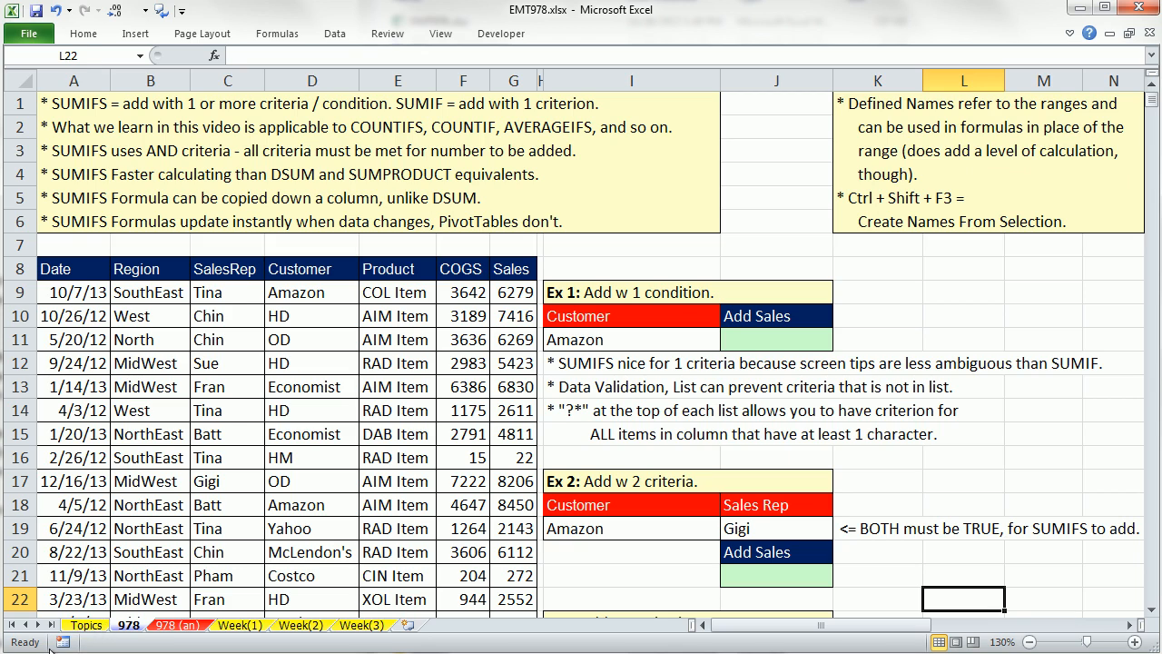
Step: Review the full list of SUMIFS and SUMIF examples on the Topics sheet, and return to the 978 sheet
left_click(88, 626)
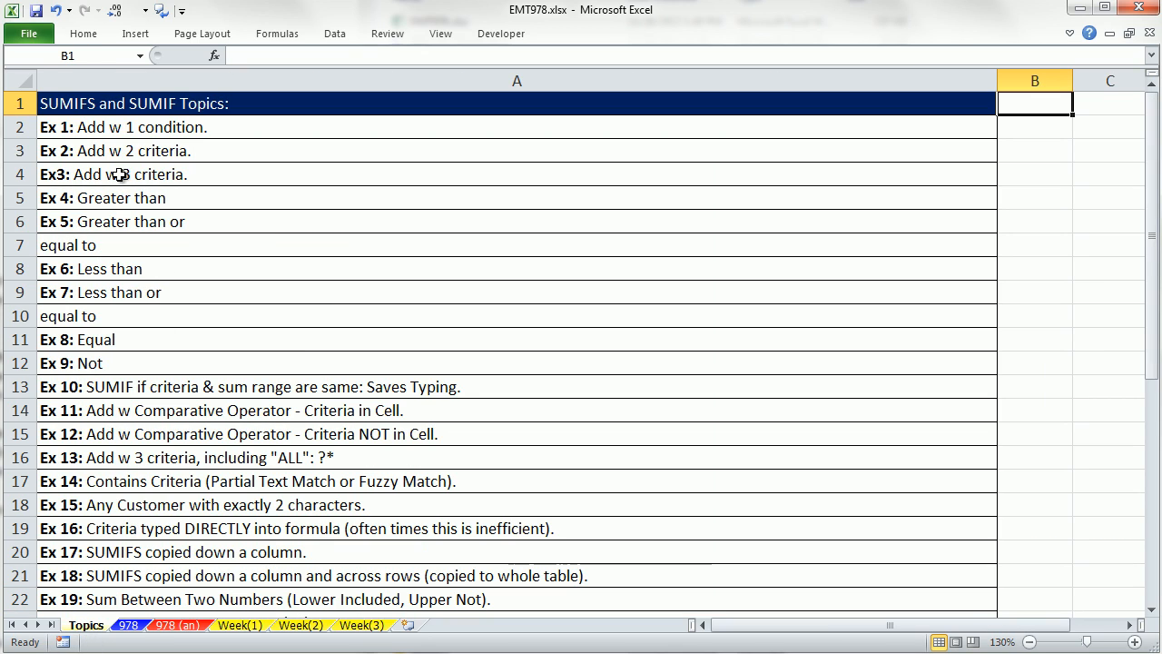
scroll(119, 174, "down", 7)
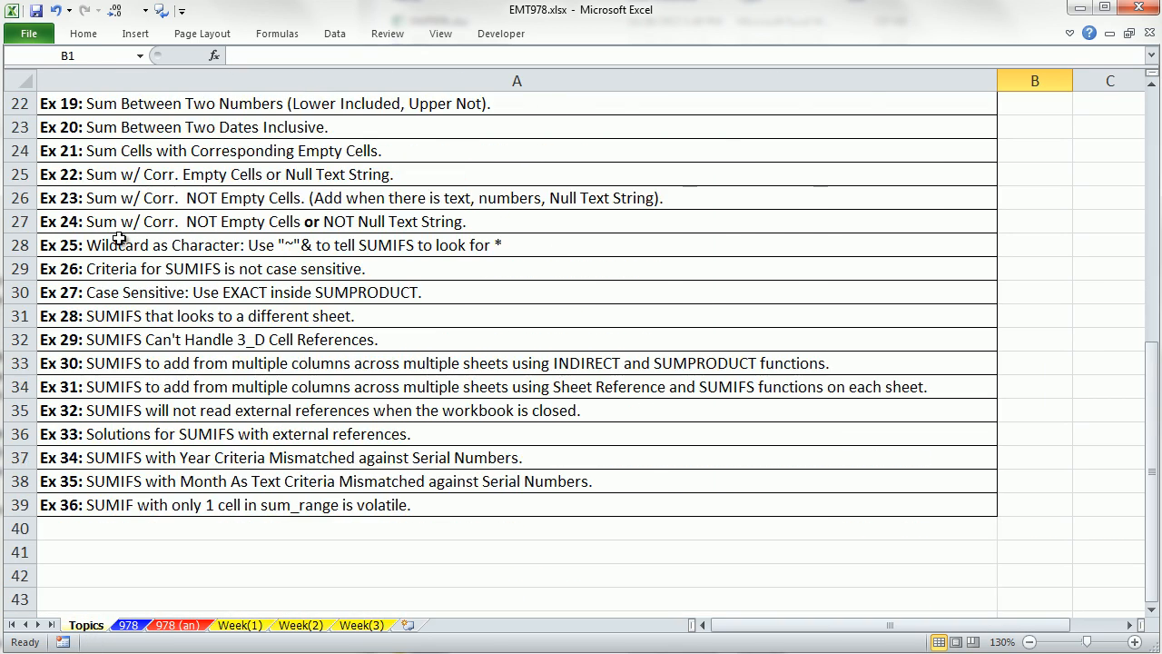
scroll(334, 410, "up", 7)
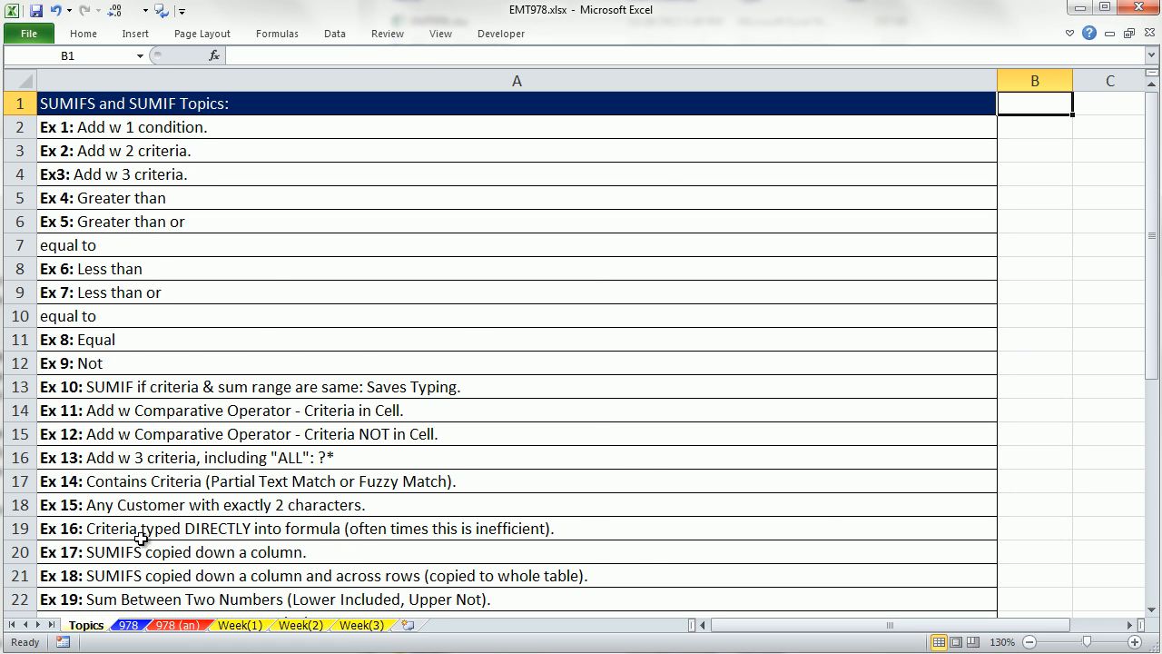
scroll(142, 536, "down", 5)
scroll(142, 539, "down", 1)
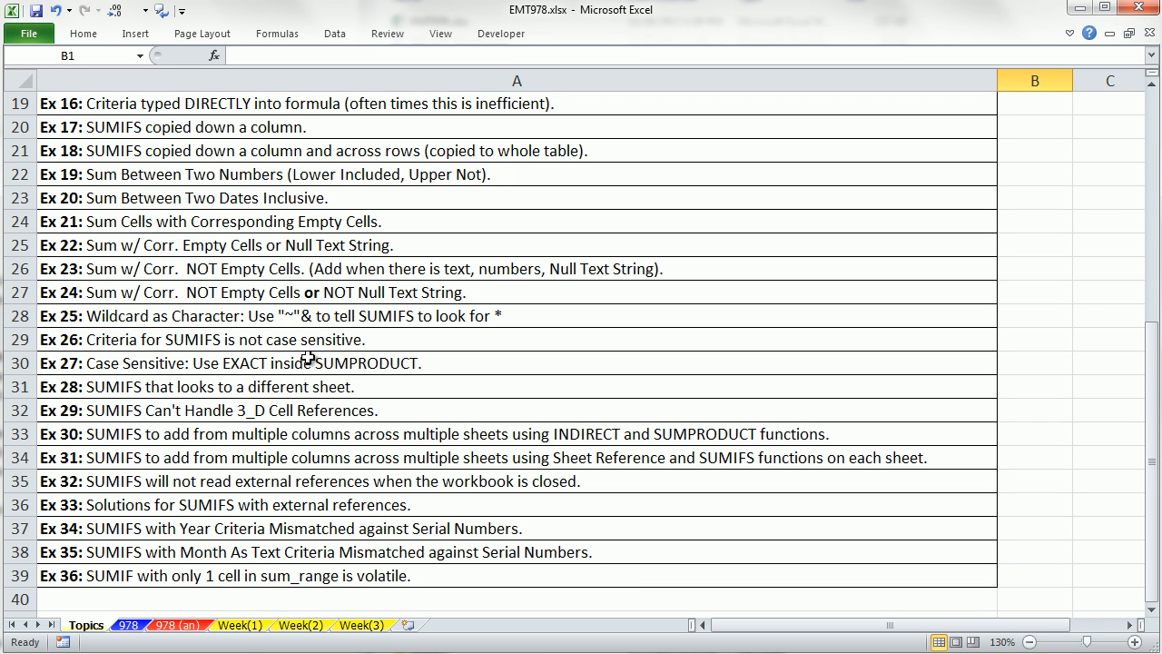
scroll(313, 368, "up", 6)
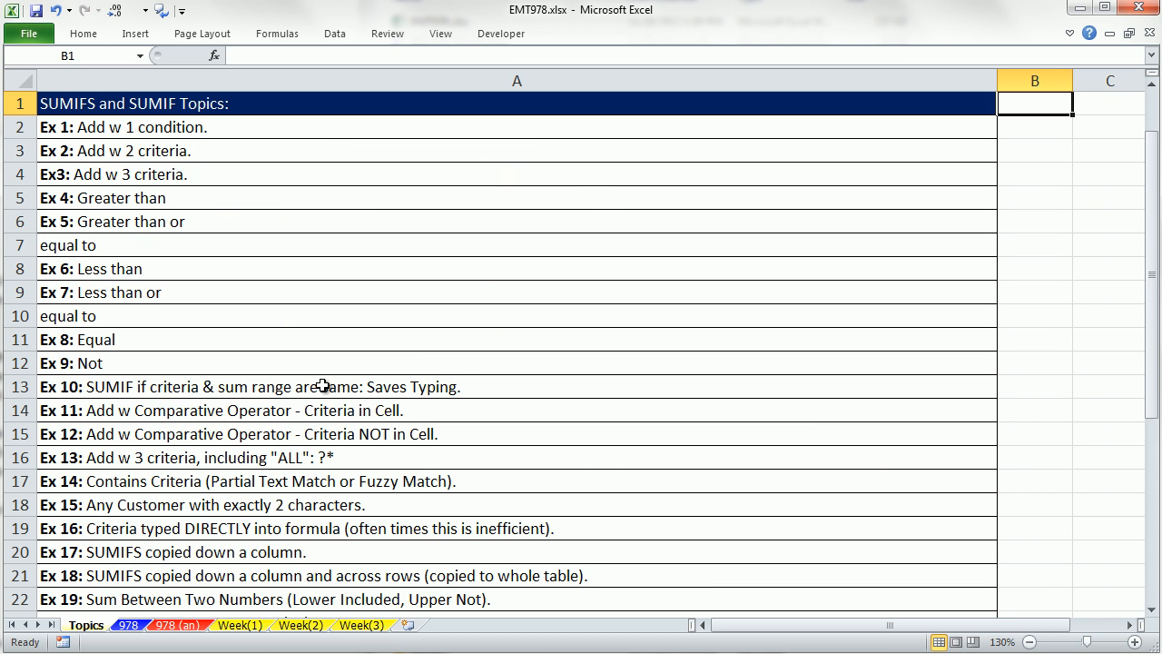
left_click(131, 626)
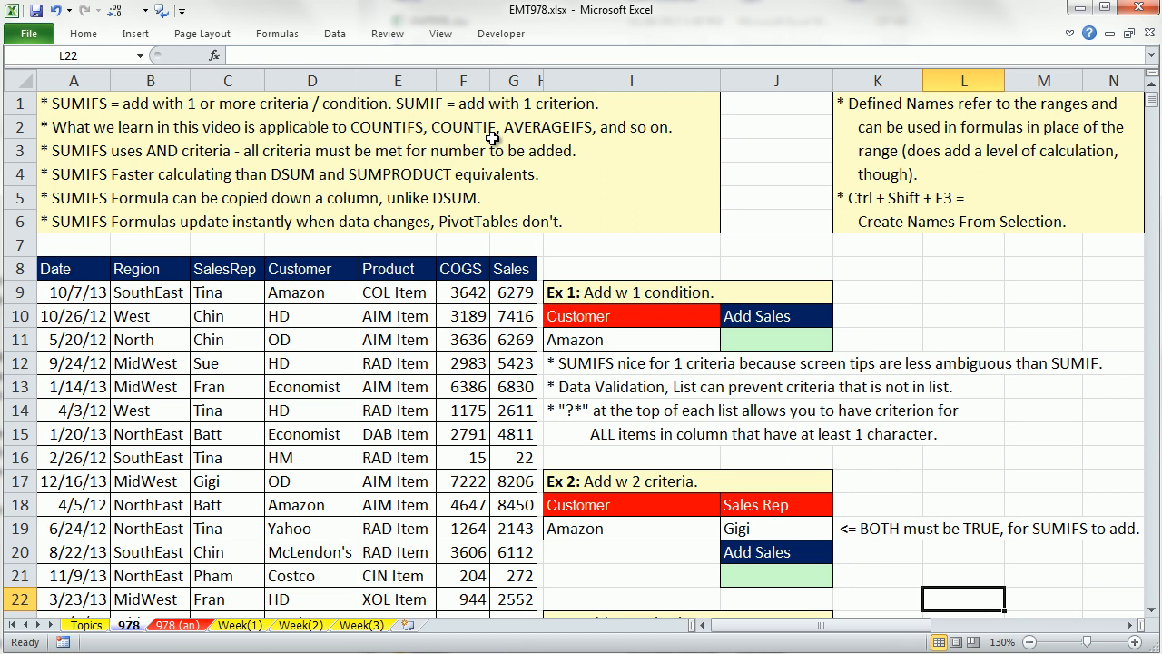
Step: Check how far down the data set's Date column extends, and return to cell A1
left_click(750, 345)
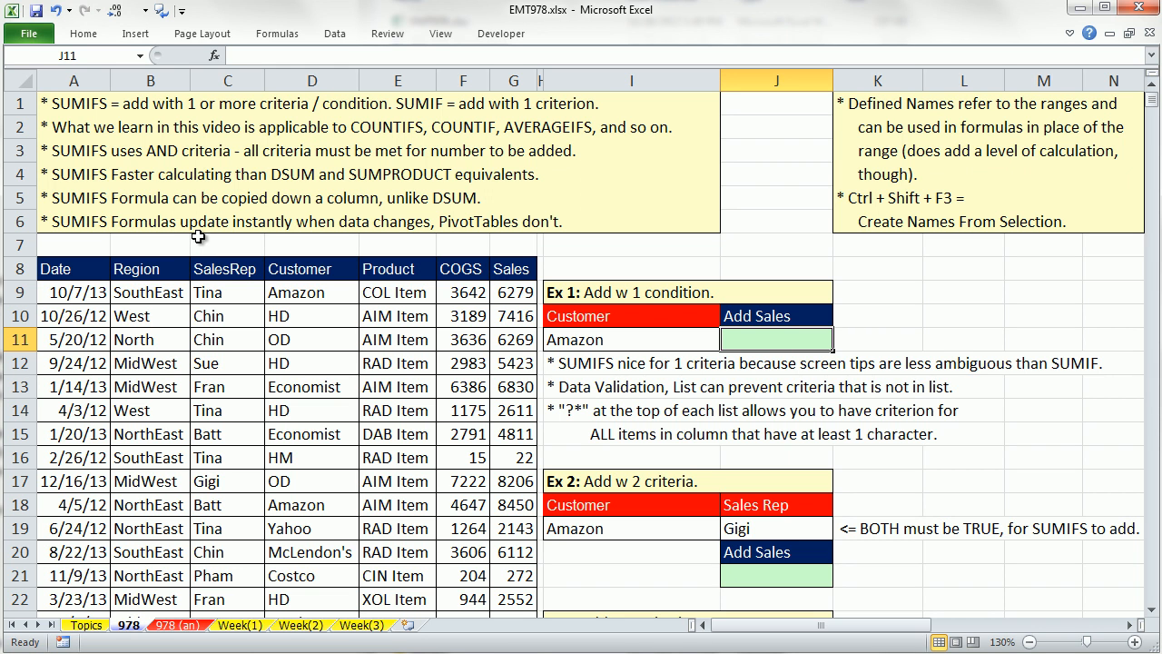
left_click(978, 311)
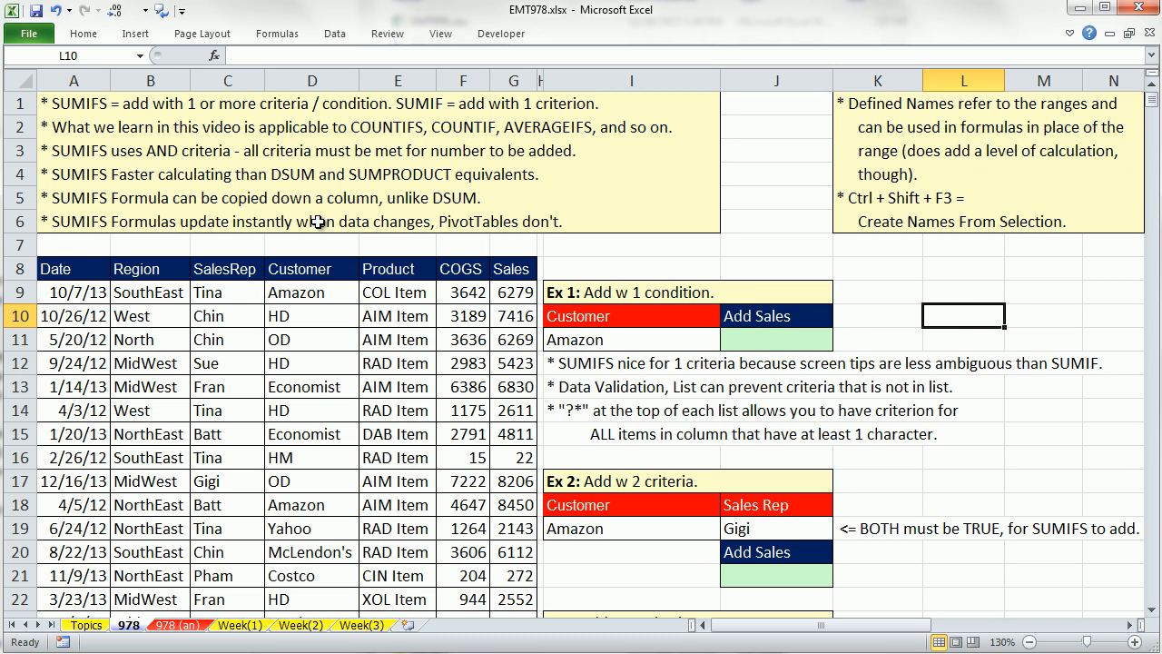
left_click(80, 270)
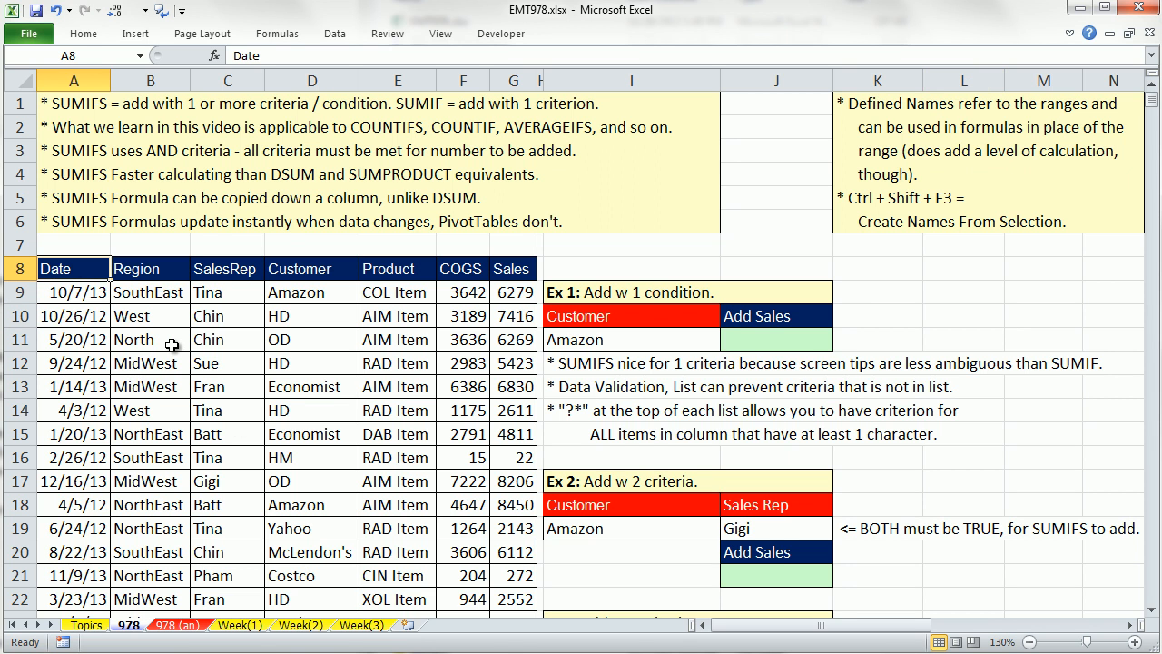
key("ctrl+Down")
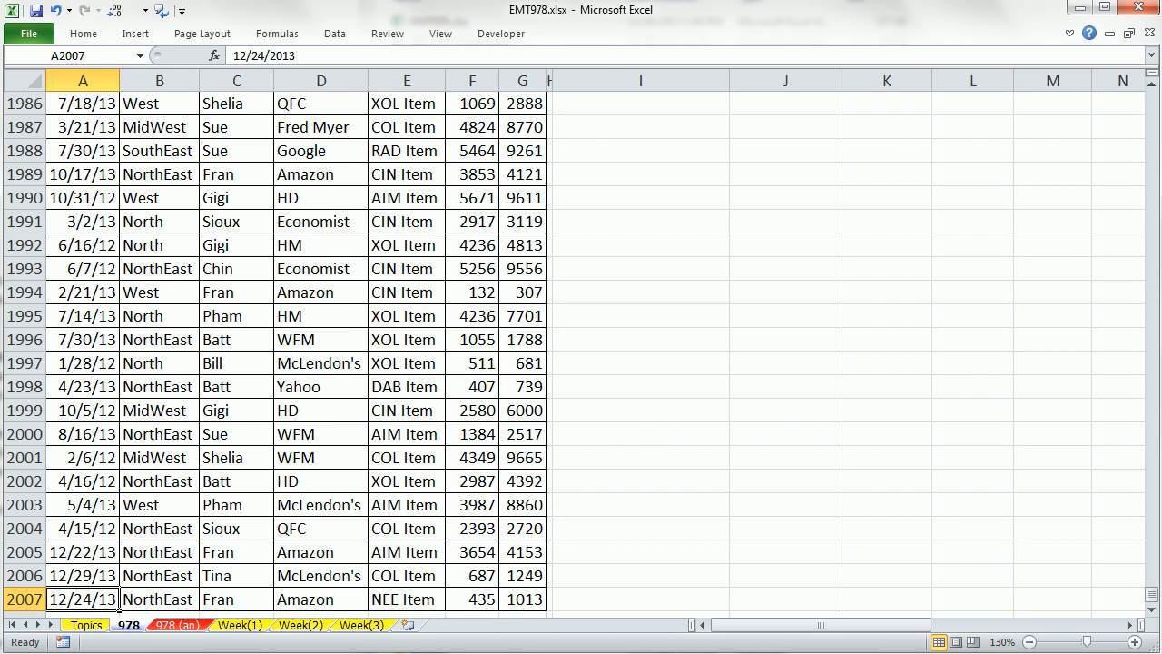
key("ctrl+Home")
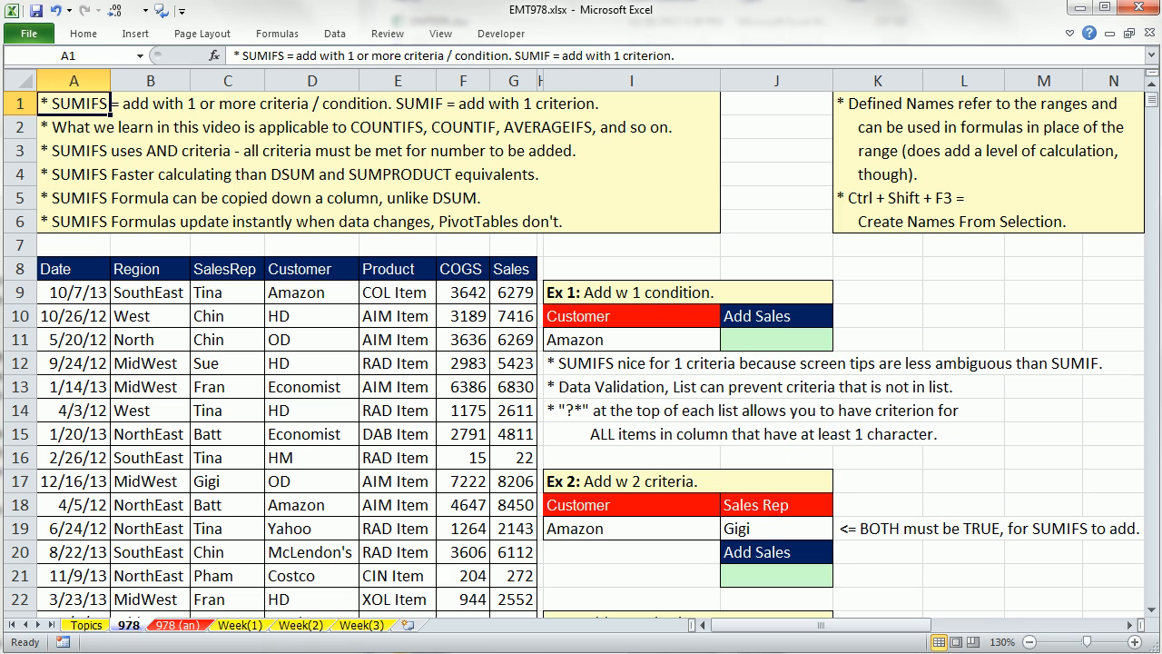
Step: Look over the Add Sales cells of Ex 1 and Ex 2 and the Product, Date, Region and SalesRep columns
left_click(742, 343)
left_click(782, 576)
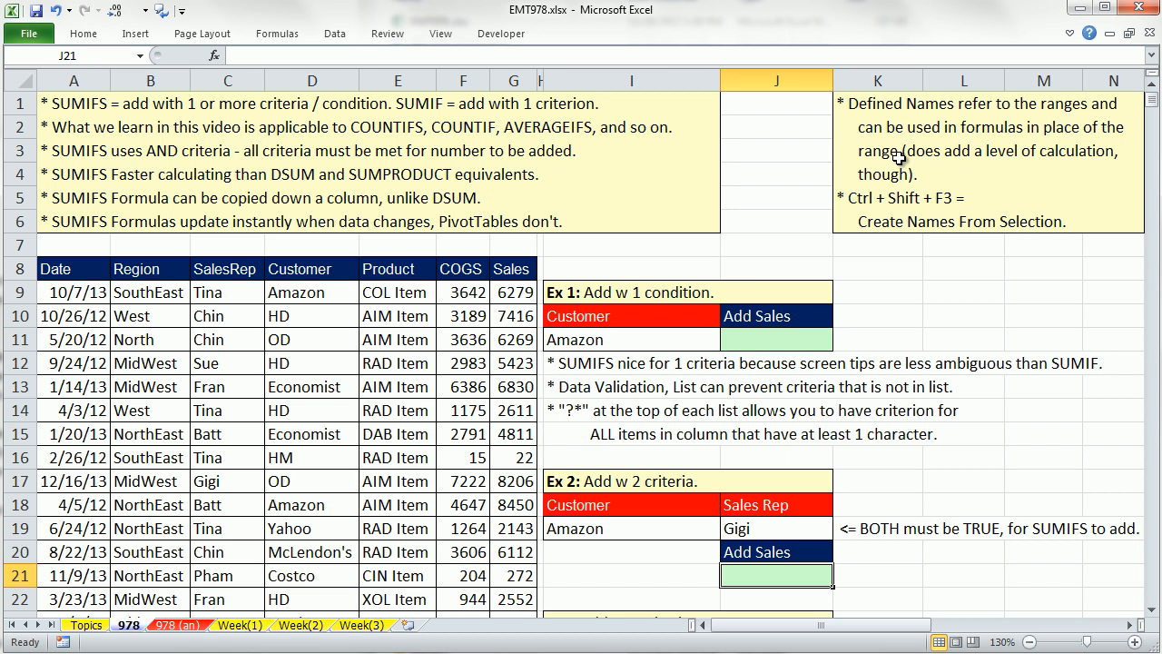
left_click_drag(391, 293, 399, 554)
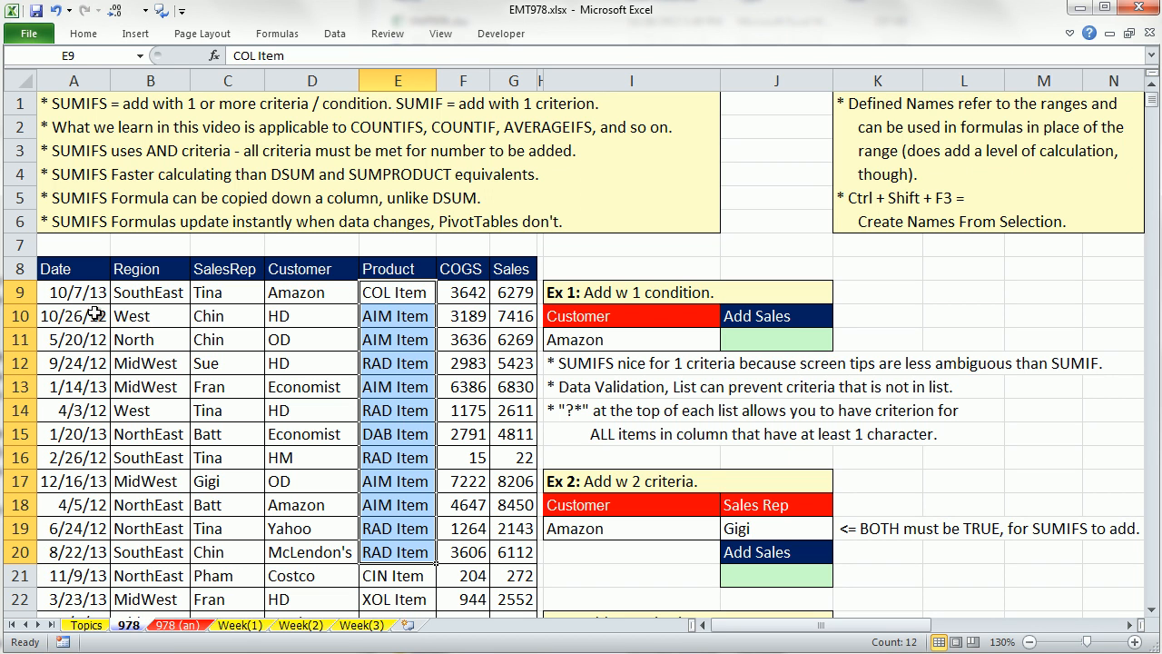
left_click(71, 300)
left_click_drag(71, 305, 78, 510)
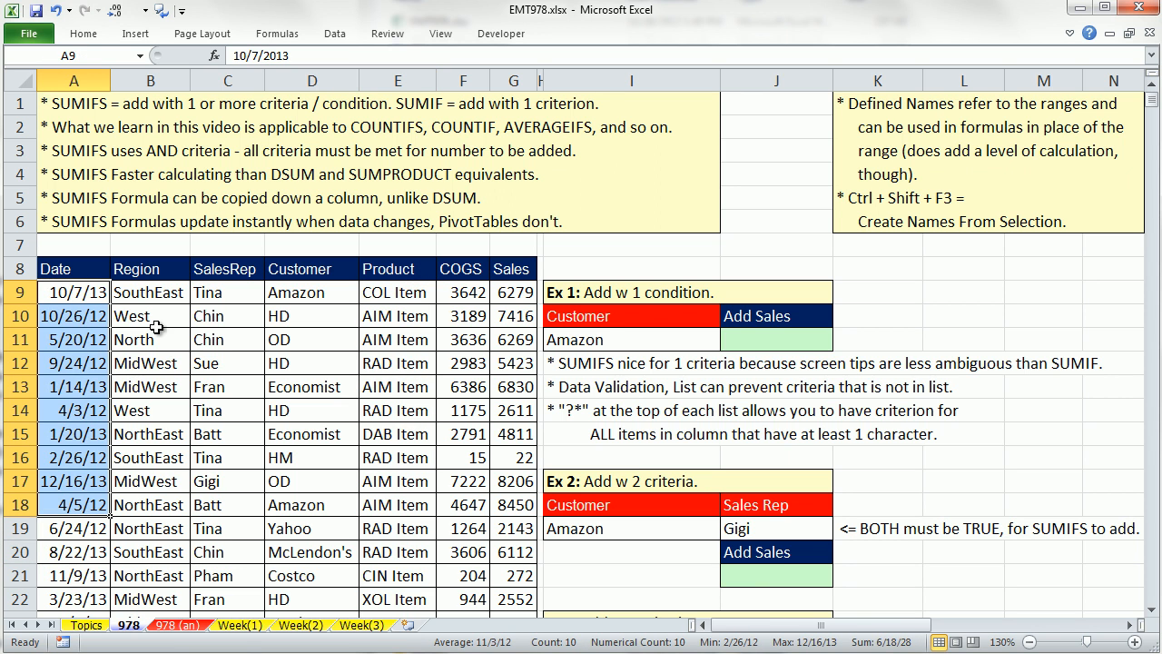
left_click_drag(150, 292, 172, 459)
left_click_drag(214, 292, 220, 457)
Step: Create defined names for all columns of the data set A8:G2007, using only the top row as names
left_click_drag(44, 270, 497, 270)
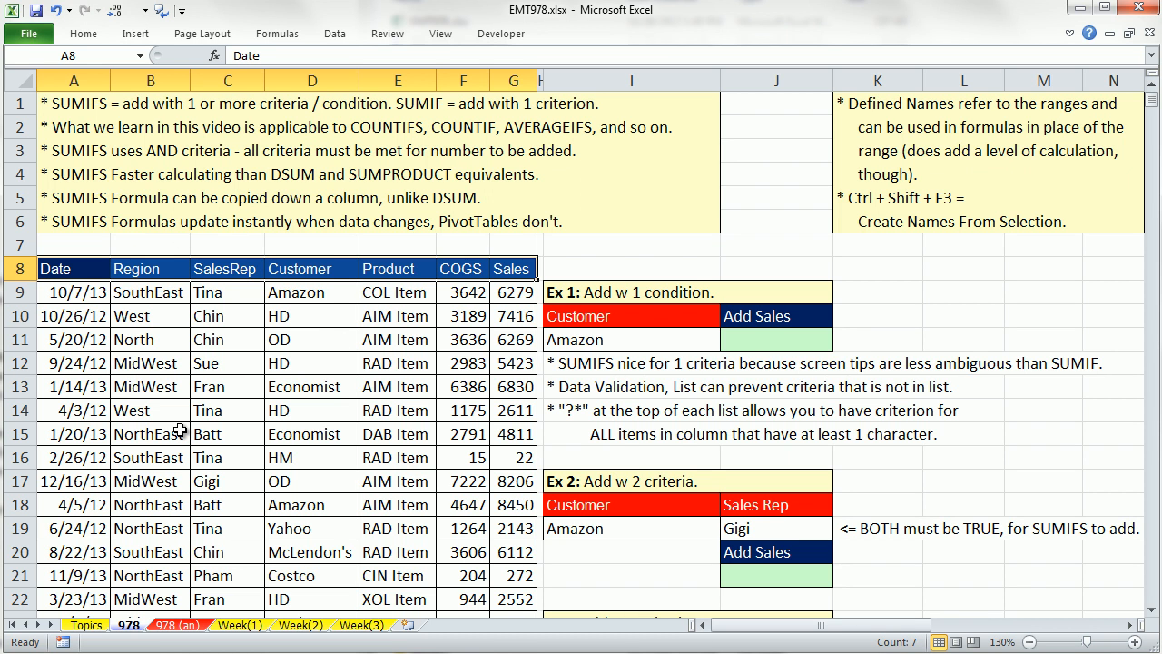
key("ctrl+shift+Down")
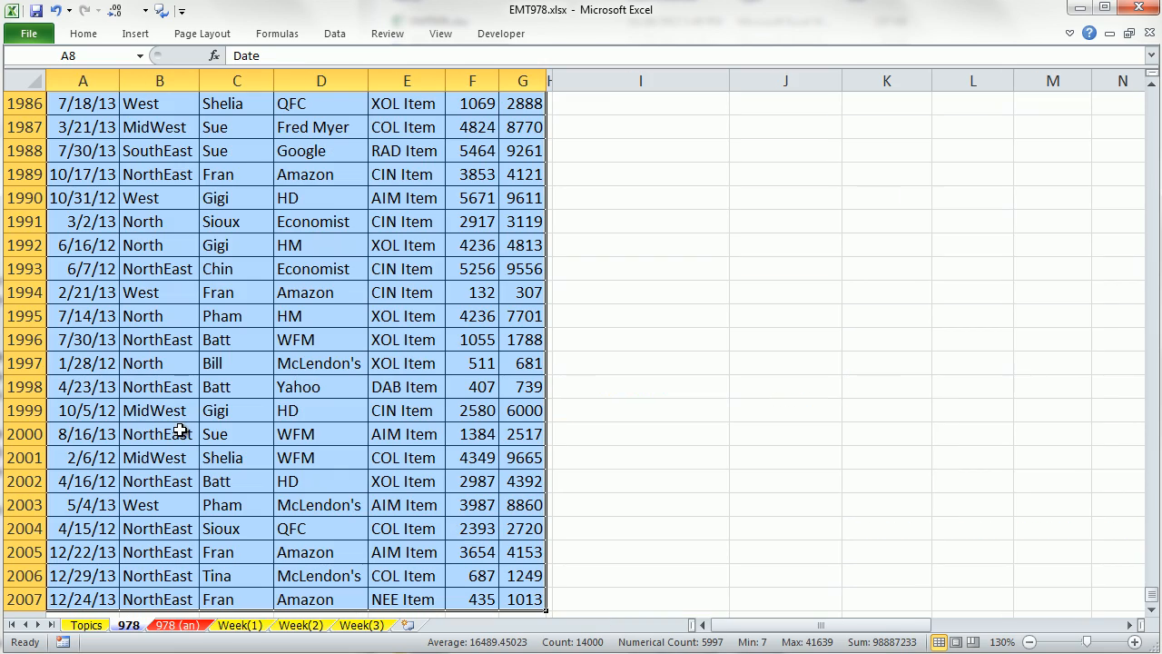
left_click_drag(1151, 595, 1071, 100)
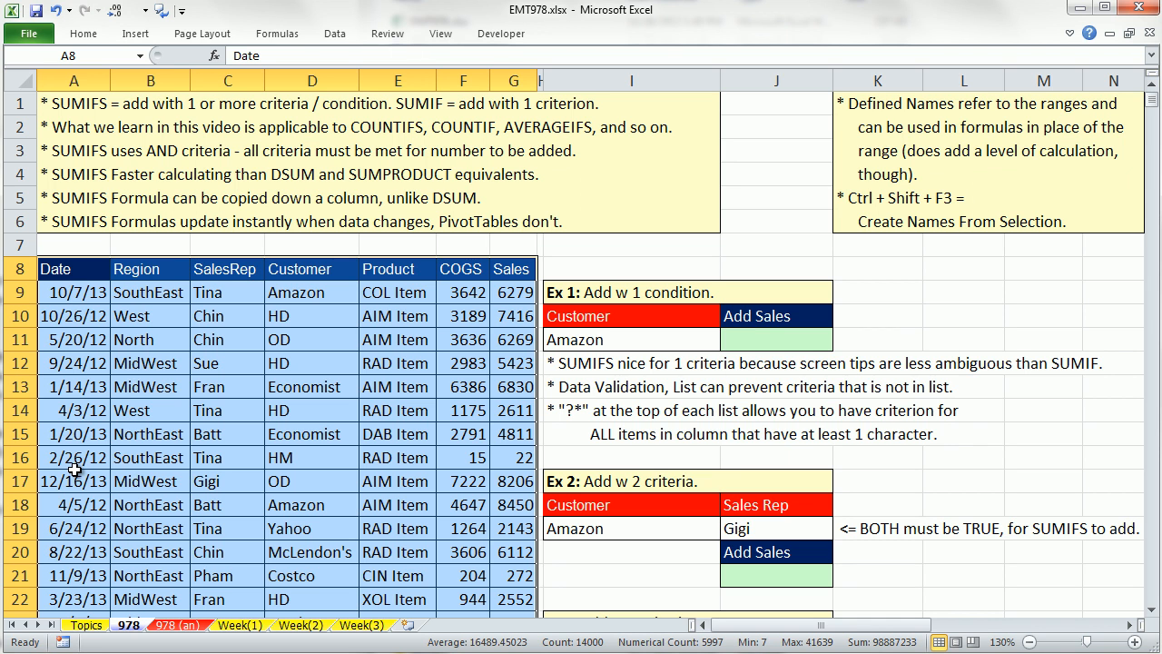
key("ctrl+shift+F3")
left_click_drag(831, 355, 287, 184)
left_click(206, 244)
left_click_drag(224, 180, 159, 377)
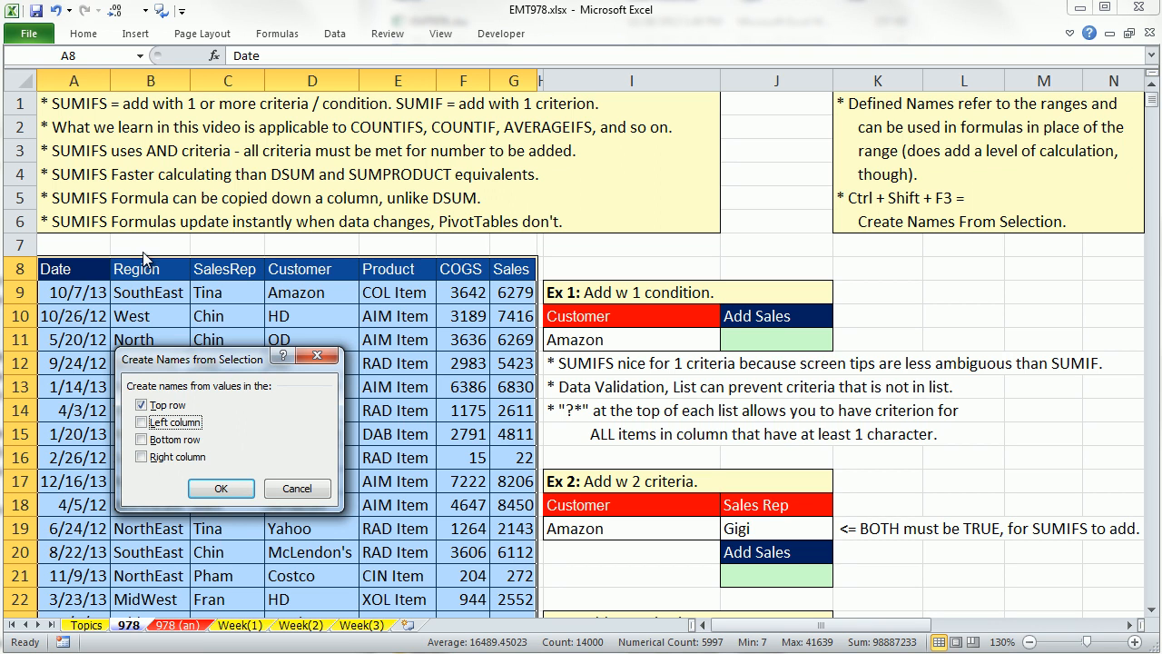
left_click(227, 491)
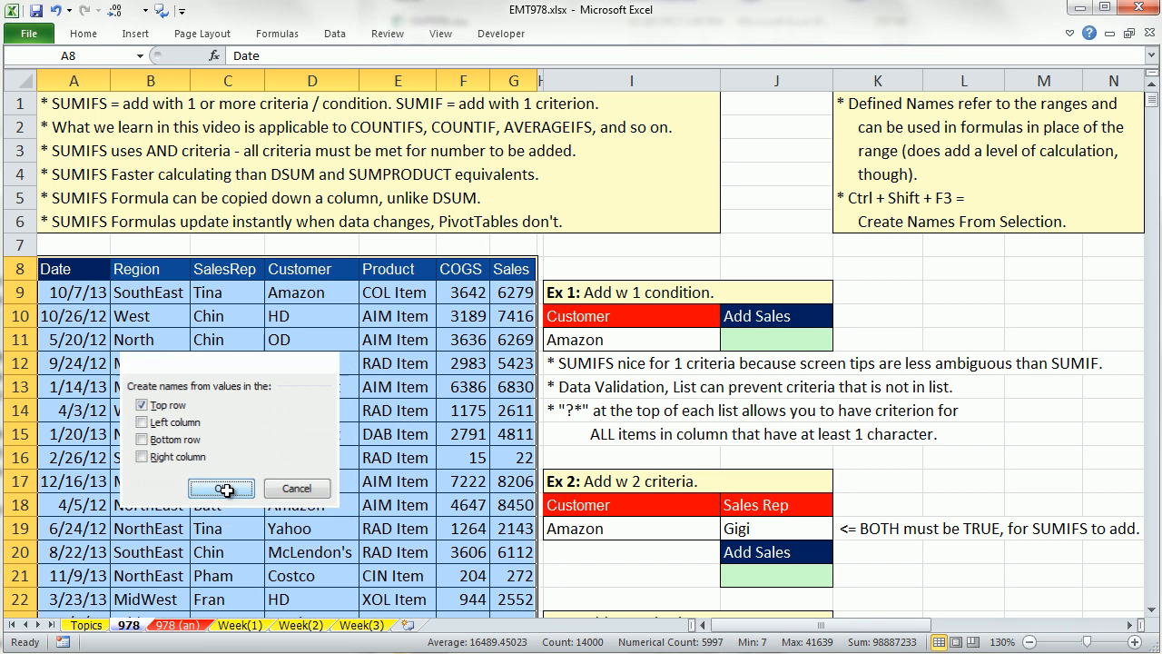
Step: Verify the ranges behind the defined names Product, Date and COGS, checking the Date range down to its last row
left_click(140, 56)
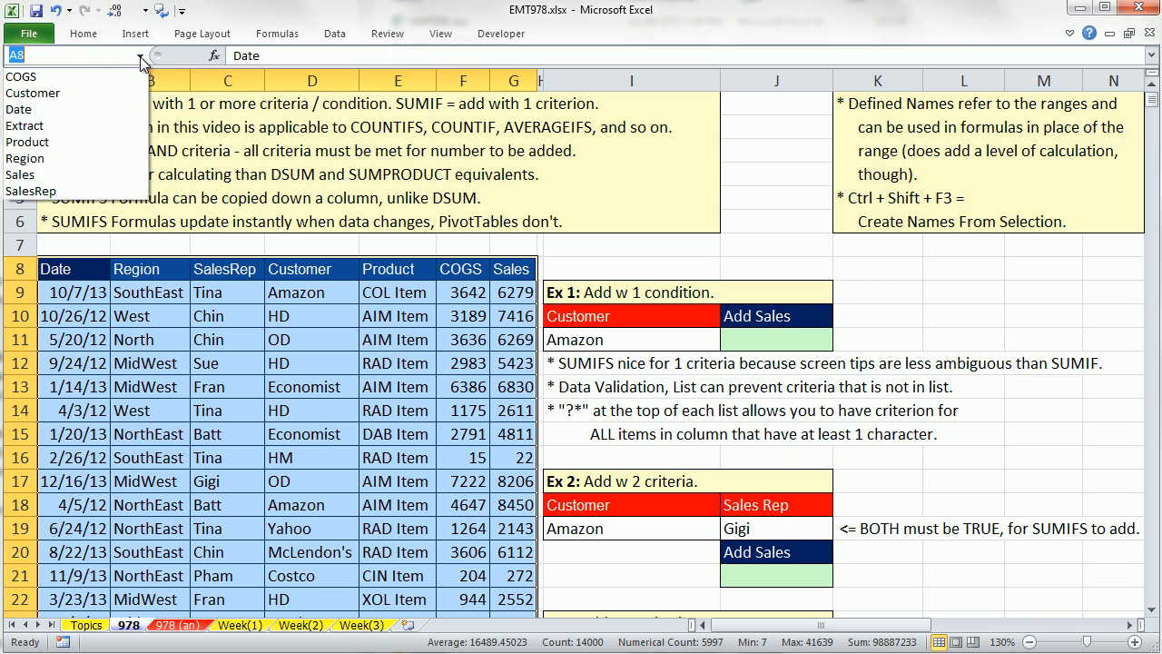
left_click(62, 143)
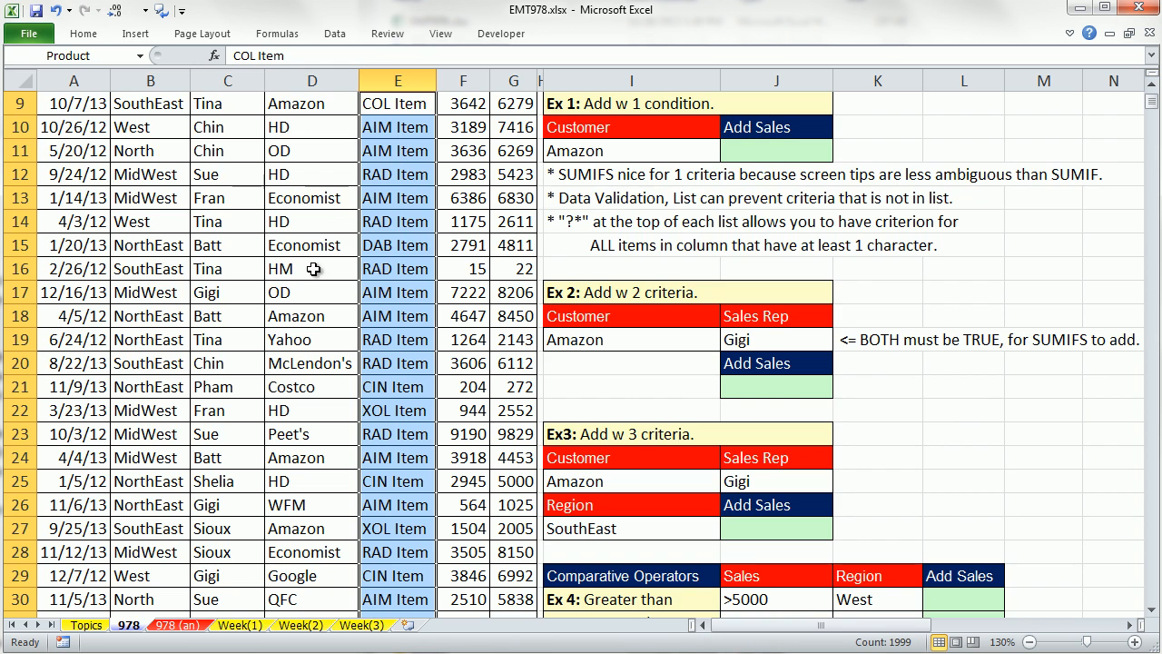
scroll(536, 309, "up", 3)
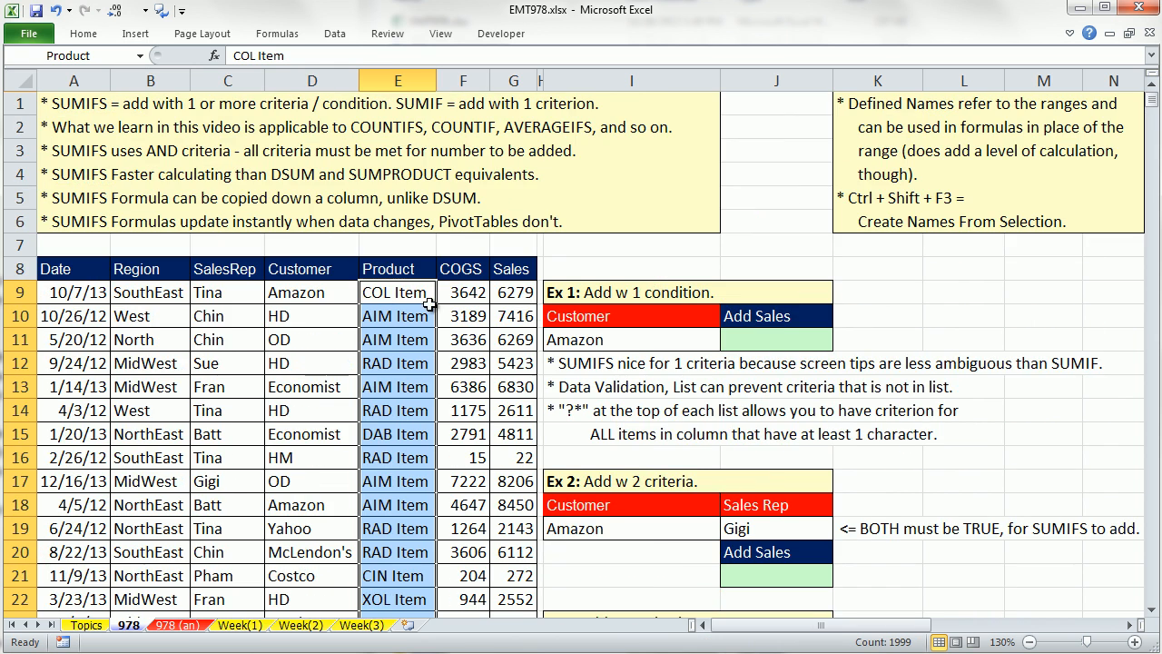
left_click(140, 57)
left_click(39, 115)
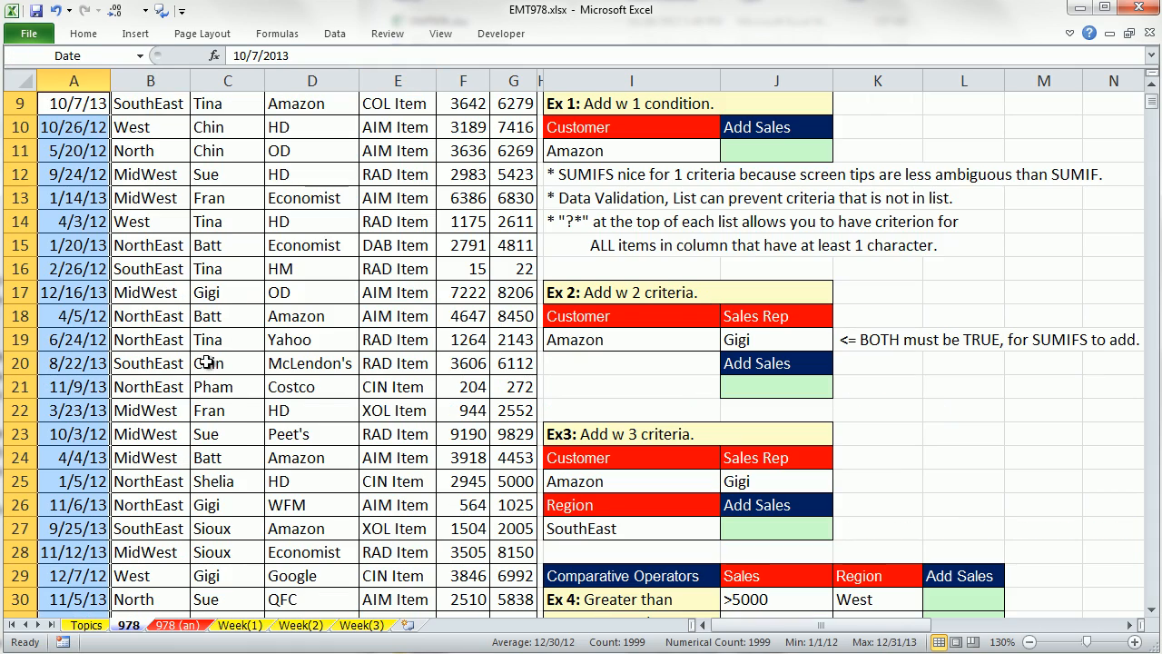
left_click_drag(1155, 104, 1153, 595)
scroll(437, 579, "down", 2)
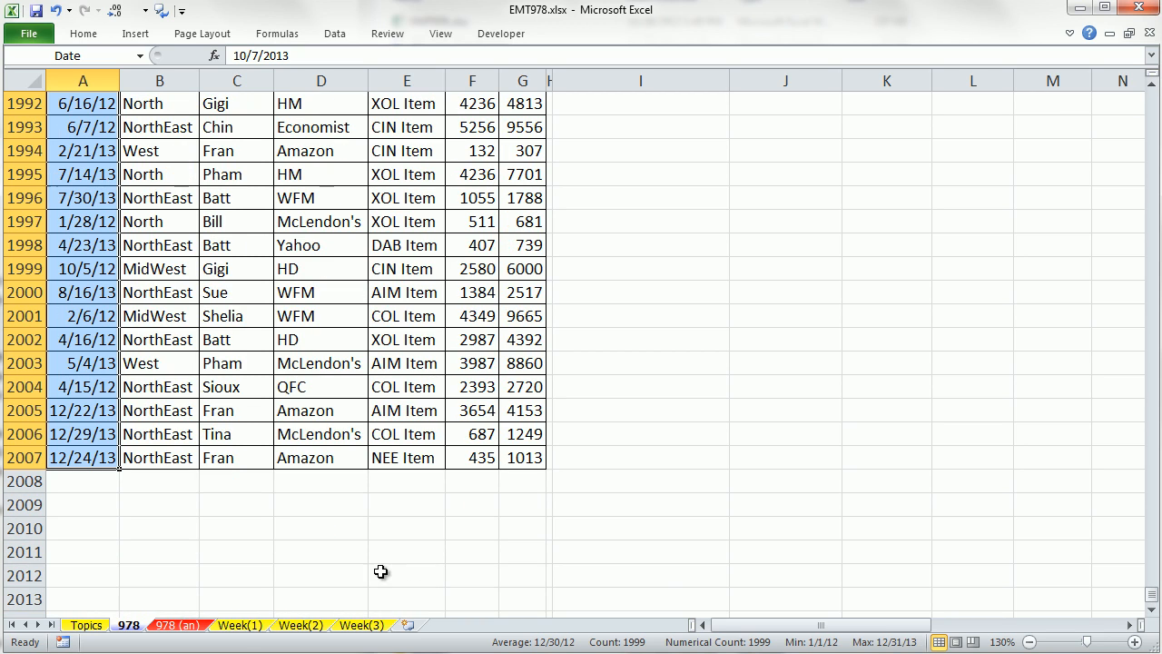
left_click(140, 58)
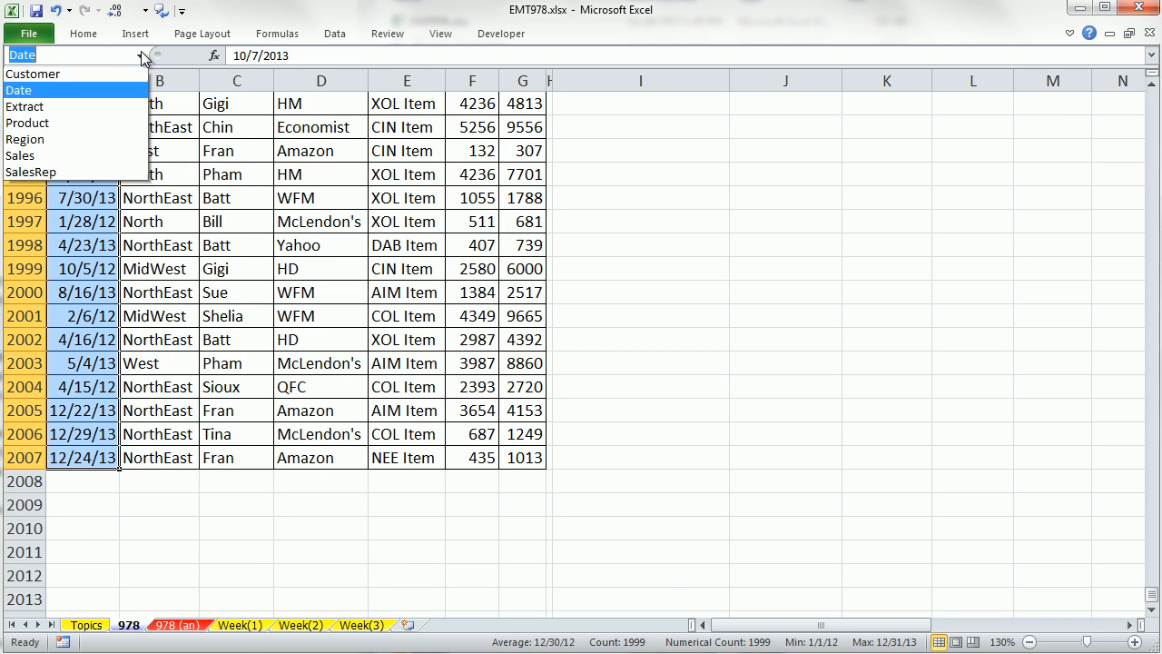
left_click(68, 78)
scroll(565, 363, "up", 3)
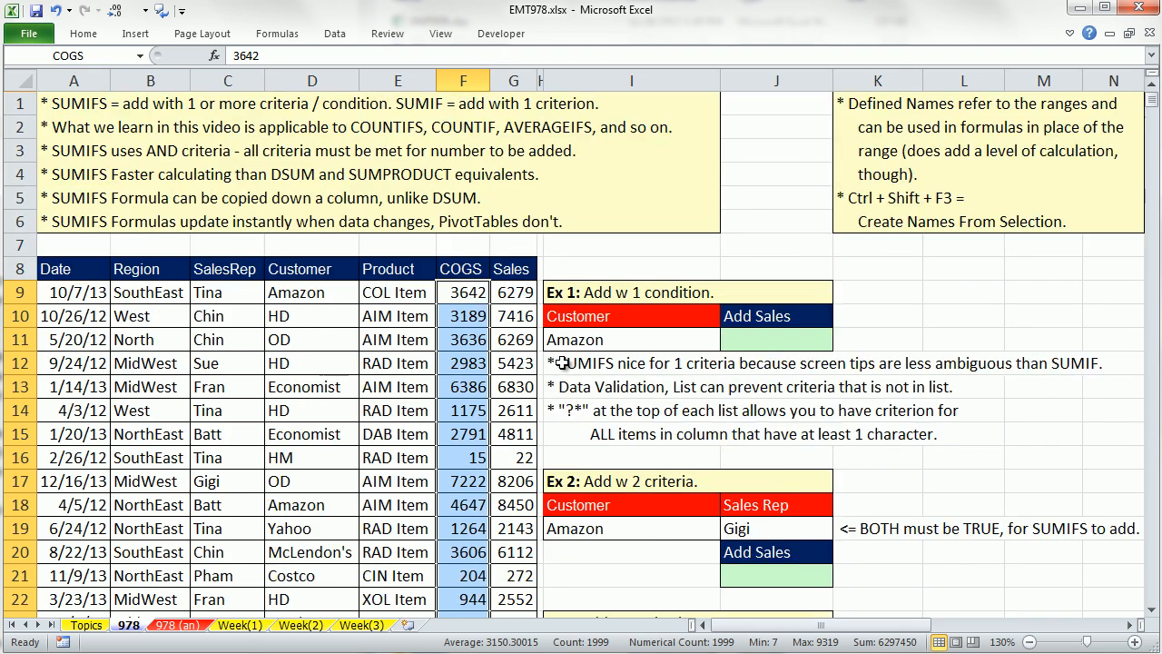
left_click(765, 337)
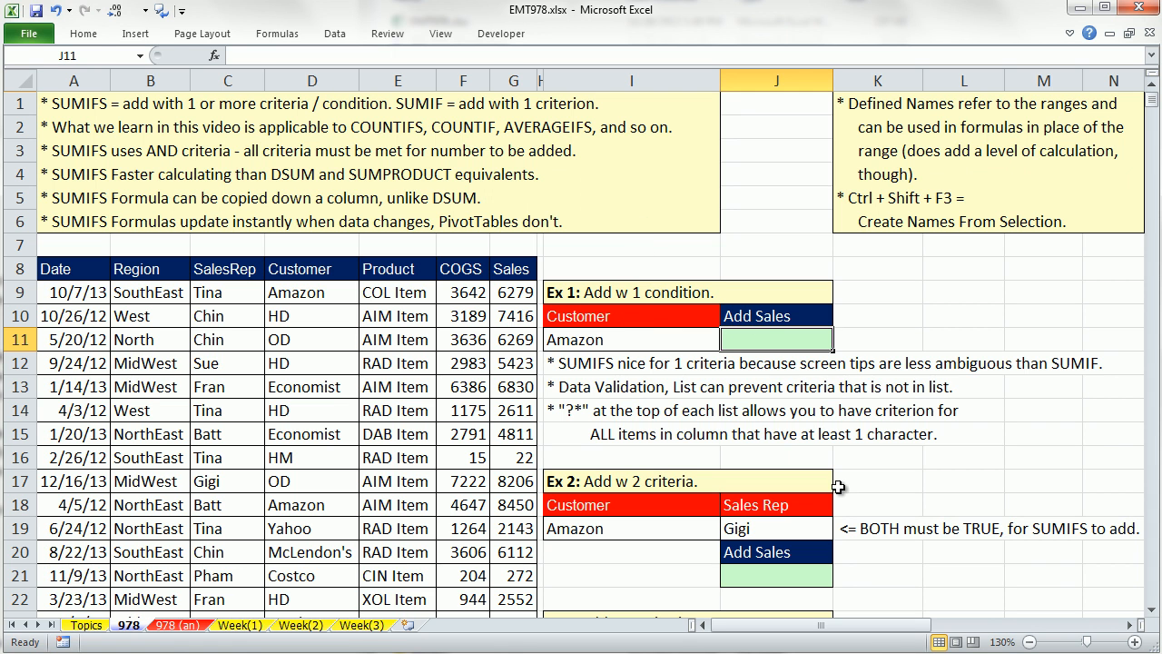
type("=sumif")
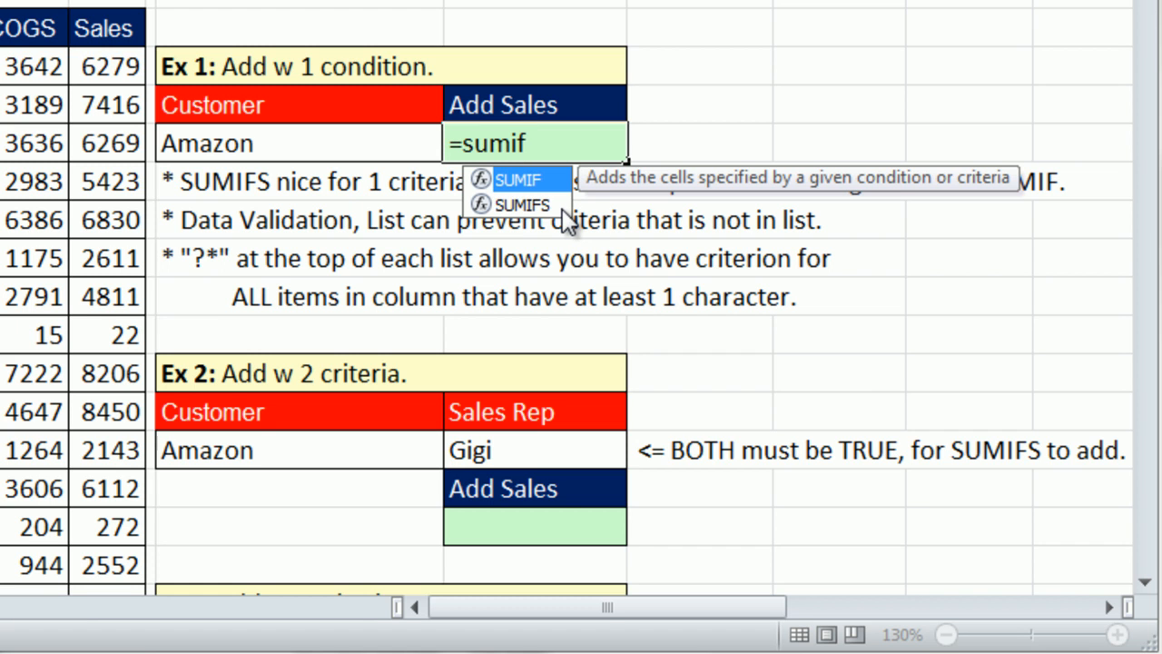
key("Tab")
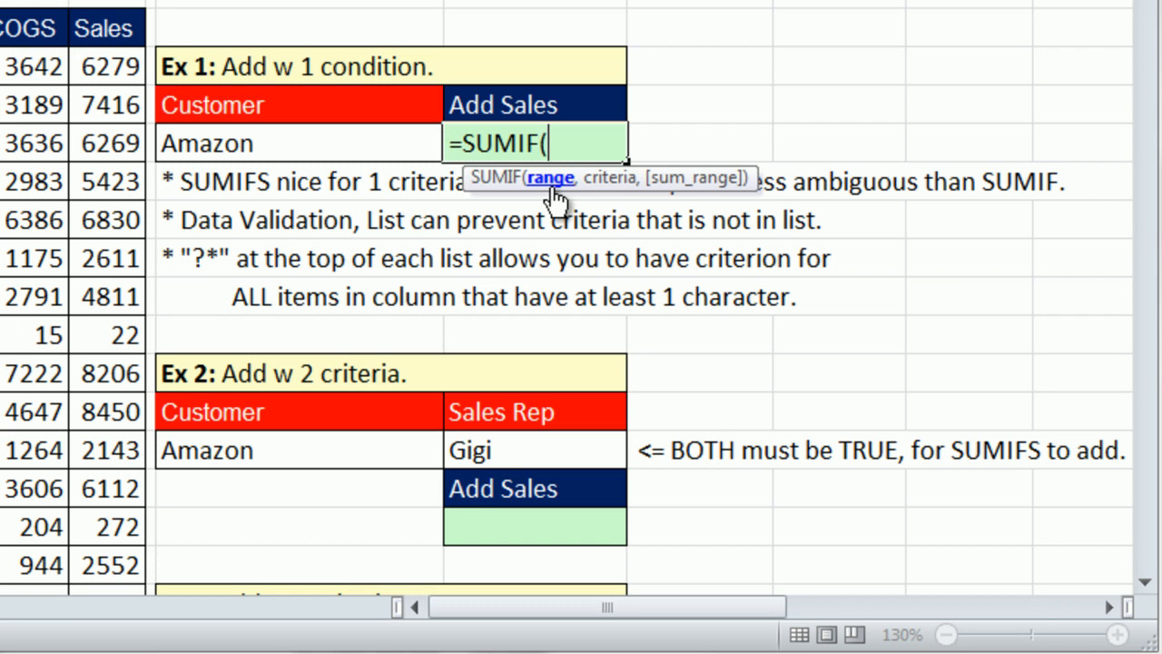
key("Escape")
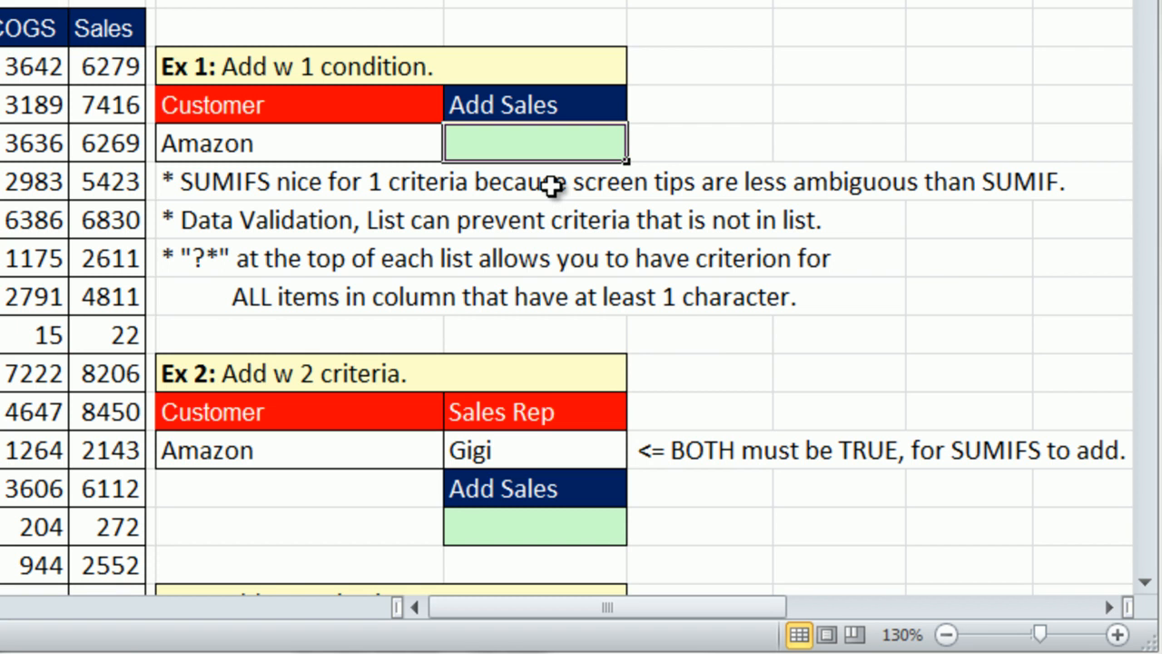
Step: Start a SUMIFS formula in the Add Sales cell of Ex 1 with the defined name Sales as the sum range
type("=sumif")
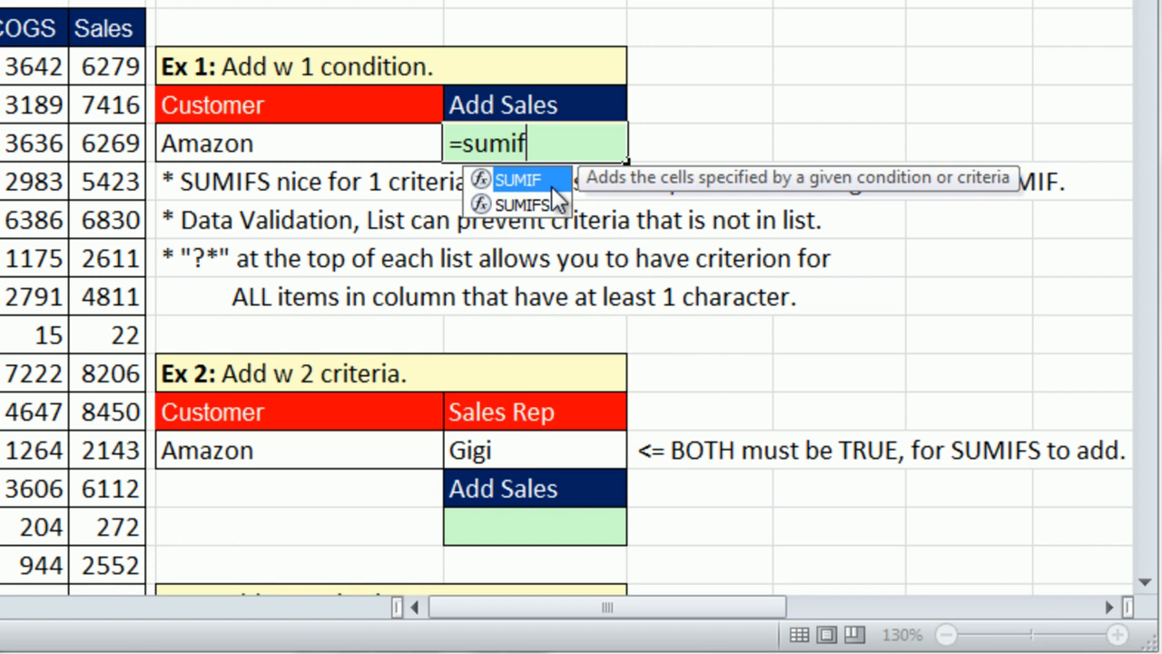
double_click(551, 186)
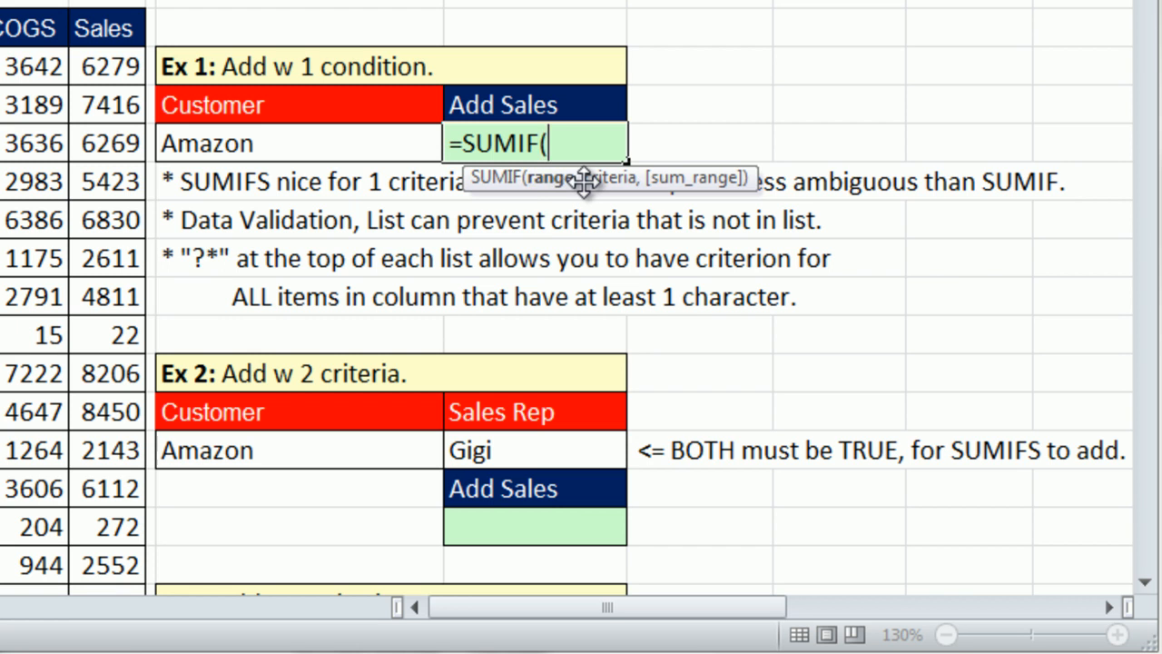
key("BackSpace")
type("s")
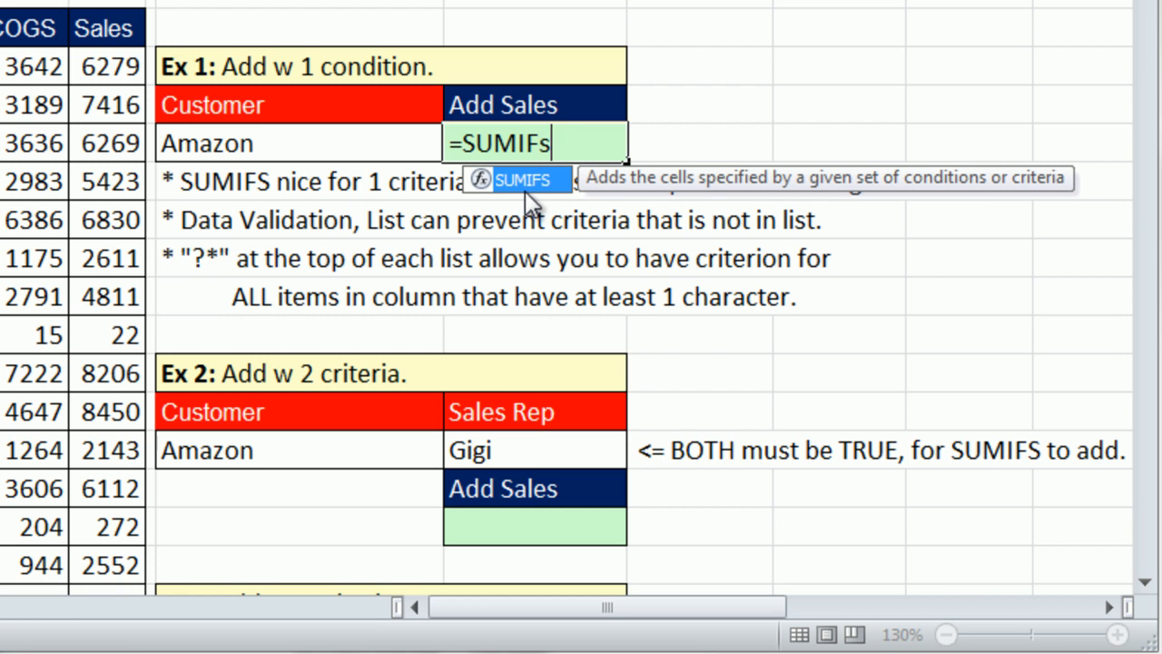
key("Tab")
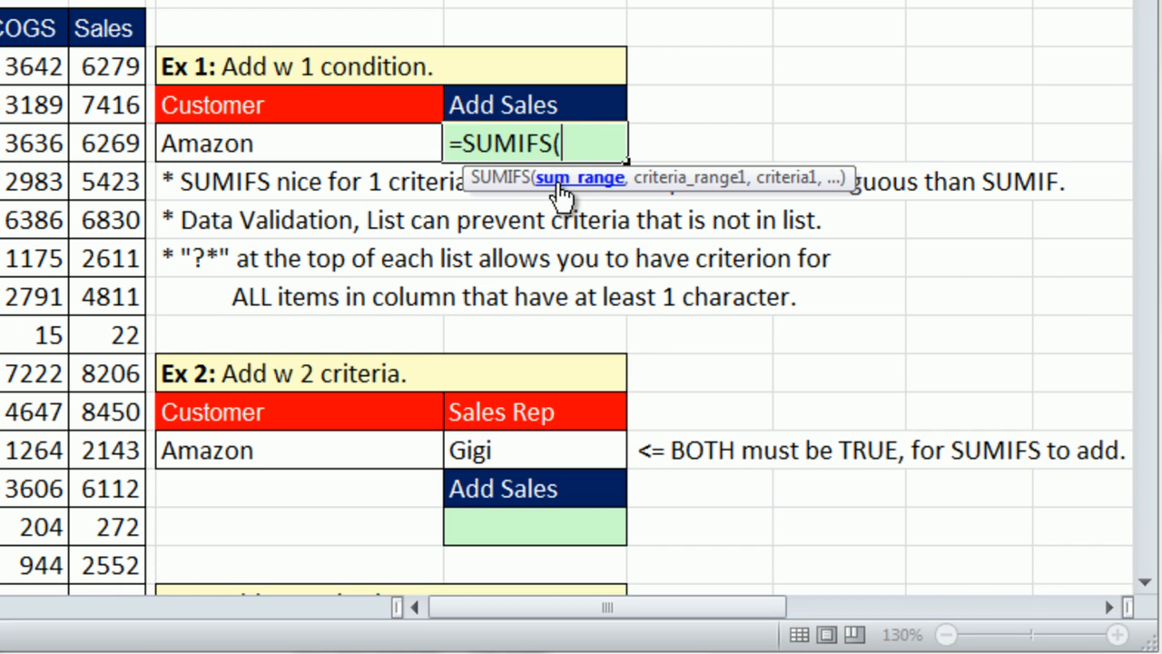
type(",")
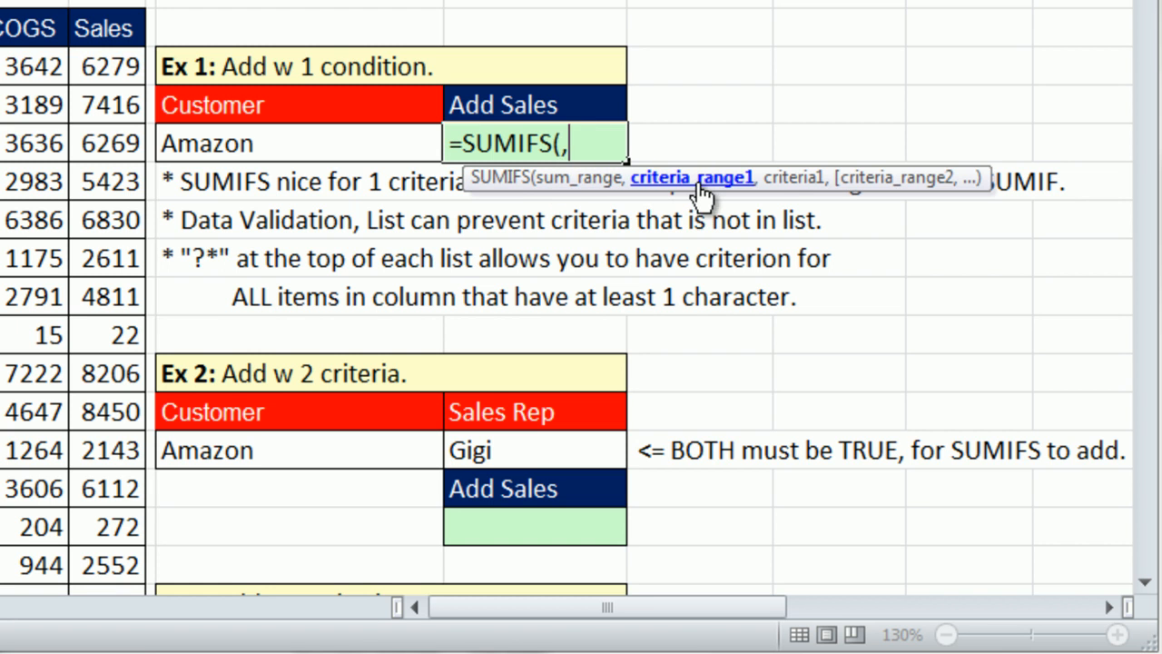
key("BackSpace")
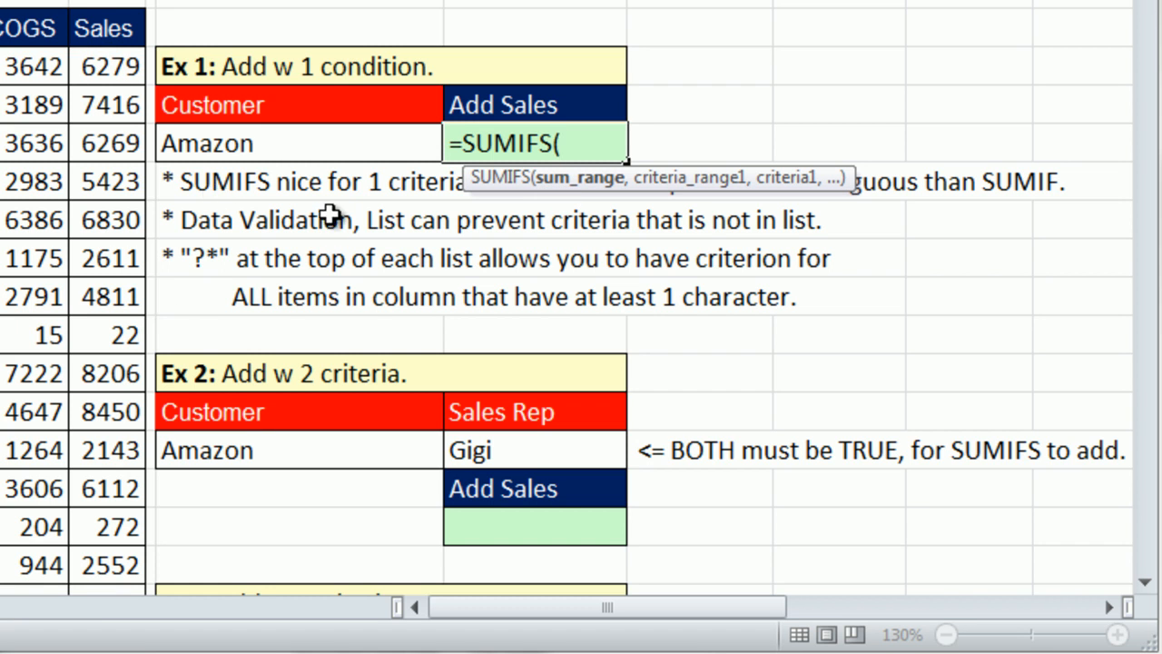
type("s")
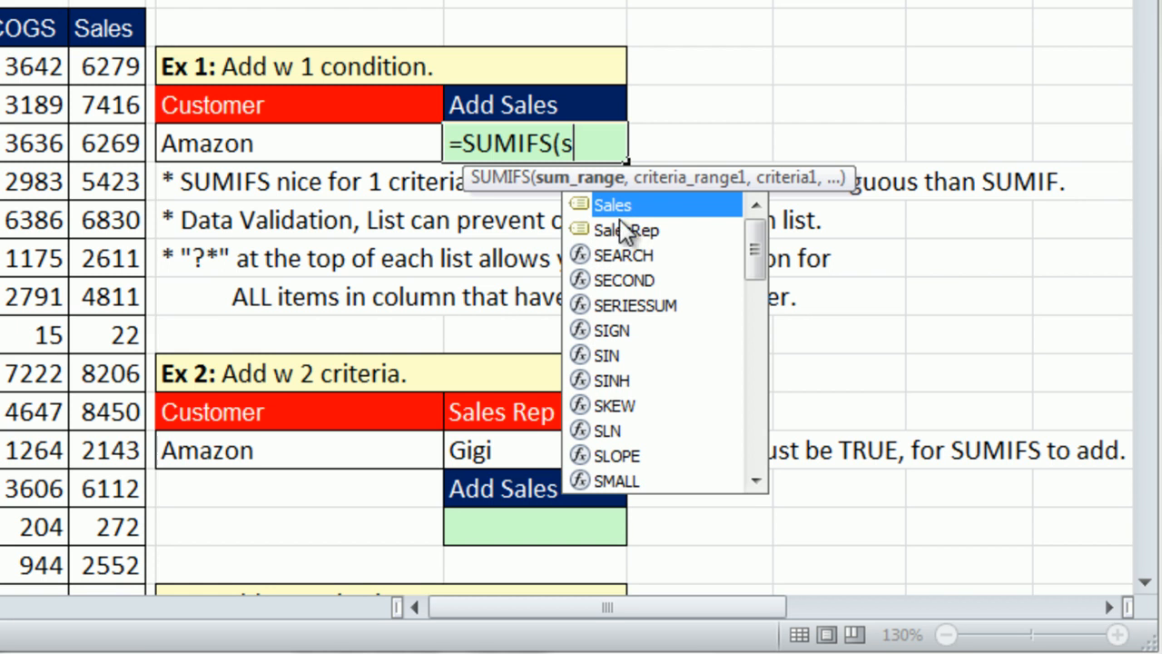
key("Tab")
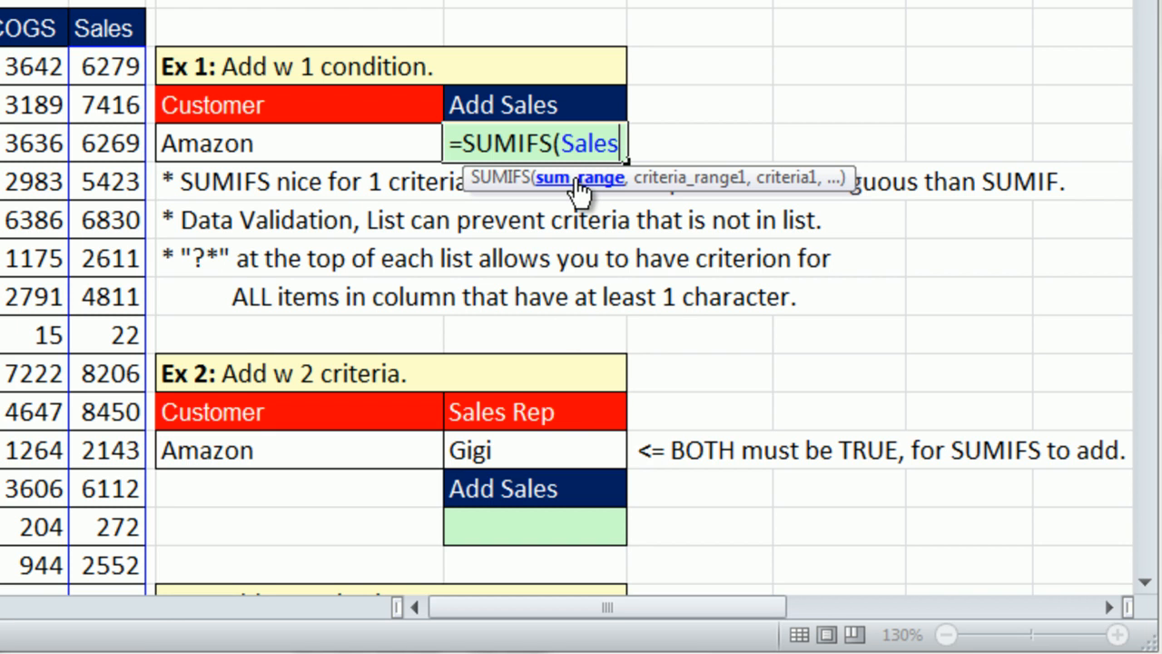
type(",")
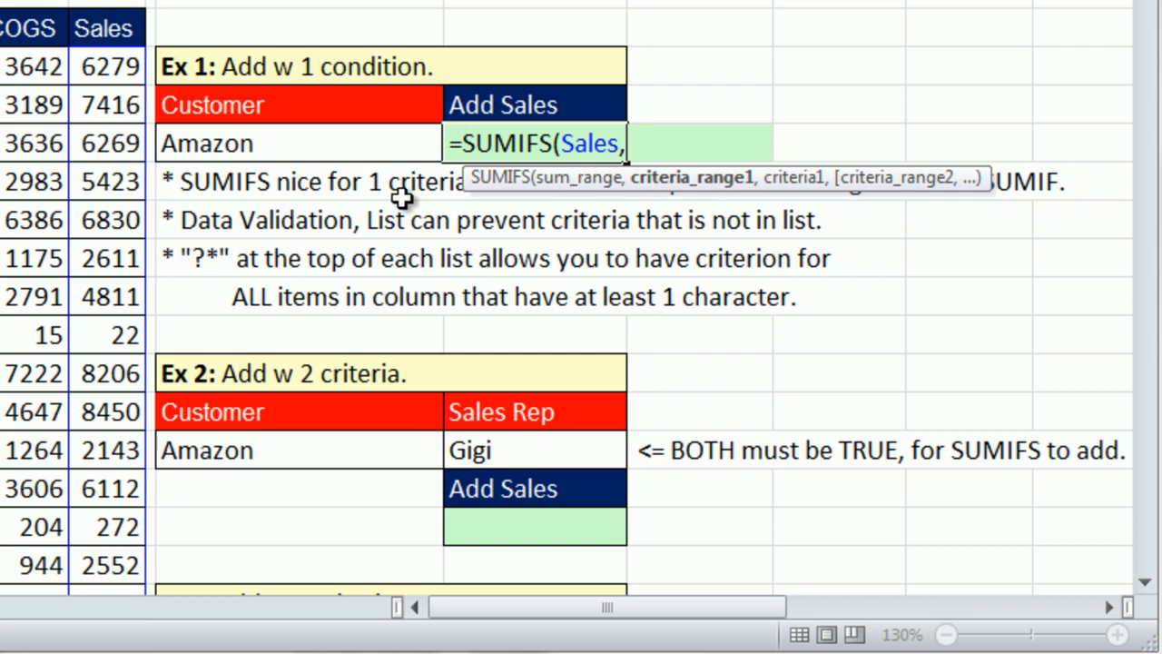
Step: Complete the Ex 1 SUMIFS formula with the defined name Customer as criteria range and cell I11 as criterion
type("c")
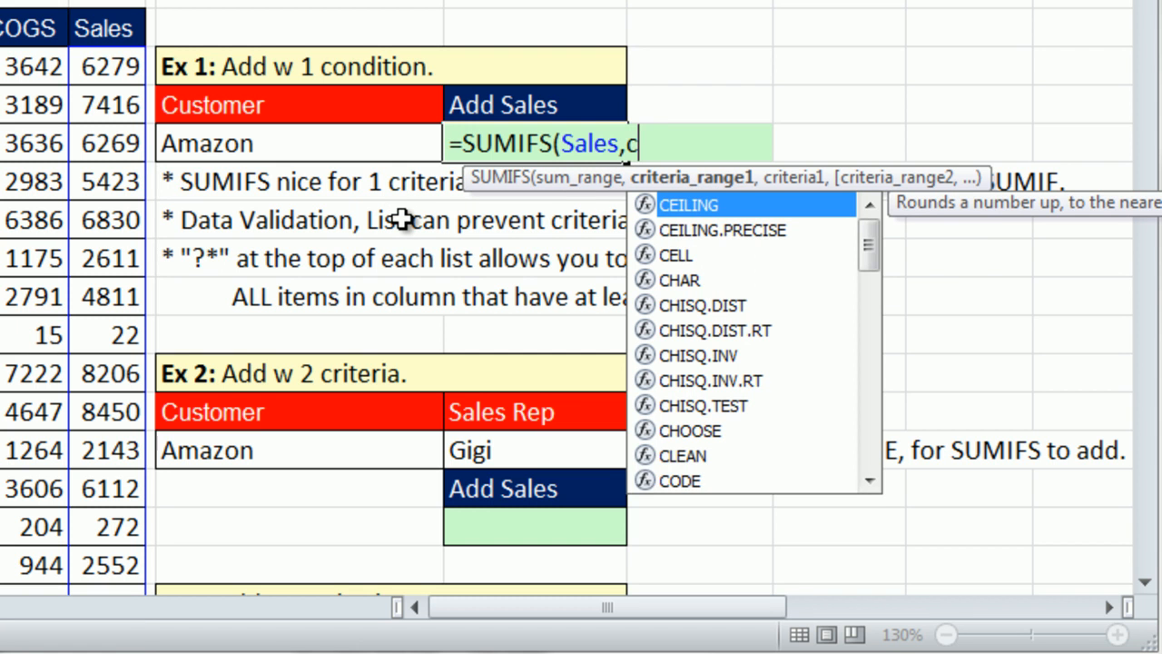
type("u")
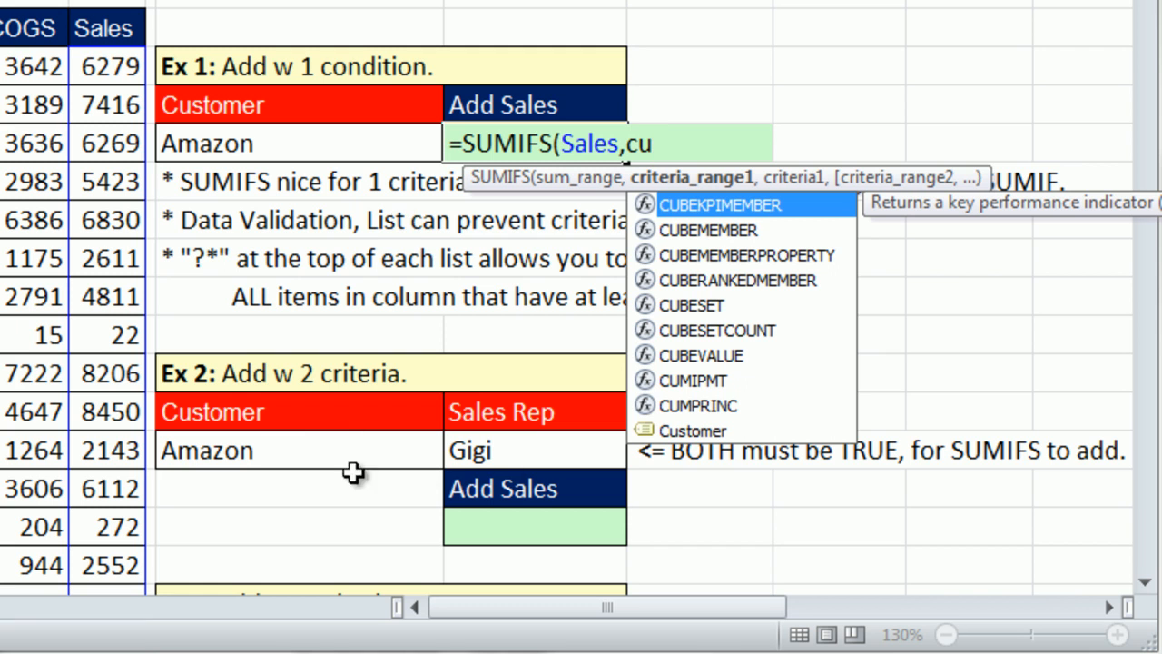
type("s")
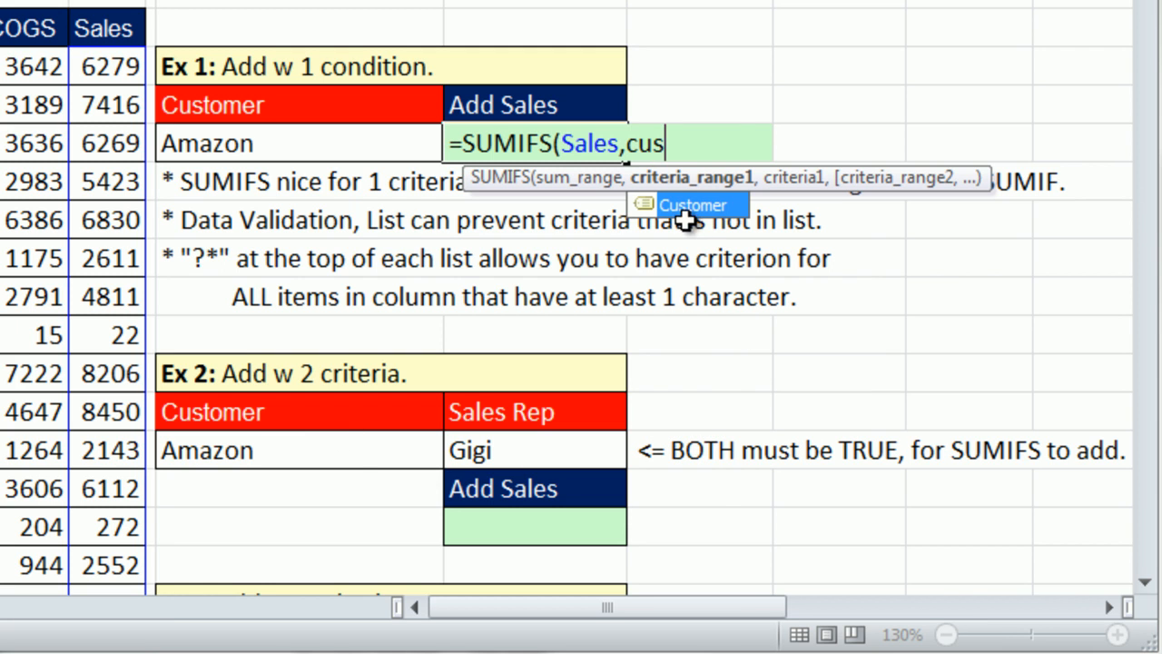
key("Tab")
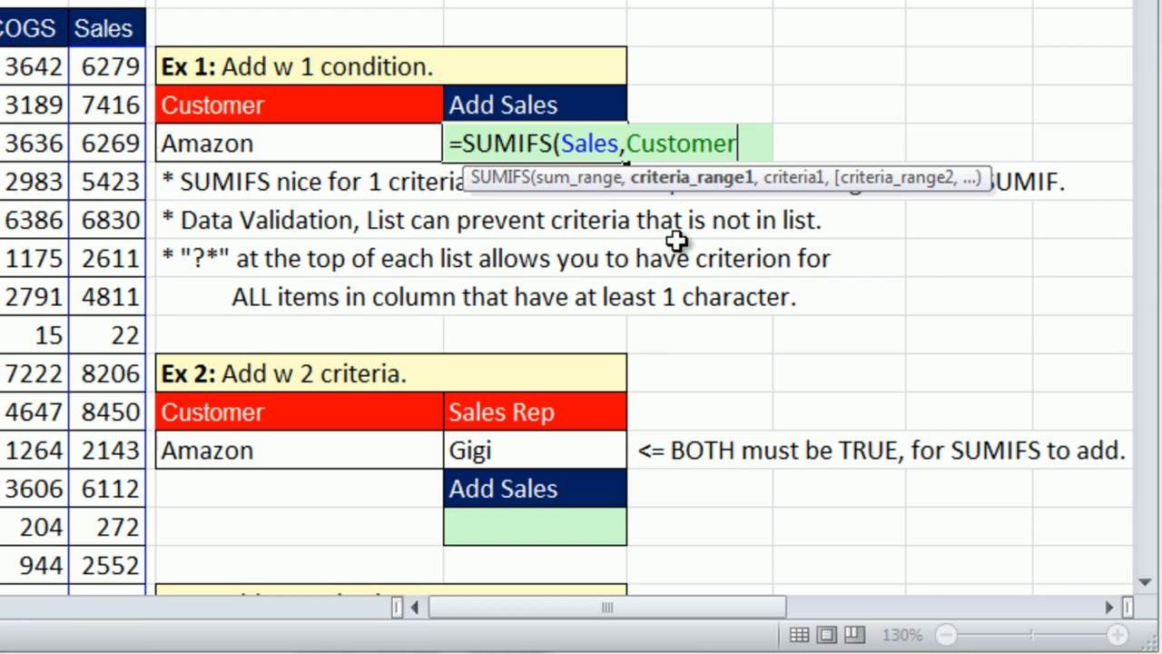
type(",")
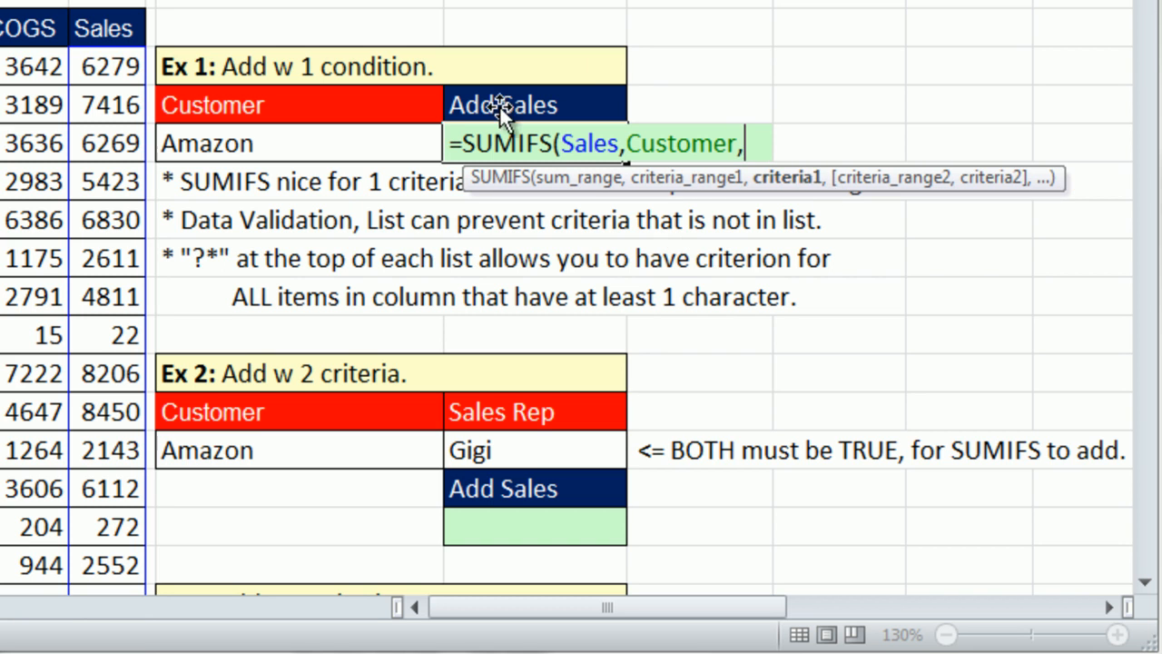
left_click(368, 150)
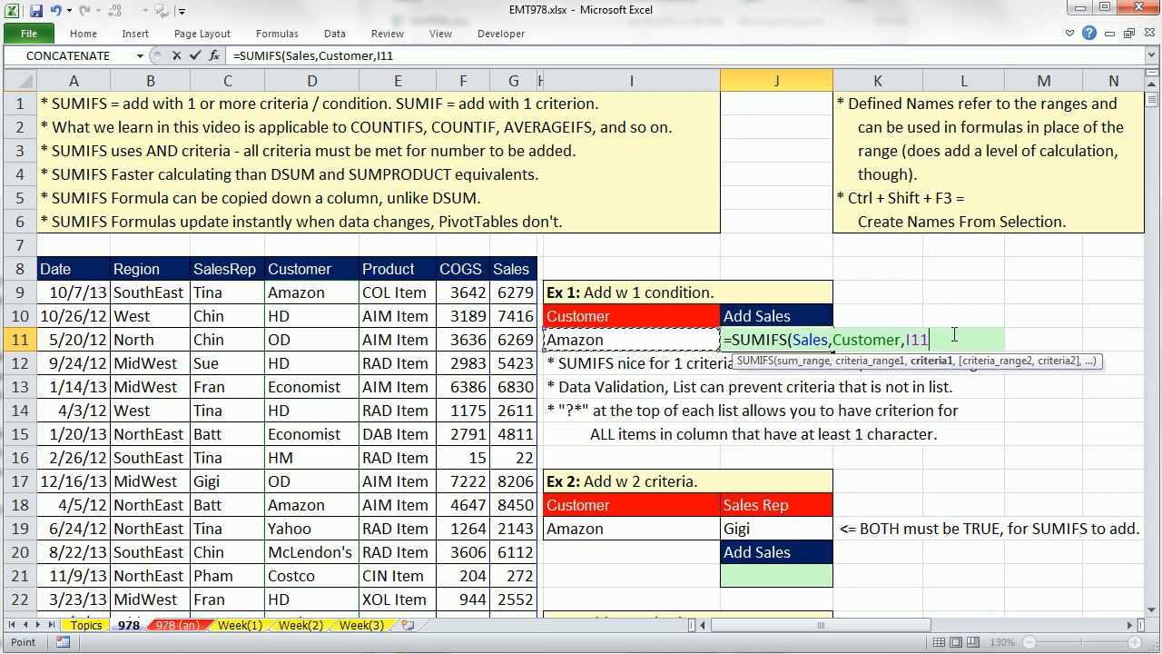
type(")")
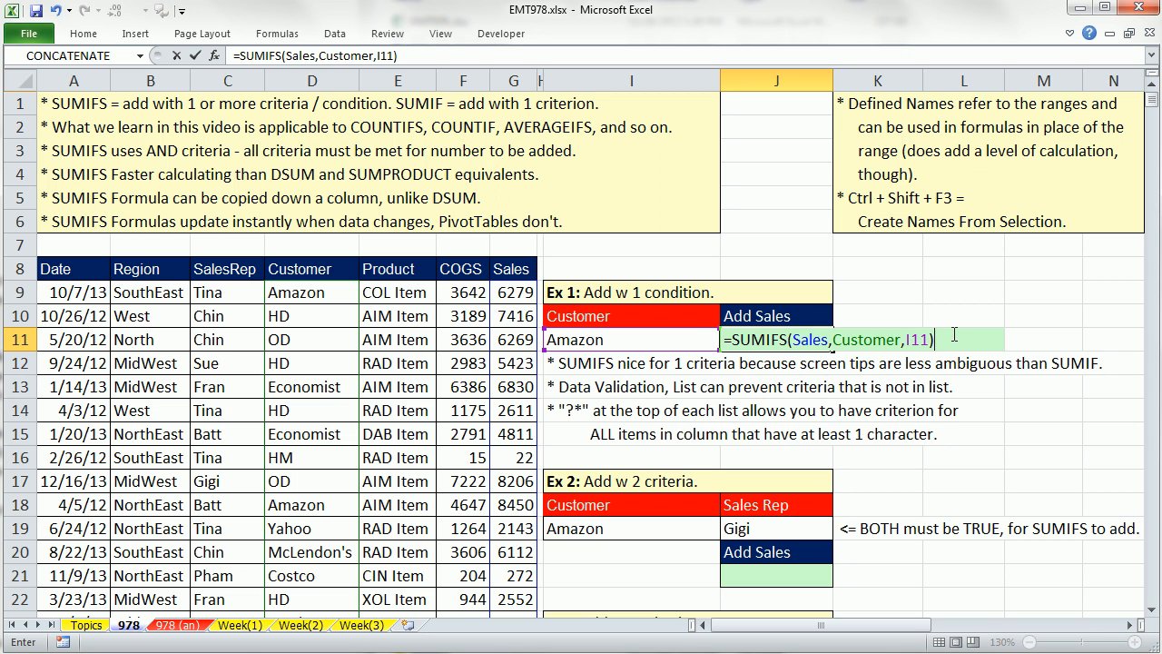
key("Return")
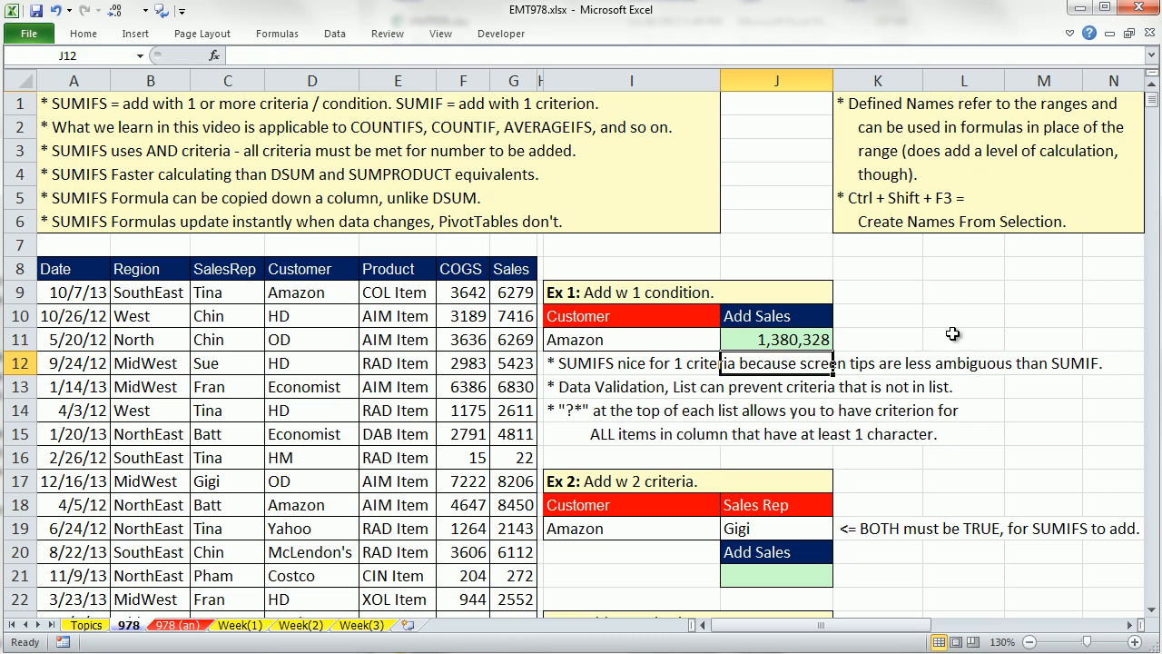
Step: Clear all data validation settings from the Ex 1 customer cell I11
left_click(685, 336)
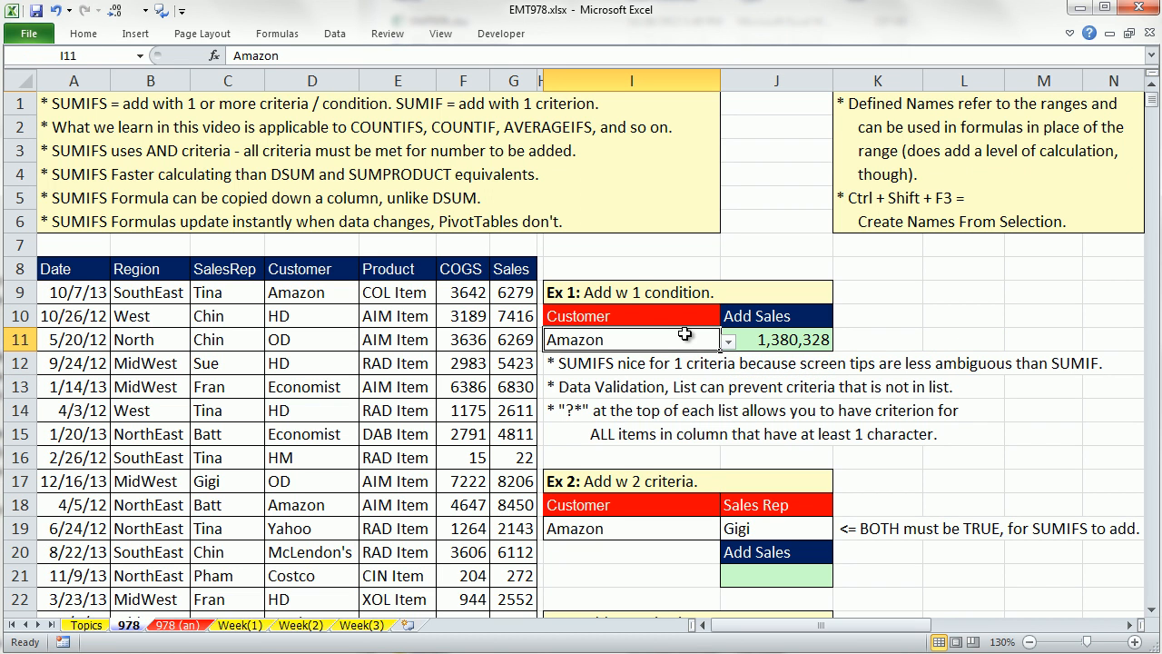
key("alt")
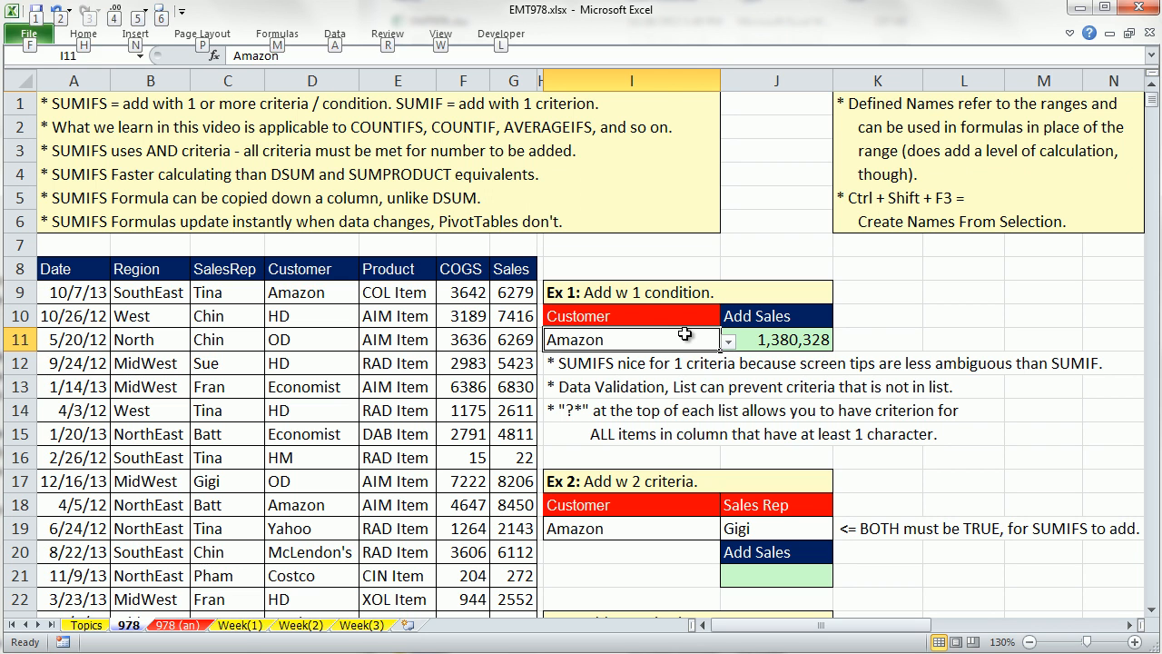
key("d")
key("l")
key("alt+c")
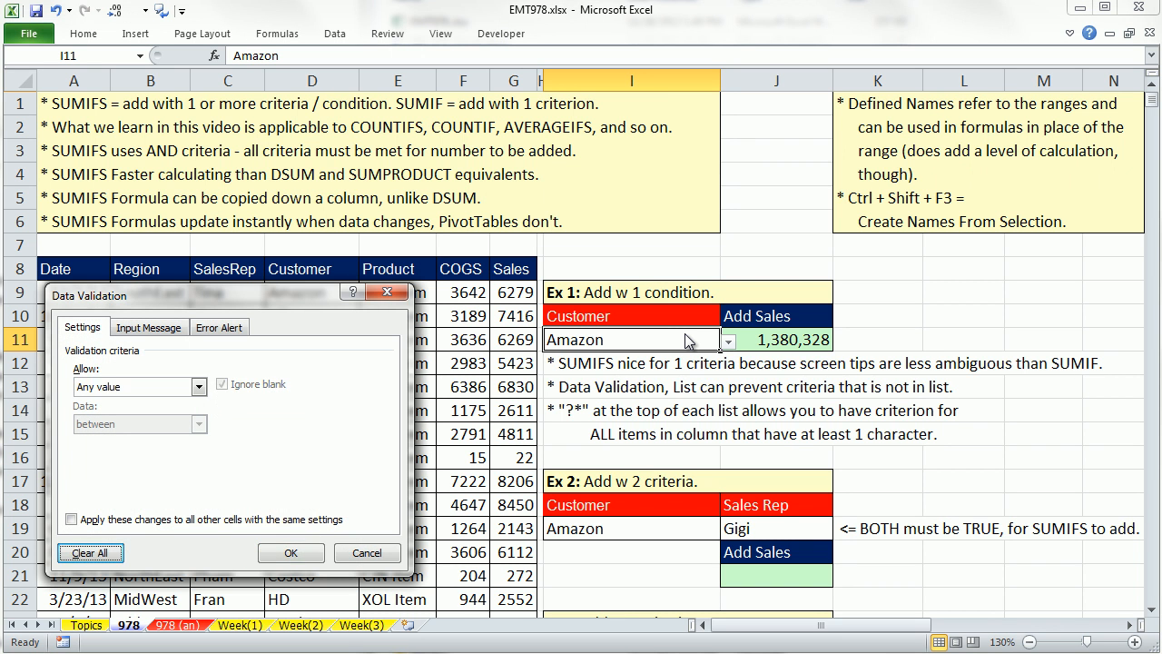
key("Tab")
key("Return")
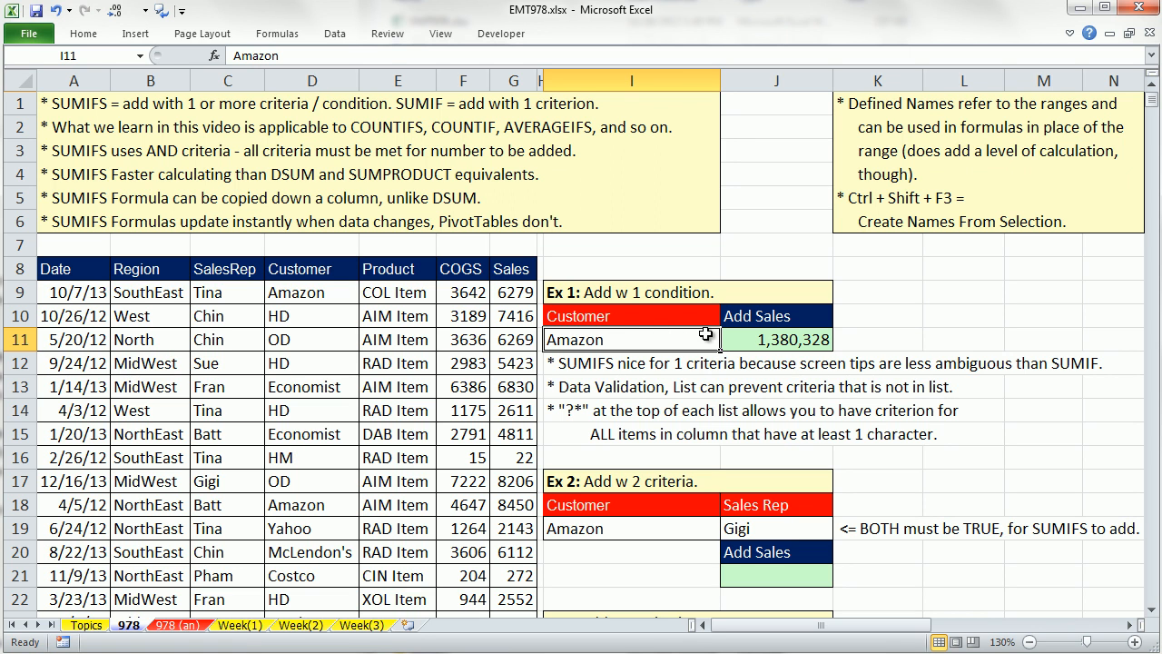
Step: Examine the Customer list in Z12:Z25 and the formula of its first entry, and return to cell I11
left_click(771, 340)
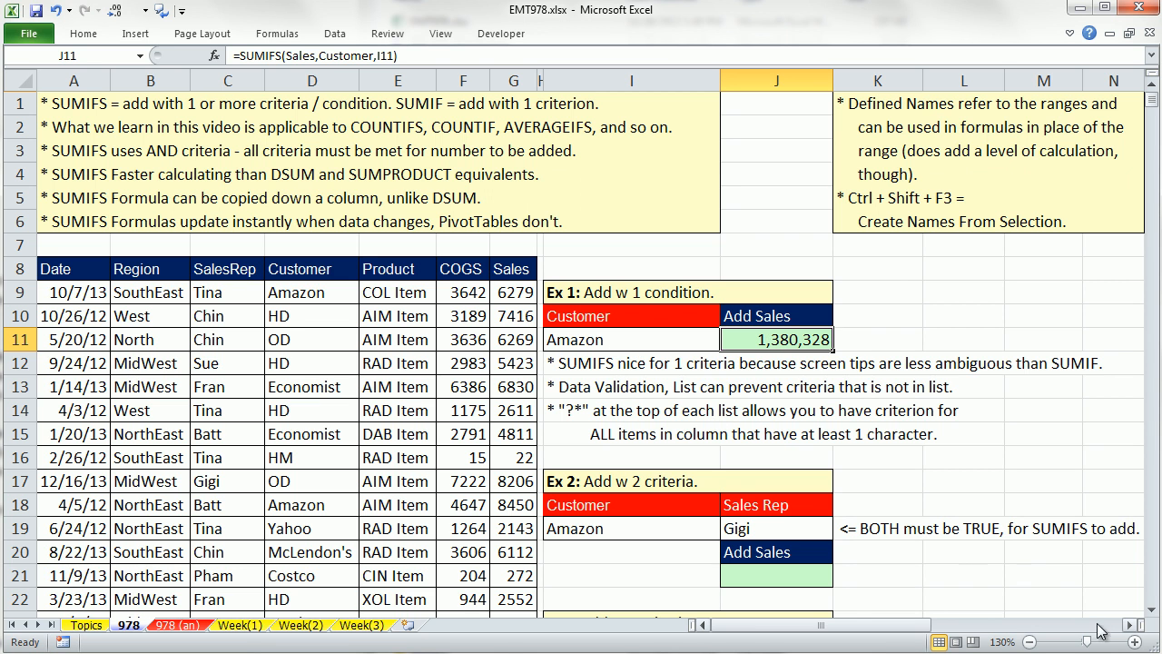
left_click(1131, 627)
left_click(1129, 626)
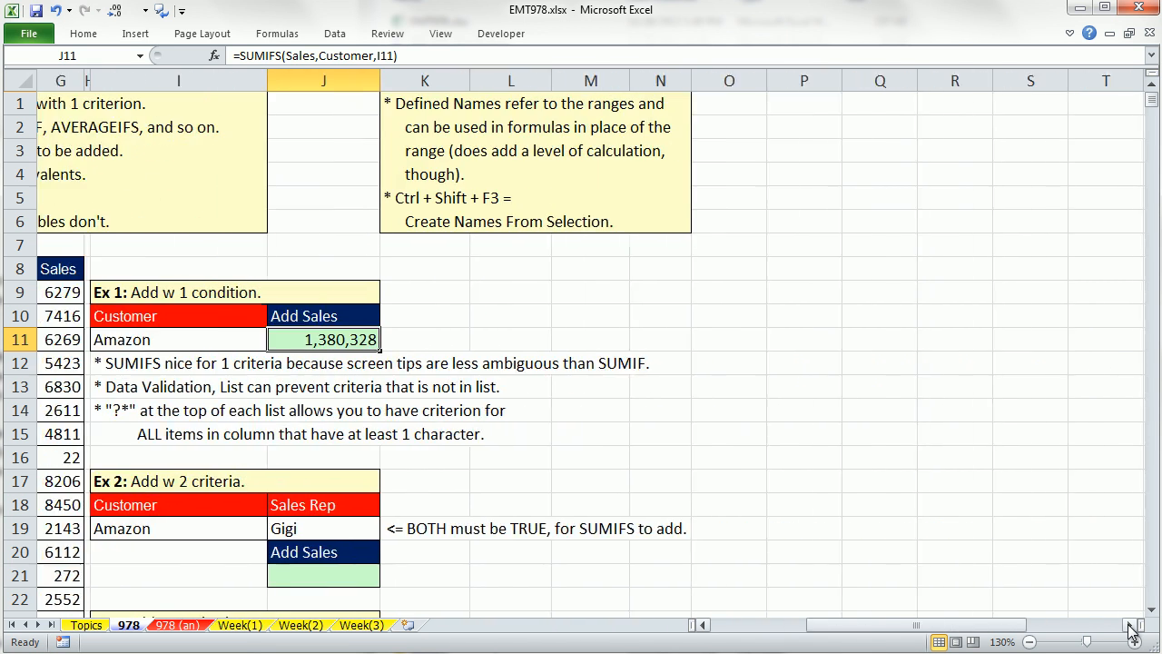
left_click(1129, 626)
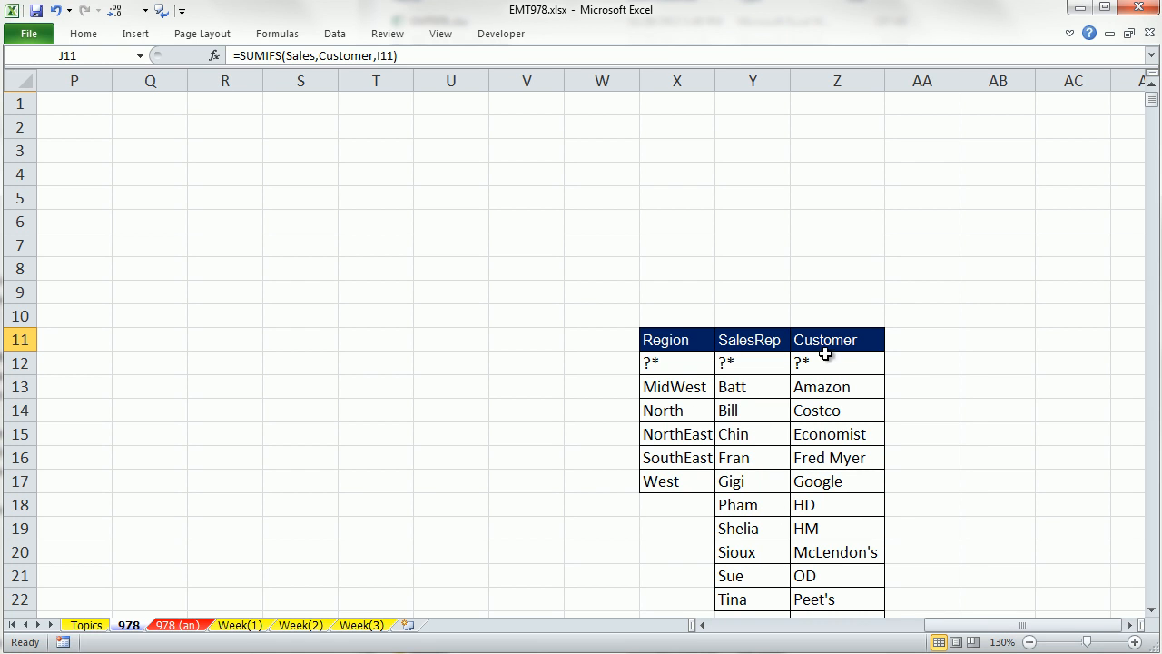
left_click_drag(820, 362, 860, 595)
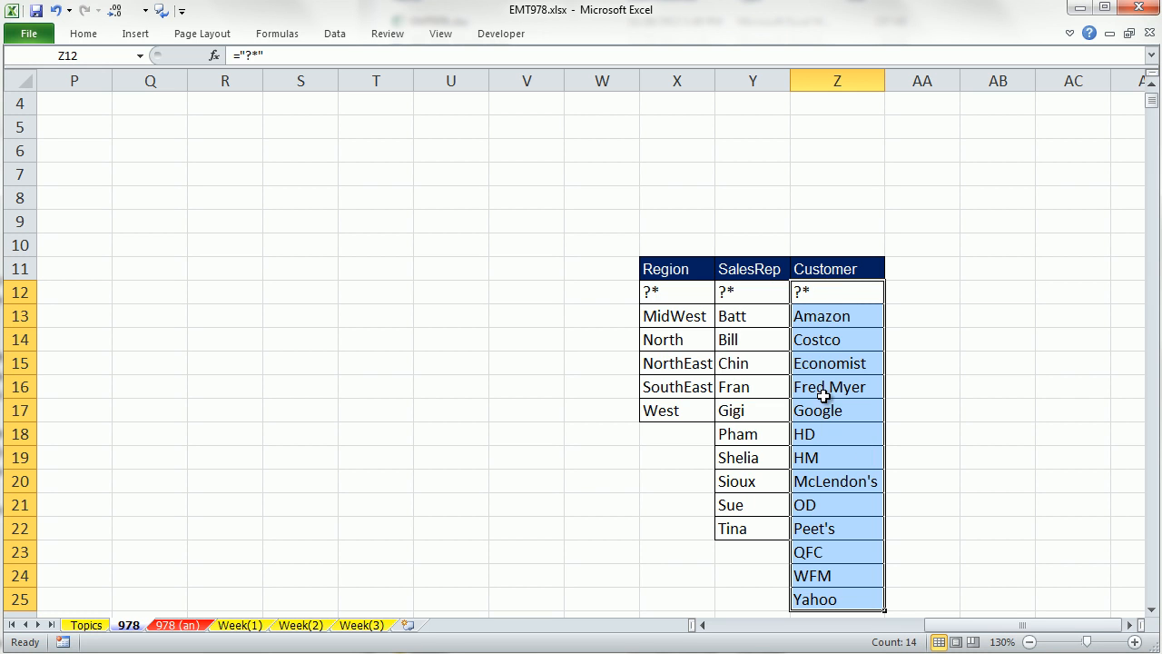
left_click(819, 294)
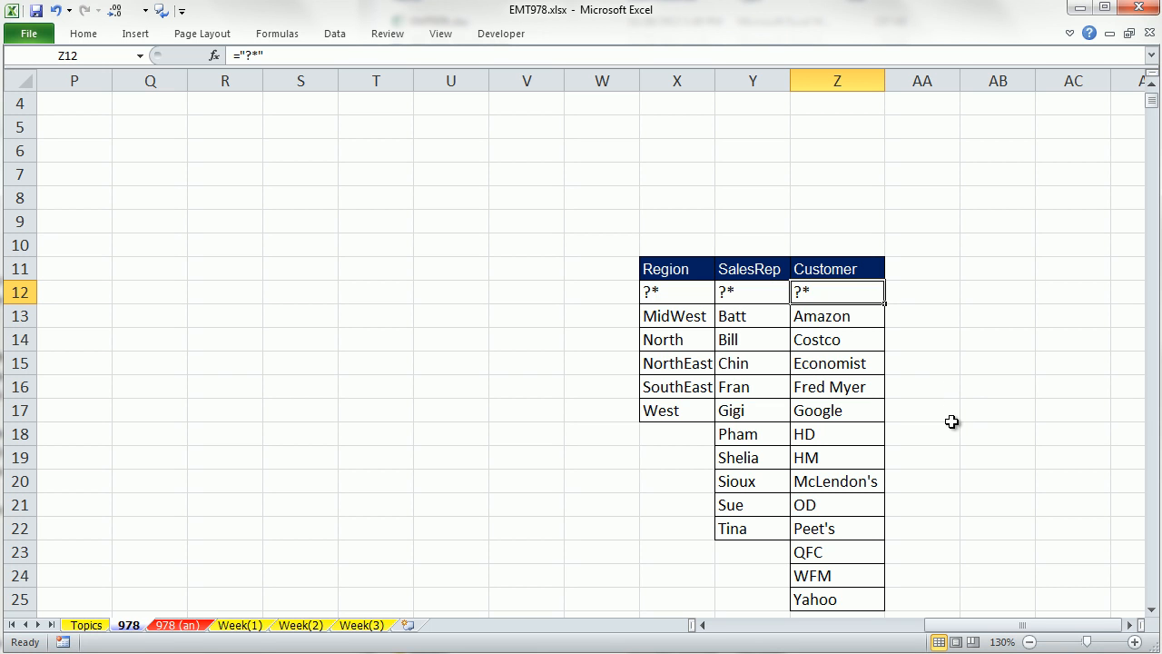
left_click_drag(940, 627, 908, 626)
left_click(619, 269)
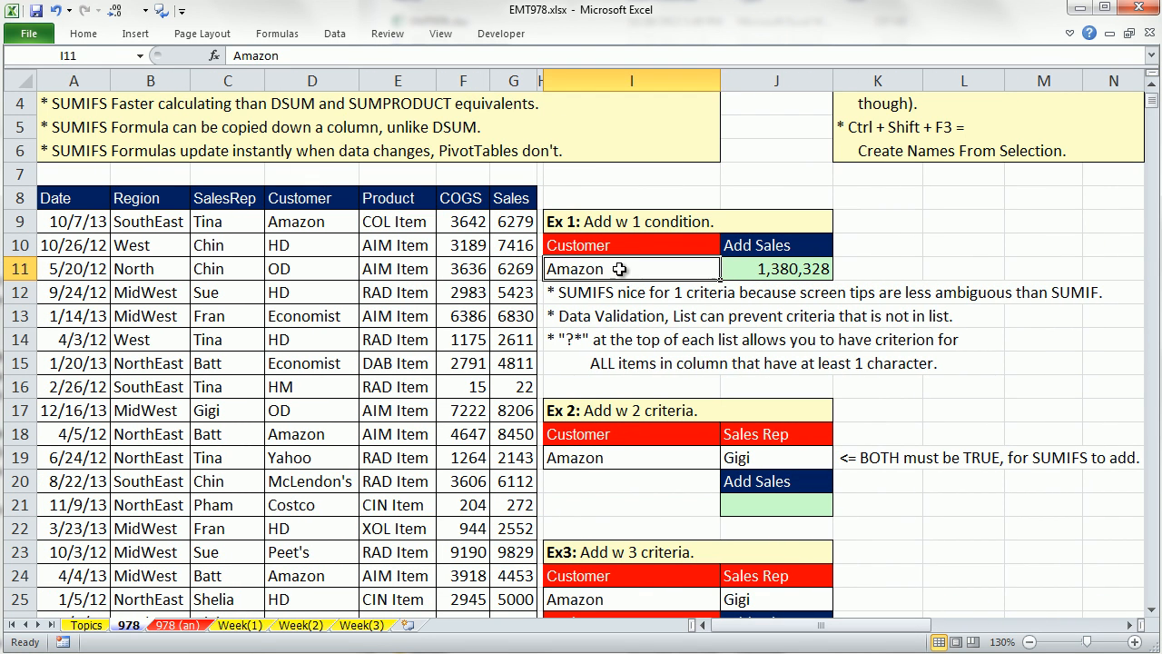
left_click(83, 34)
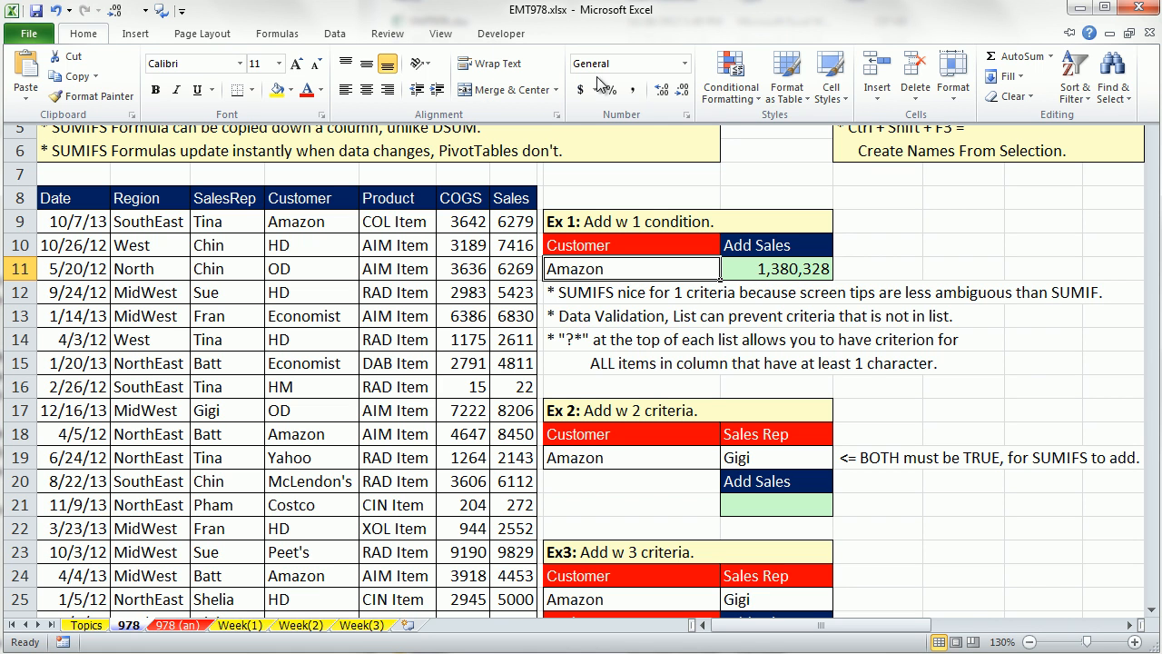
left_click(757, 98)
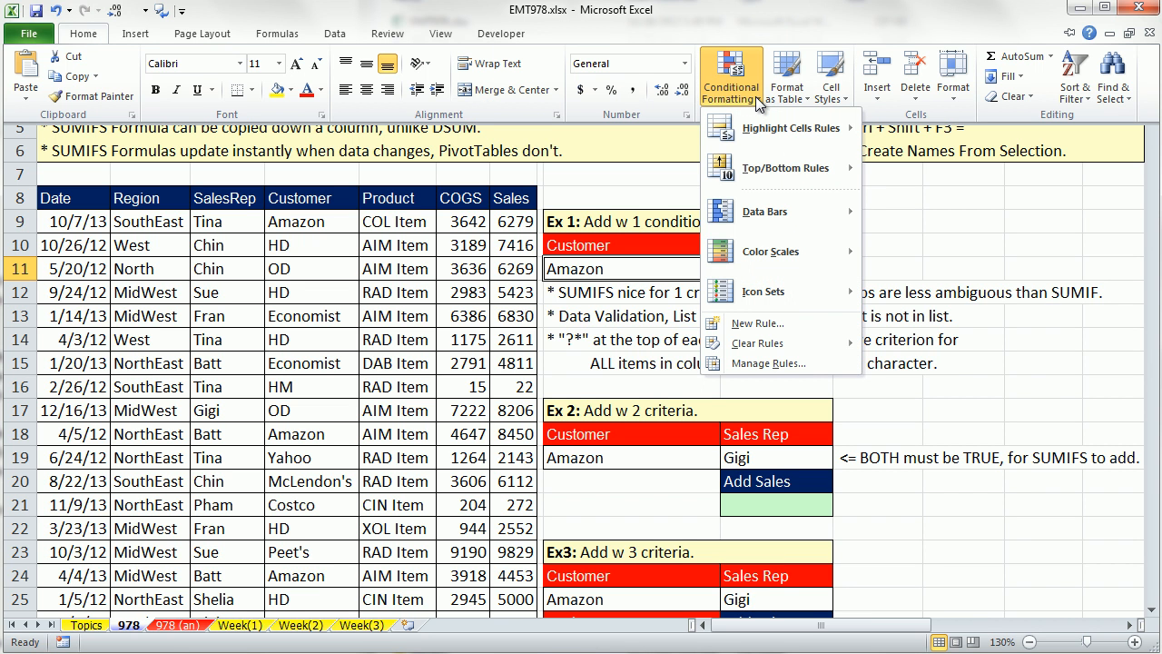
key("Escape")
key("Escape")
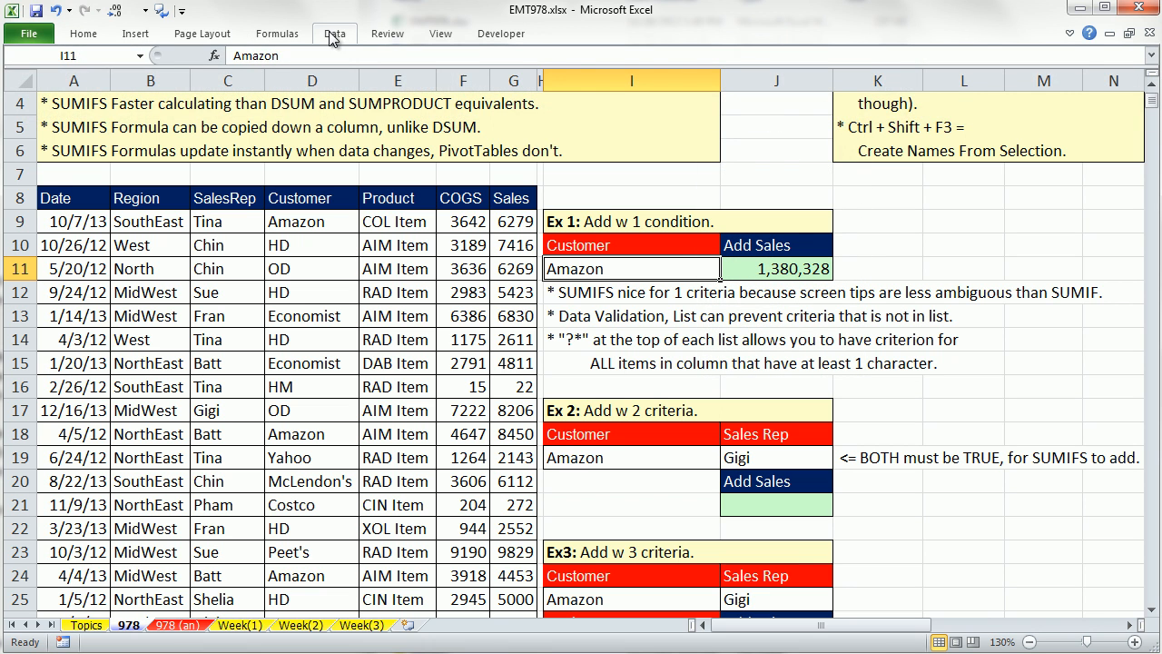
left_click(334, 34)
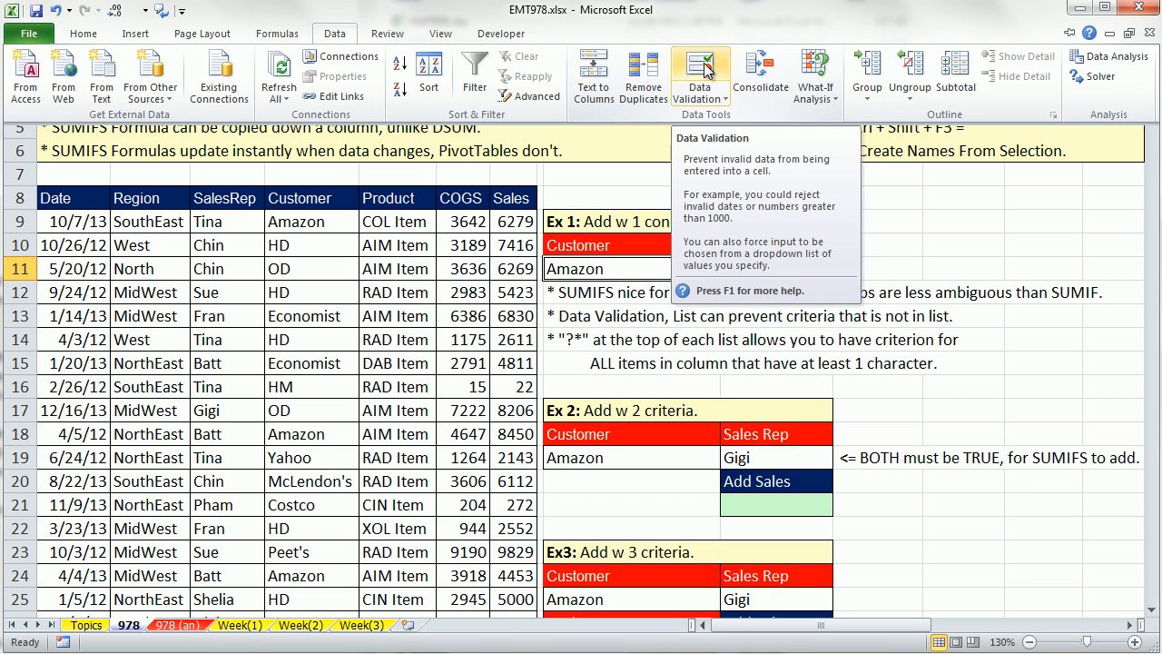
key("Escape")
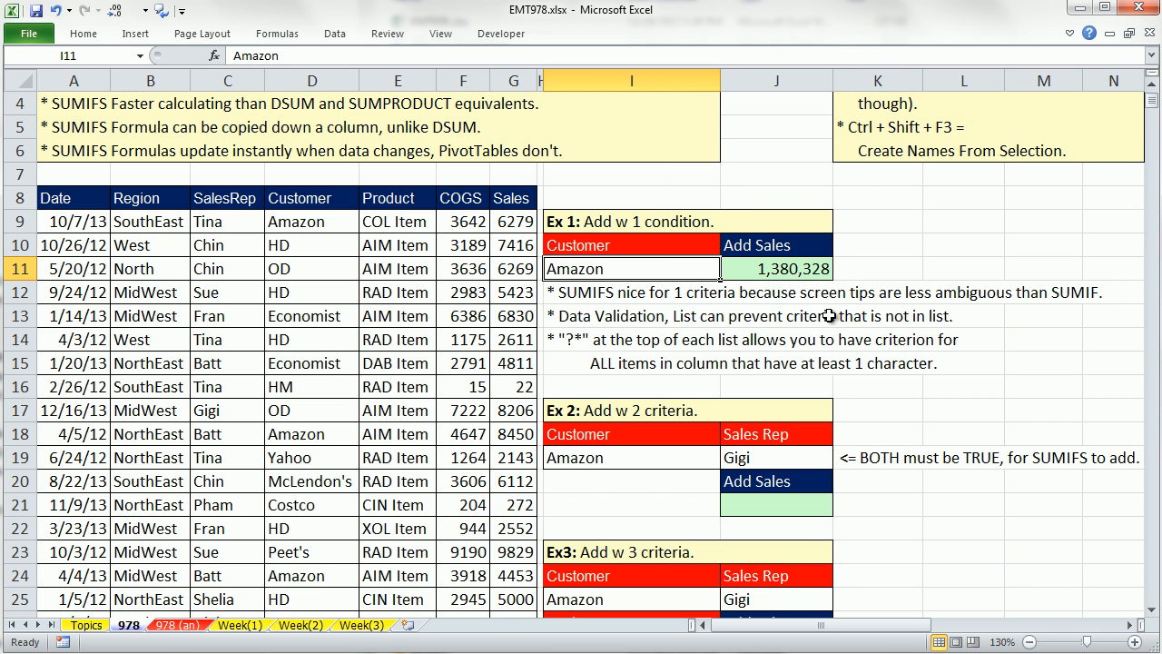
Step: Give the Ex 1 customer cell I11 a List data validation with the source range =$Z$12:$Z$25
key("alt+d")
key("l")
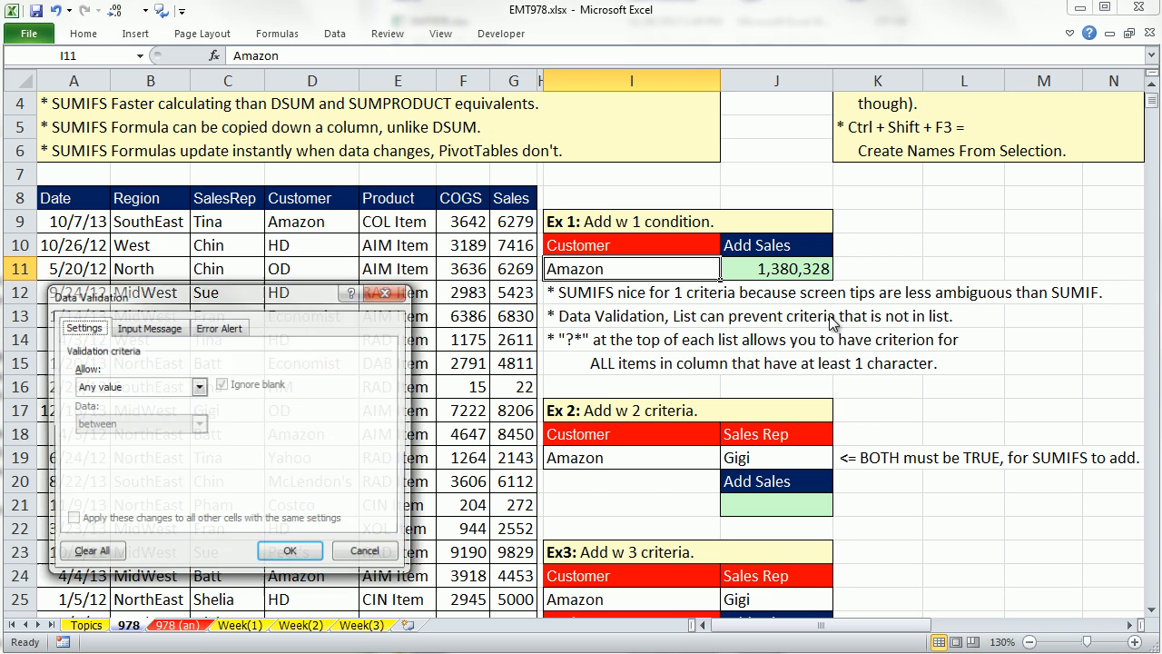
left_click_drag(318, 300, 449, 157)
left_click(331, 244)
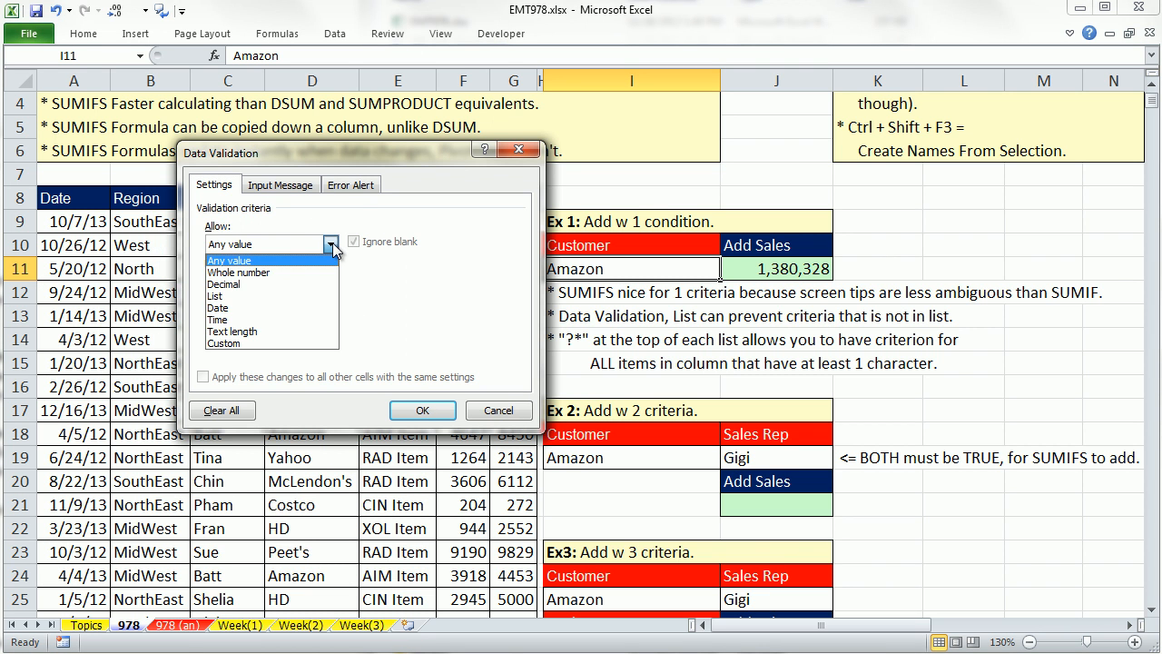
left_click(234, 296)
left_click(243, 316)
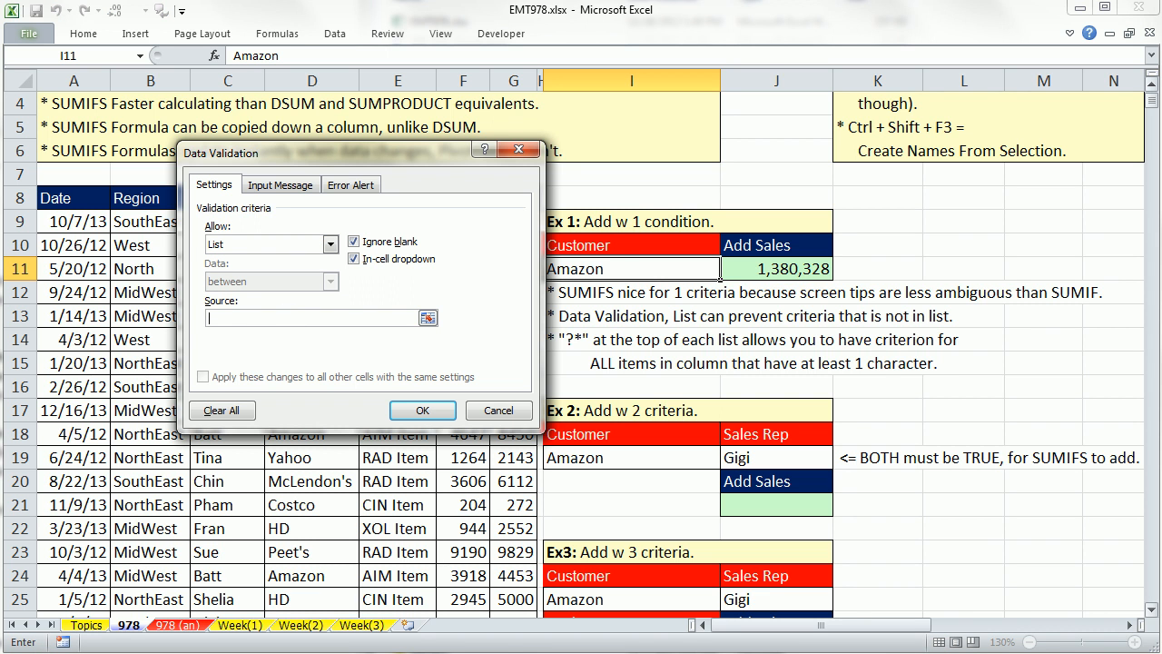
left_click(1131, 625)
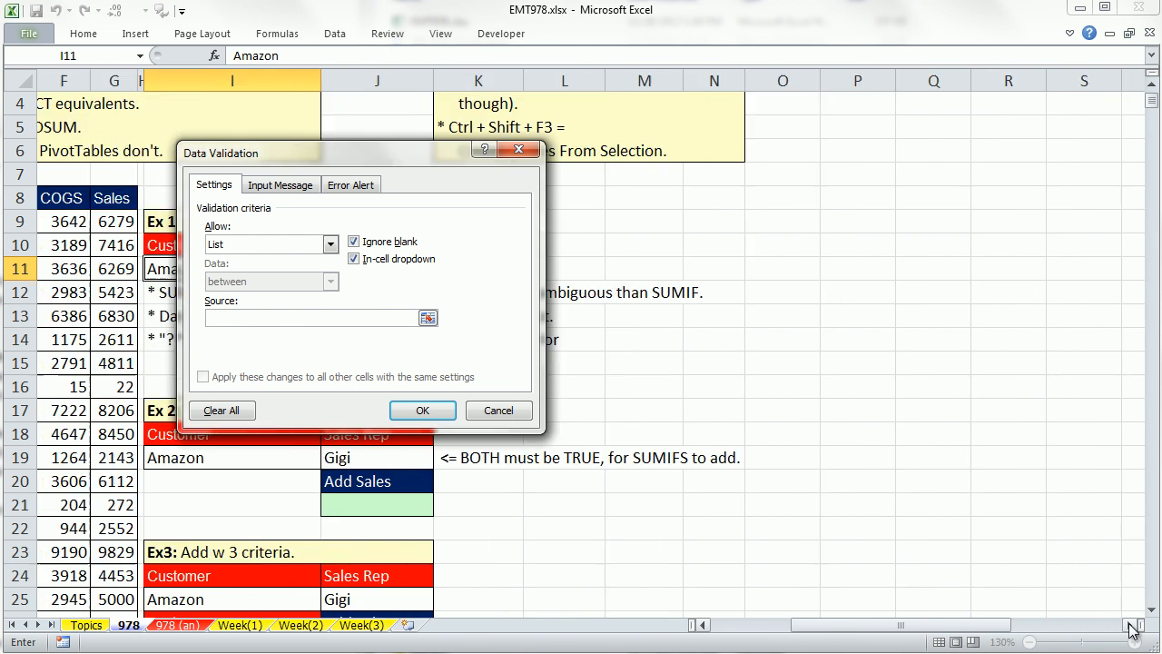
left_click(1131, 625)
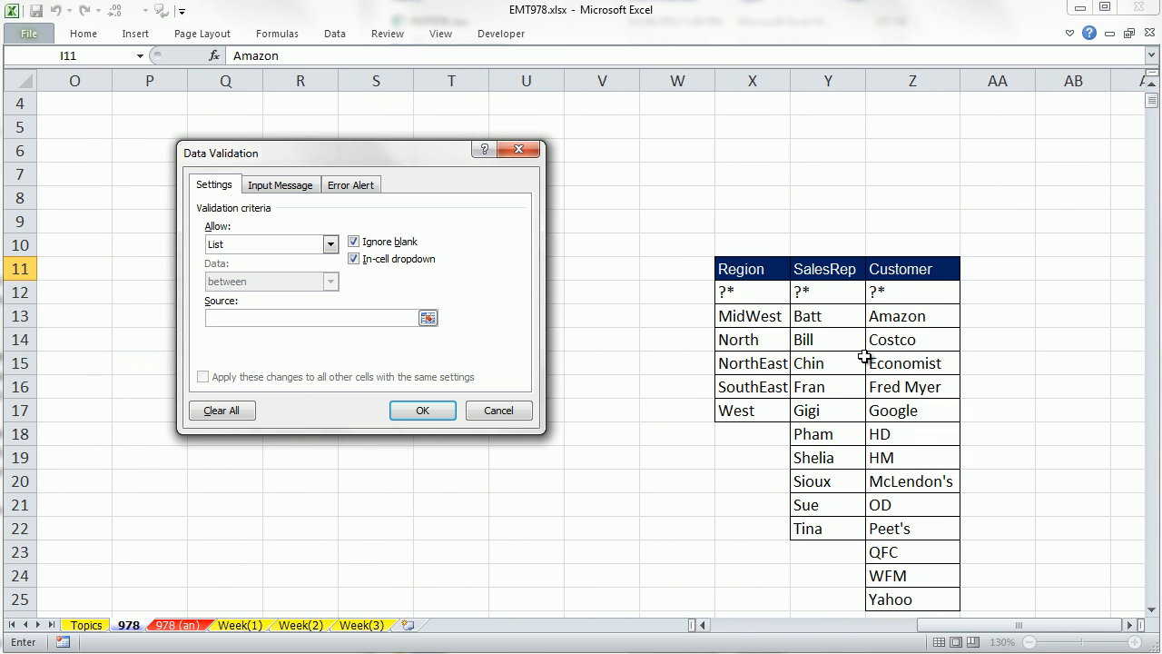
left_click_drag(883, 291, 885, 599)
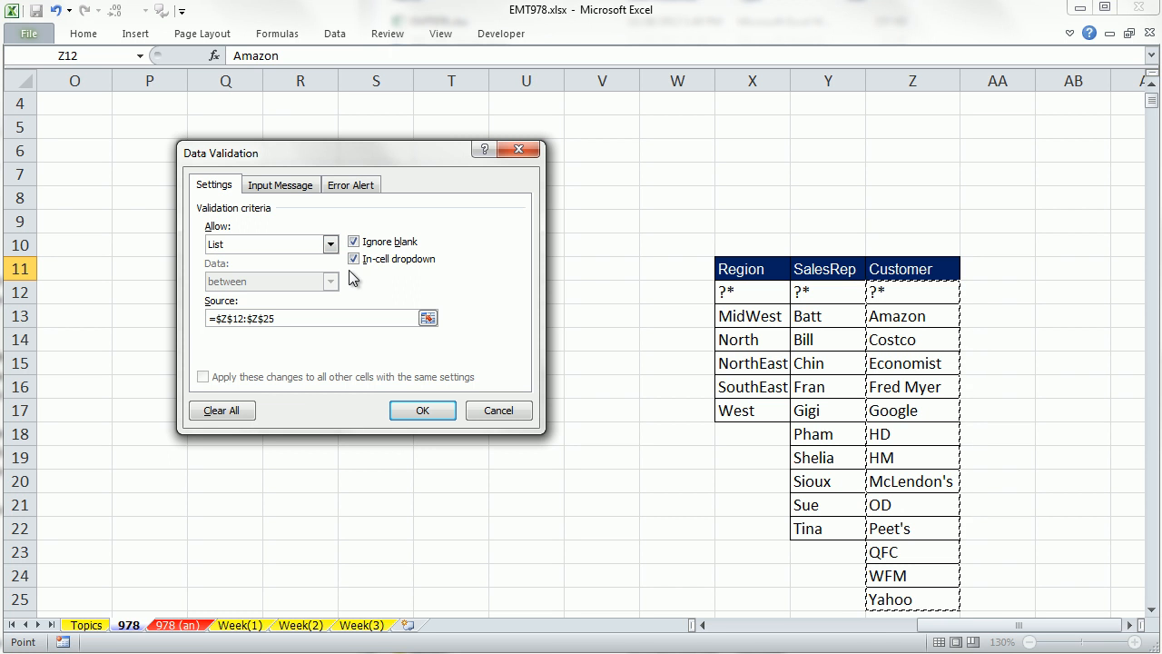
left_click(423, 410)
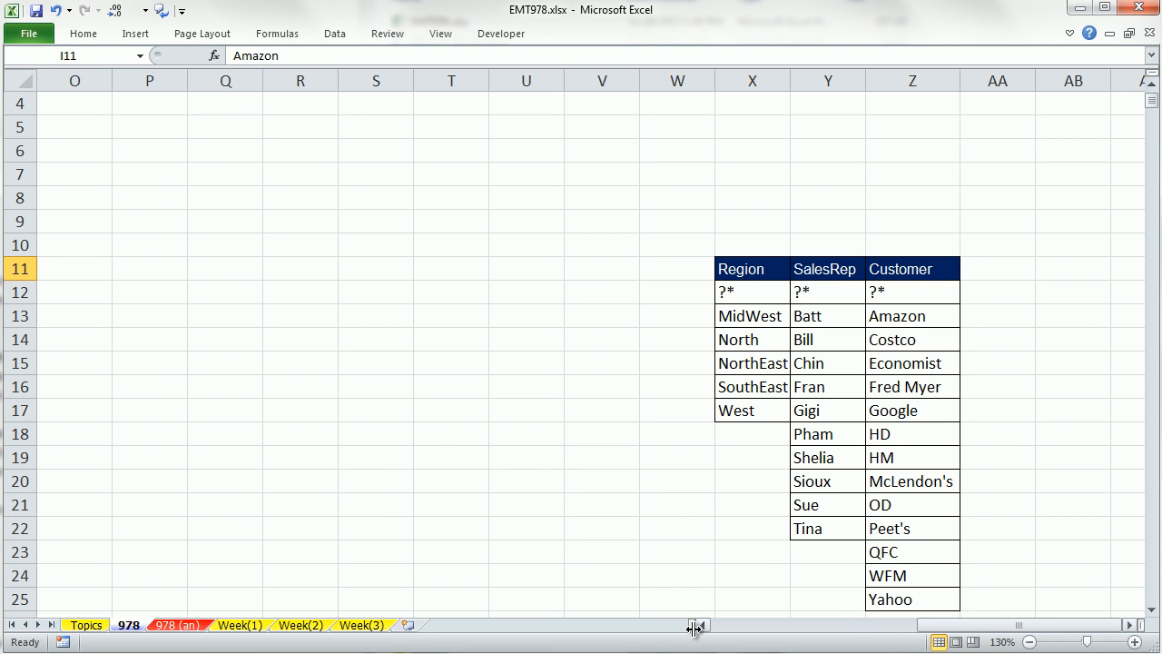
Step: Test the Ex 1 customer drop-down list with Economist, McLendon's and ?*, and set the cell back to Amazon
left_click_drag(935, 626, 726, 626)
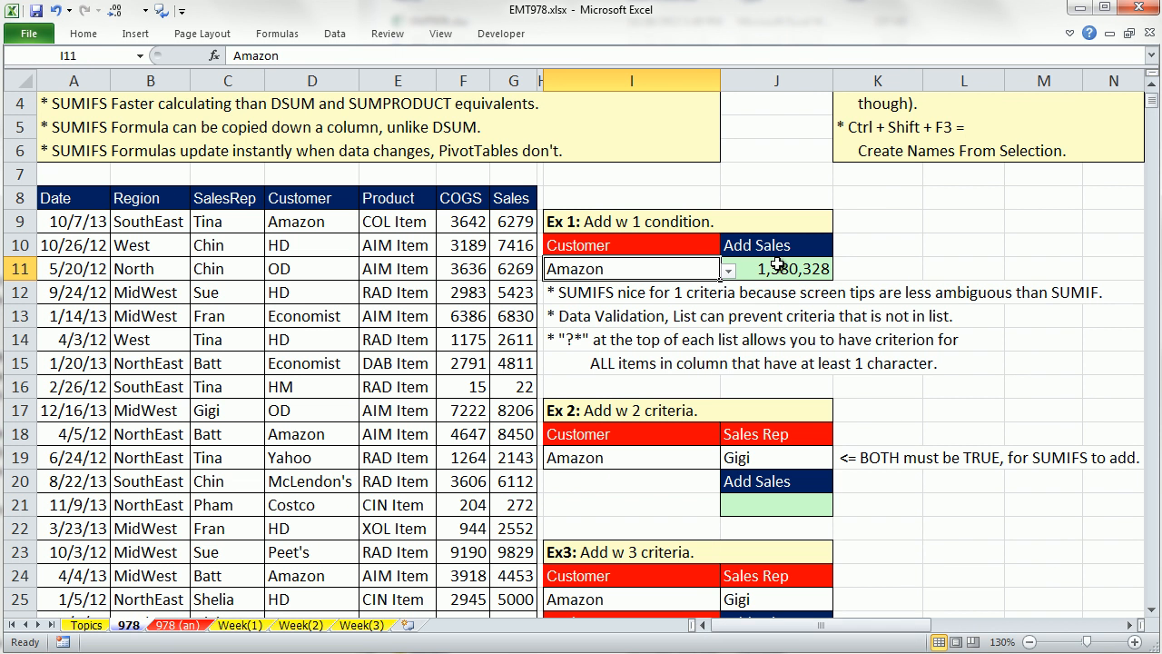
left_click(727, 271)
left_click(612, 319)
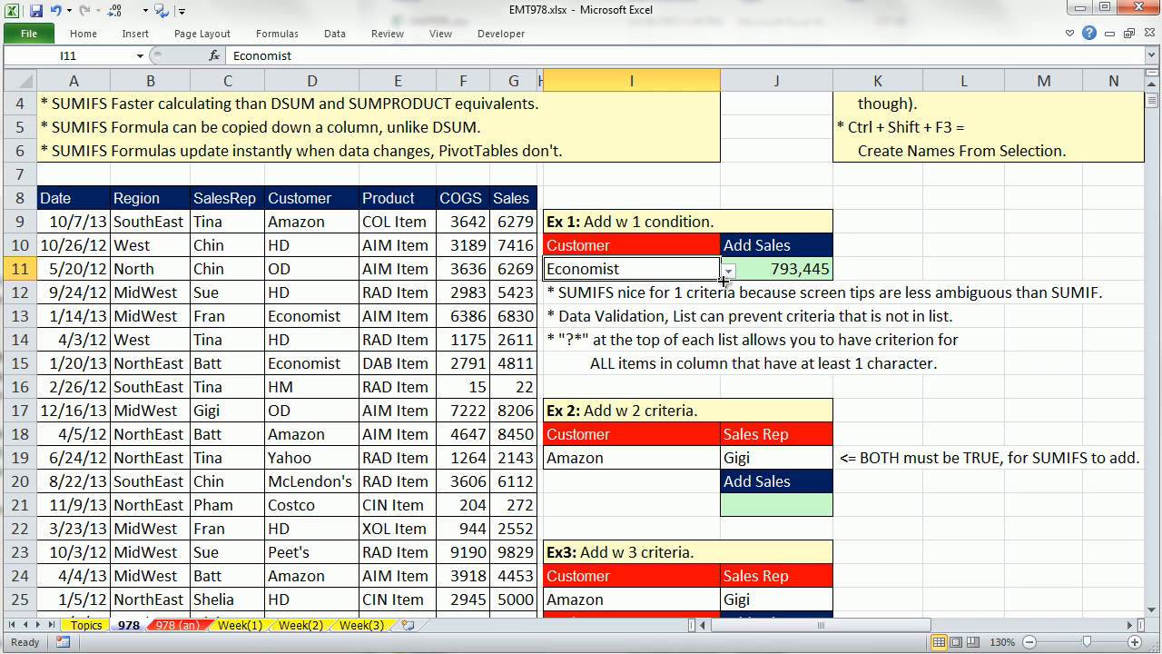
left_click(727, 271)
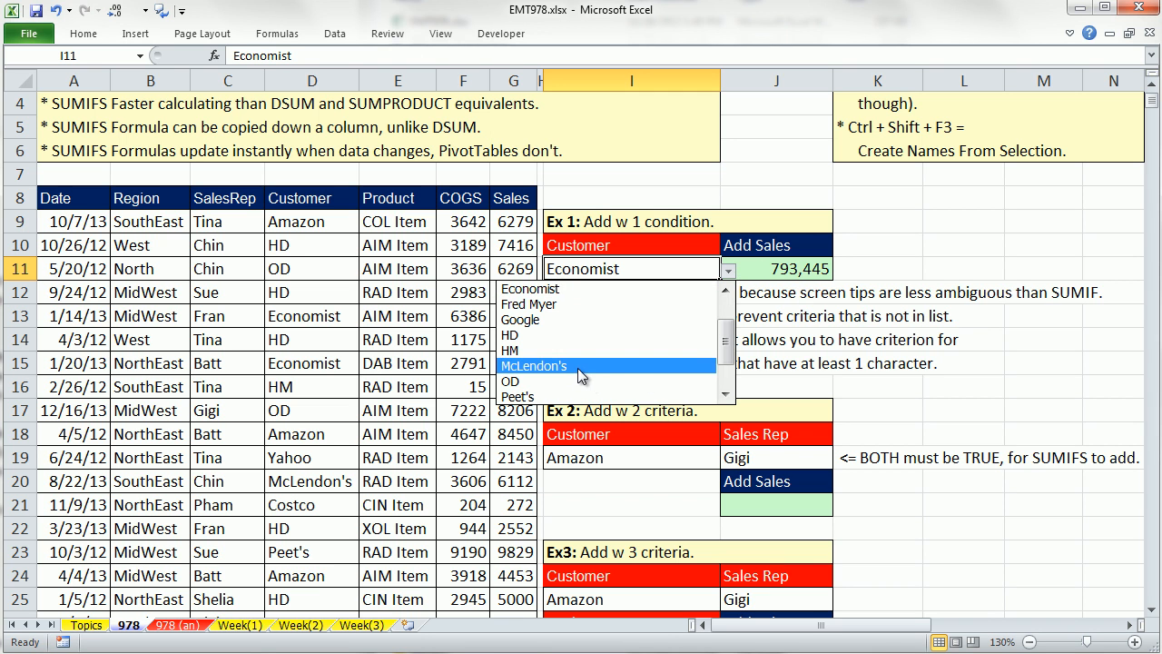
left_click(583, 367)
left_click(729, 272)
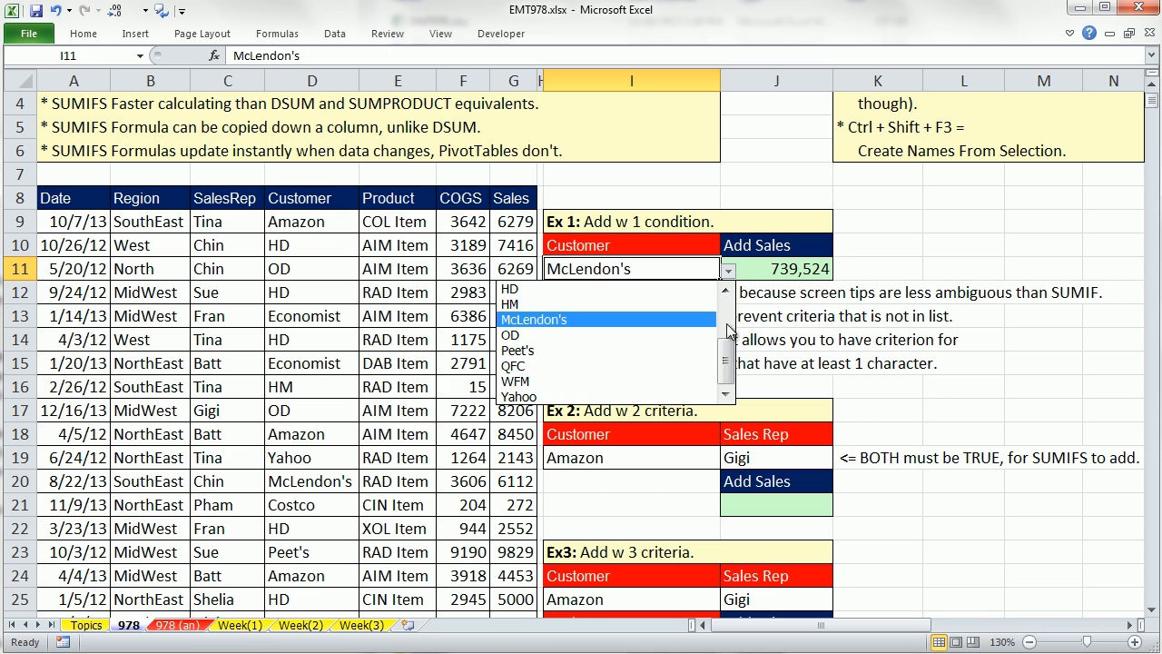
left_click_drag(729, 357, 727, 279)
left_click(547, 291)
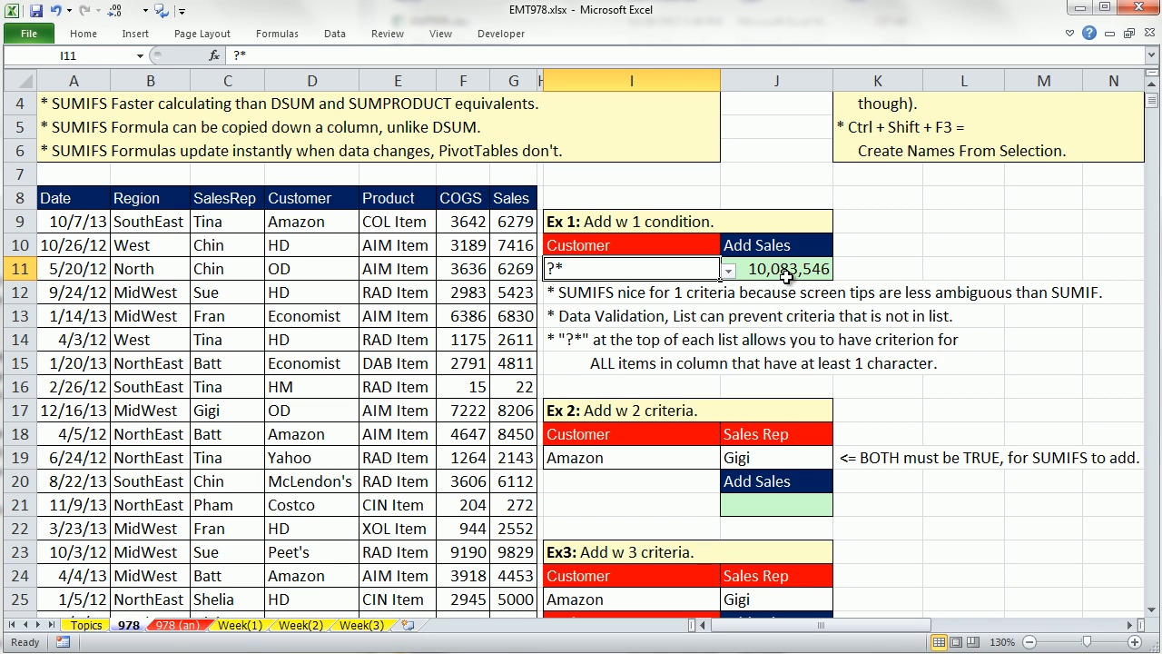
left_click(729, 272)
left_click(551, 302)
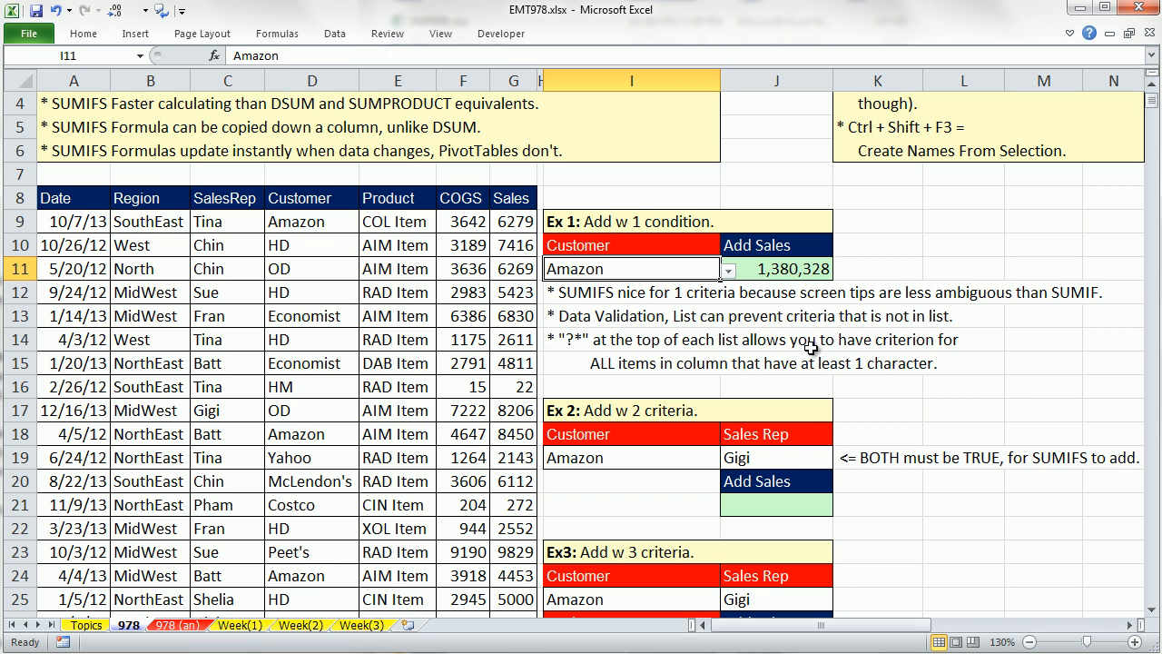
Step: Select the Ex 2 Add Sales cell J21 and examine the highlighted sales table rows that meet both Ex 2 criteria
left_click_drag(998, 385, 1071, 389)
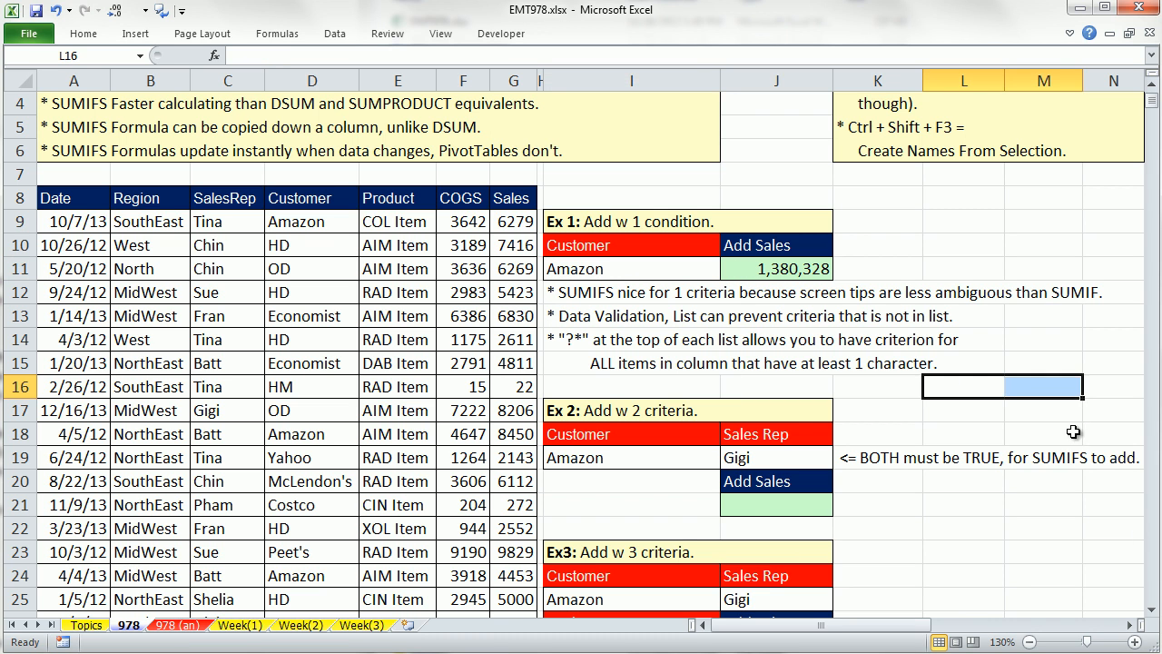
left_click(766, 506)
left_click(1155, 613)
left_click(1154, 614)
left_click(1155, 613)
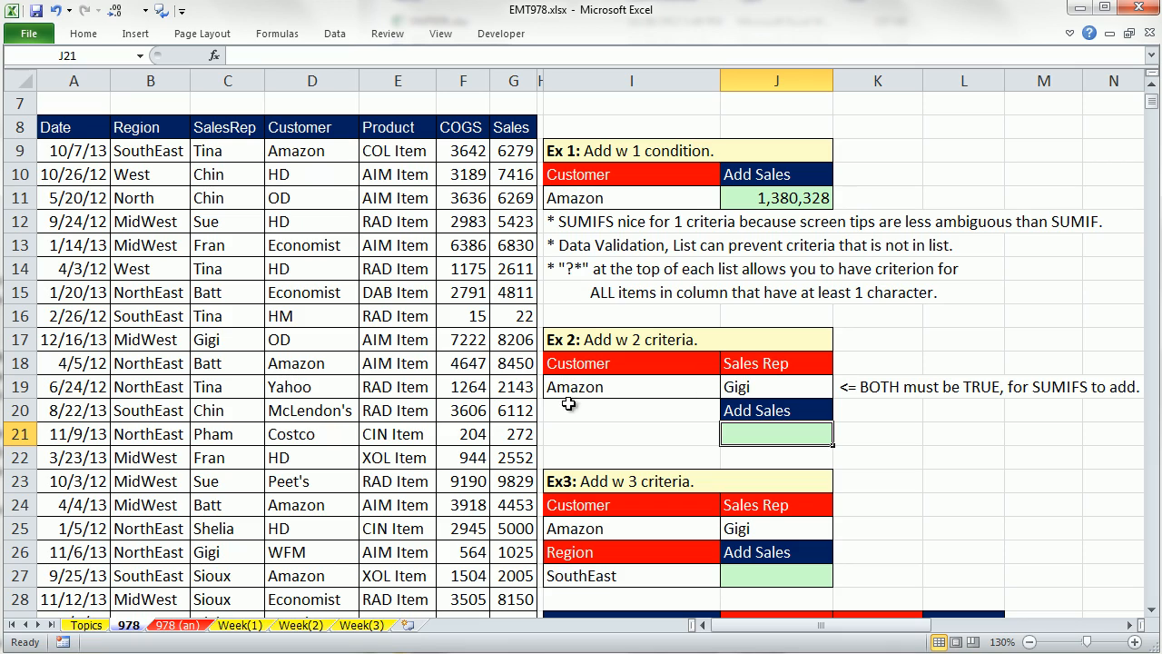
scroll(445, 292, "down", 10)
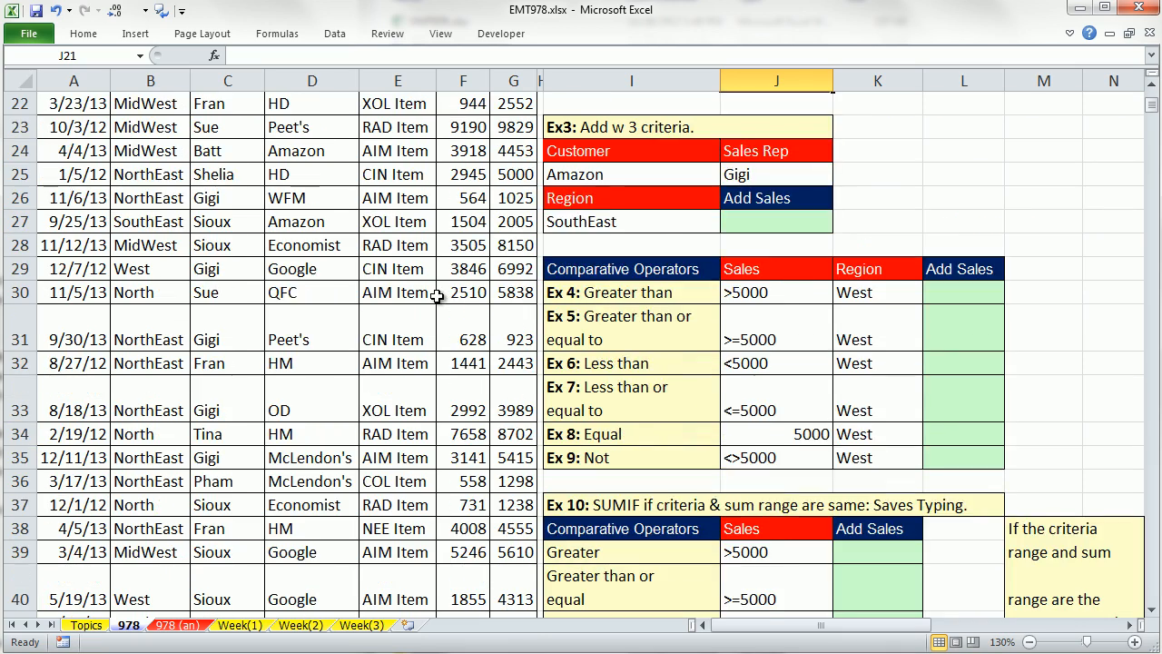
scroll(432, 302, "down", 2)
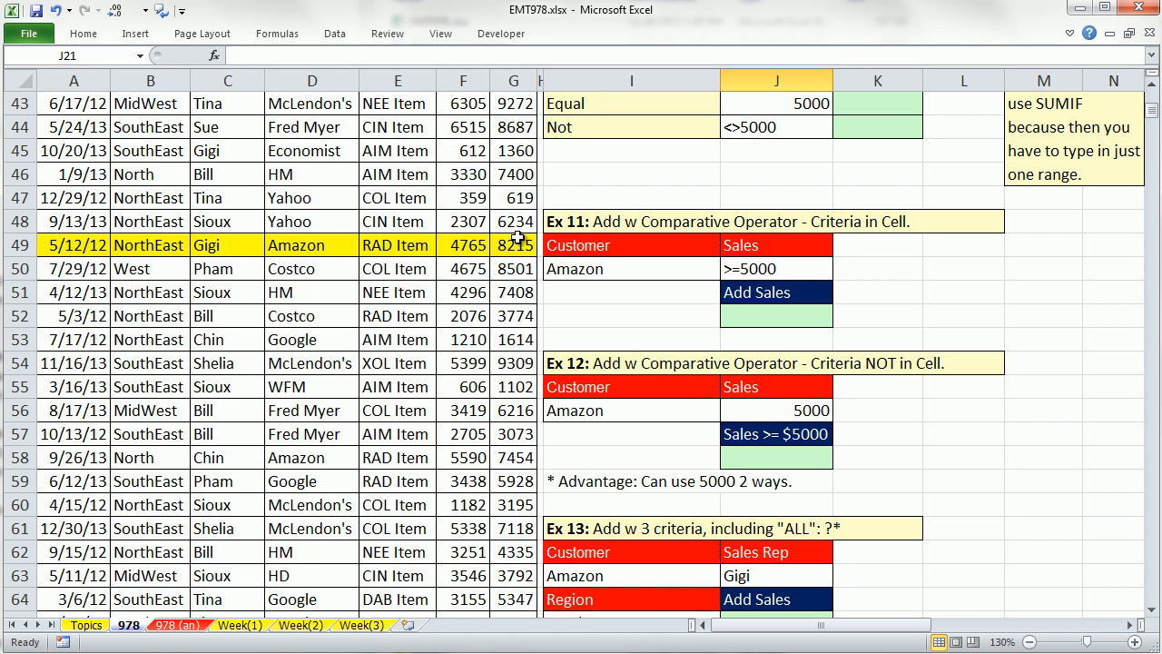
scroll(394, 317, "down", 6)
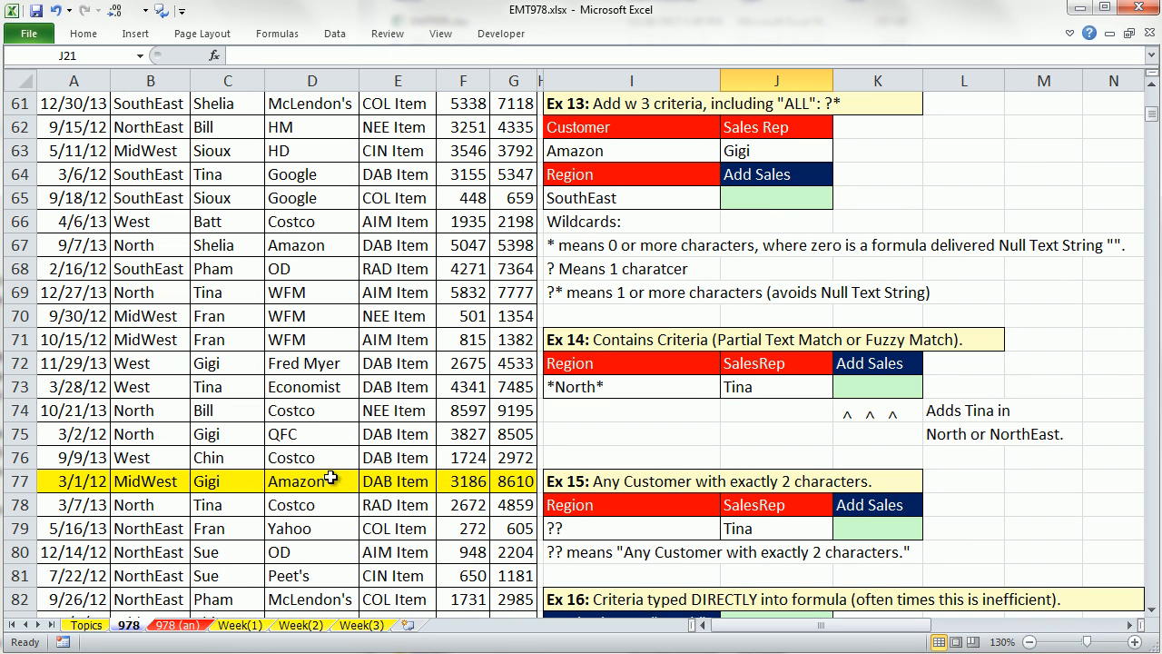
scroll(514, 481, "up", 18)
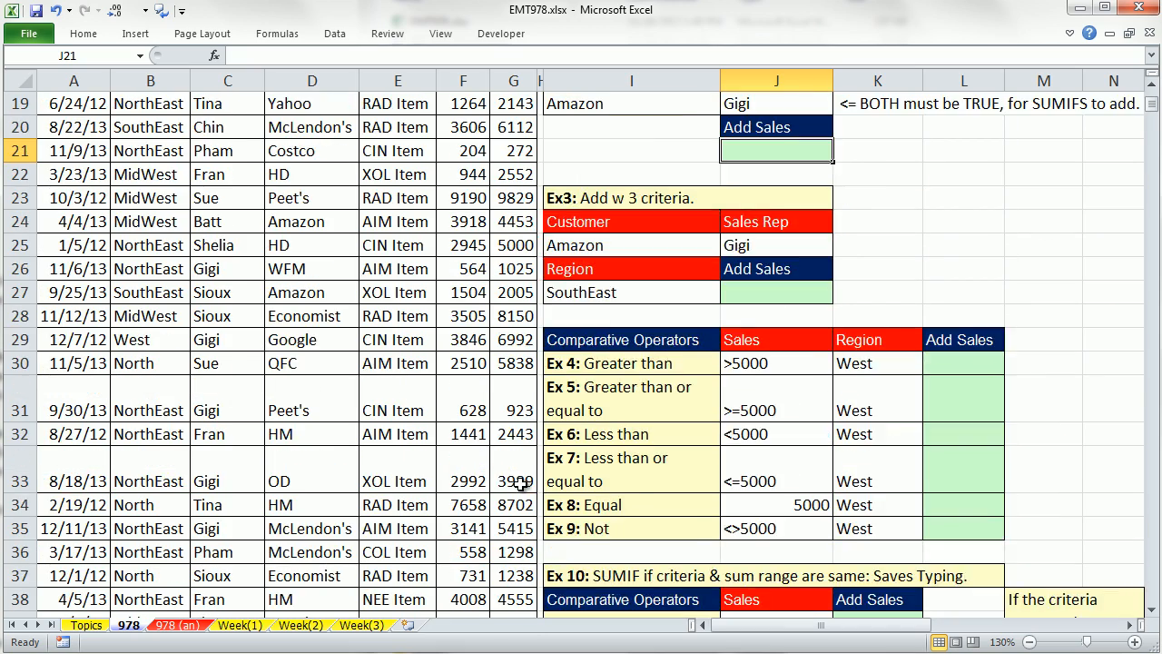
Step: Start a SUMIFS formula in the Ex 2 Add Sales cell J21 with Sales as sum range and Customer as first criteria range
type("=sumif")
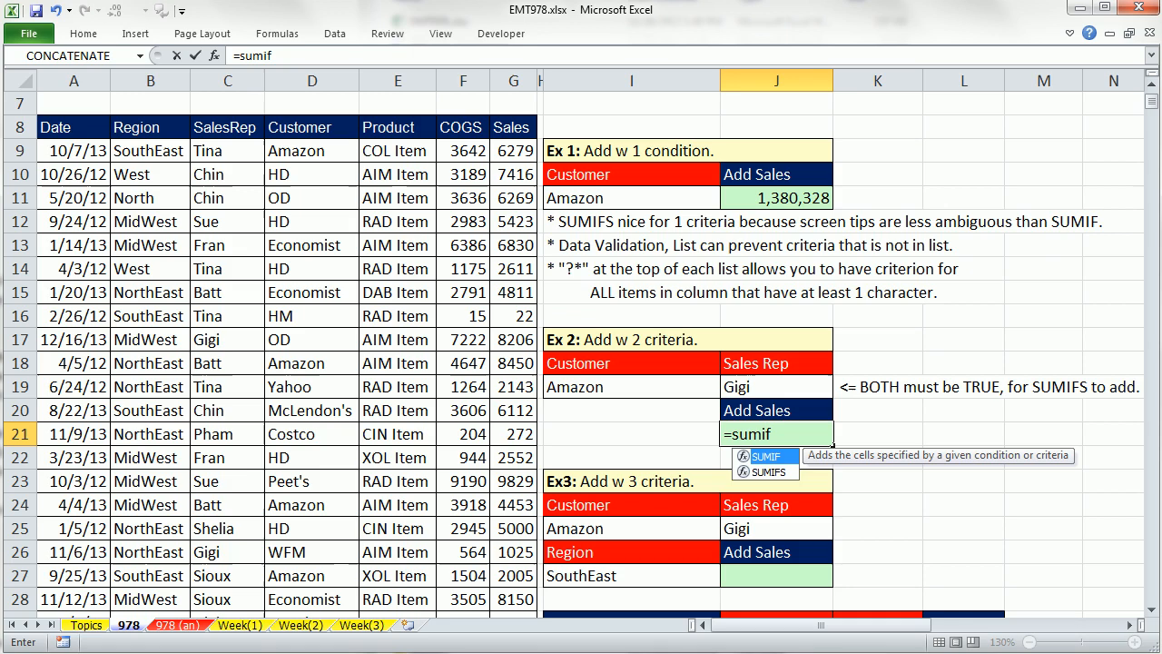
key("Down")
key("Tab")
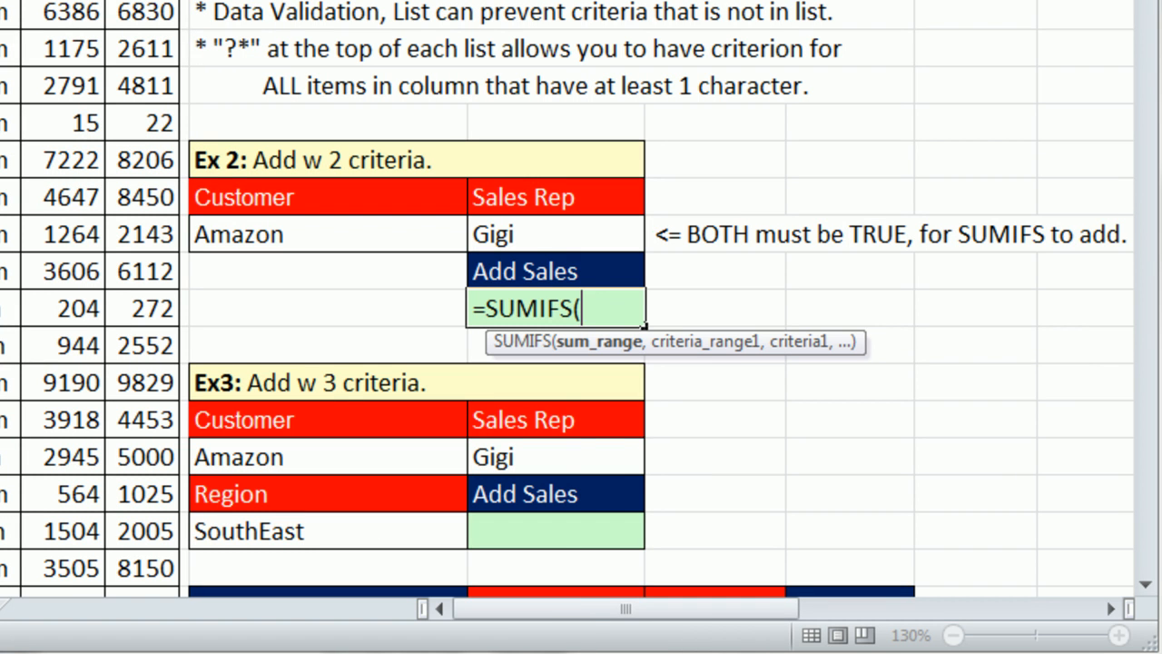
type("s")
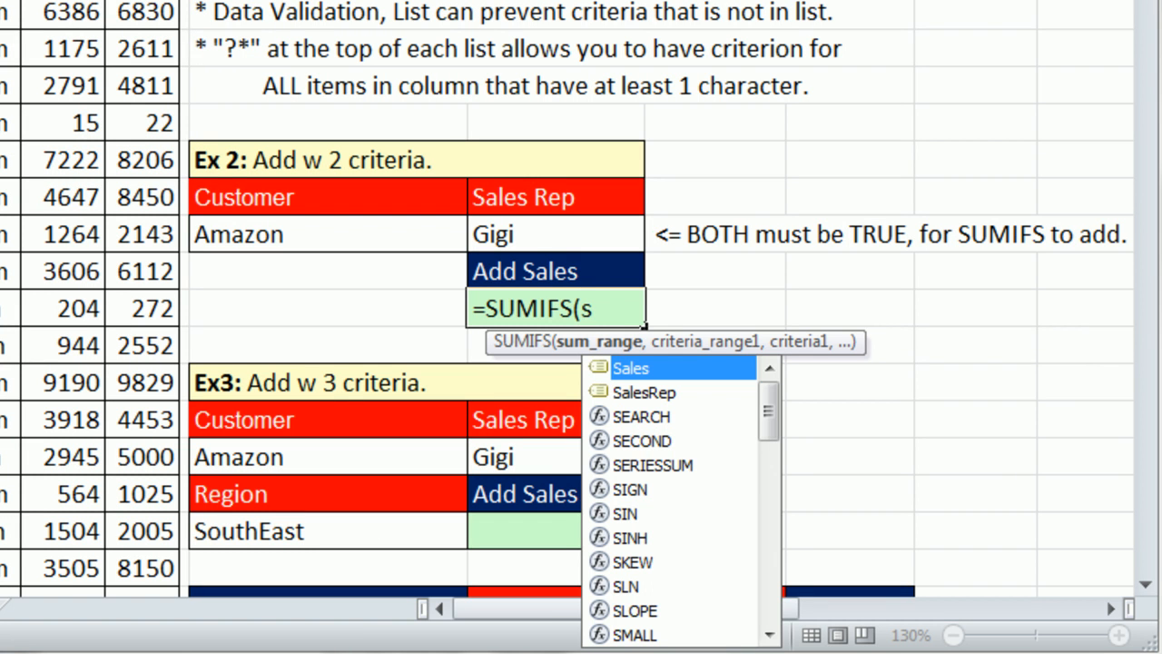
key("Tab")
type(",")
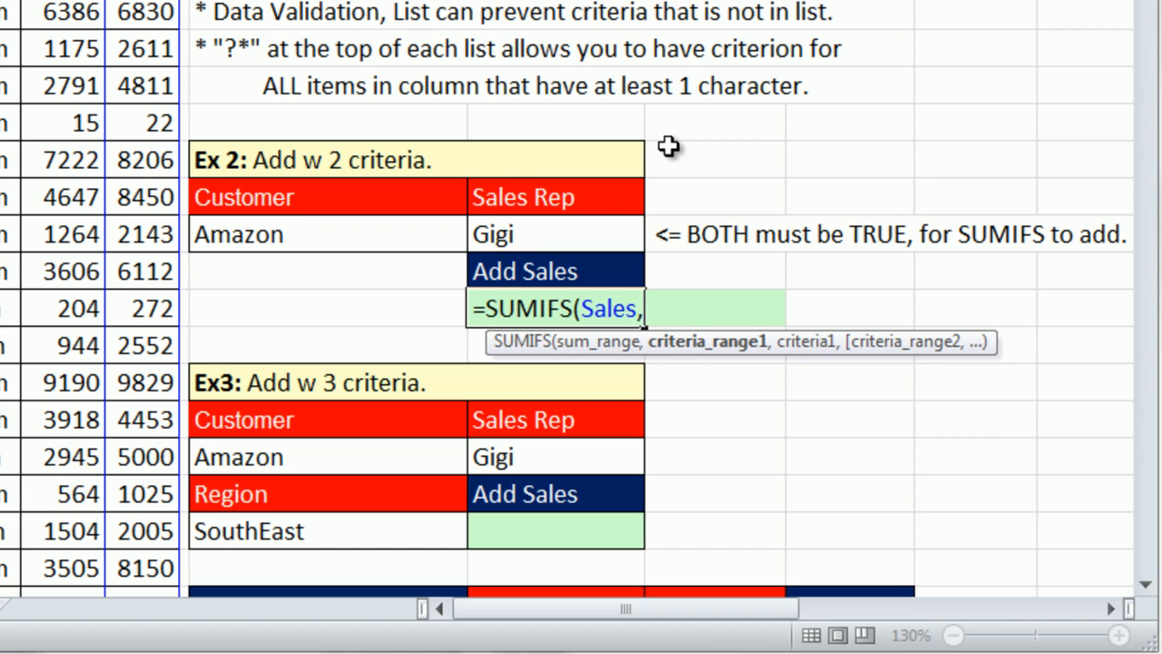
left_click_drag(470, 308, 700, 300)
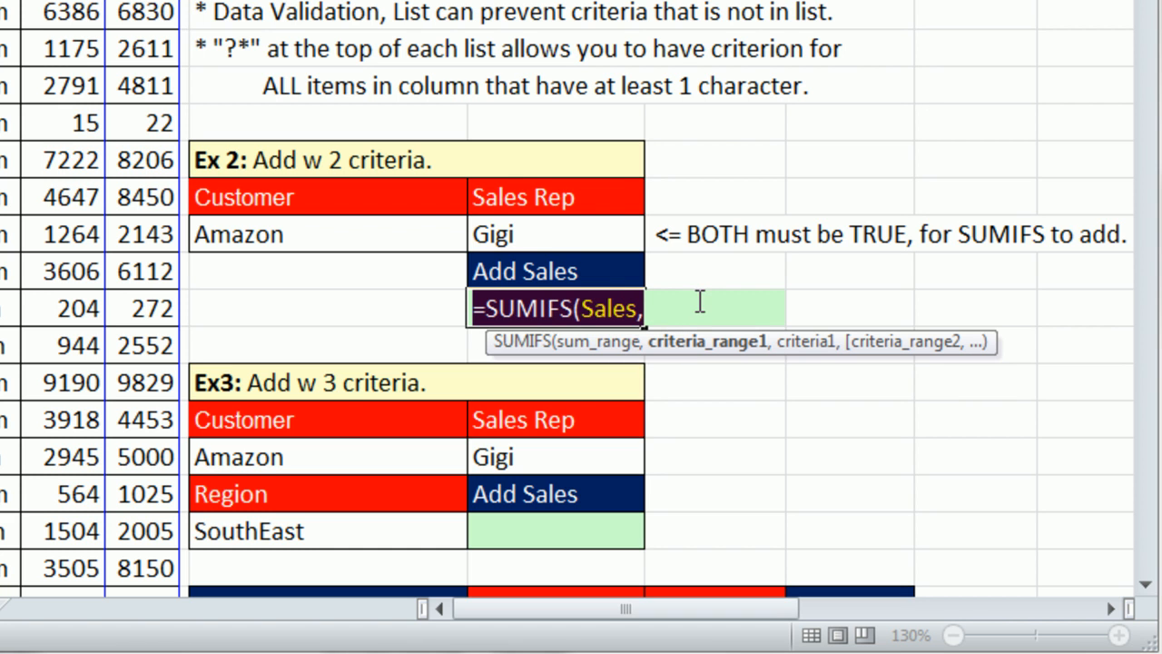
left_click(666, 310)
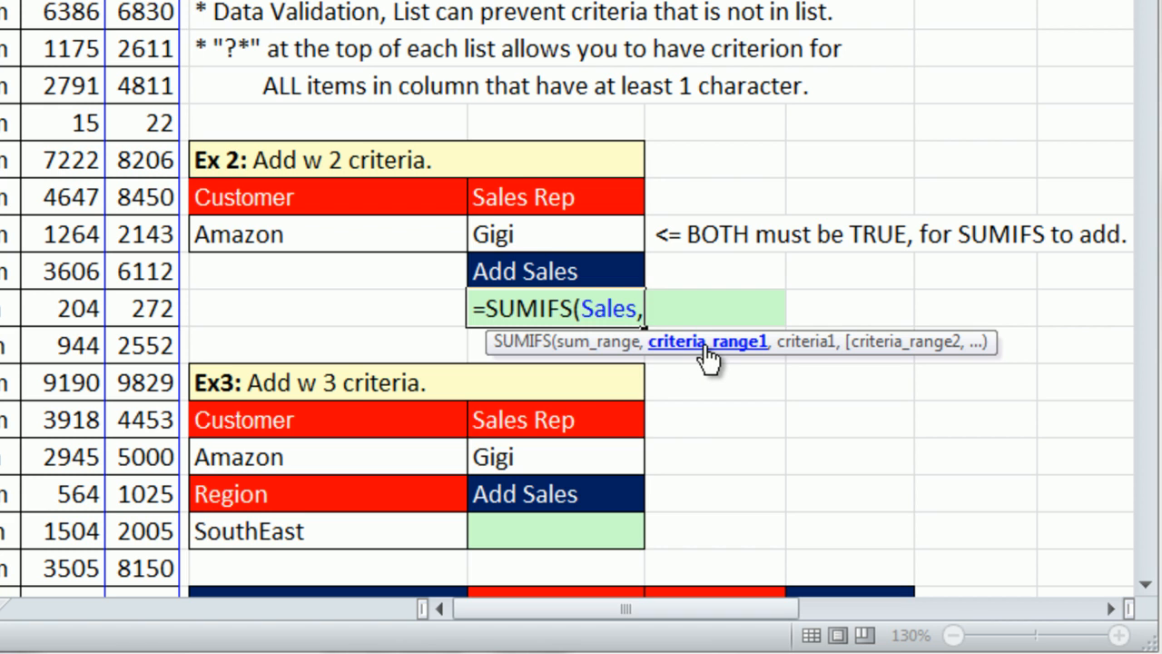
type("cus")
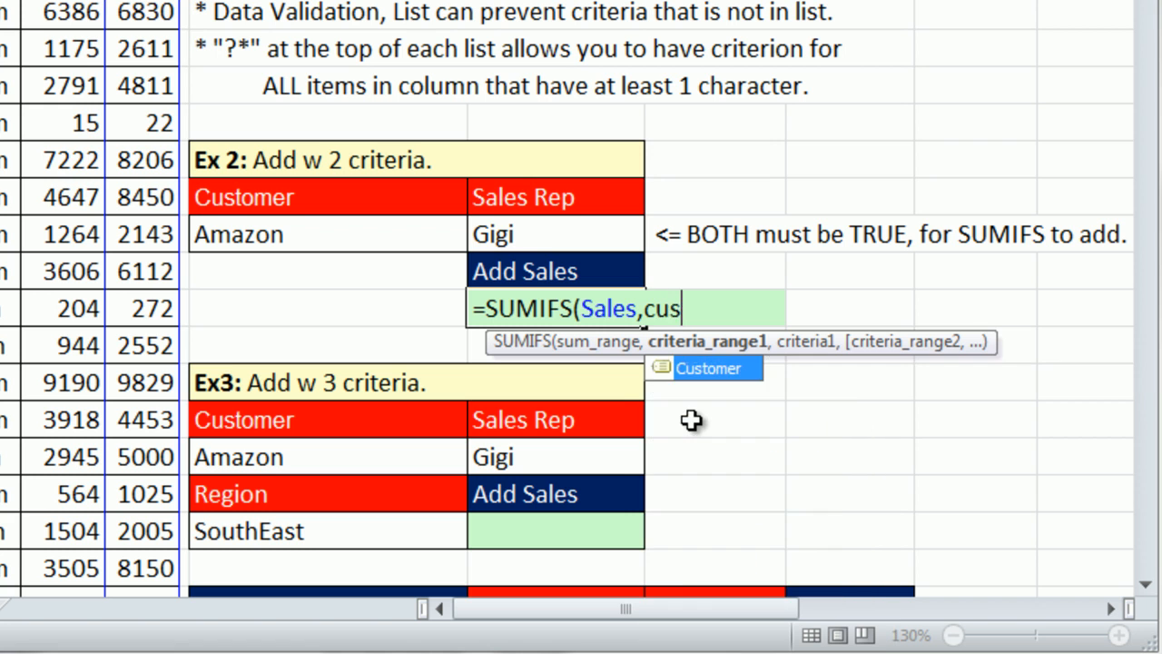
key("Tab")
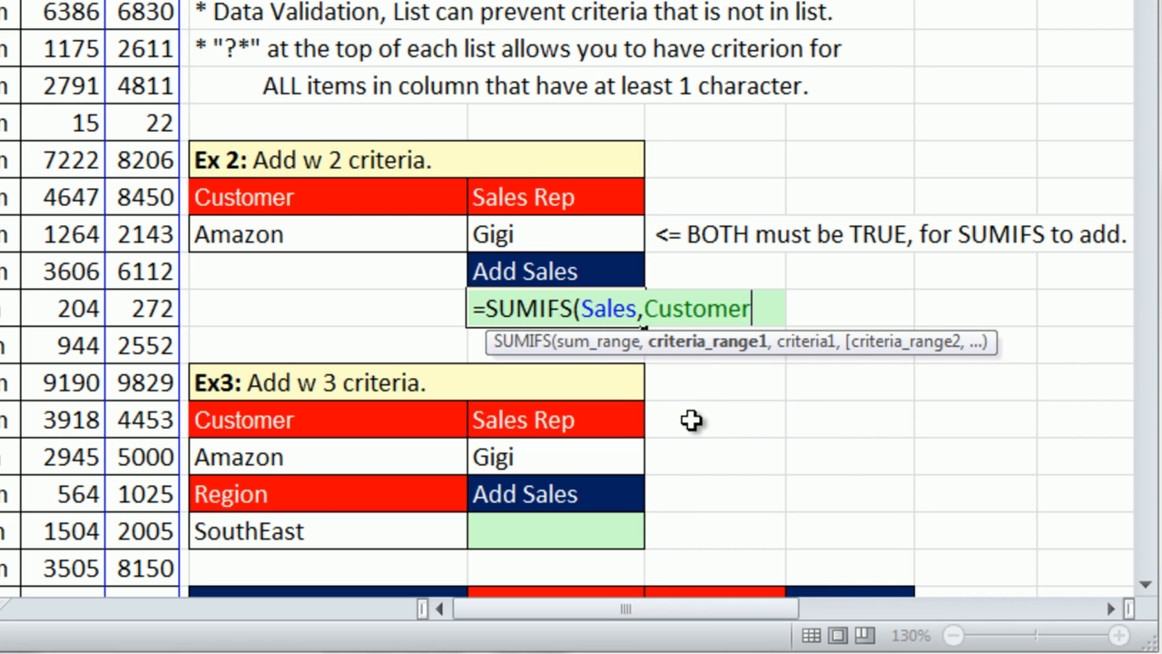
Step: Try the defined name SalesRep as the first criterion of the Ex 2 SUMIFS formula, and remove it
type(",s")
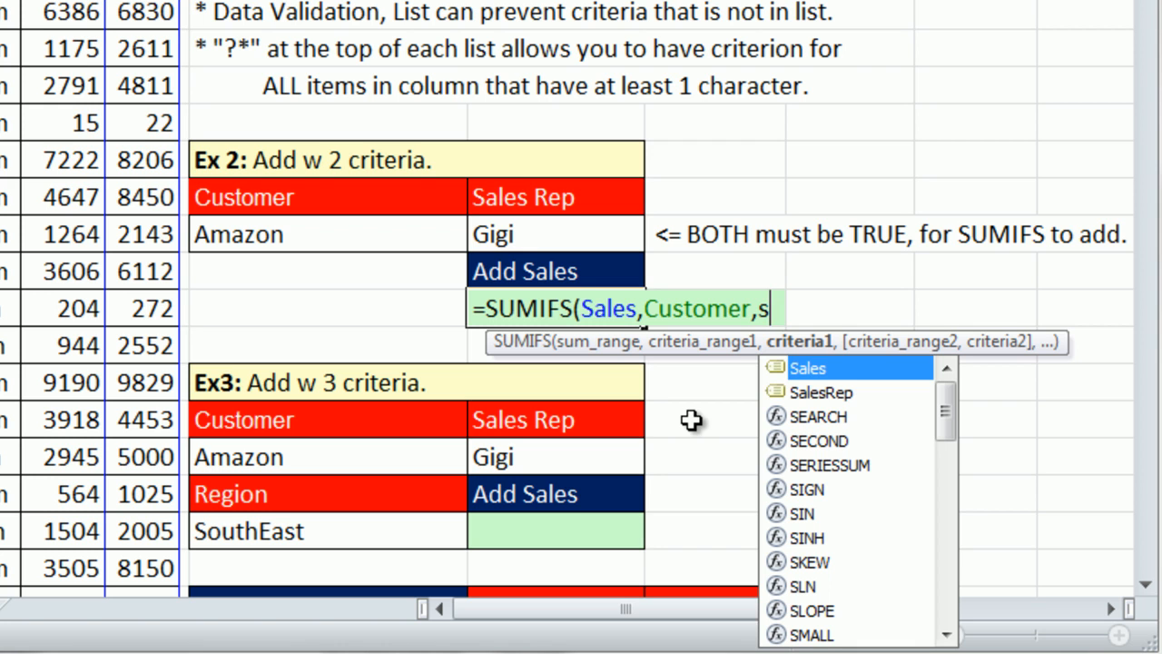
key("Down")
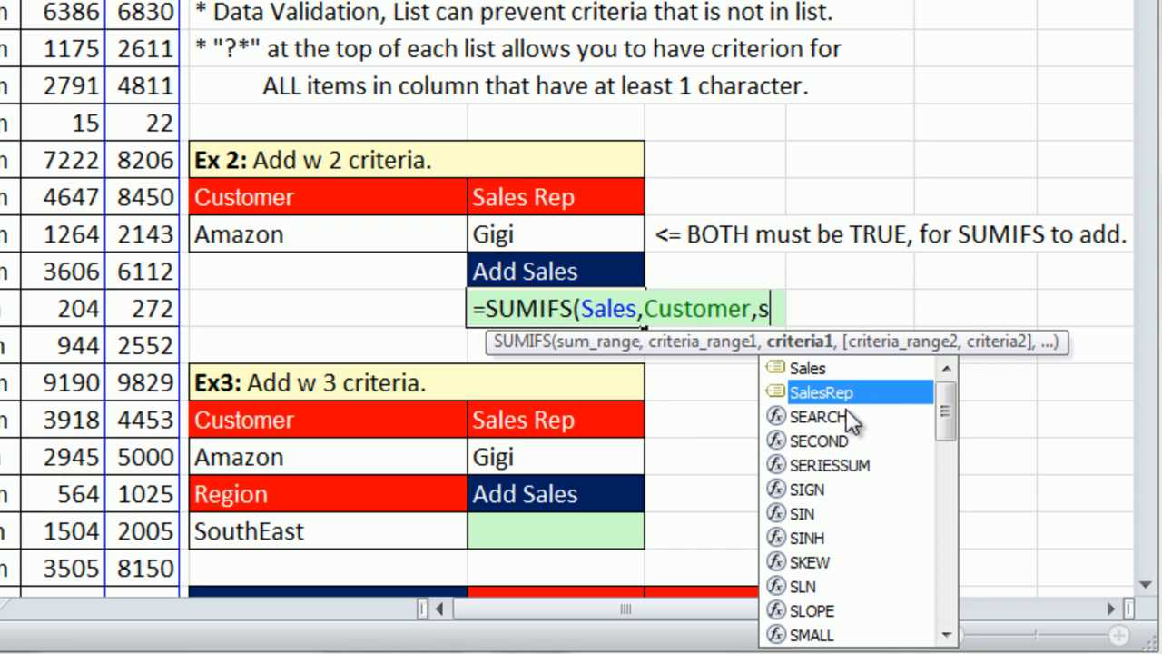
double_click(826, 394)
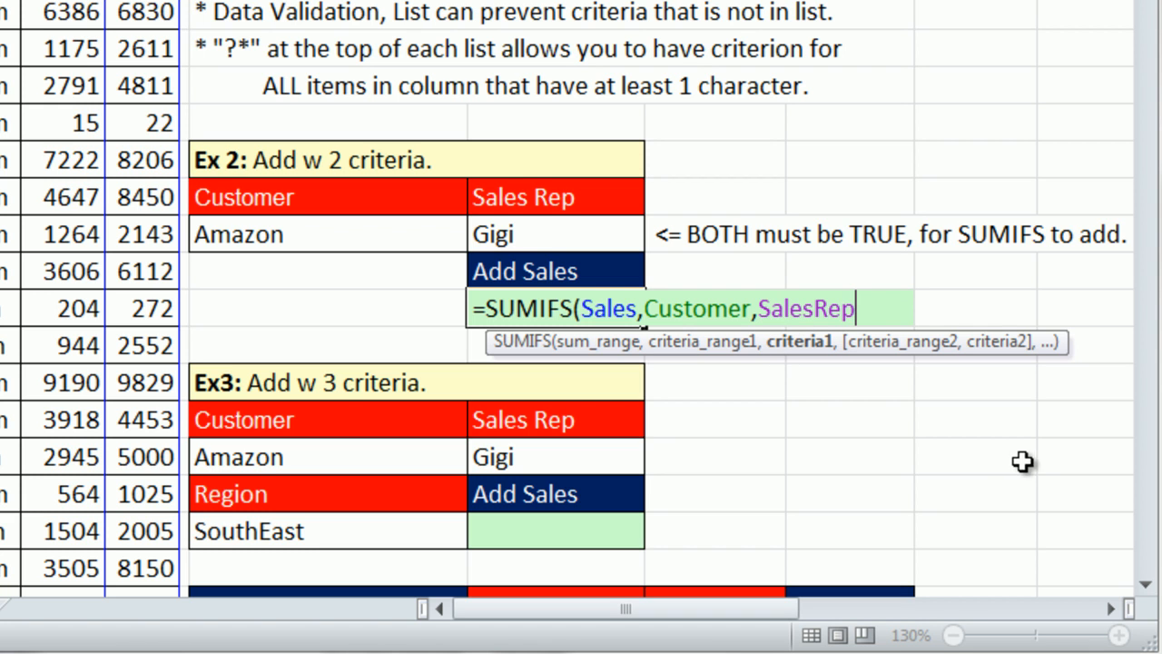
key("BackSpace")
key("BackSpace")
key("BackSpace")
key("BackSpace")
key("BackSpace")
key("BackSpace")
key("BackSpace")
key("BackSpace")
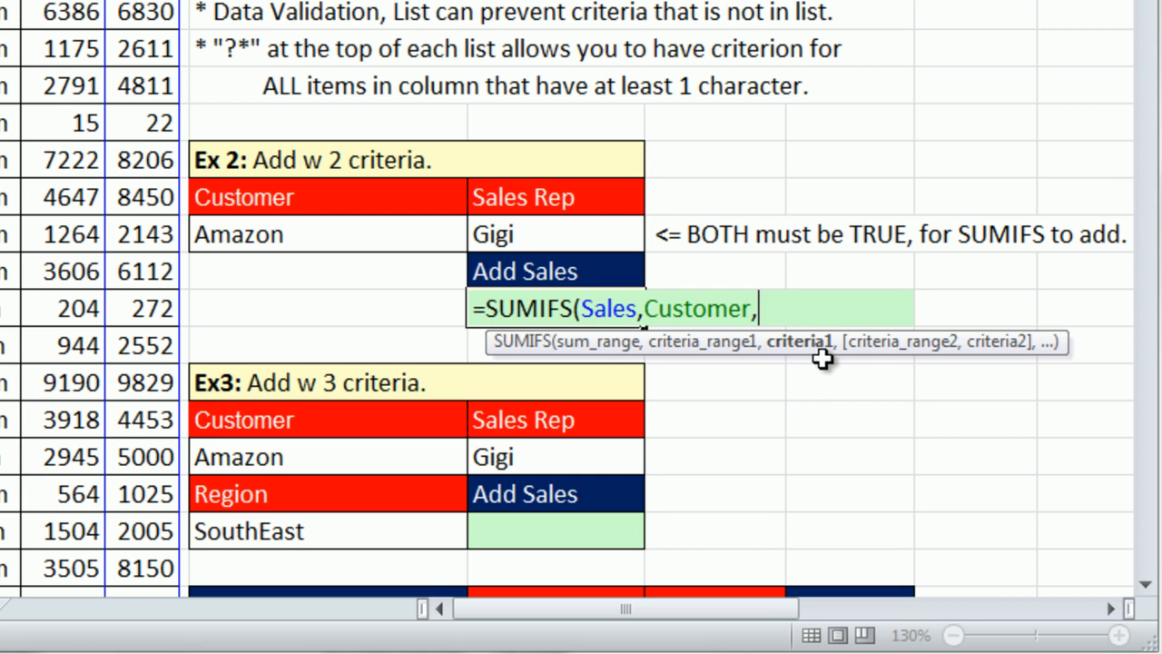
Step: Add the Ex 2 customer cell I19 as the first criterion and move the formula's argument screen tip clear of the column
left_click(746, 313)
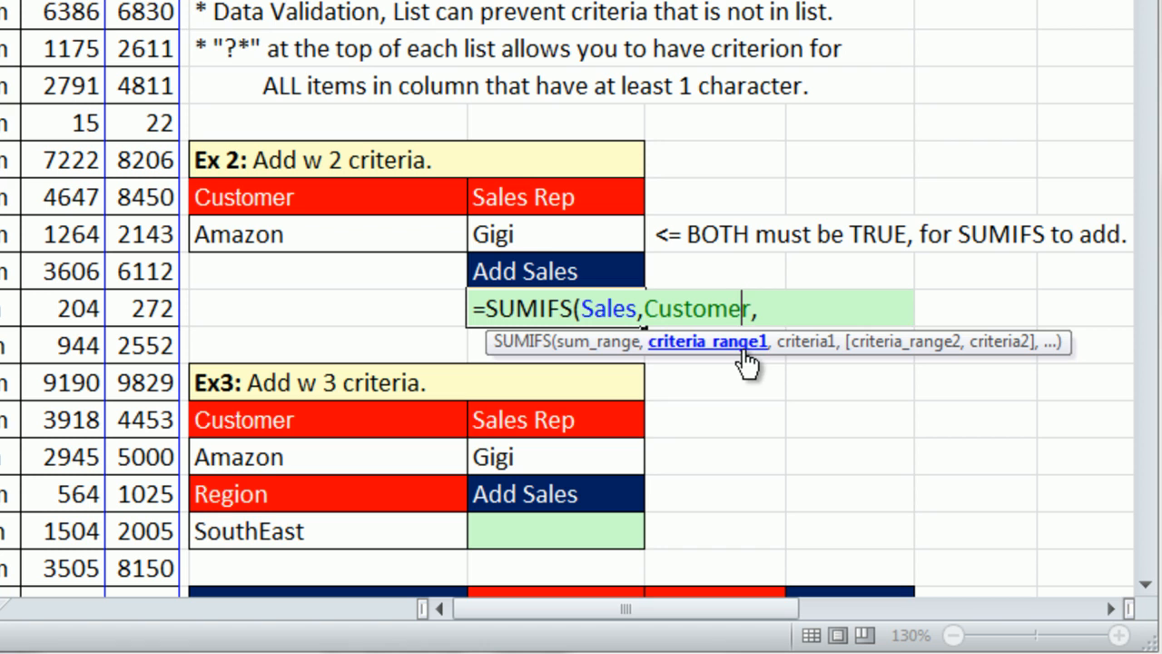
left_click(772, 310)
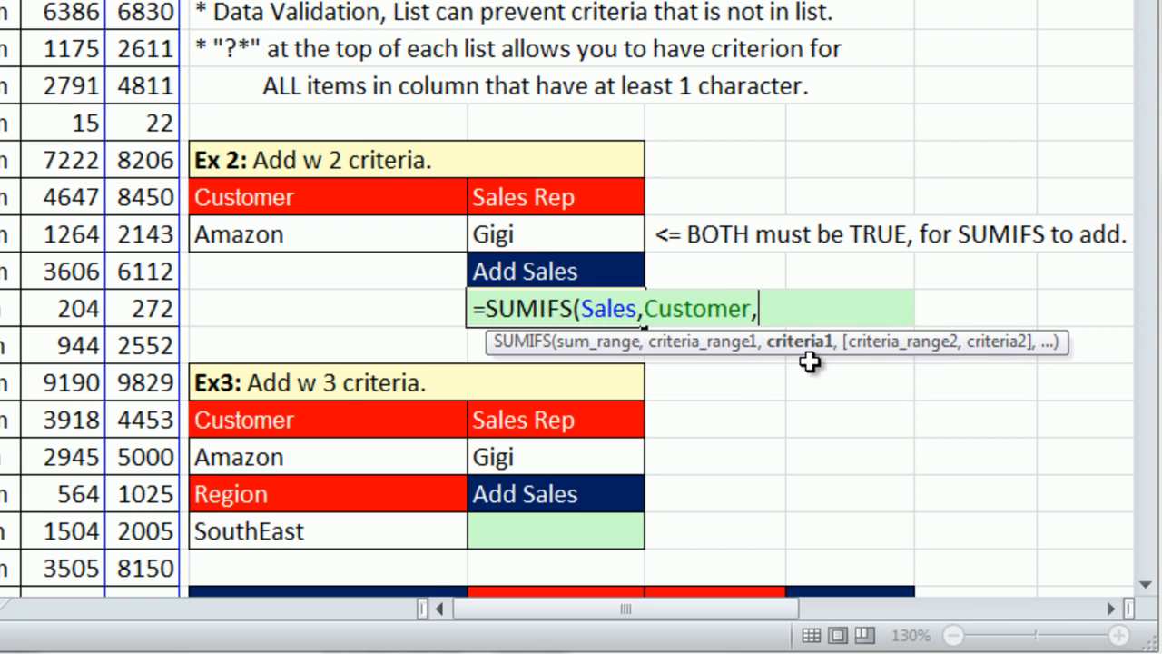
left_click(330, 235)
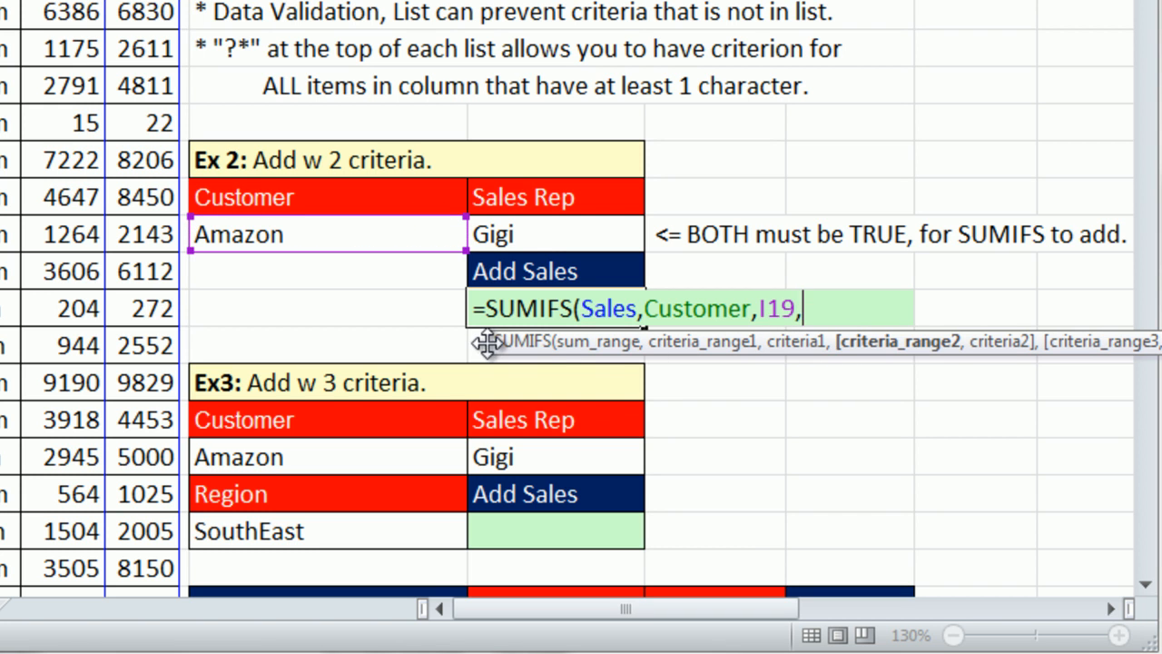
left_click_drag(491, 343, 249, 339)
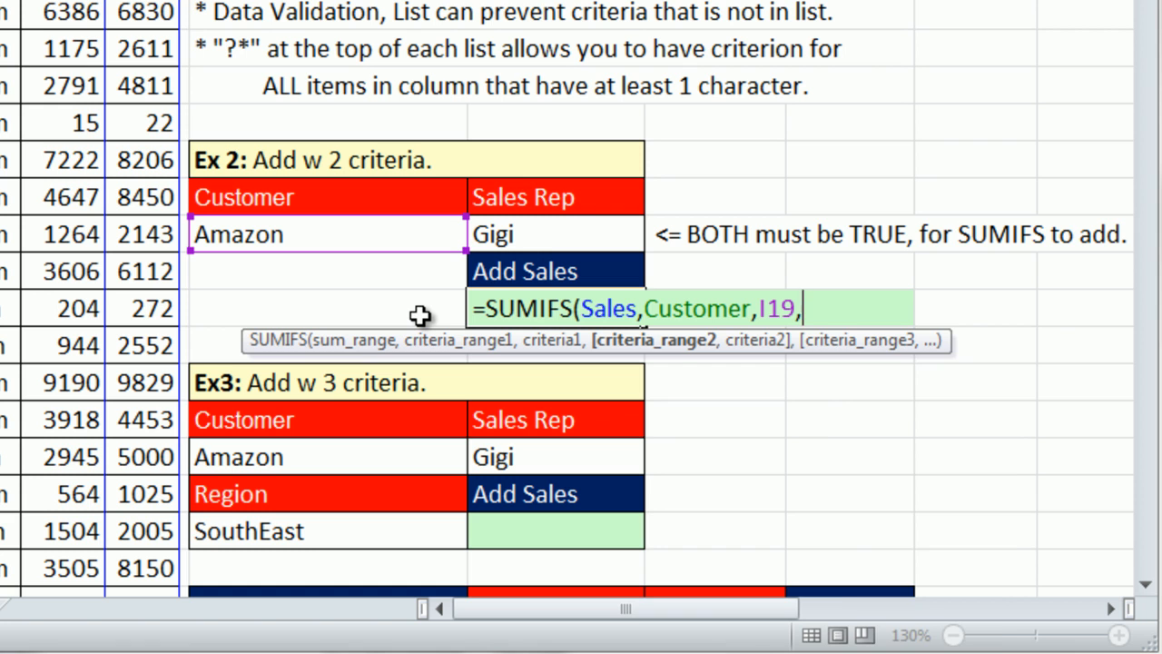
Step: Add SalesRep as second criteria range and the Ex 2 sales rep cell J19 as its criterion, and enter the SUMIFS formula
type("s")
key("Down")
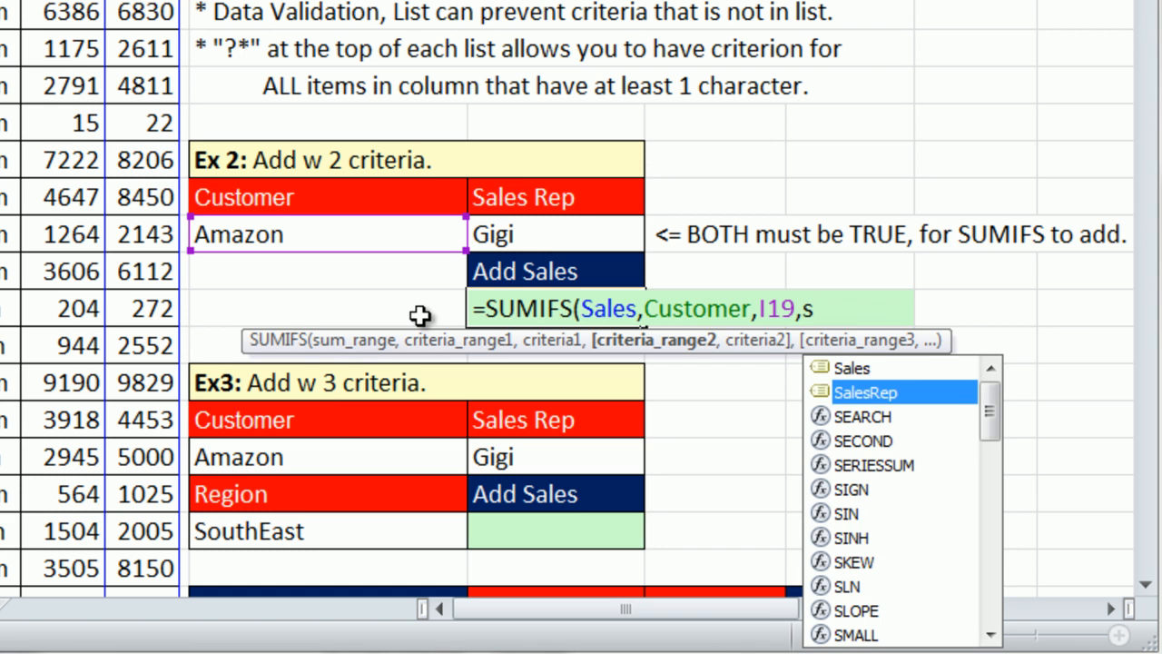
key("Tab")
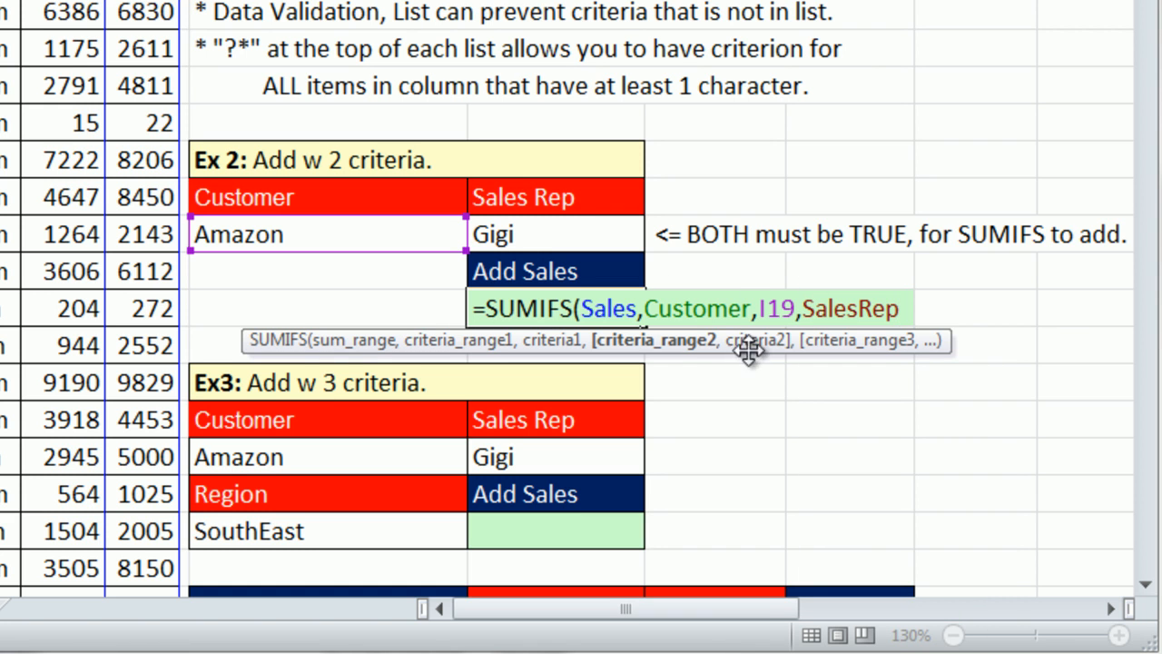
type(",")
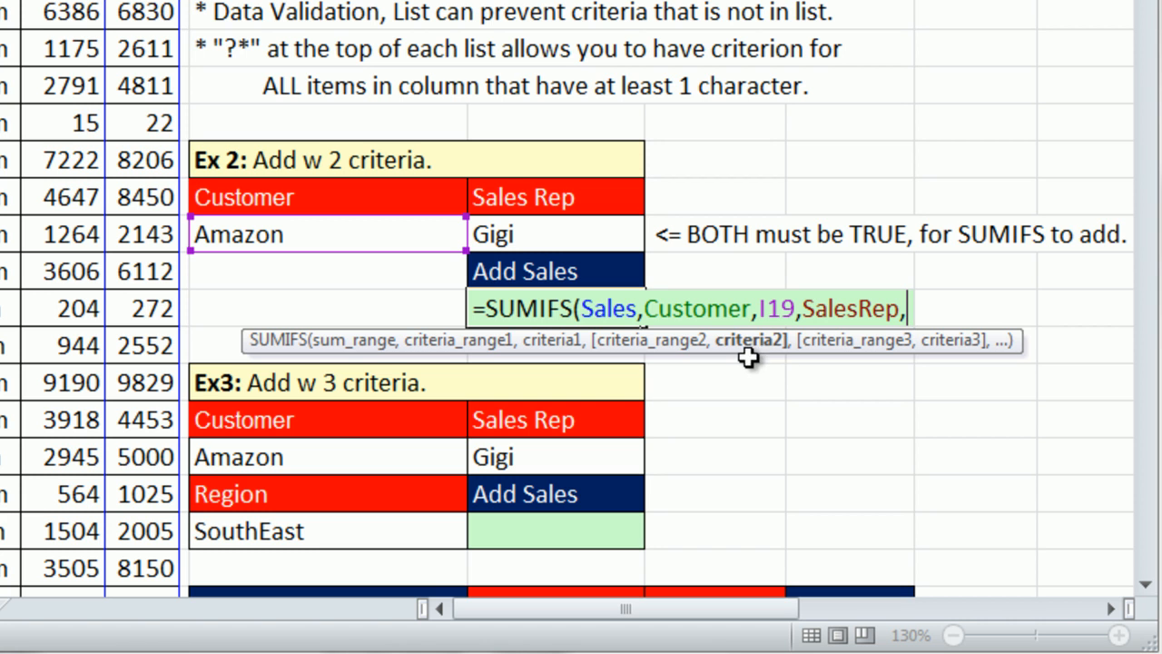
left_click(544, 238)
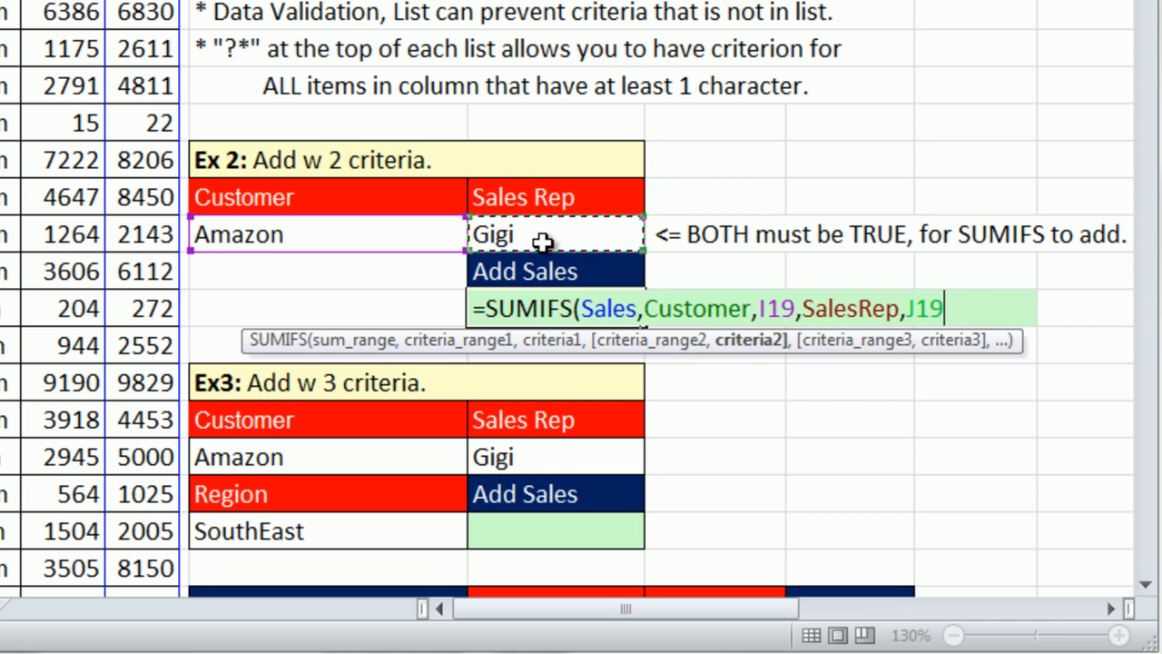
type(")")
key("ctrl+Return")
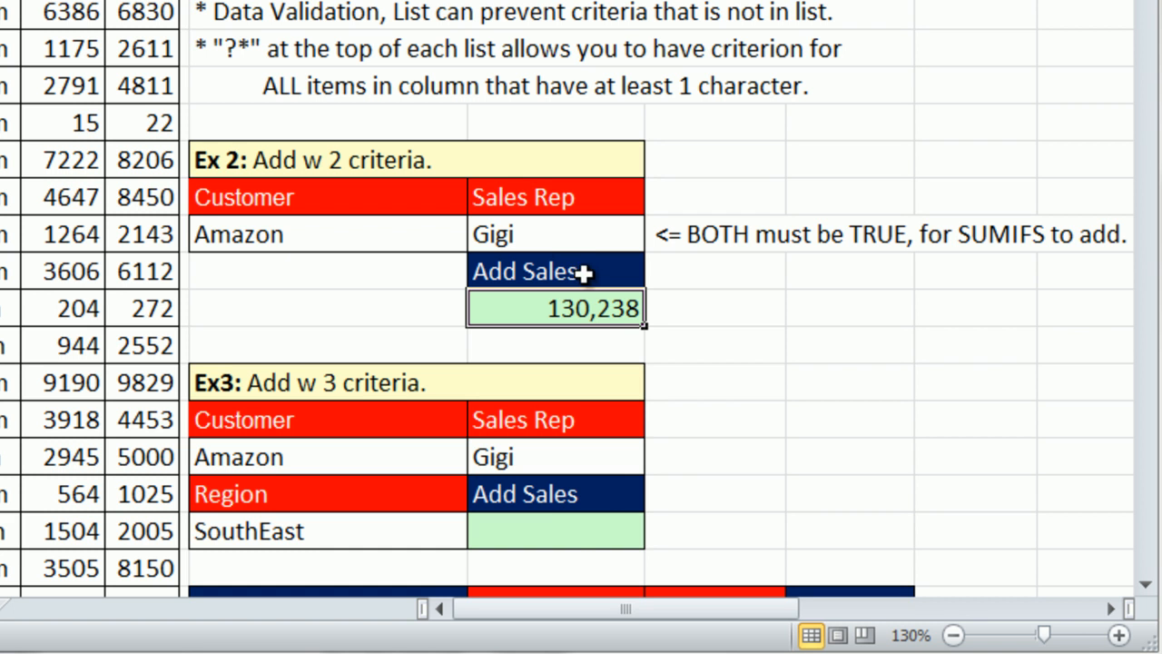
Step: Start a SUMIFS formula in the Ex 3 Add Sales cell J27 with Sales as sum range, Region as first criteria range and I27 as criterion
left_click(541, 533)
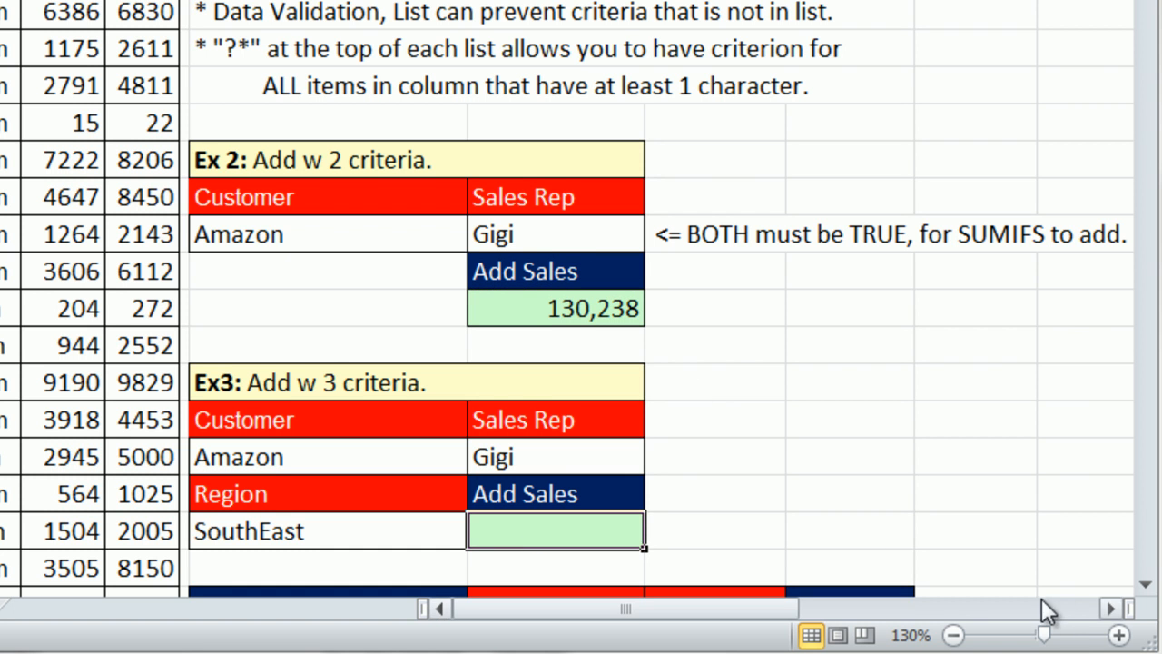
left_click(1144, 586)
left_click(1146, 586)
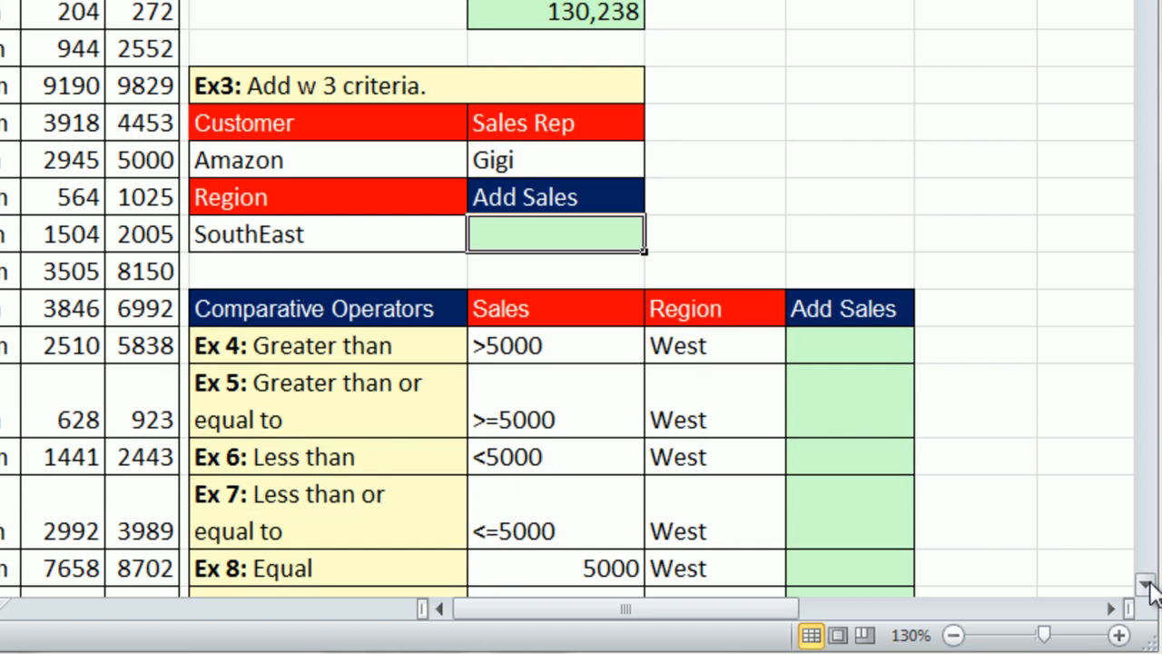
key("F2")
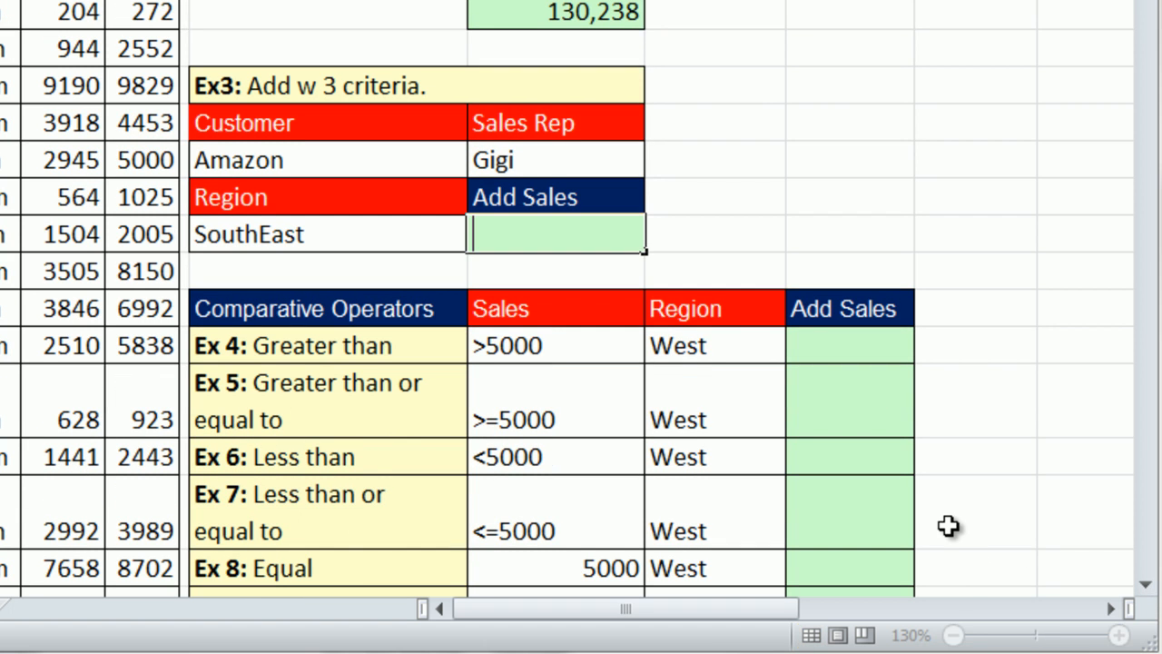
type("=SUMIFS(Sales,")
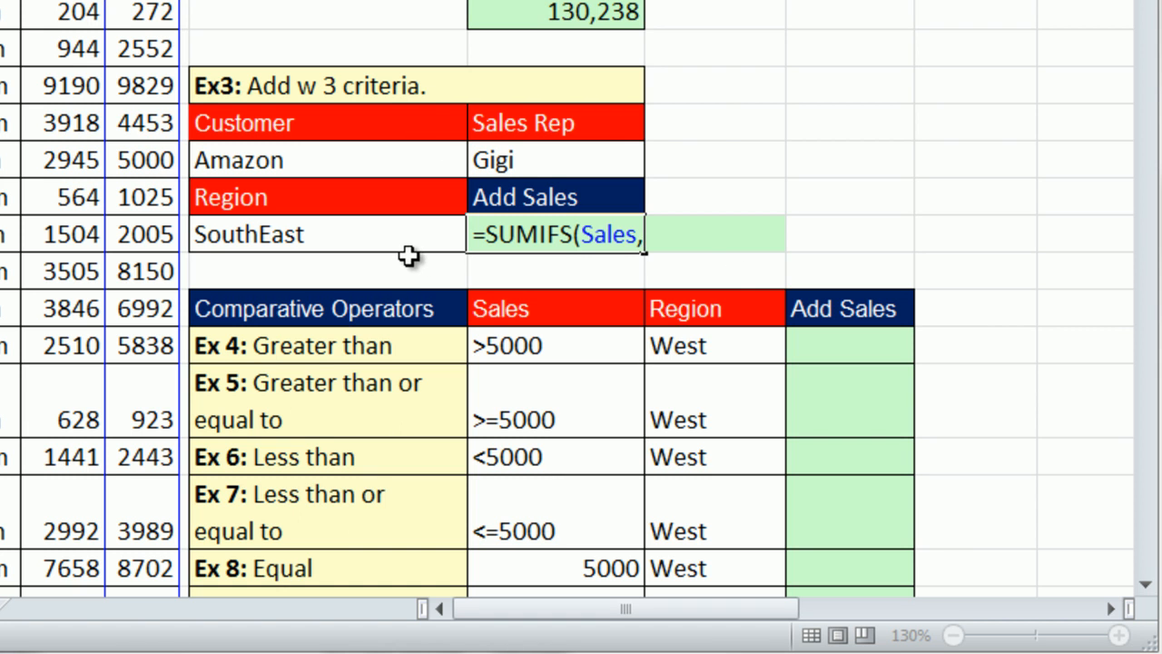
type("re")
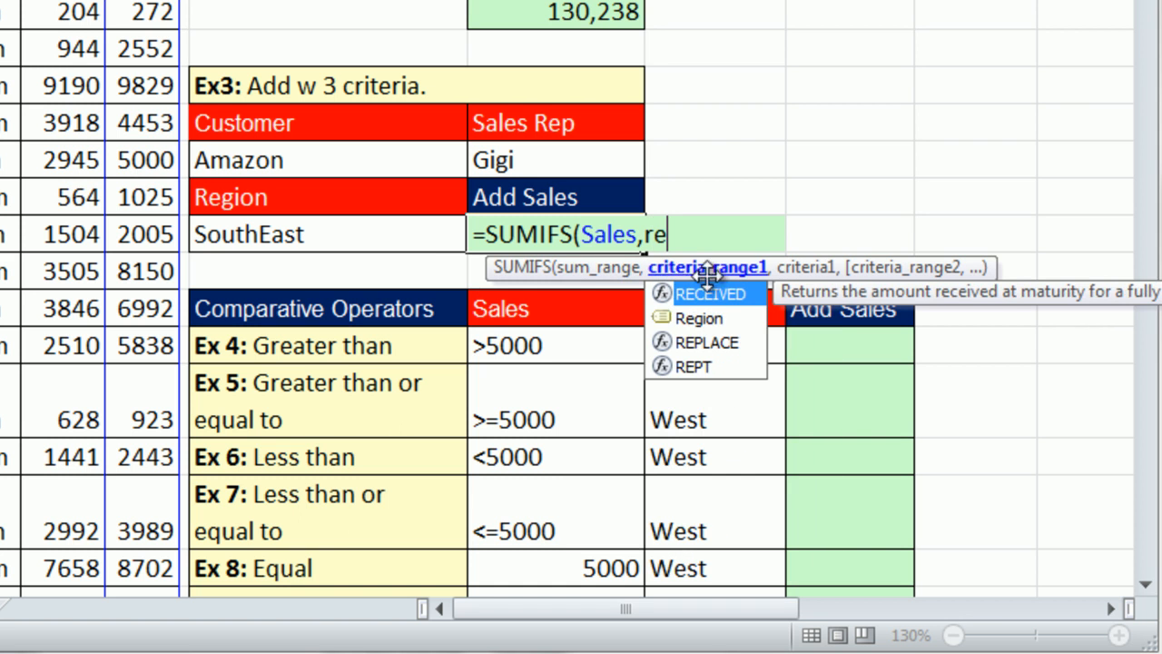
type("g")
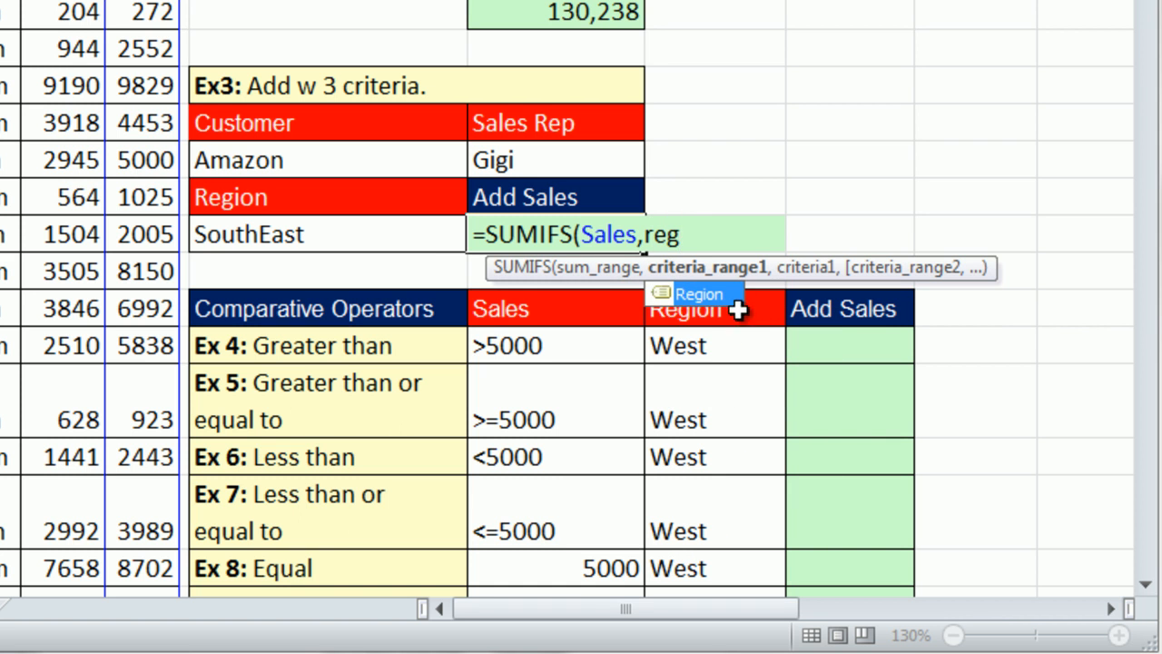
double_click(692, 291)
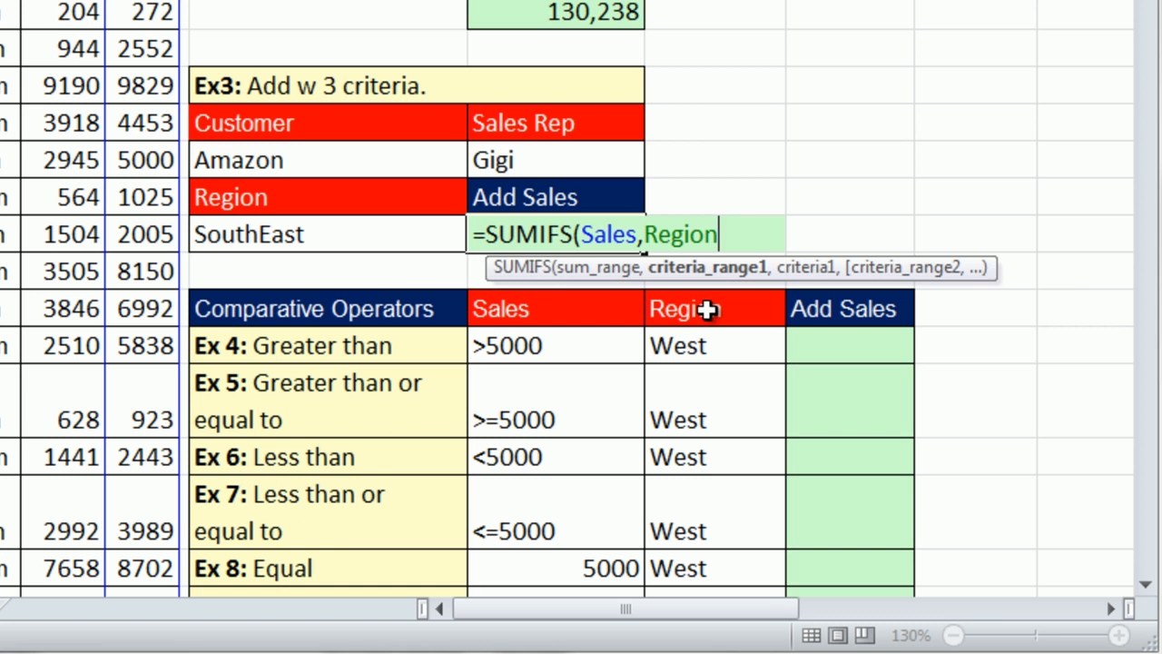
type(",")
left_click(321, 232)
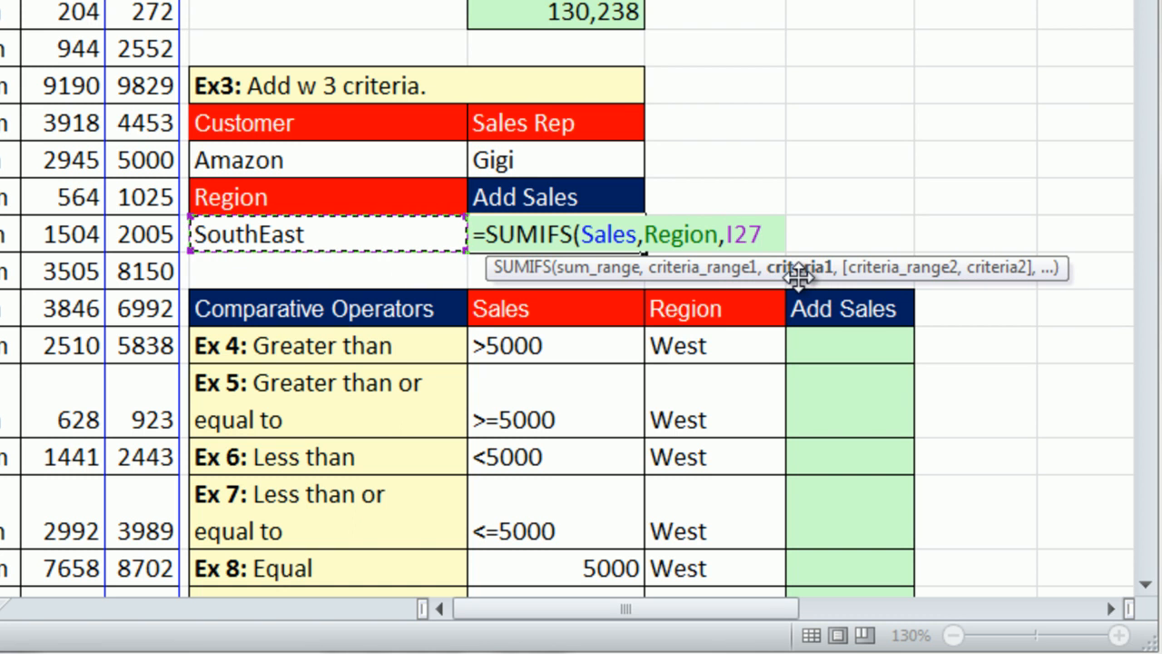
Step: Add Customer as second criteria range of the Ex 3 SUMIFS formula, with the customer cell I25 as its criterion
type(",Customer")
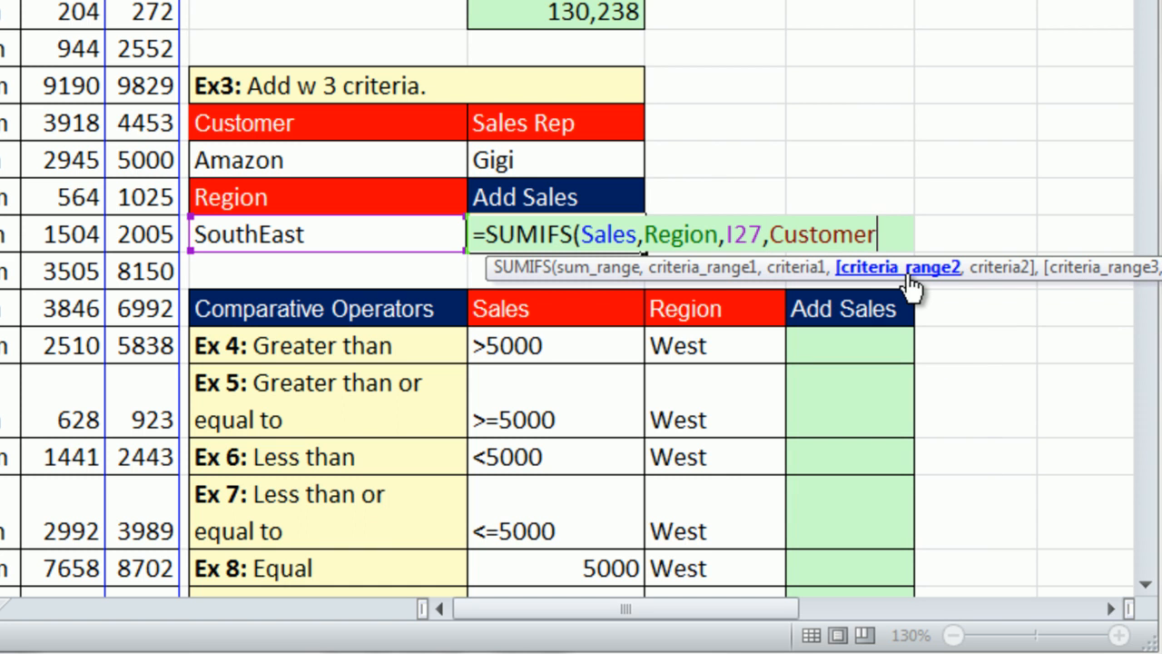
type(",")
left_click(326, 159)
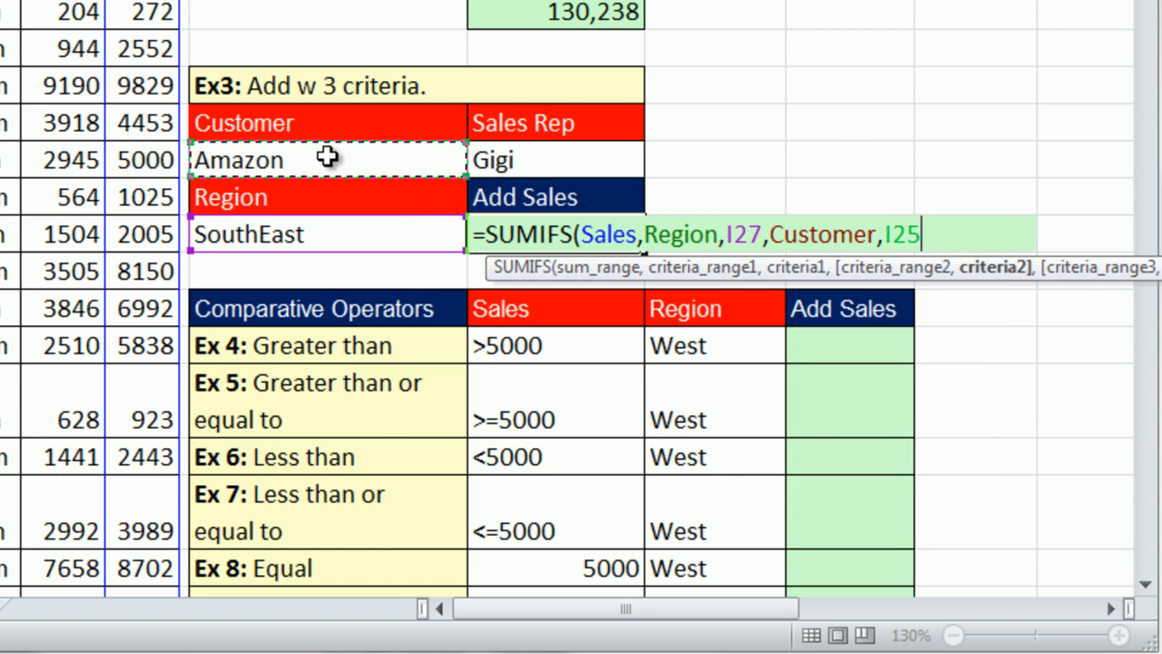
Step: Add SalesRep as third criteria range with the sales rep cell J25 as its criterion, and enter the Ex 3 formula
type(",s")
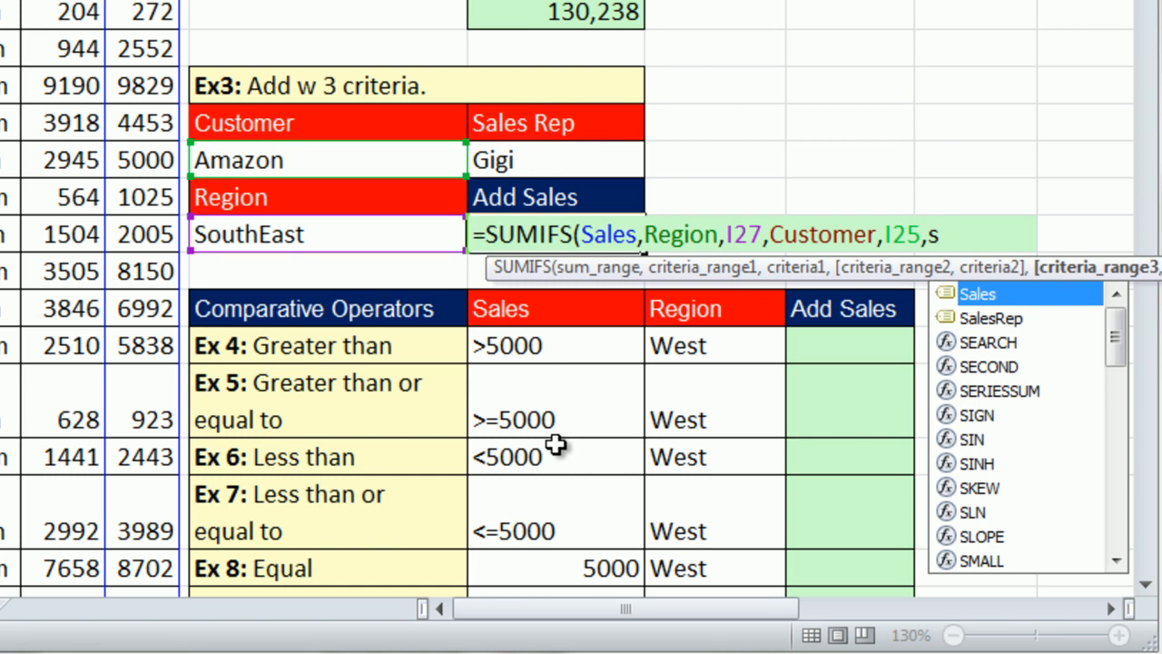
key("Down")
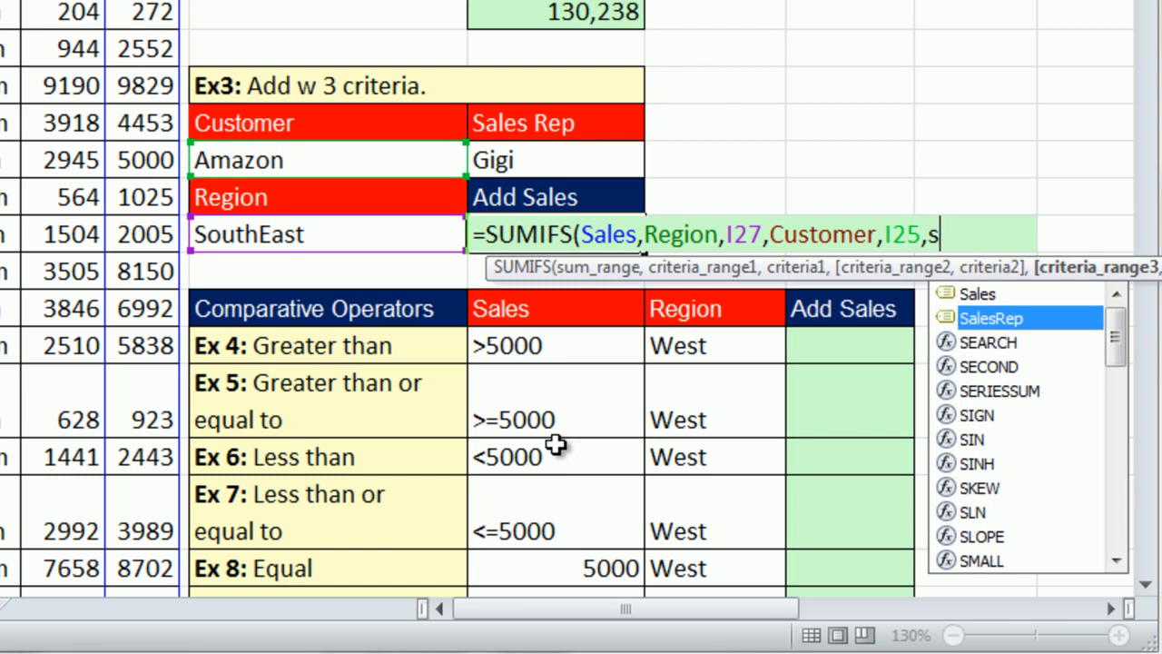
key("Tab")
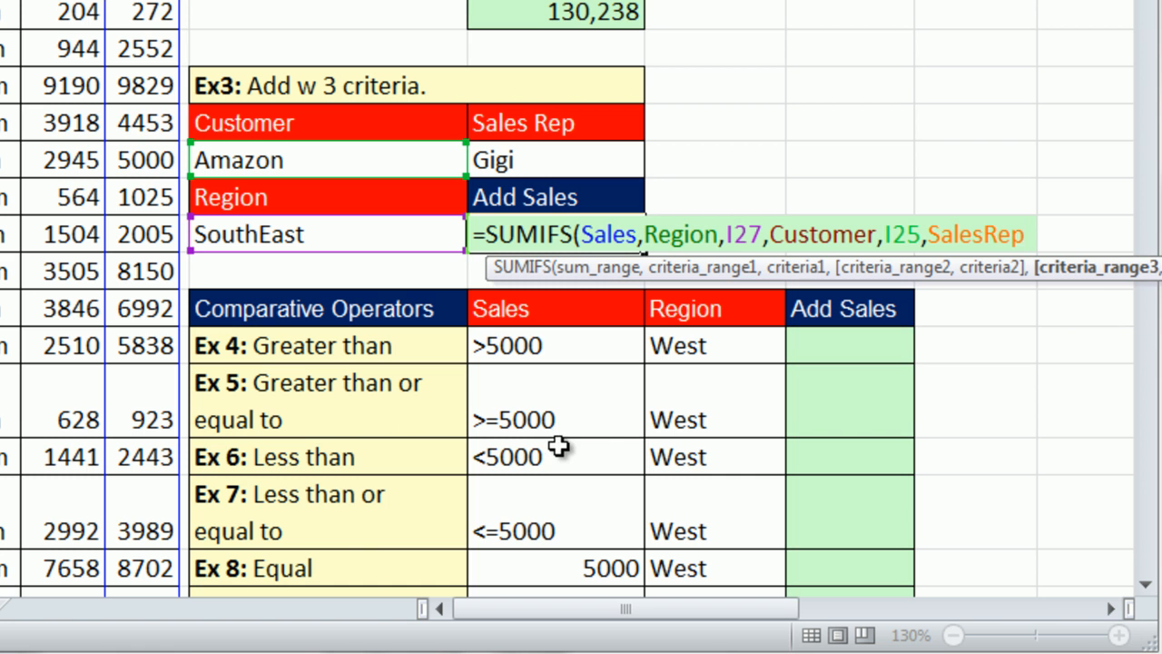
left_click_drag(1087, 281, 874, 301)
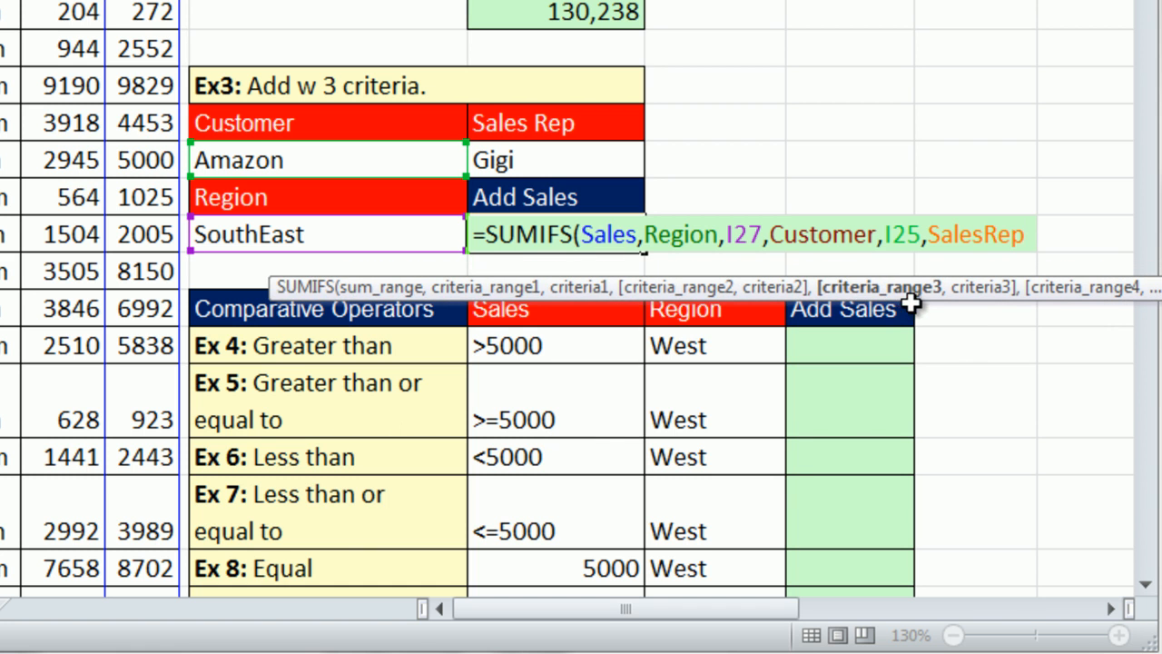
type(",")
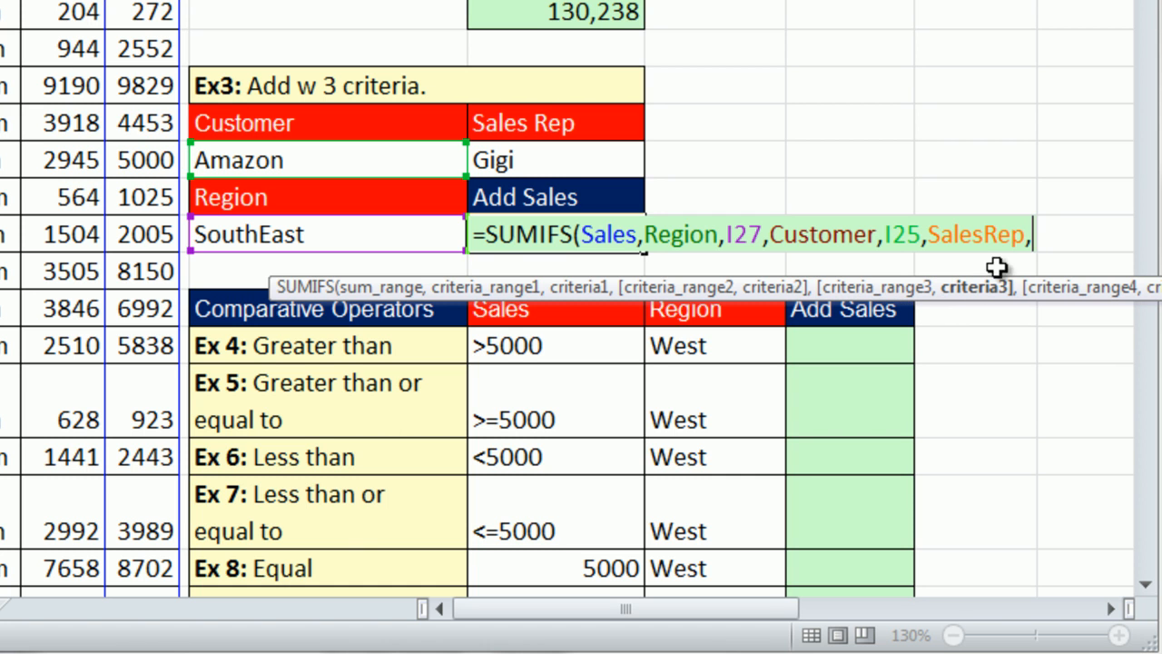
left_click(531, 158)
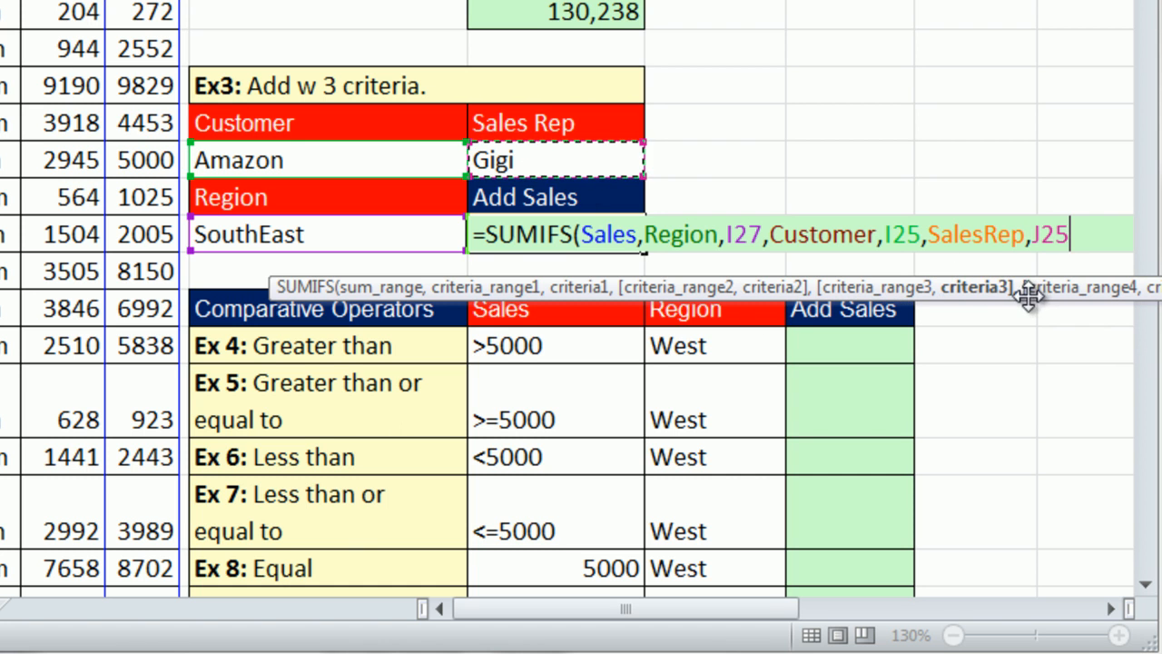
left_click_drag(1030, 299, 847, 300)
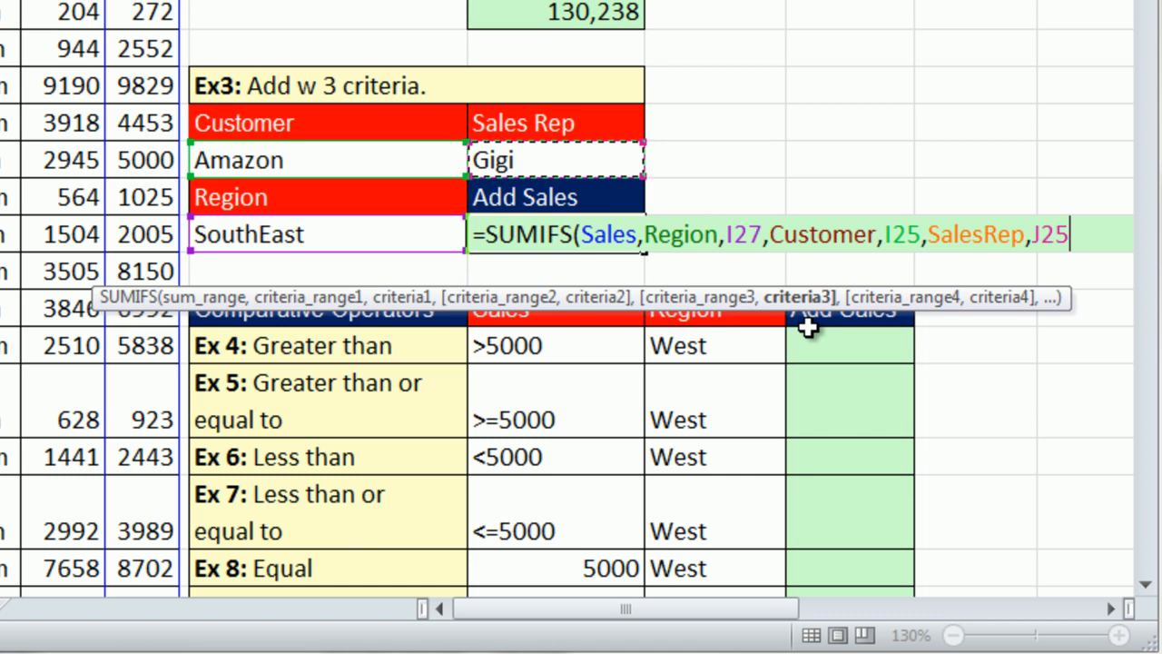
type(")")
key("ctrl+Return")
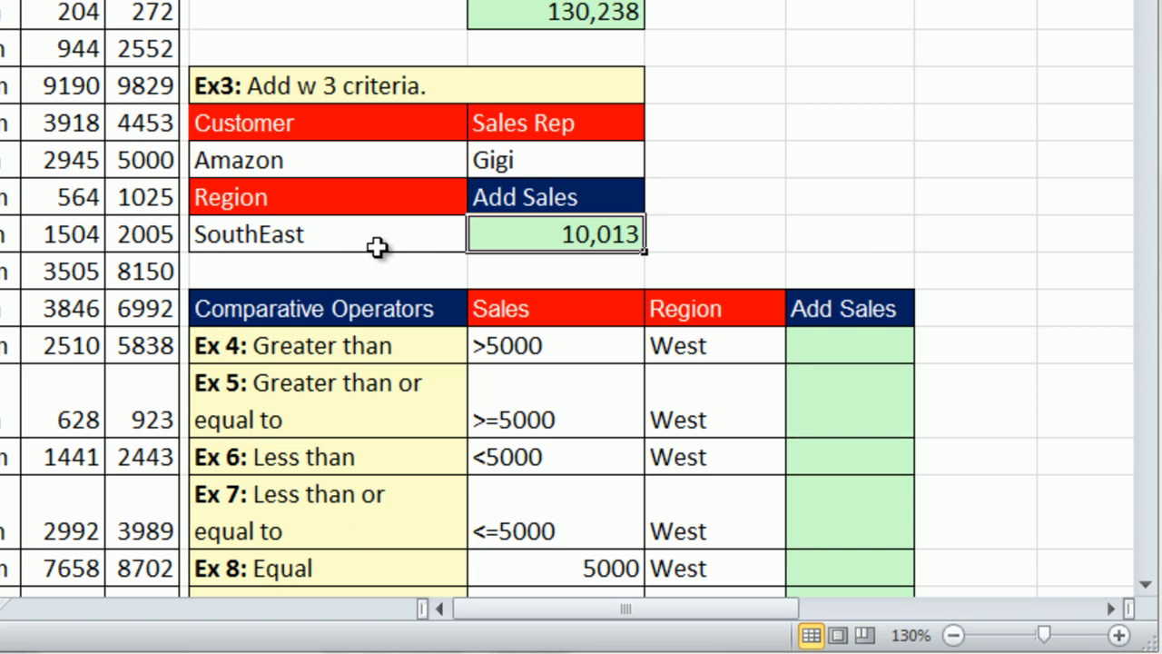
Step: Try the ?* wildcard as the Ex 3 customer criterion, and set the customer back to Amazon
left_click(360, 157)
left_click(600, 164)
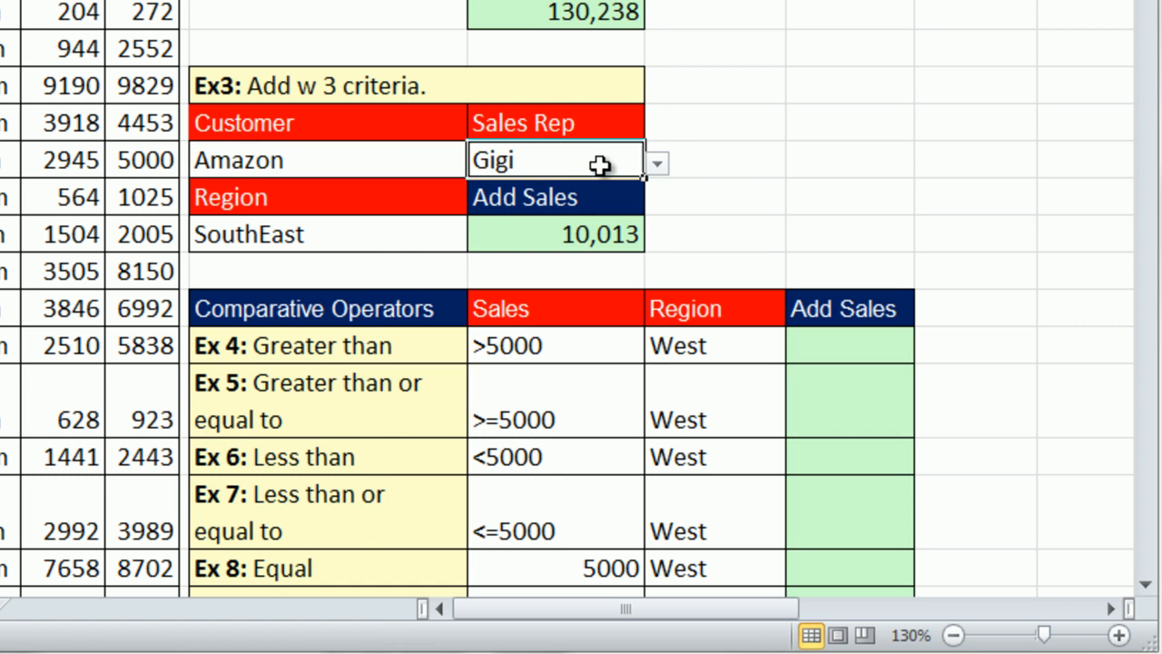
left_click(442, 148)
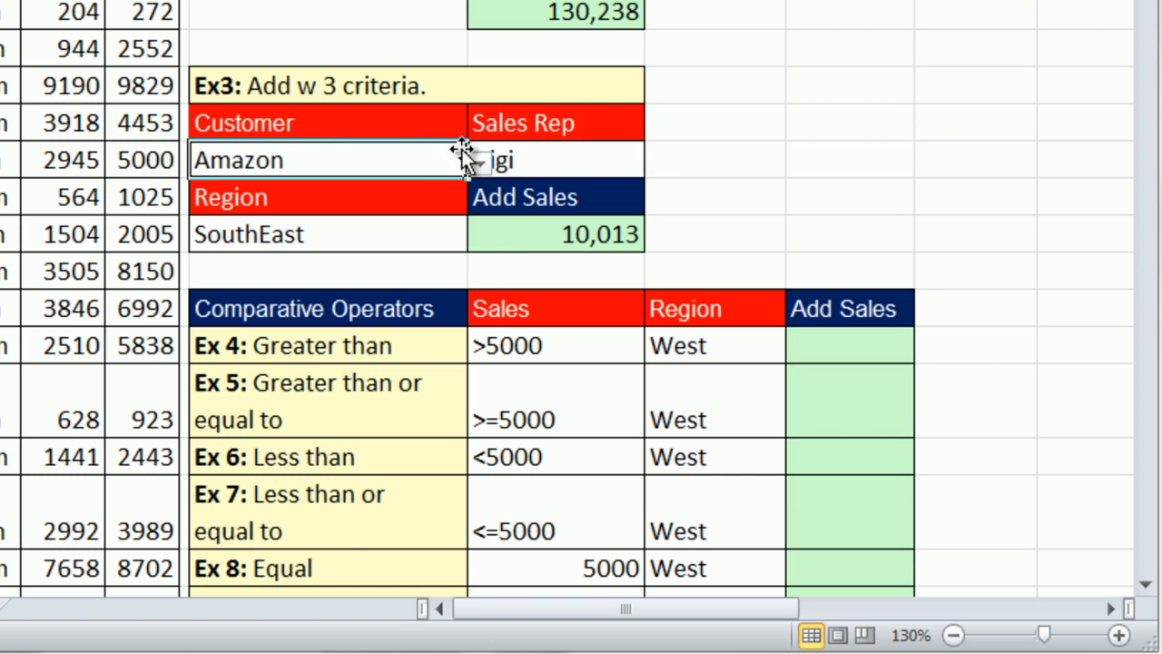
left_click(479, 162)
scroll(474, 218, "up", 1)
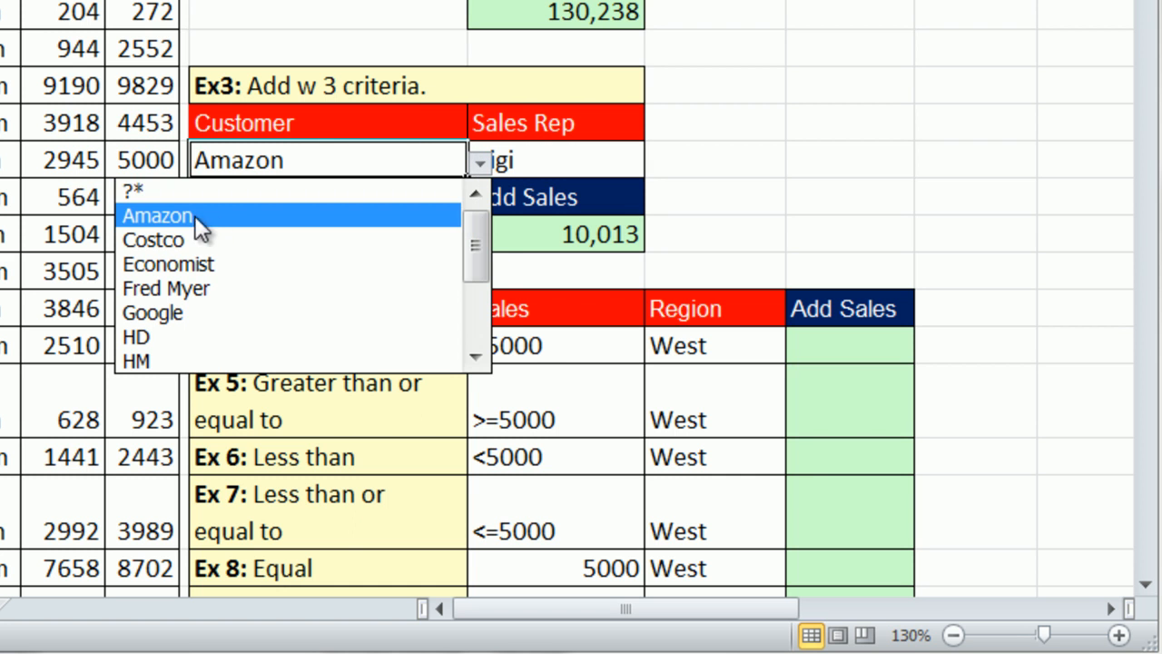
left_click(154, 193)
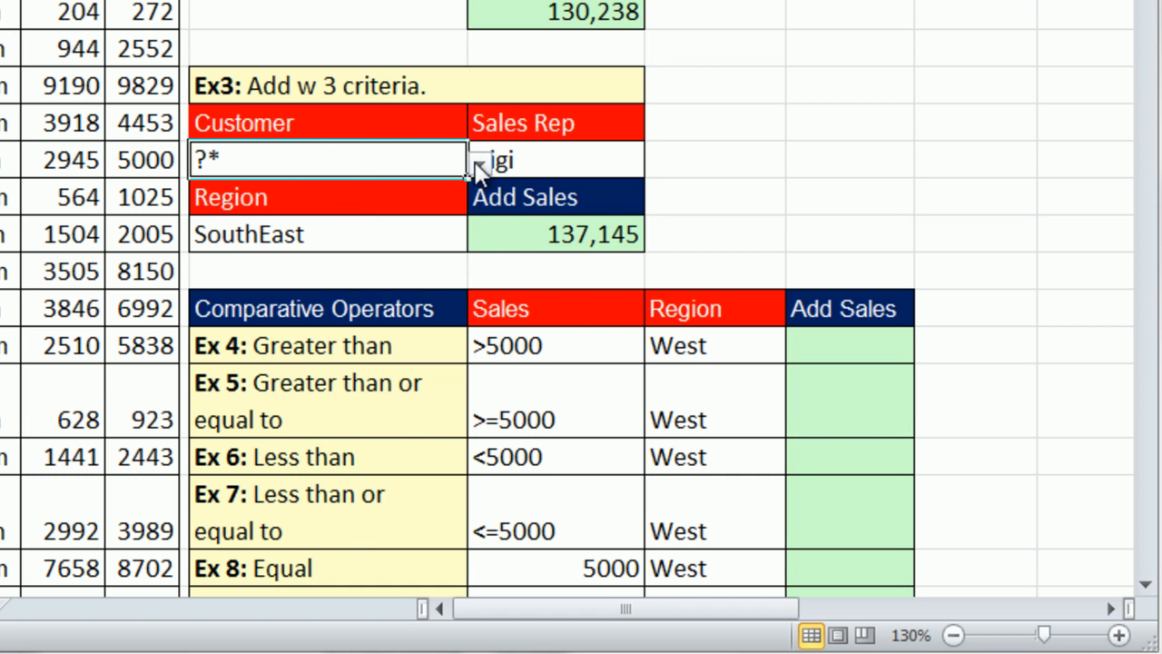
left_click(479, 164)
left_click(202, 217)
left_click(835, 196)
Step: Evaluate the region reference I27 and the customer reference I25 inside the Ex 3 SUMIFS formula to their text values, and enter the formula
scroll(990, 205, "down", 2)
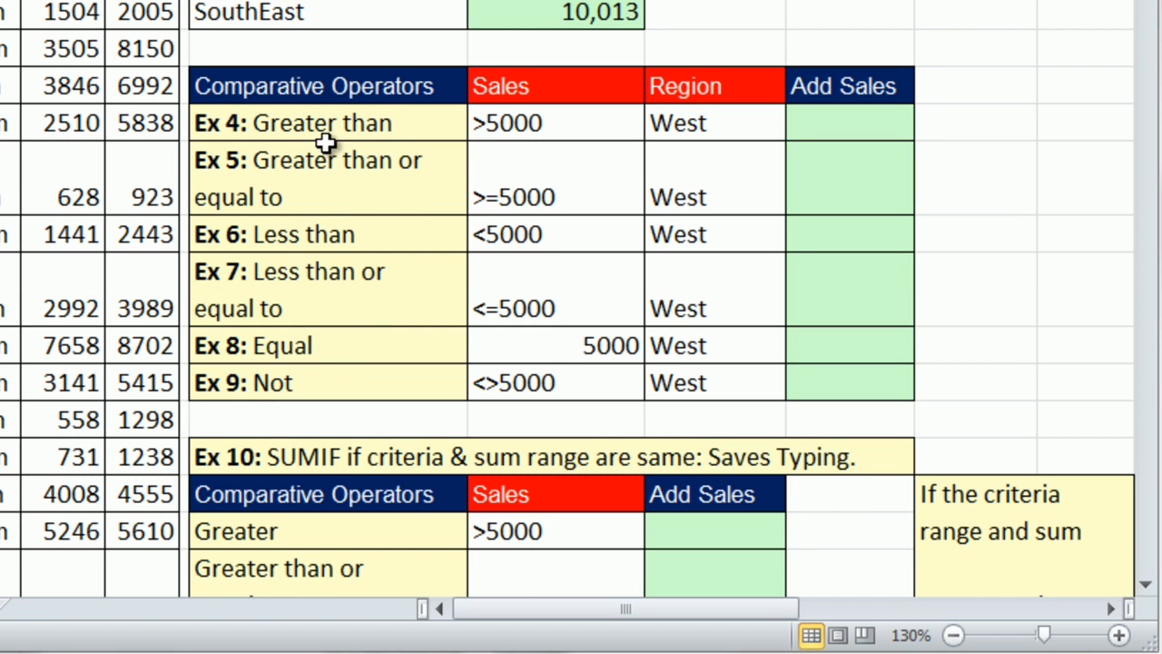
scroll(426, 136, "up", 1)
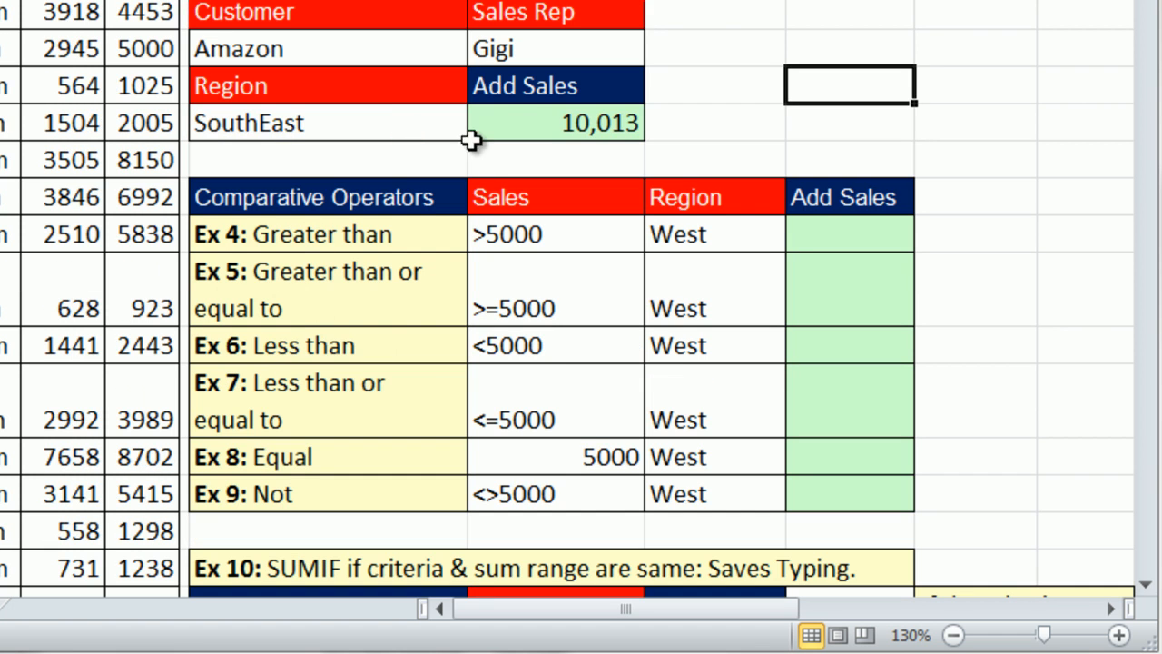
double_click(510, 111)
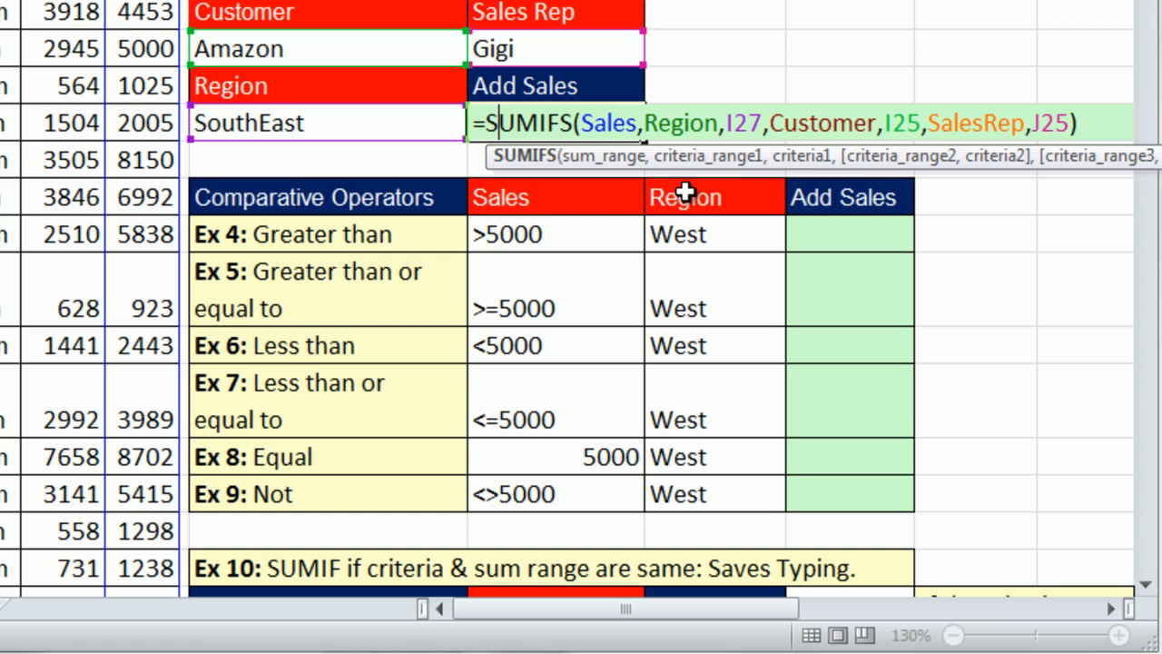
left_click(737, 124)
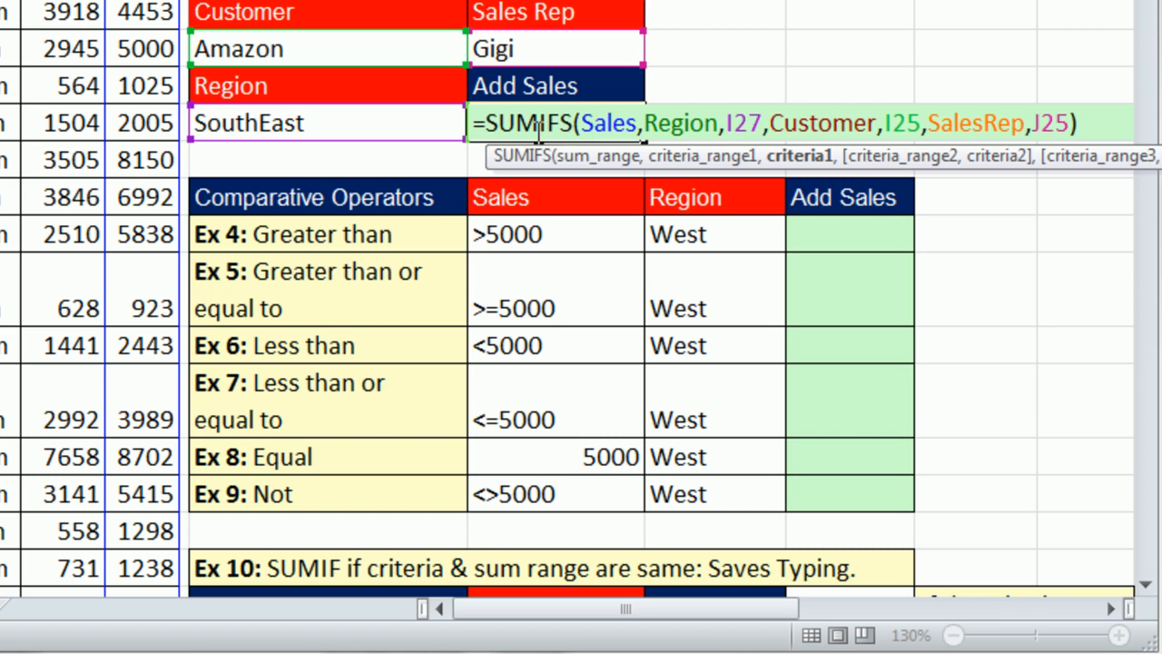
double_click(743, 123)
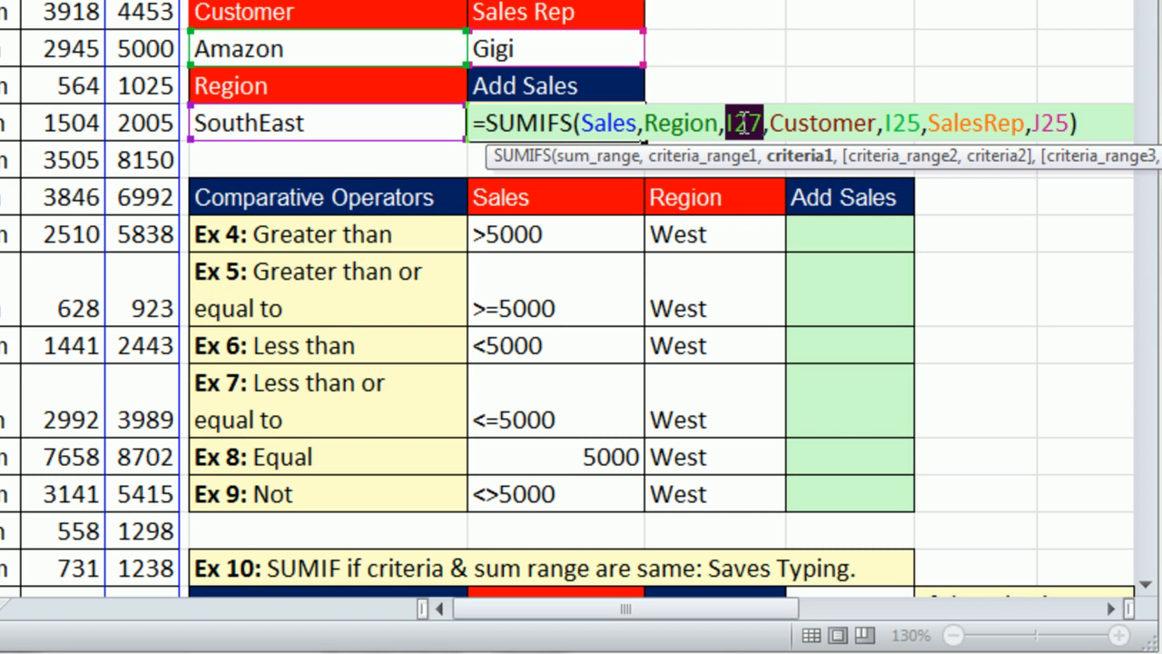
key("F9")
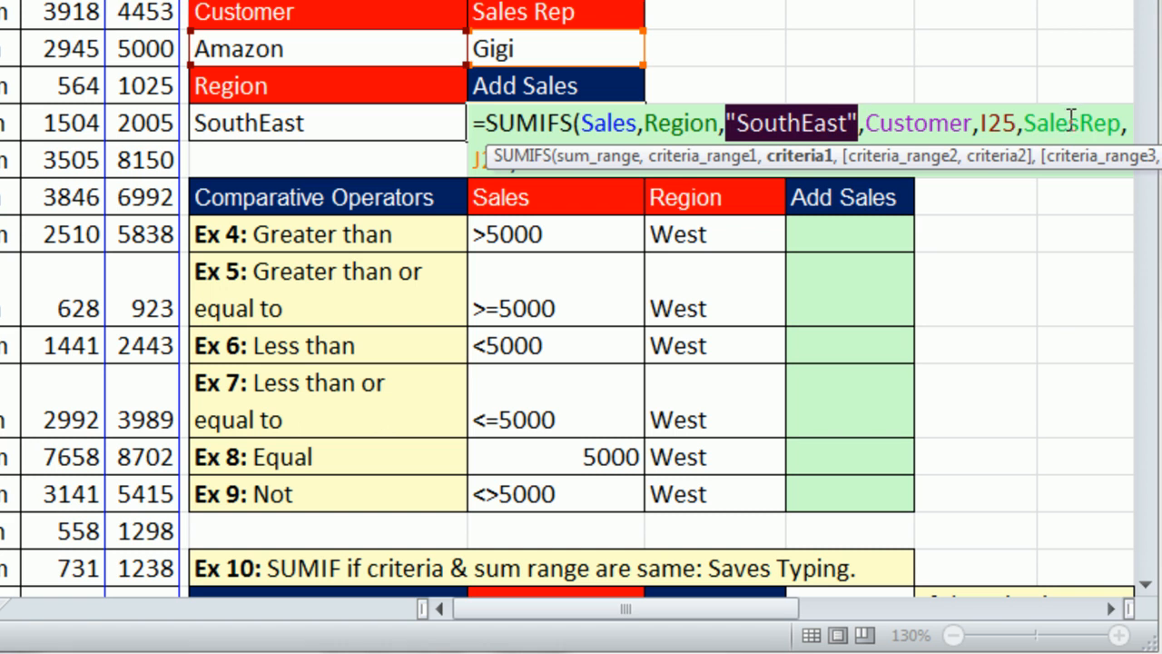
double_click(996, 123)
key("F9")
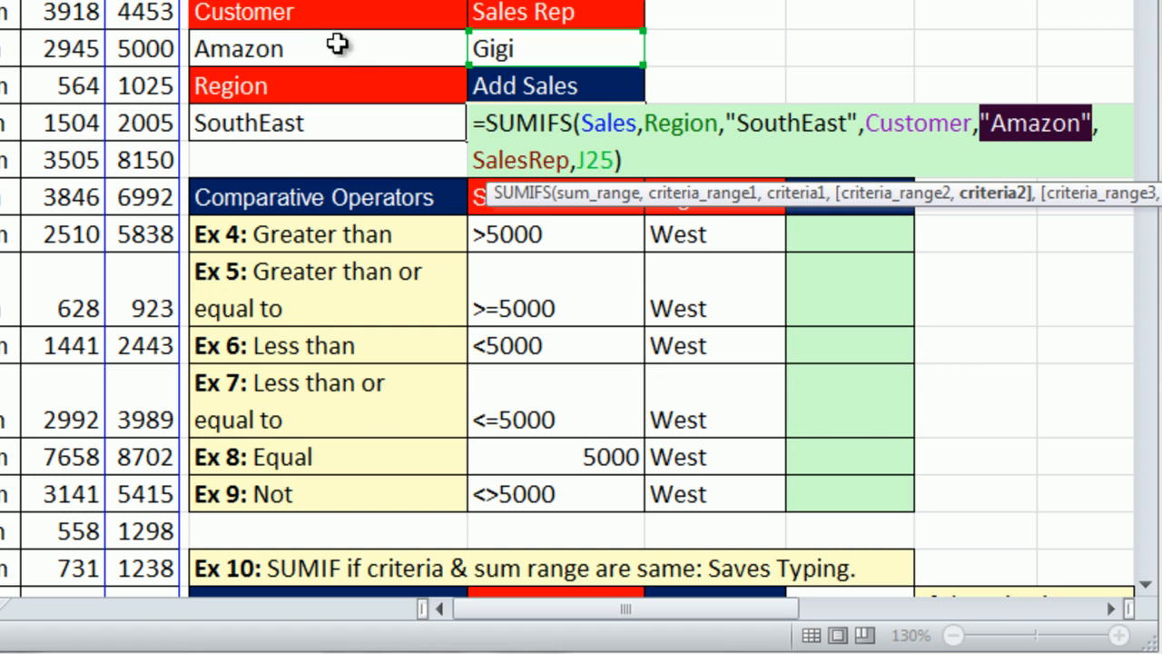
key("ctrl+Return")
Step: Start a SUMIFS formula in the Ex 4 Add Sales cell with Sales as both sum range and first criteria range, and J30 as its criterion
left_click(821, 240)
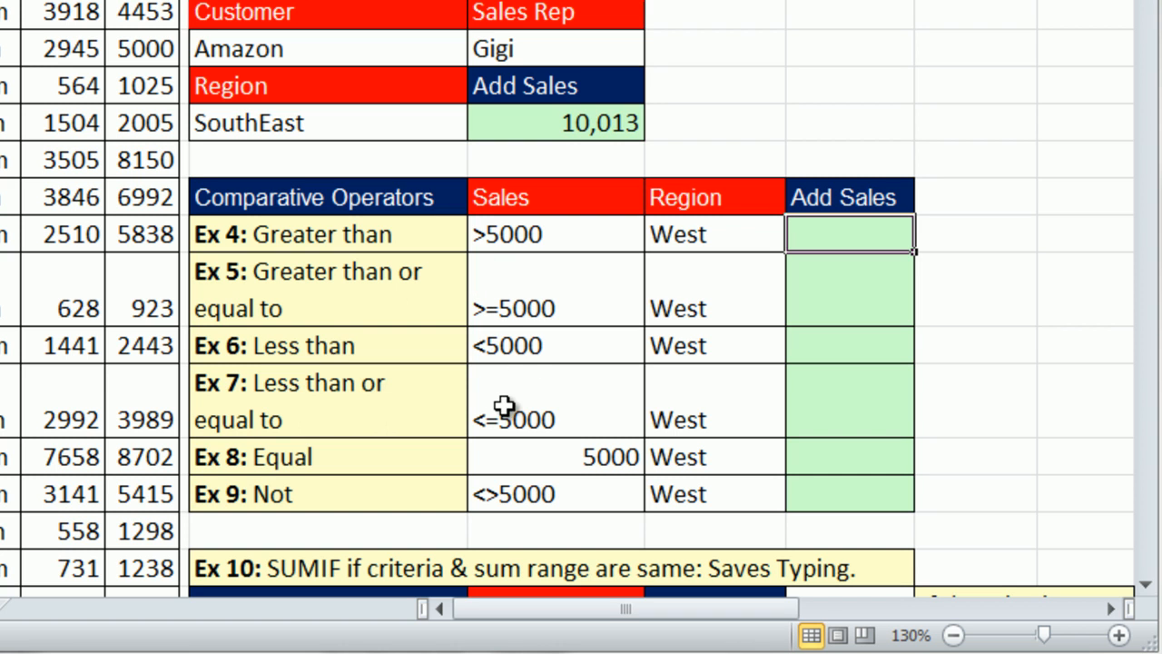
left_click(603, 457)
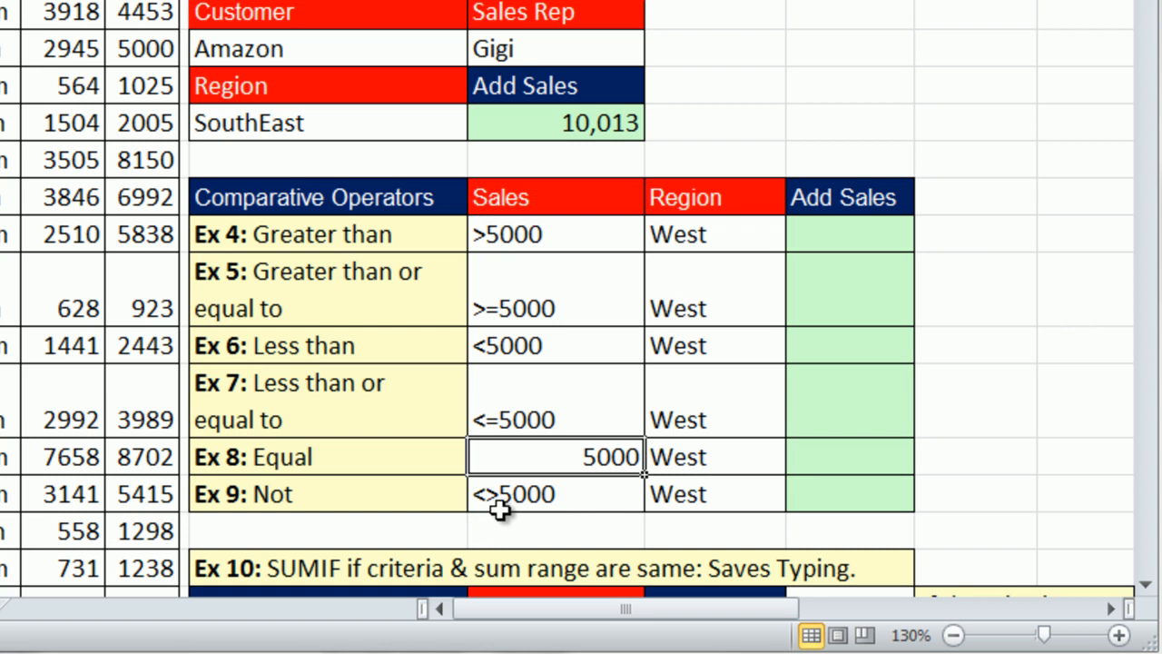
left_click(821, 229)
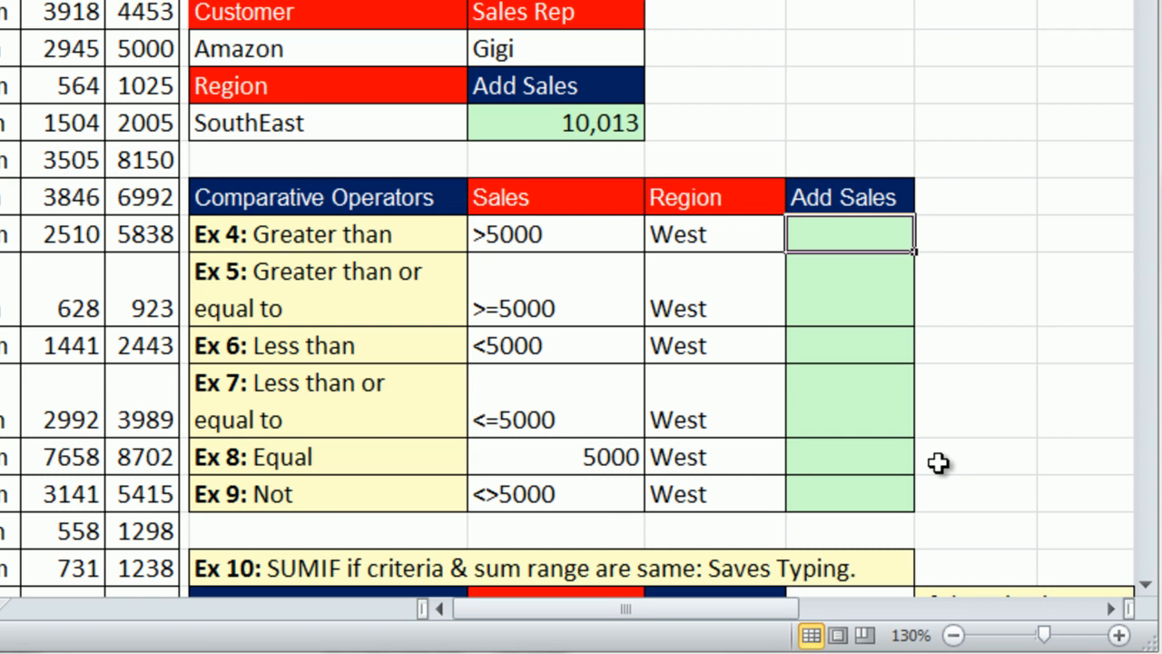
type("=sum")
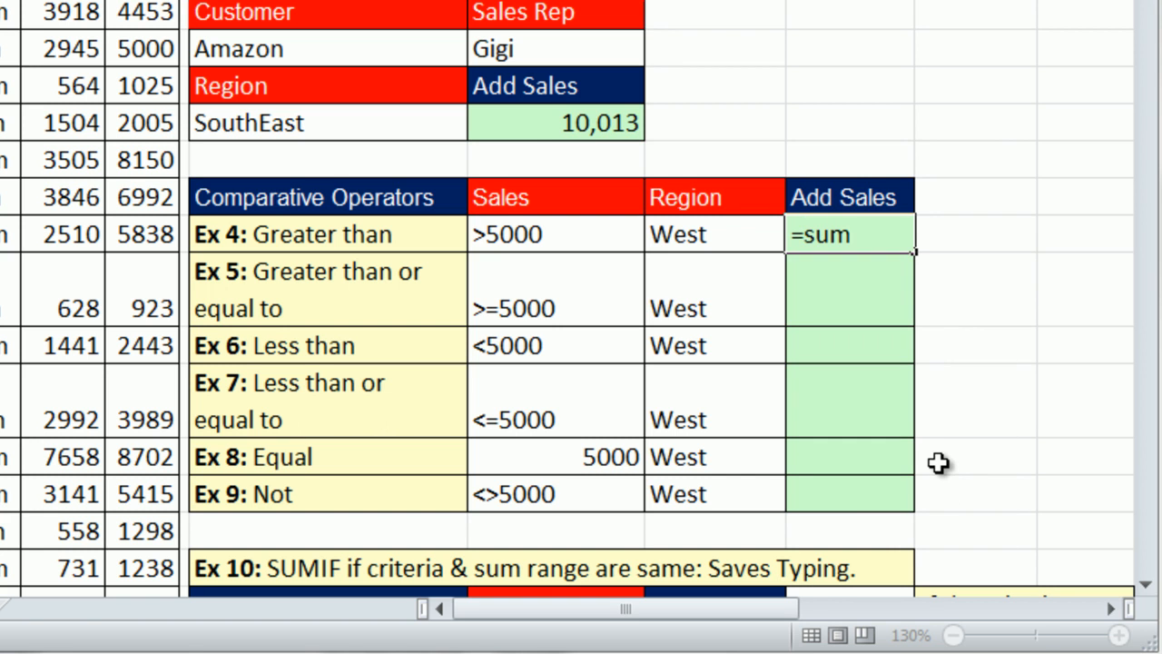
key("Escape")
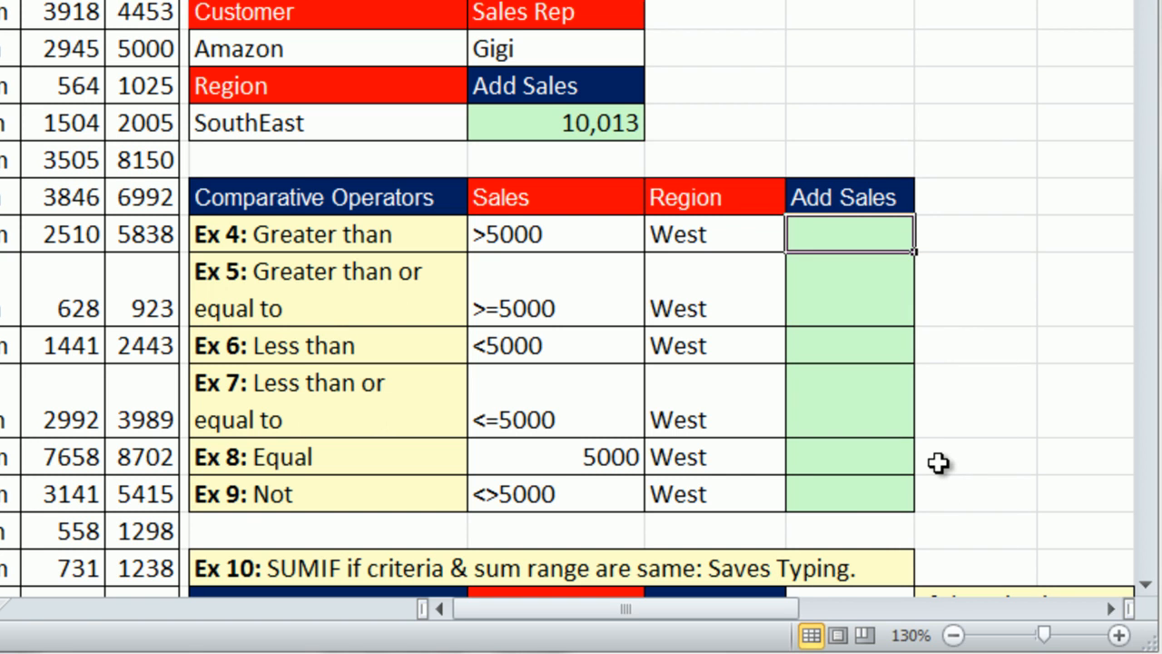
type("=SUMIFS(Sales,")
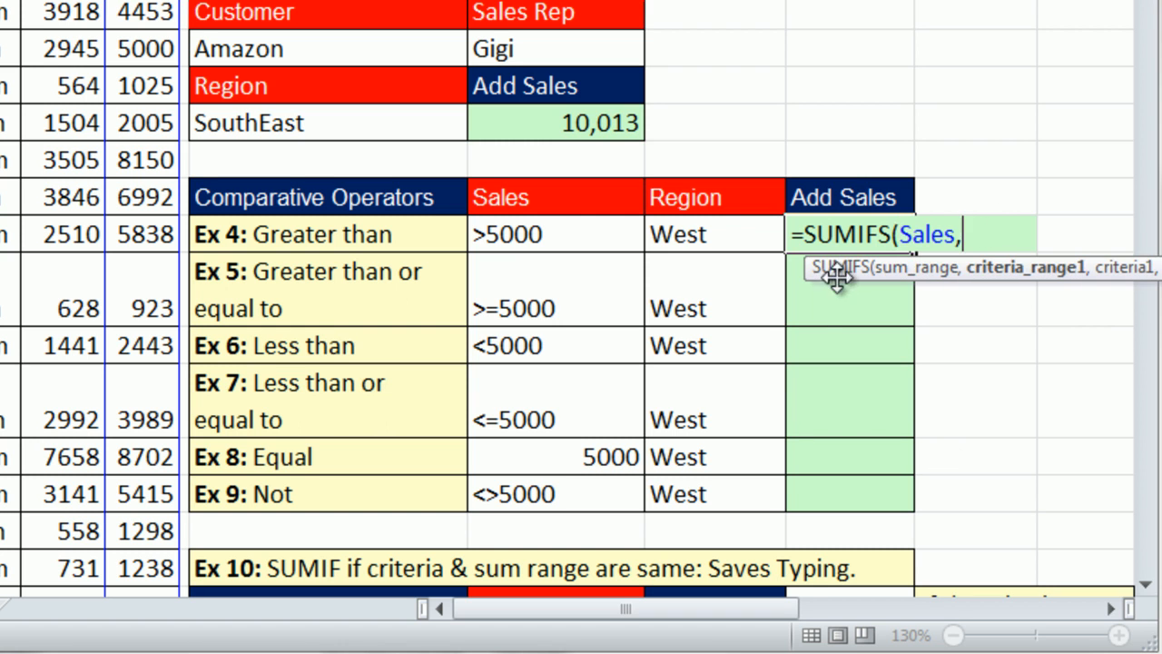
left_click_drag(810, 267, 569, 151)
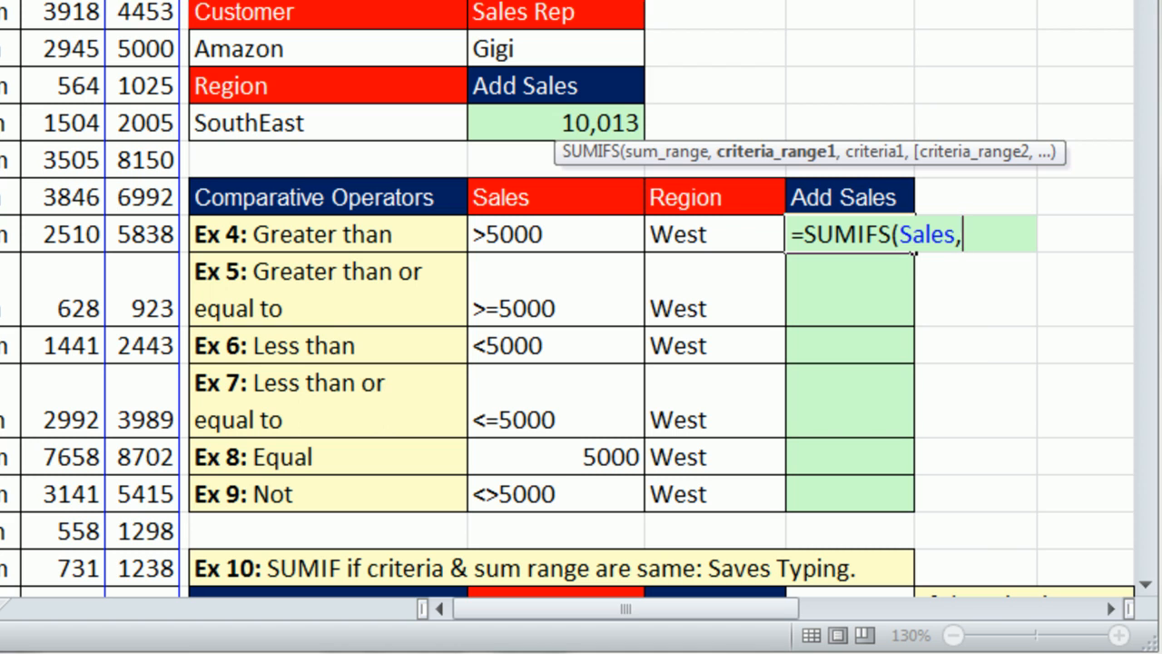
type("s")
key("Tab")
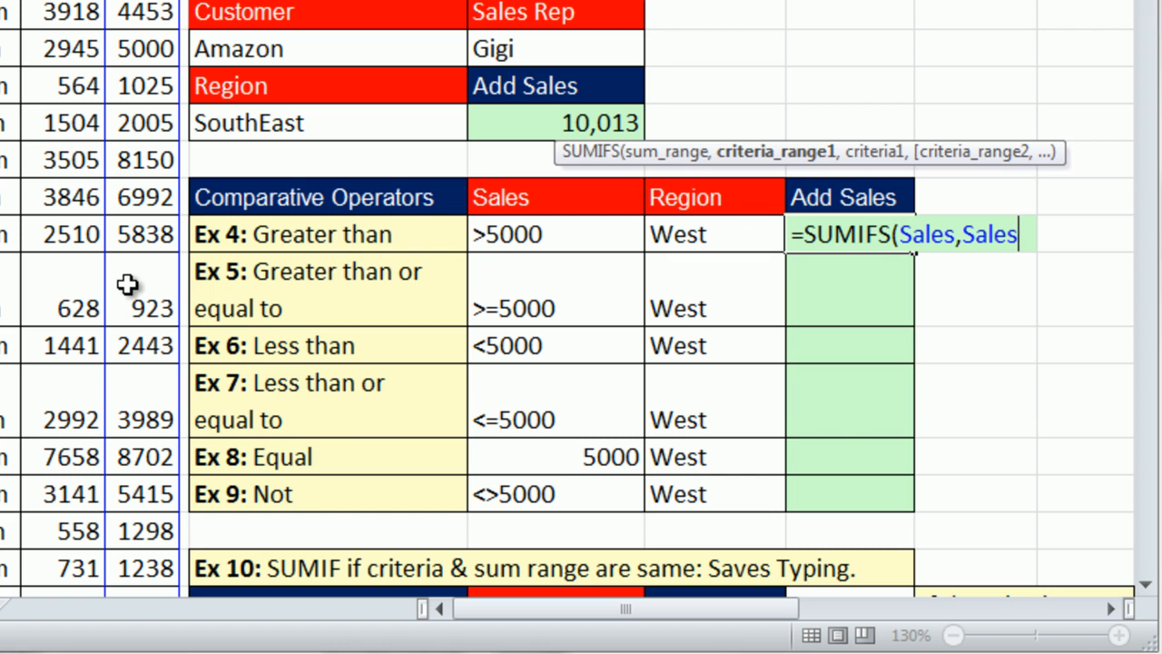
type(",")
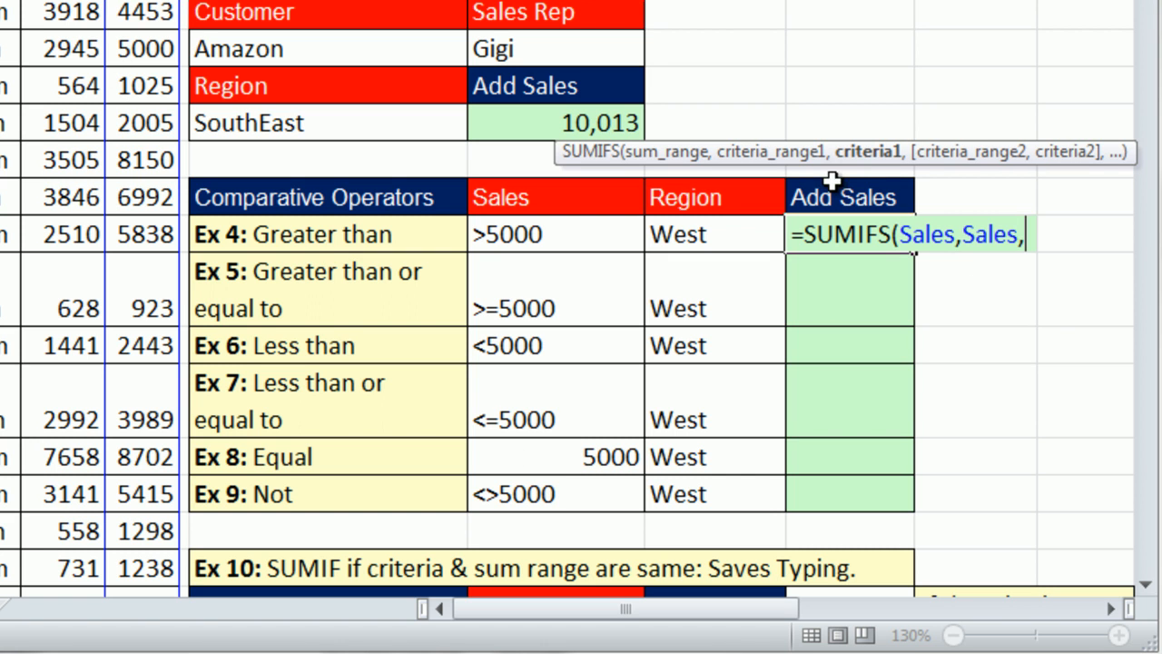
left_click(607, 228)
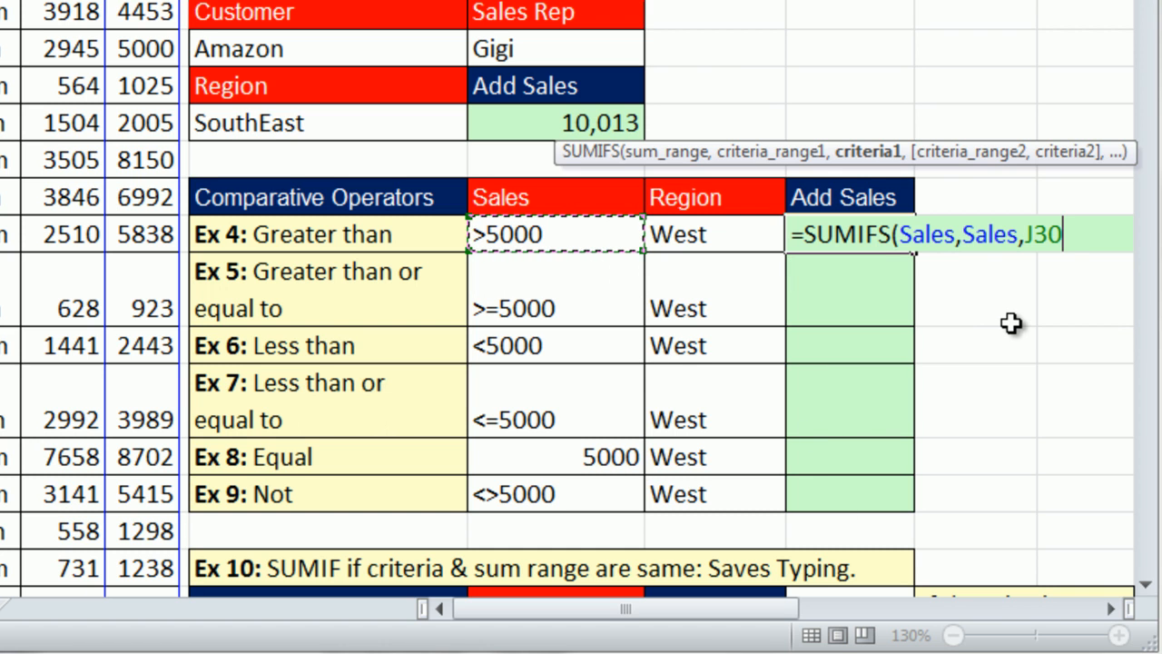
Step: Add Region as second criteria range with the region cell K30 as its criterion, and enter the Ex 4 formula
type(",")
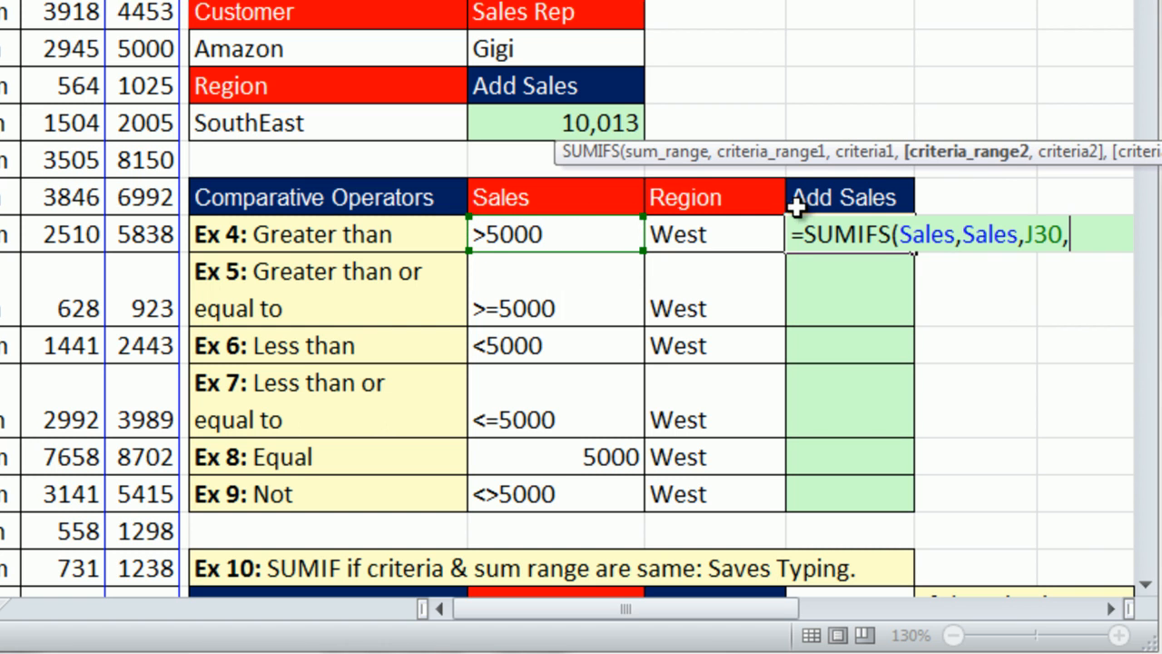
type("reg")
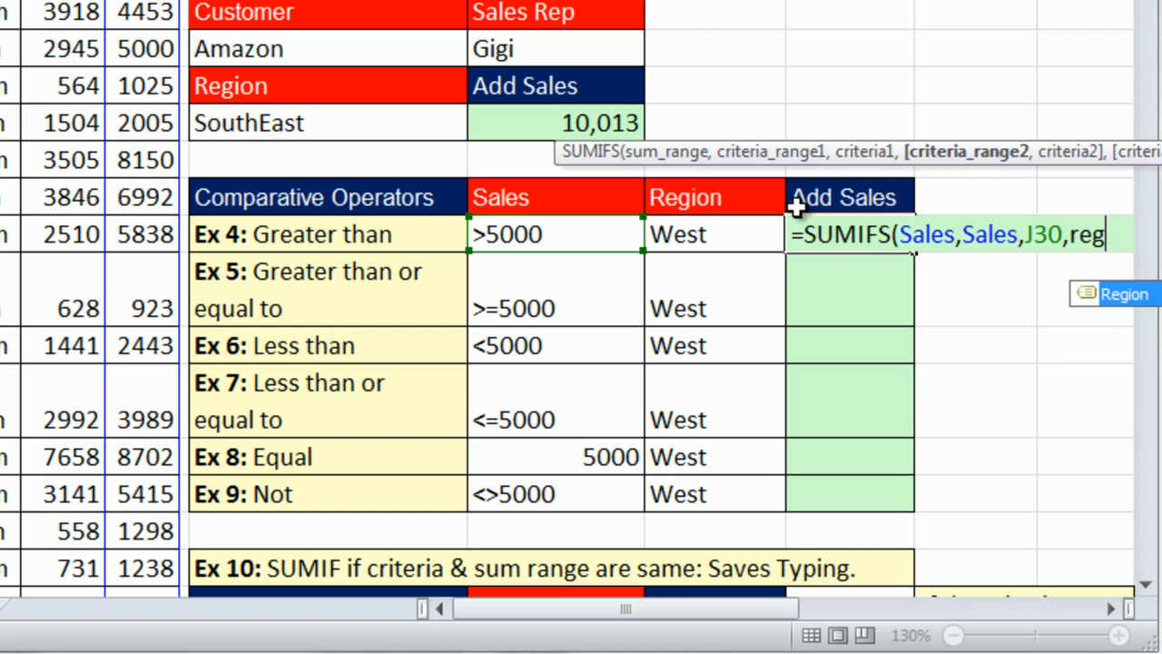
key("Tab")
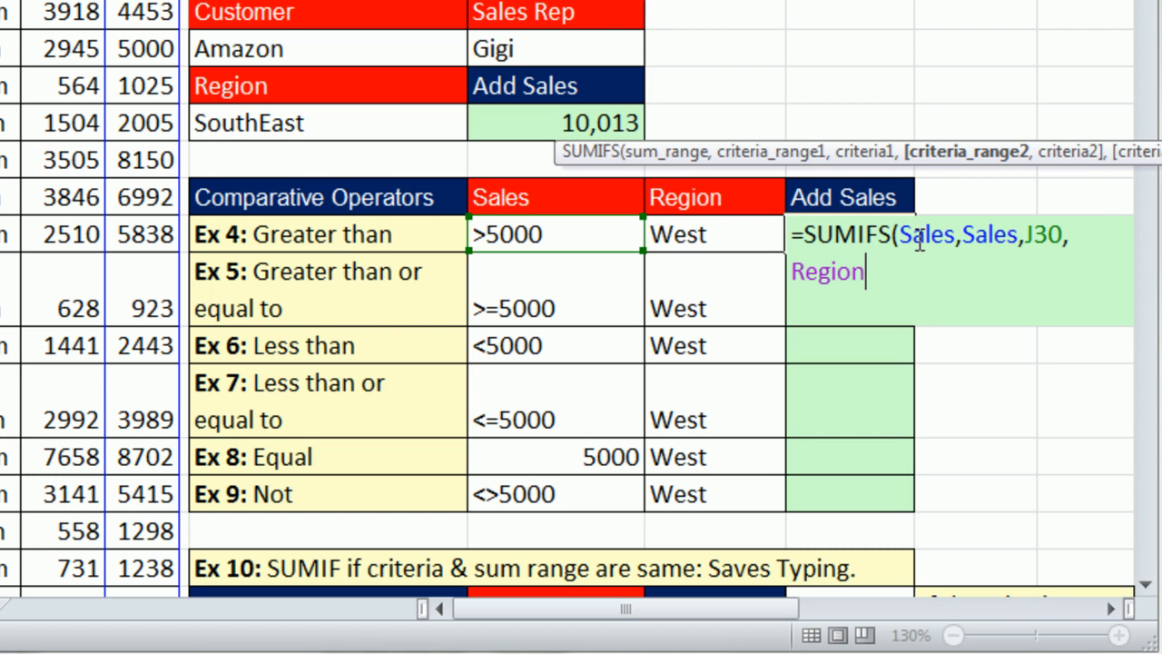
type(".")
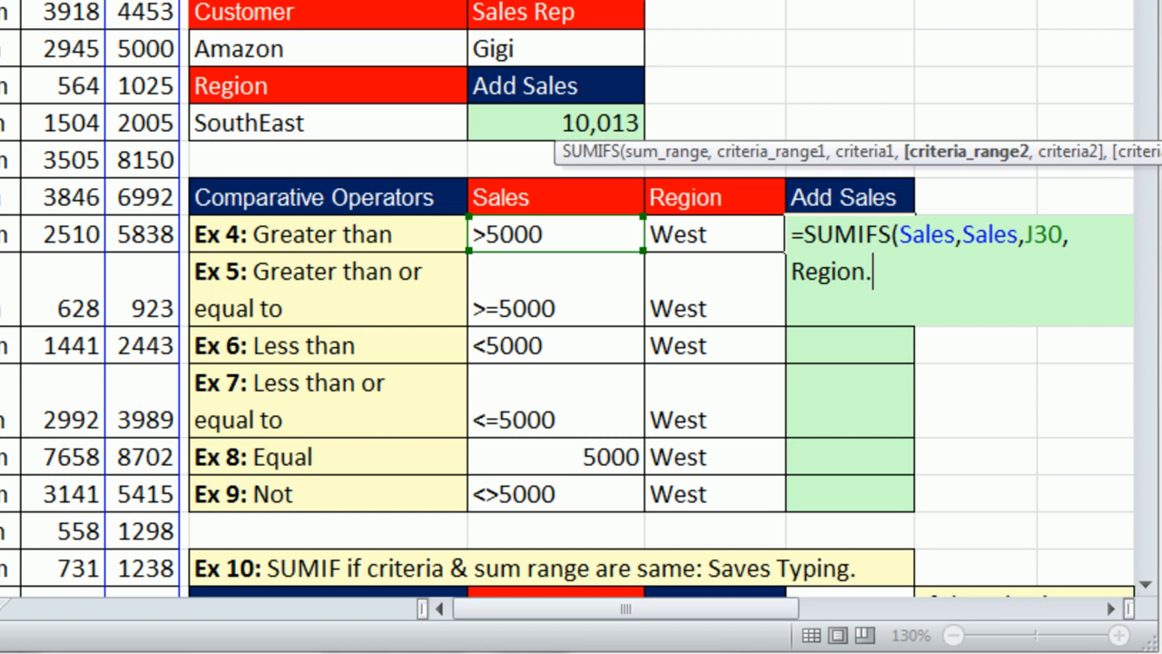
key("BackSpace")
type(",")
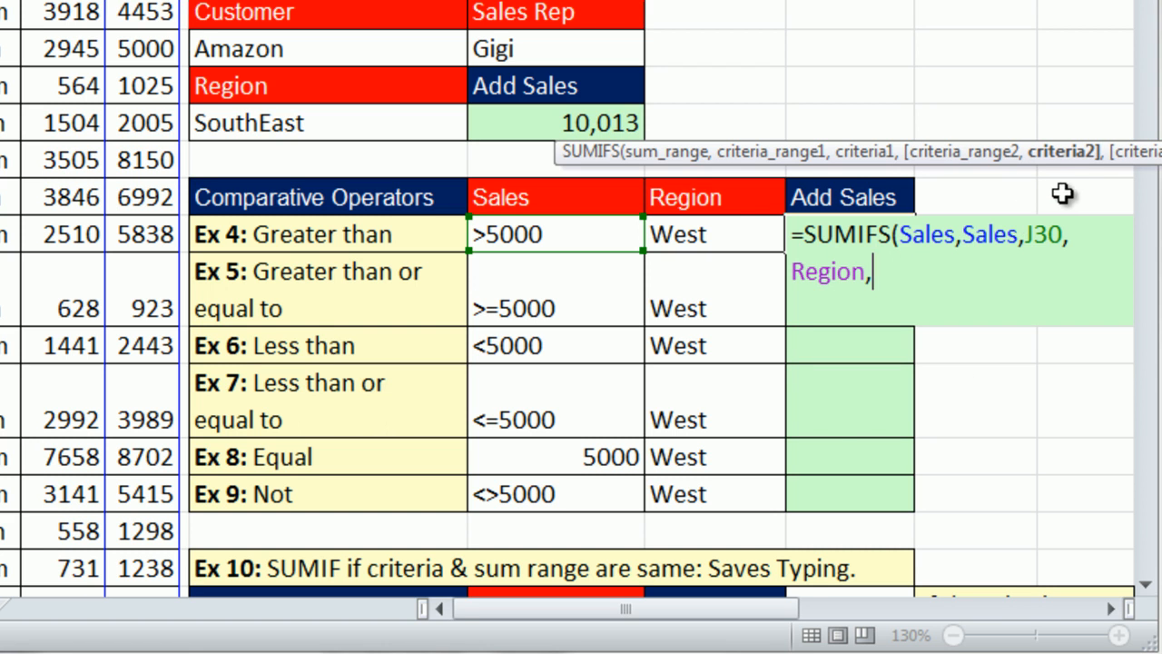
left_click(705, 230)
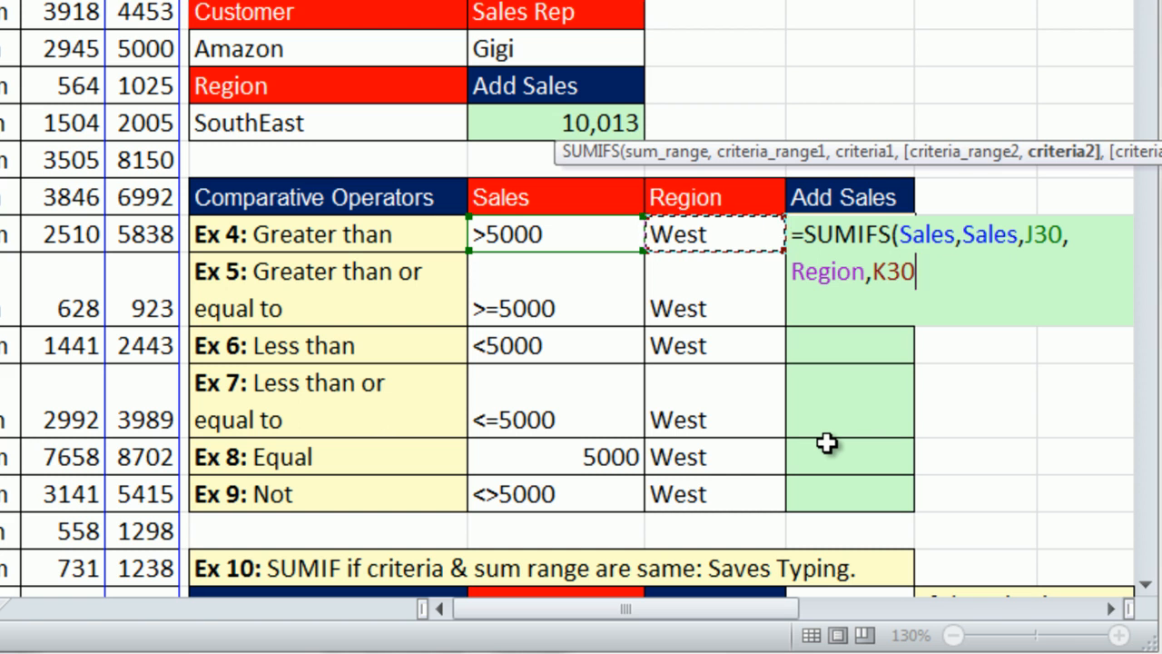
type(")")
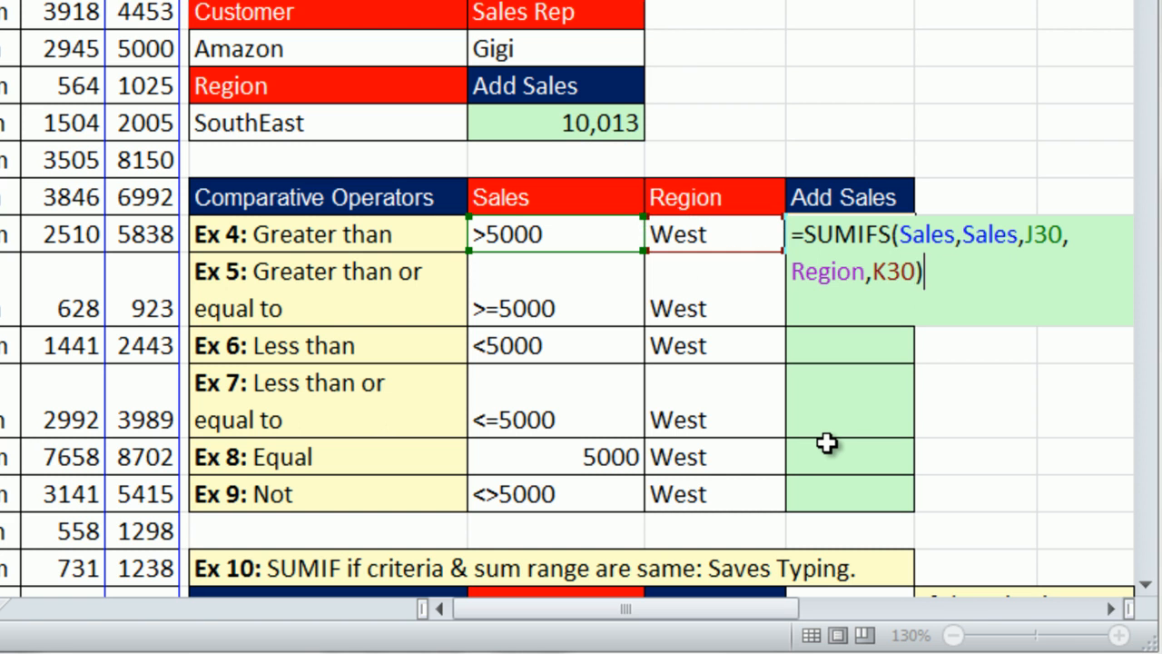
key("ctrl+Return")
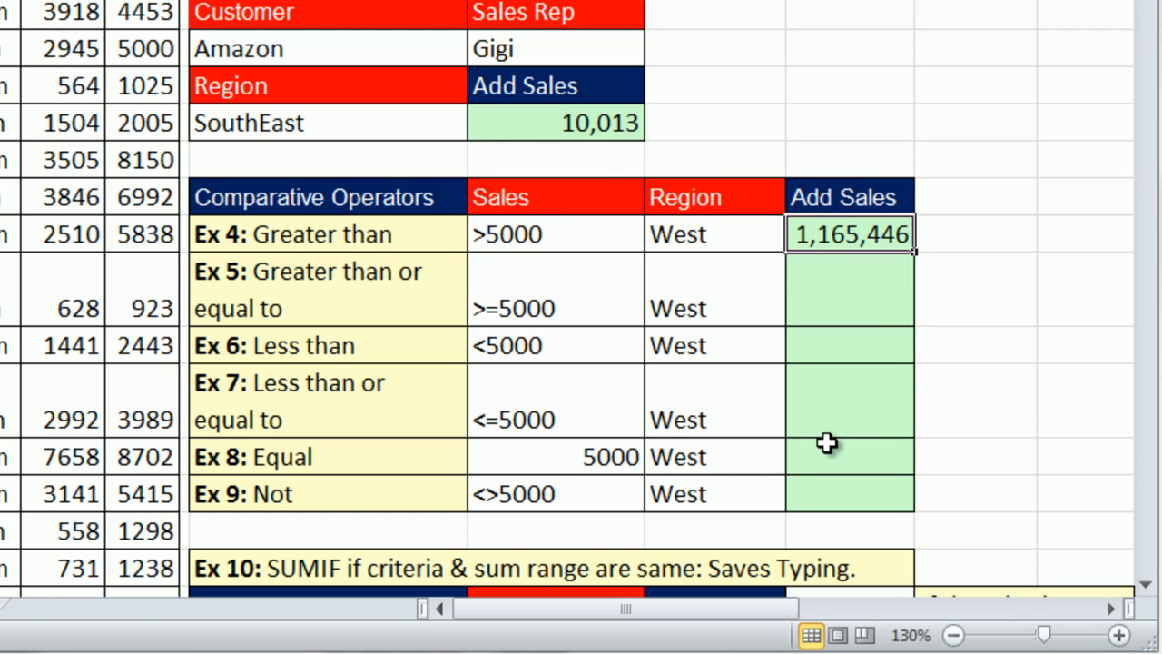
Step: Copy the Ex 4 SUMIFS formula down through Ex 9, and check the cell references in the Ex 9 formula
double_click(914, 252)
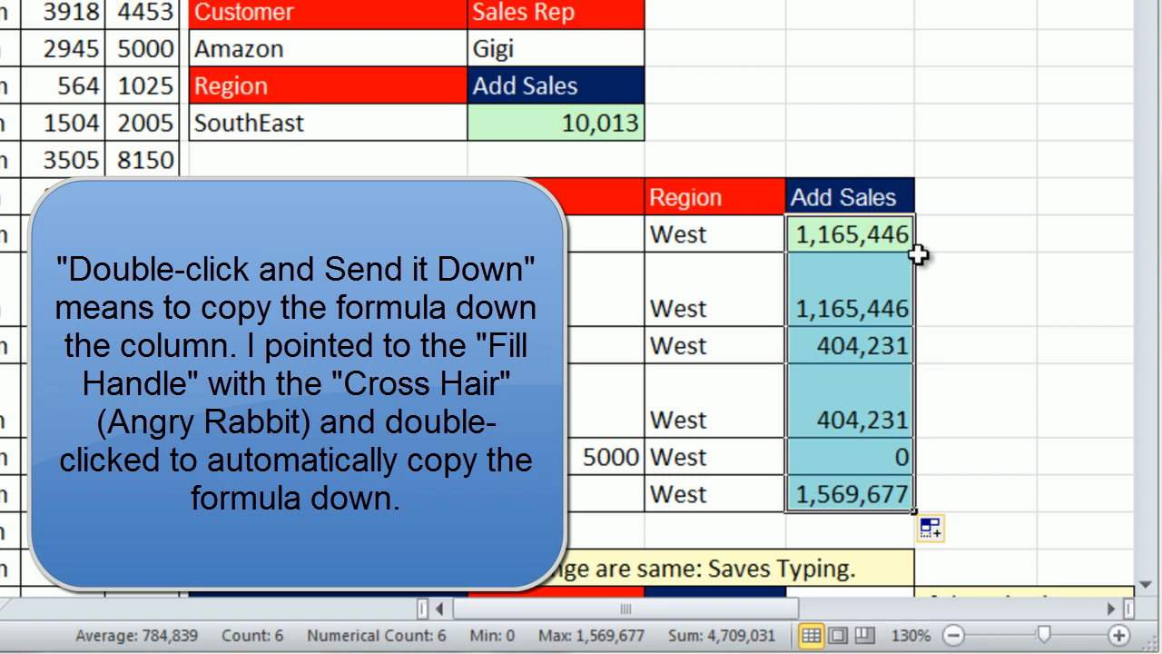
double_click(806, 493)
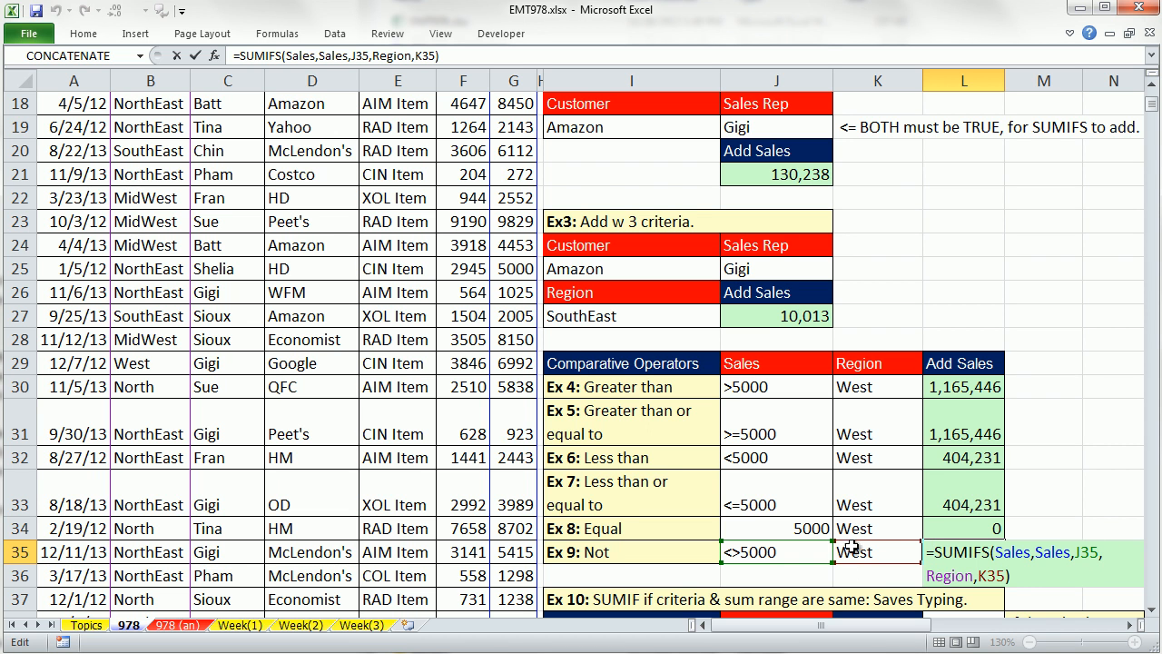
scroll(898, 544, "up", 5)
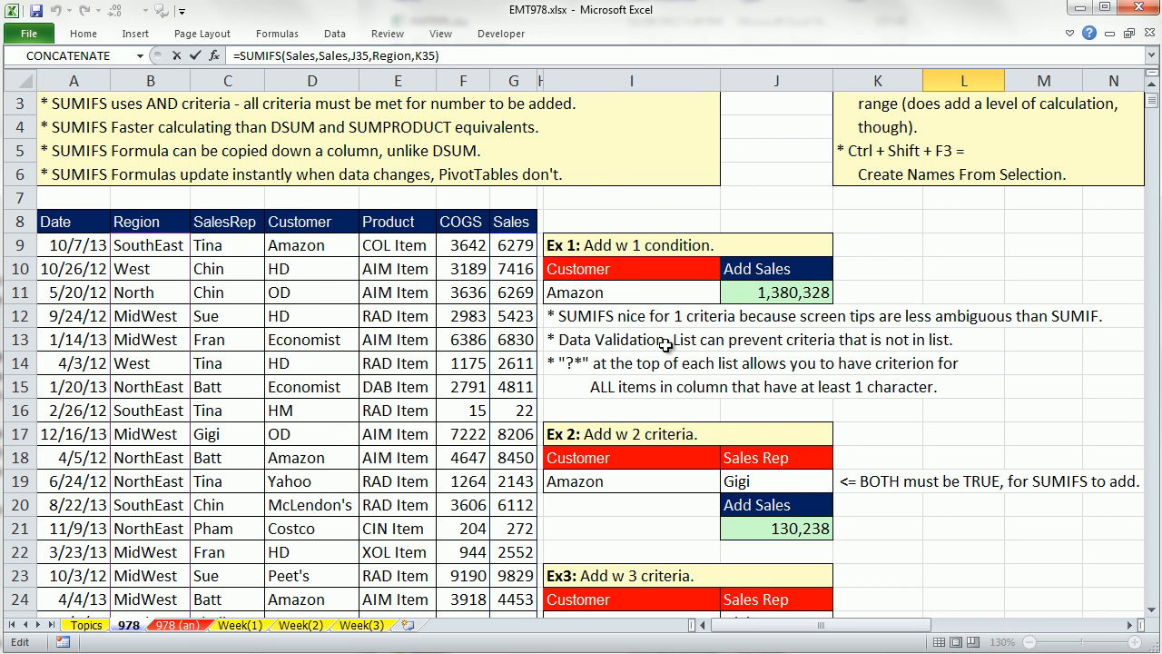
scroll(782, 366, "down", 7)
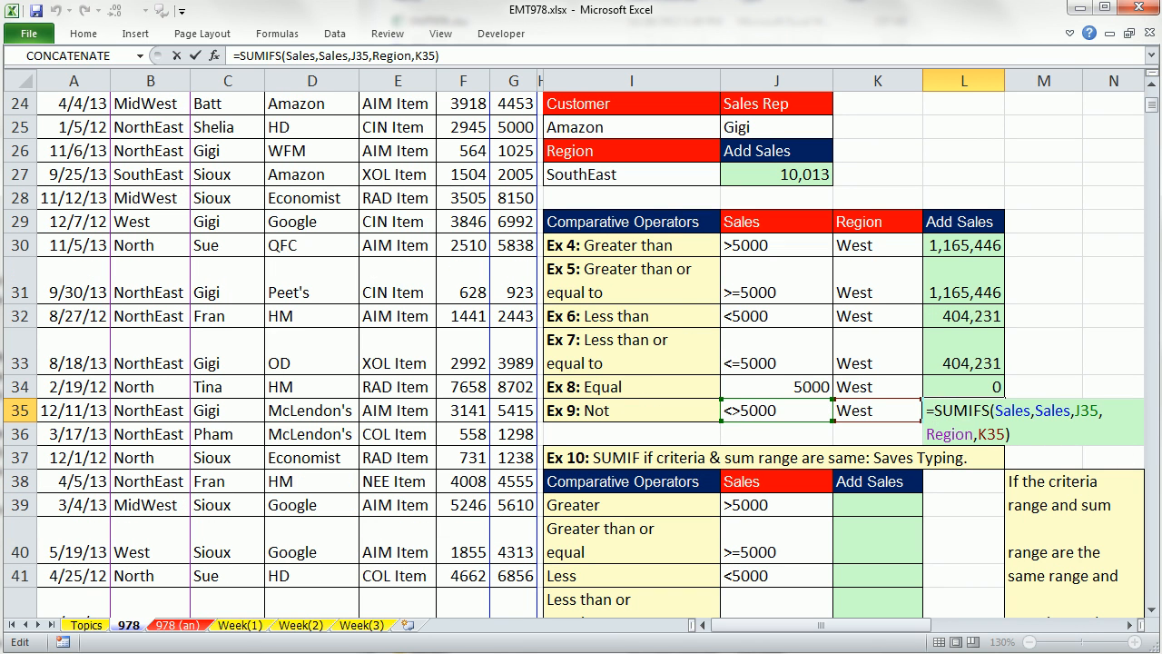
key("Return")
Step: Check the Ex 8 criteria, and try a Sales value of 5000 for the West record in row 29
left_click(973, 387)
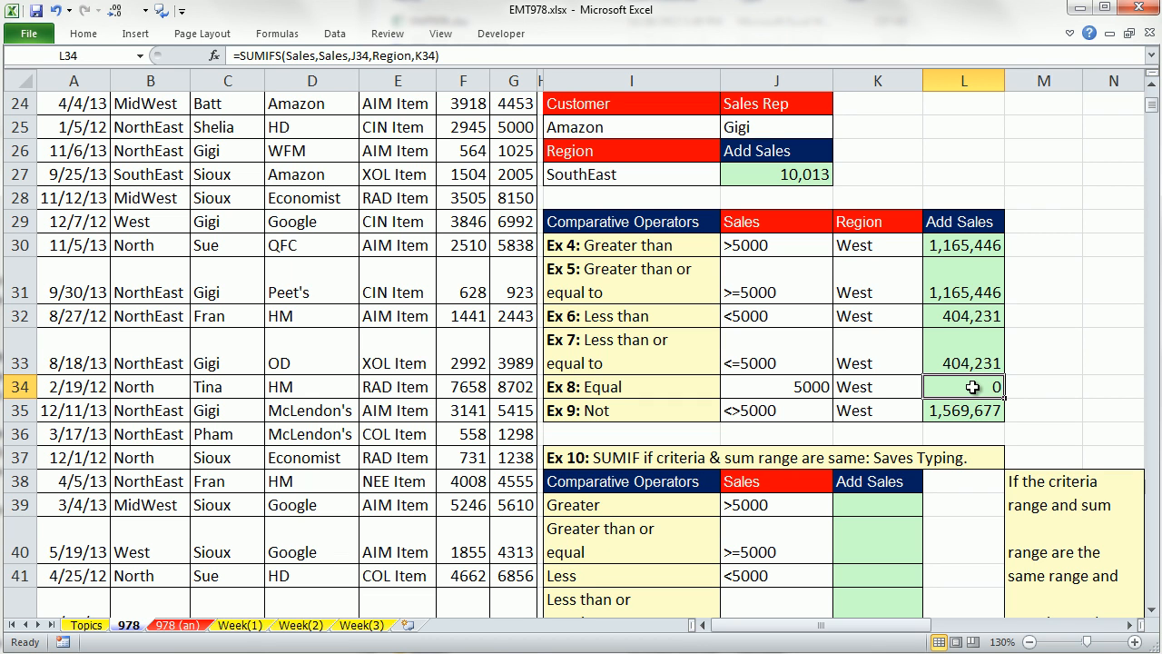
left_click(801, 387)
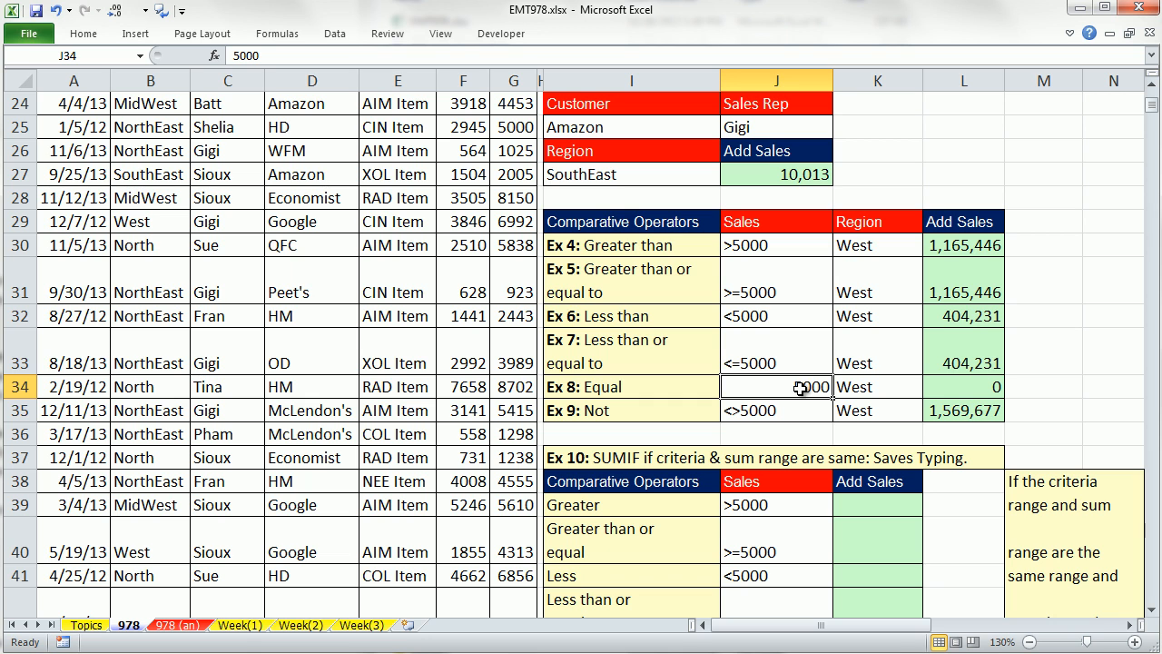
left_click(874, 389)
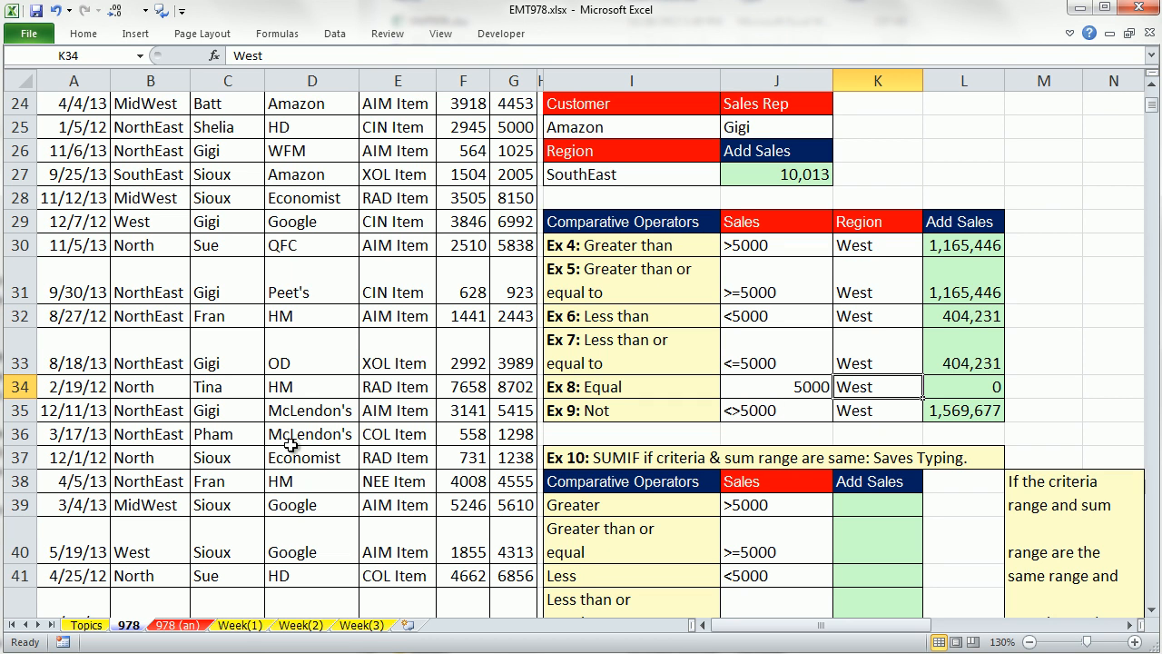
scroll(354, 446, "up", 1)
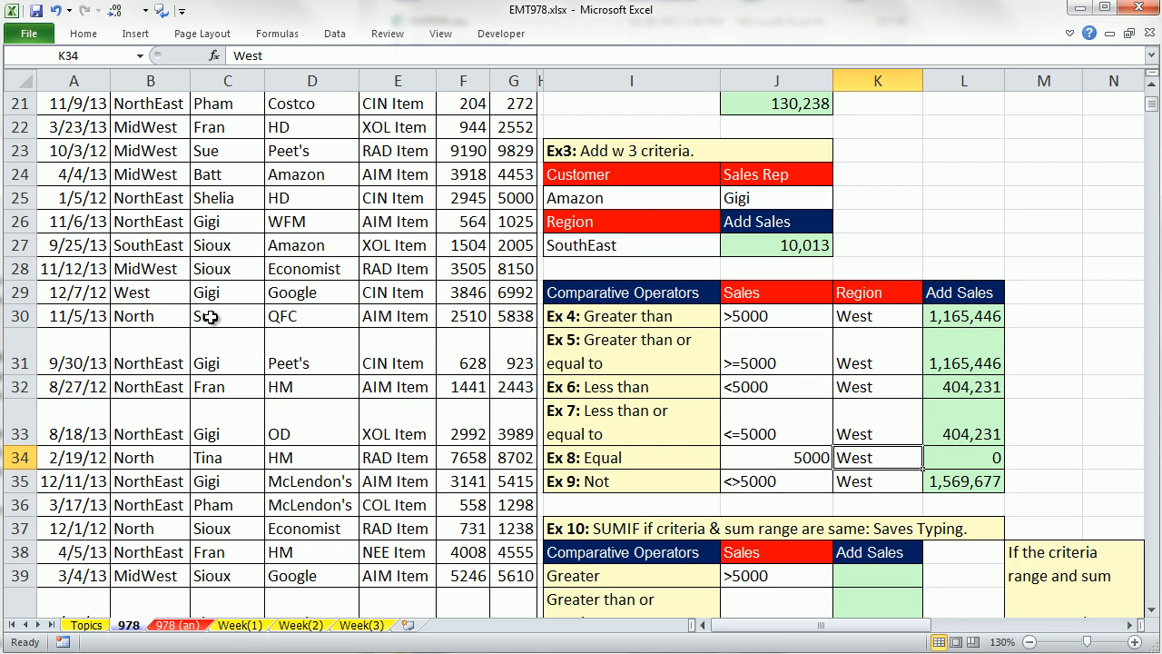
left_click(521, 291)
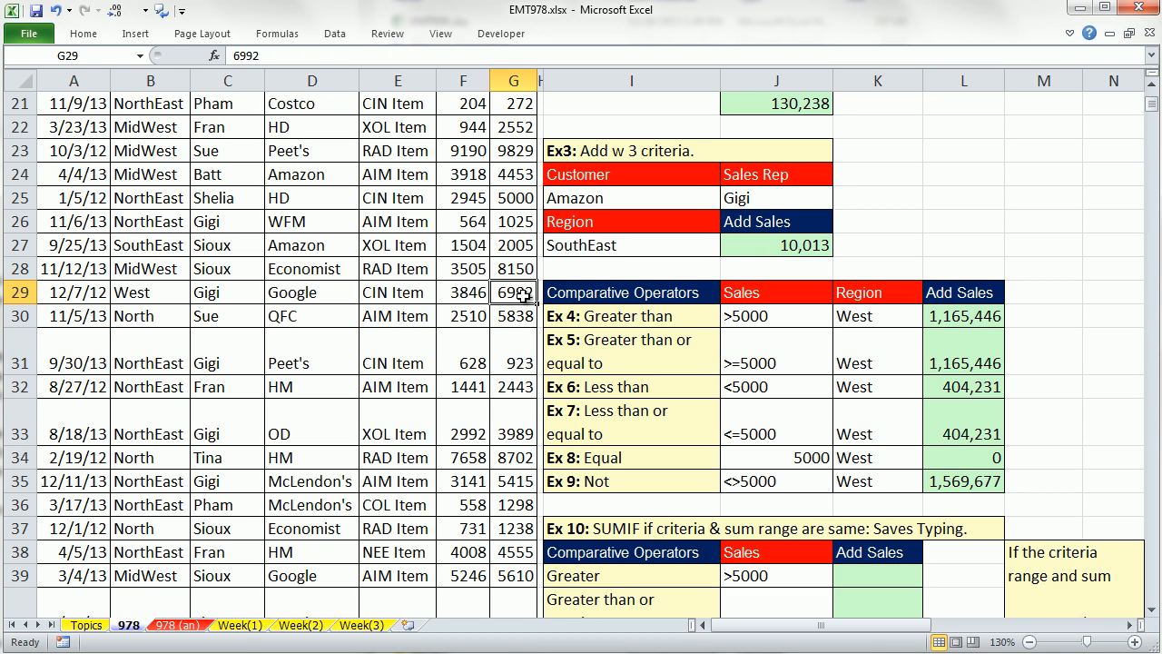
type("5000")
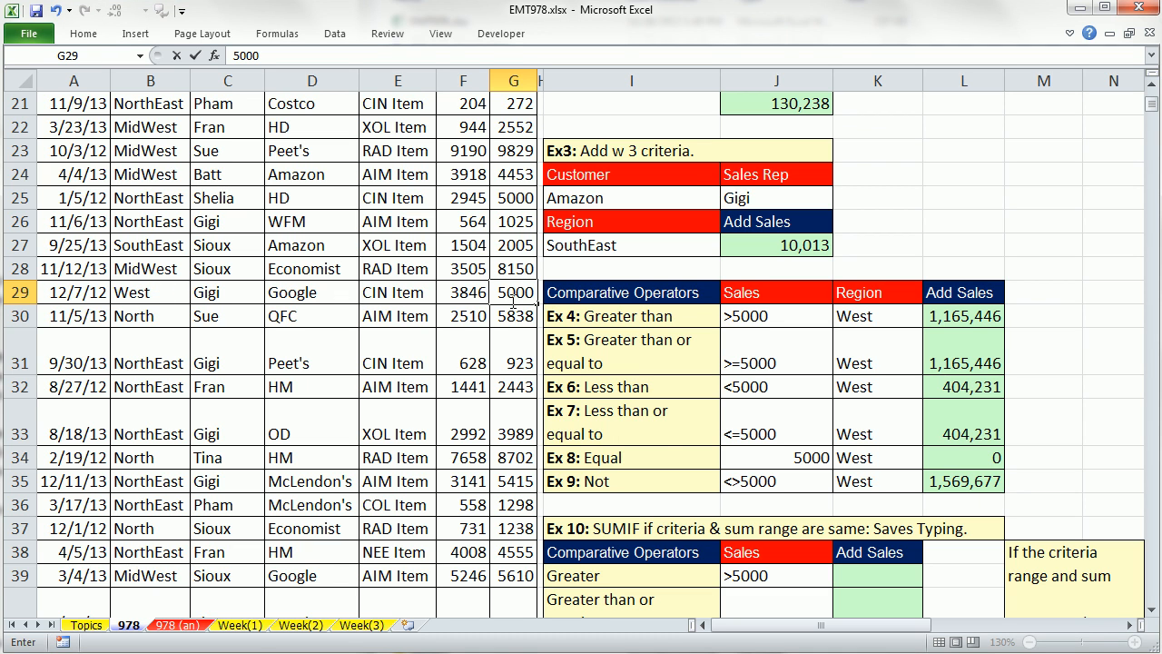
key("ctrl+Return")
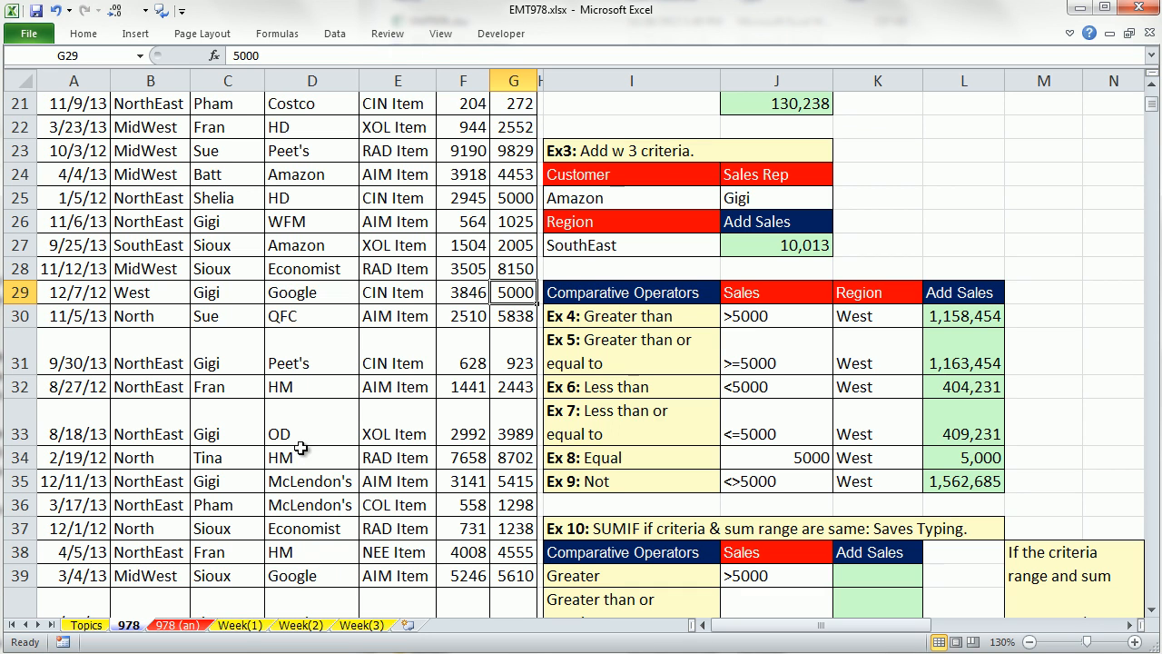
Step: Try changing the record in row 30 to region West with a Sales value of 5000
left_click(155, 315)
type("West")
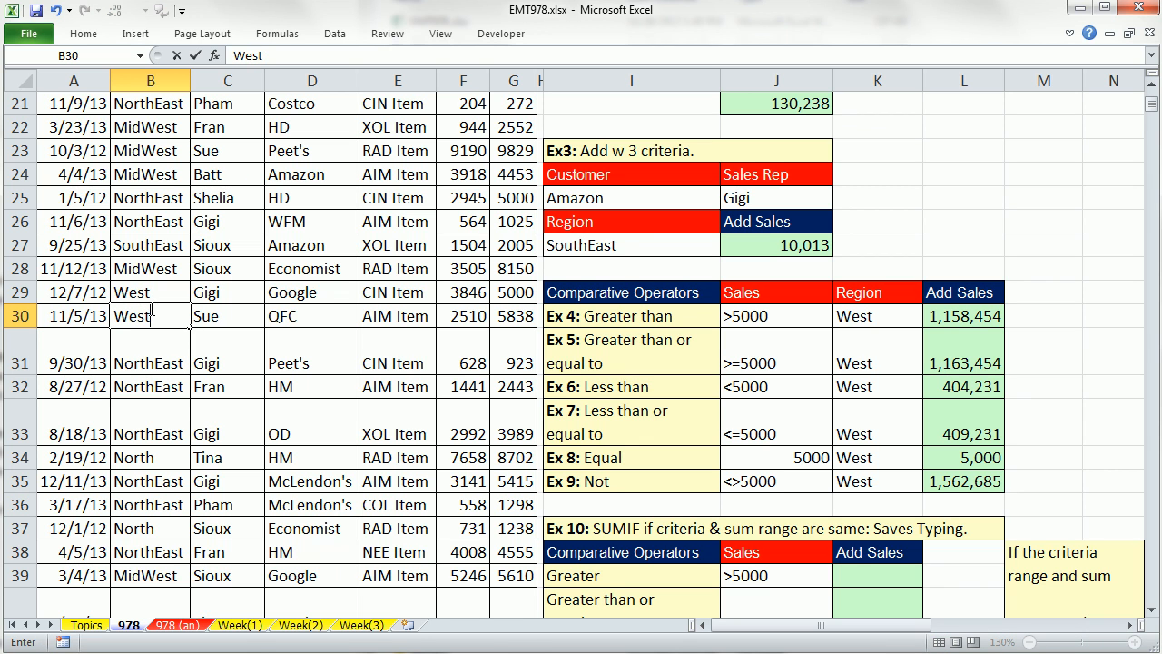
left_click(513, 315)
type("5000")
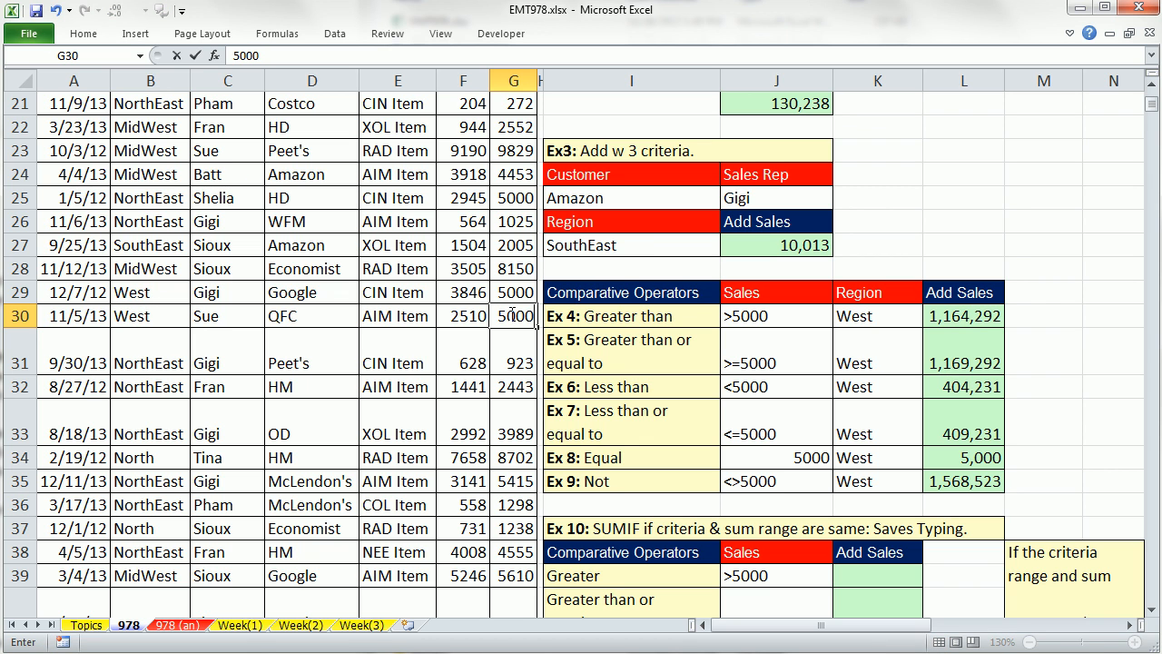
key("ctrl+Return")
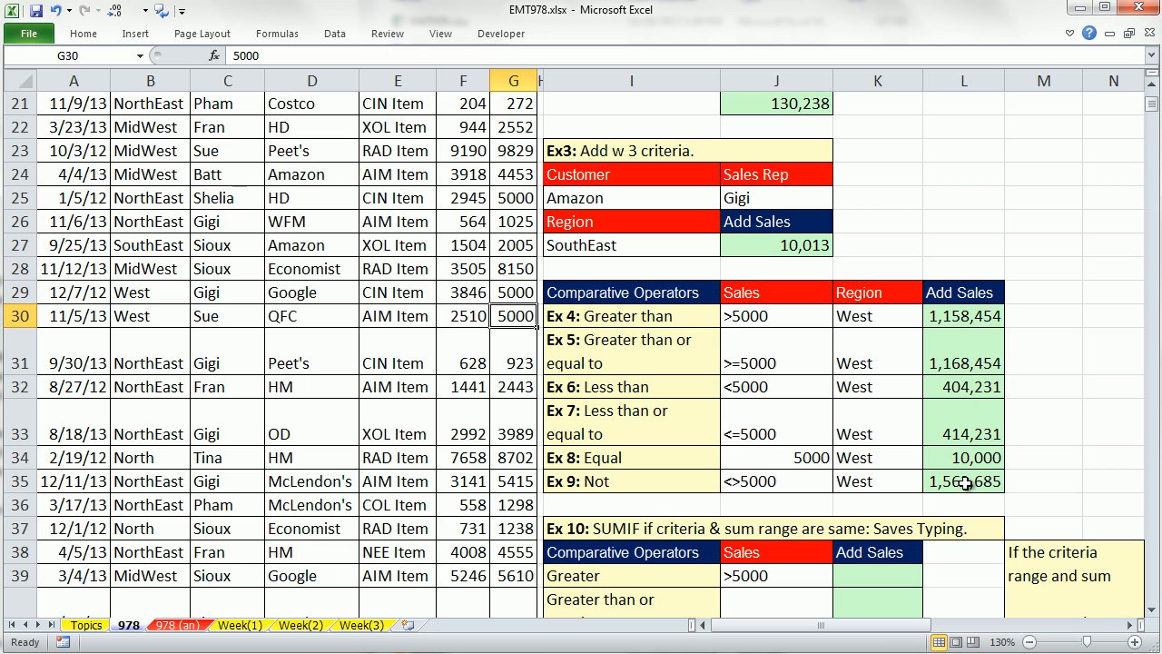
Step: Undo the three test changes to the region and Sales values in rows 29 and 30
key("ctrl+z")
key("ctrl+z")
key("ctrl+z")
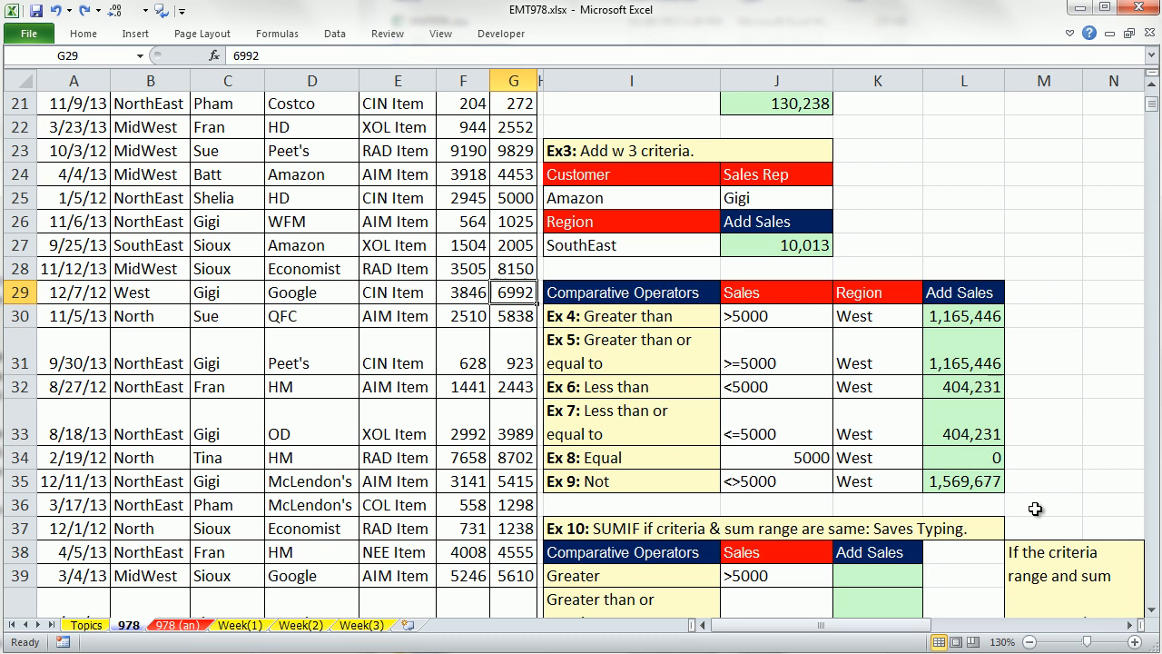
Step: Review the Ex 4 SUMIFS formula's ranges and criteria in cell L30
left_click(1048, 480)
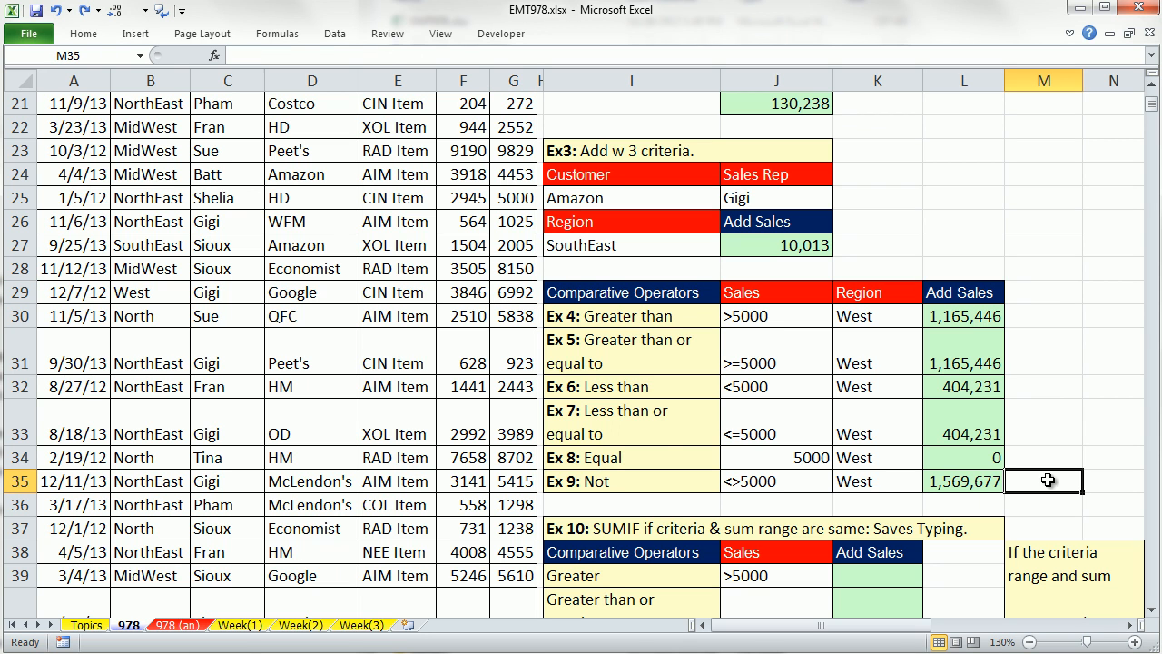
double_click(949, 317)
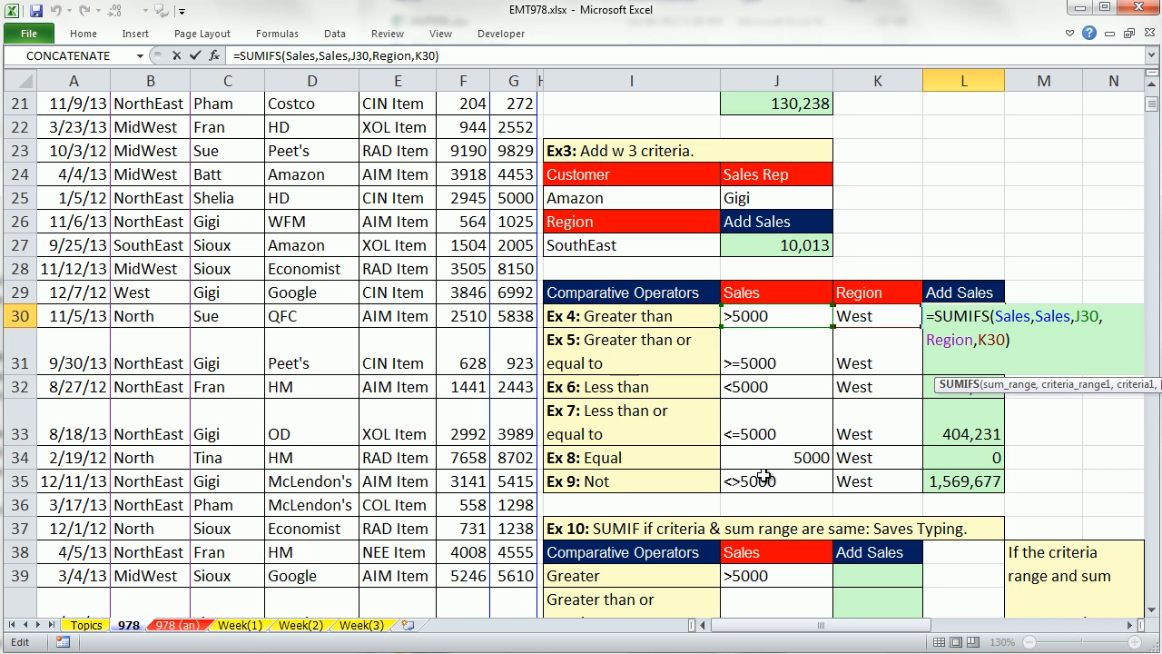
key("ctrl+Return")
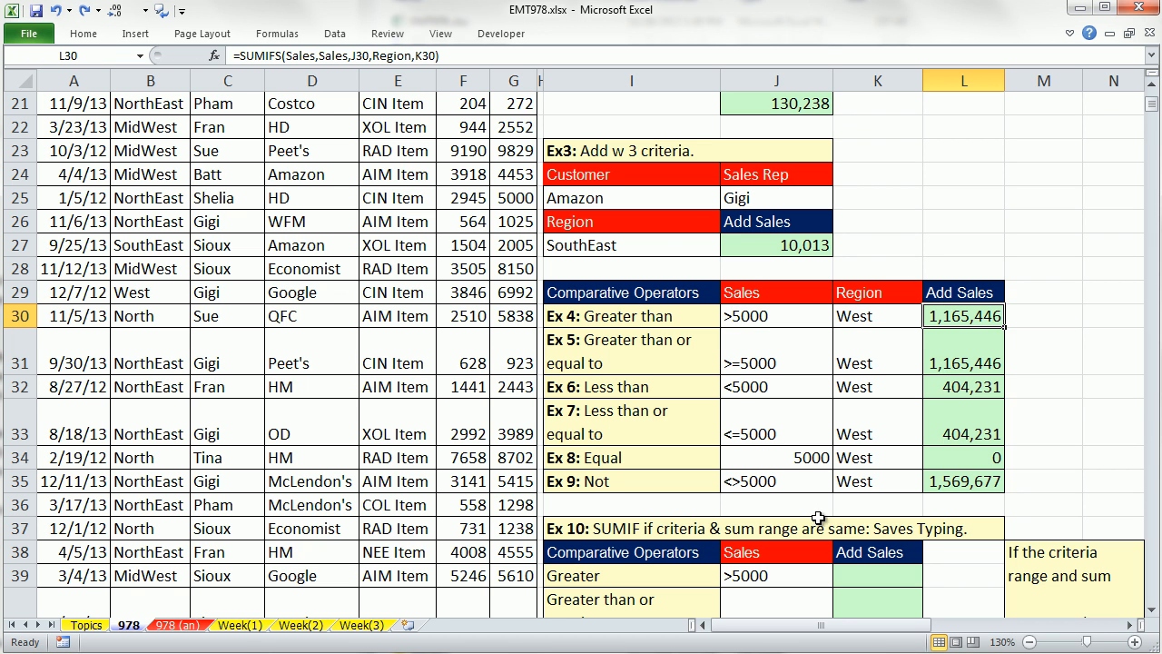
Step: Examine the sum_range and criteria_range1 arguments of the Ex 9 SUMIFS formula in cell L35
scroll(910, 498, "down", 3)
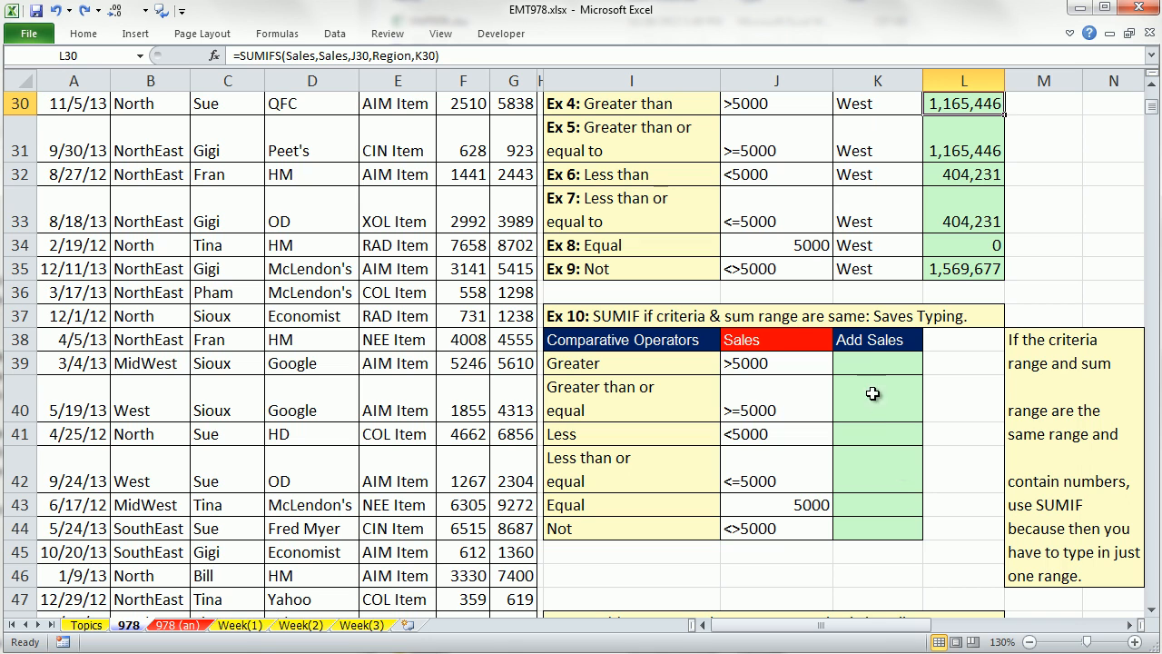
left_click(857, 362)
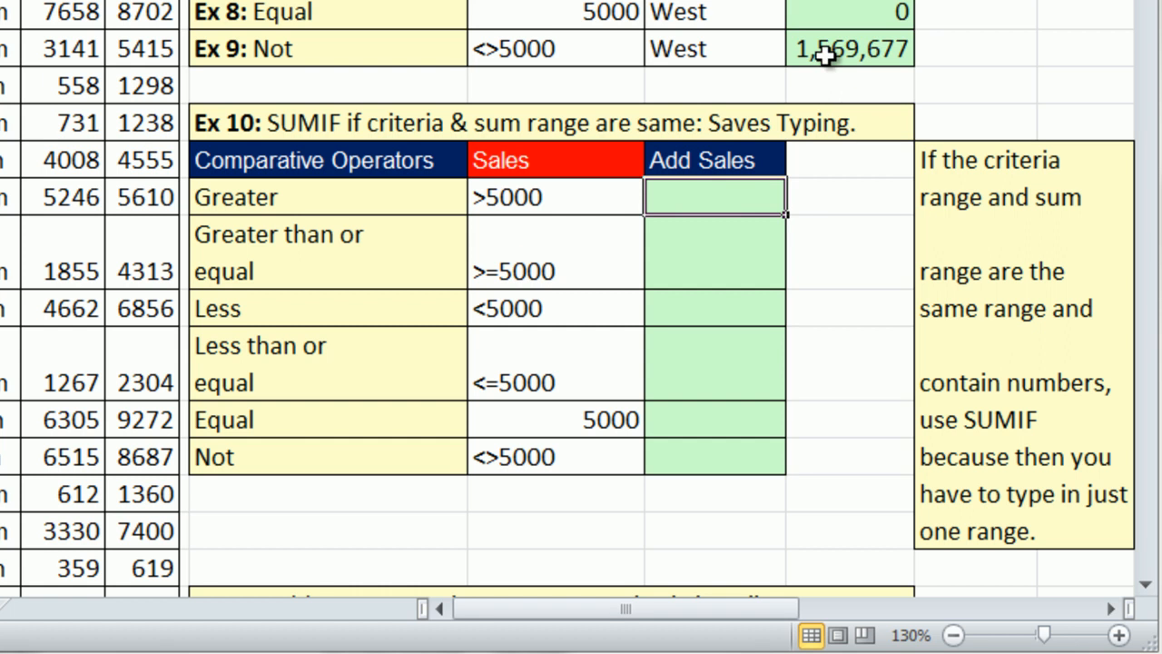
double_click(947, 266)
left_click(909, 55)
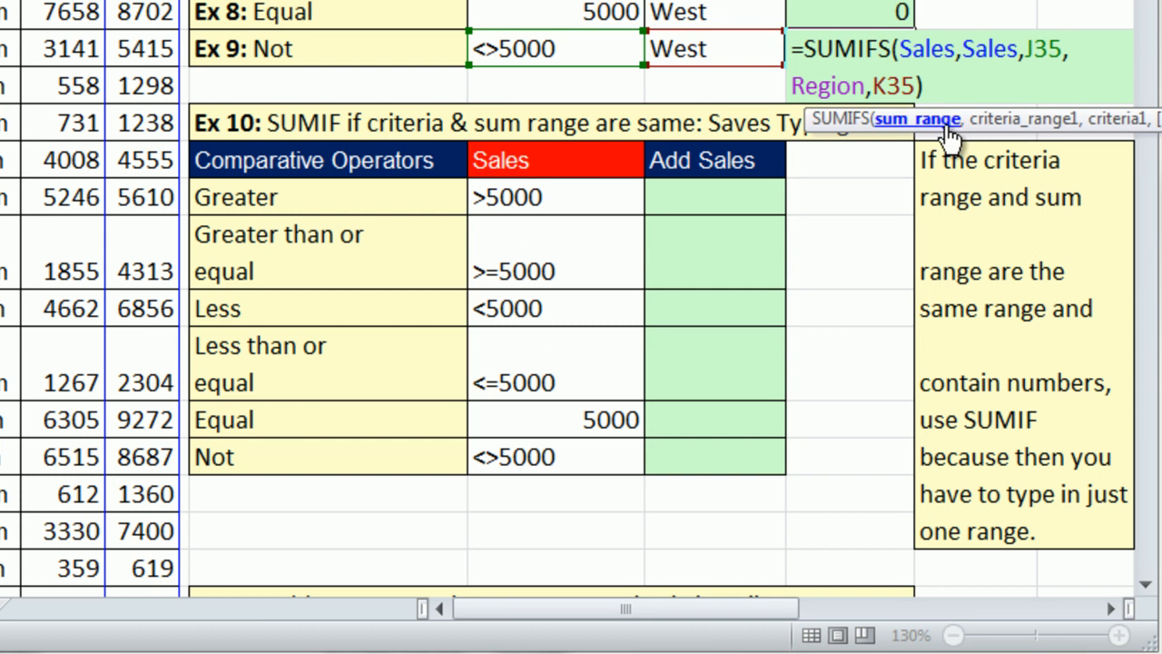
left_click_drag(965, 127, 622, 117)
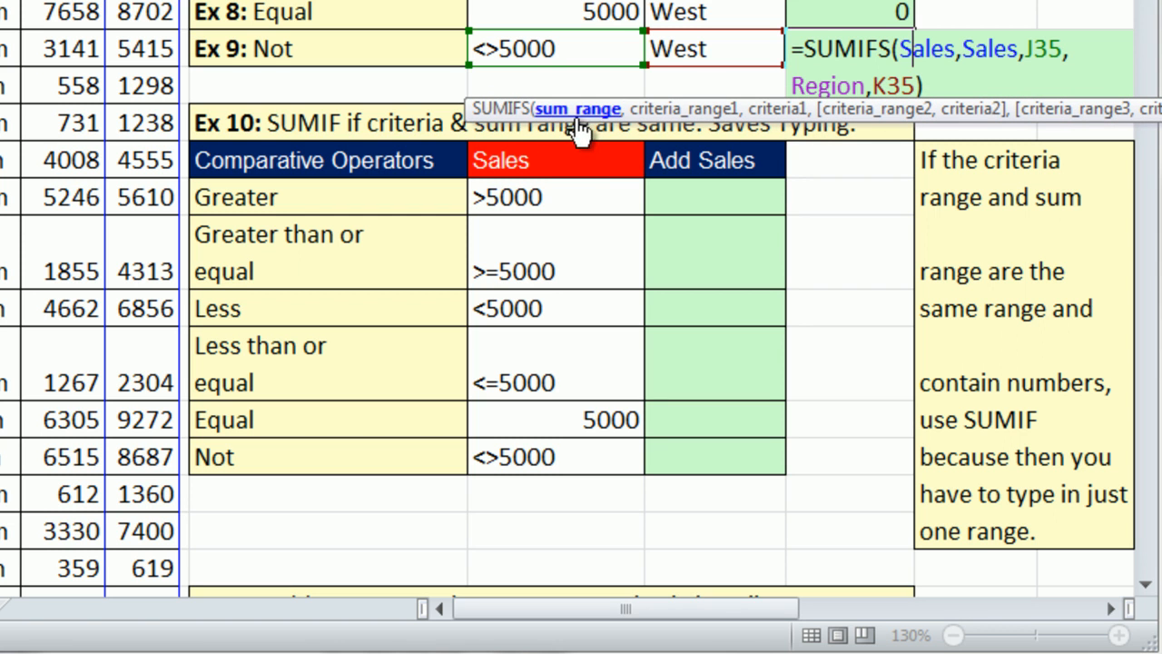
key("Right")
key("Right")
key("Right")
key("Right")
key("Right")
key("Right")
key("Right")
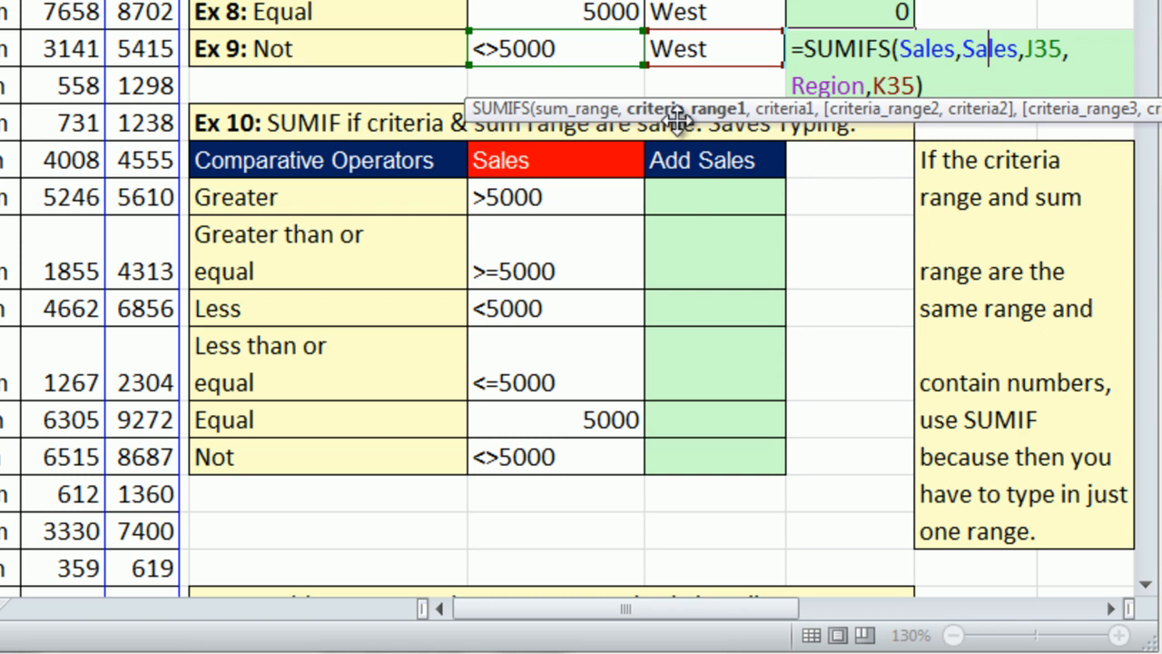
key("ctrl+Return")
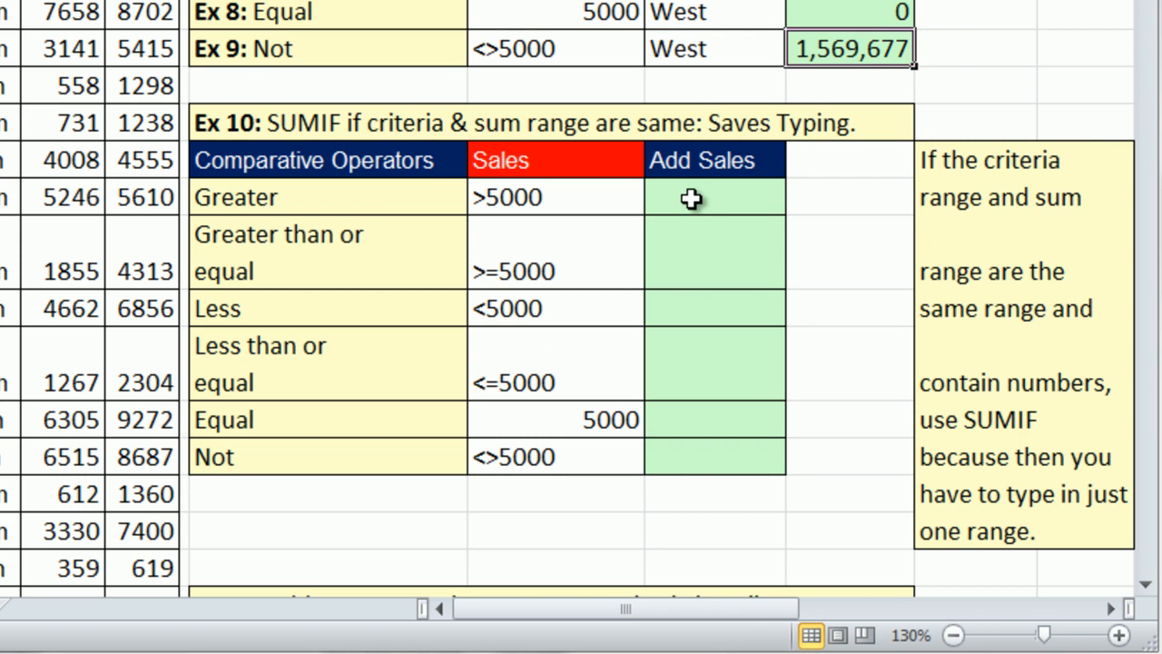
Step: Enter =SUMIF(Sales,J39) in the Ex 10 Greater row and copy it down through the Not row
left_click(691, 198)
type("=sumif")
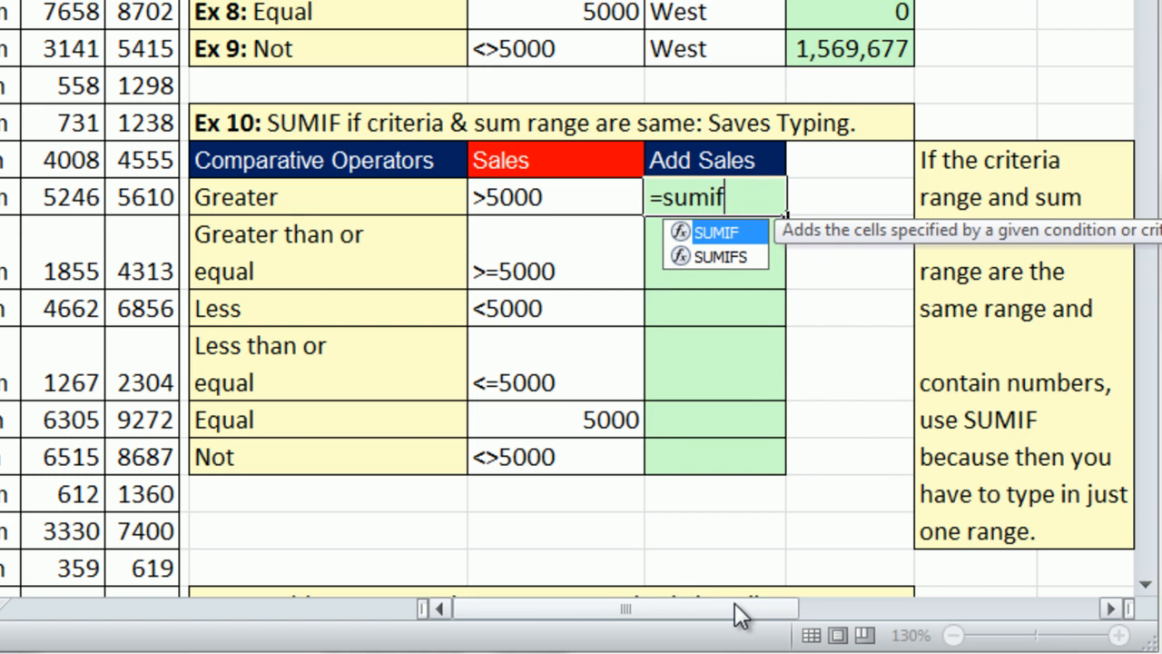
key("Tab")
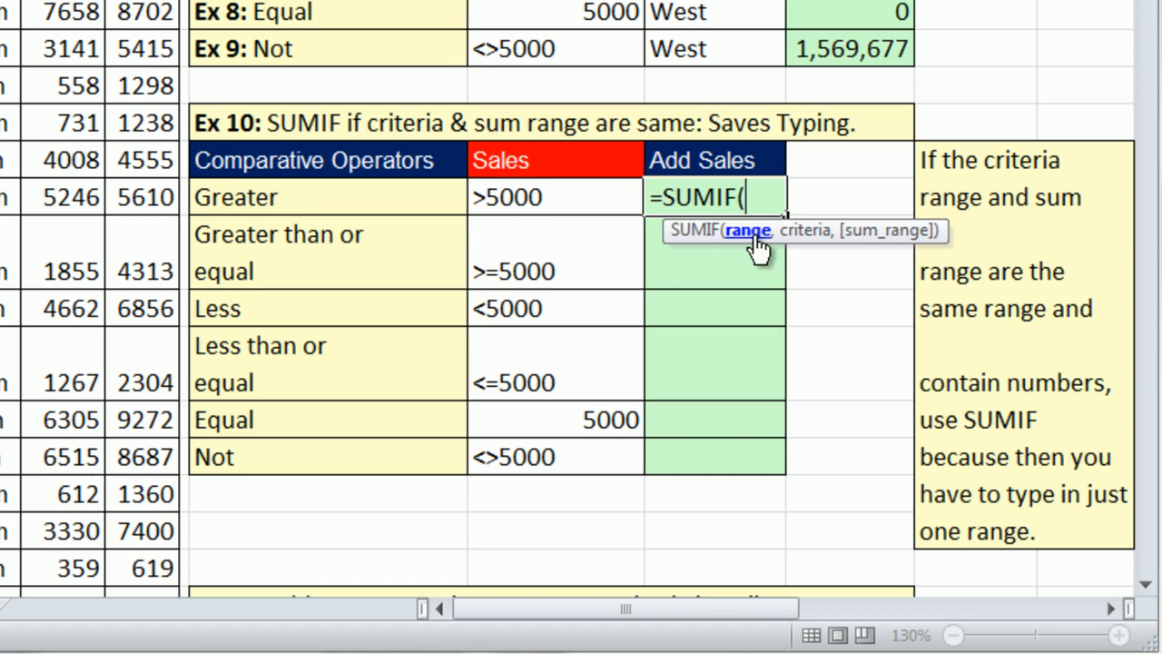
type("s")
key("Tab")
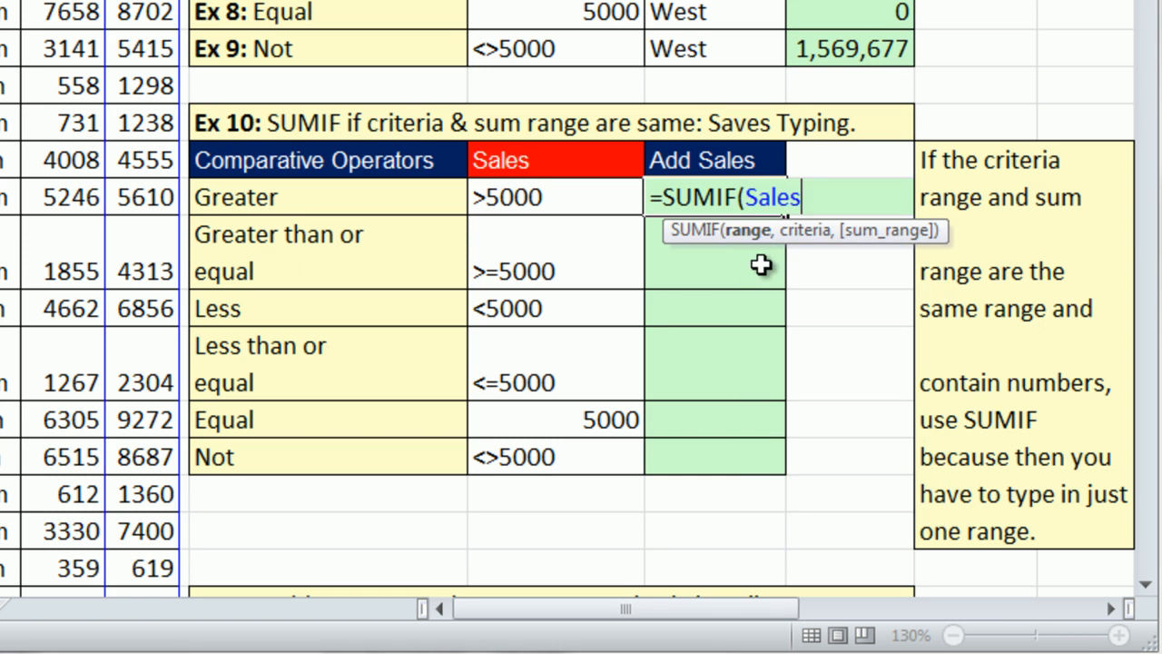
type(",")
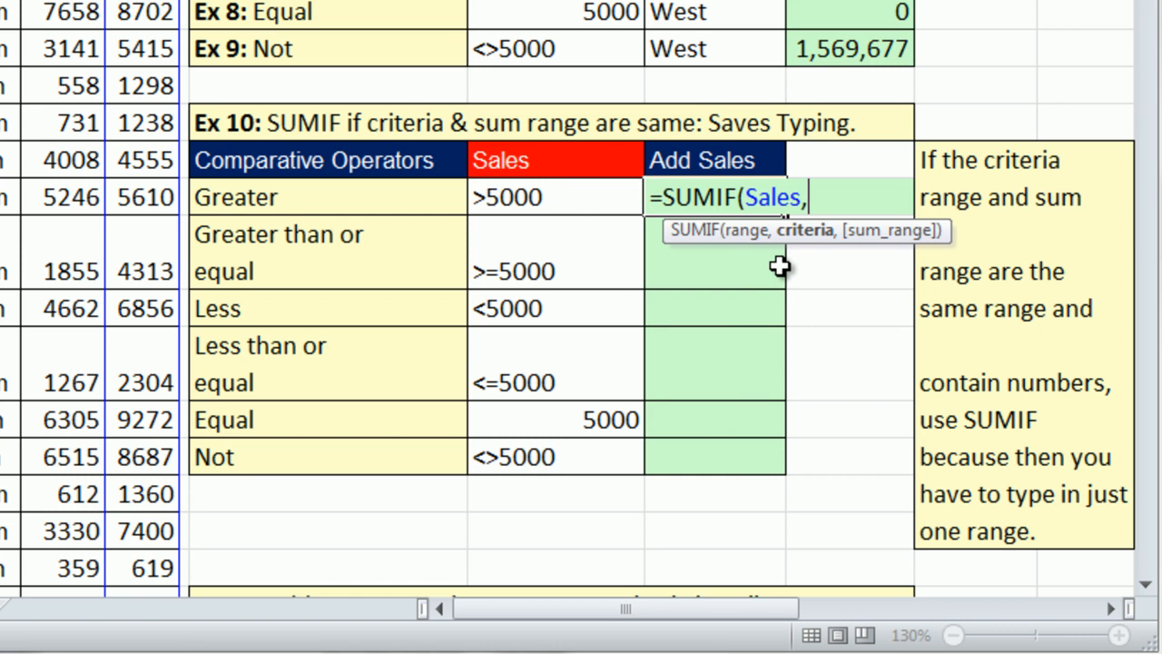
left_click(553, 199)
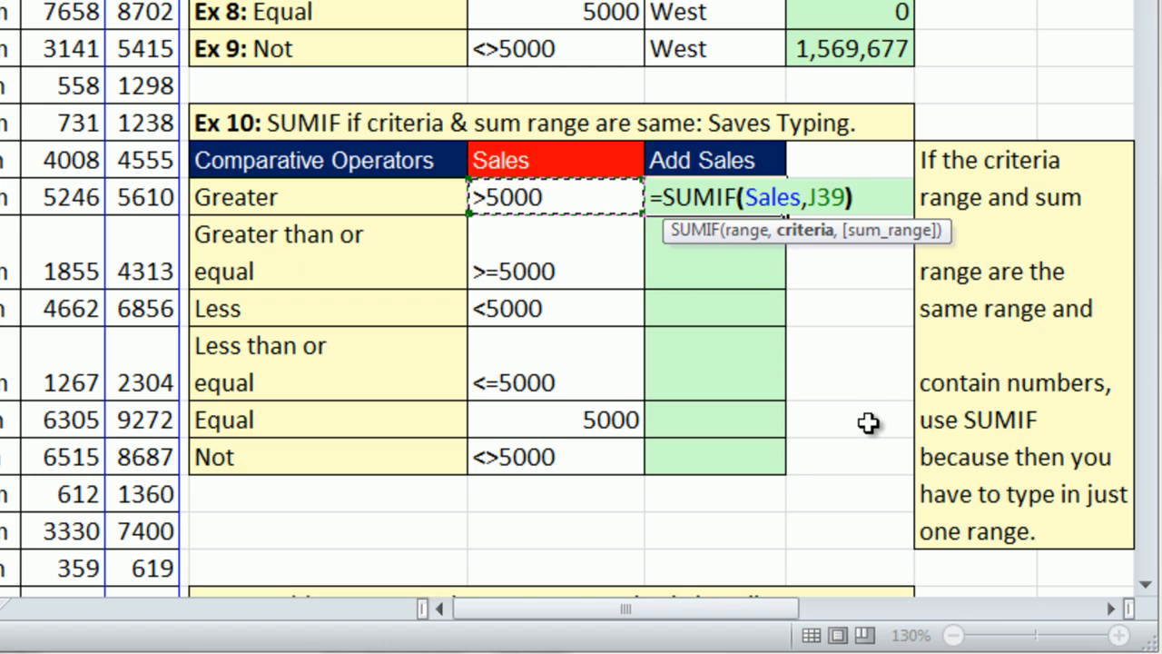
type(")")
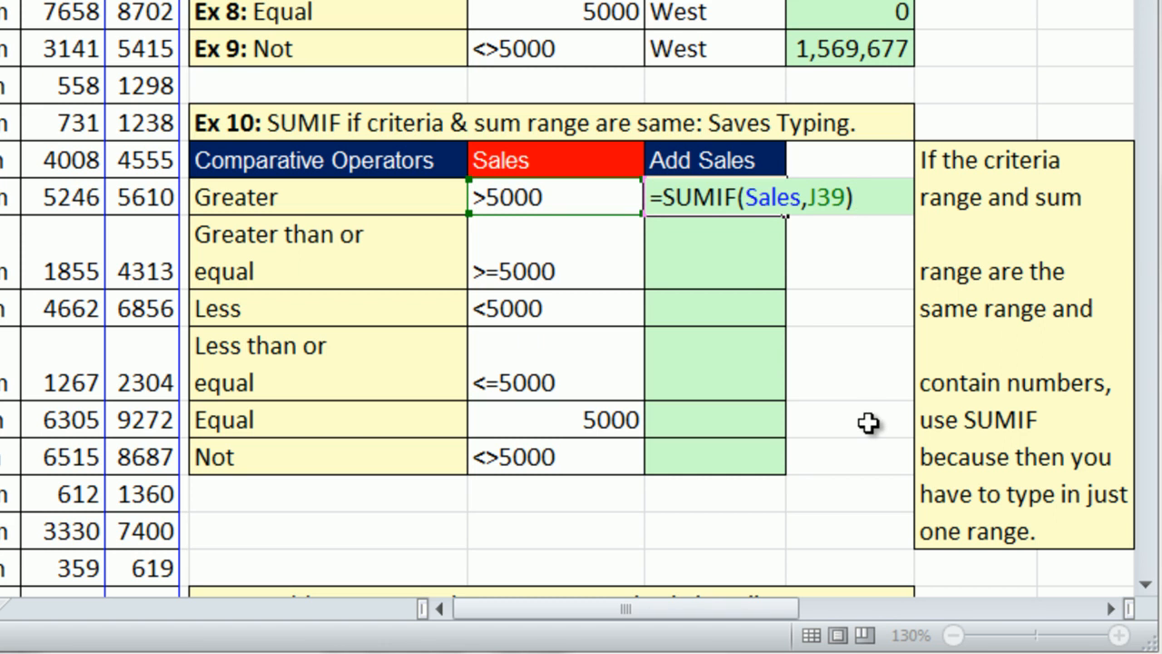
key("ctrl+Return")
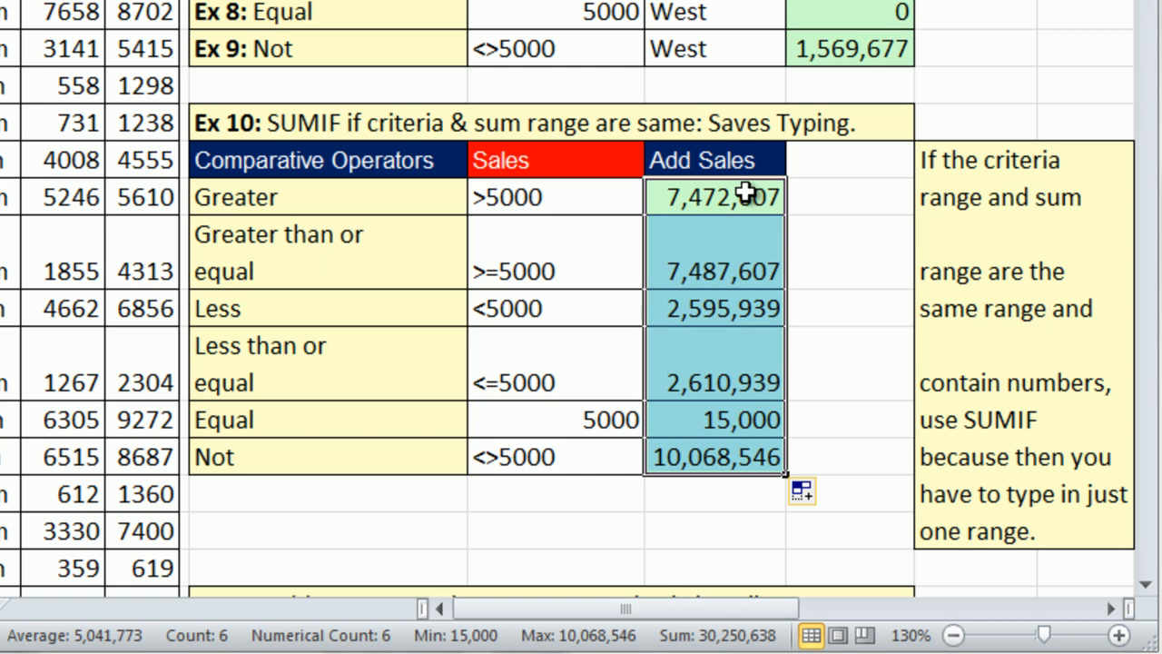
Step: Check the range and criteria references of the copied SUMIF formula in the Ex 10 Not row
left_click(733, 467)
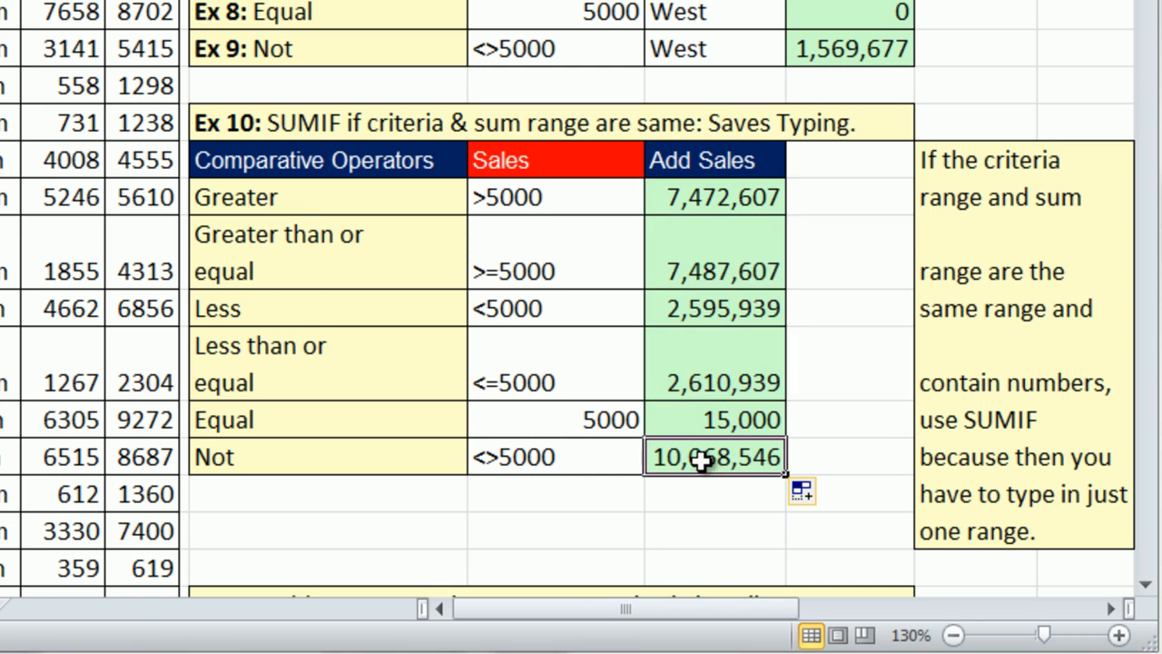
key("F2")
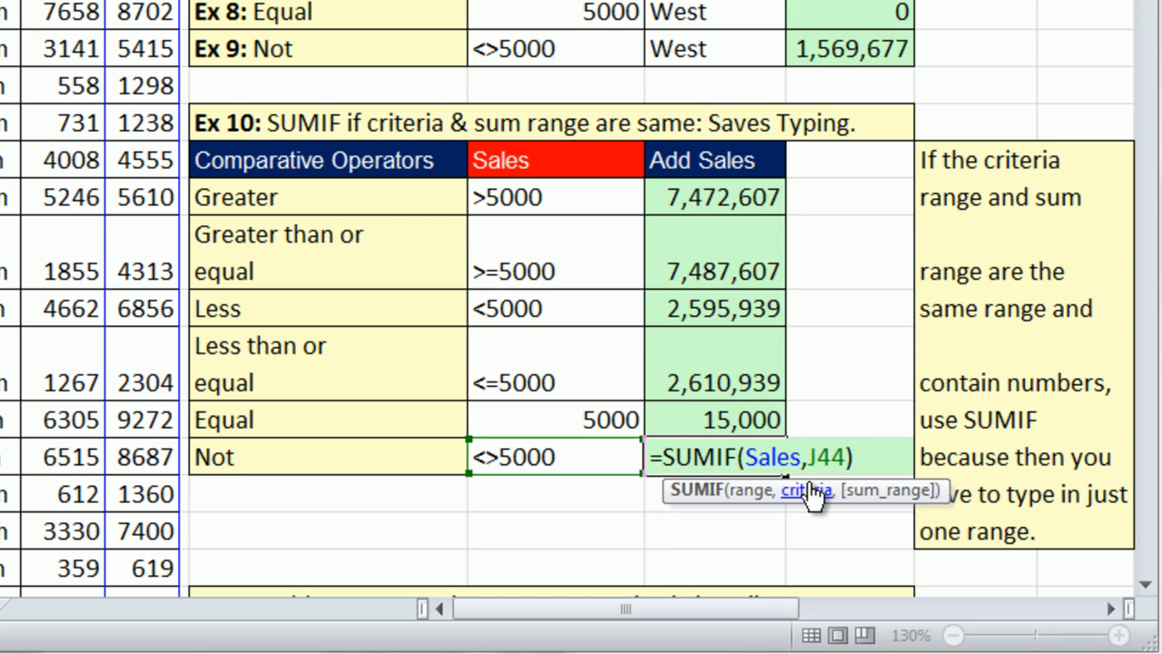
key("ctrl+Return")
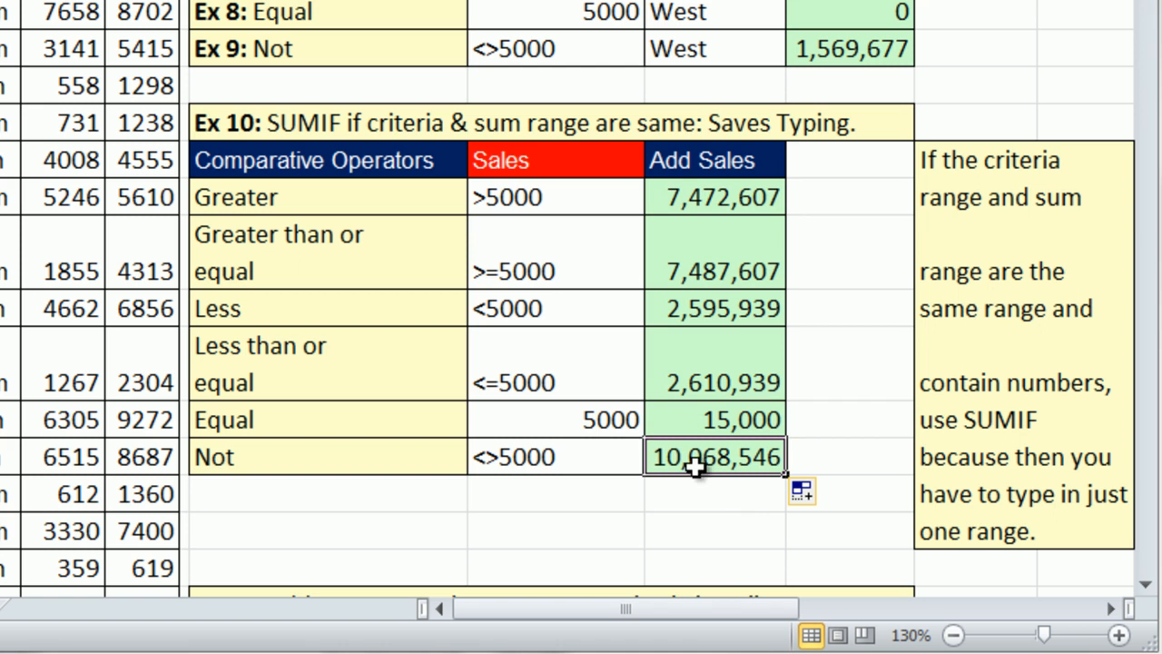
Step: Compare the Ex 11 Sales criteria in J50 with the Ex 12 Sales criteria in J56
left_click(649, 428)
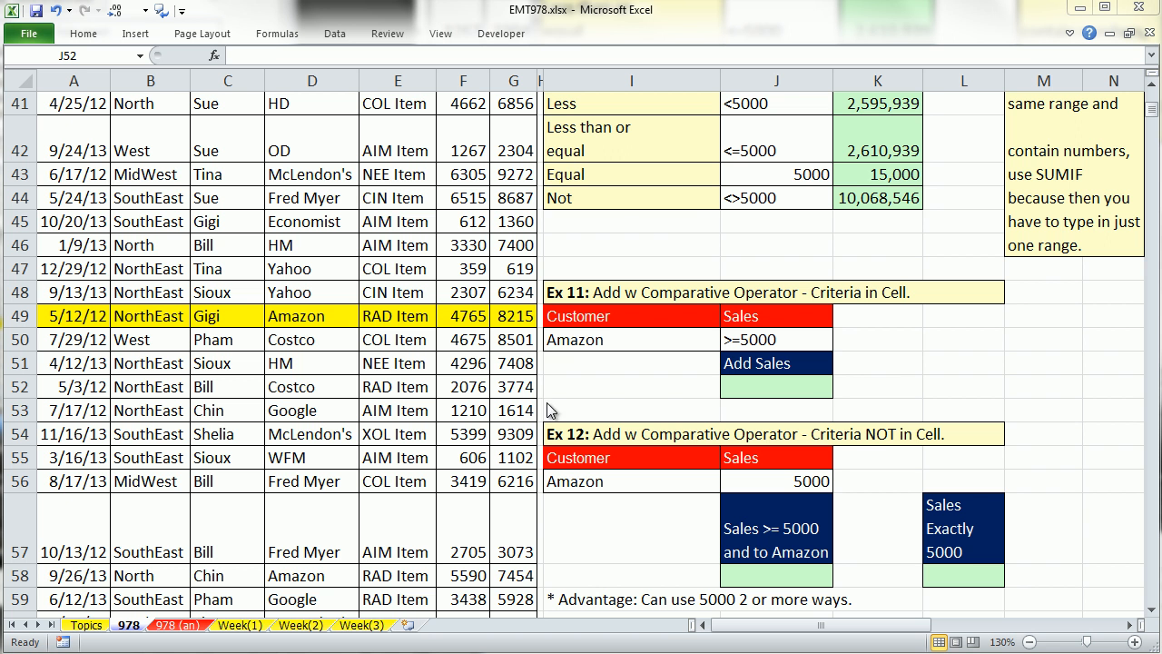
left_click(804, 394)
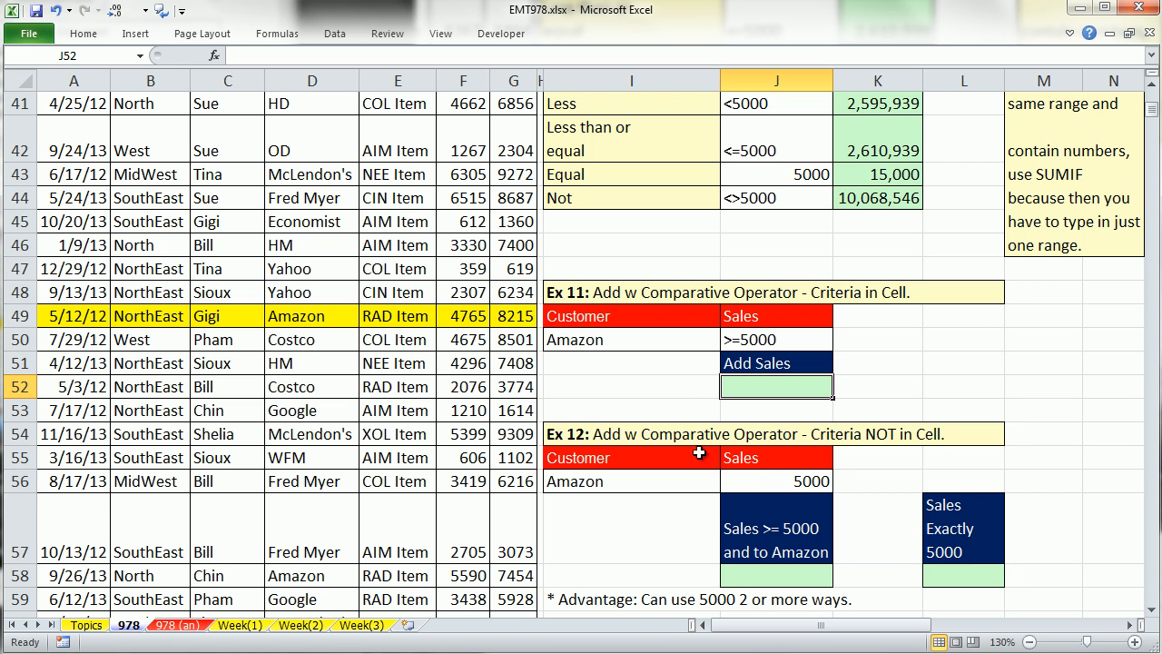
left_click(782, 481)
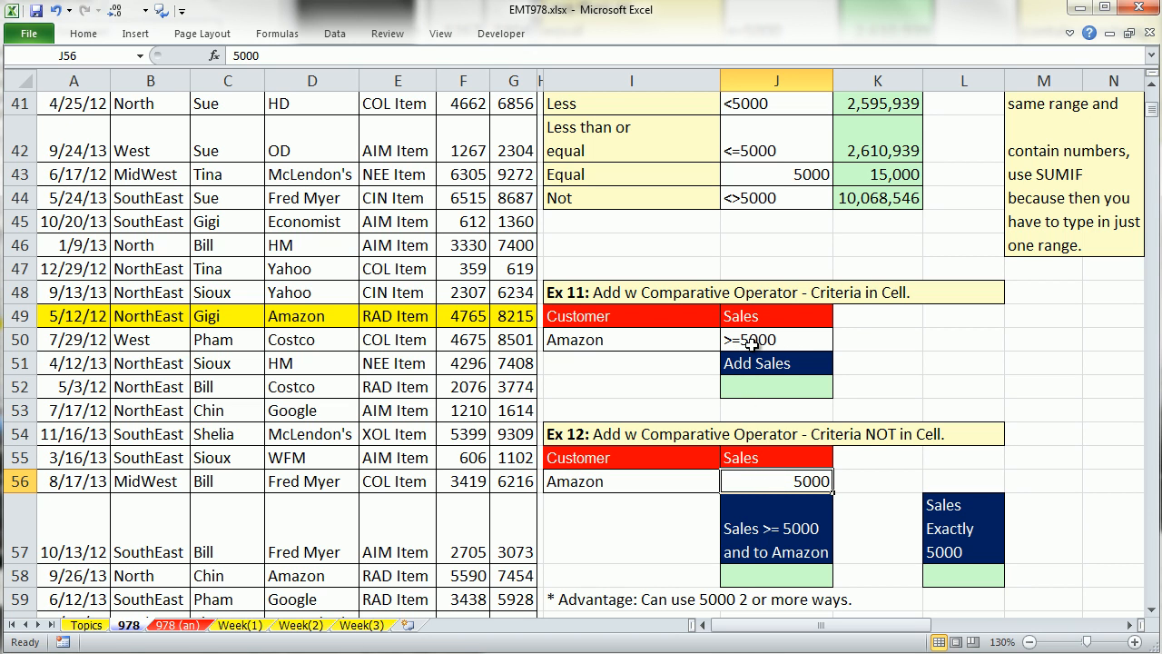
left_click(779, 389)
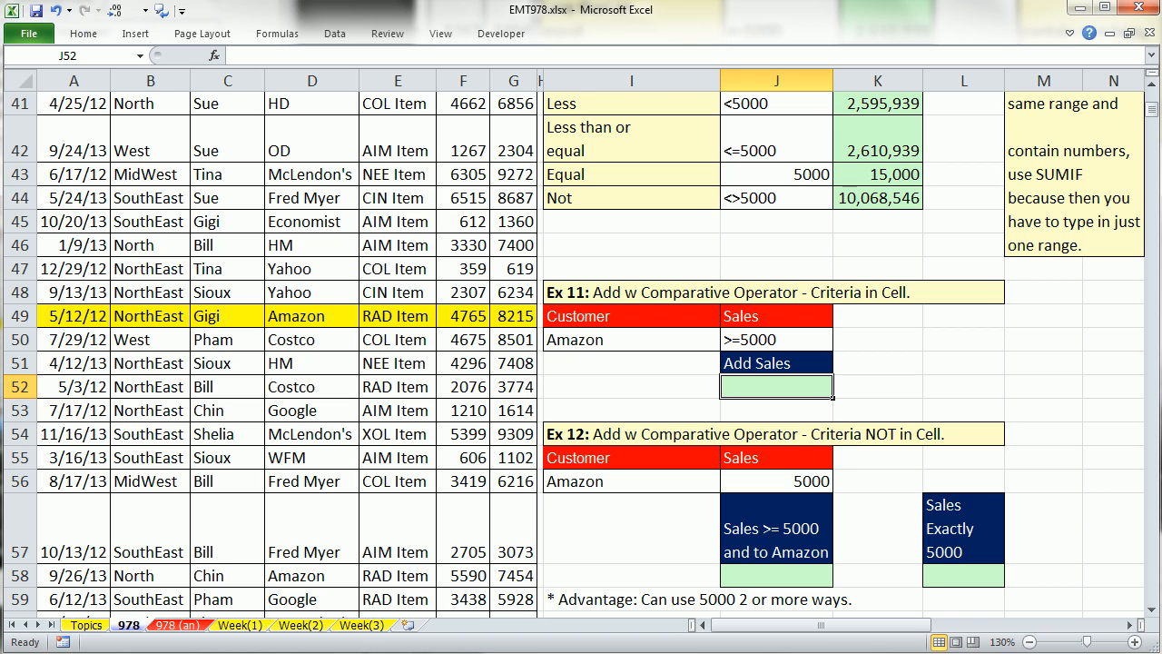
key("F2")
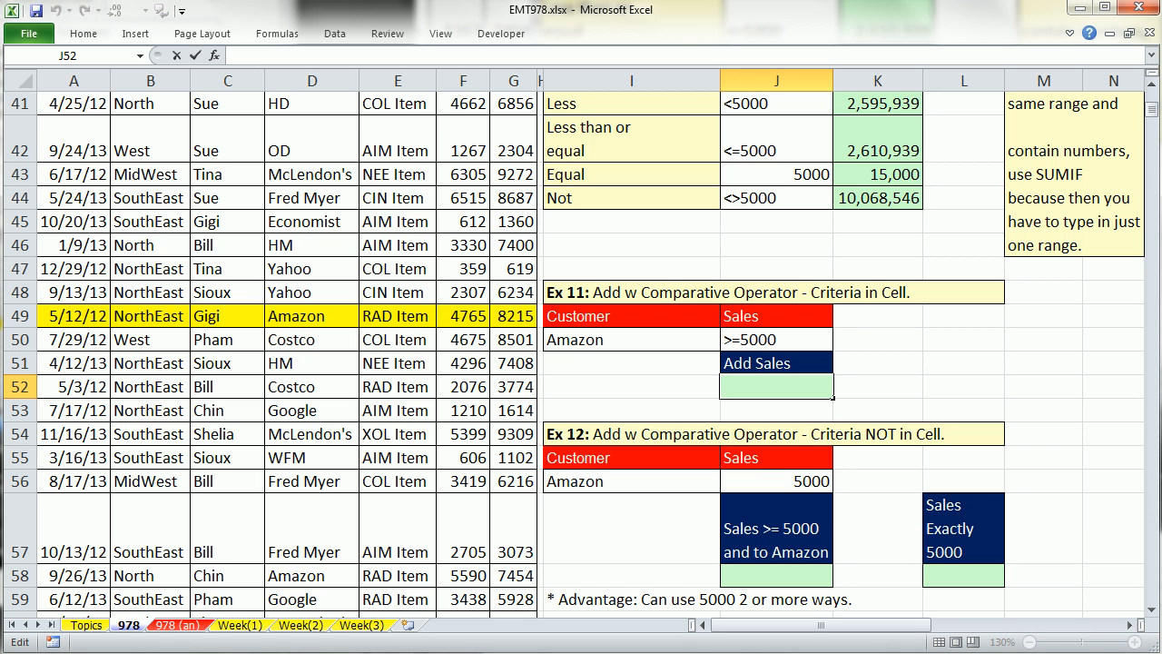
key("Escape")
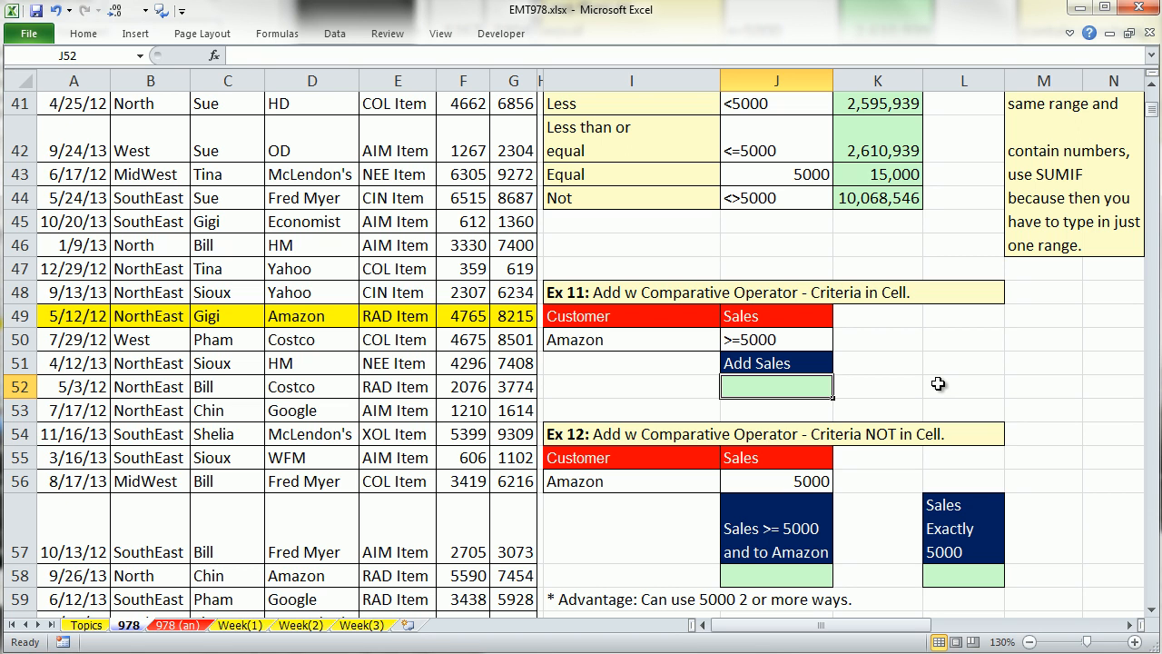
Step: Start a SUMIFS formula in the Ex 11 Add Sales cell J52 with the defined name Sales as sum range
type("=su")
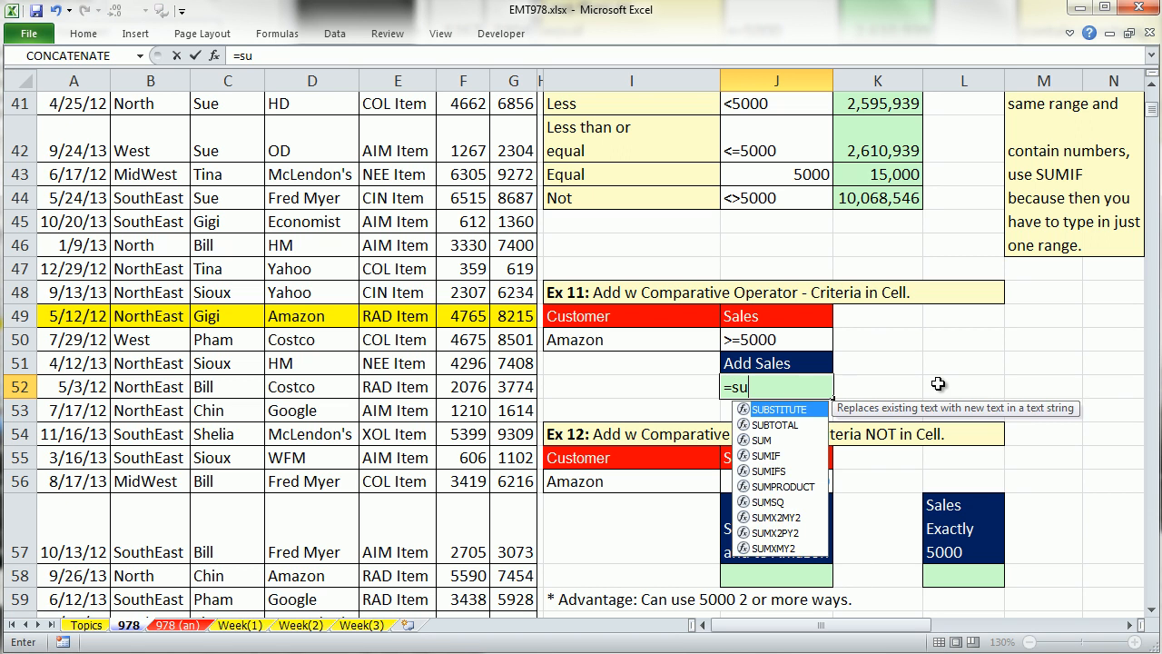
type("mifs")
key("Tab")
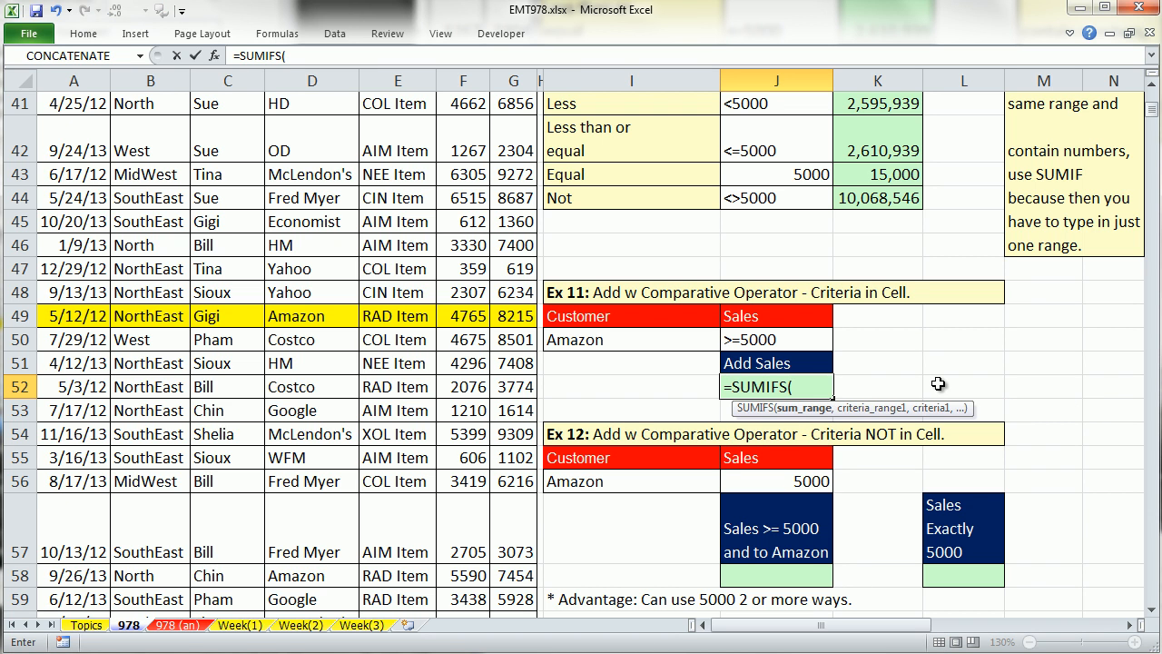
type("S")
key("Tab")
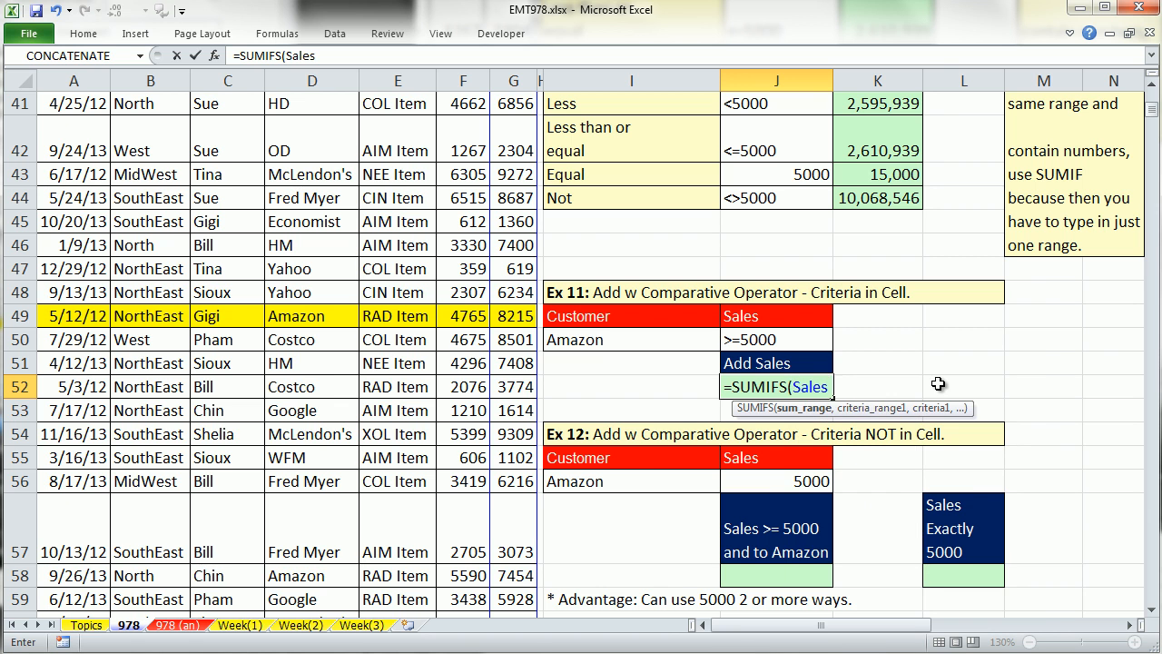
type(",")
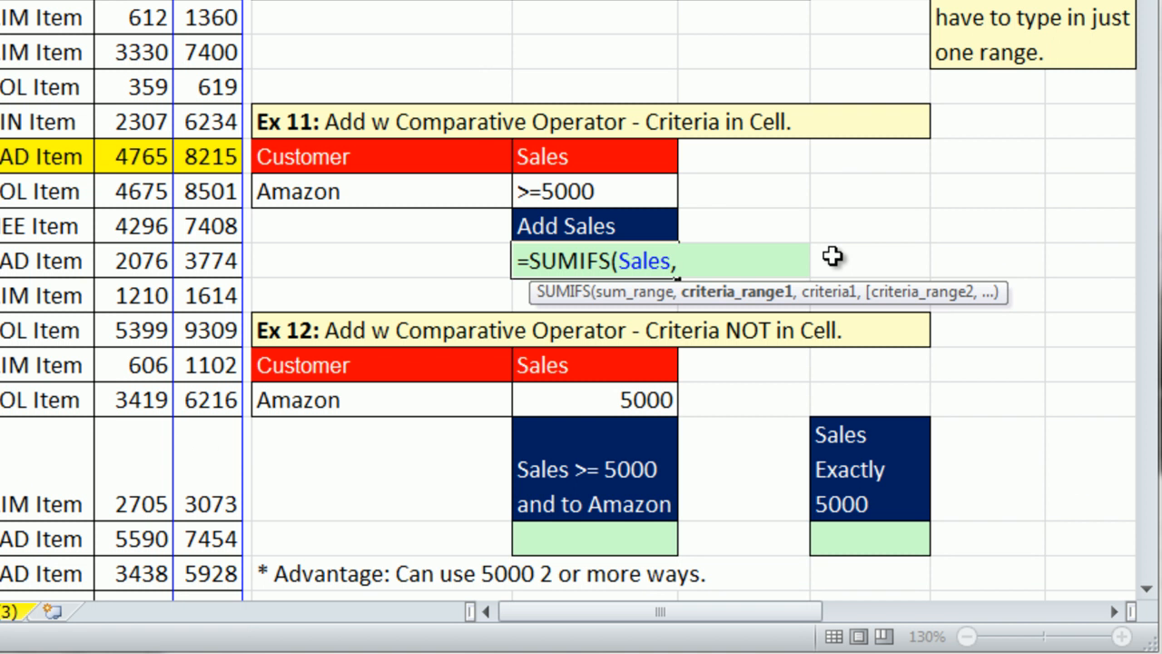
Step: Add the Customer name as the first criteria range, with cell I50 (Amazon) as its criterion
left_click_drag(683, 261, 484, 258)
left_click(700, 250)
type("cus")
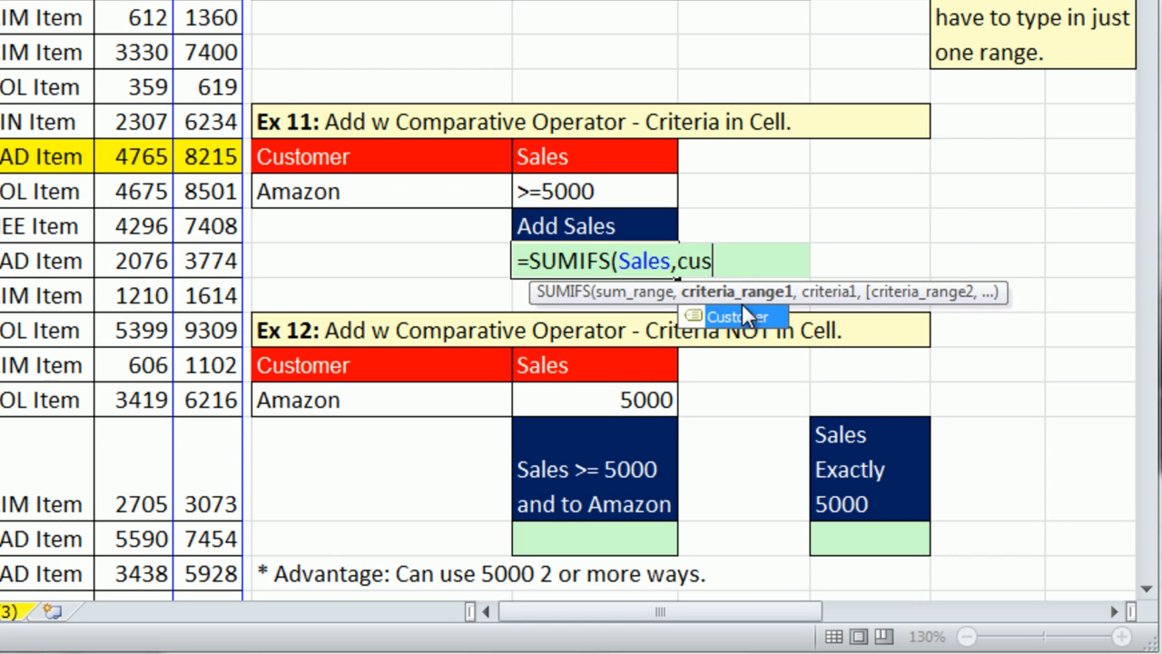
key("Tab")
type(",")
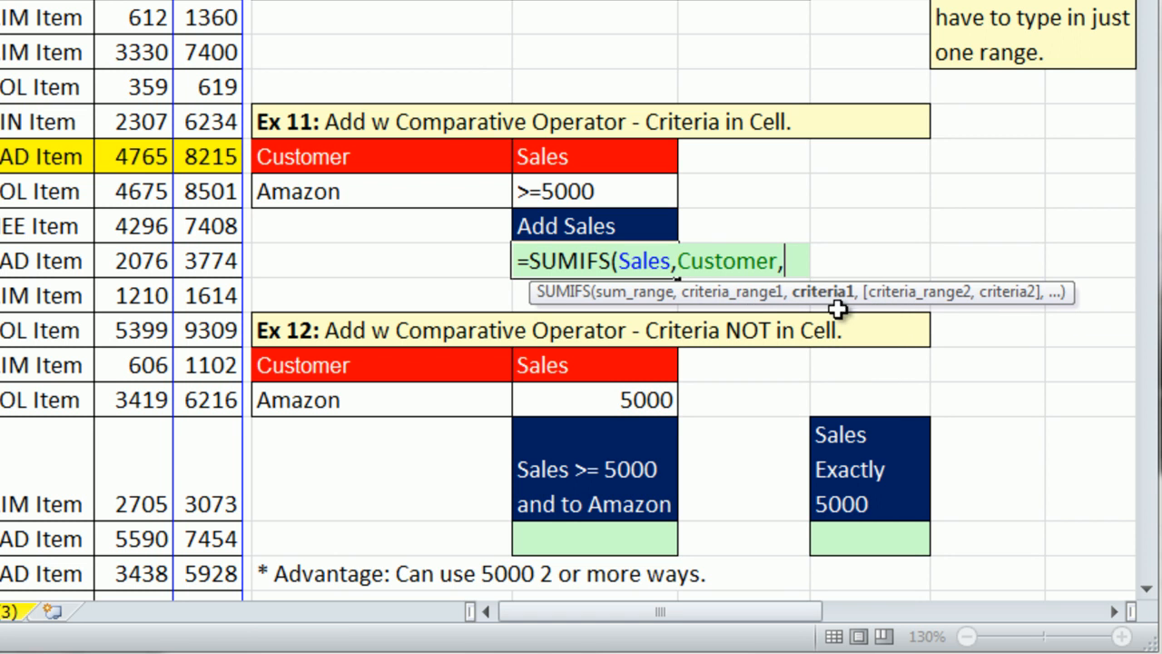
left_click(417, 189)
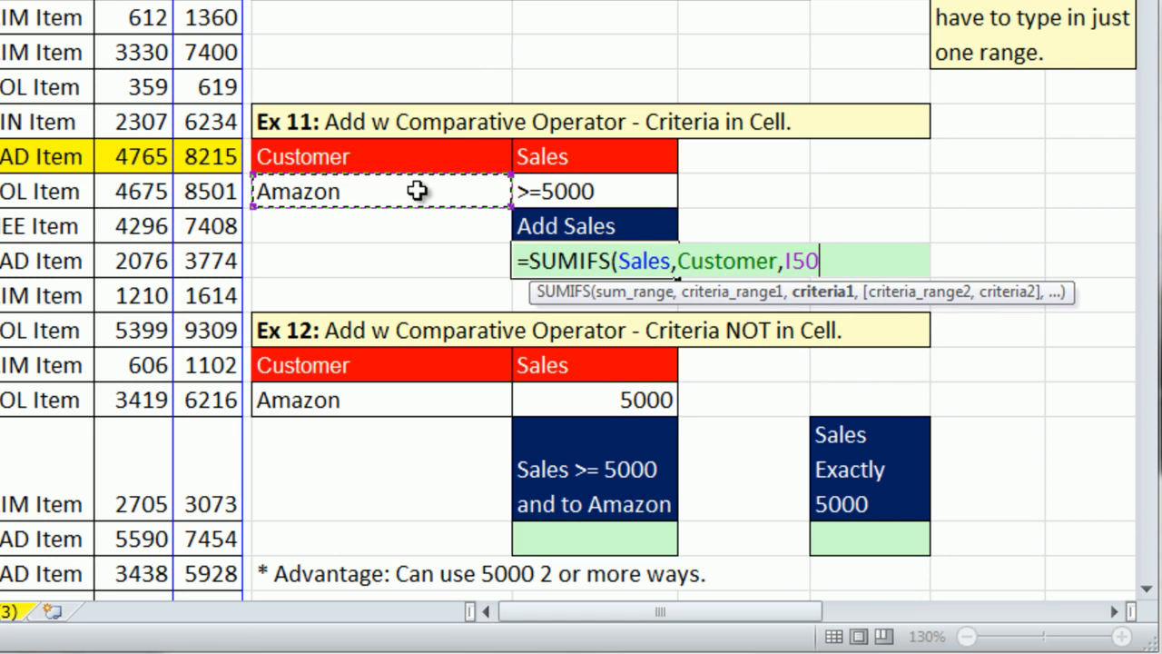
type(",")
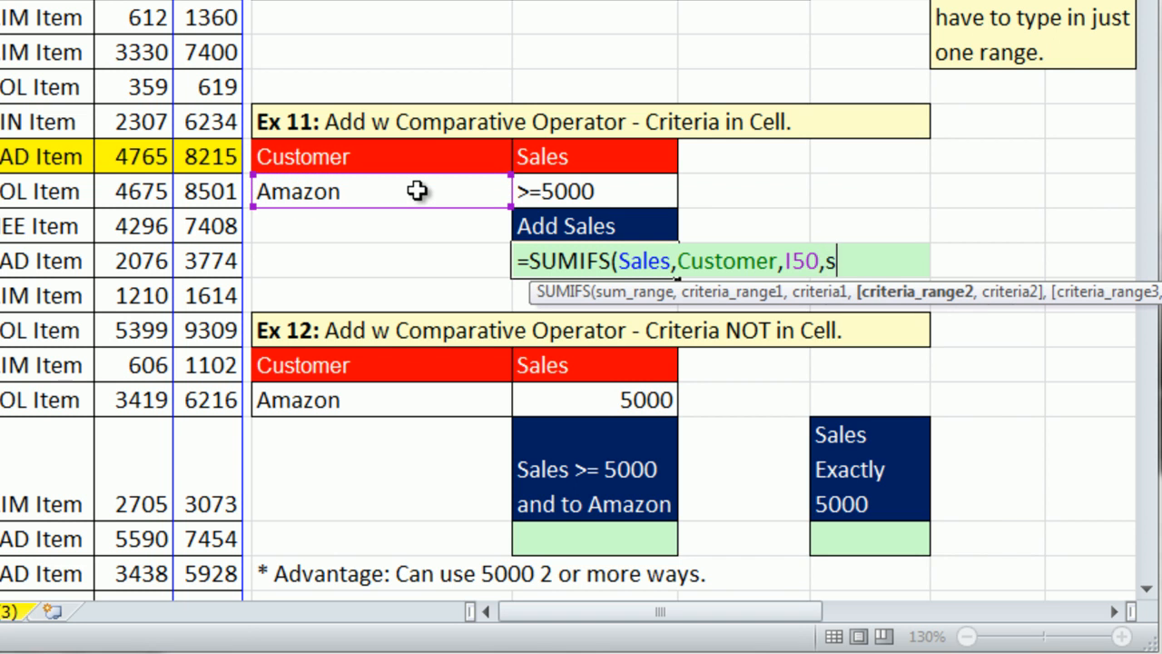
Step: Add the defined name Sales as second criteria range with J50 as its criterion, and enter the Ex 11 SUMIFS formula
type("s")
key("Tab")
type(",")
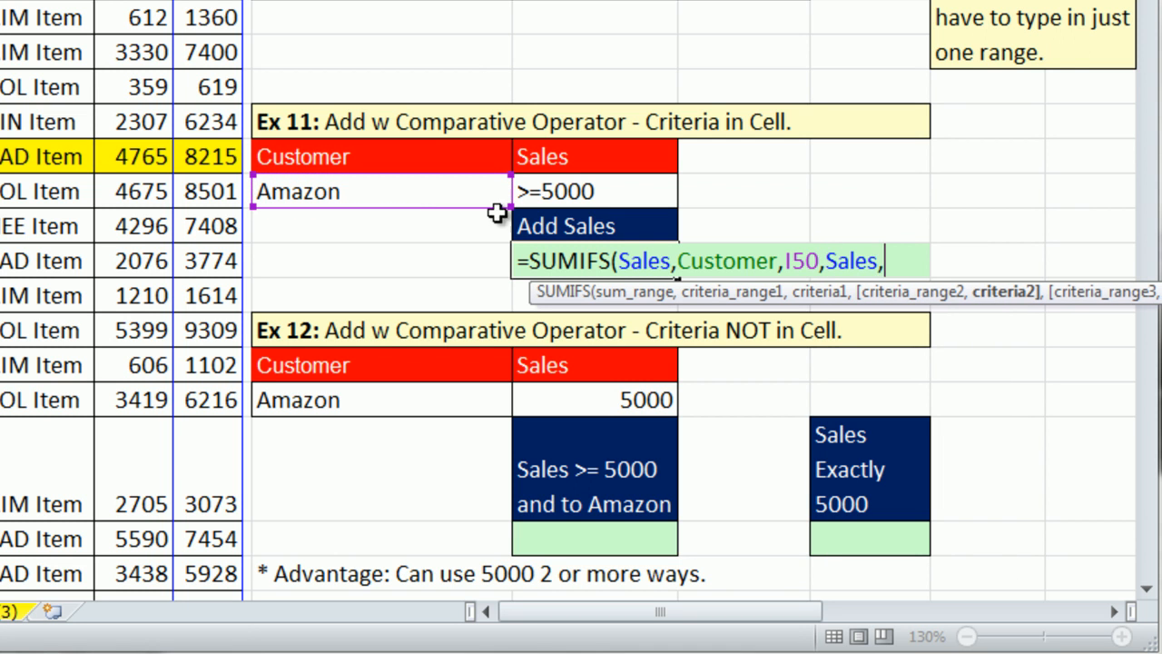
left_click(625, 192)
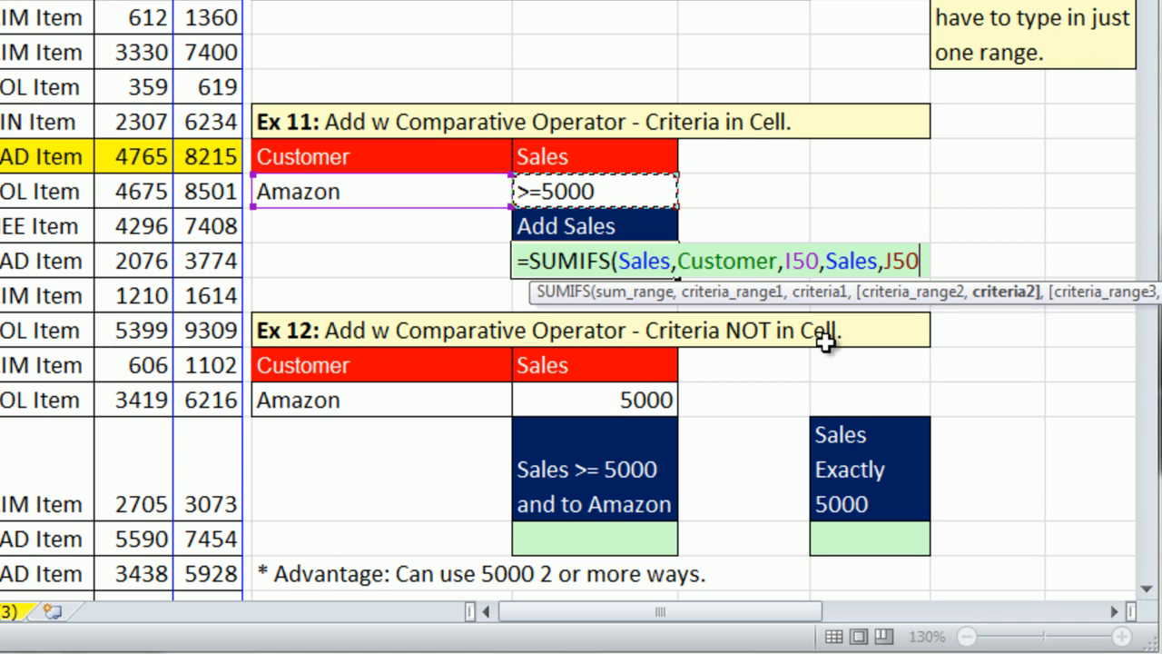
type(")")
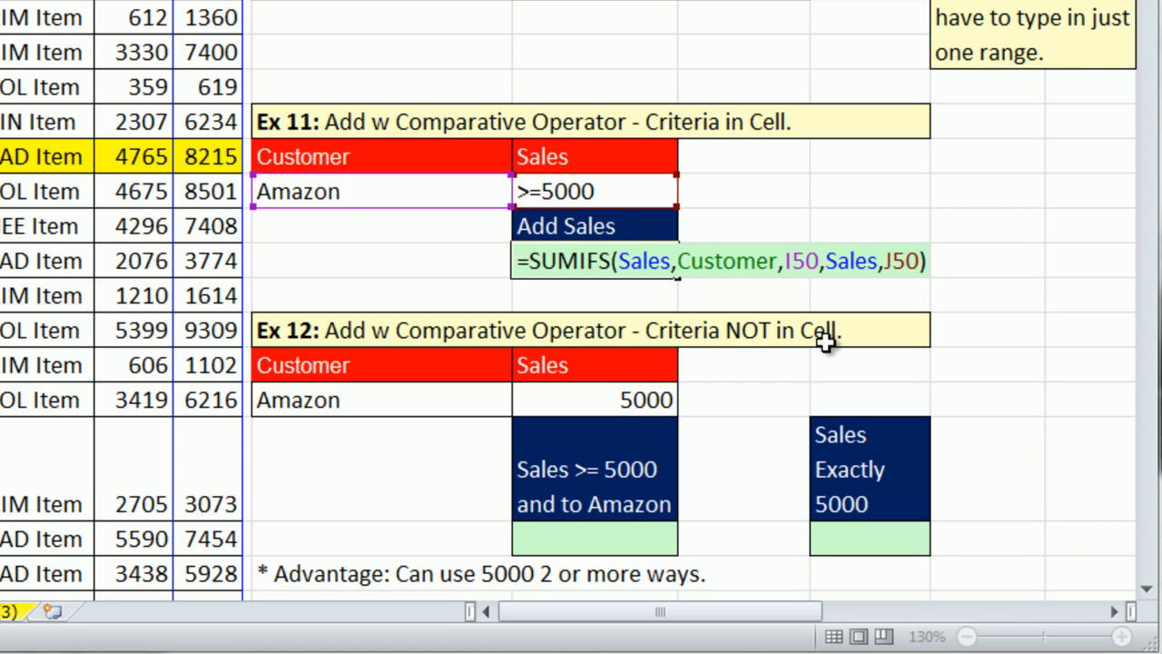
key("ctrl+Return")
Step: Change the Ex 11 Sales criterion in J50 to <=5000
left_click(535, 195)
double_click(536, 195)
left_click_drag(540, 193, 518, 194)
type("<")
key("ctrl+Return")
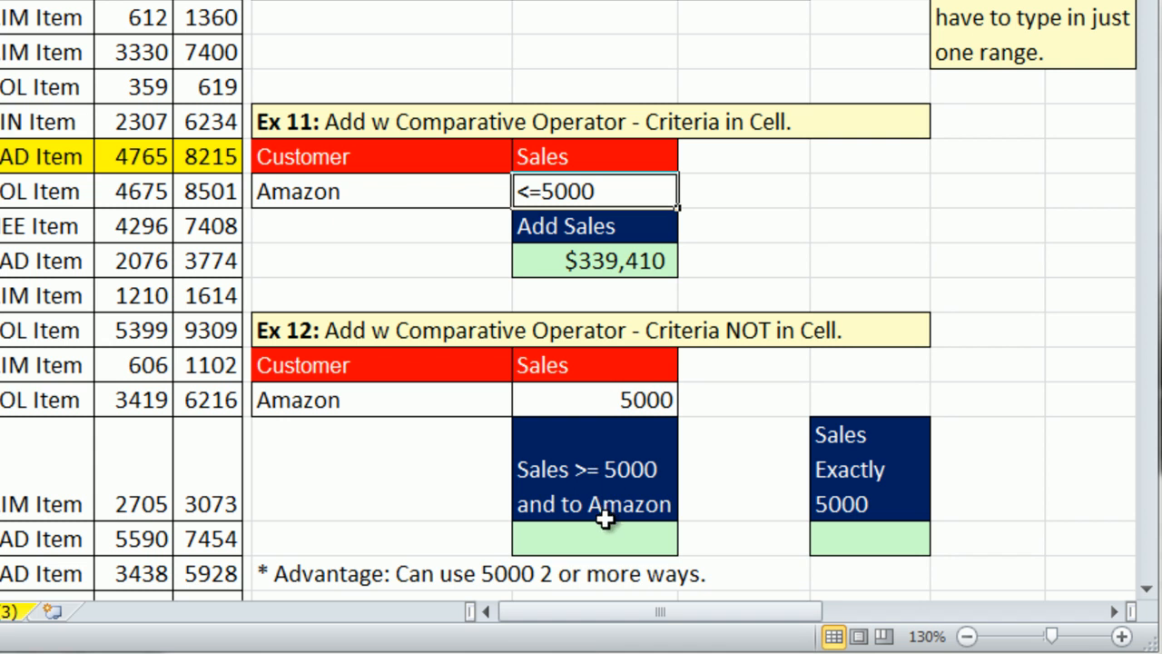
Step: Examine the Ex 12 Sales criterion in J56 and the two result cells for Sales >= 5000 and Sales Exactly 5000
left_click(633, 398)
left_click(1147, 590)
left_click(1146, 590)
left_click(1146, 590)
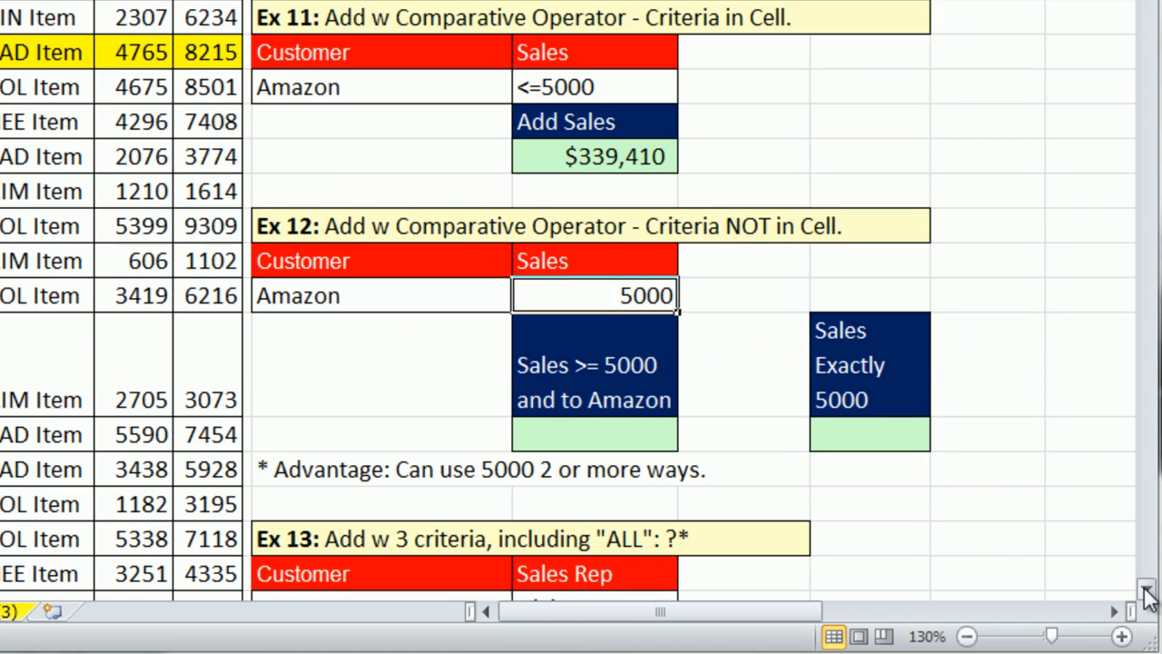
left_click(1146, 590)
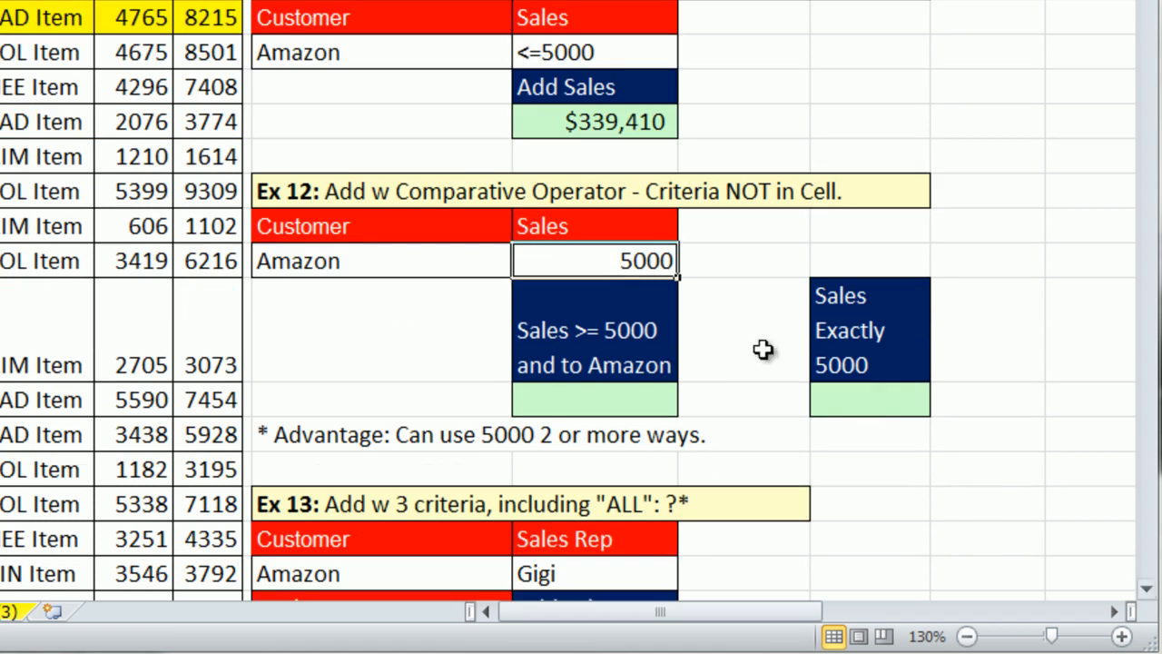
left_click(638, 404)
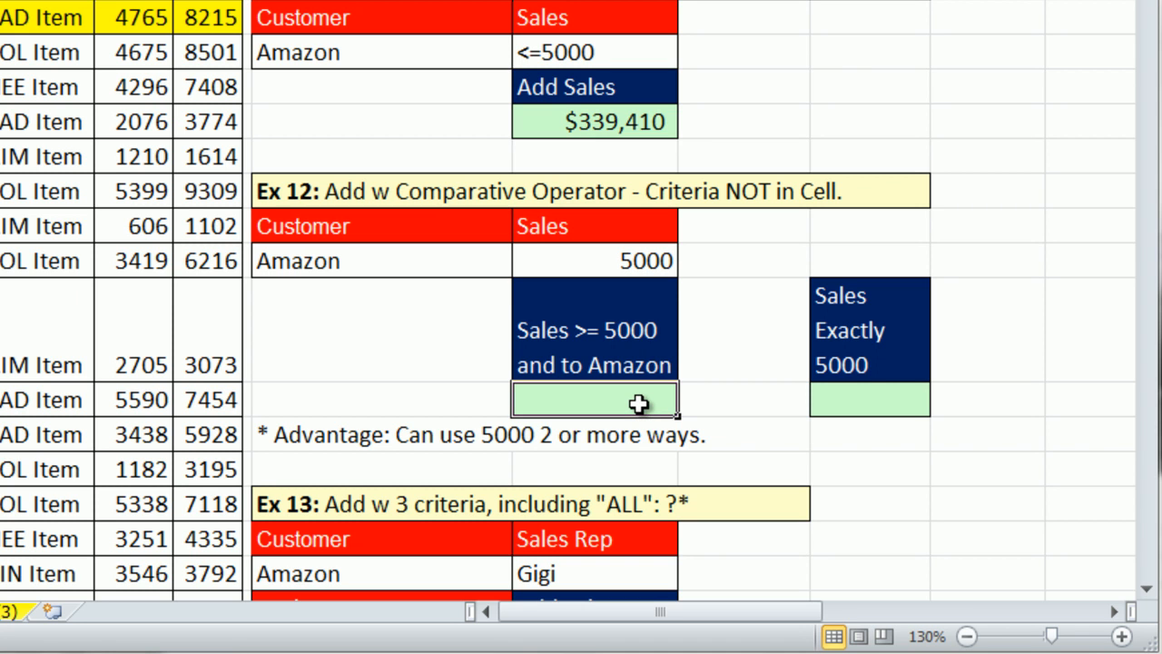
left_click(886, 400)
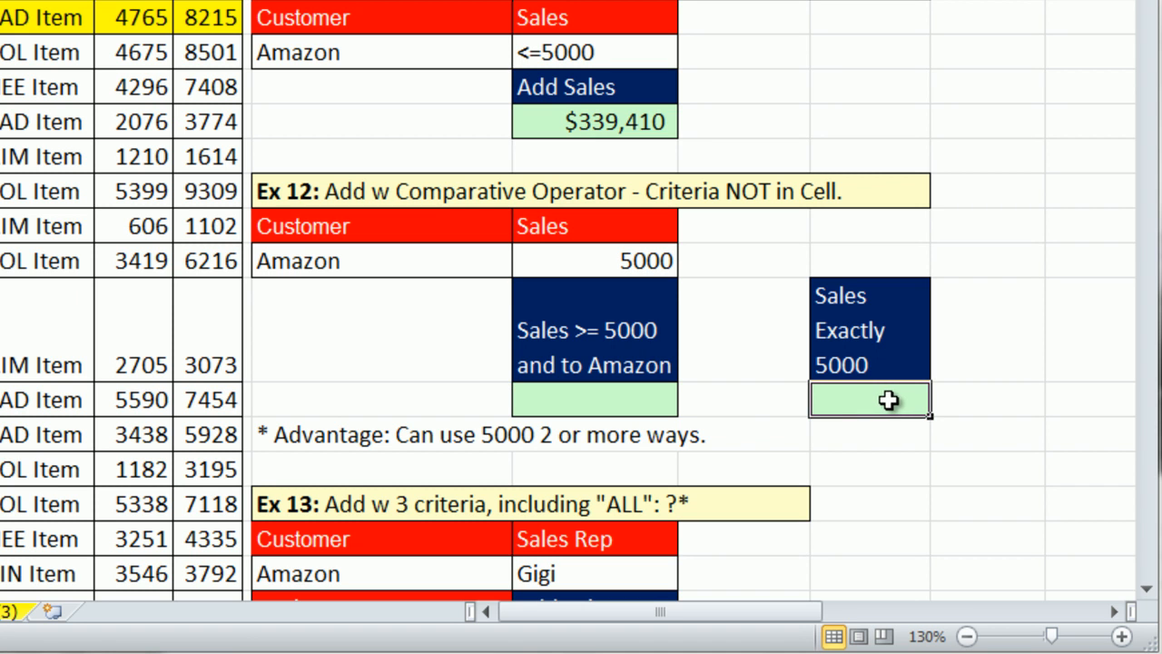
left_click(640, 268)
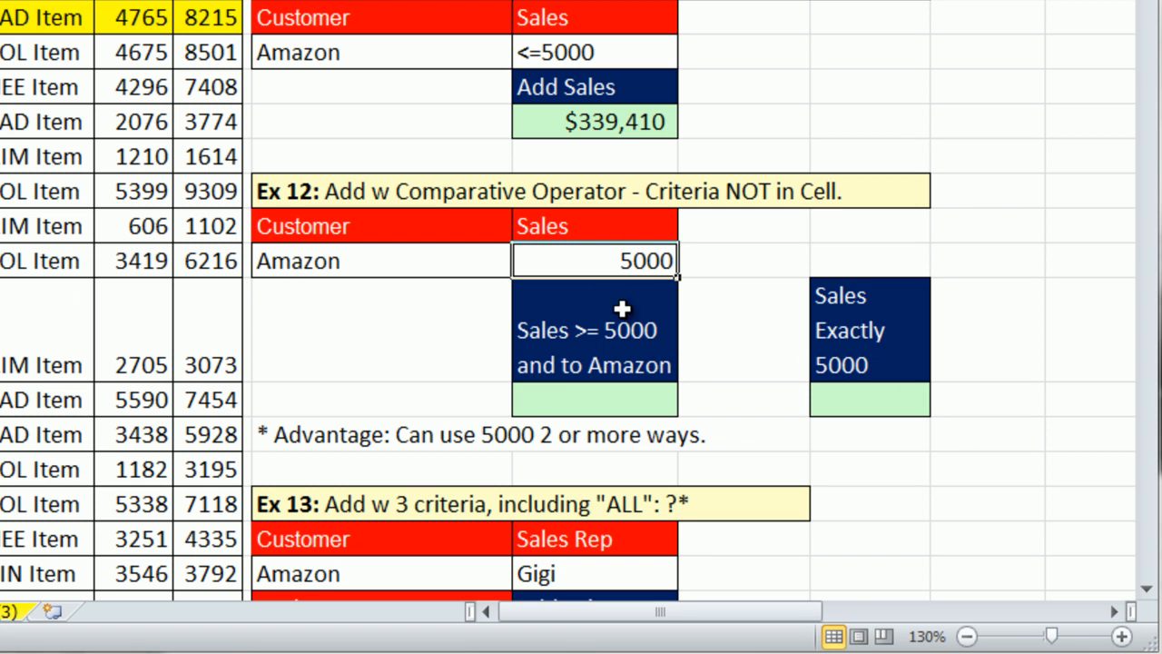
left_click(595, 396)
double_click(551, 397)
type("=SUMIFS(Sales,")
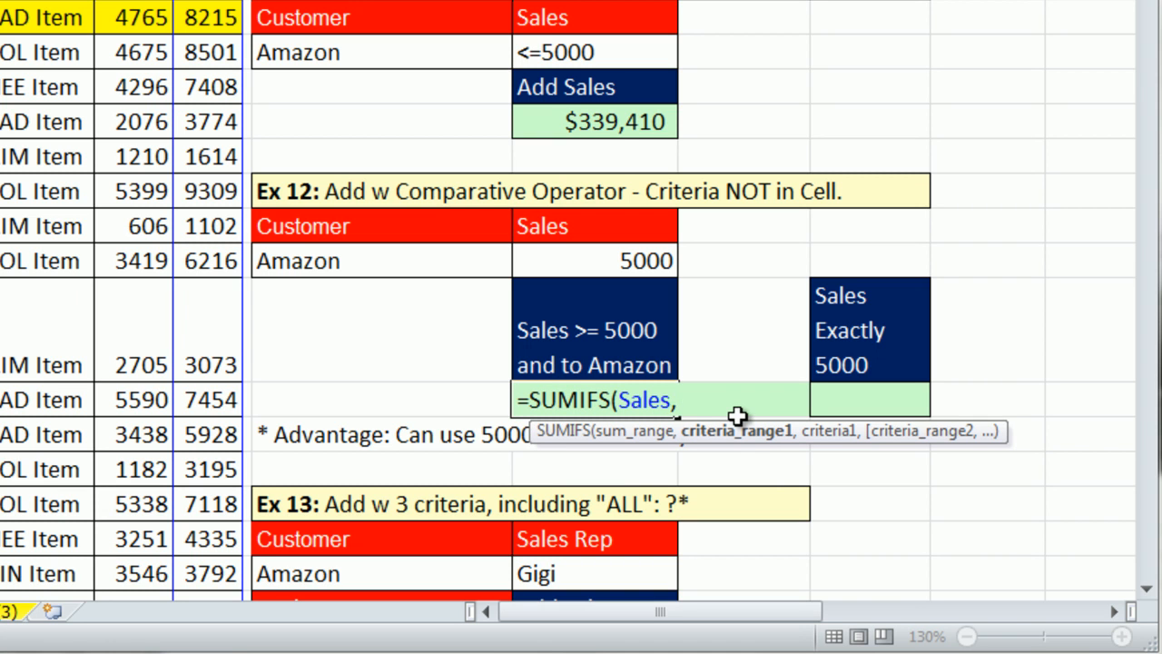
key("Escape")
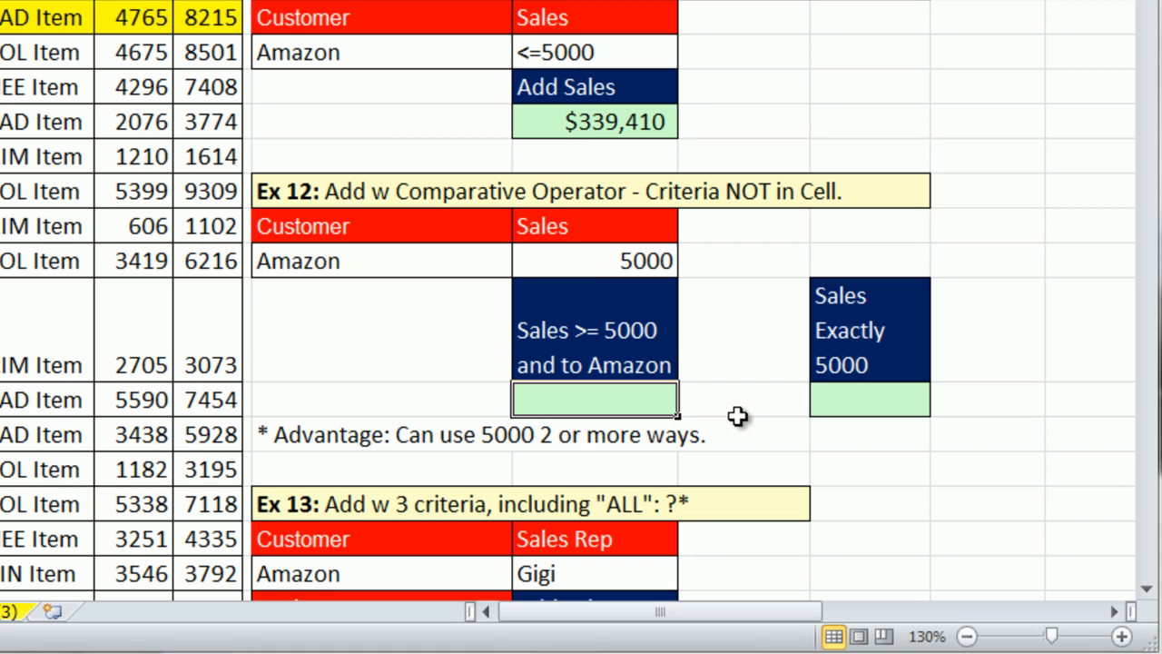
Step: Copy the Ex 11 Add Sales SUMIFS formula into the Ex 12 result cell below "Sales >= 5000 and to Amazon"
double_click(588, 123)
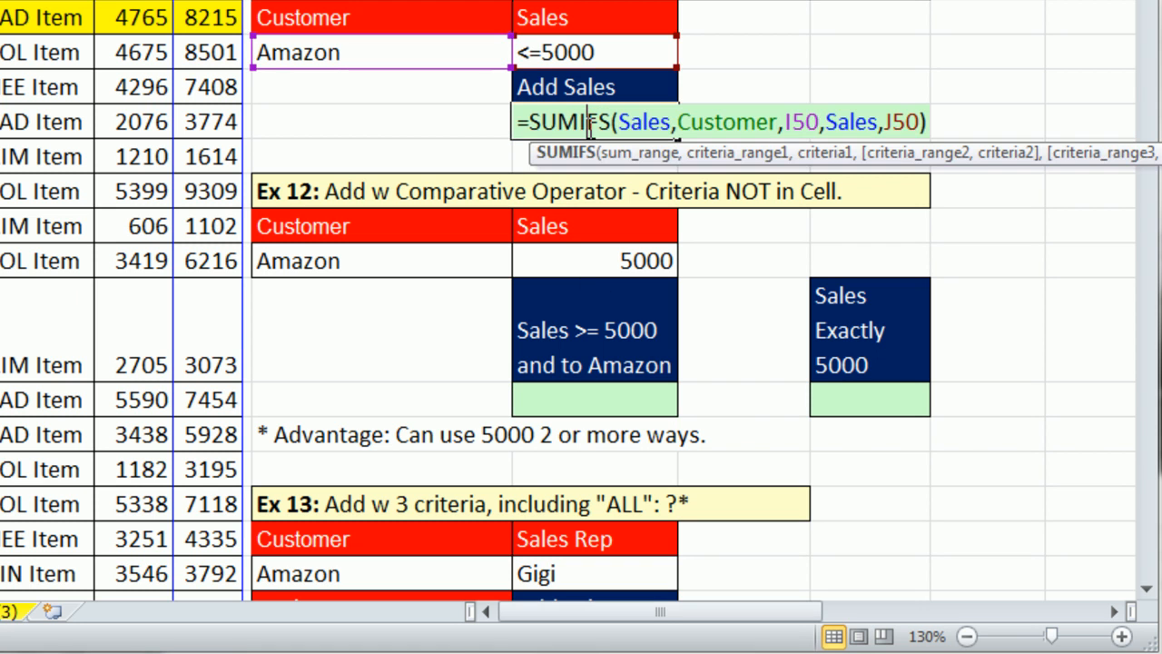
left_click(518, 122)
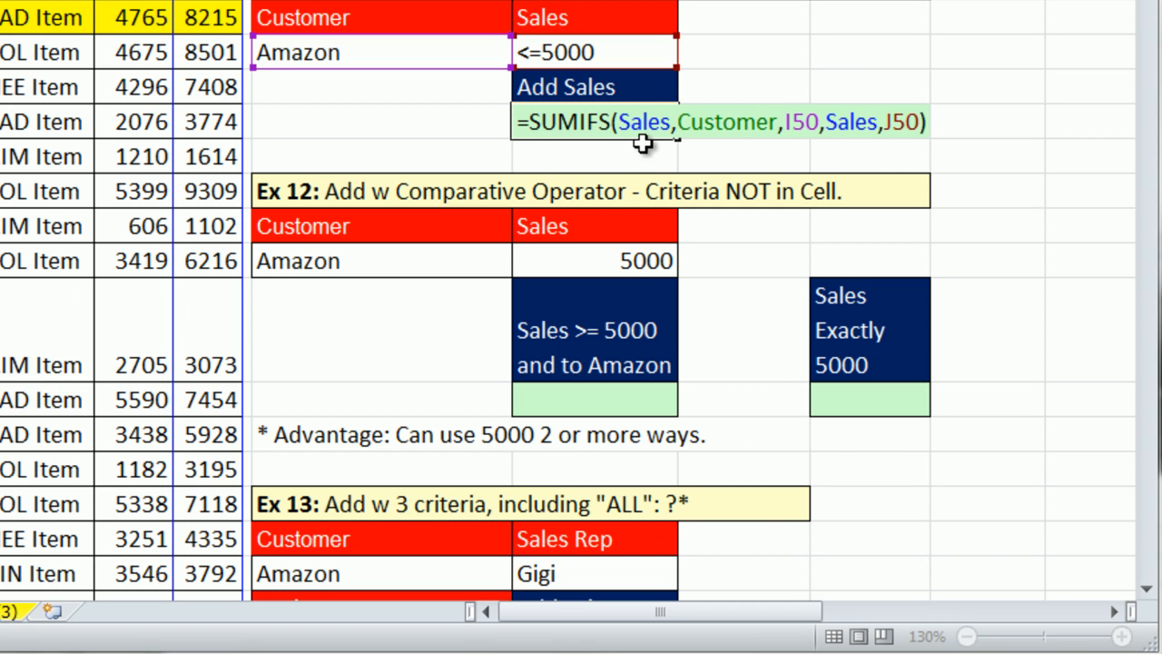
key("ctrl+Return")
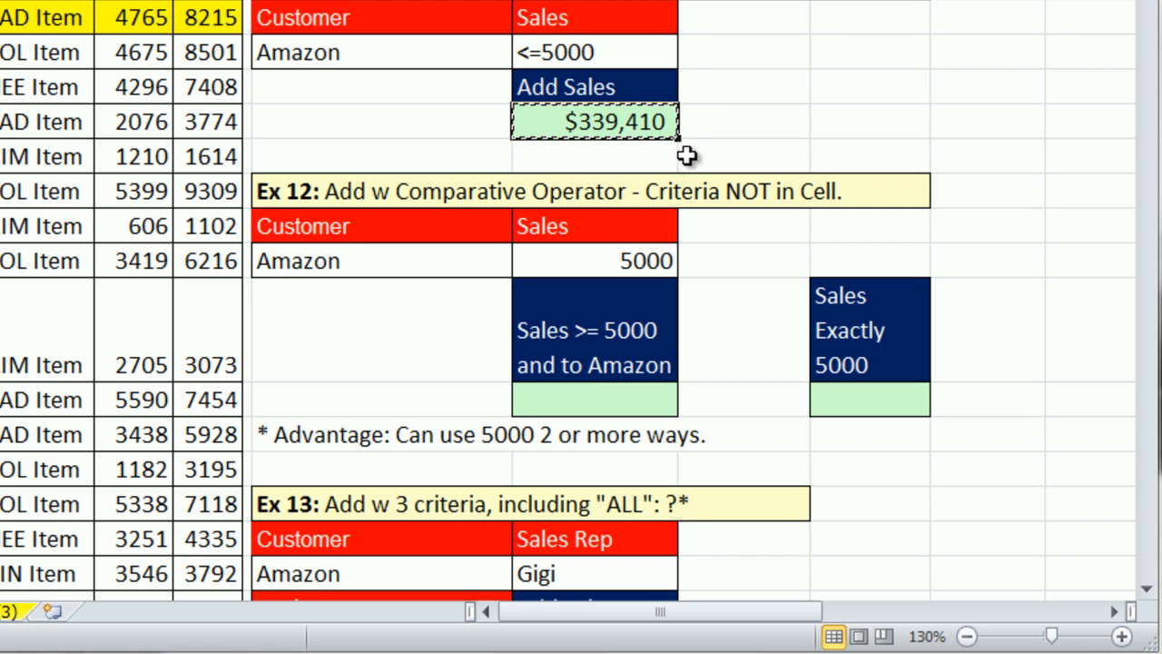
key("ctrl+c")
left_click(590, 397)
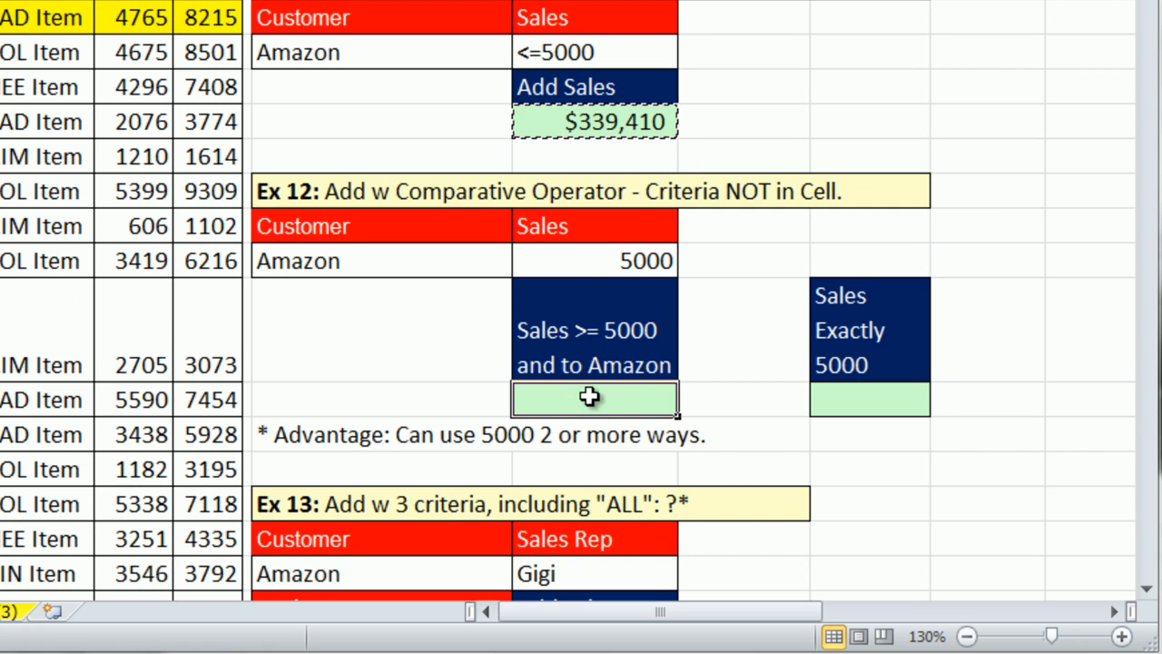
key("ctrl+v")
Step: Join the comparative operator ">=" to J56 with an ampersand as the second criterion in the Ex 12 SUMIFS formula
double_click(626, 403)
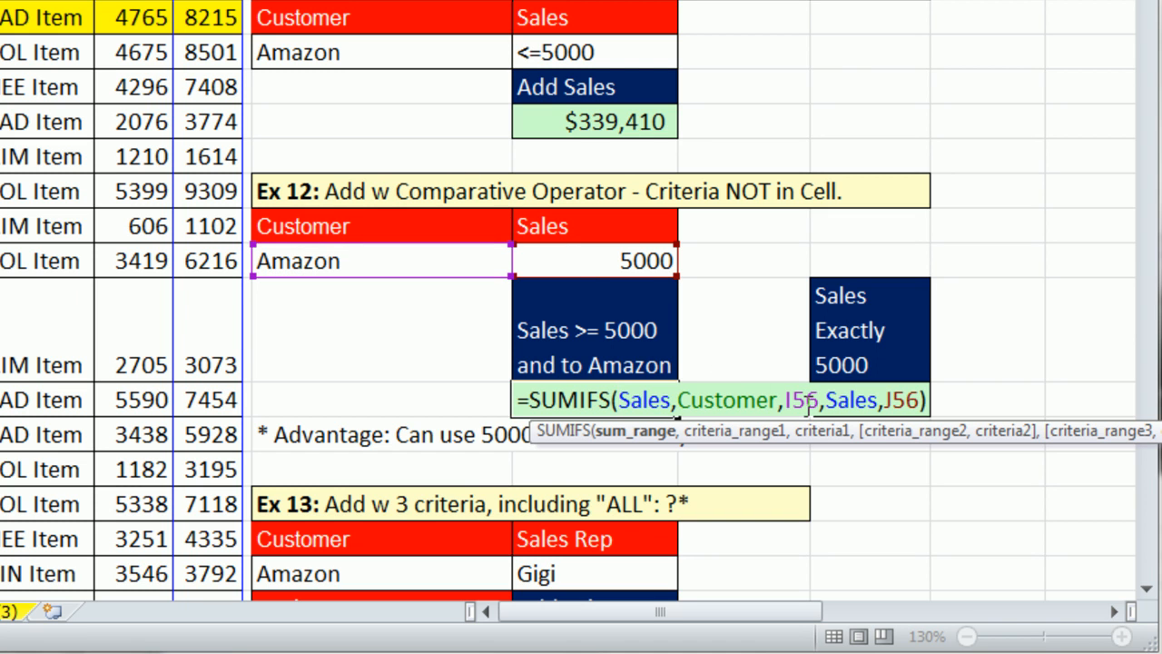
left_click(886, 399)
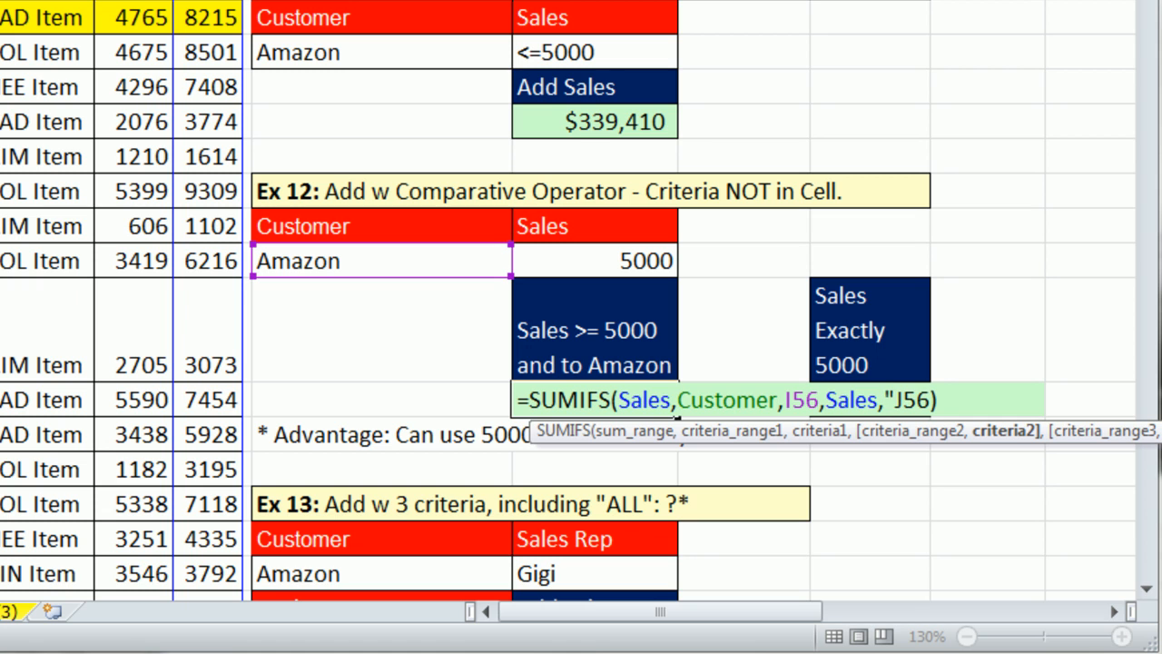
type(">=\"")
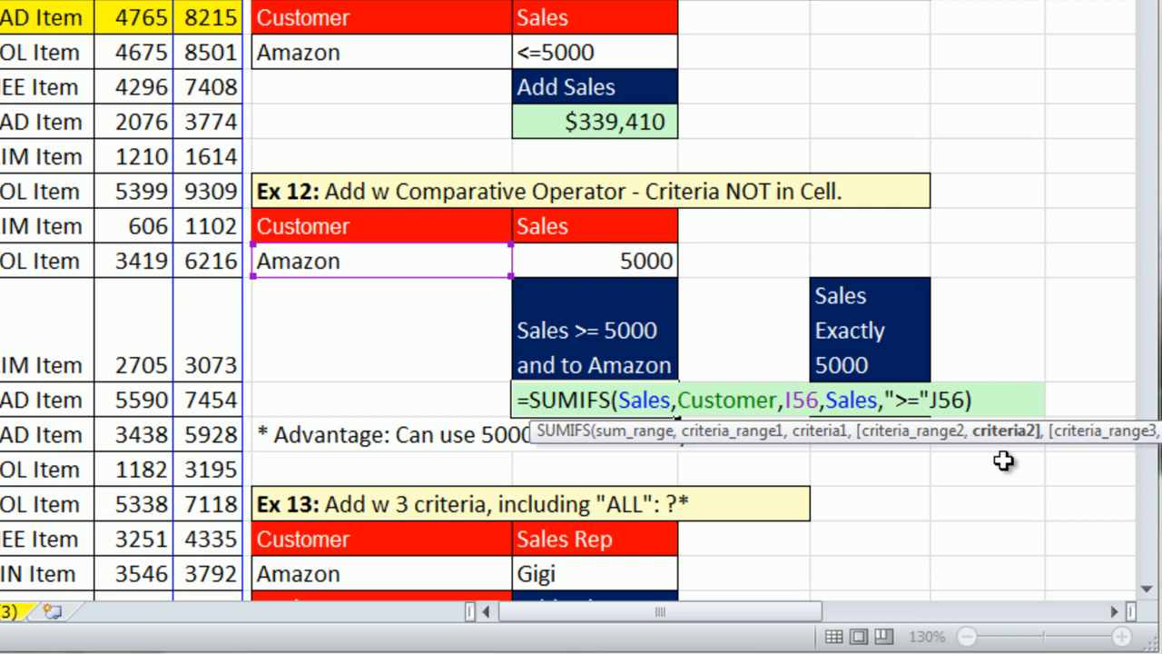
type("&")
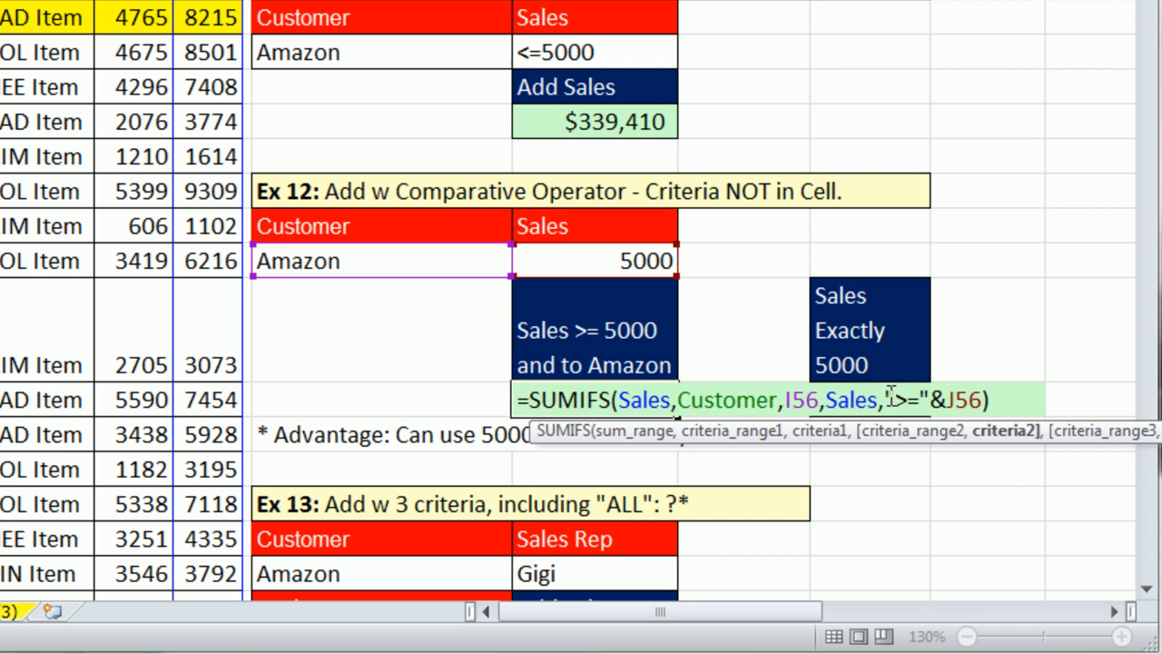
Step: Evaluate the ">="&J56 criterion inside the formula, undo the evaluation, and enter the Ex 12 SUMIFS formula
left_click_drag(887, 400, 985, 400)
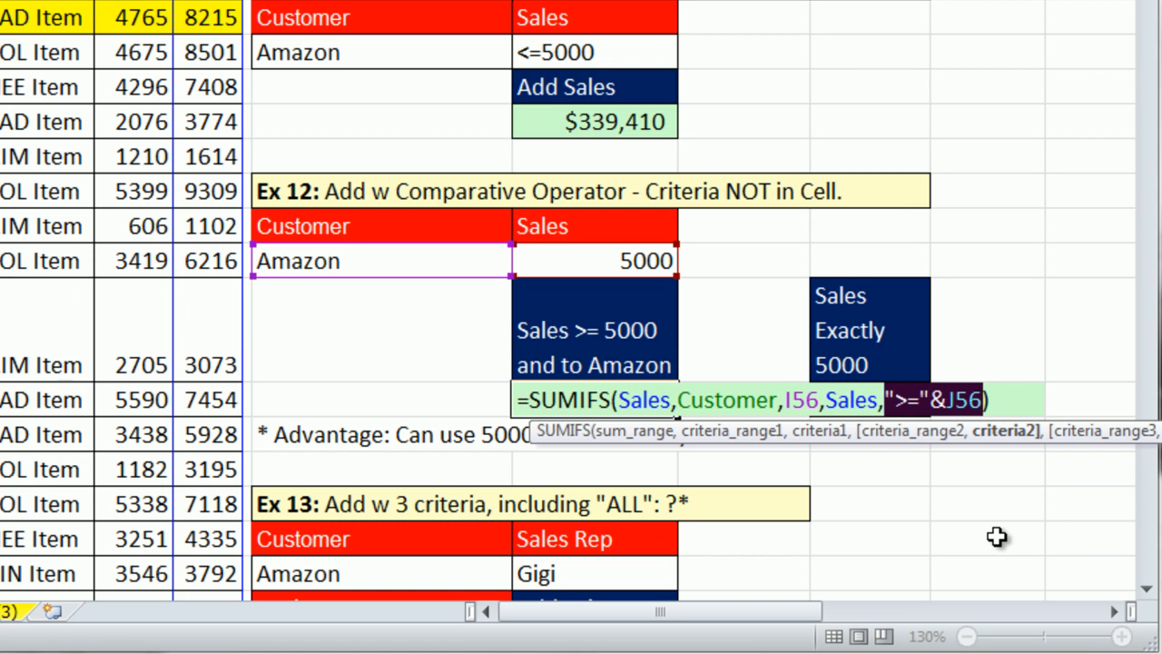
key("F9")
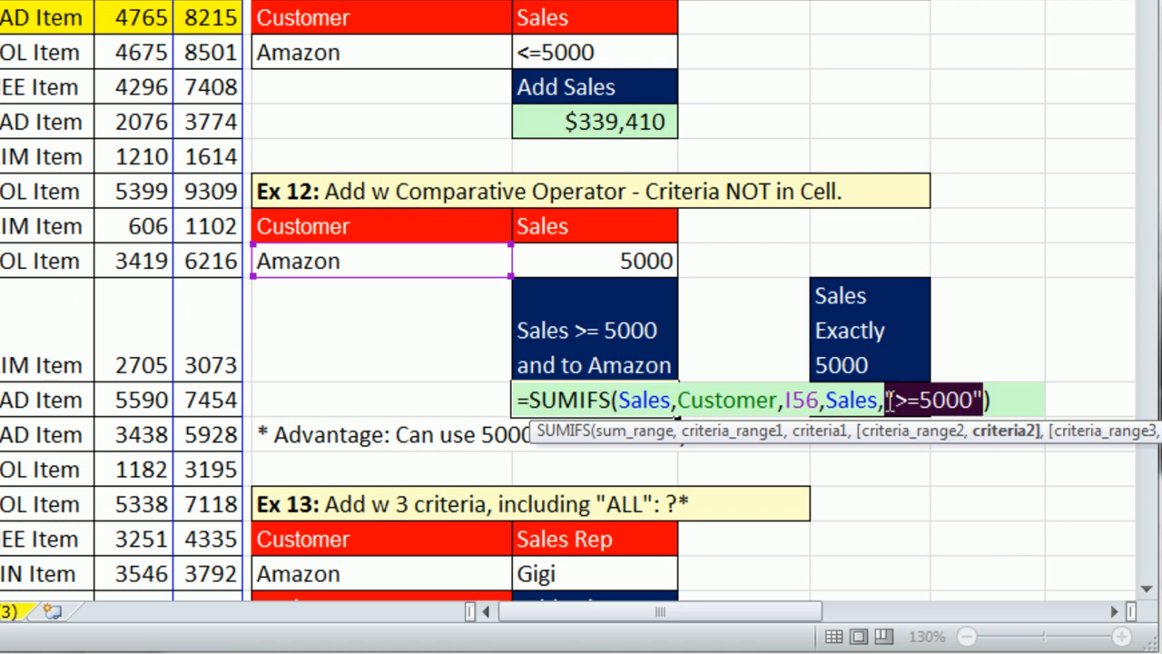
key("ctrl+z")
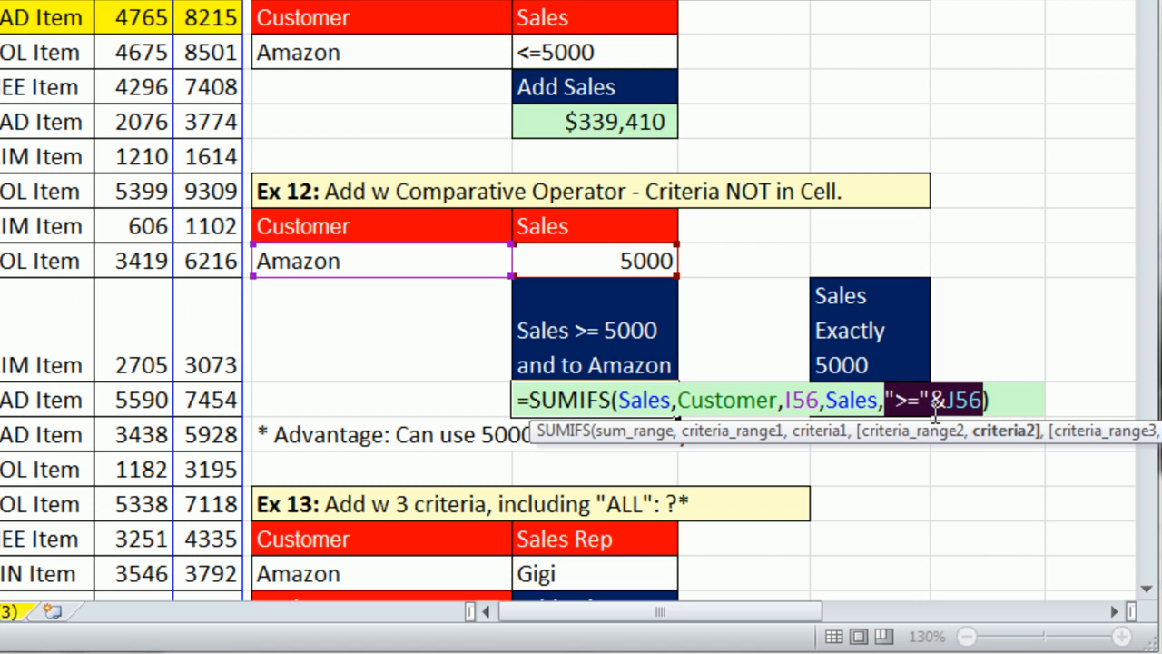
left_click(996, 399)
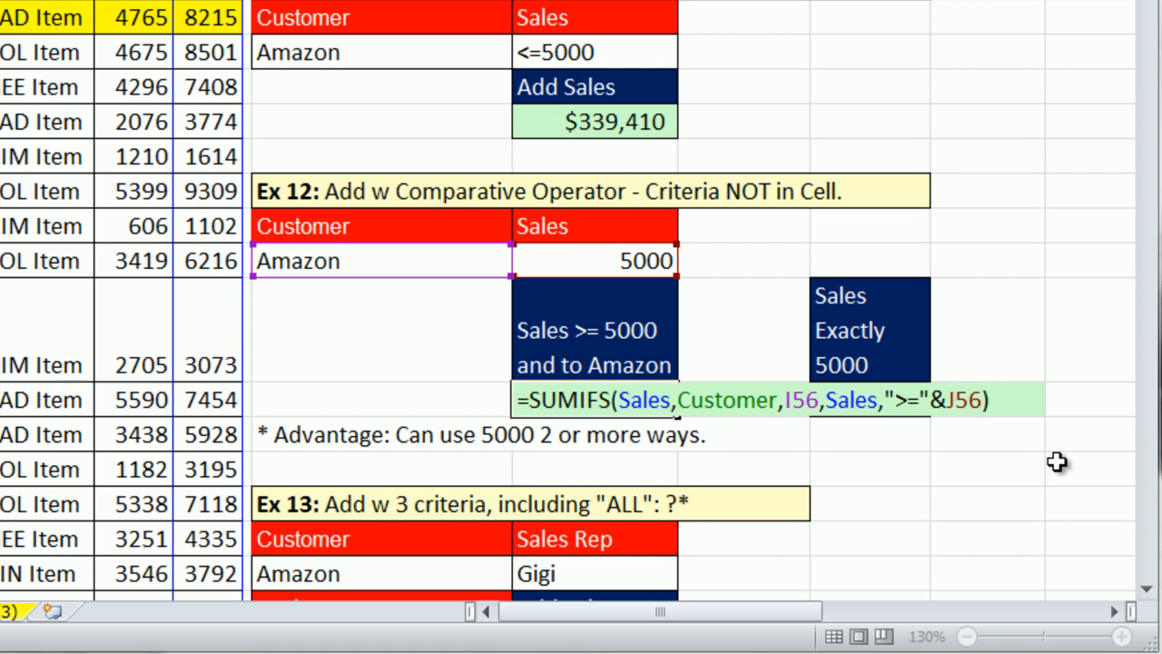
key("ctrl+Return")
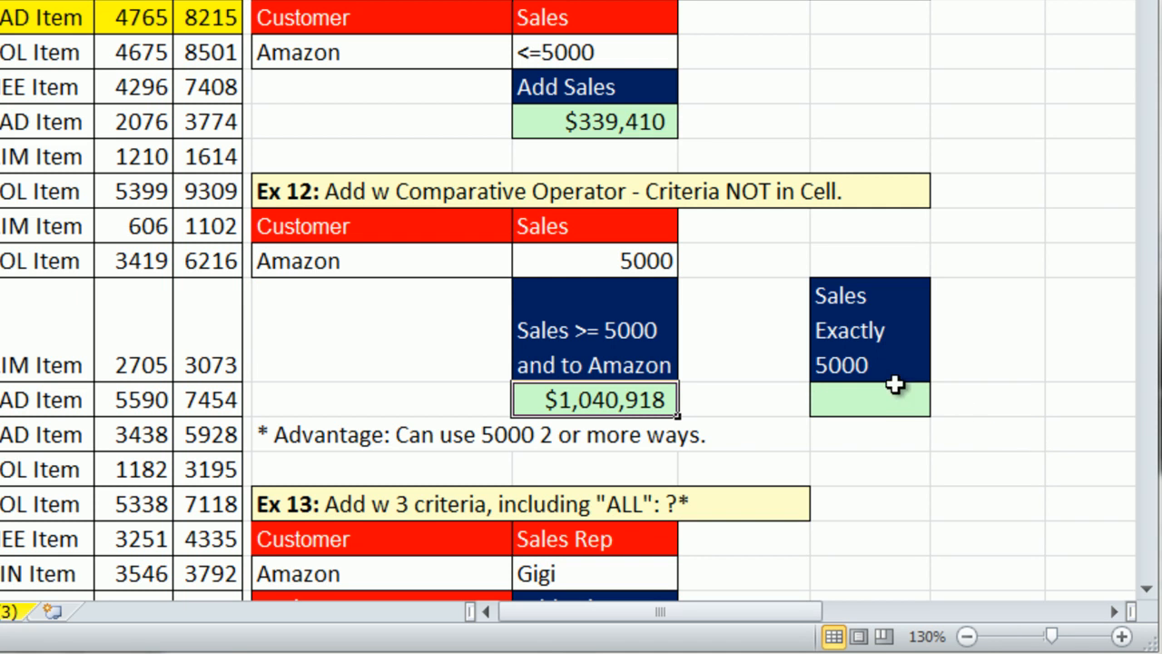
left_click(832, 398)
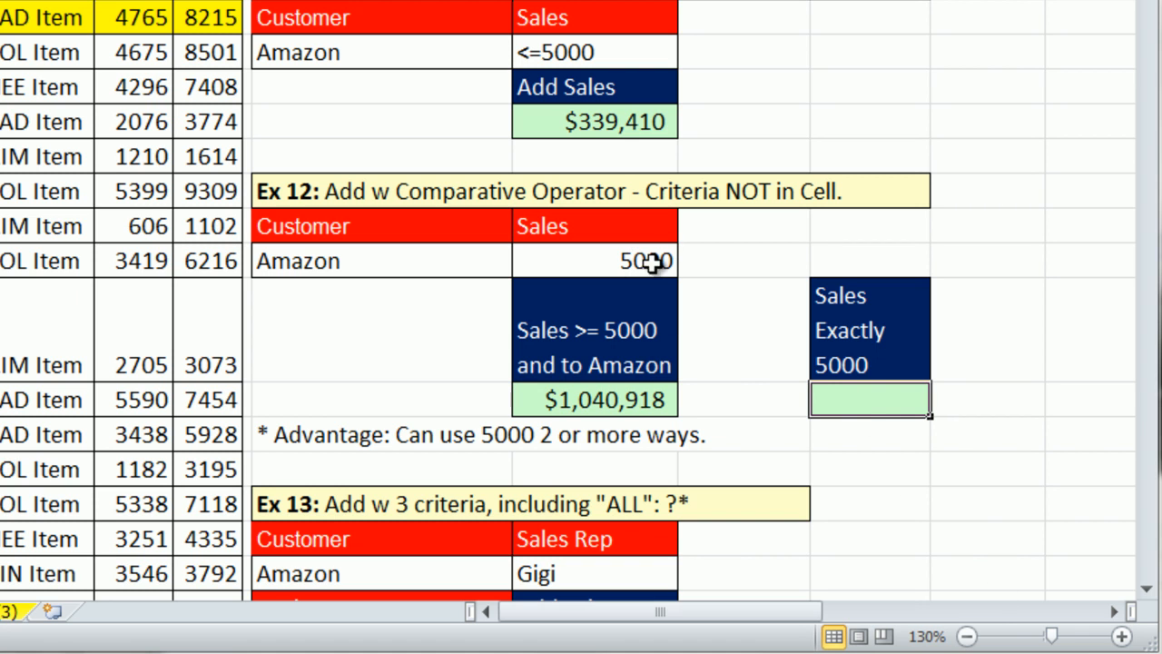
type("=")
key("Escape")
key("F2")
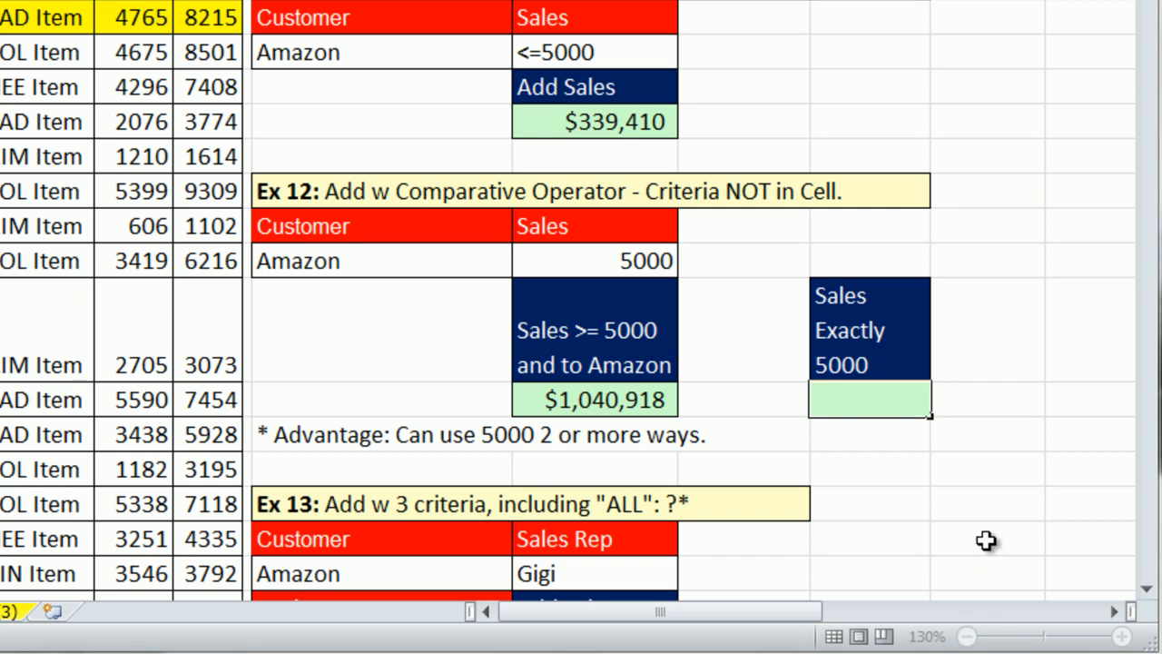
Step: Copy the opening "=SUMIFS(Sales," from the Ex 12 formula into the cell below Sales Exactly 5000
double_click(648, 399)
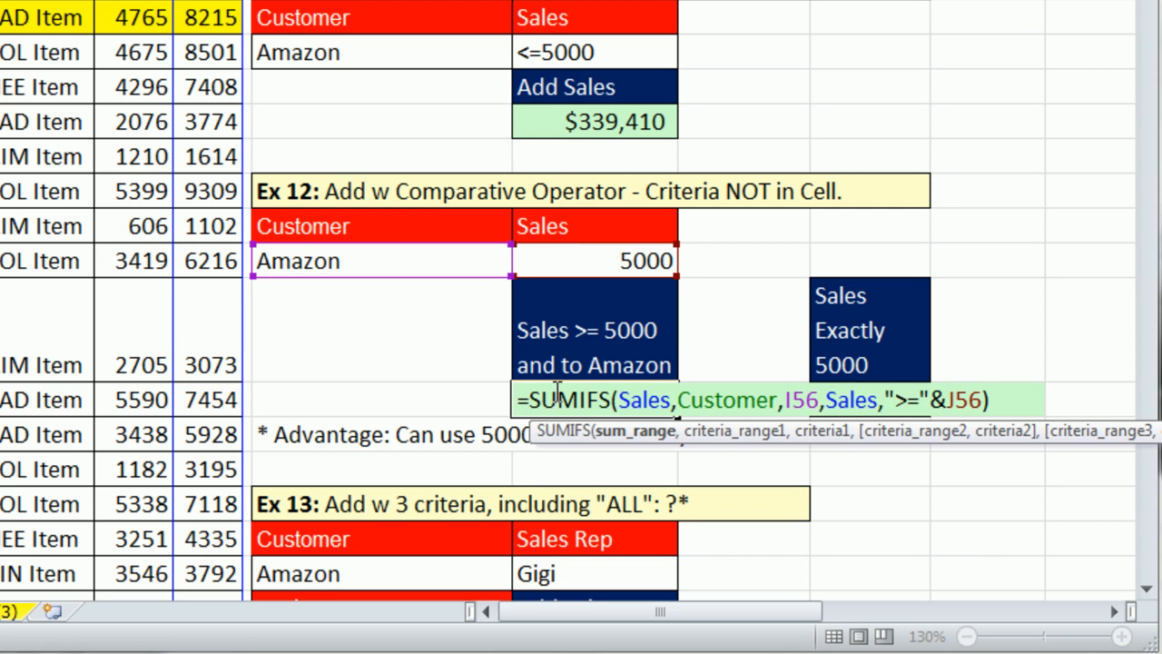
left_click_drag(515, 400, 683, 399)
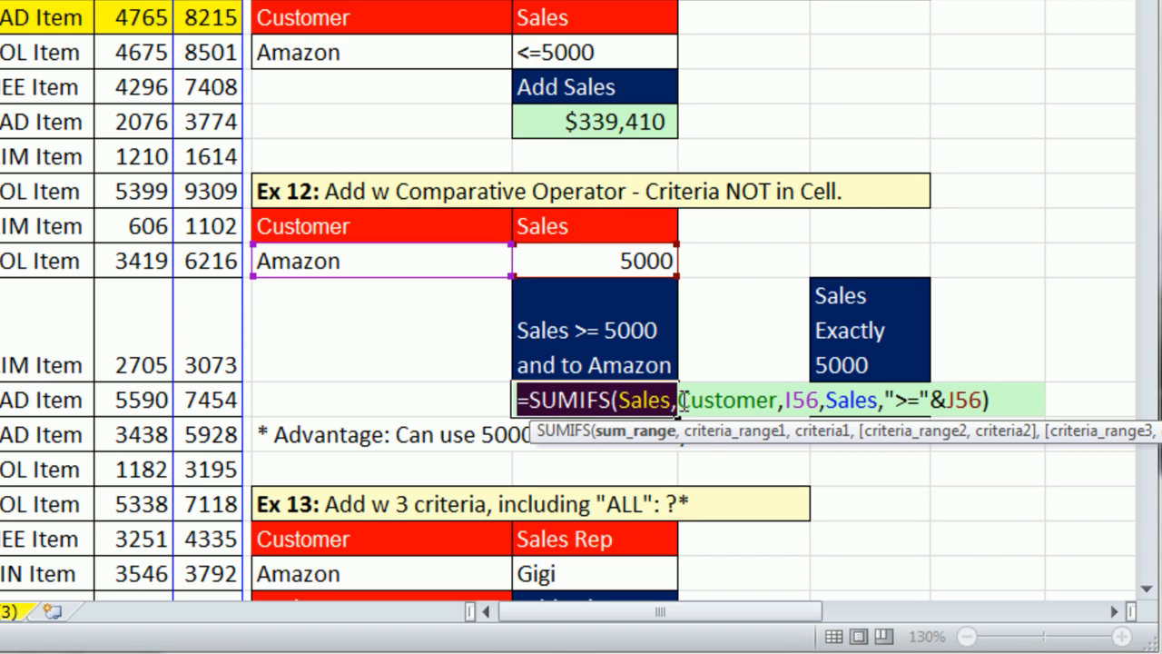
key("Escape")
left_click(871, 402)
double_click(876, 403)
key("ctrl+v")
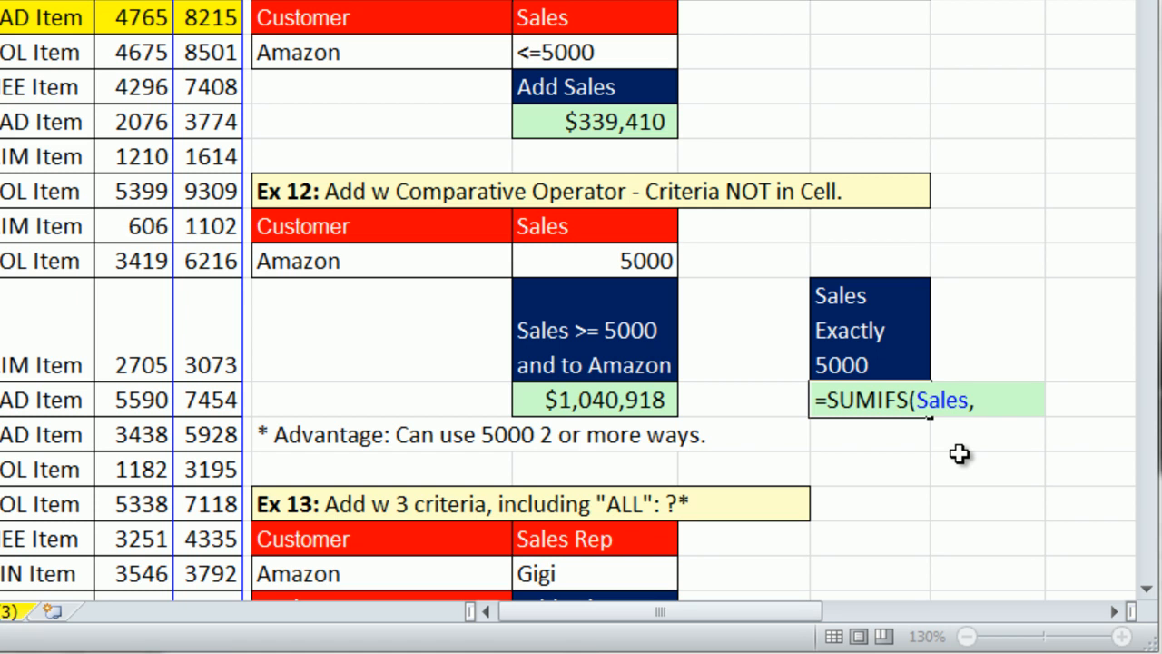
Step: Add J56 as the next argument of the Sales Exactly 5000 formula and try to enter it
left_click(580, 260)
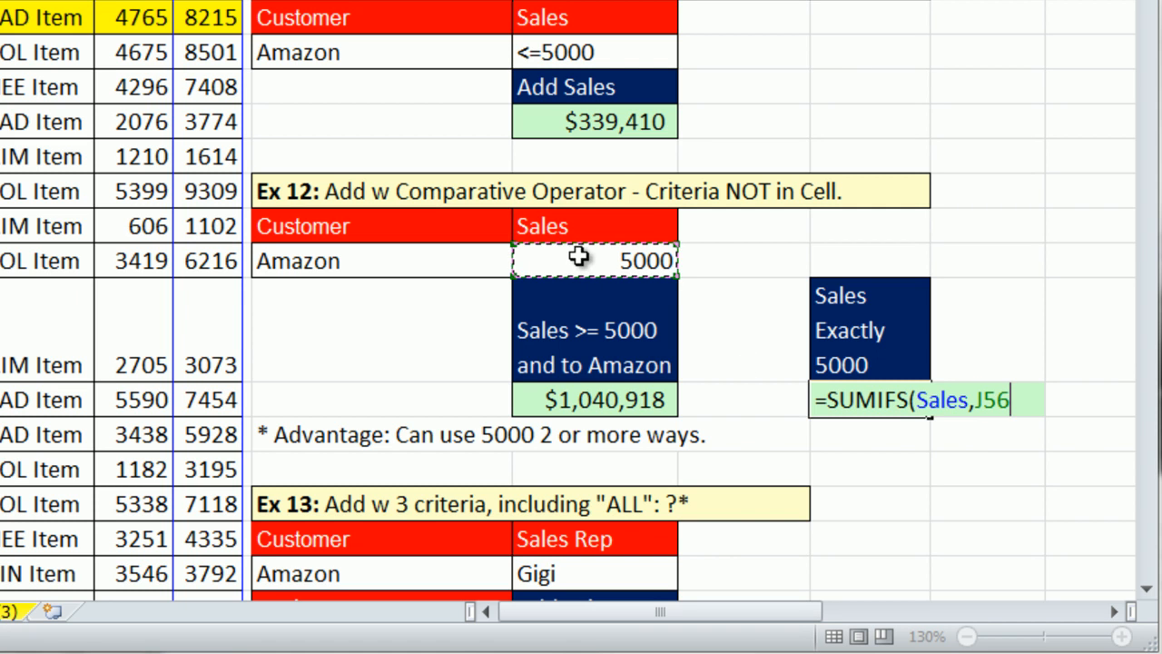
type(")")
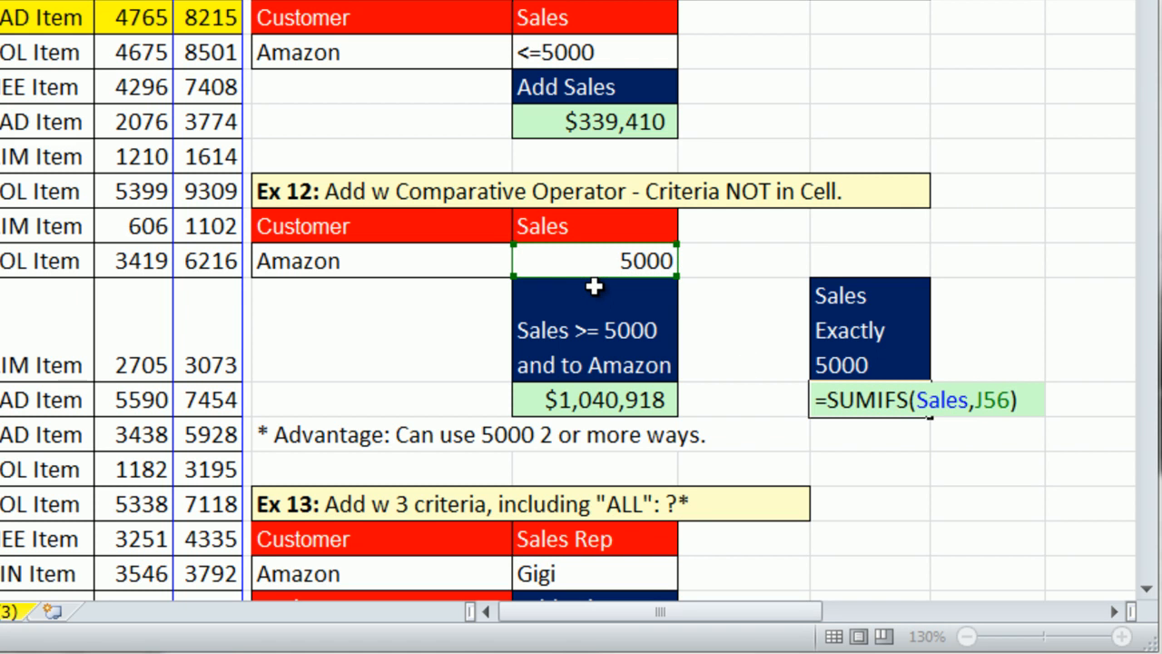
key("Return")
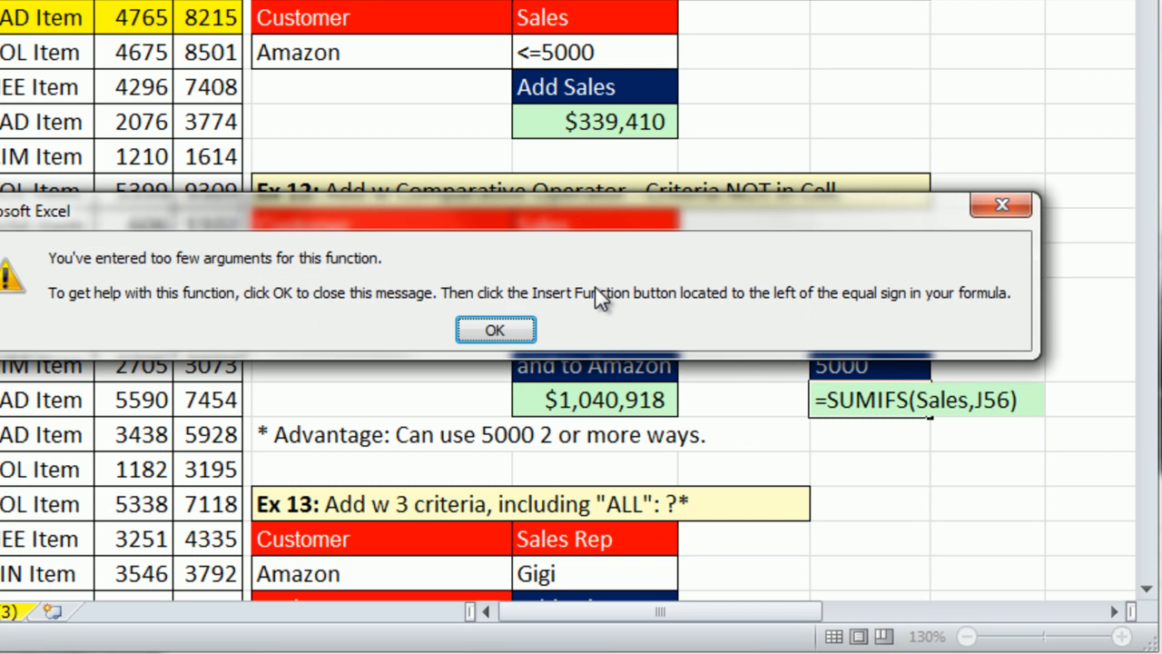
left_click(495, 330)
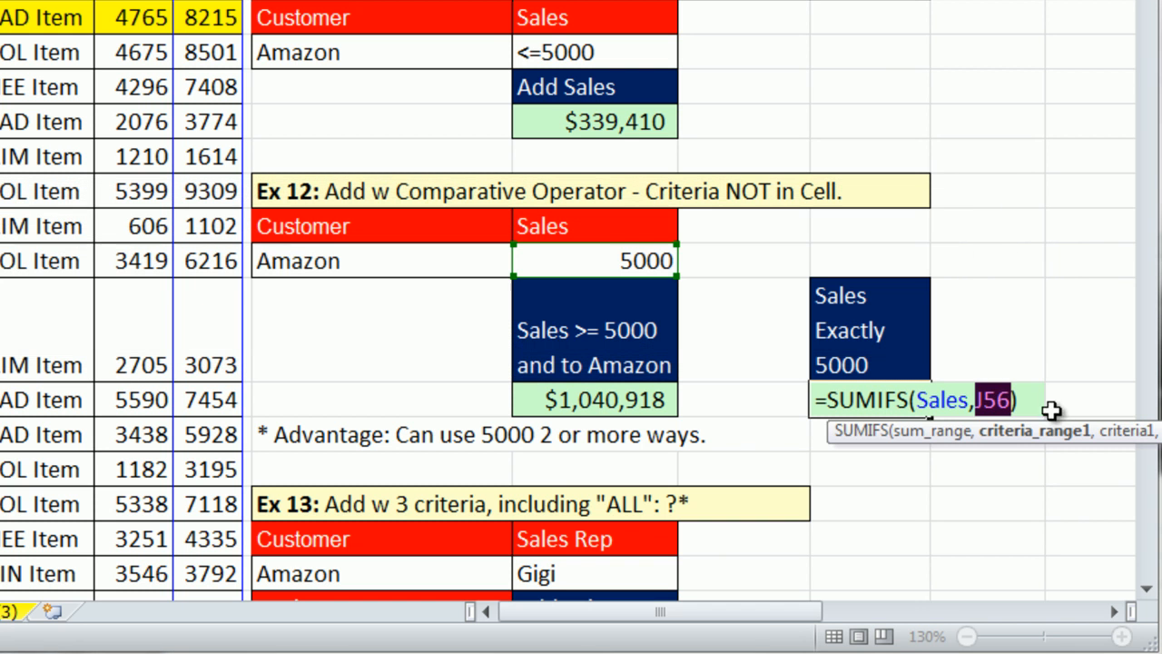
Step: Change SUMIFS to SUMIF in the Sales Exactly 5000 formula, and restore it to SUMIFS
left_click(972, 397)
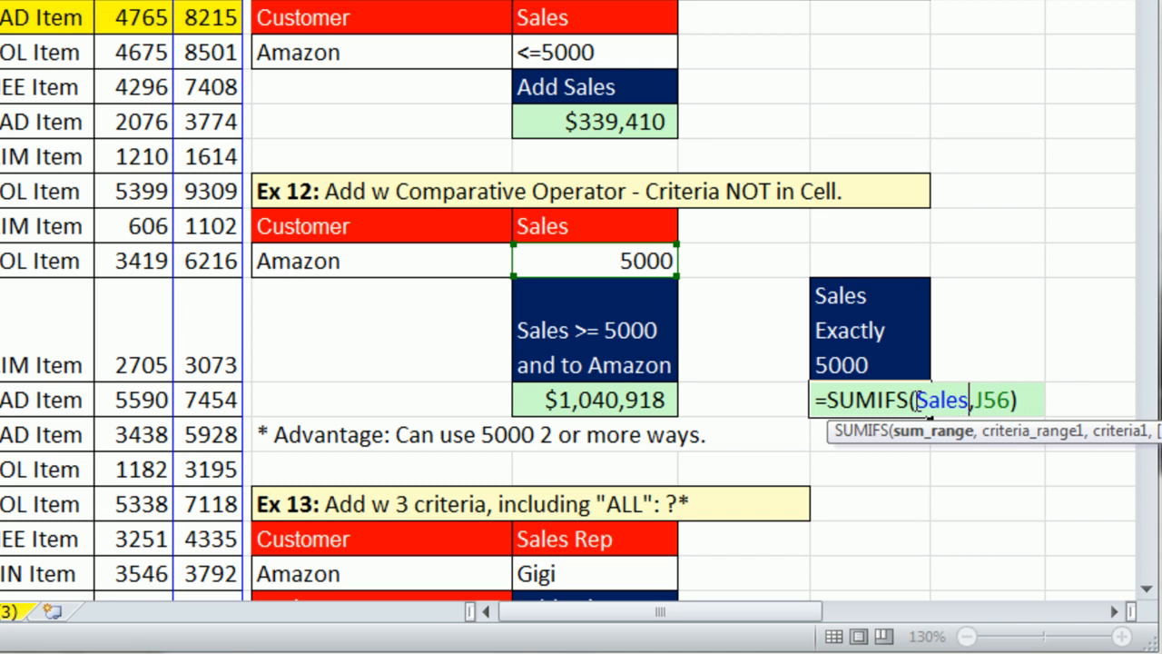
left_click_drag(907, 400, 896, 399)
key("Delete")
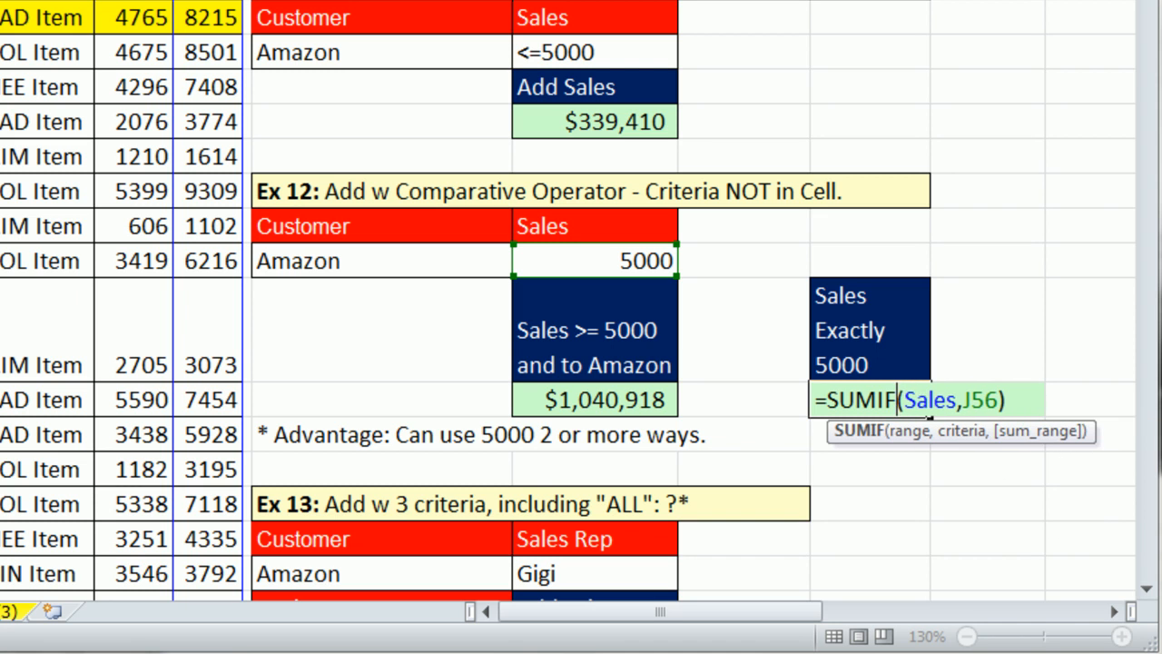
type("s")
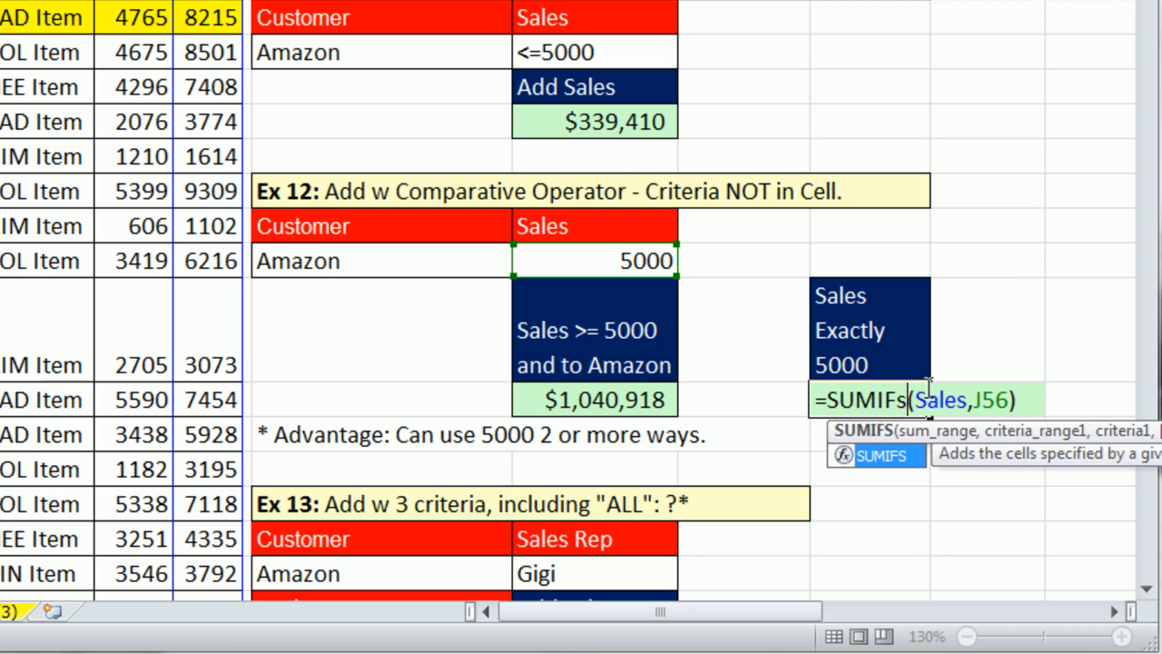
Step: Insert the defined name Sales as the criteria range before J56 in the Sales Exactly 5000 SUMIFS formula and enter it
left_click(921, 385)
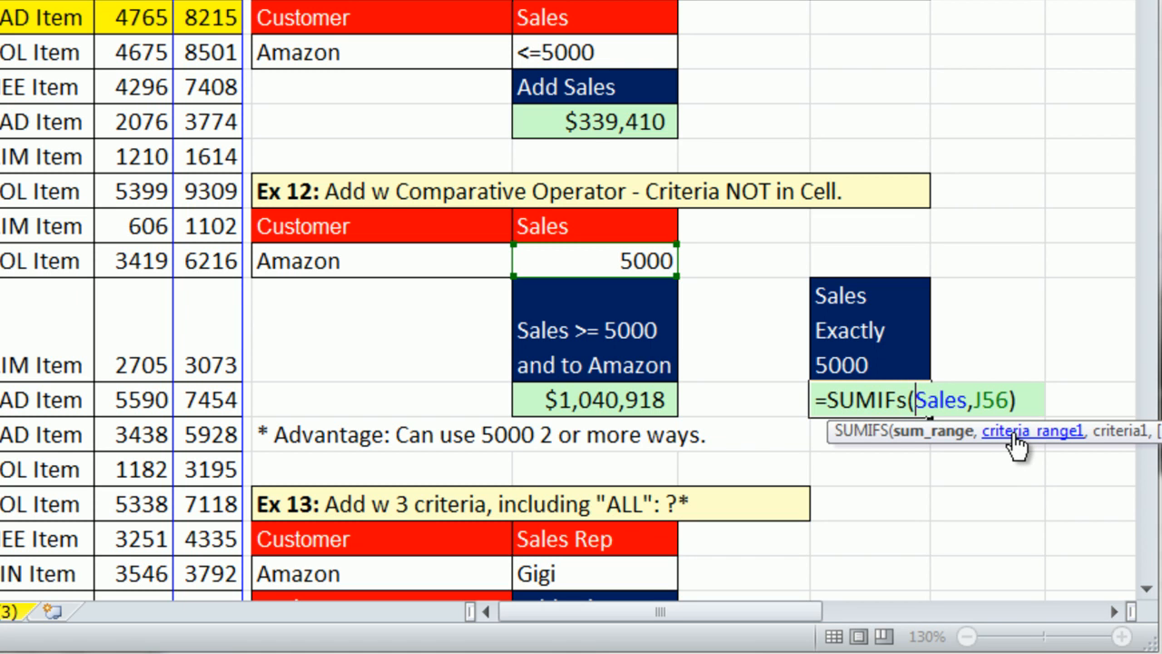
left_click(979, 400)
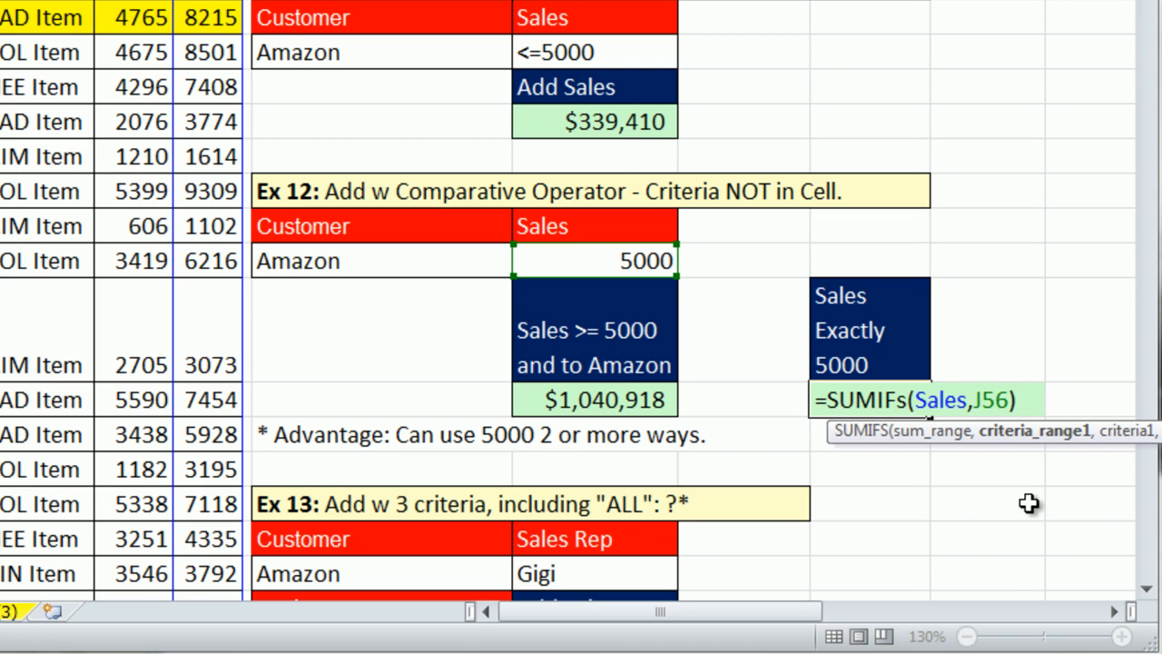
type("Sales")
key("Tab")
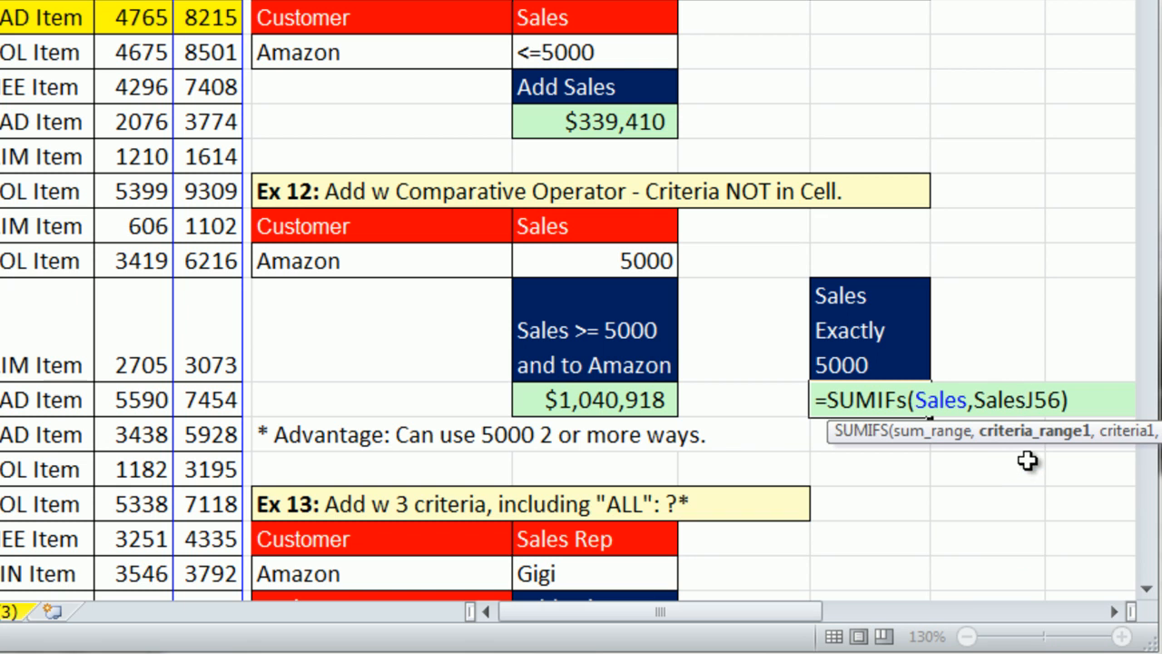
type(",")
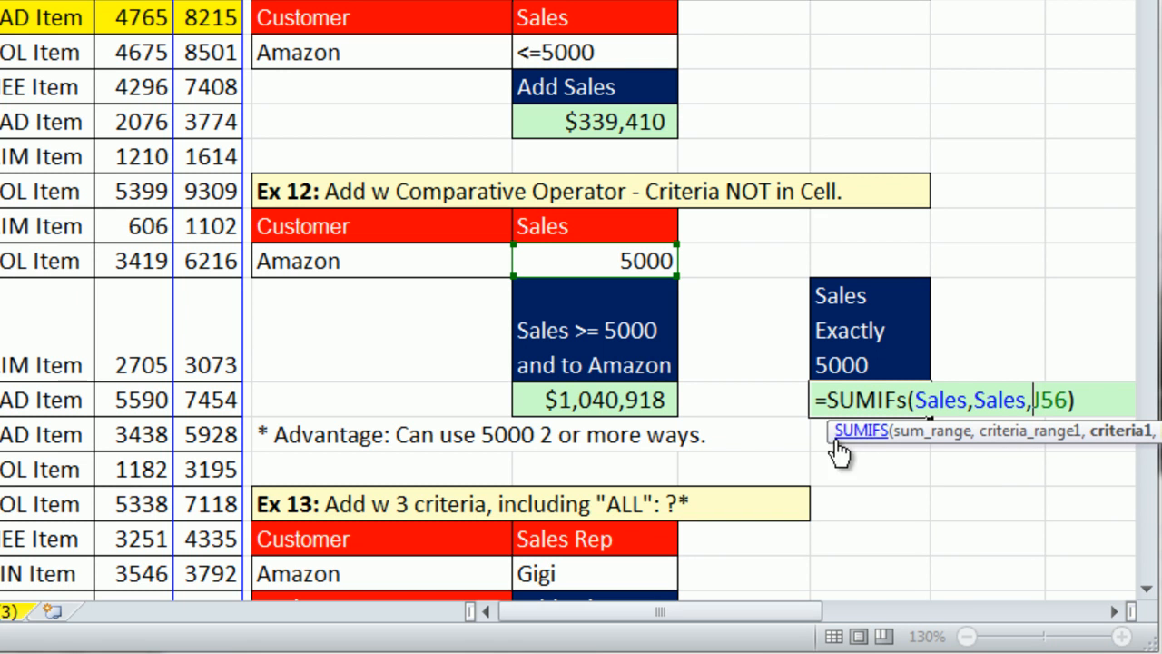
left_click_drag(827, 432, 671, 442)
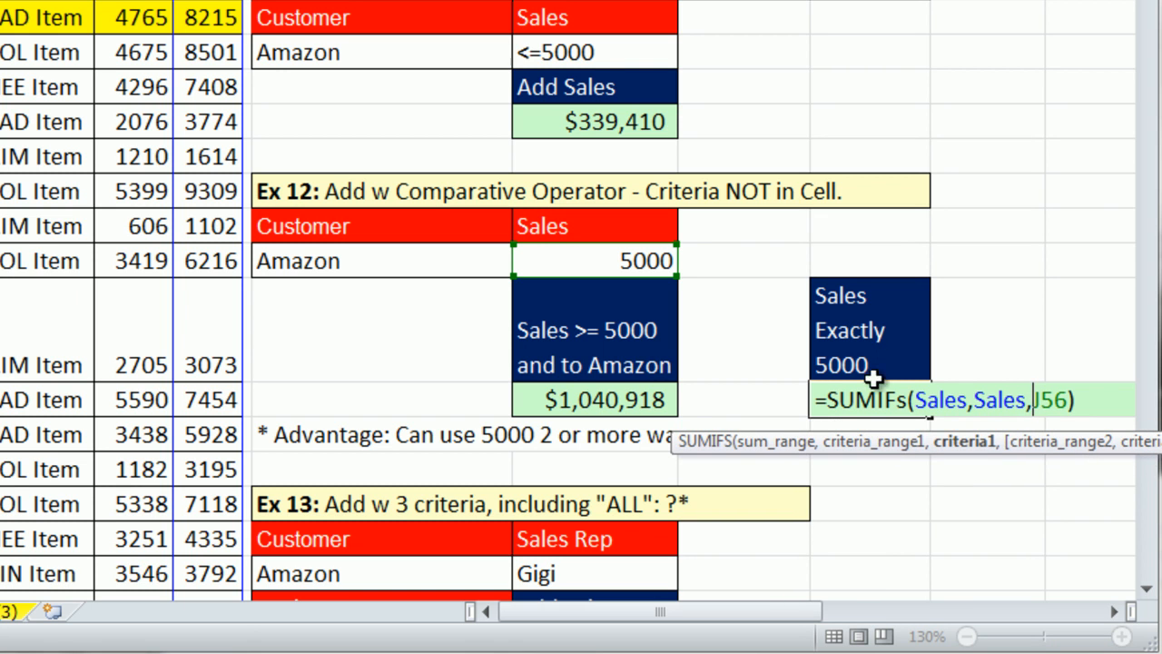
left_click(938, 400)
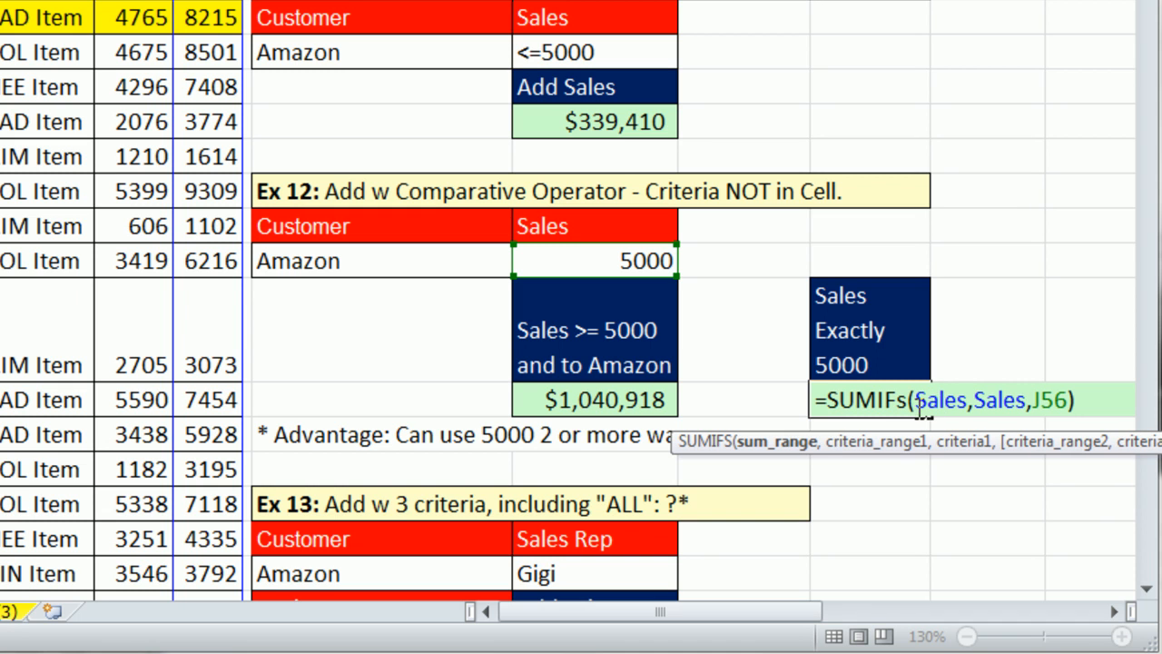
left_click(1001, 400)
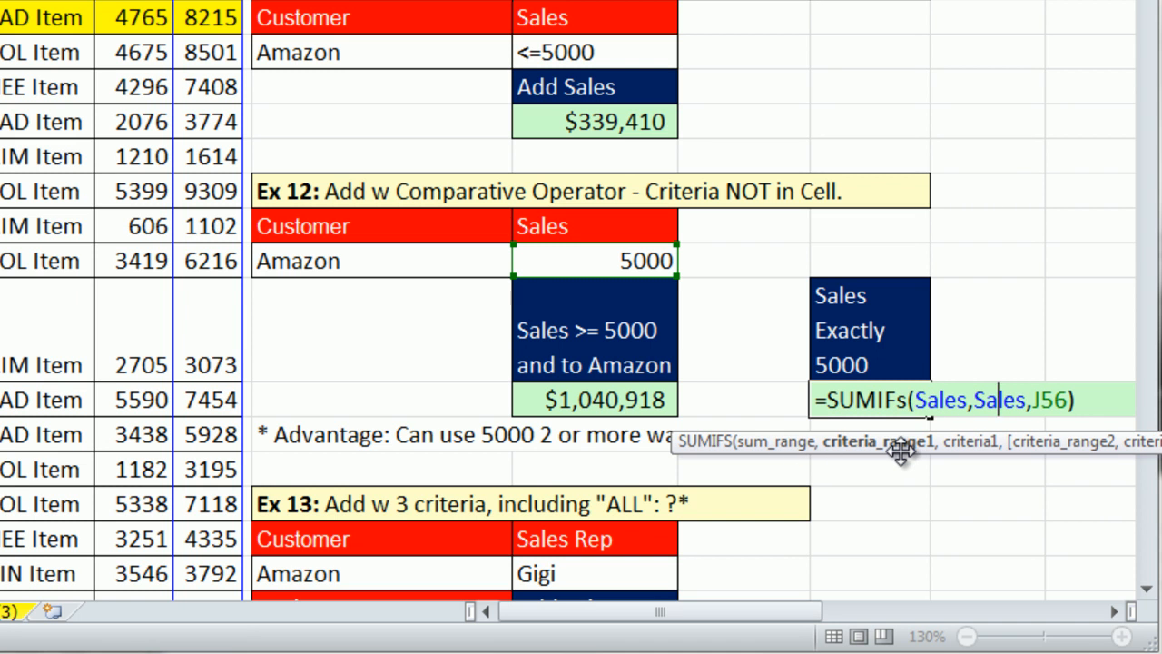
key("ctrl+Return")
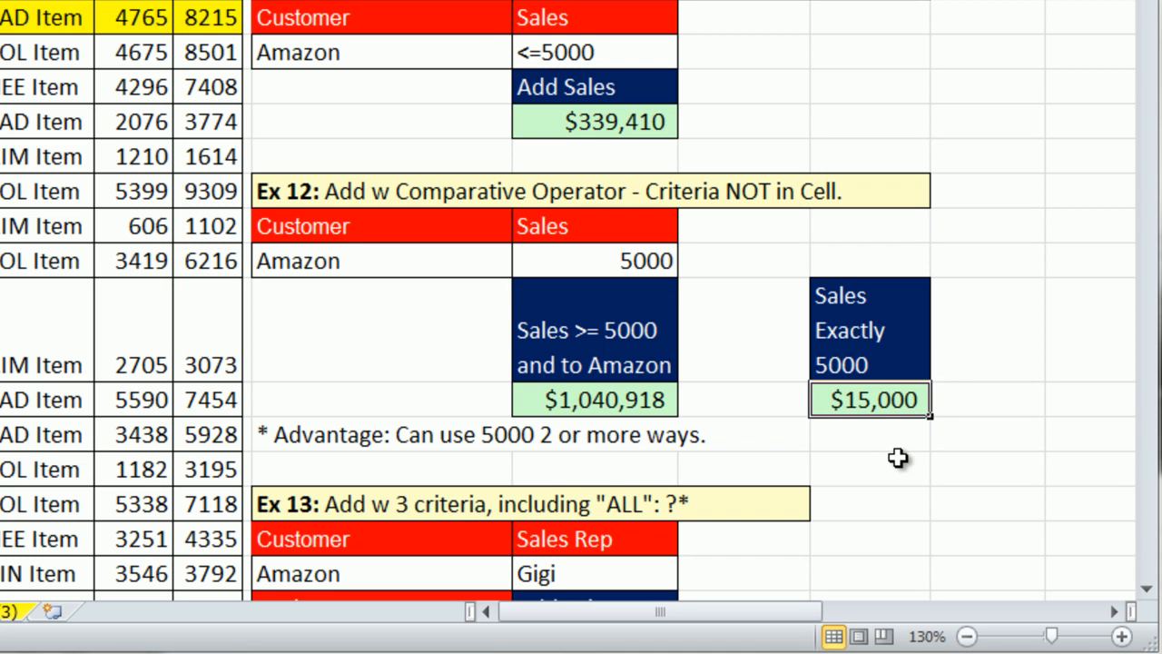
Step: Shorten the Sales Exactly 5000 formula to =SUMIF(Sales,J56) and enter it, and review the Sales >= 5000 formula for comparison
double_click(877, 401)
left_click_drag(901, 400, 911, 399)
key("Delete")
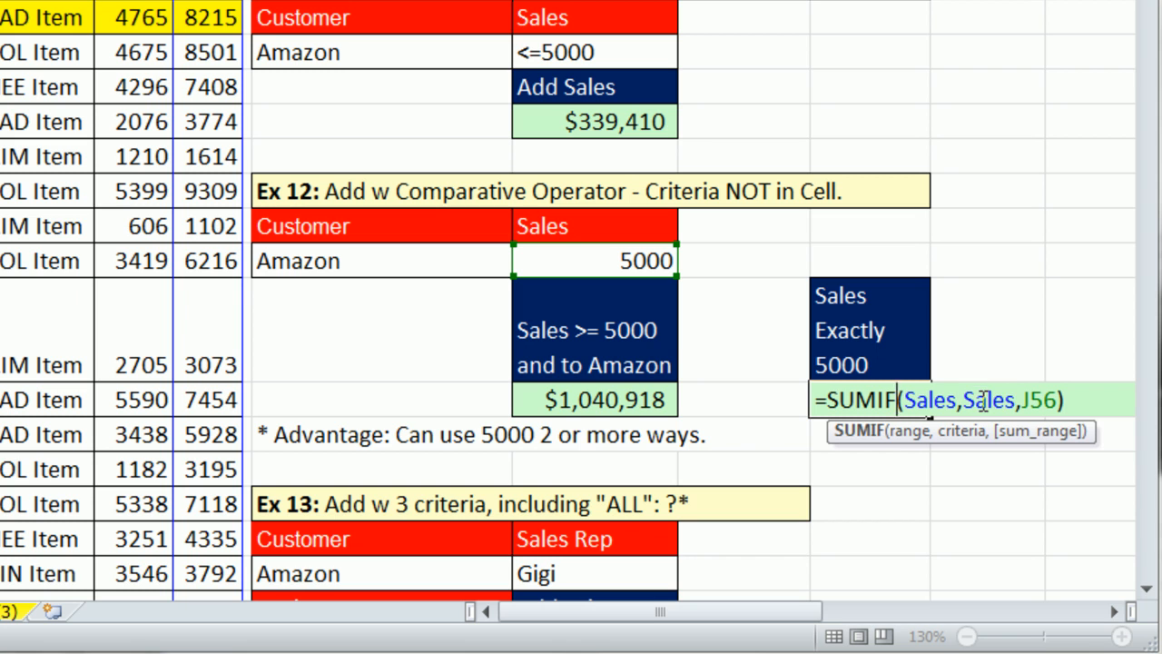
double_click(982, 400)
key("Delete")
key("Delete")
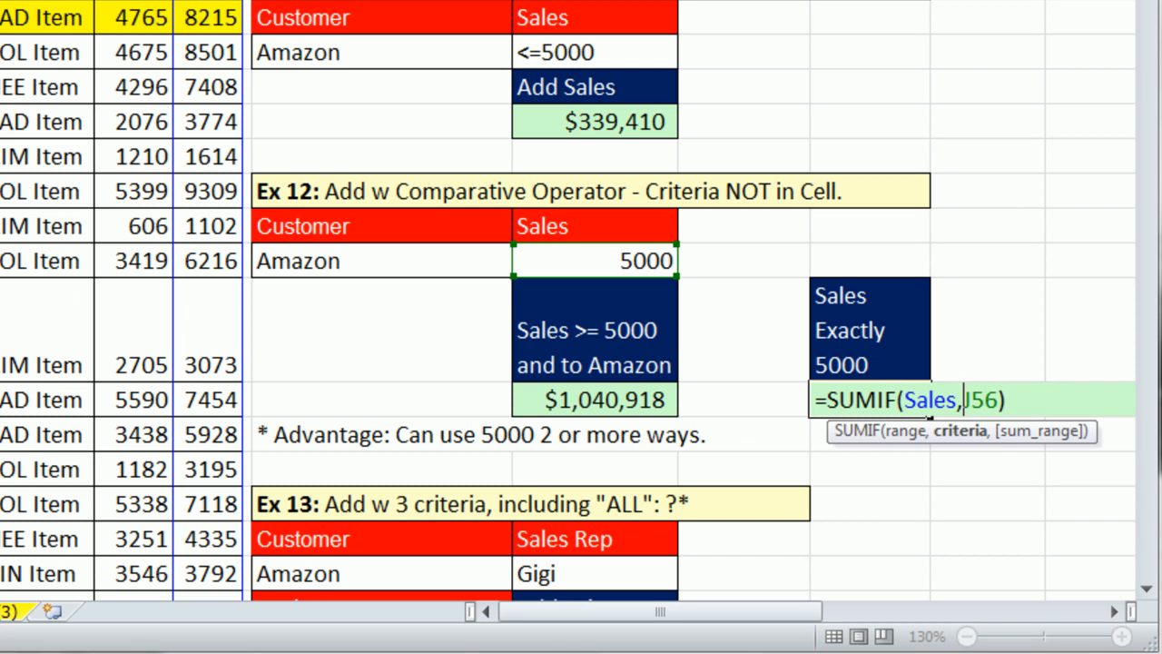
left_click(937, 400)
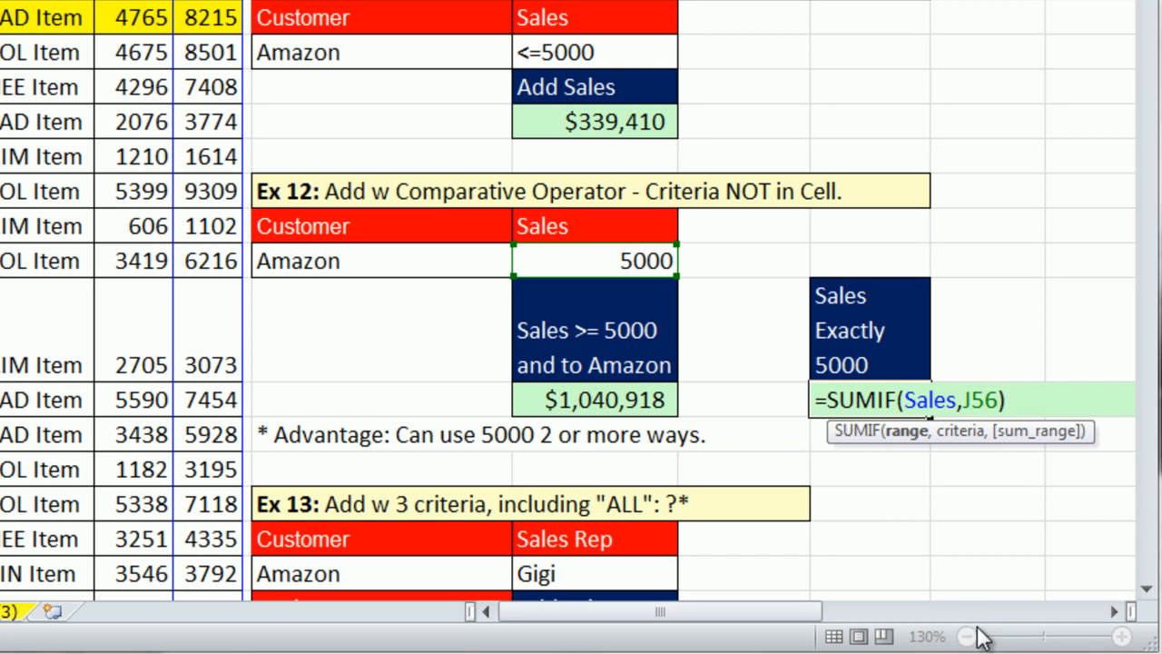
key("ctrl+Return")
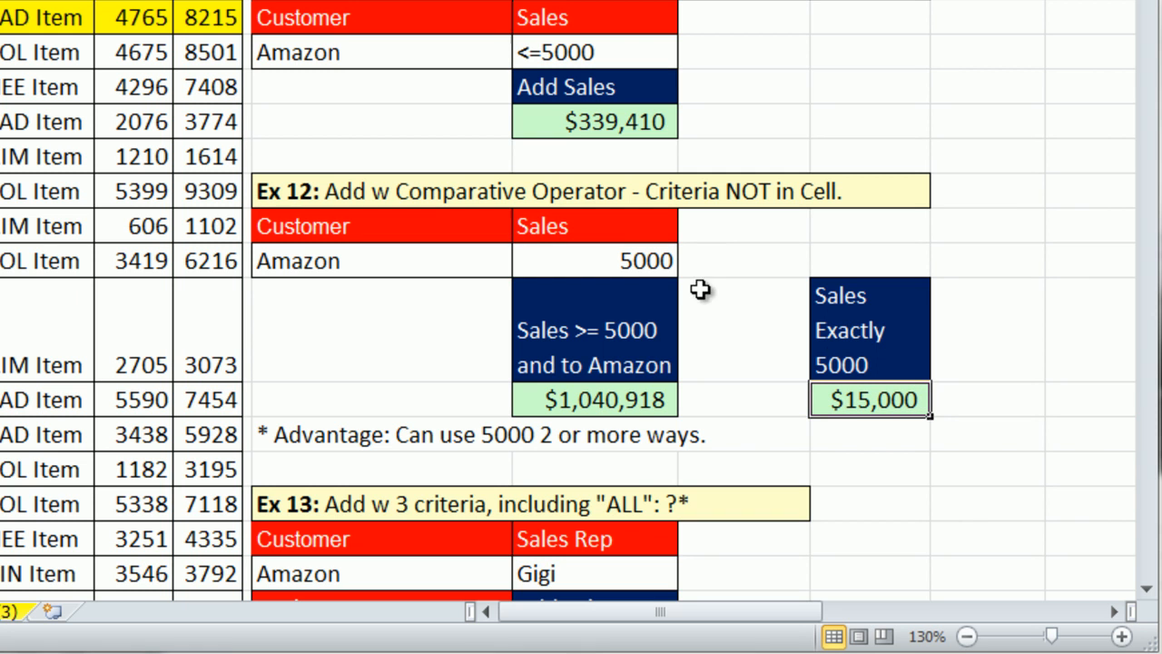
double_click(594, 397)
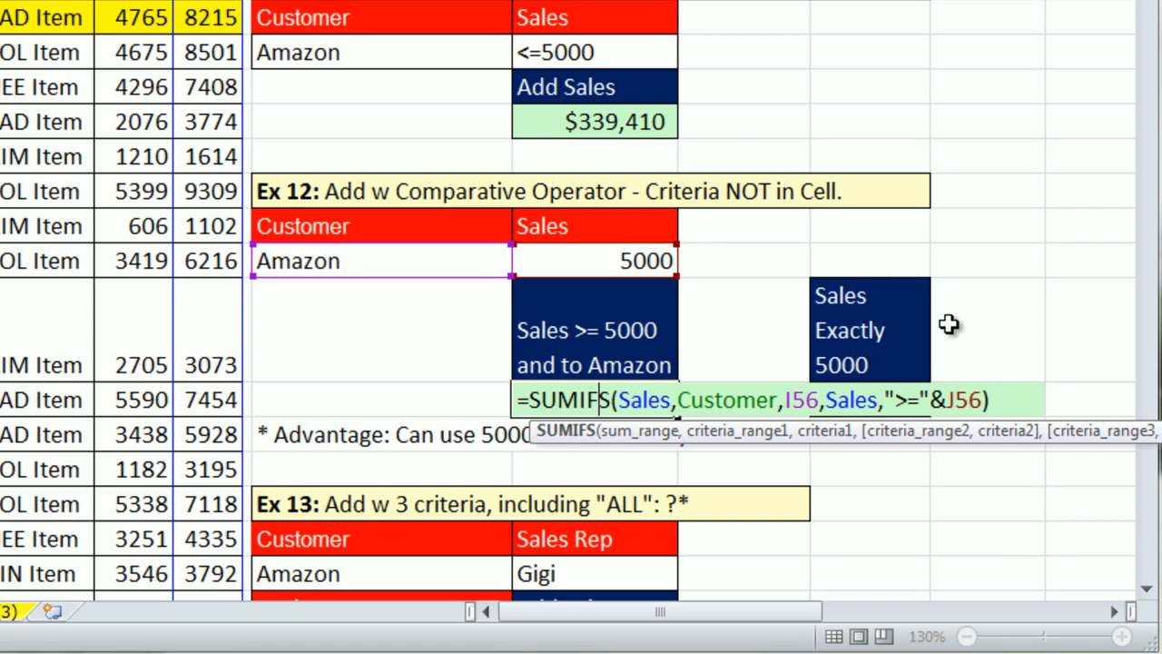
key("ctrl+Return")
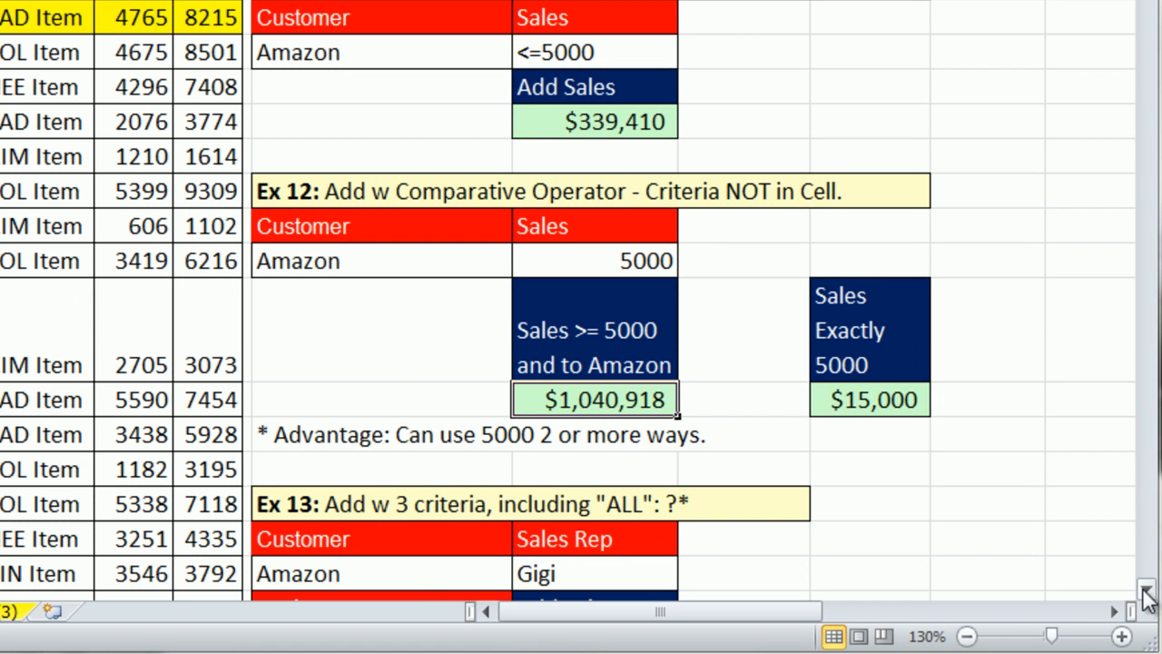
Step: Begin a SUMIFS formula in the Ex 13 Add Sales cell with Sales as sum range and Region matched to I65
left_click(1145, 590)
left_click(1146, 590)
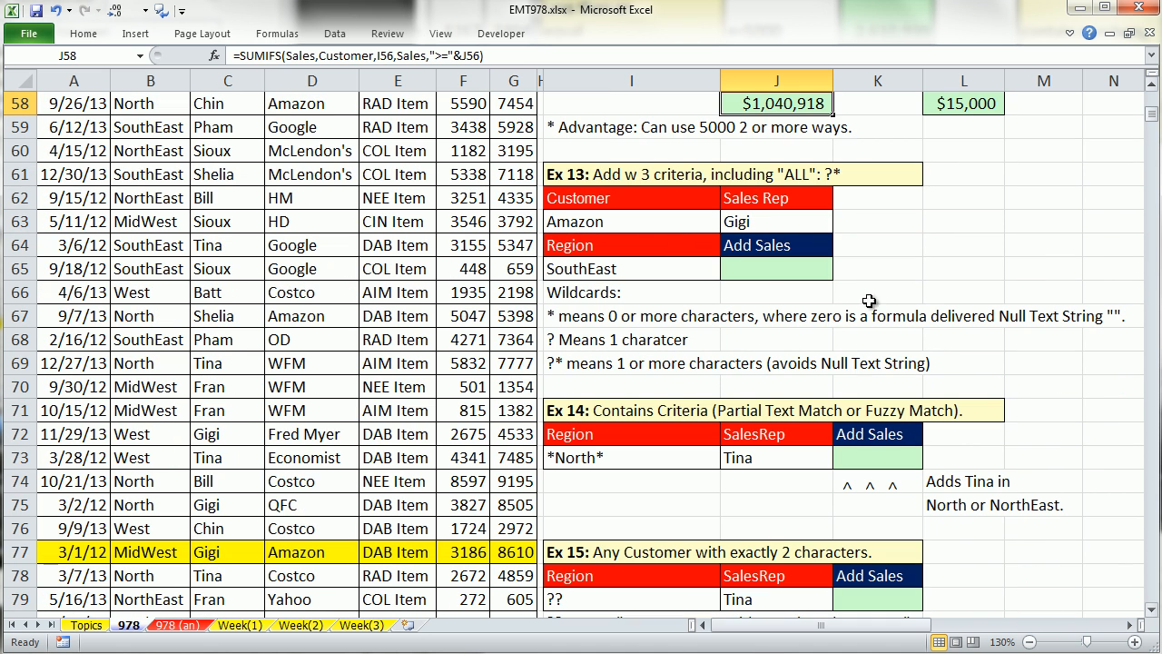
left_click(754, 270)
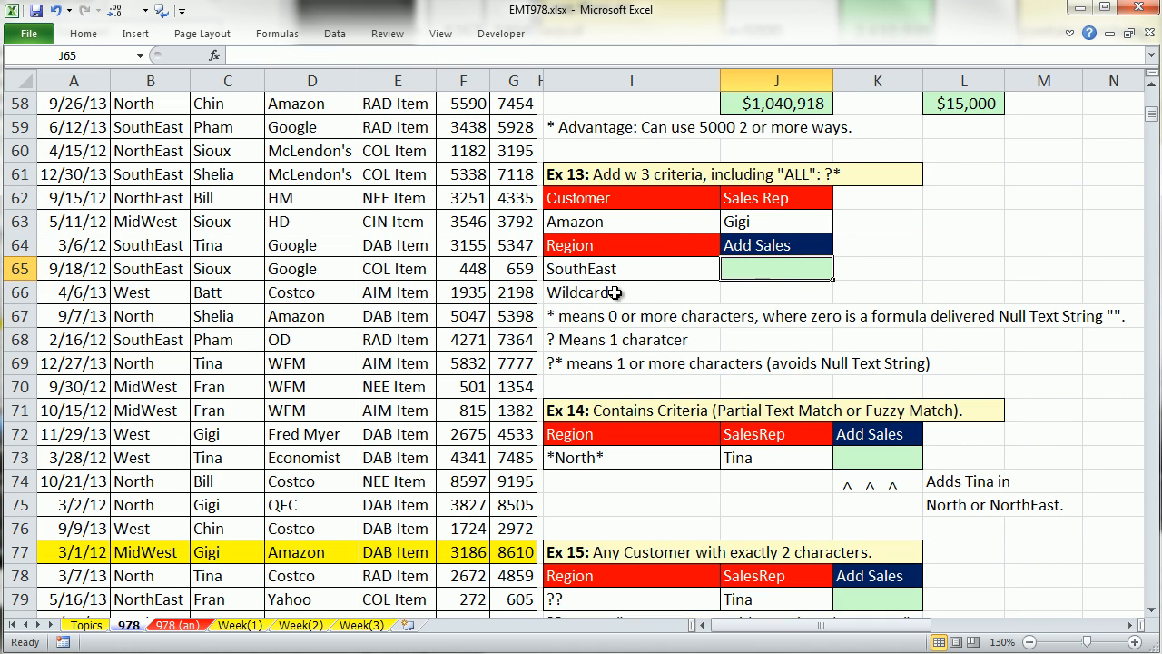
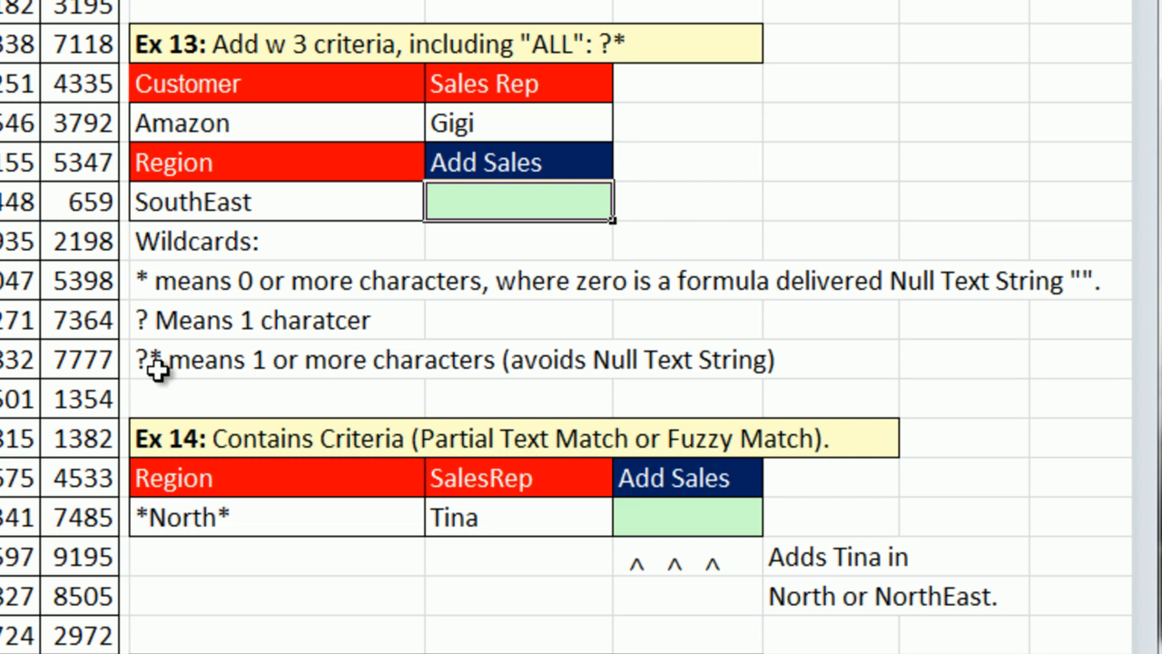
key("F2")
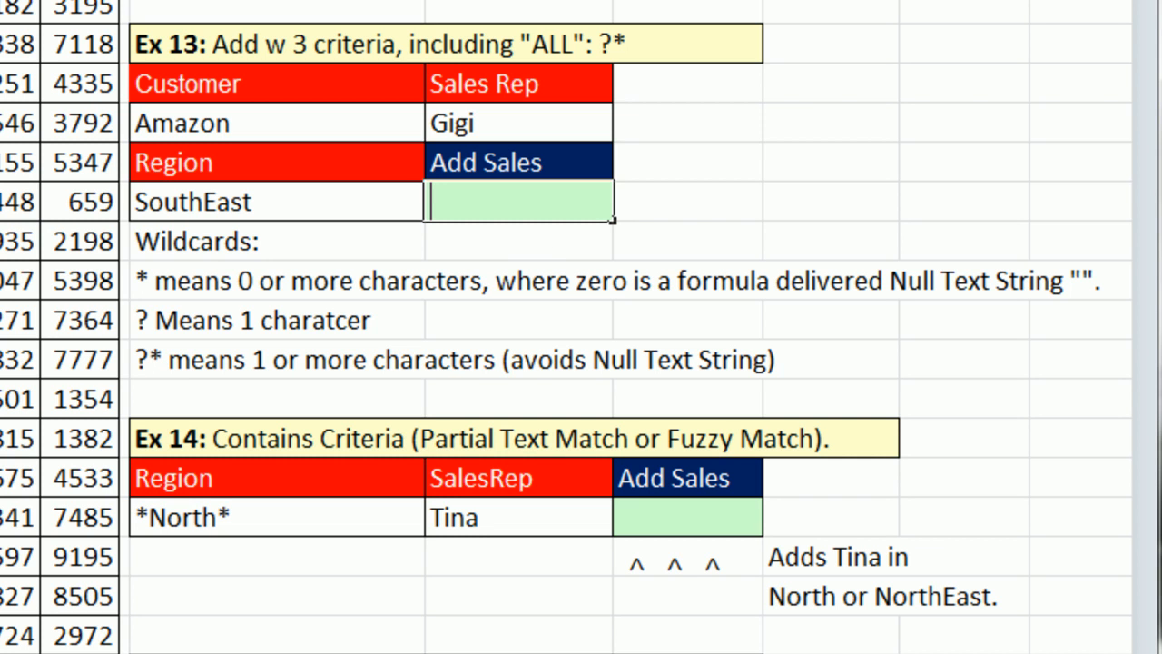
type("=SUMIFS(Sales,")
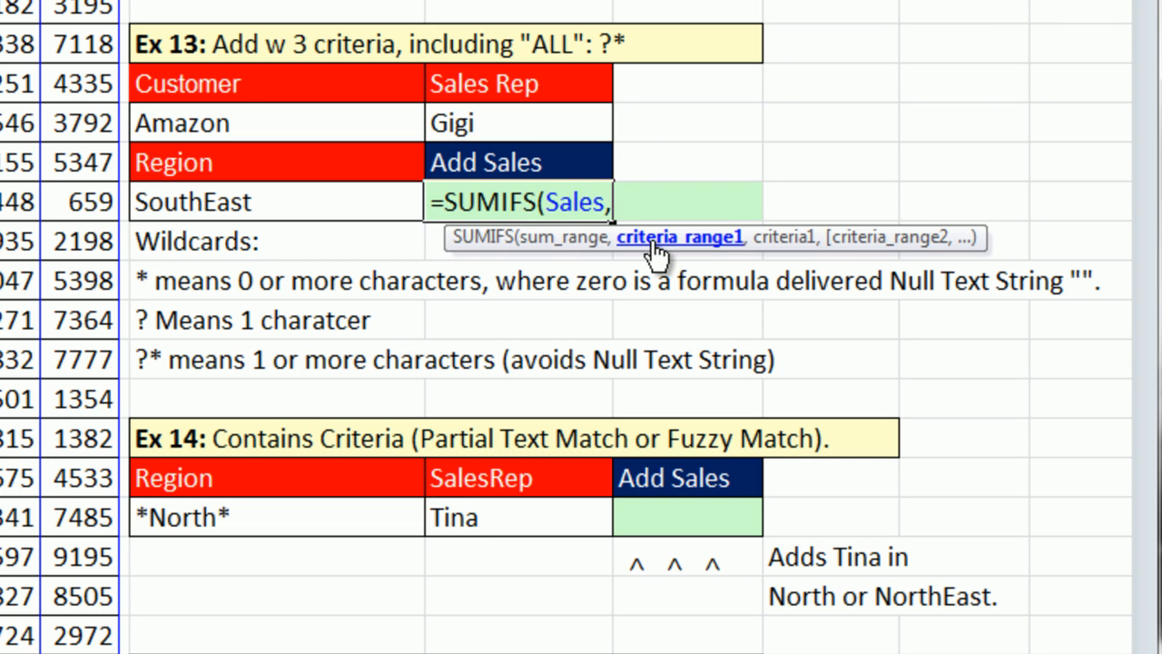
type("reg")
key("Tab")
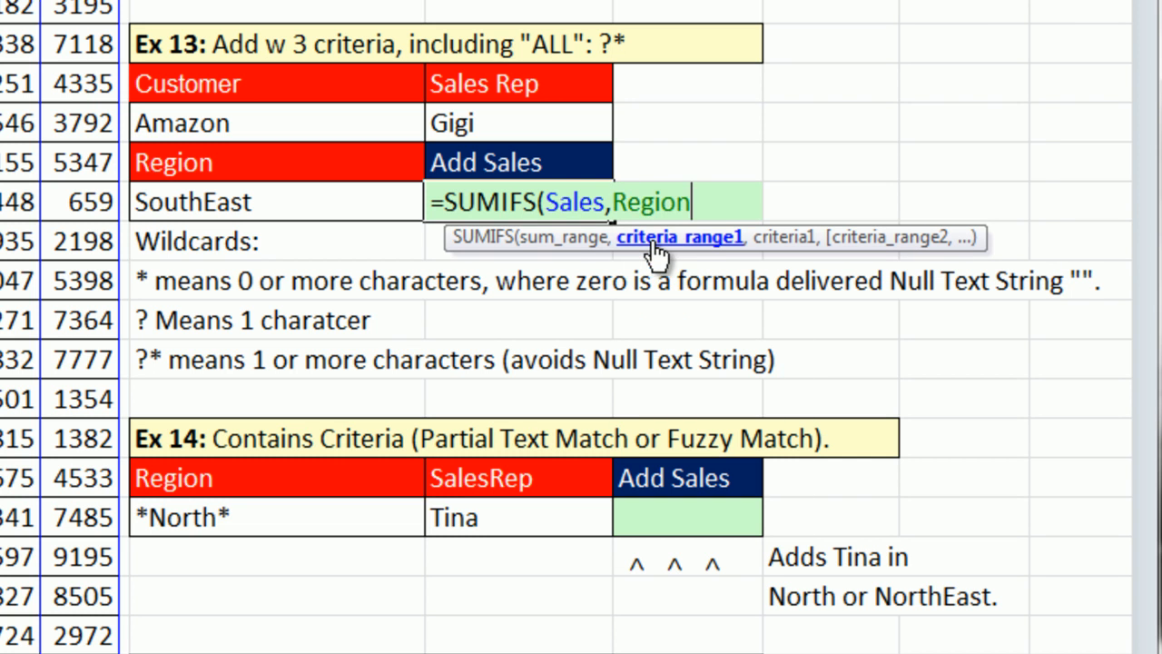
type(",")
left_click(392, 197)
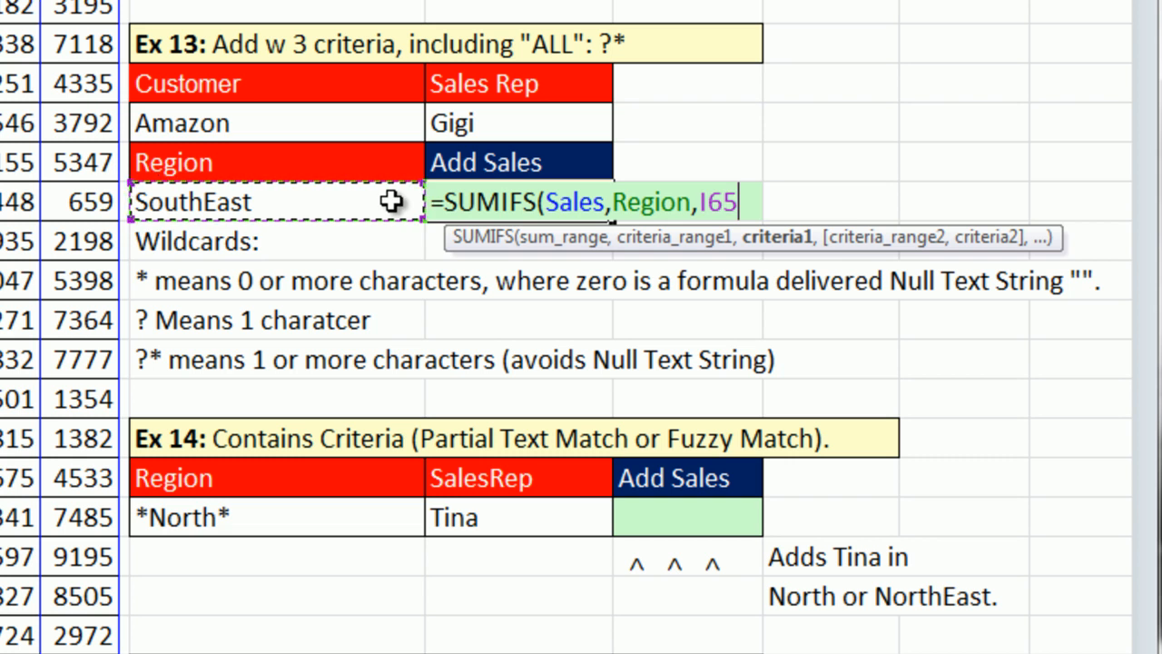
type(",")
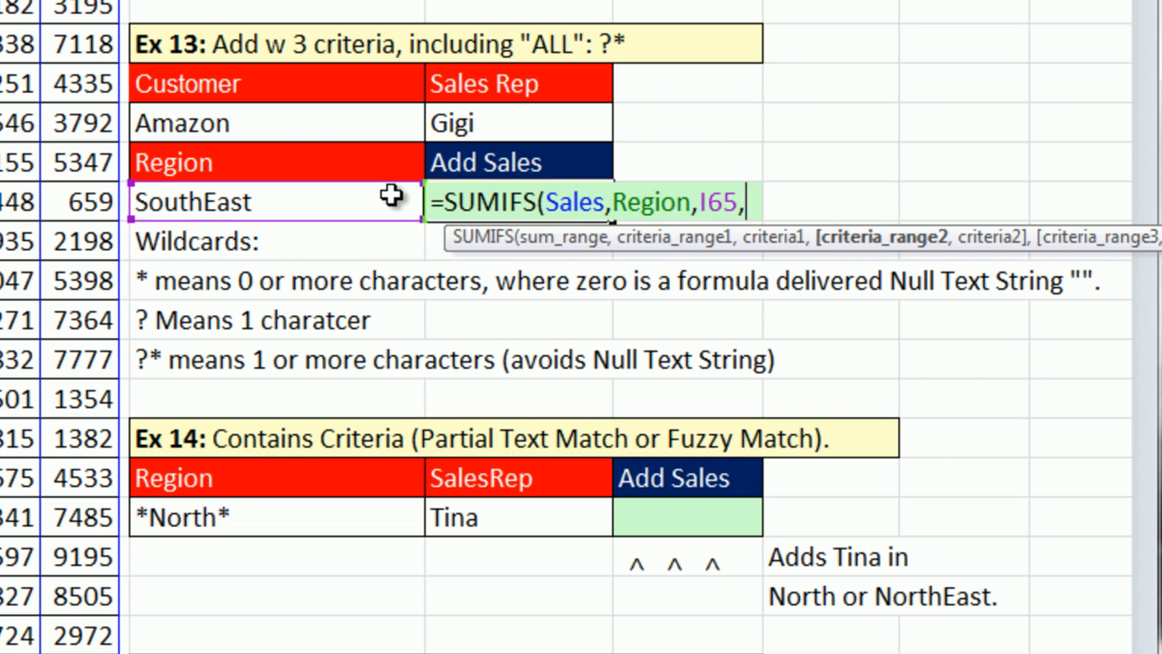
Step: Add the defined name Customer with I63 as the second criteria pair of the Ex 13 SUMIFS formula
type("cus")
key("Tab")
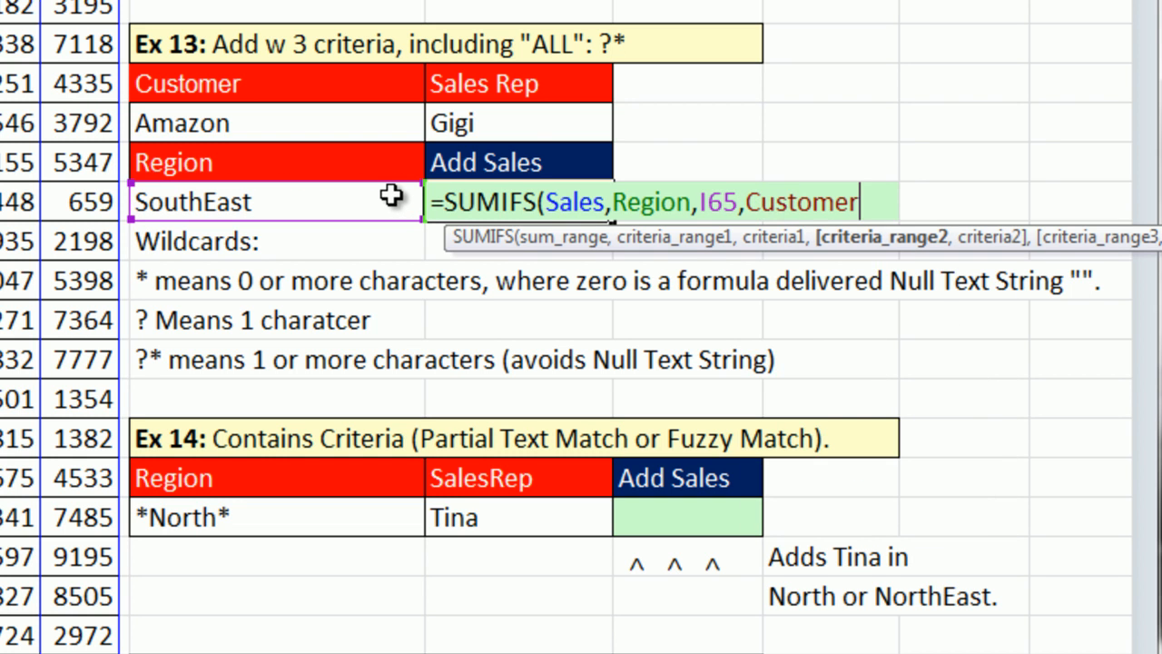
type(",")
left_click(332, 115)
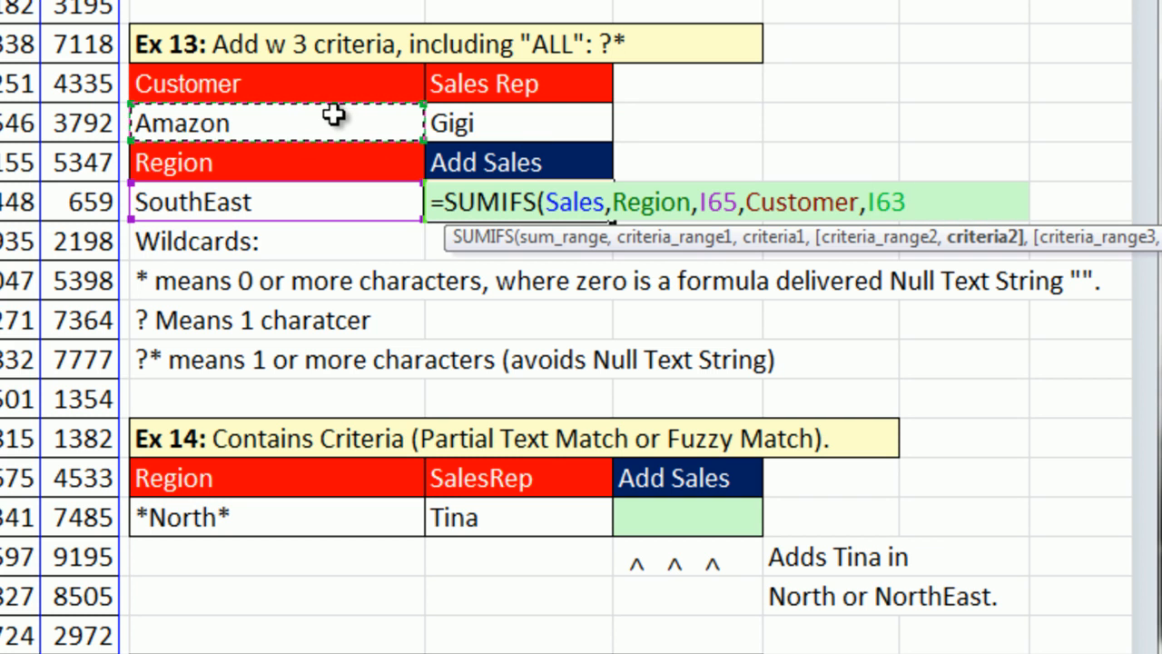
type(",")
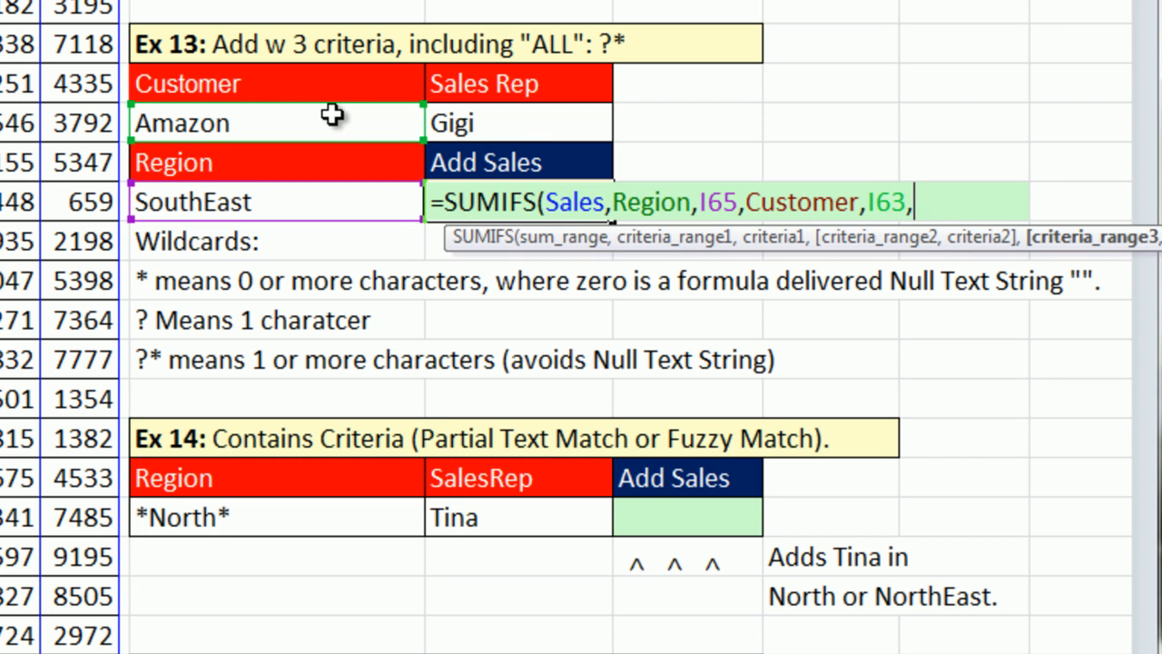
Step: Add the defined name SalesRep with J63 as the third criteria pair, close the Ex 13 SUMIFS formula, and enter it
type("s")
key("Down")
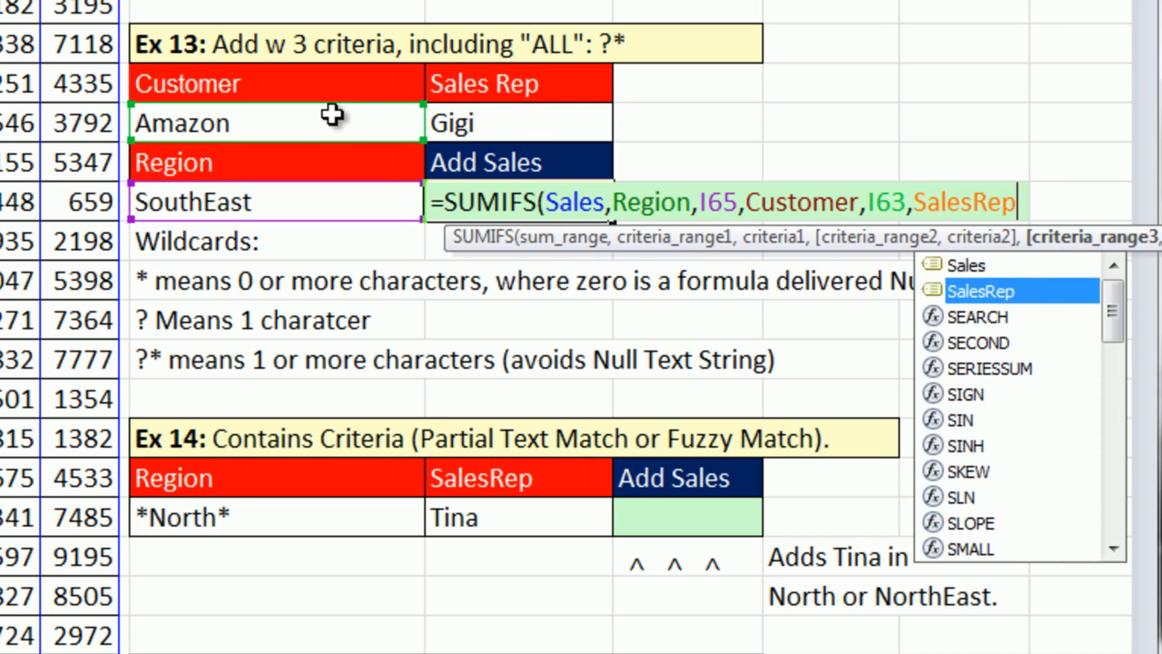
key("Tab")
type(",")
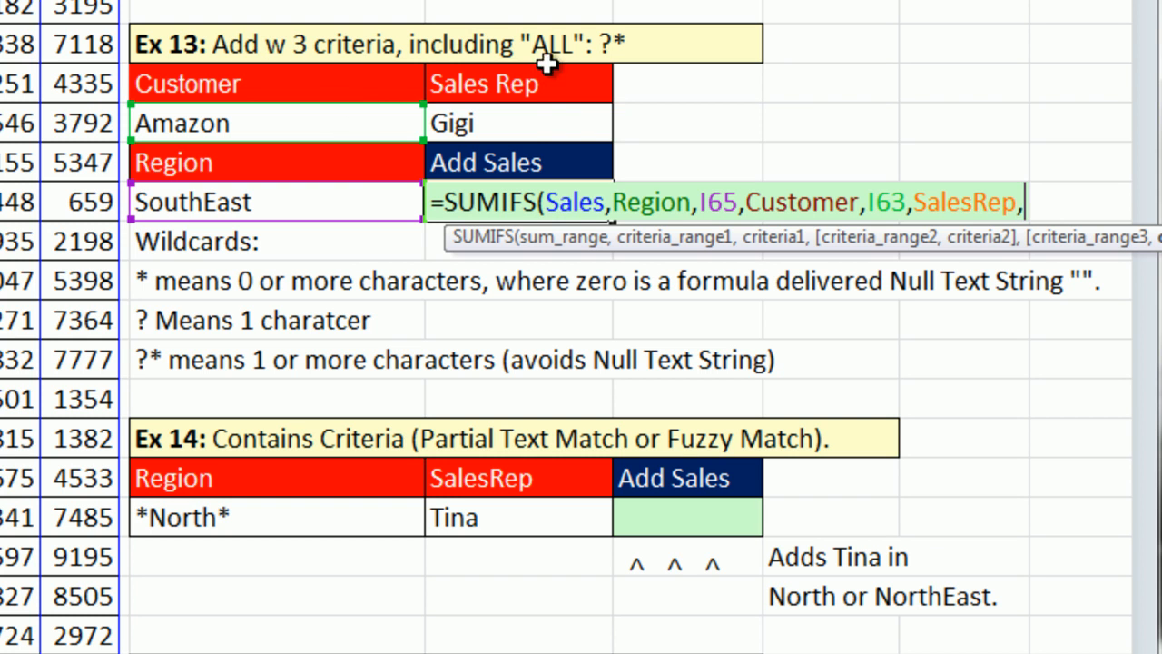
left_click(541, 121)
type(")")
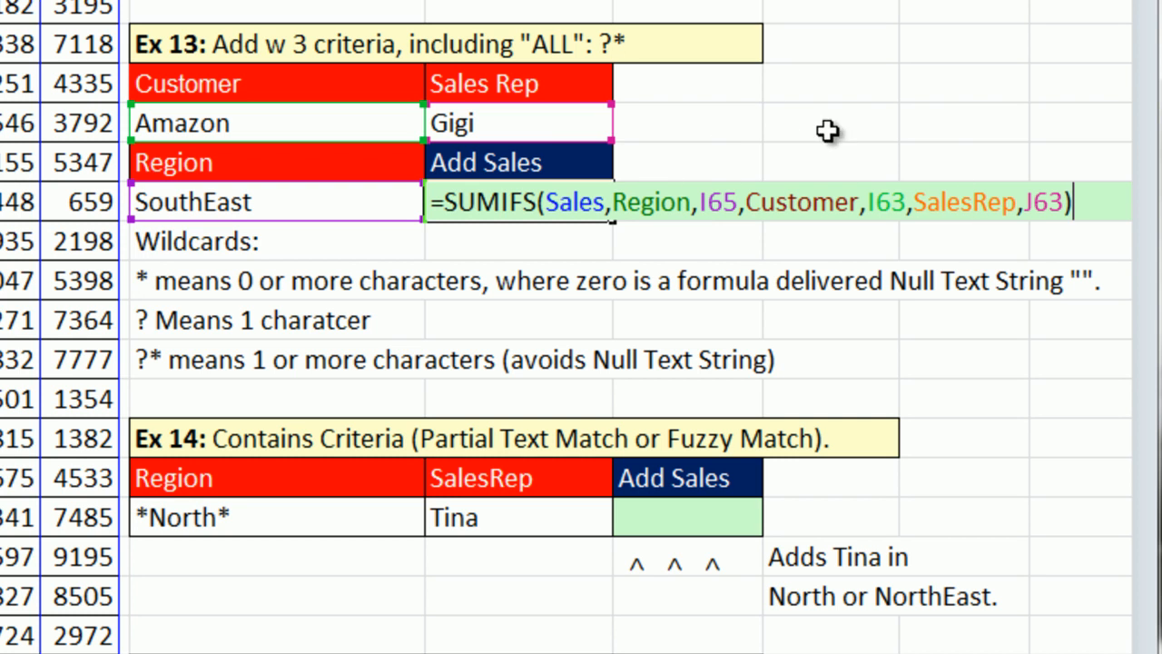
key("ctrl+Return")
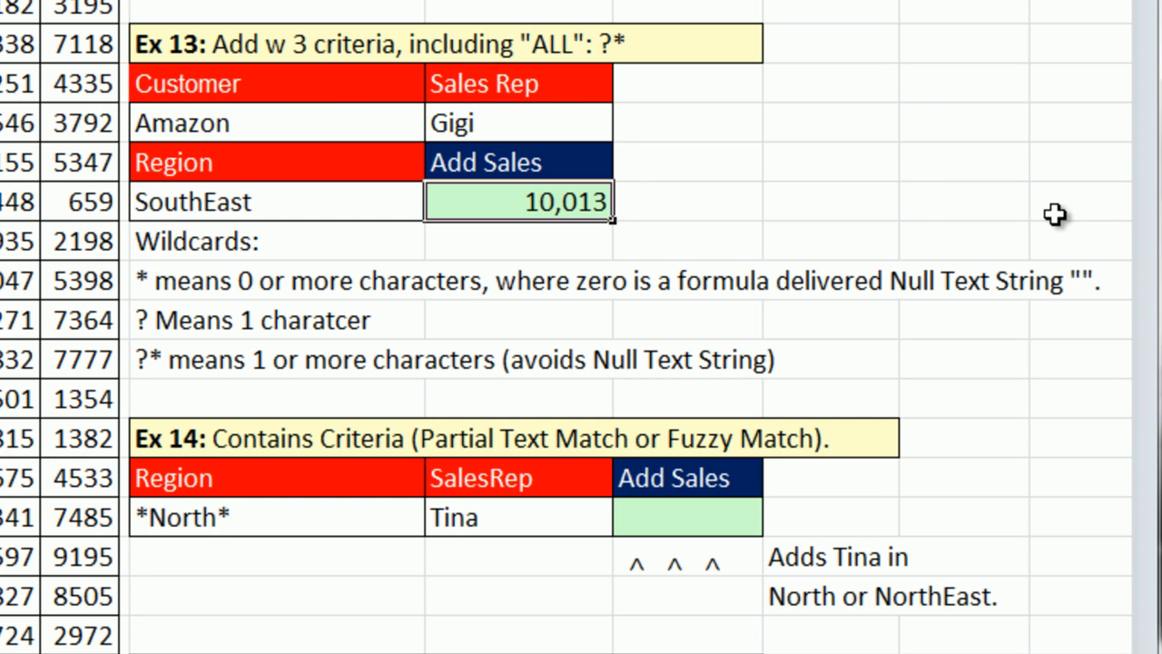
Step: Set the Ex 13 Customer criterion to the ?* wildcard from the cell's list of allowed values
left_click(356, 118)
left_click(440, 127)
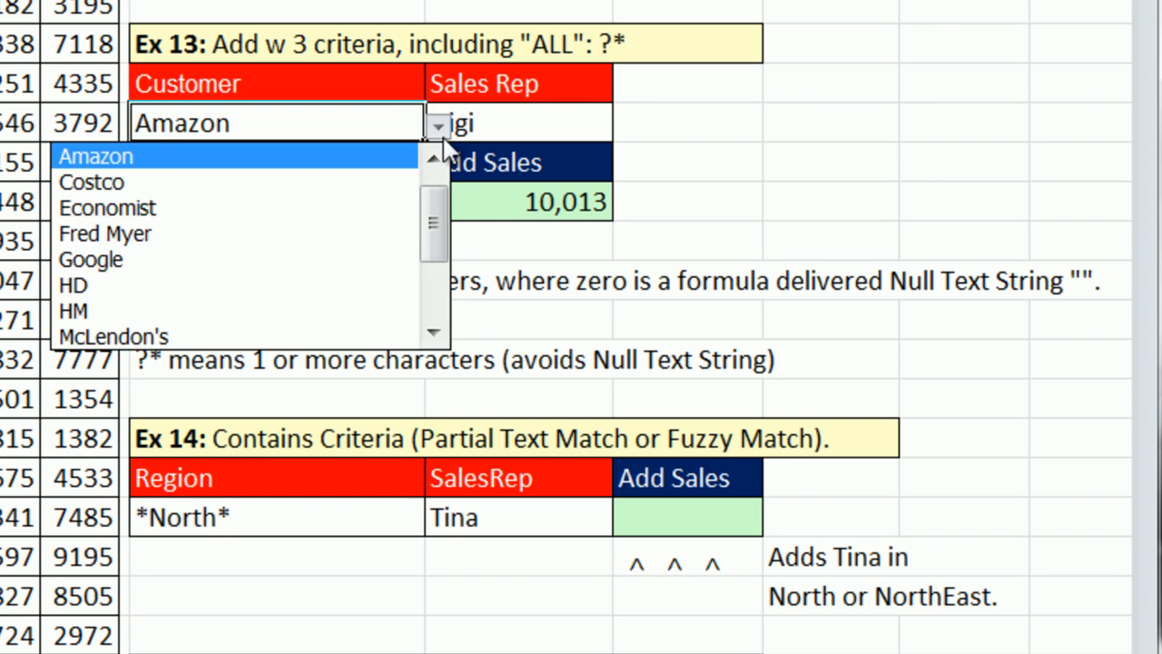
scroll(441, 223, "up", 1)
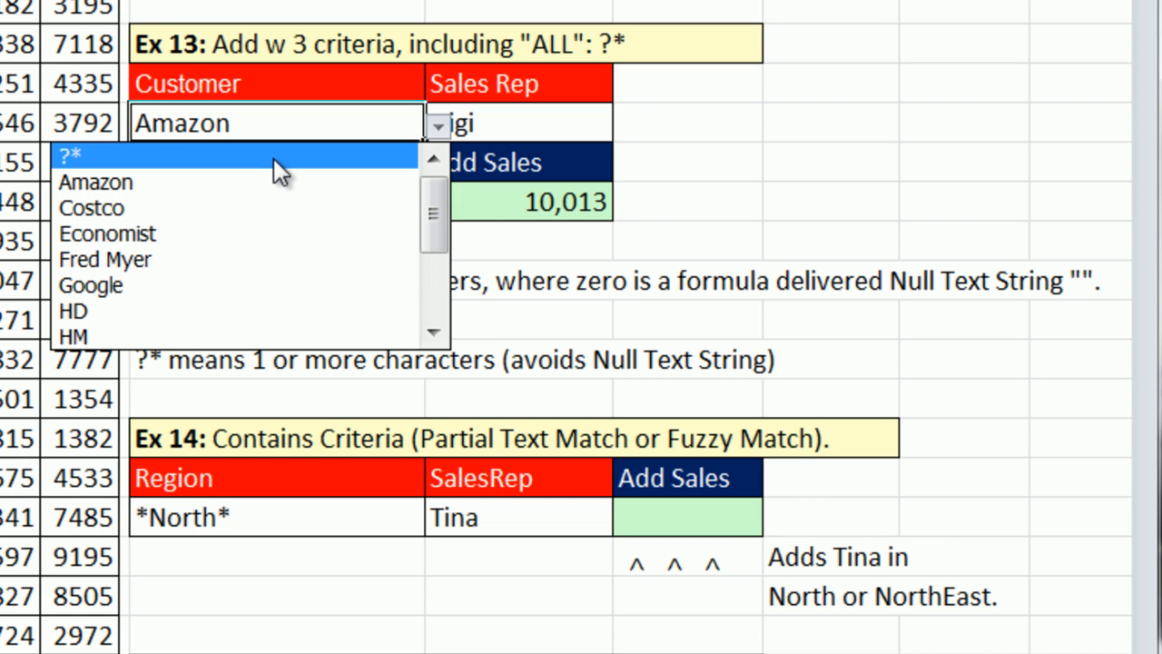
left_click(273, 158)
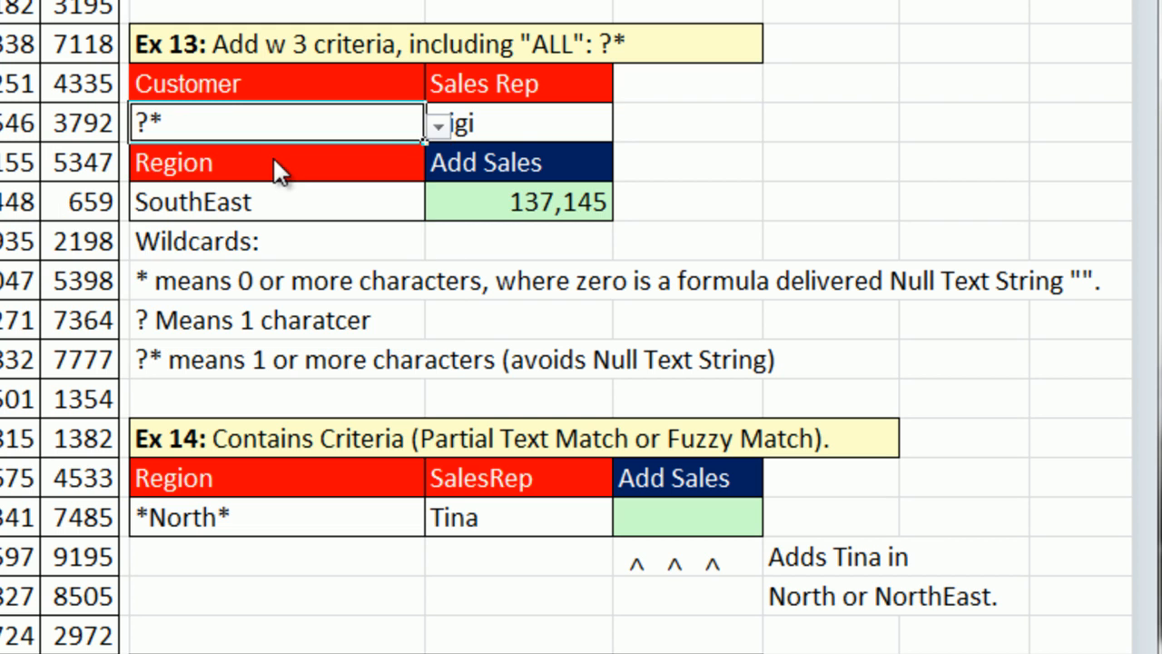
Step: Set the Ex 13 Sales Rep criterion to the ?* wildcard from the cell's list of allowed values
left_click(527, 128)
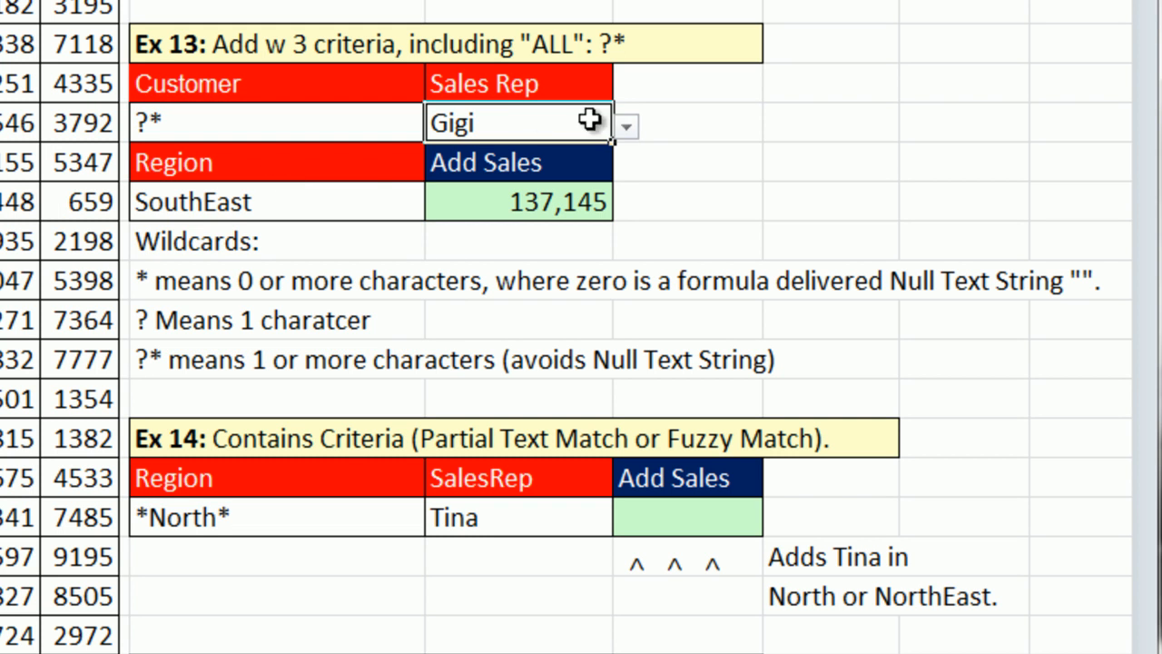
left_click(626, 128)
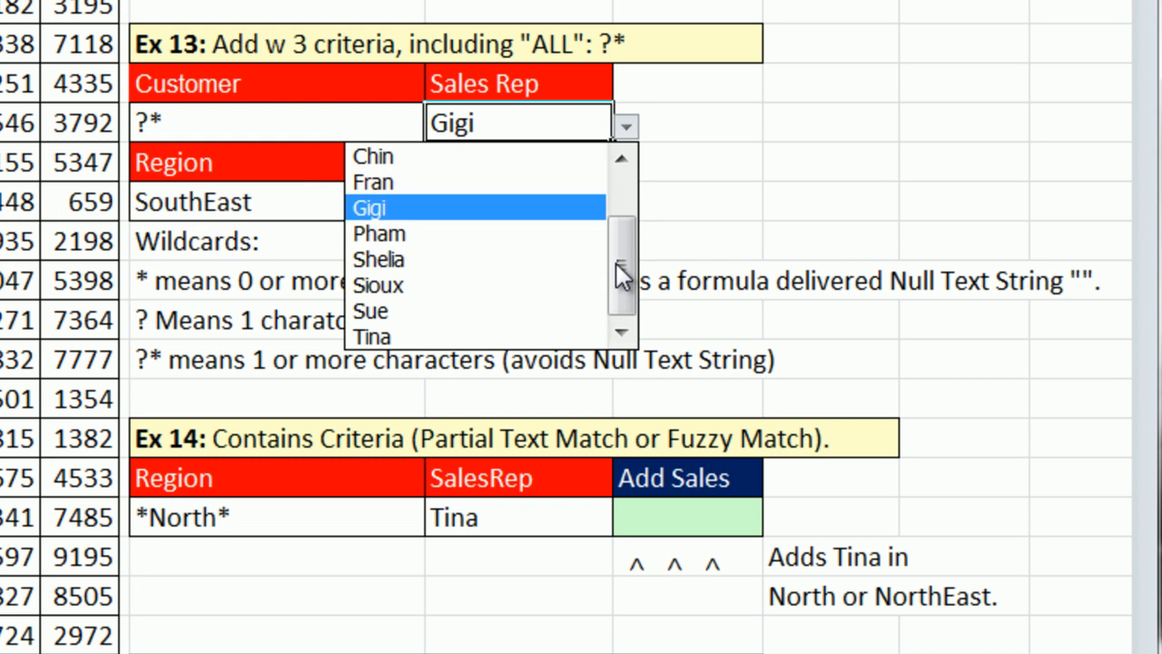
left_click_drag(624, 274, 629, 192)
left_click(466, 151)
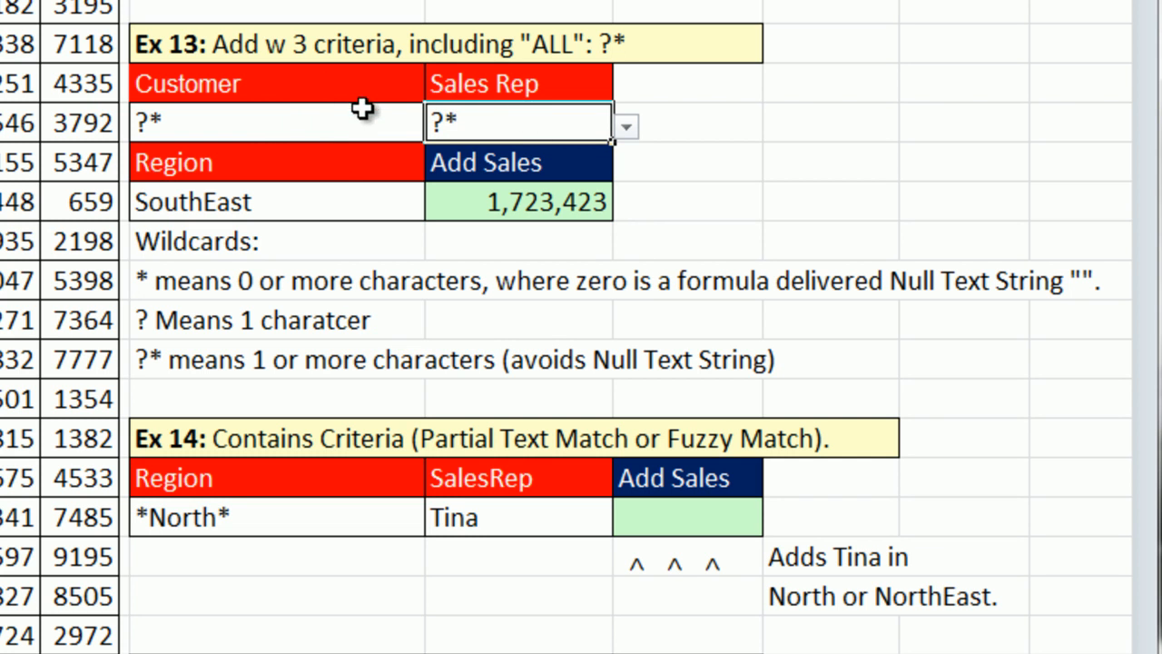
Step: Set the Ex 13 Sales Rep criterion to the first sales rep listed after the ?* wildcard
left_click(316, 200)
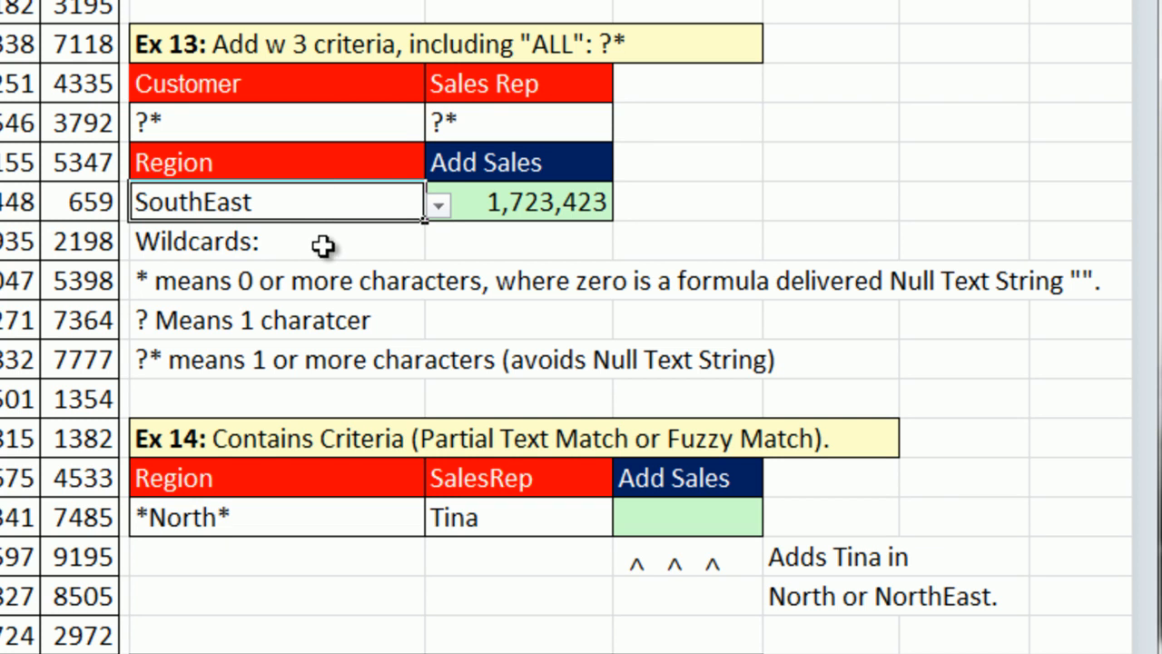
left_click(470, 122)
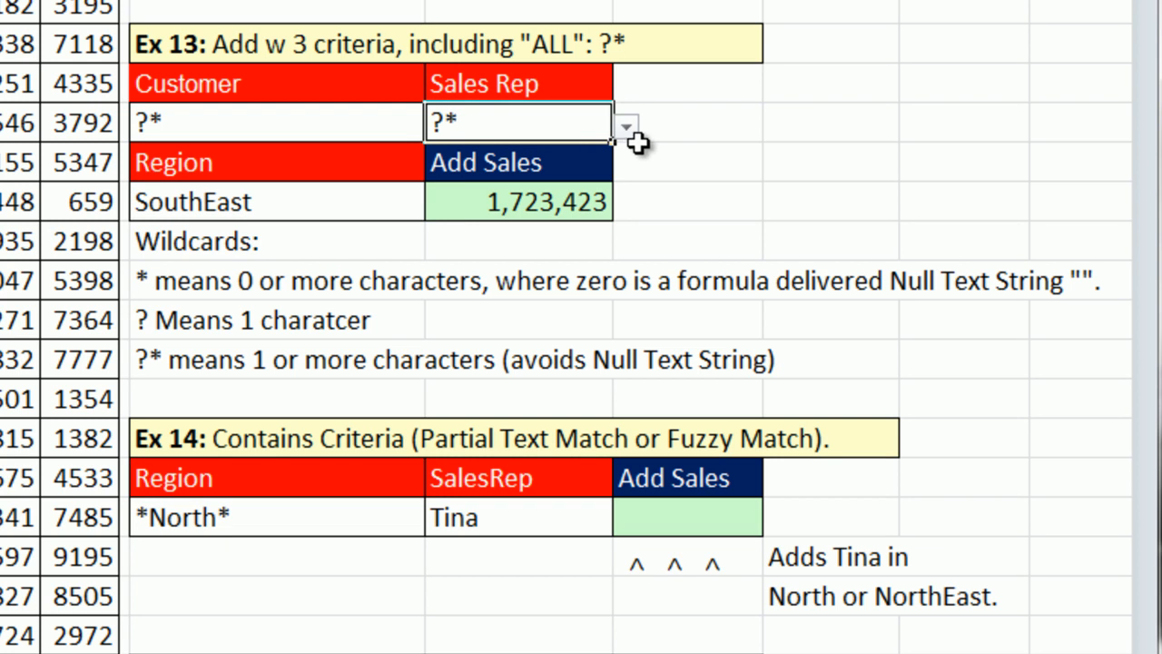
left_click(627, 129)
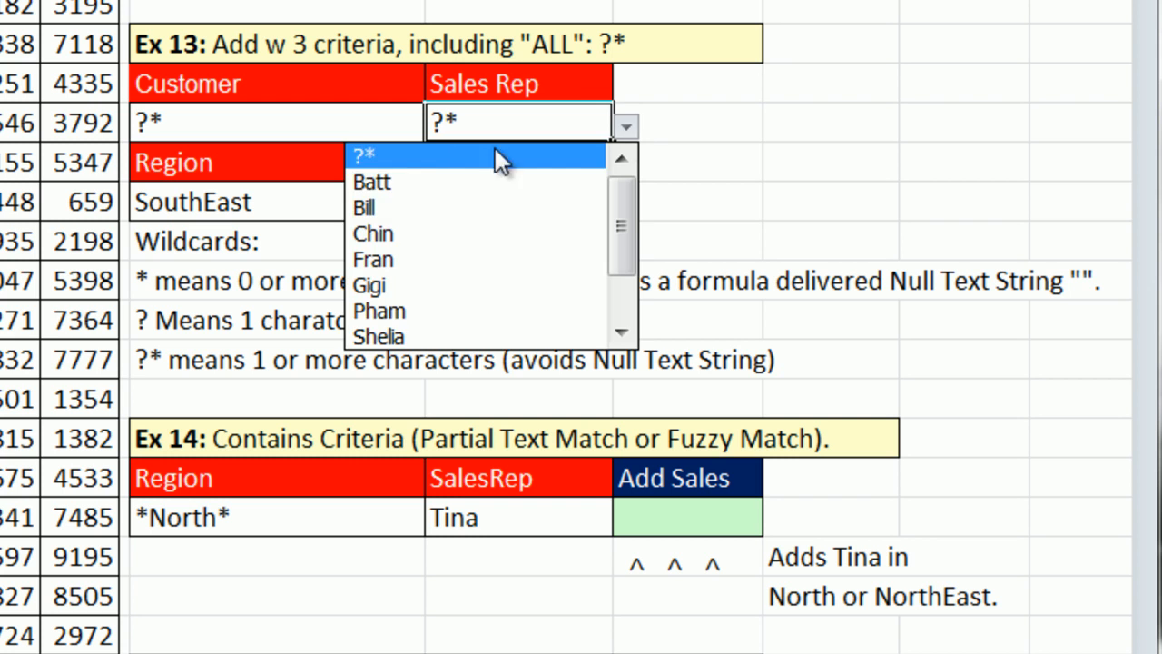
left_click(370, 182)
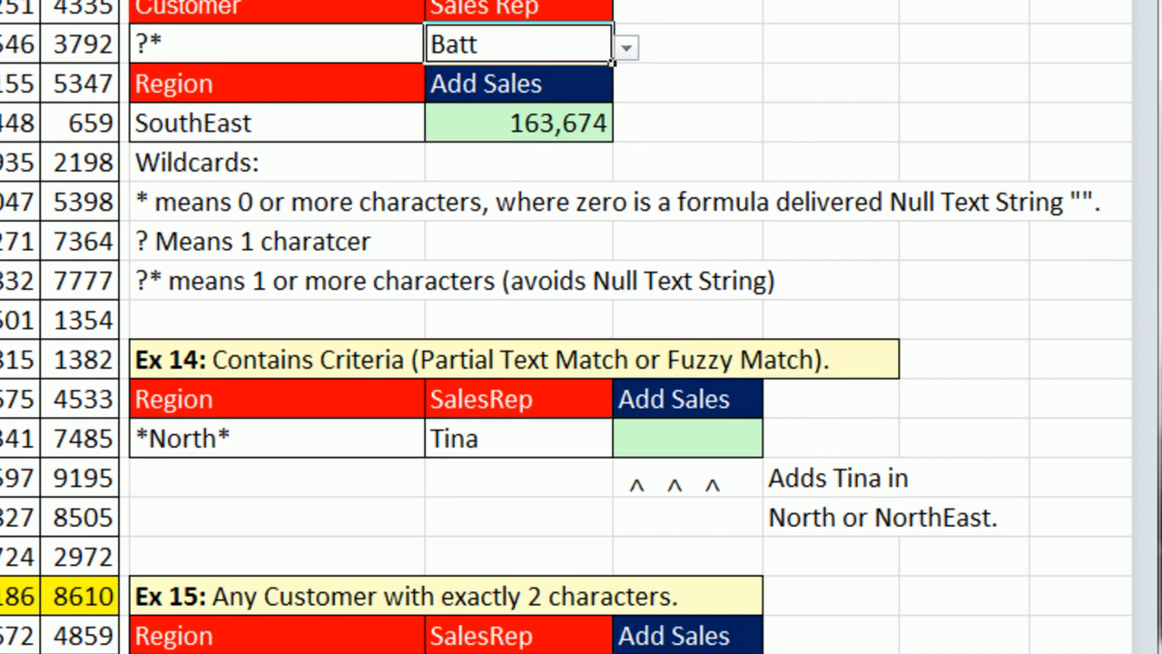
Step: Begin a SUMIFS formula in the Ex 14 Add Sales cell with Sales as sum range and Region matched to I73
scroll(568, 363, "down", 3)
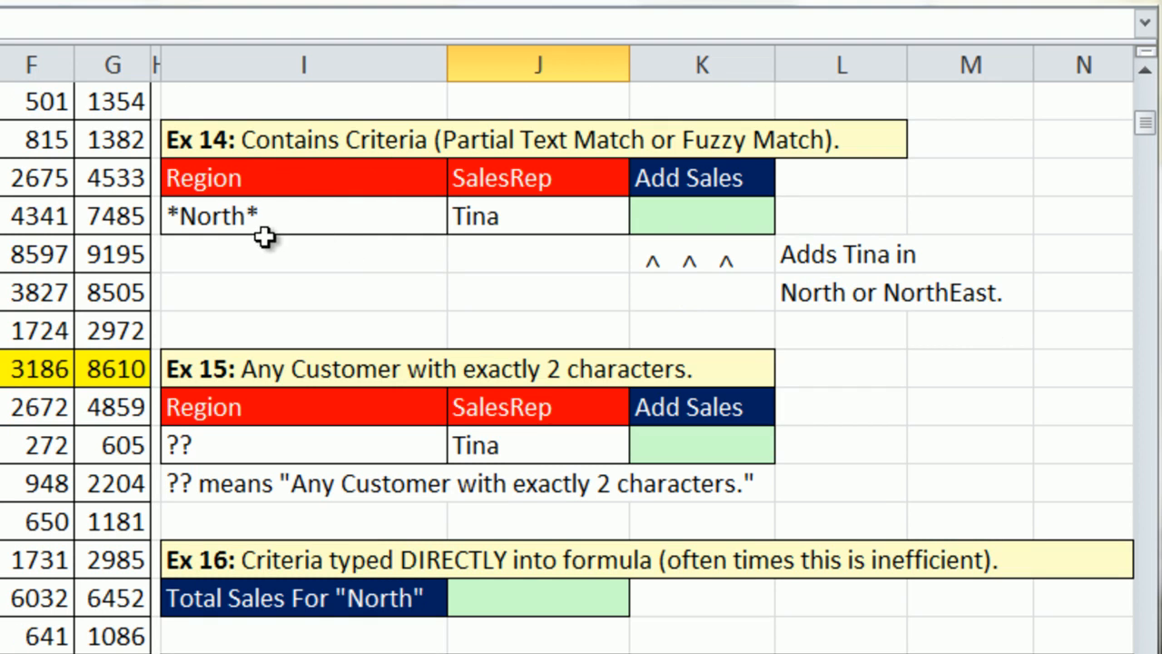
left_click(222, 223)
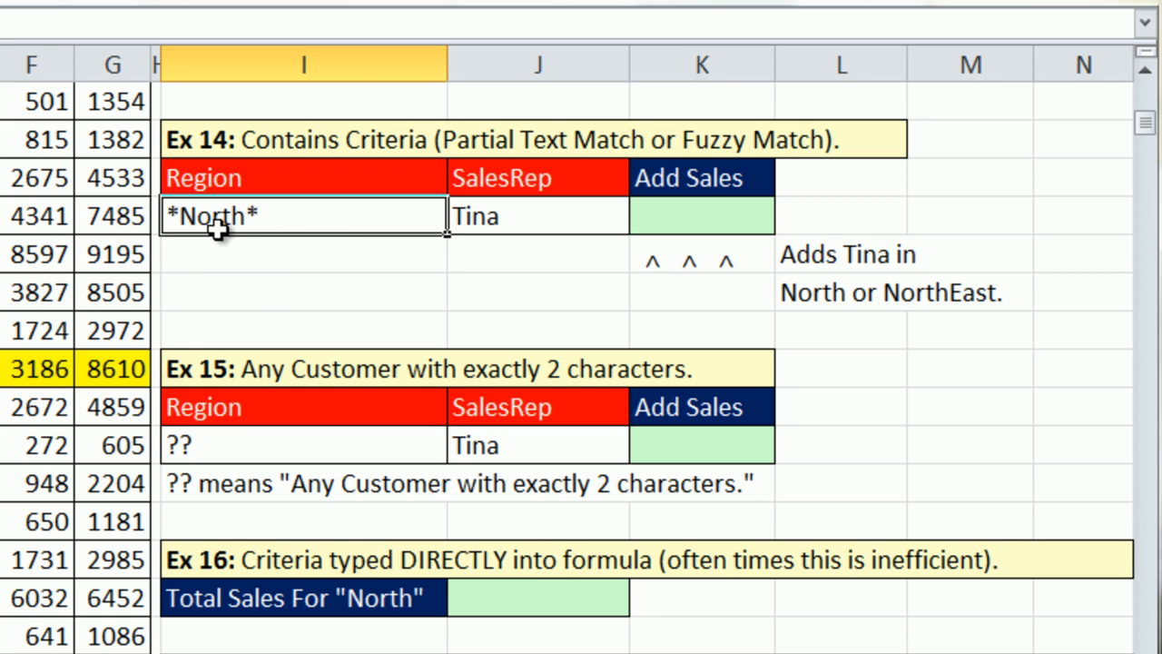
left_click(638, 222)
type("=")
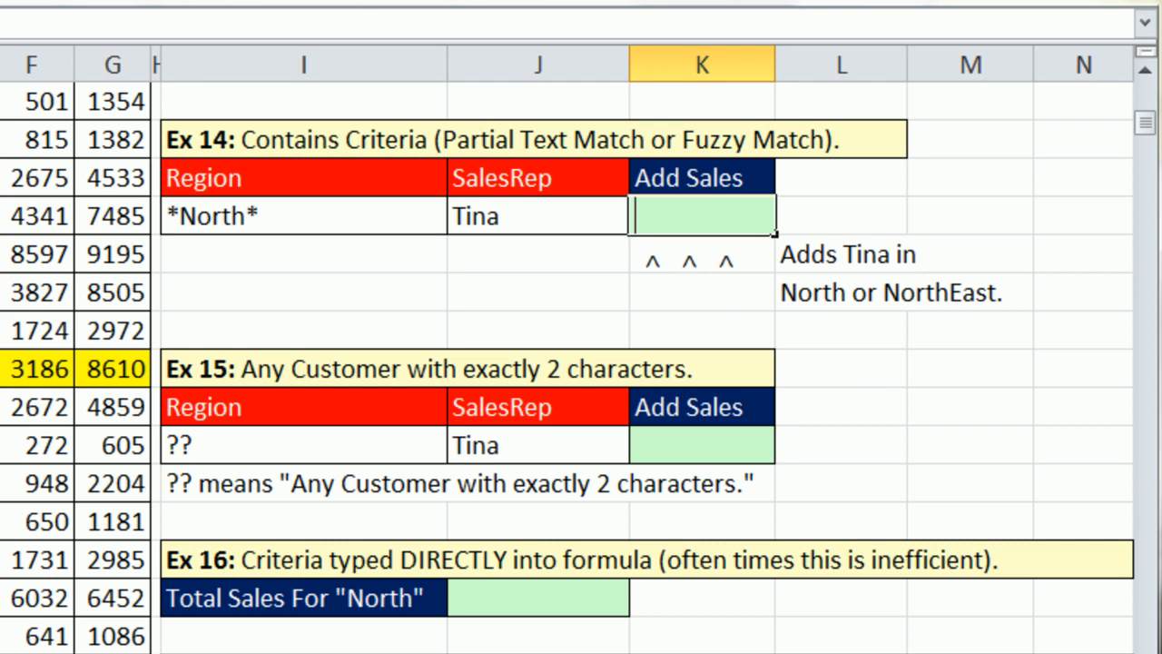
type("=SUMIFS(Sales,")
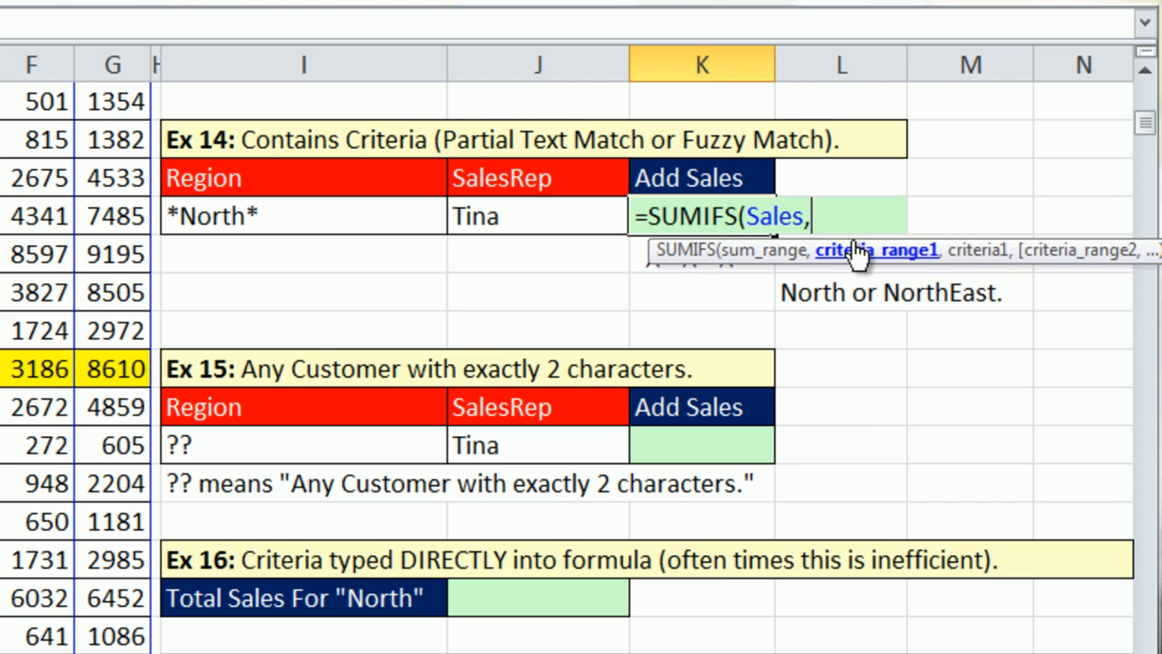
type("Region")
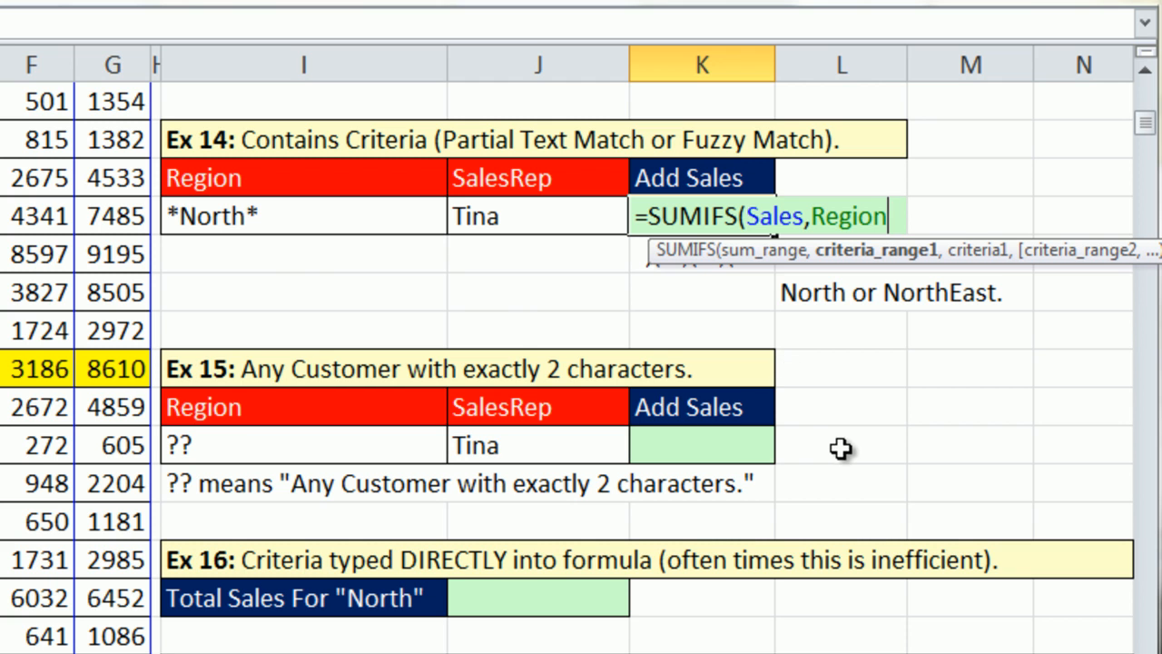
type(",")
left_click(238, 218)
type(",")
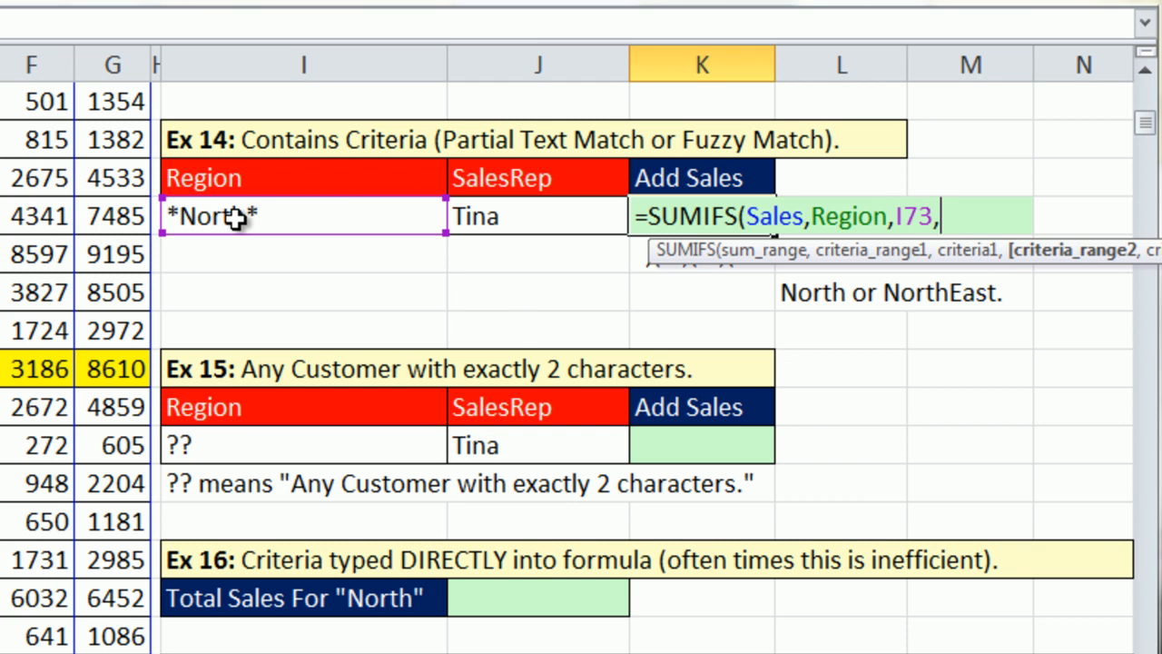
Step: Add the defined name SalesRep with J73 as the second criteria pair of the Ex 14 SUMIFS formula and enter it
type("s")
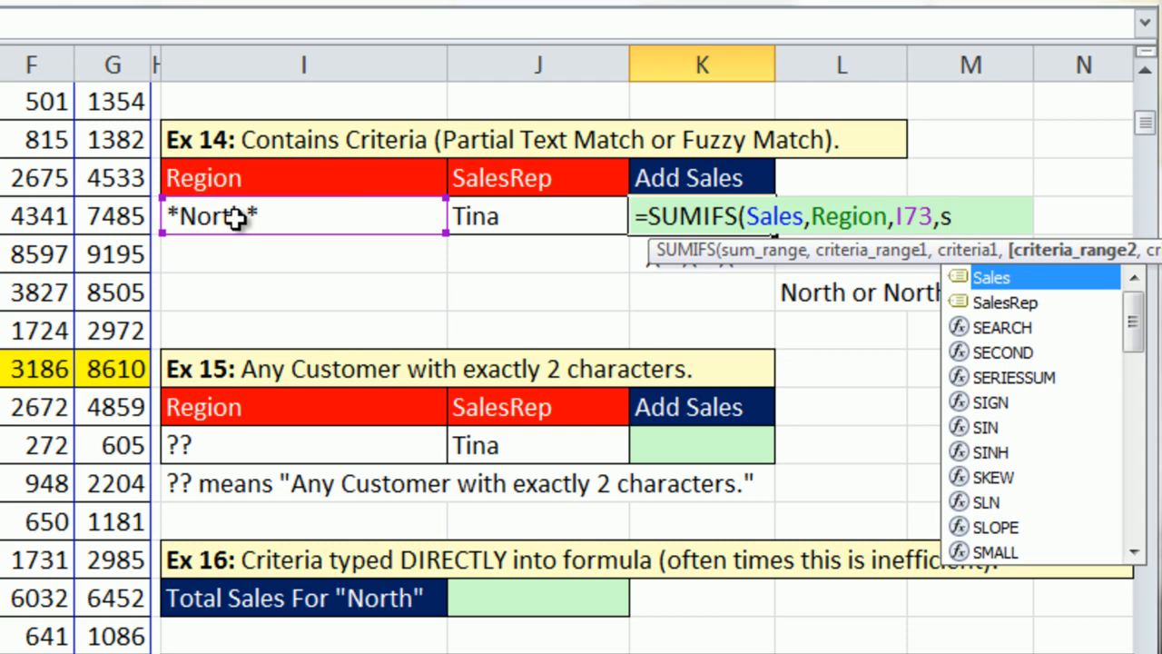
key("Down")
key("Tab")
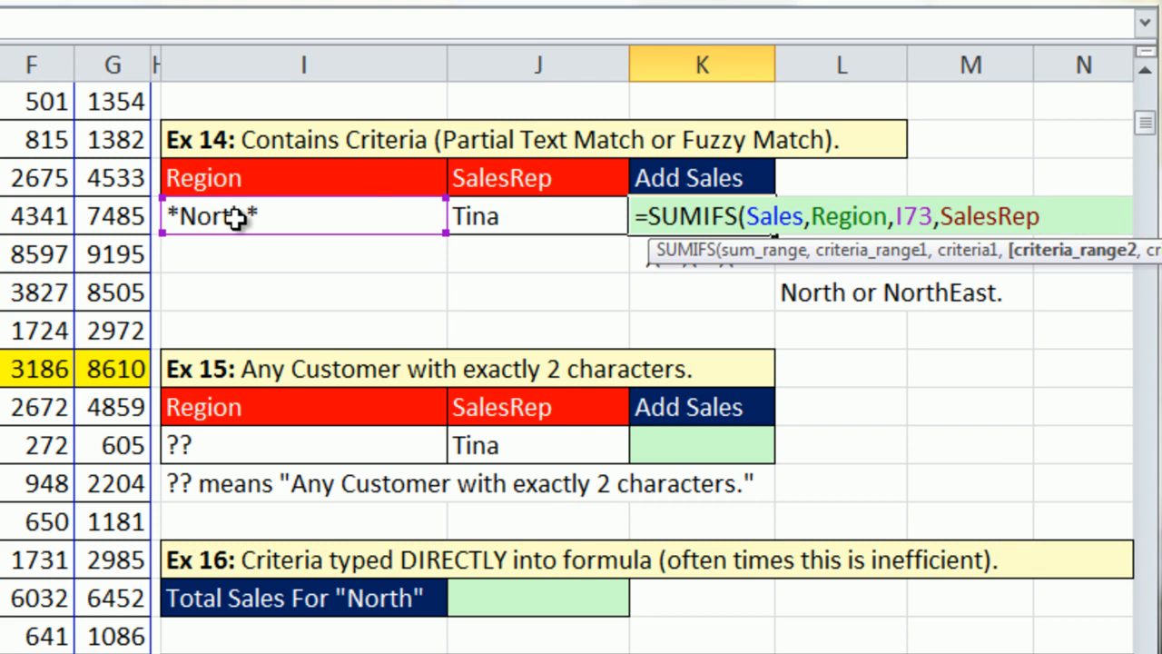
type(",")
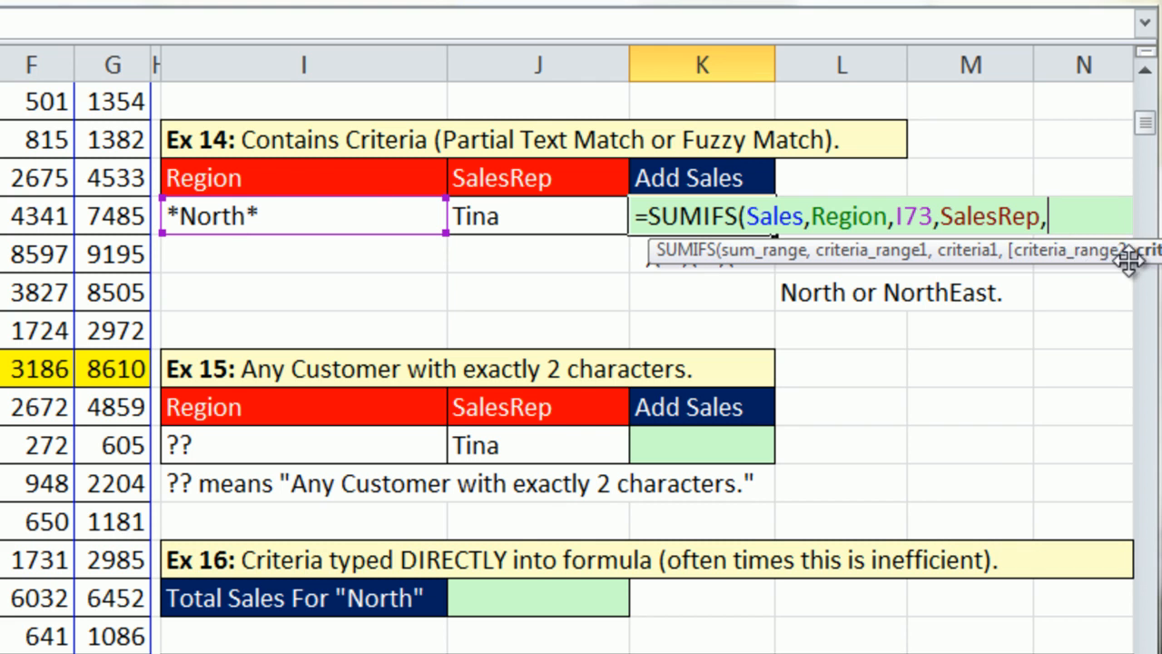
left_click_drag(1118, 261, 798, 268)
left_click(515, 216)
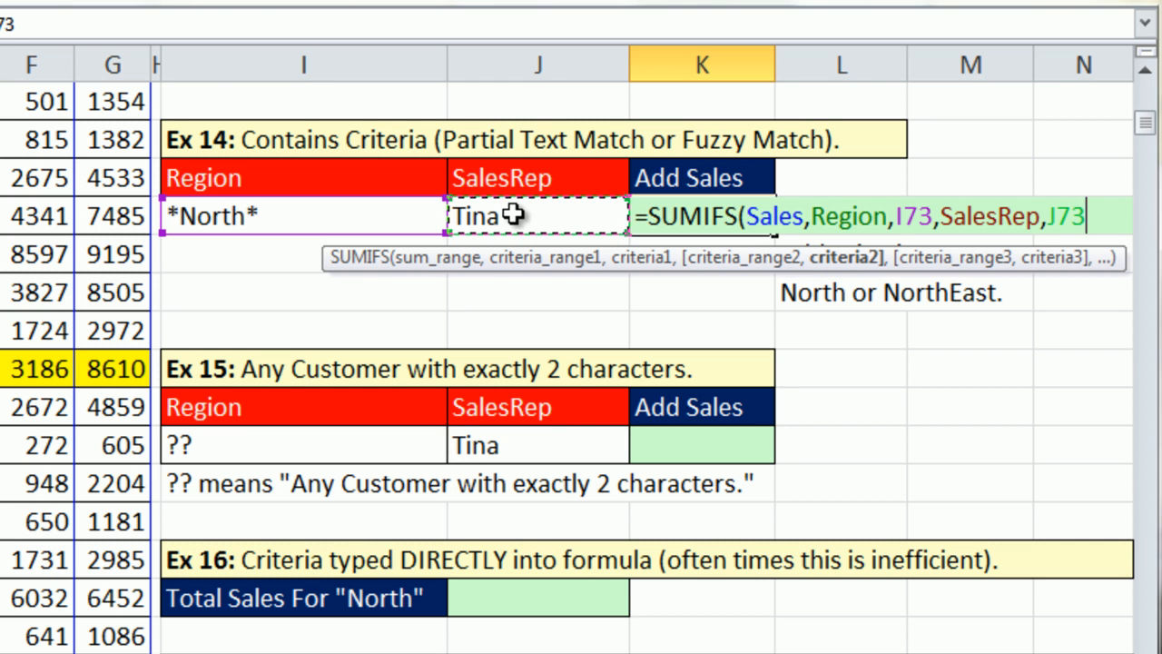
key("ctrl+Return")
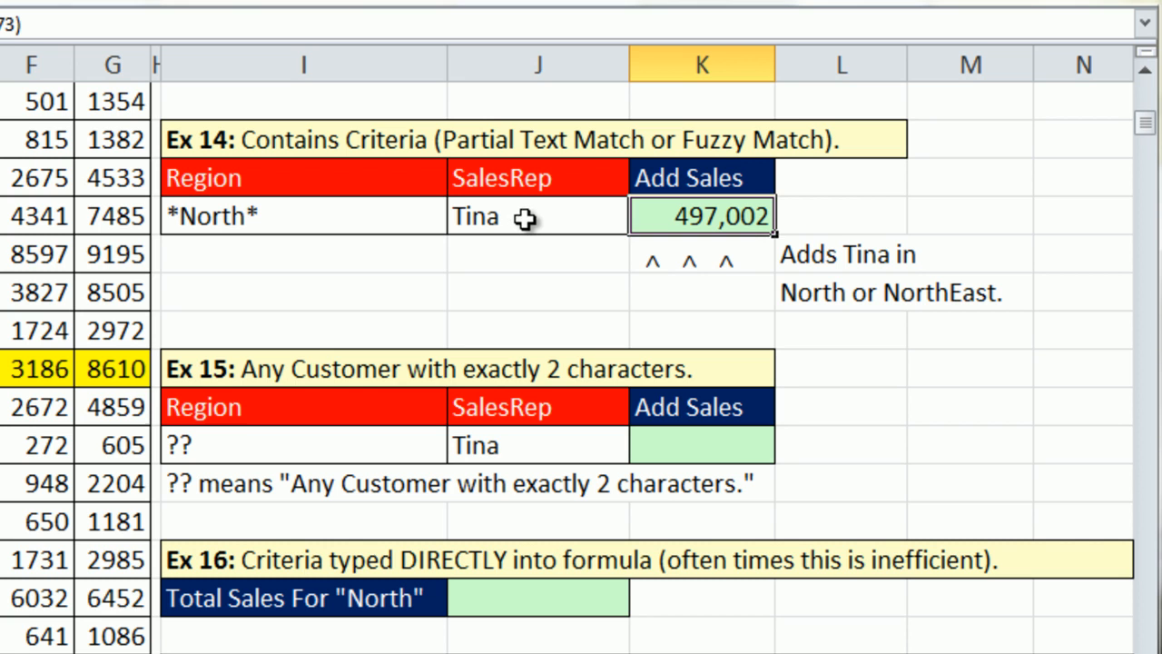
Step: Try a different sales rep's name as the Ex 14 SalesRep criterion, and undo the change
left_click(470, 220)
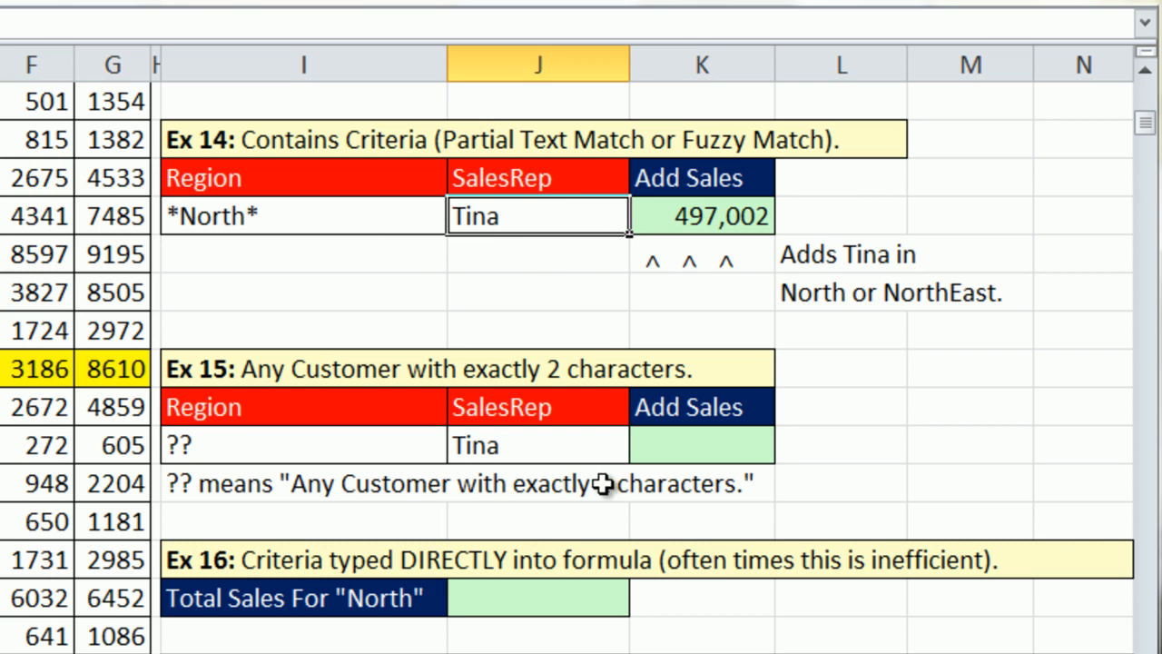
type("Gigi")
key("ctrl+Return")
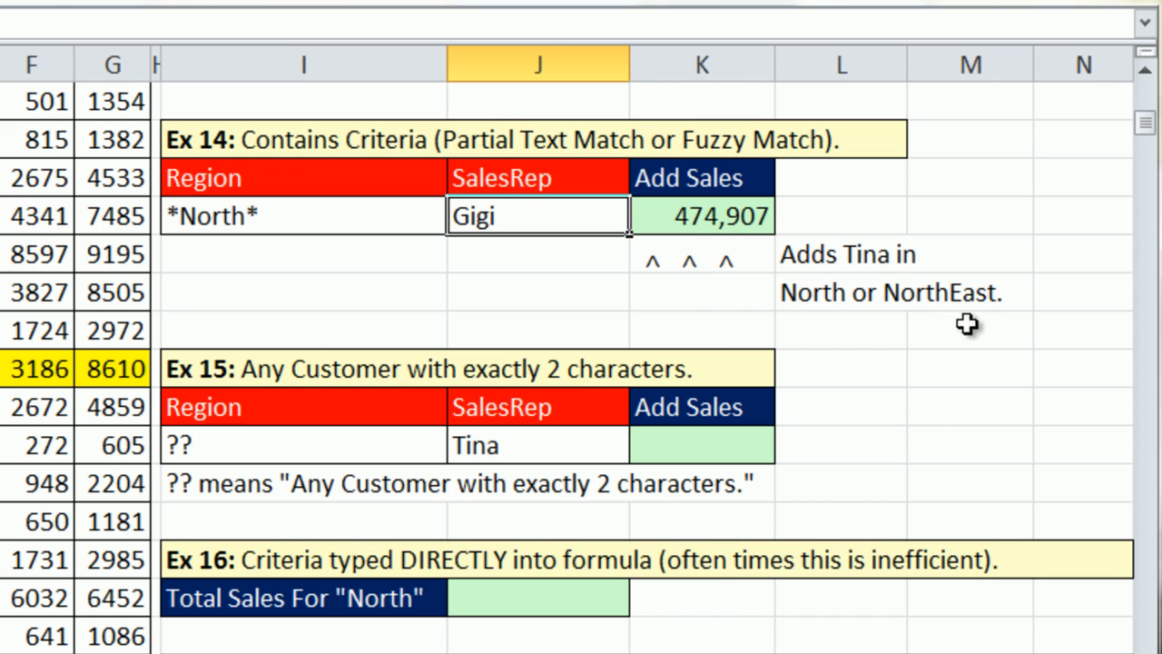
key("ctrl+z")
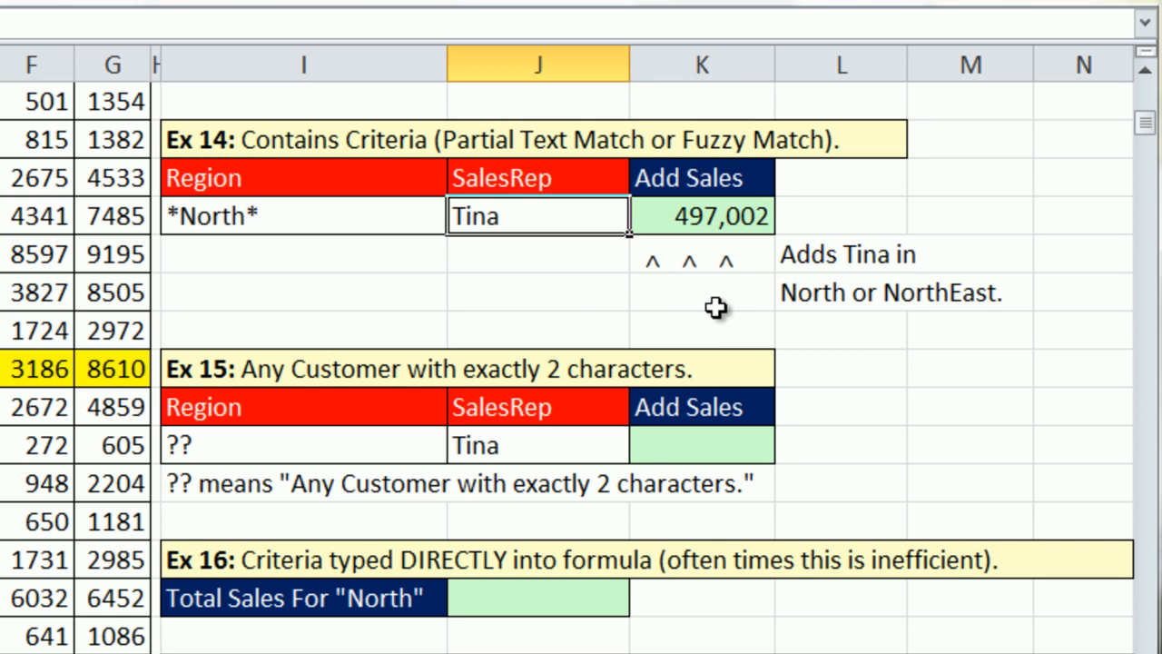
Step: Begin a SUMIFS formula in the Ex 15 Add Sales cell with Sales as sum range and Region as first criteria range
left_click(692, 447)
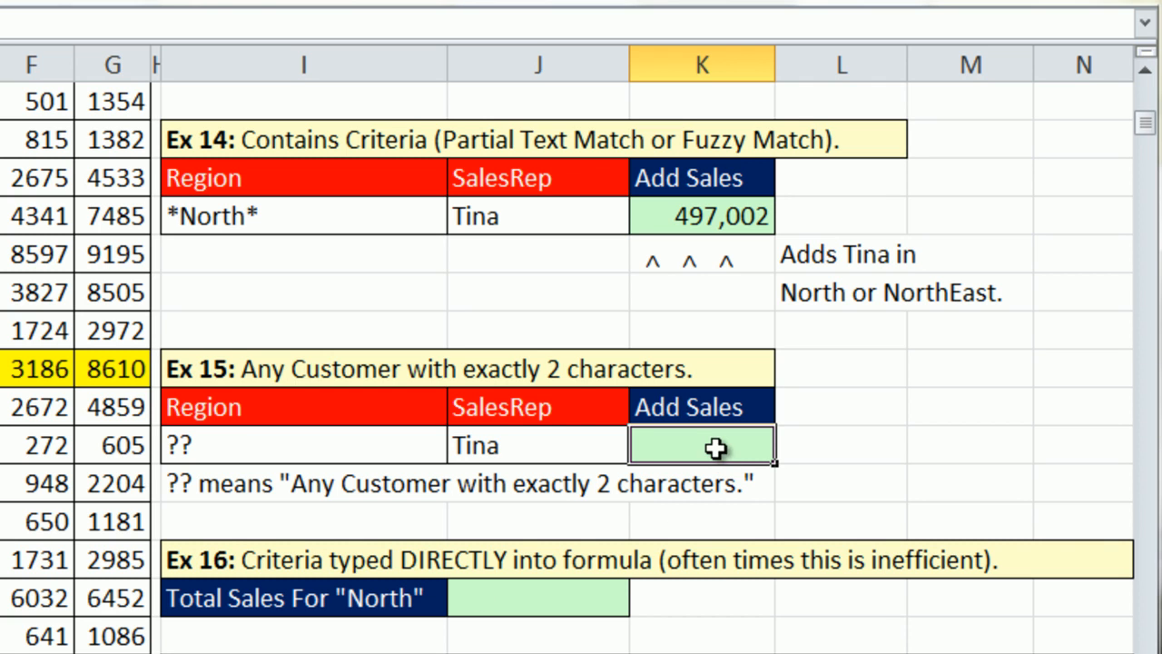
type("=")
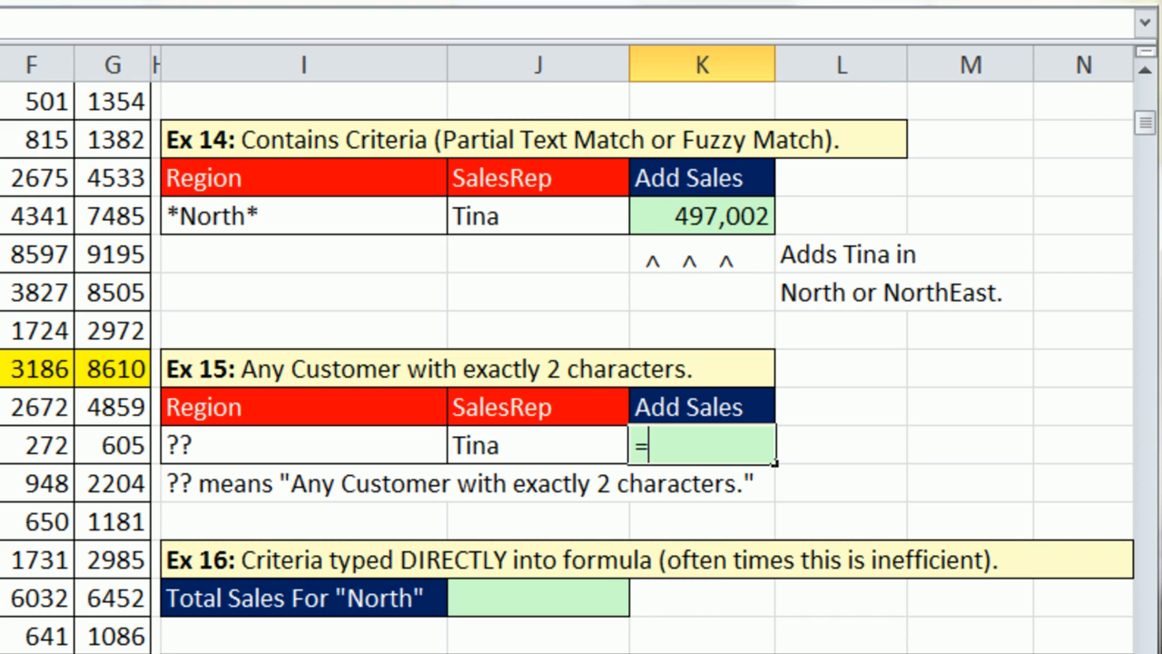
type("=SUMIFS(Sales,")
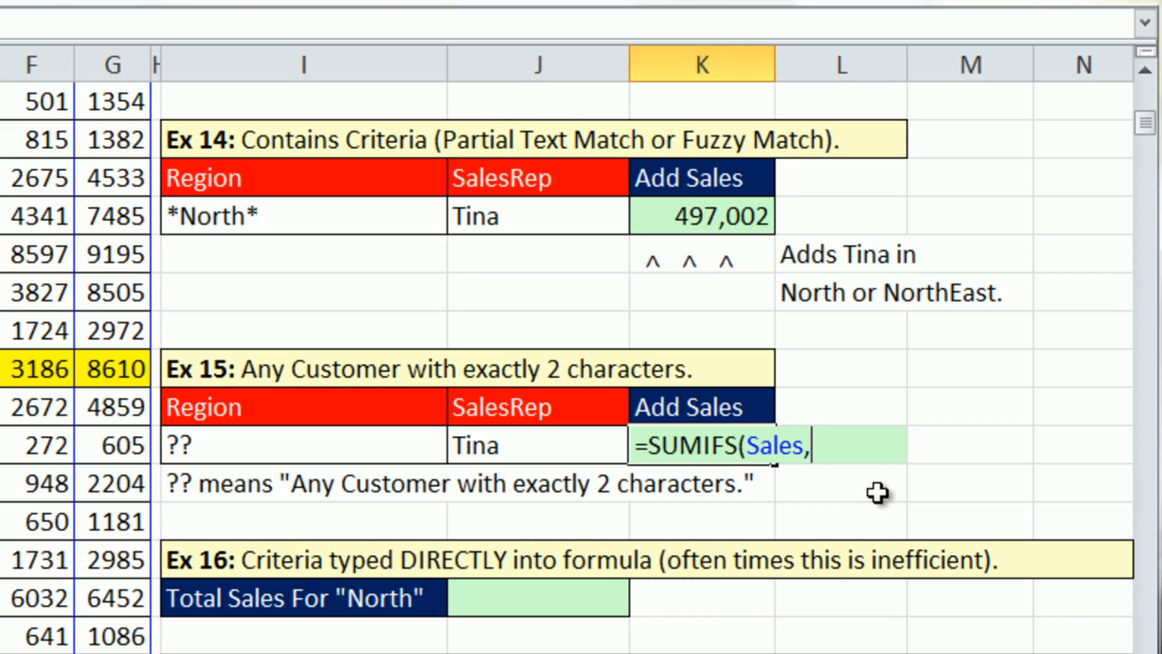
left_click(845, 450)
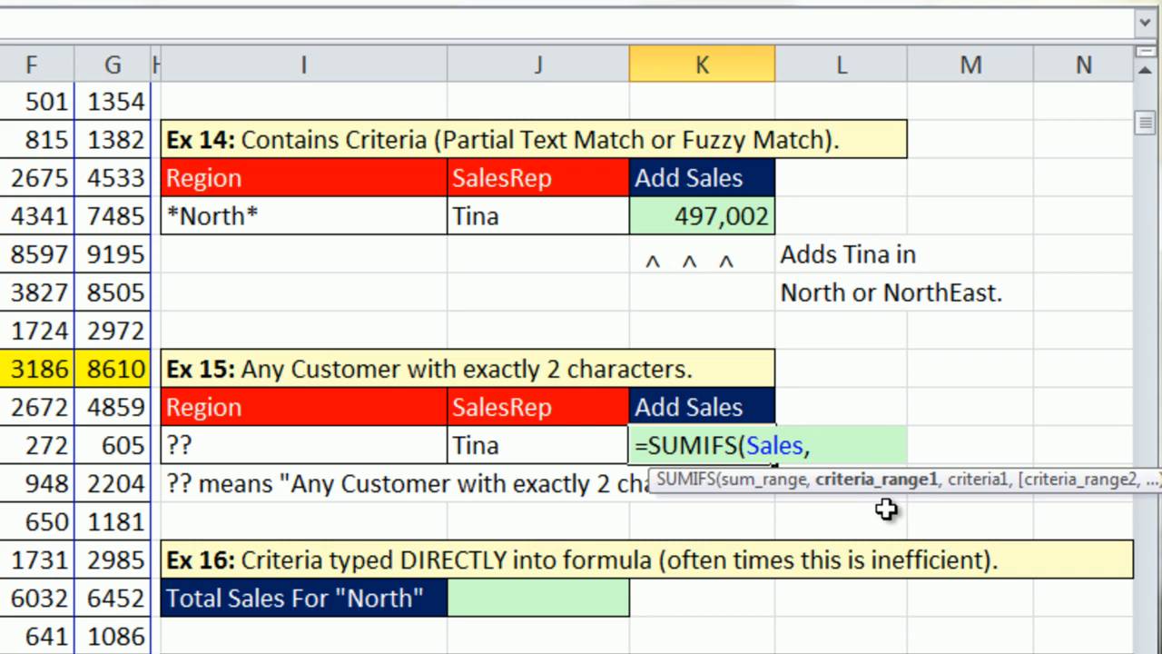
type(",reg")
key("Tab")
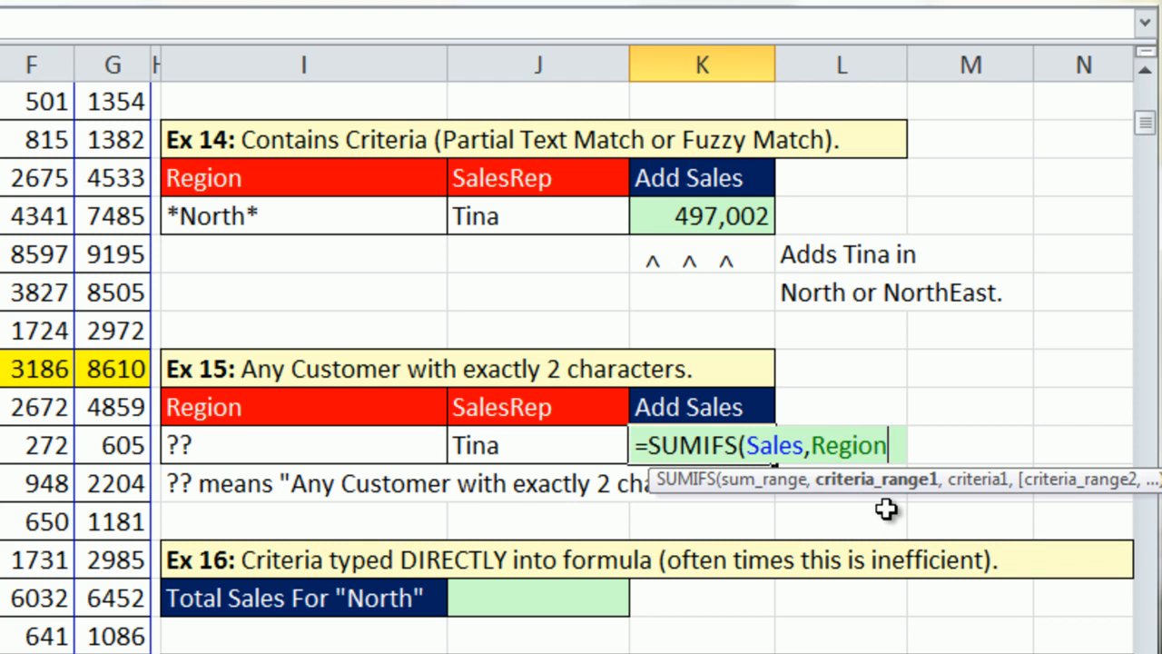
Step: Use cell I79 as the criterion for Region in the Ex 15 SUMIFS formula
type(",")
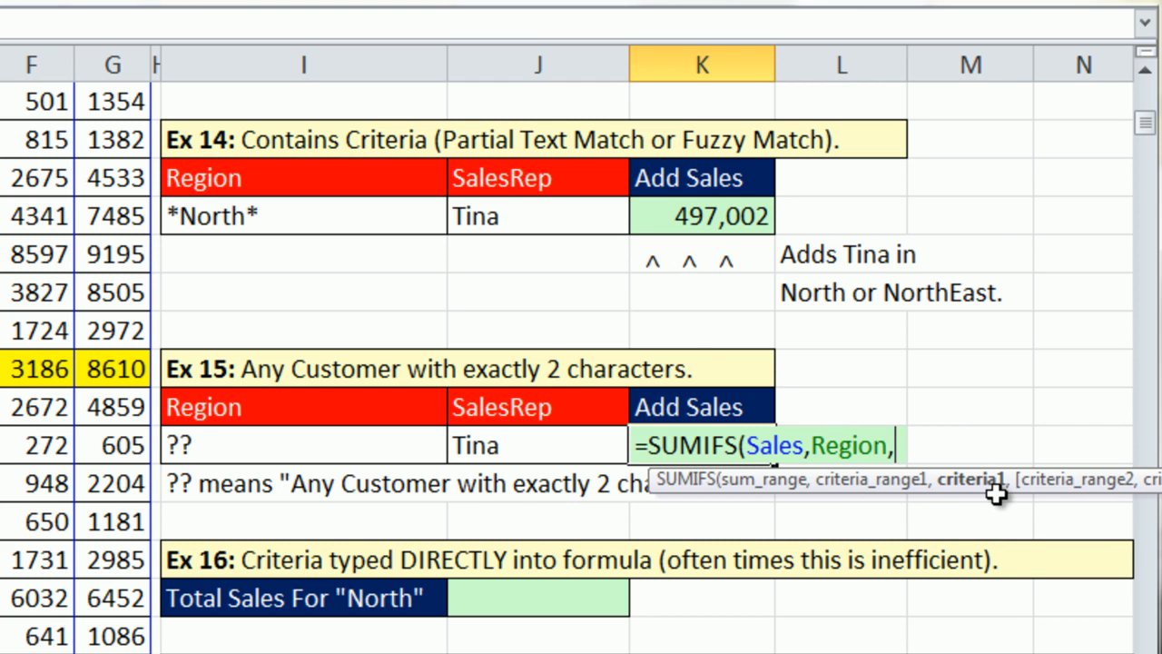
left_click(186, 452)
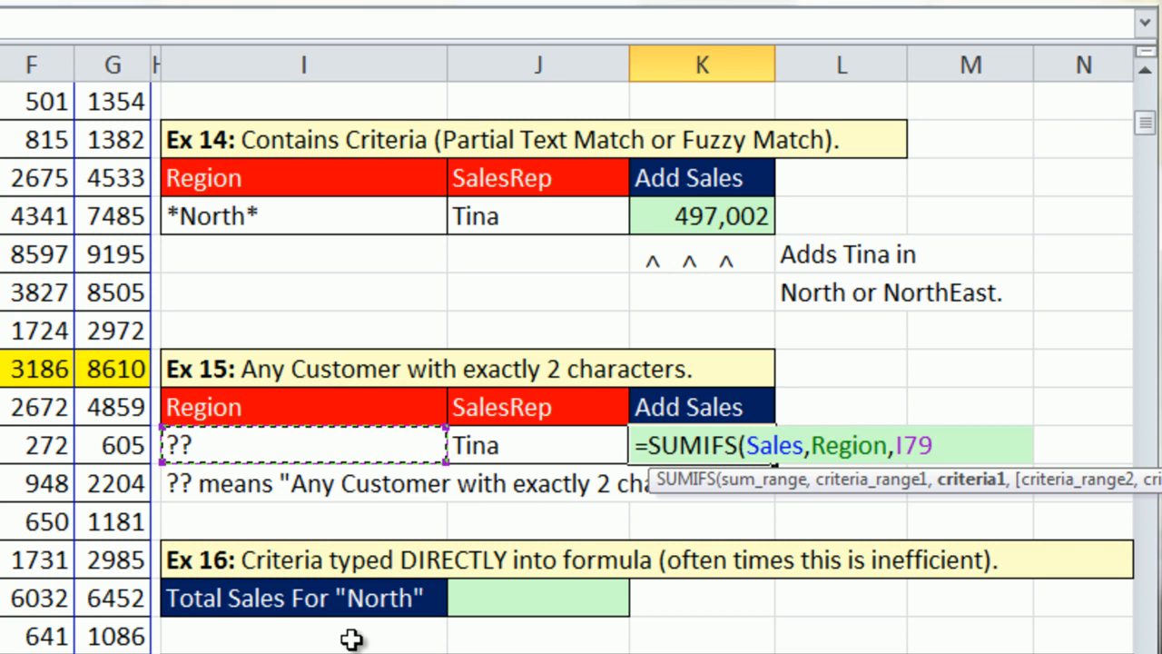
Step: Try the literal text "??" as the Region criterion, and put the I79 reference back in the formula
key("BackSpace")
key("BackSpace")
key("BackSpace")
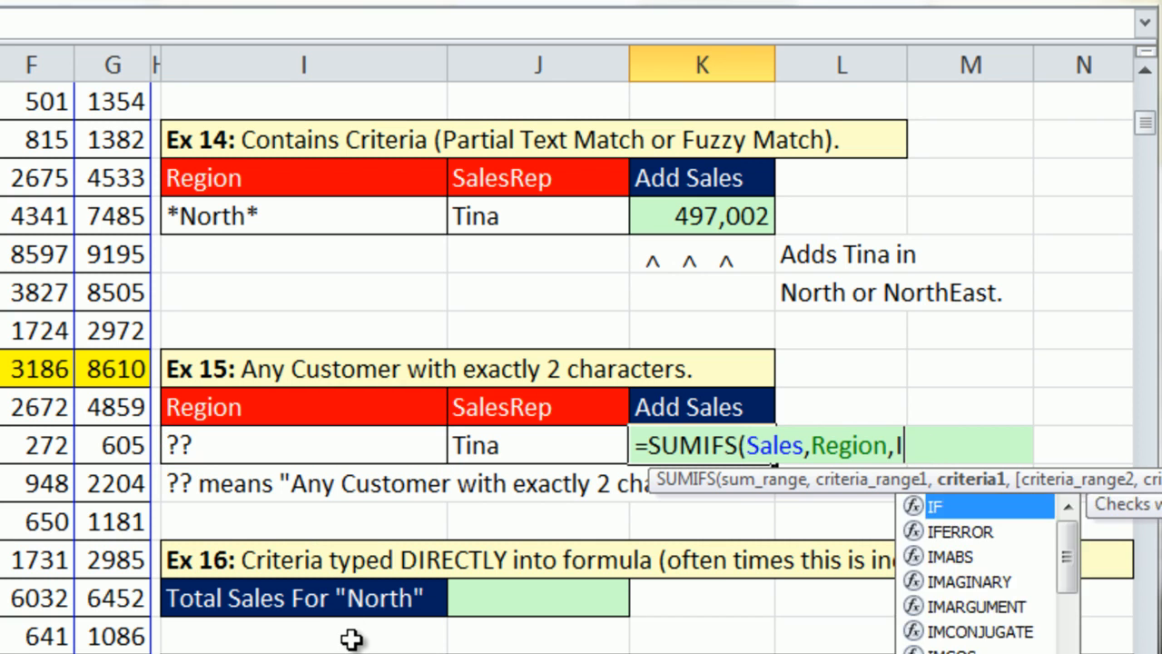
type("\"??")
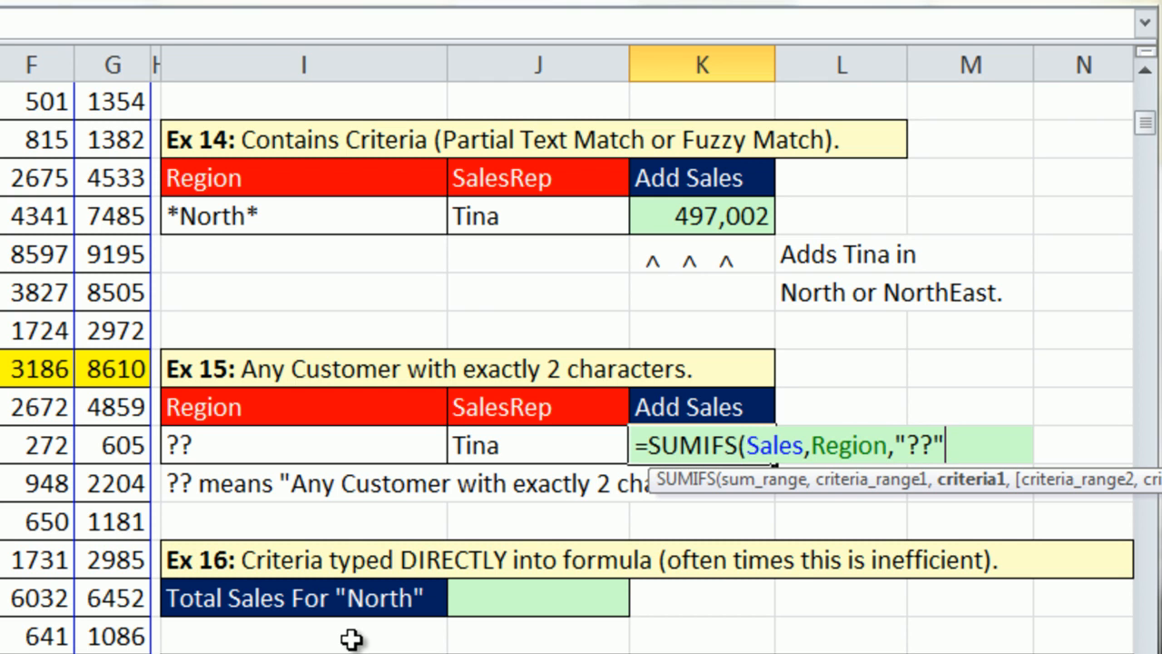
key("BackSpace")
key("BackSpace")
key("BackSpace")
key("BackSpace")
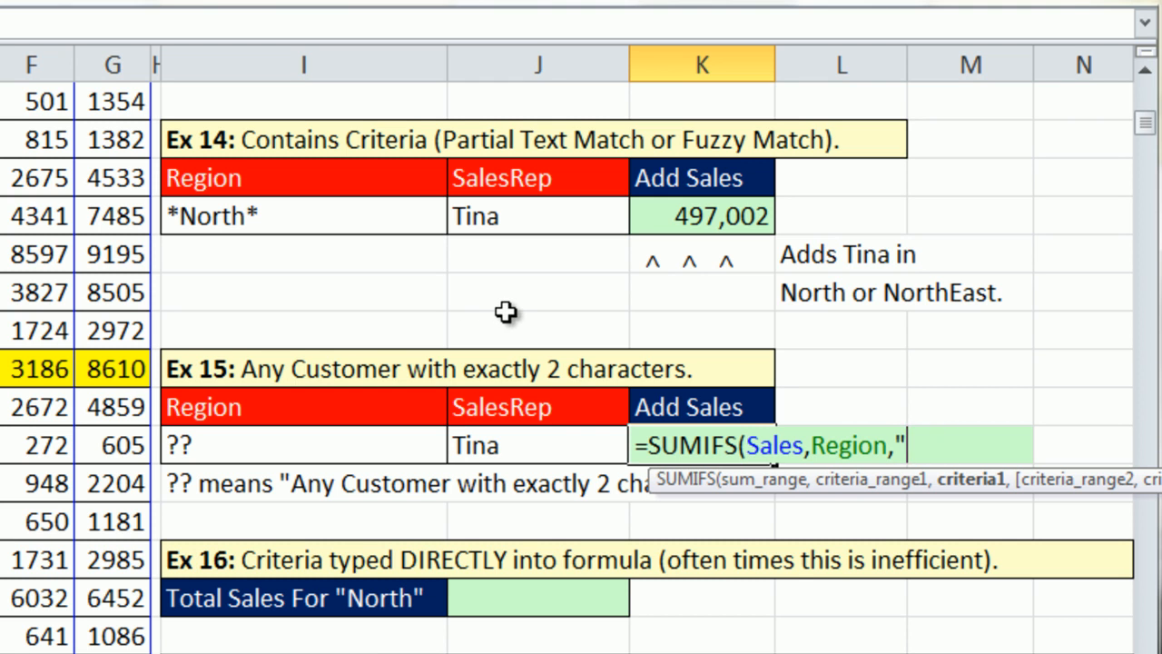
left_click(261, 443)
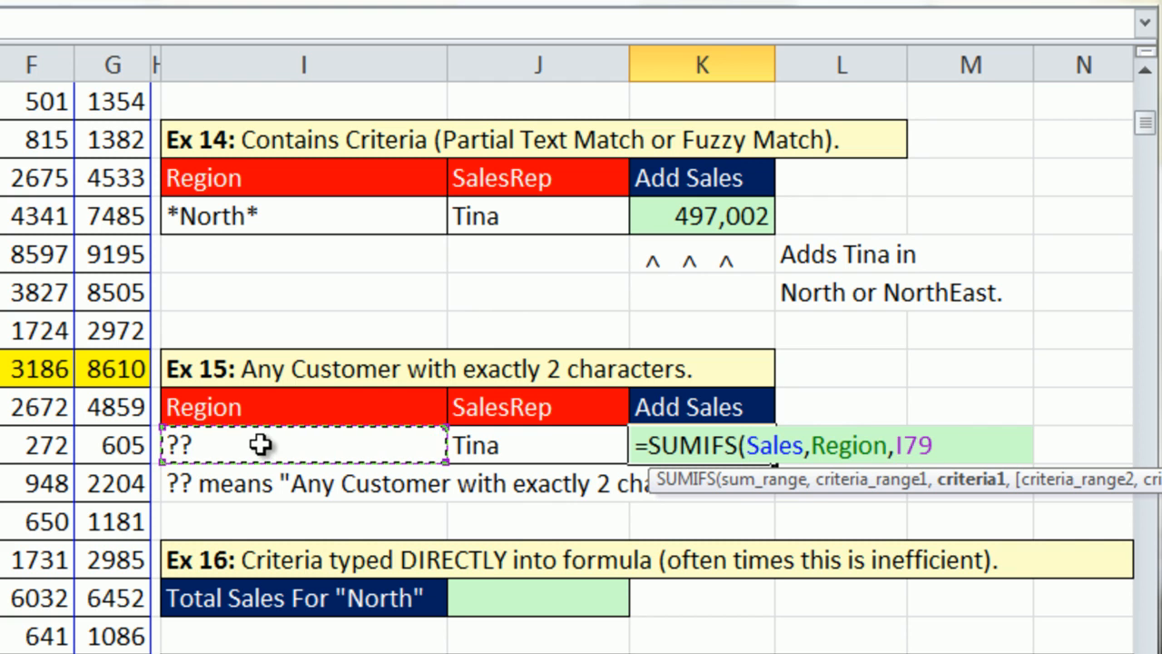
Step: Add SalesRep as the second criteria range with cell J79 as its criterion, and close the SUMIFS formula
type(",")
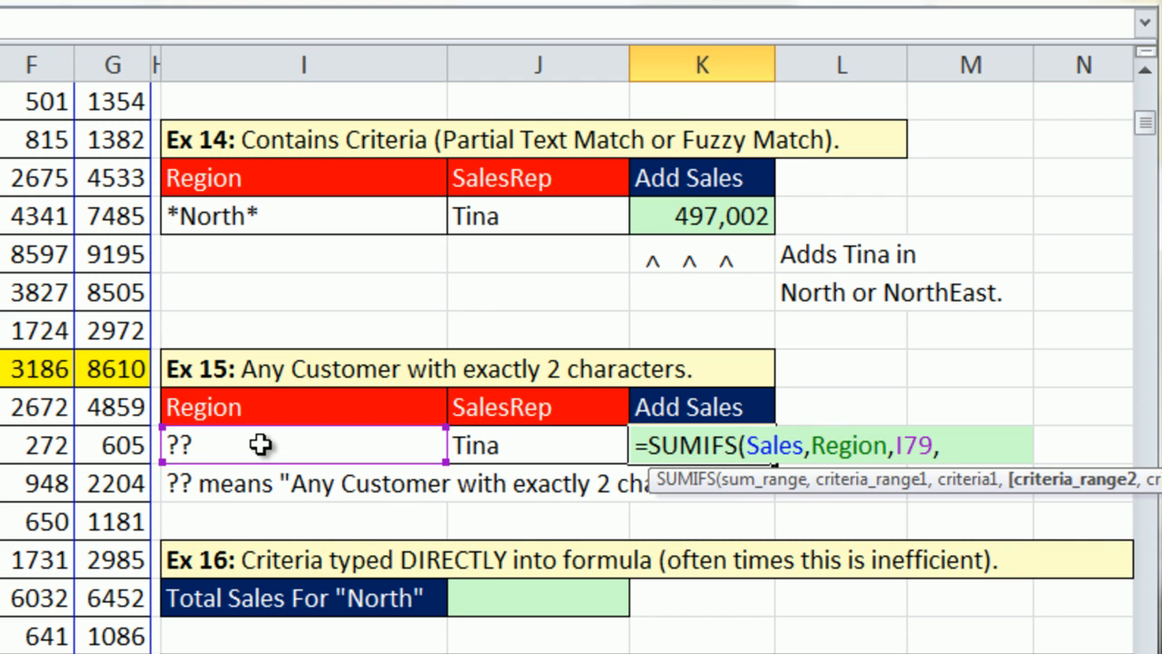
type("Sales")
key("Down")
key("Tab")
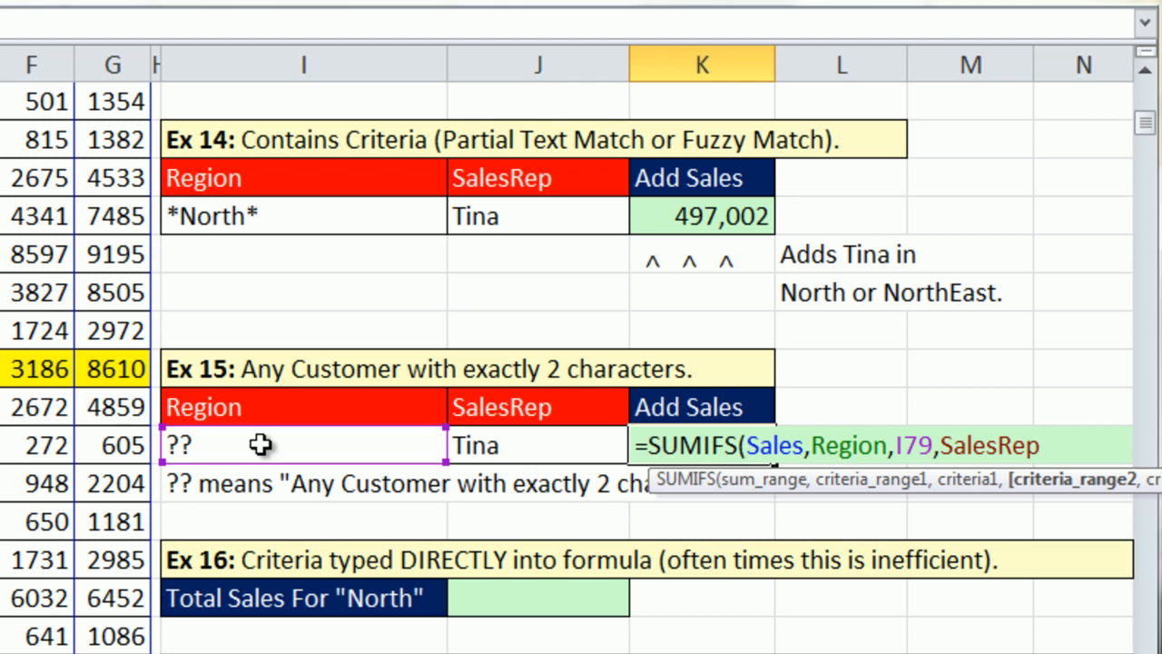
type(",")
left_click(498, 445)
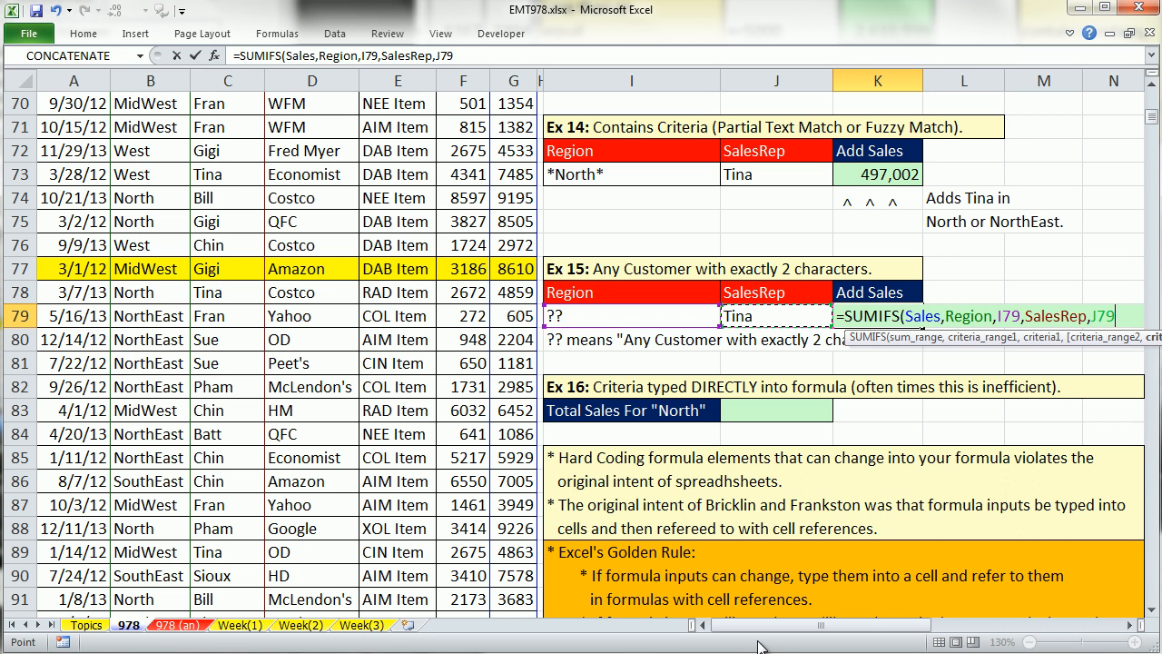
type(")")
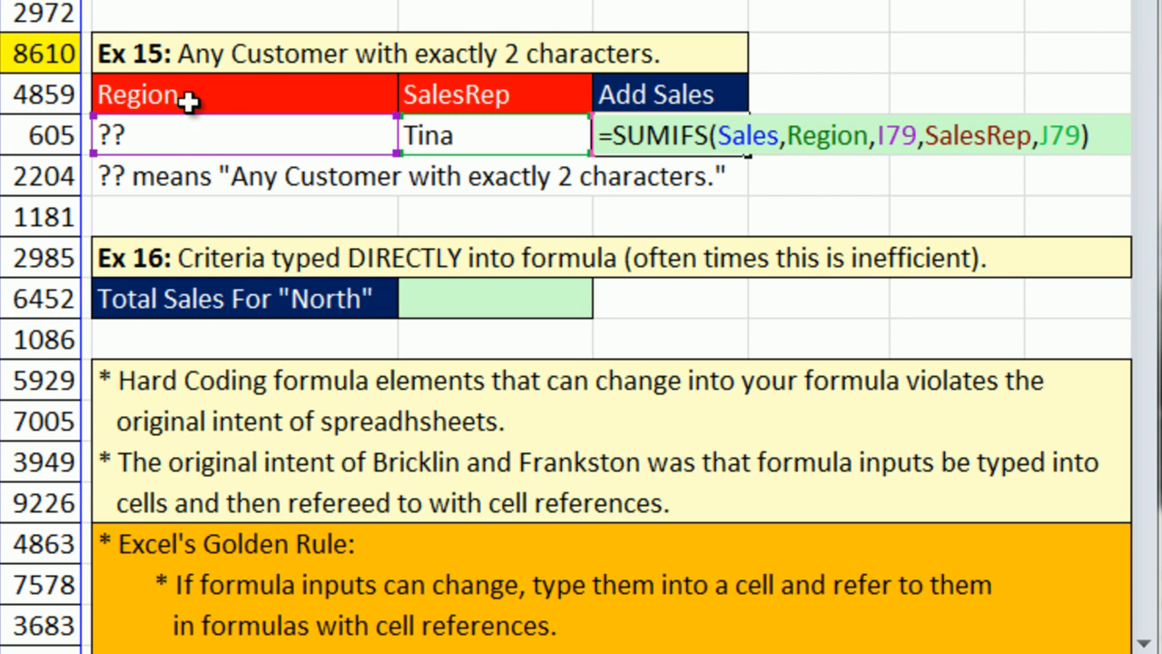
Step: Replace Region with the named range Customer as the first criteria range, and enter the Ex 15 formula
left_click(831, 132)
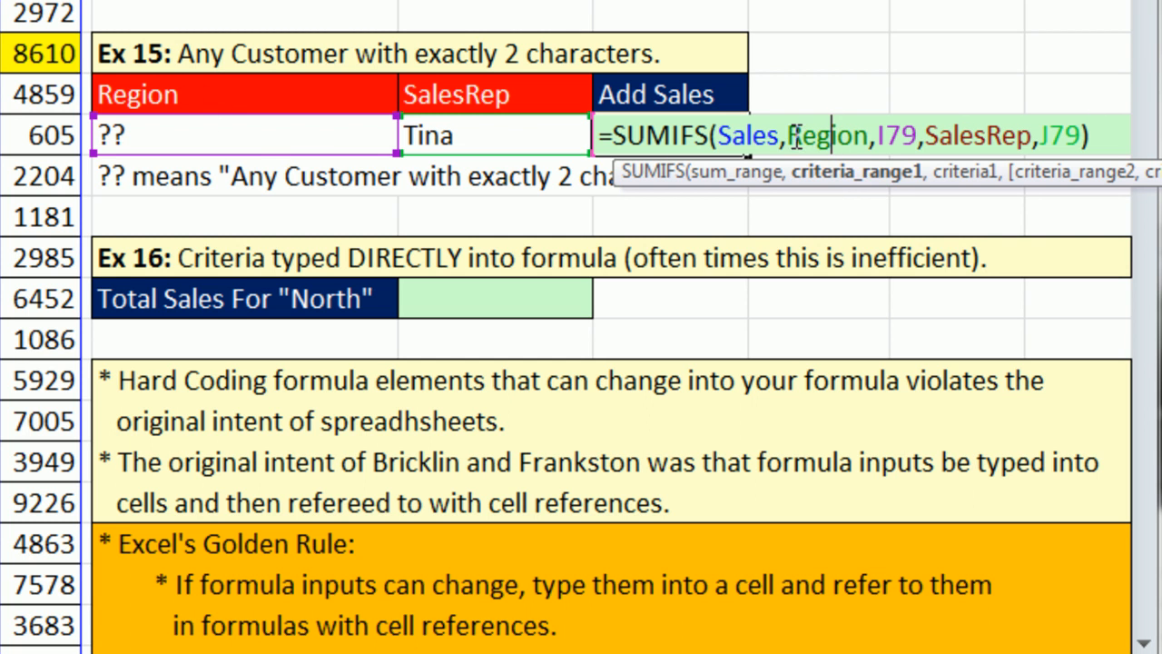
left_click_drag(787, 135, 868, 135)
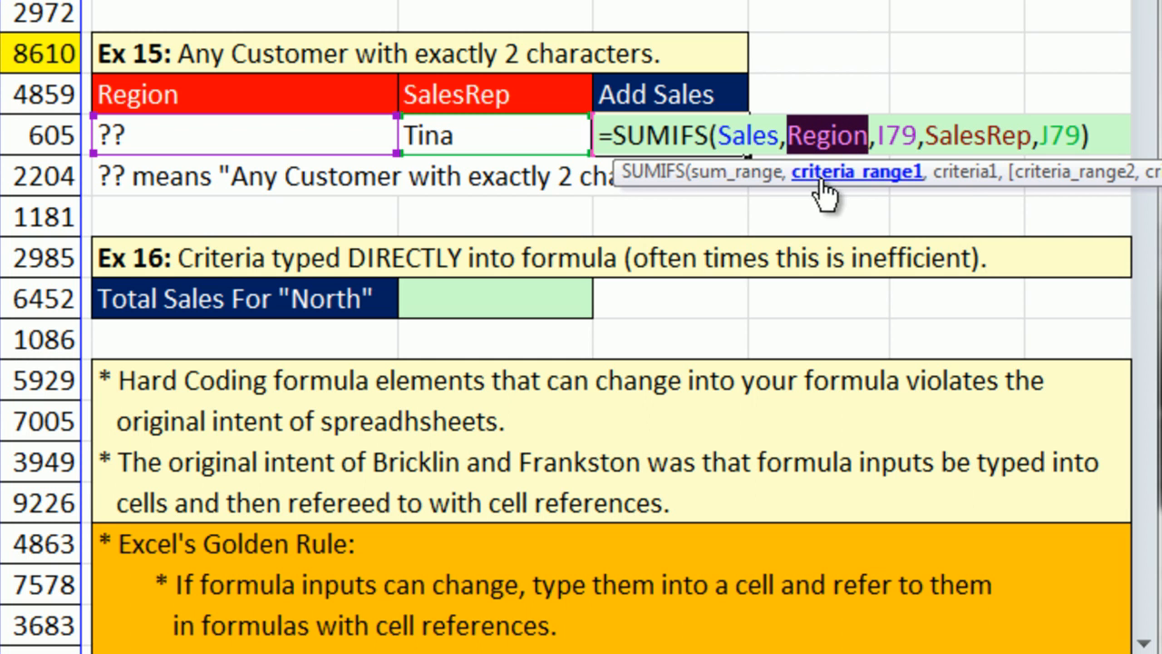
left_click(918, 134)
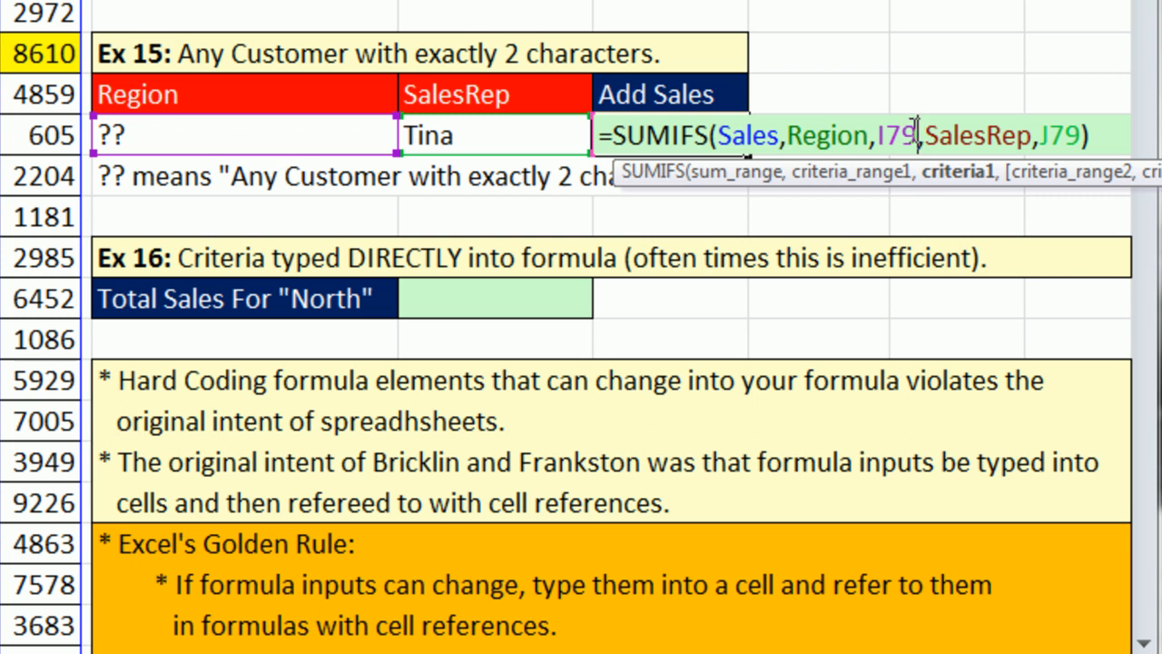
left_click(850, 181)
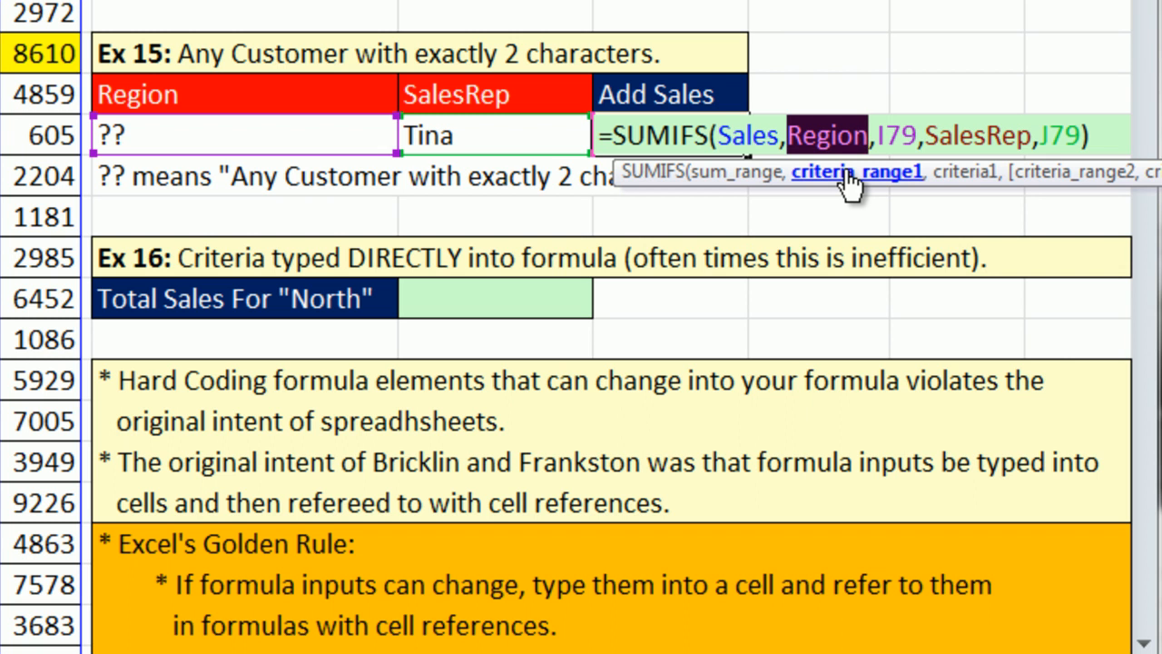
type("cu")
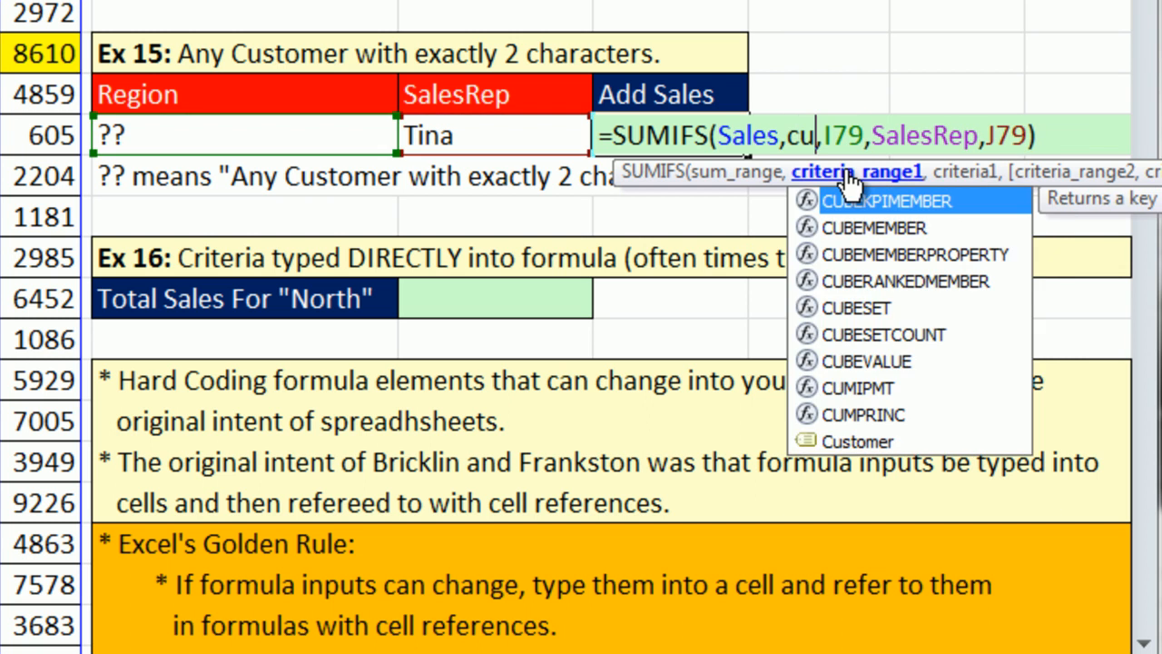
type("m")
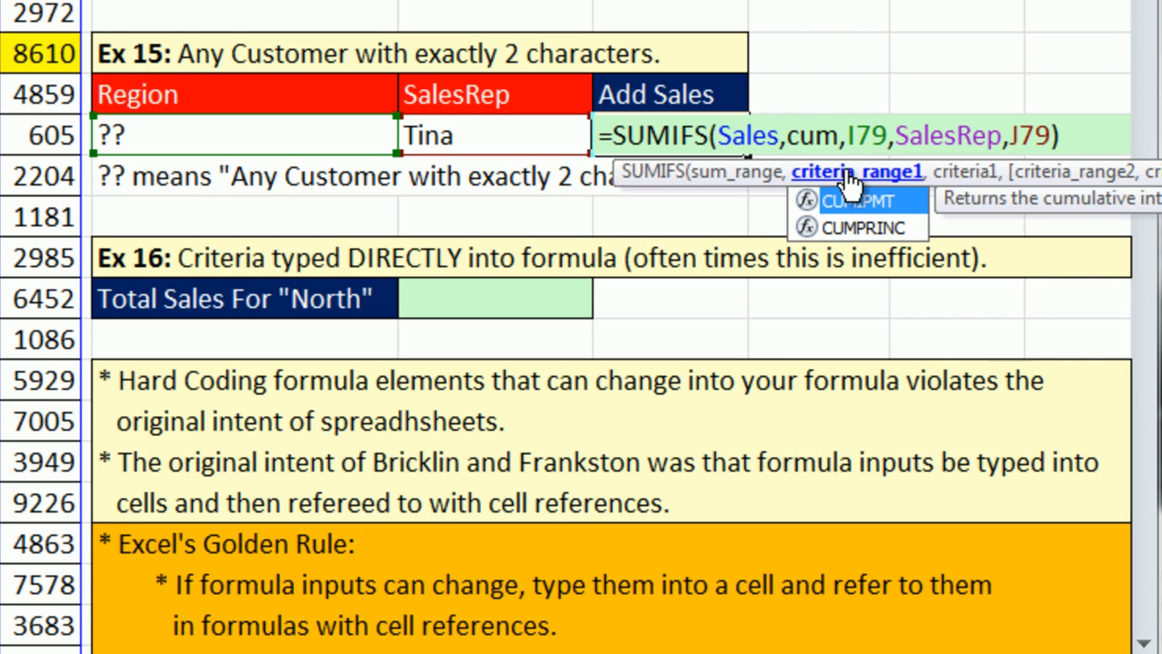
key("BackSpace")
type("s")
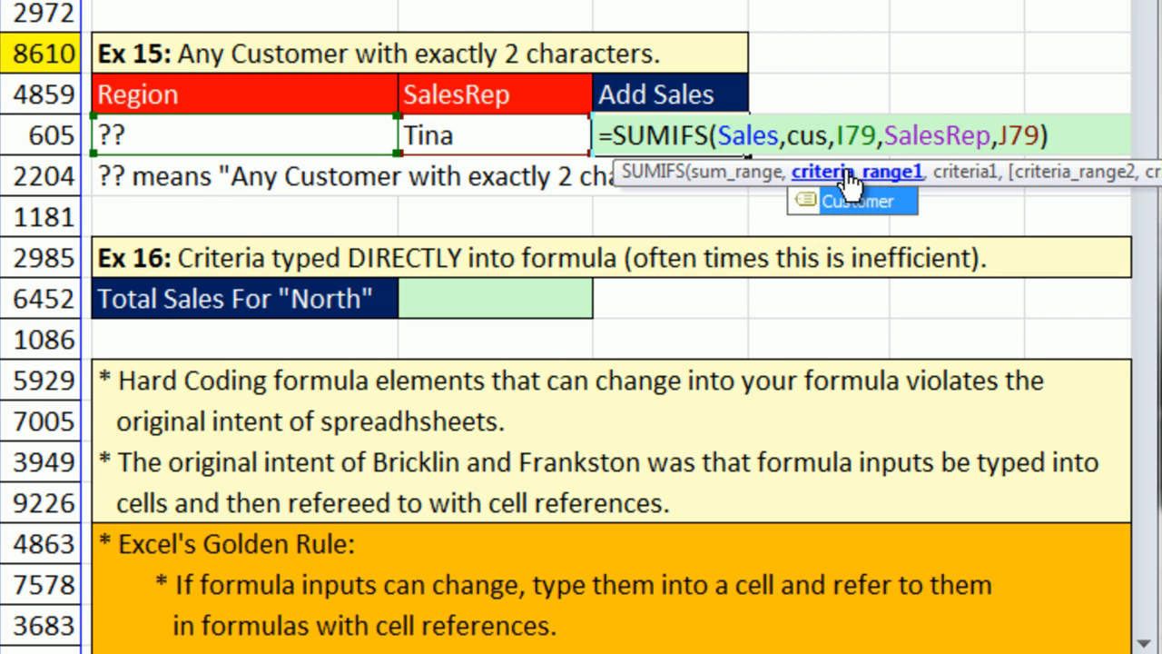
key("Tab")
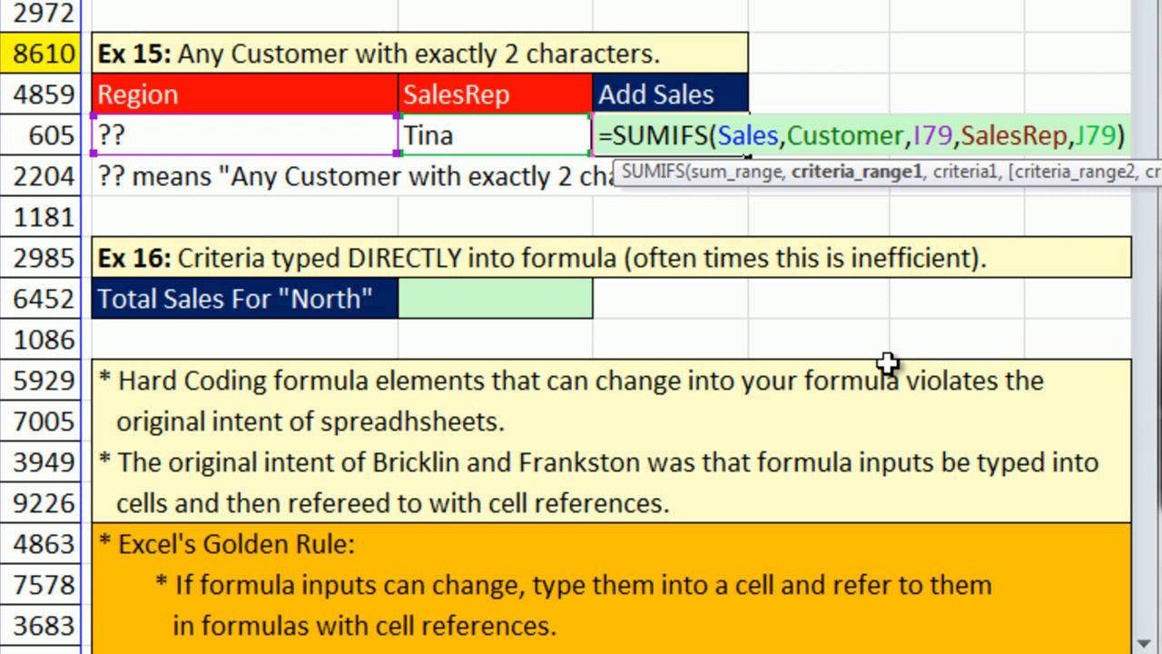
key("ctrl+Return")
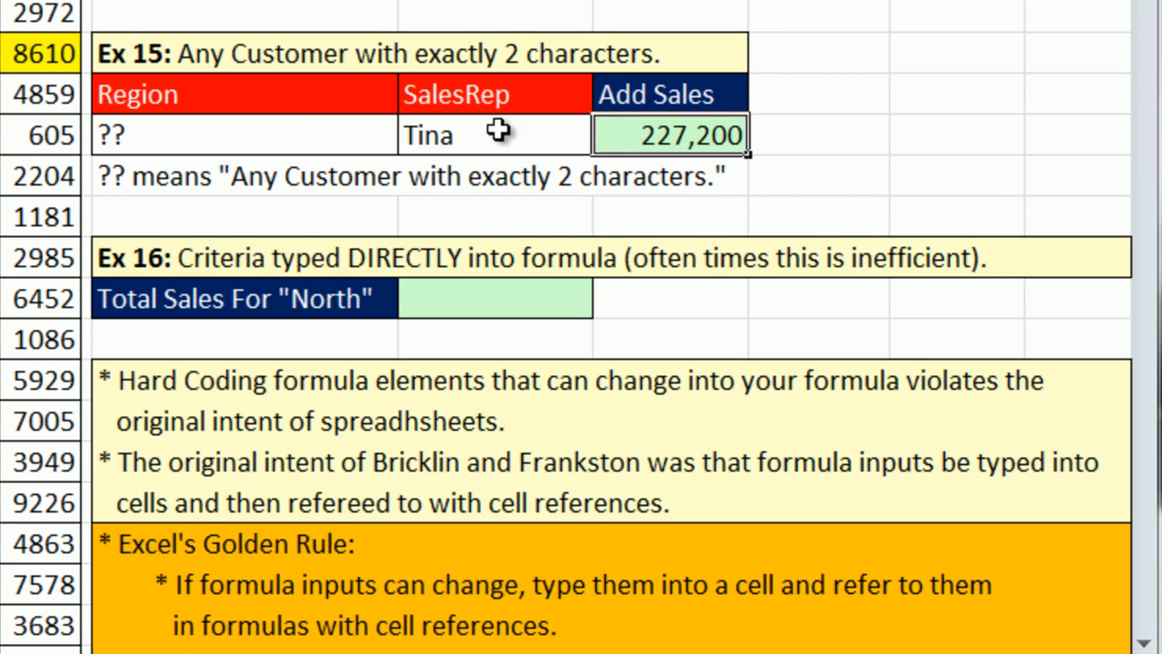
Step: Change the Ex 15 header above the ?? criterion to Customer
left_click(289, 91)
type("C")
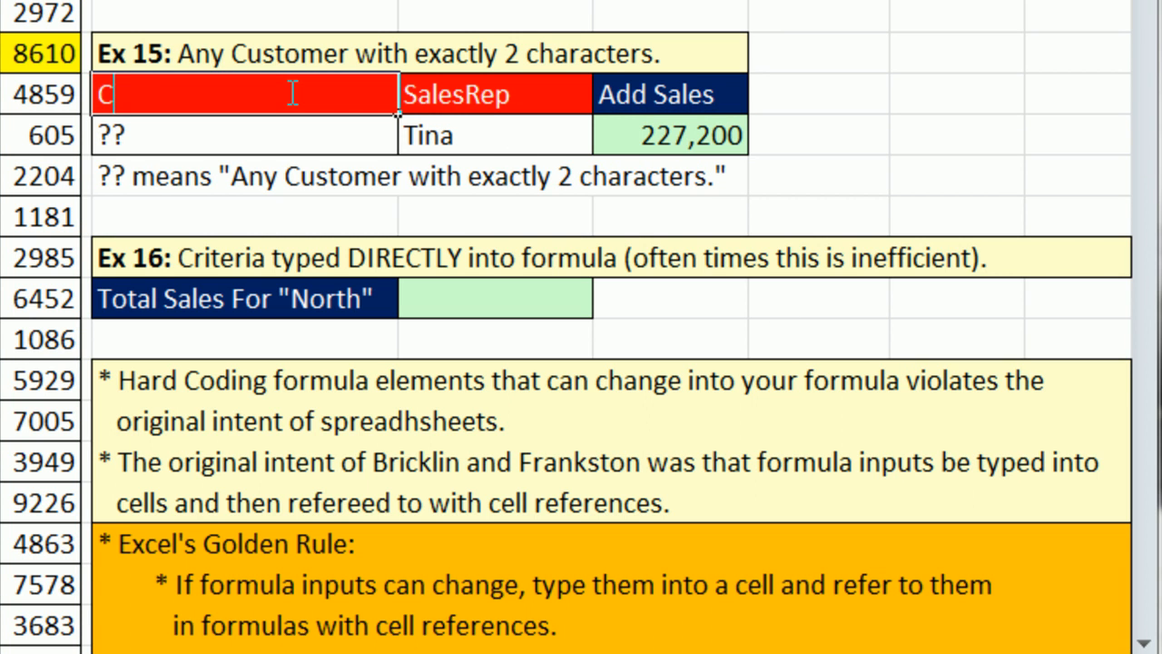
type("ustomer")
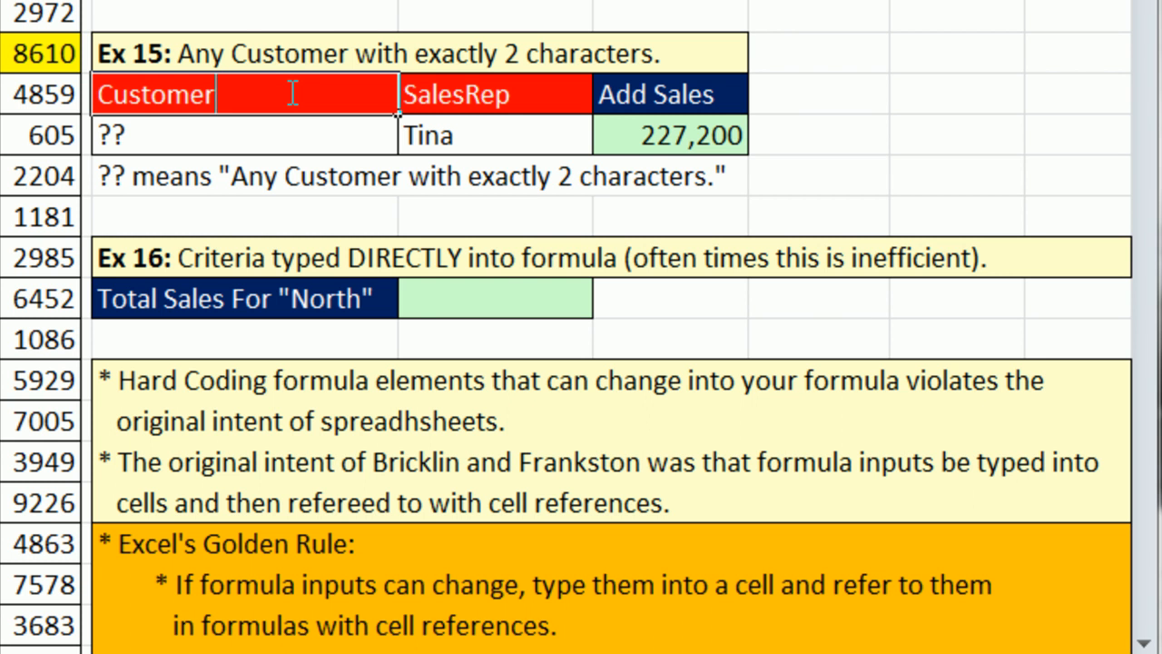
key("ctrl+Return")
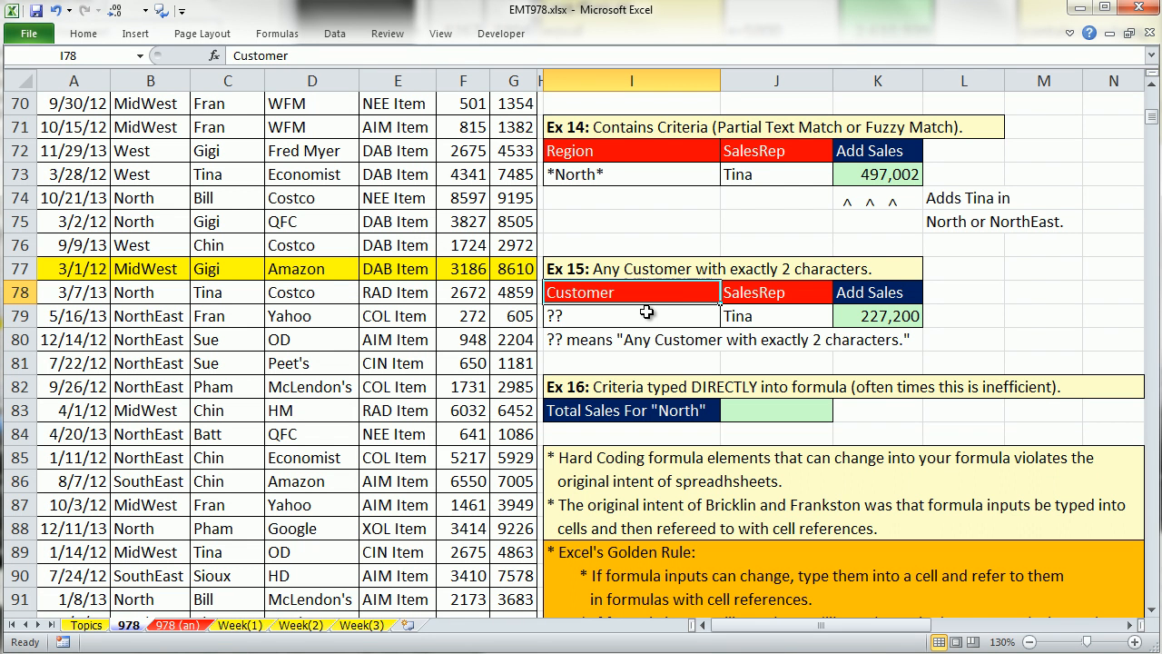
Step: Test the Ex 15 formula with Costco as the customer criterion in I79, and restore the ?? criterion
left_click(646, 311)
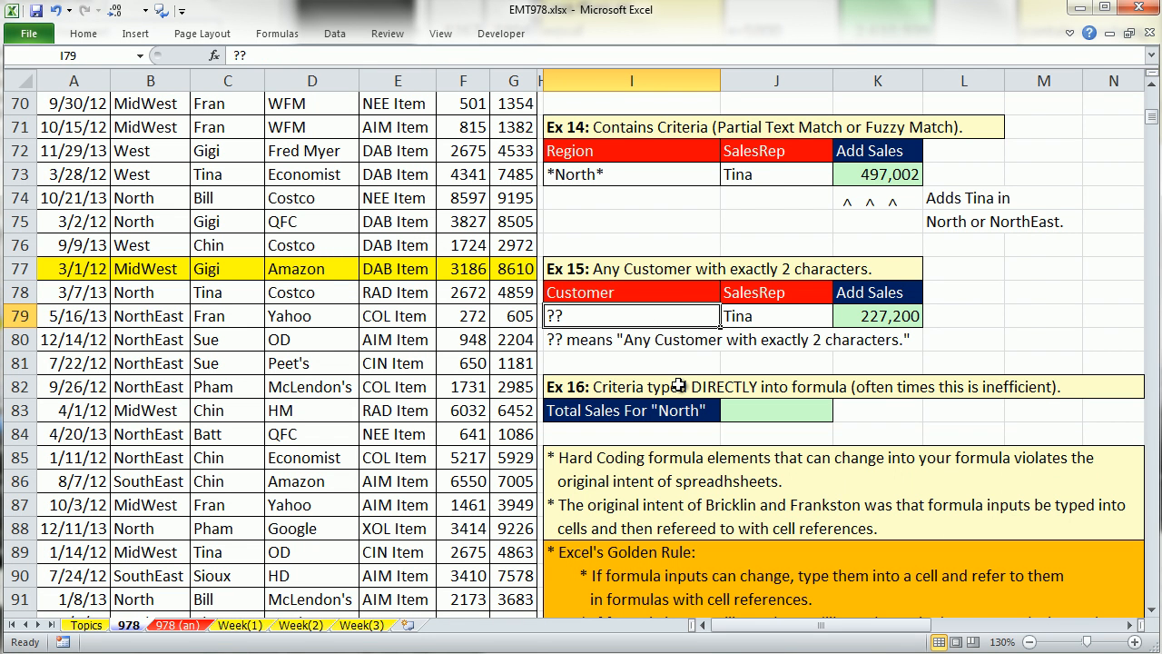
type("Costco")
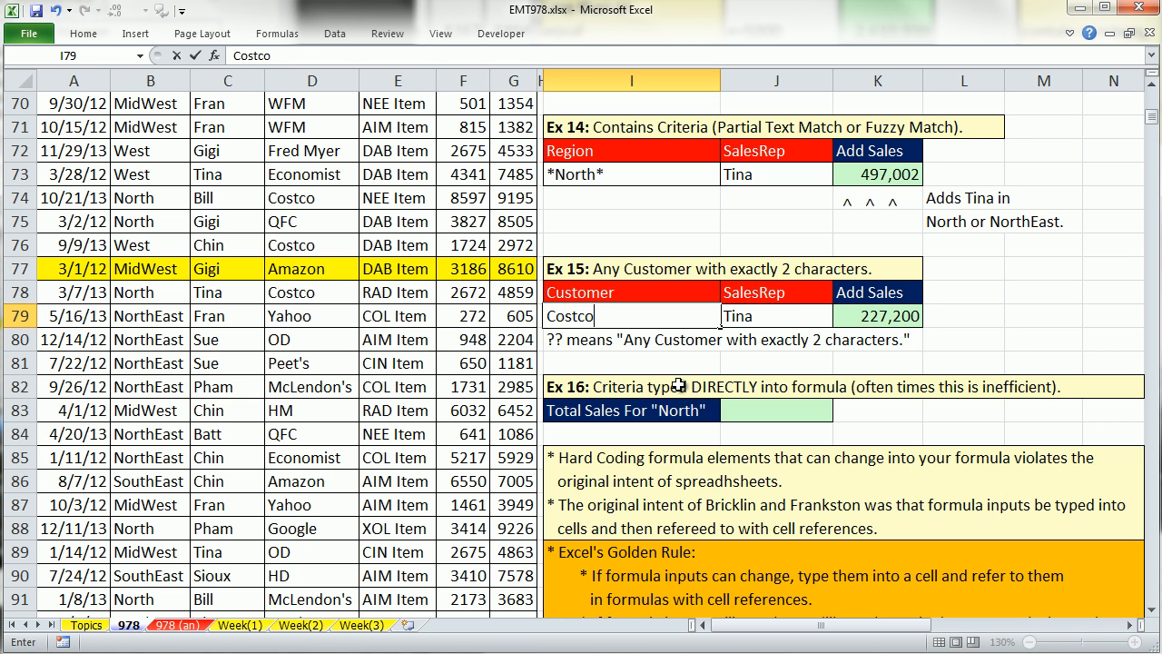
key("ctrl+Return")
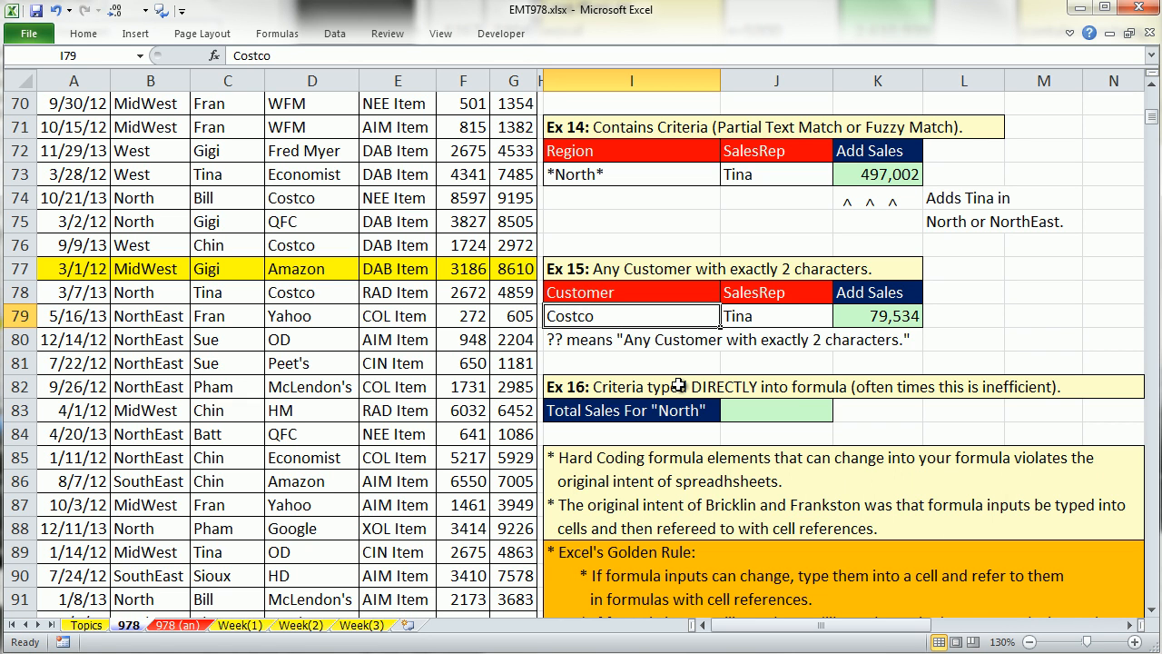
type("??")
key("ctrl+Return")
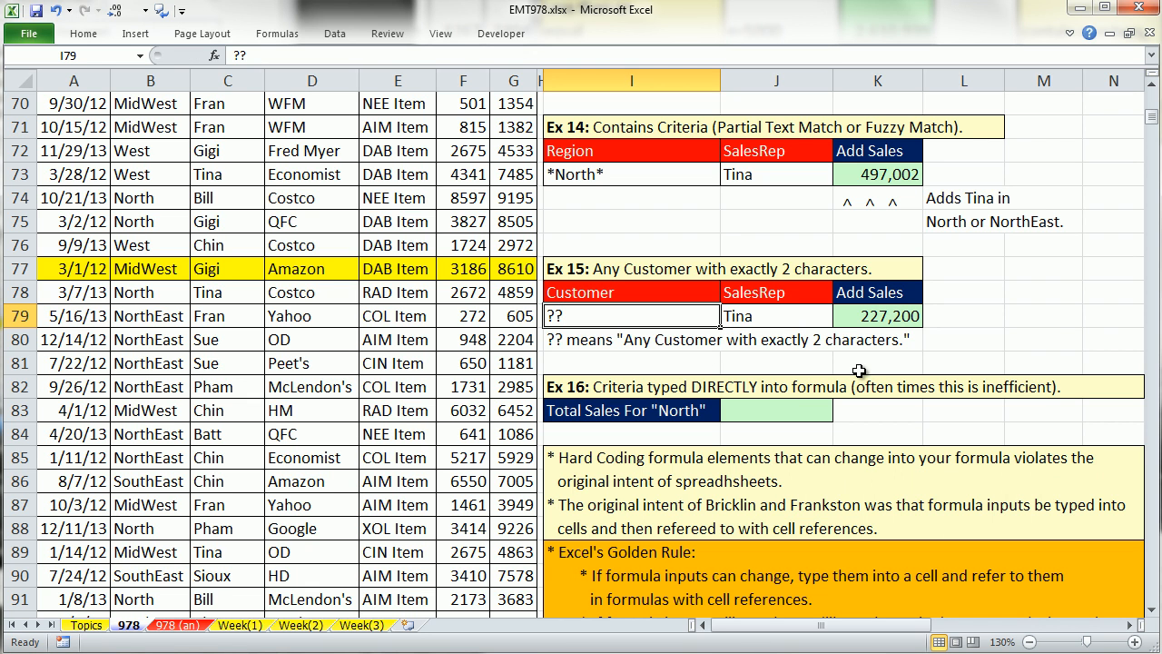
Step: Enter =SUMIFS(Sales,Region,"North") in the Ex 16 cell J83 beside Total Sales For "North"
left_click(773, 408)
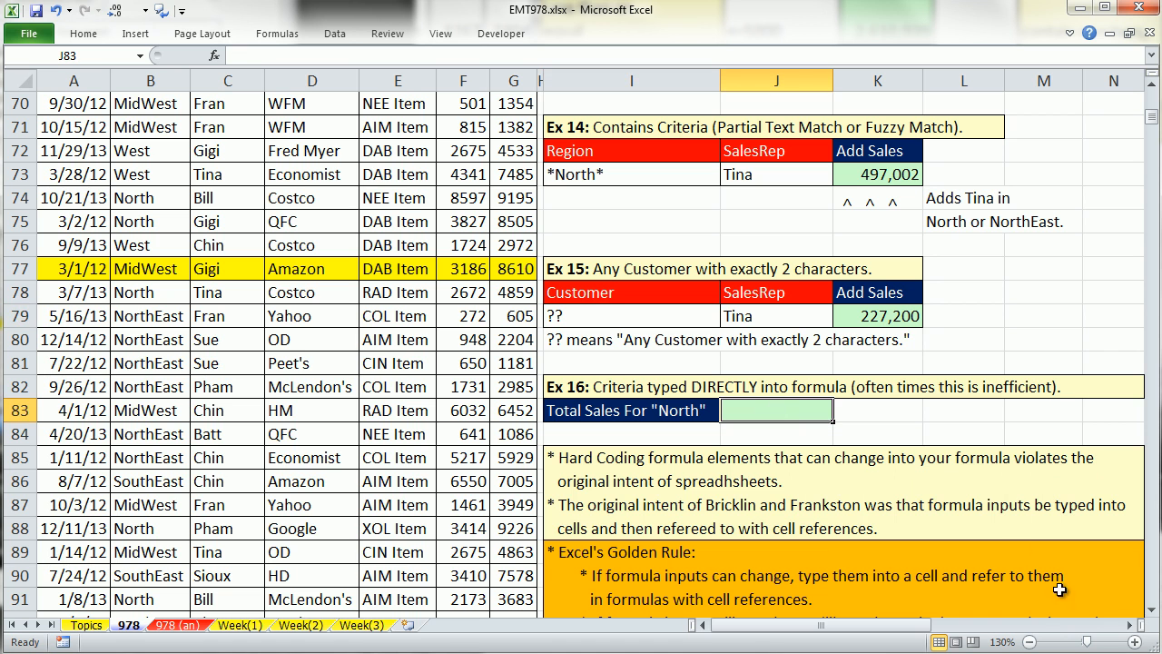
left_click(1151, 610)
scroll(1151, 615, "down", 6)
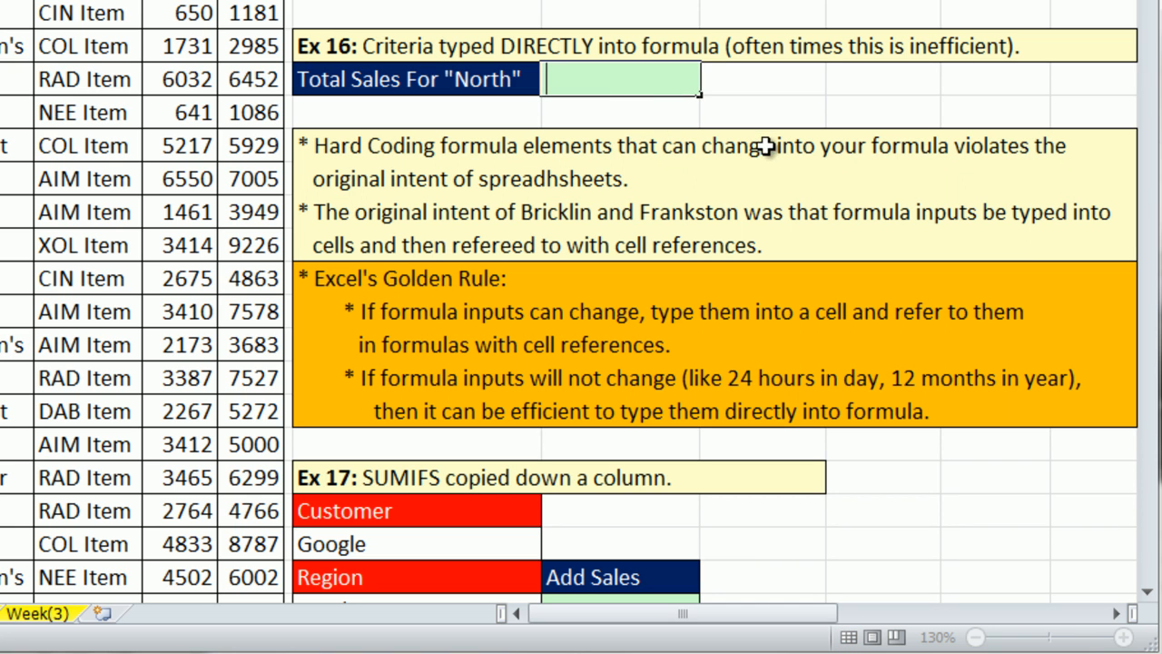
type("=SUMIFS(Sales,")
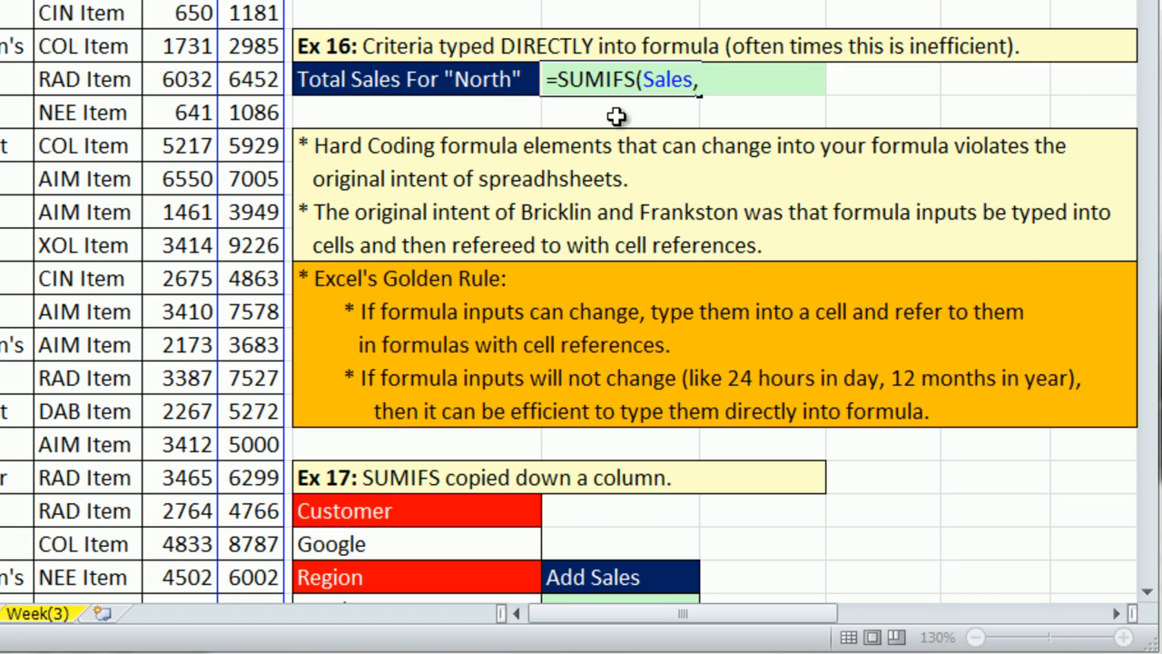
type("reg")
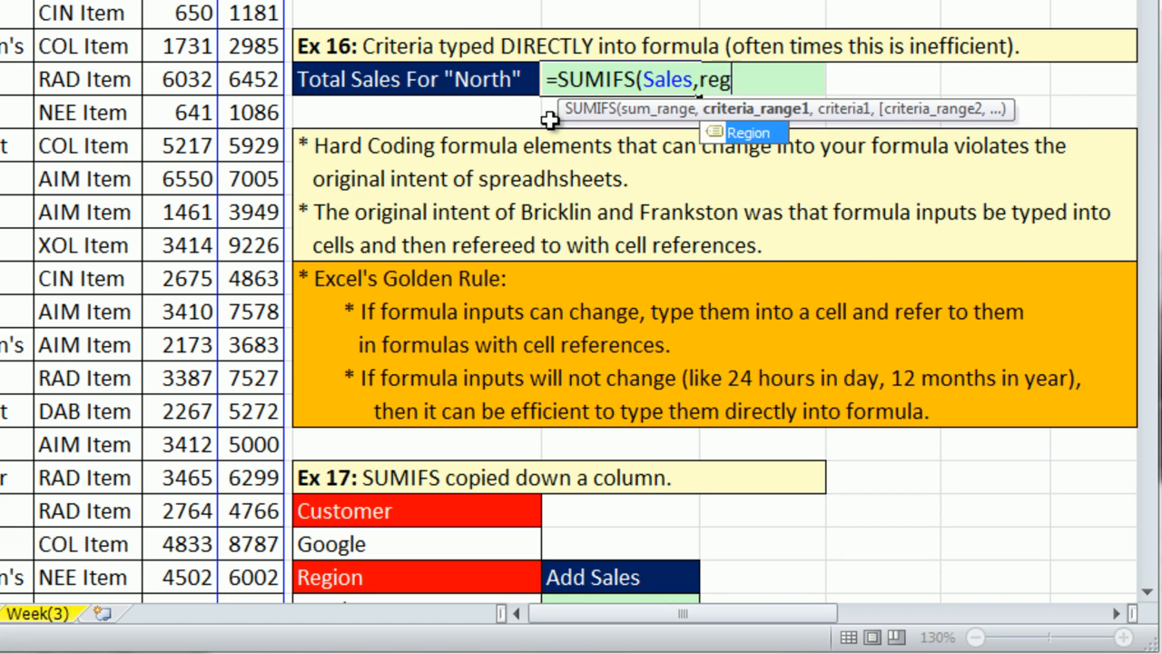
key("Tab")
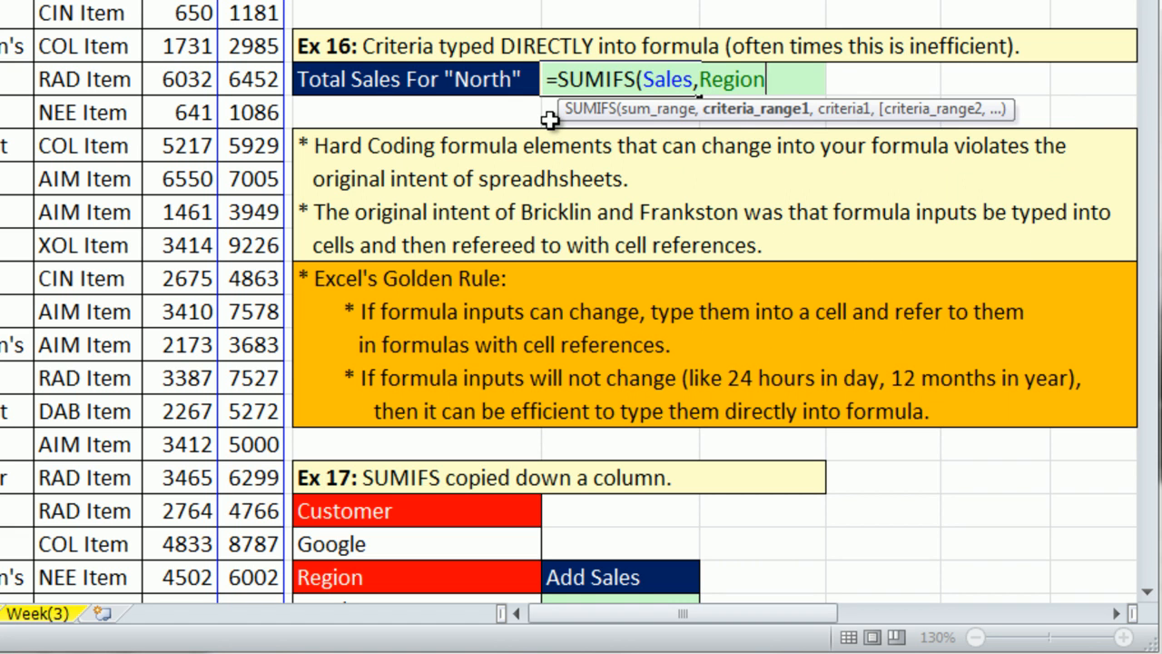
type(",\"North\")")
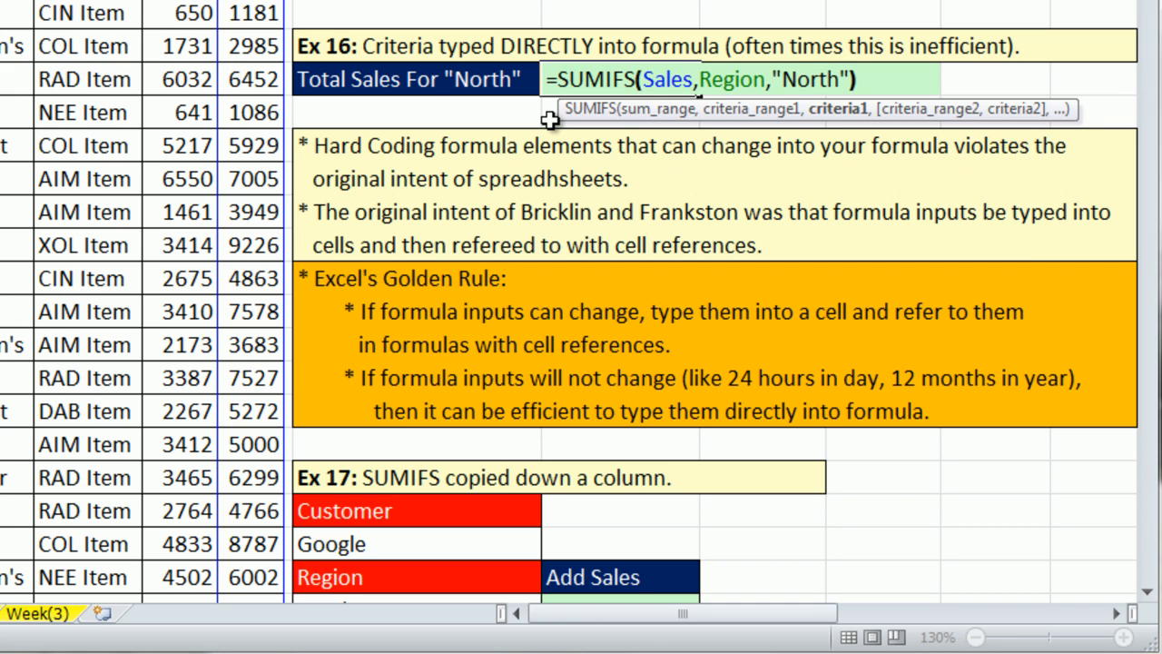
left_click(782, 80)
key("Return")
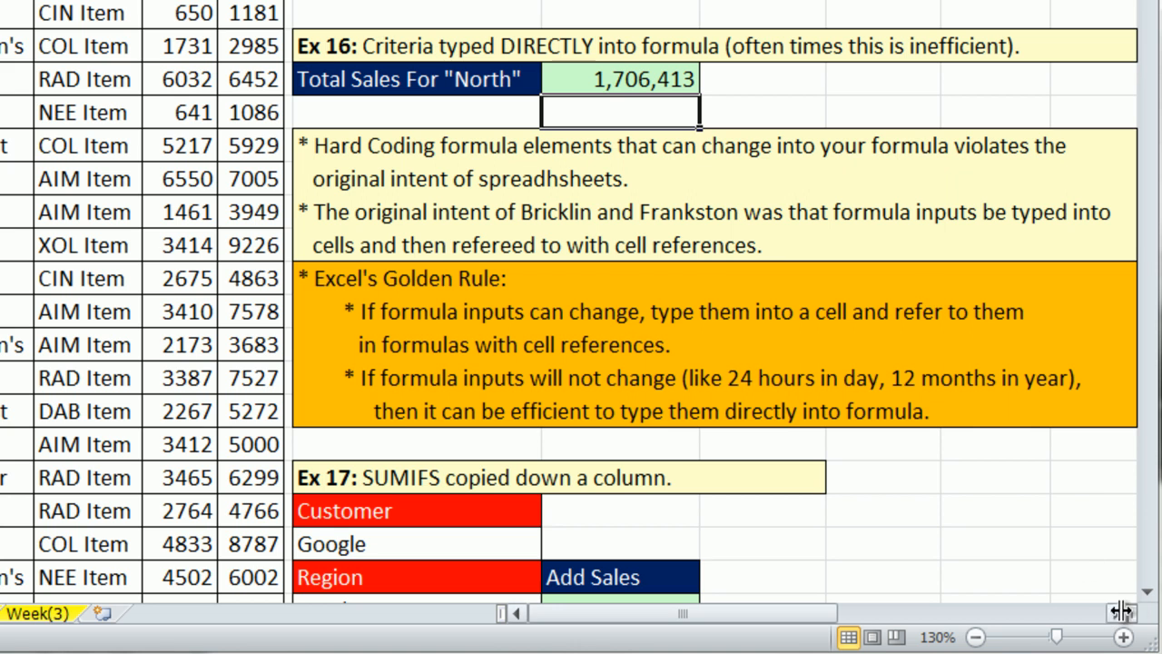
Step: Look over the Ex 17 and Ex 18 SUMIFS tables further down the sheet
left_click(1146, 592)
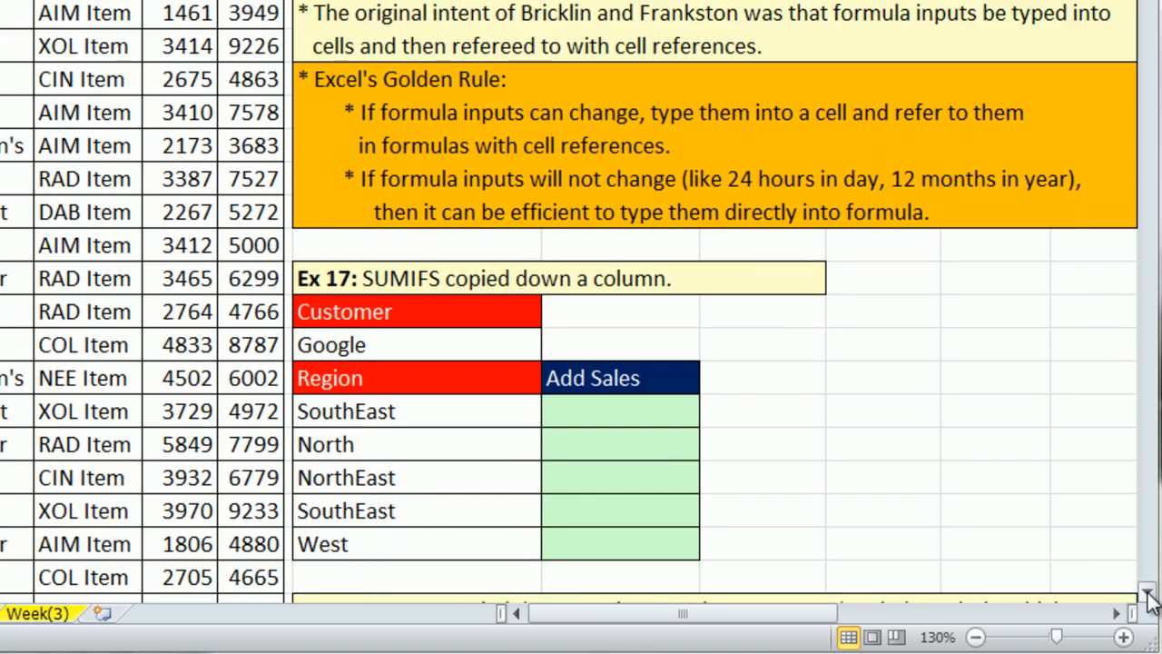
left_click(1148, 594)
left_click(1148, 595)
left_click(1148, 594)
left_click(1148, 595)
left_click(1148, 594)
left_click(1148, 595)
left_click(1148, 595)
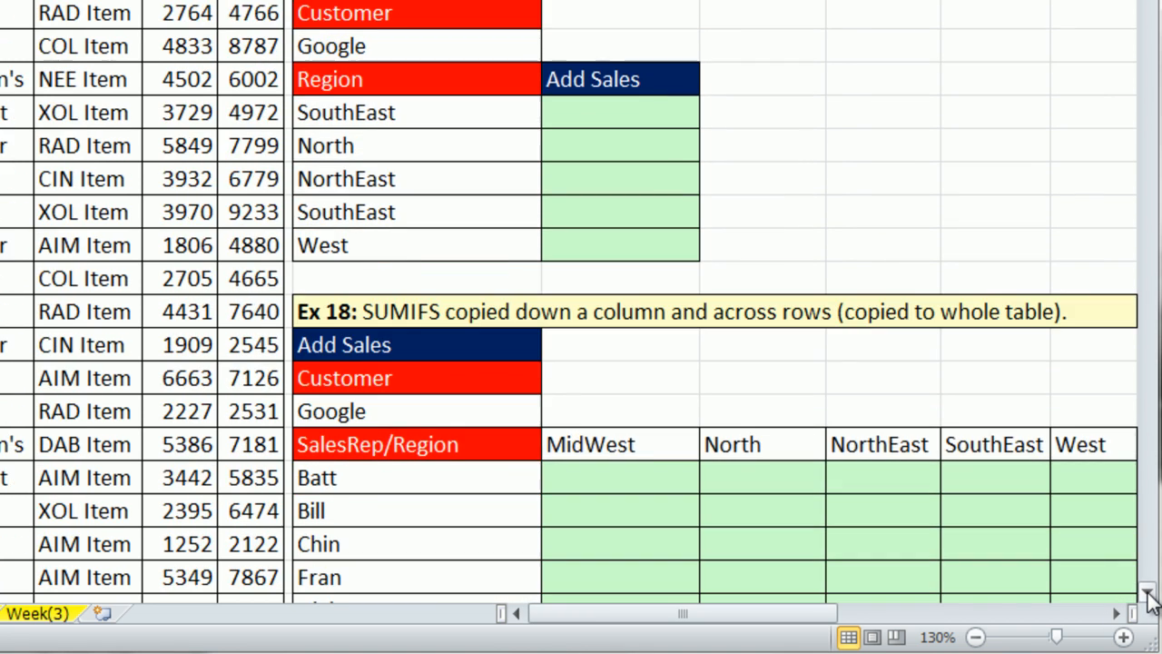
Step: Start a SUMIFS formula in the first Ex 17 Add Sales cell with Sales, Customer and the absolute customer criterion $I$97
left_click(599, 117)
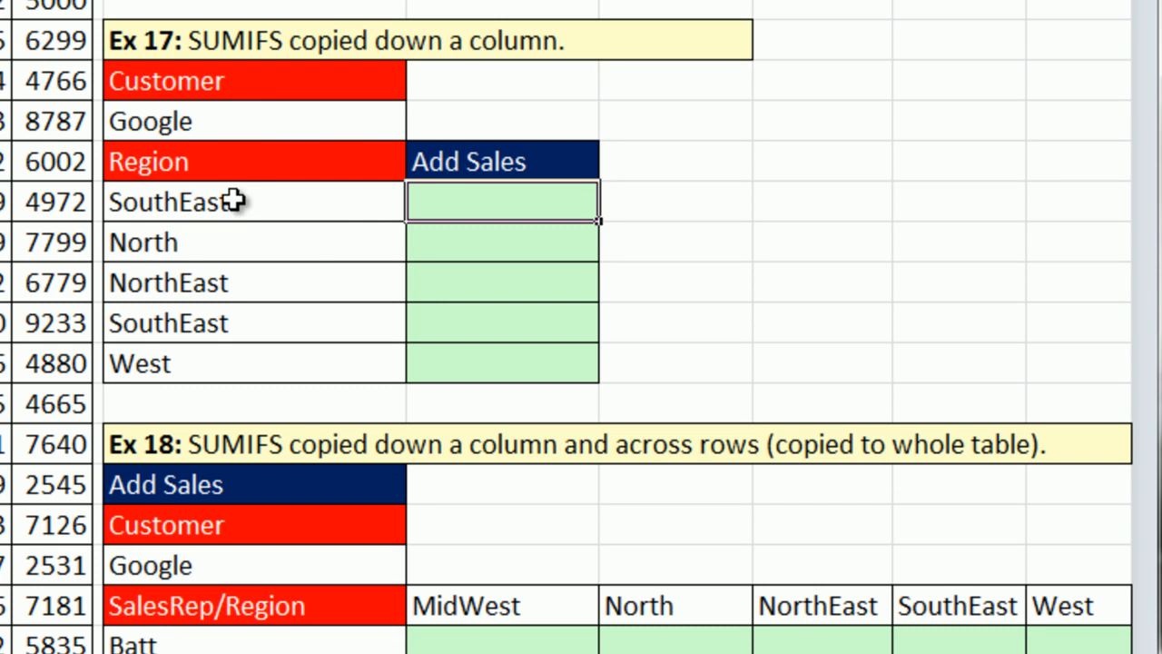
left_click_drag(329, 202, 316, 364)
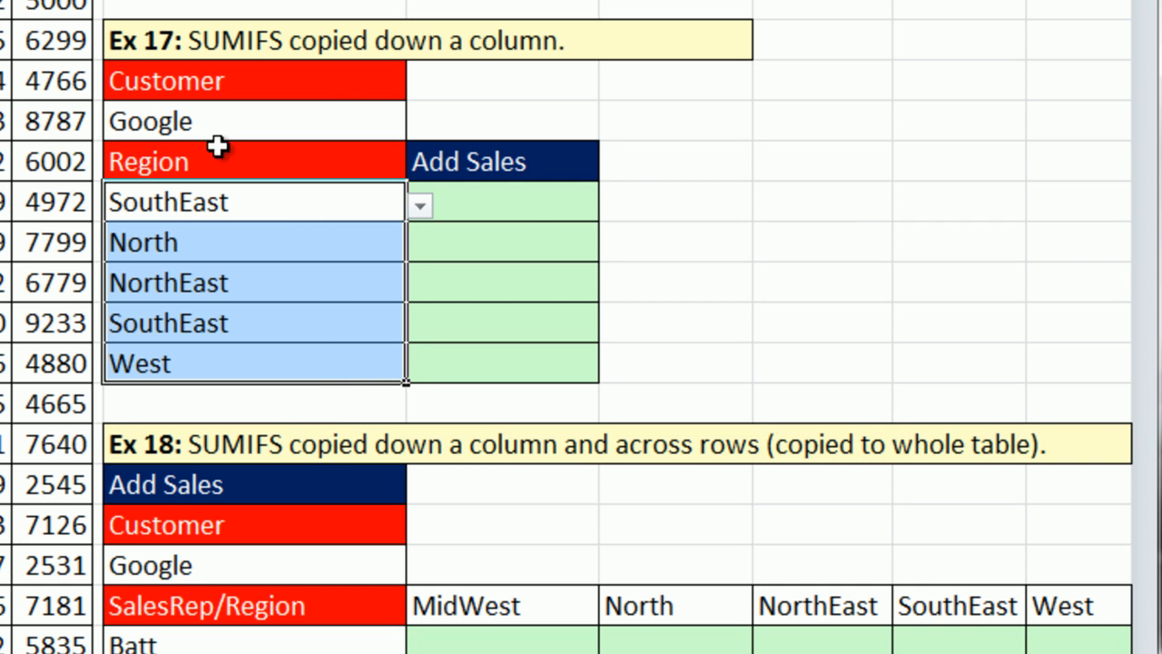
left_click(499, 201)
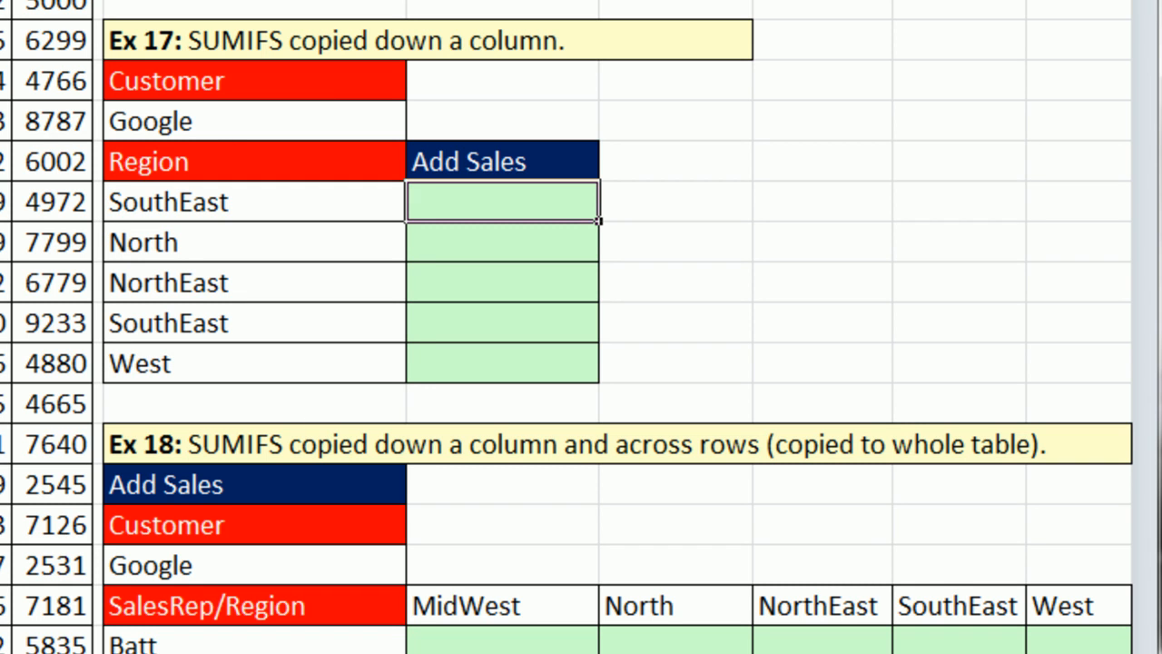
type("=SUMIFS(Sales,")
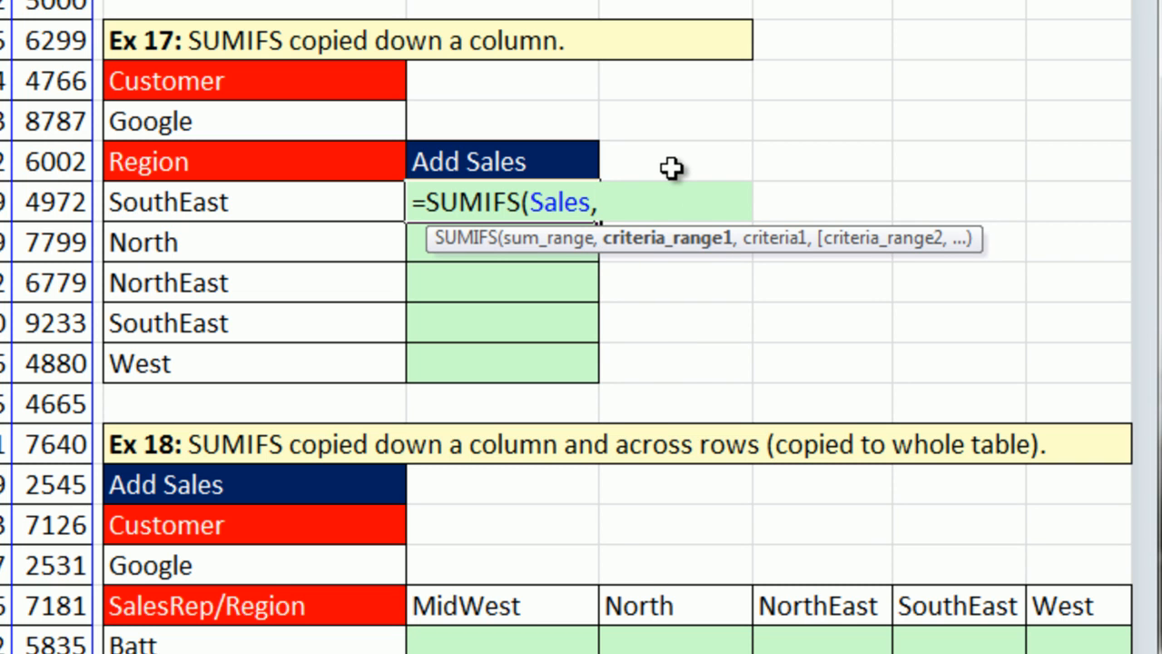
type("cus")
key("Tab")
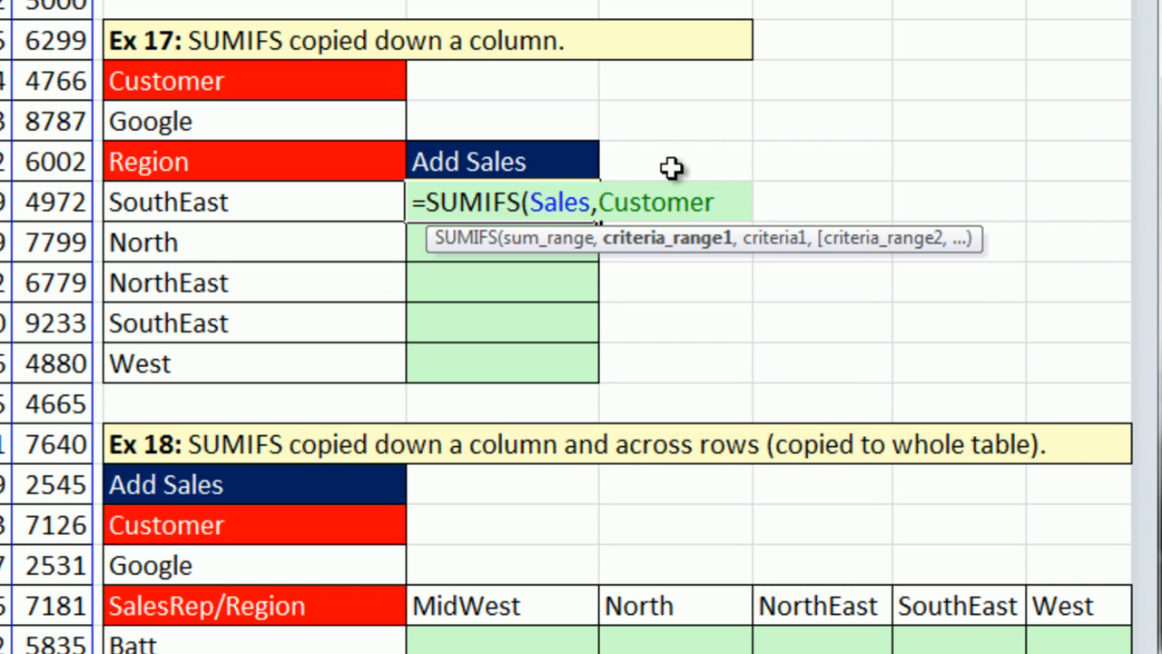
type(",")
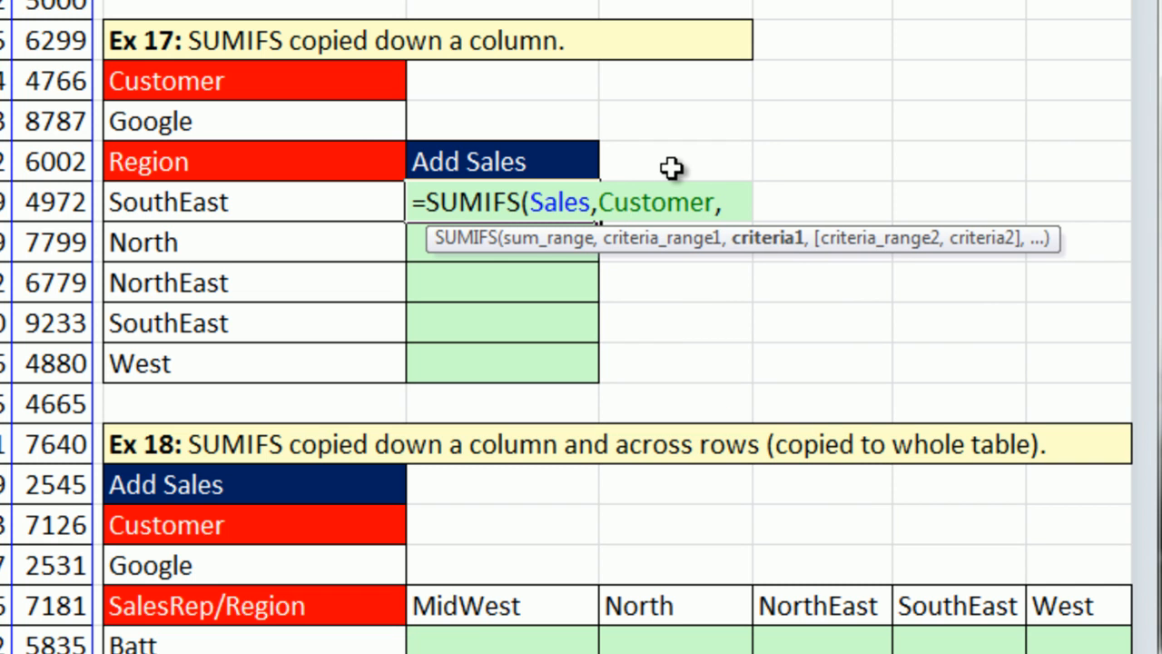
left_click(301, 122)
key("F4")
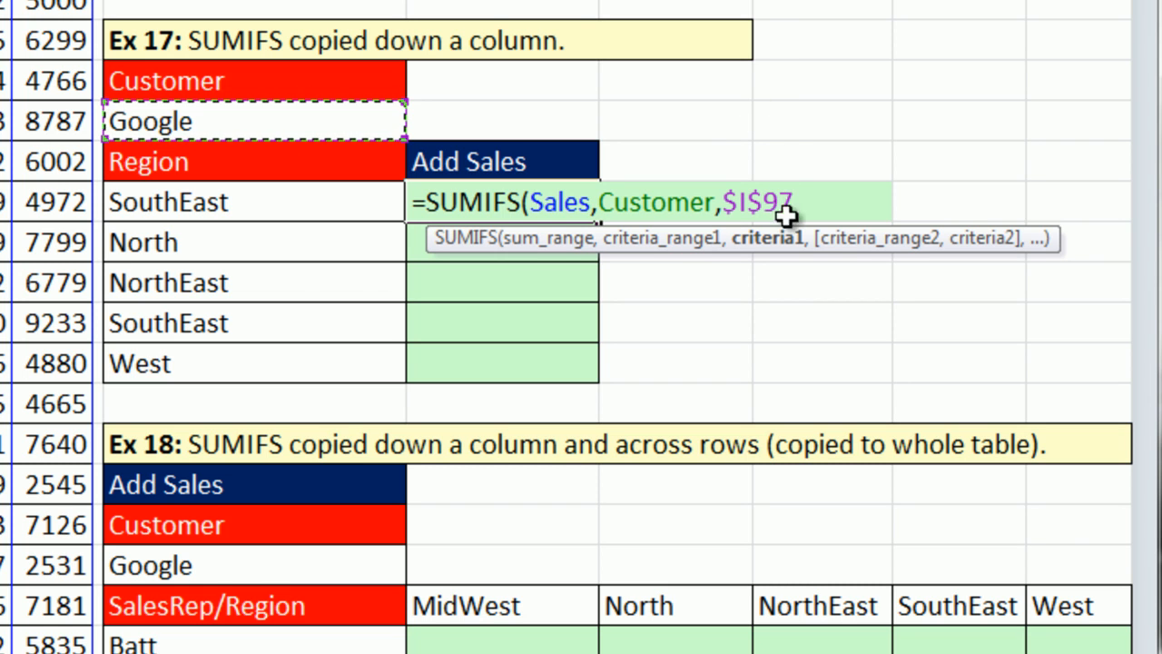
type(",")
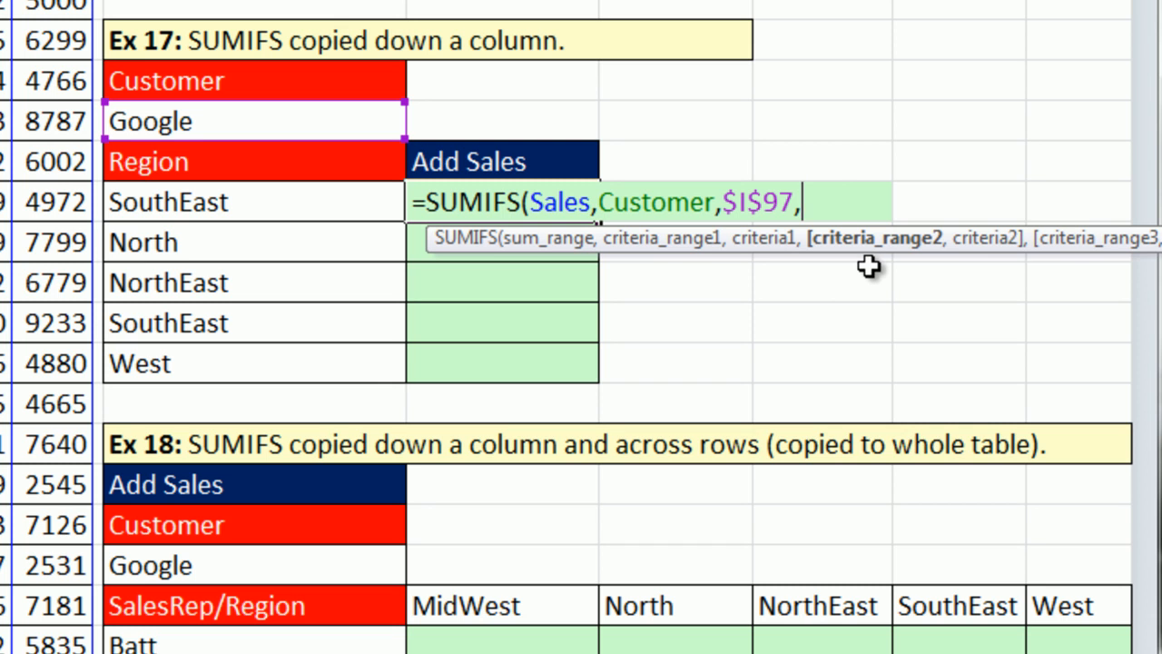
Step: Complete the Ex 17 formula with Region and the relative criterion I99, and copy it down through the West row
type("reg")
key("Tab")
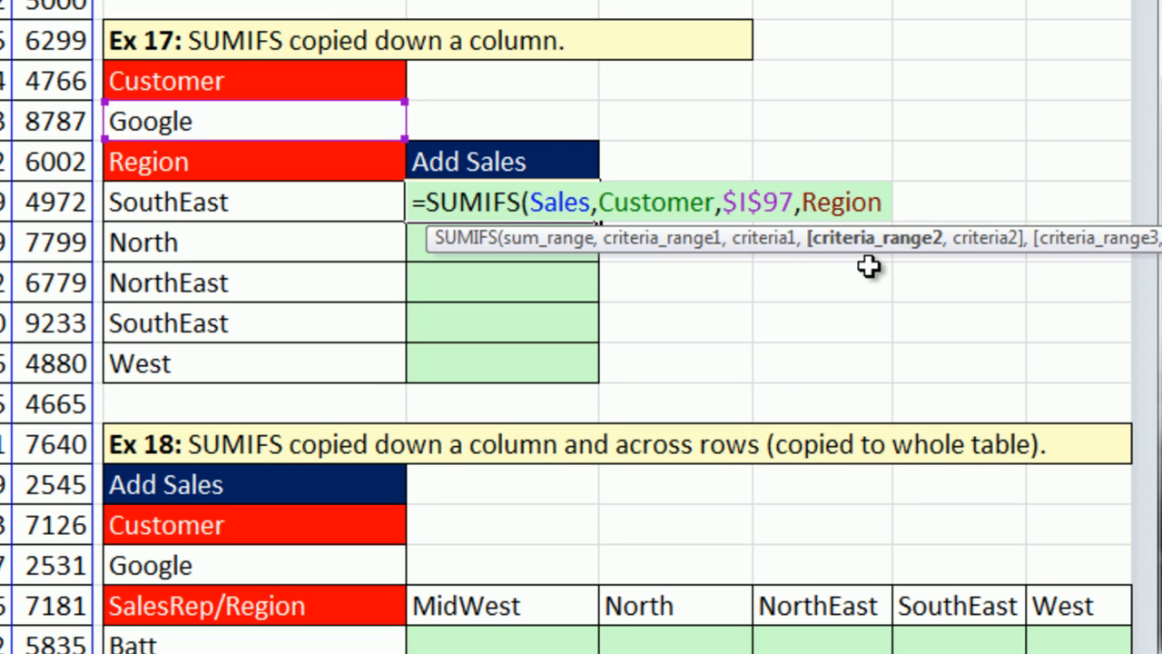
type(",")
left_click(253, 202)
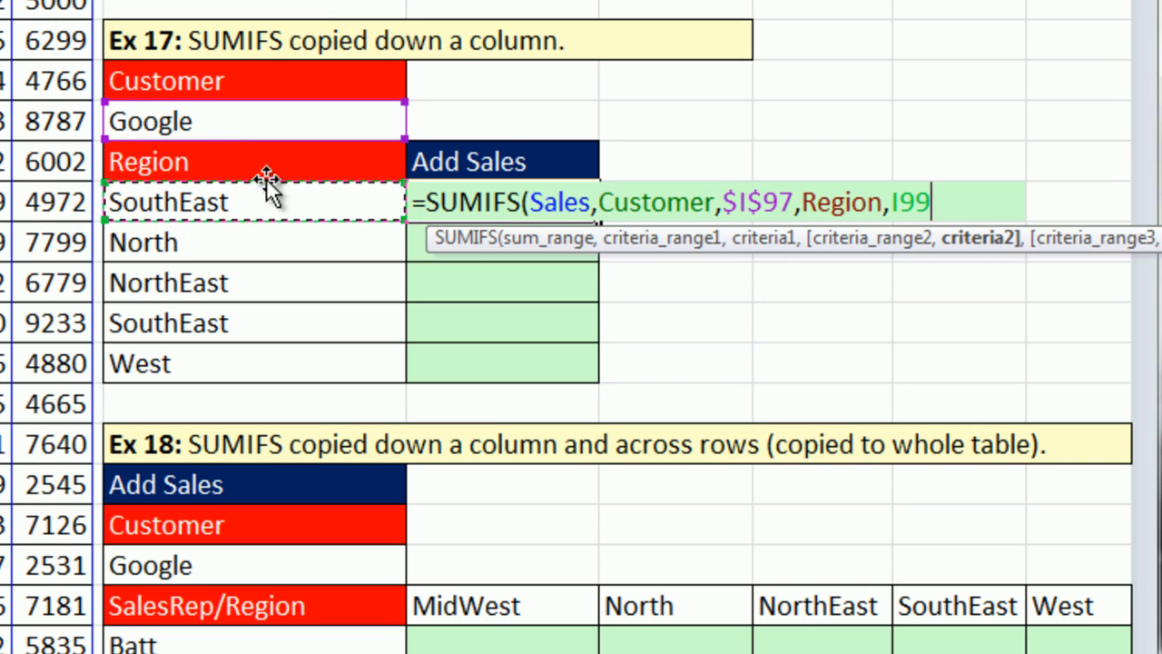
type(")")
key("ctrl+Return")
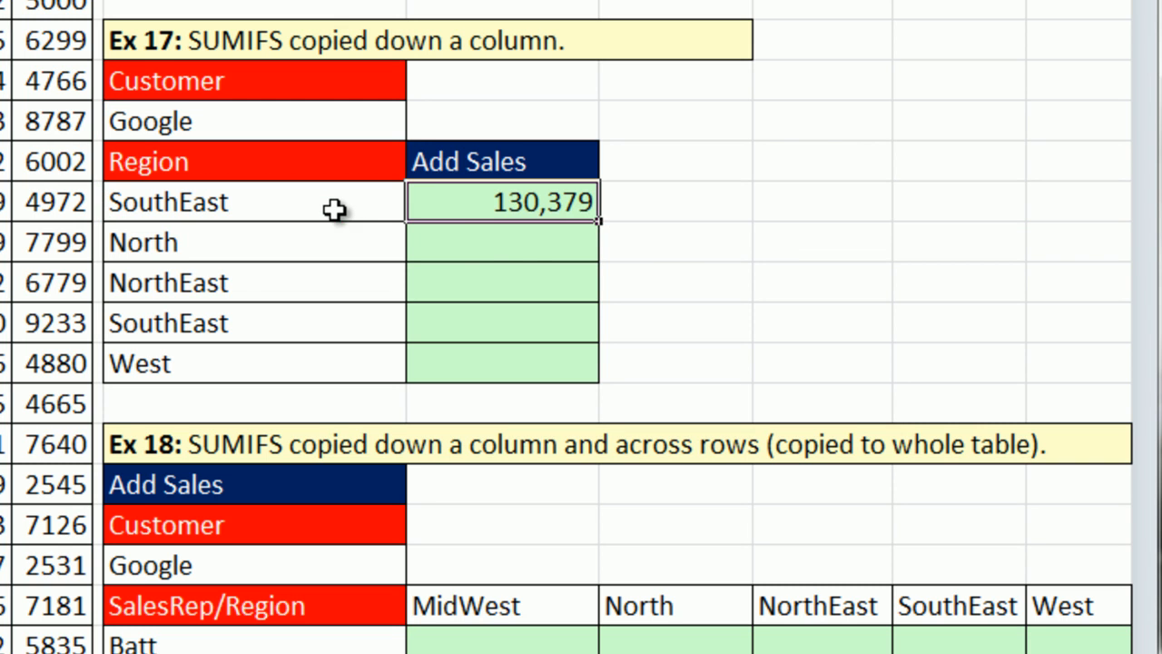
double_click(599, 220)
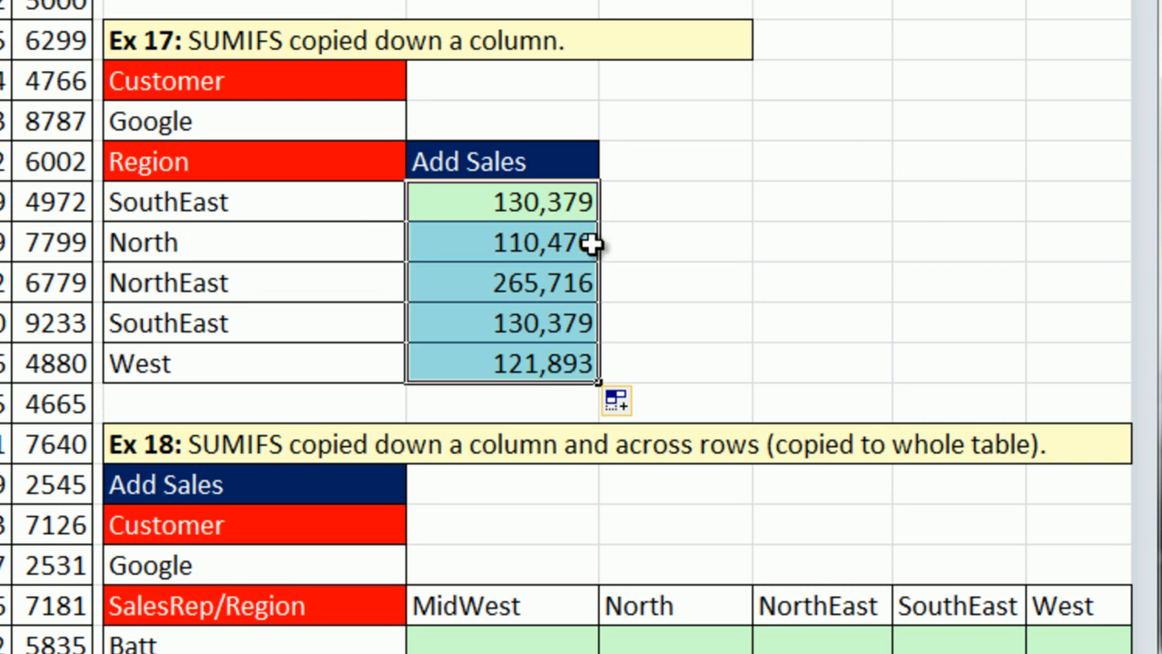
Step: Check the ranges and the absolute and relative criteria references in the copied Ex 17 formula for West
double_click(541, 363)
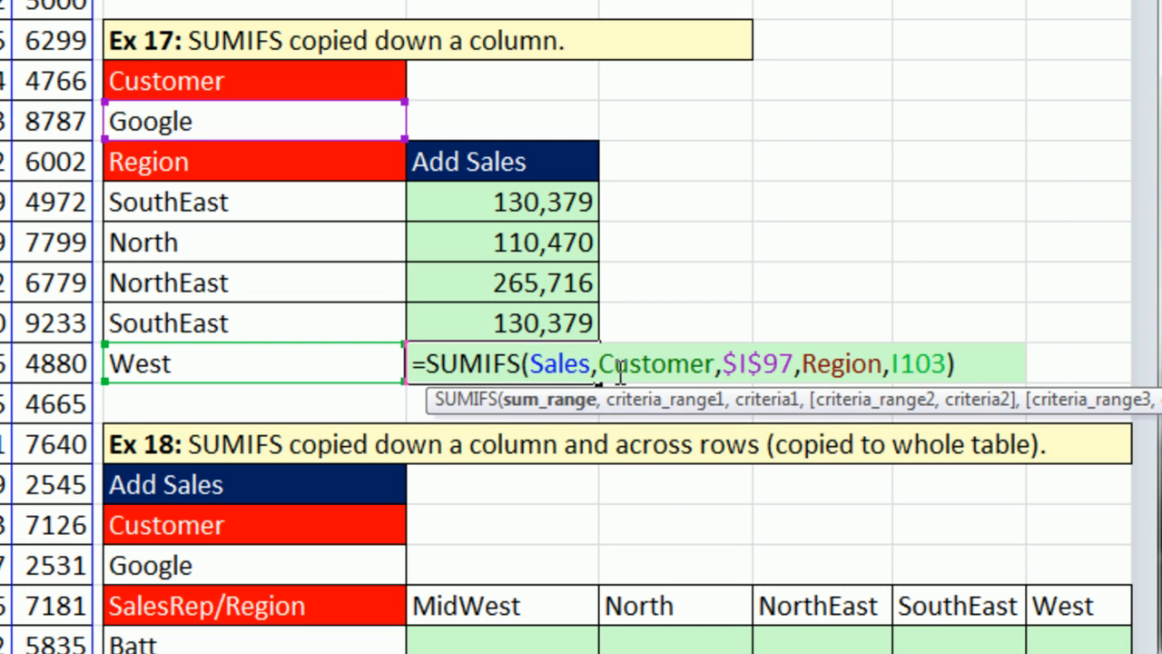
left_click(617, 365)
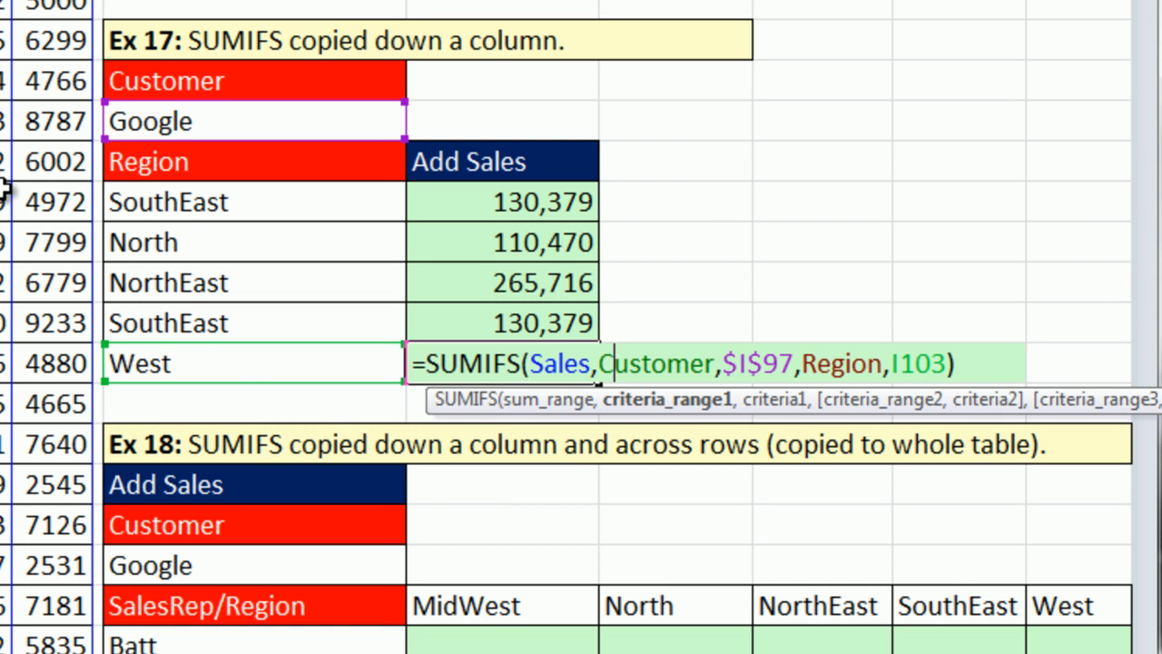
left_click(767, 355)
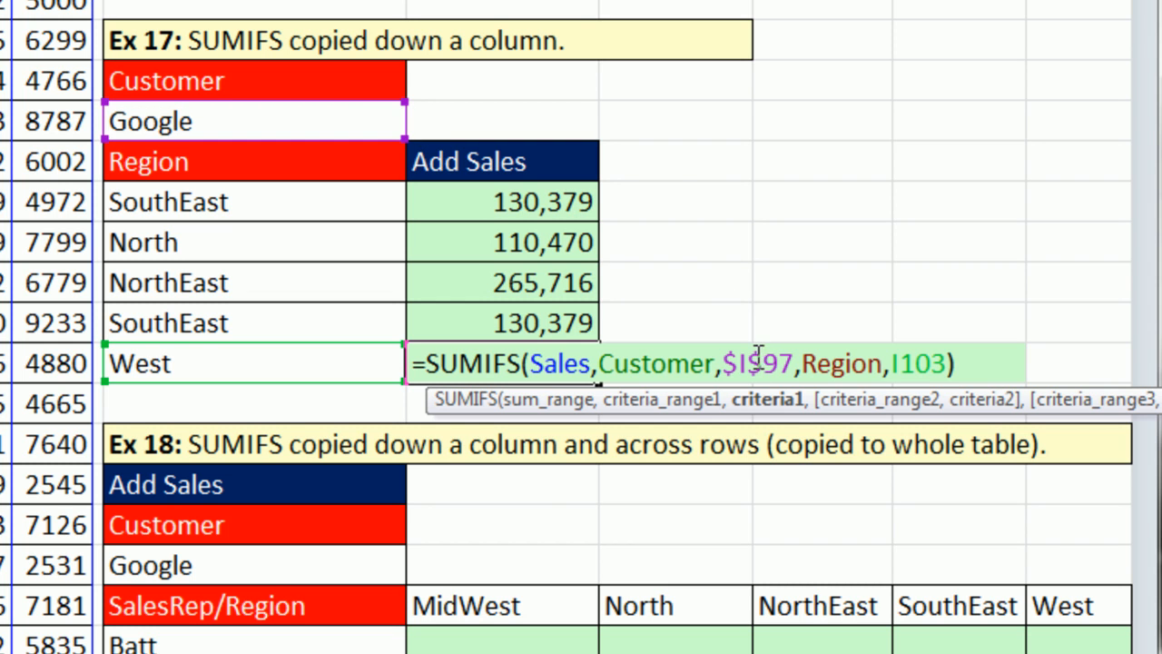
left_click(903, 363)
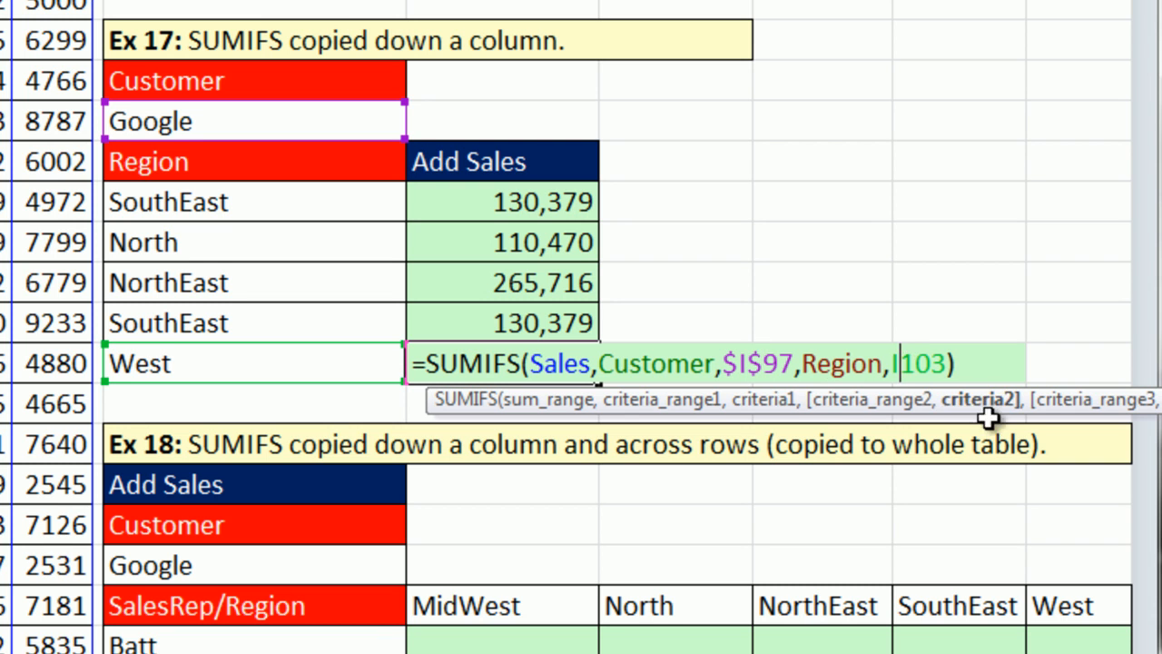
key("ctrl+Return")
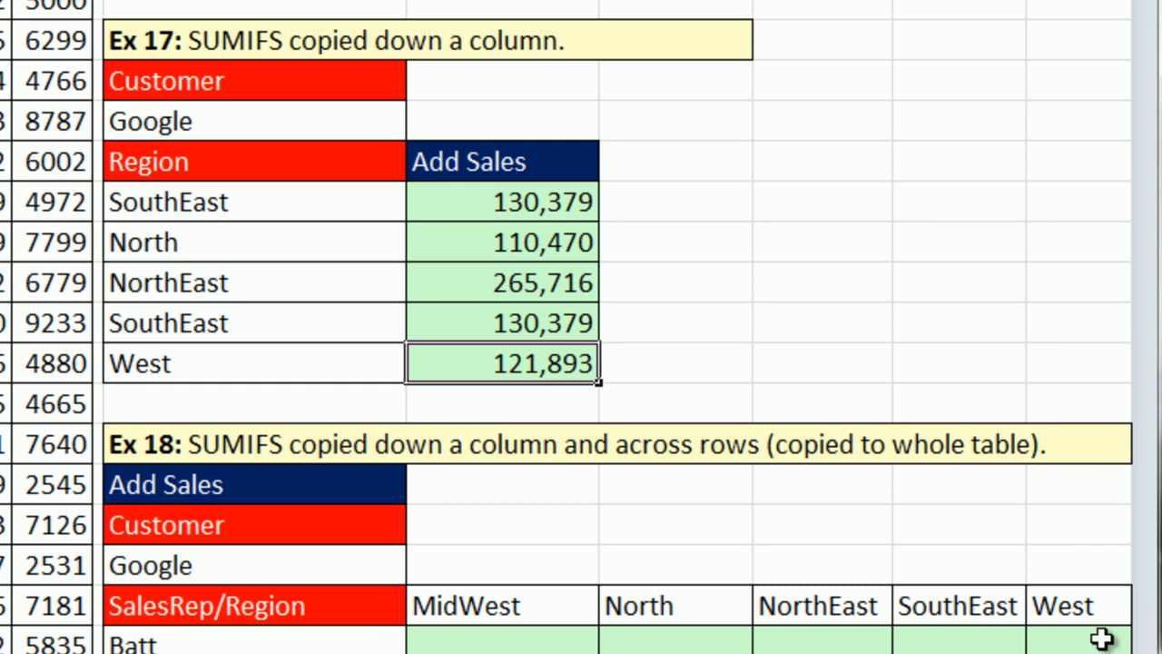
Step: Look over the Ex 18 table layout of sales reps by region with its customer criterion
scroll(617, 327, "down", 7)
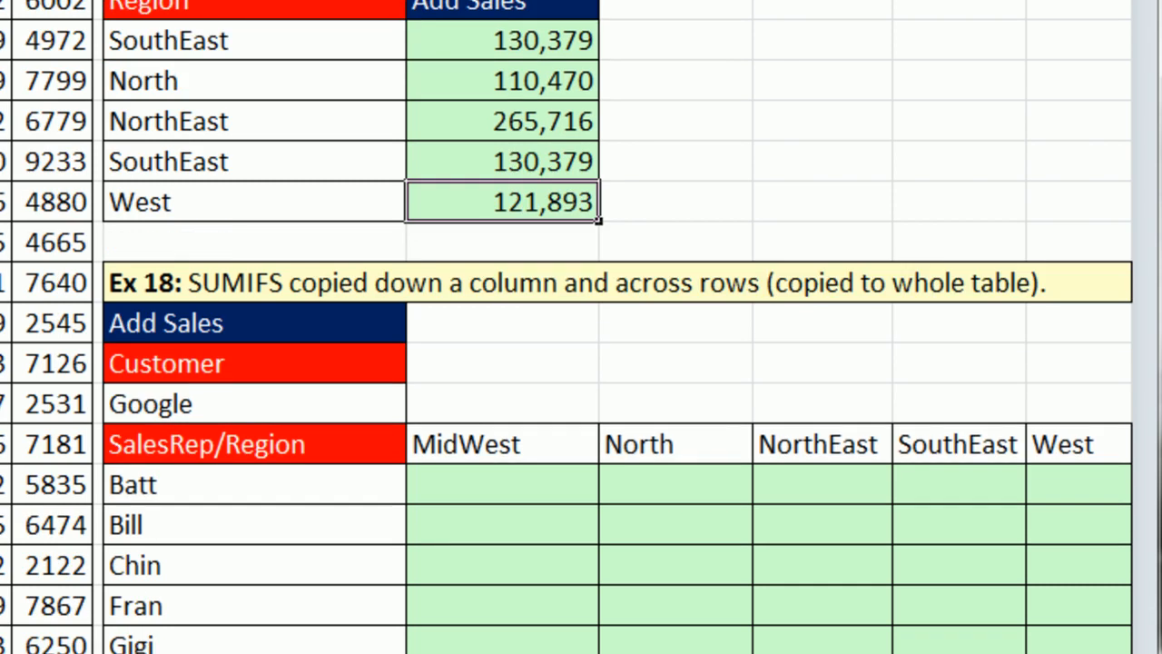
scroll(618, 327, "down", 3)
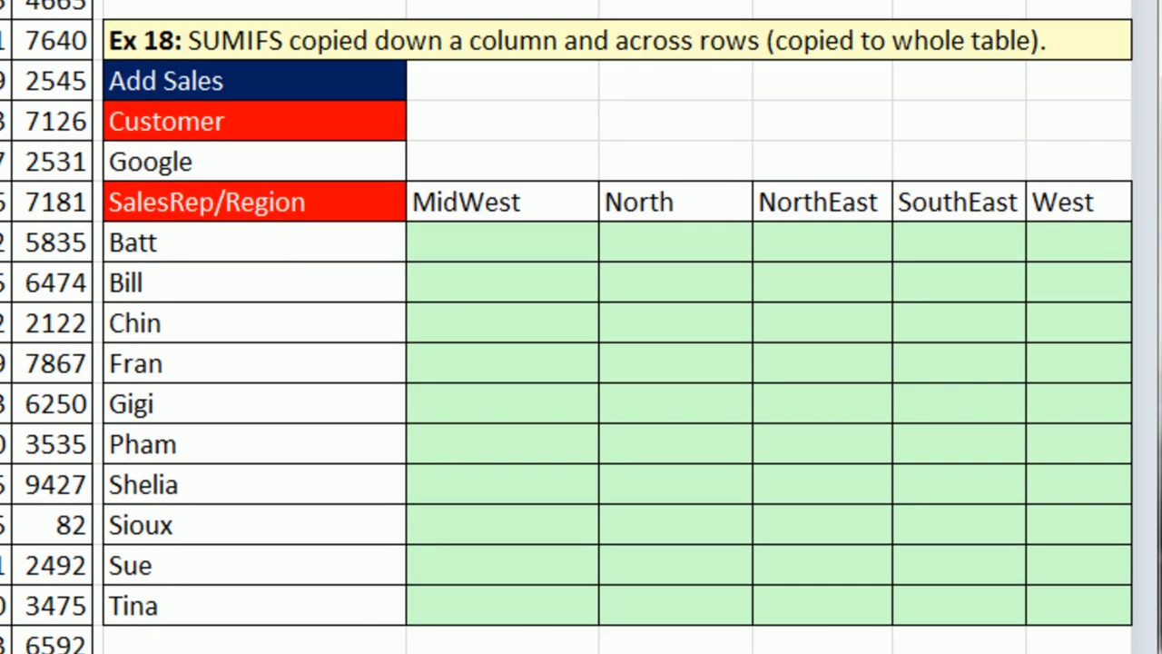
scroll(617, 327, "down", 3)
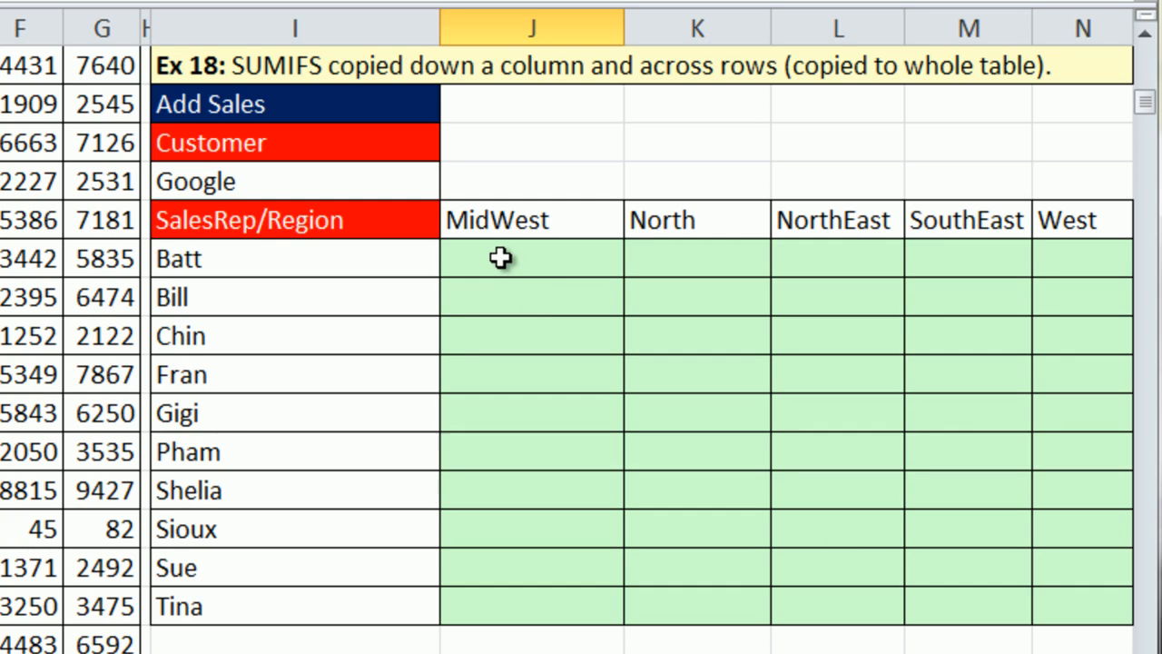
left_click(501, 257)
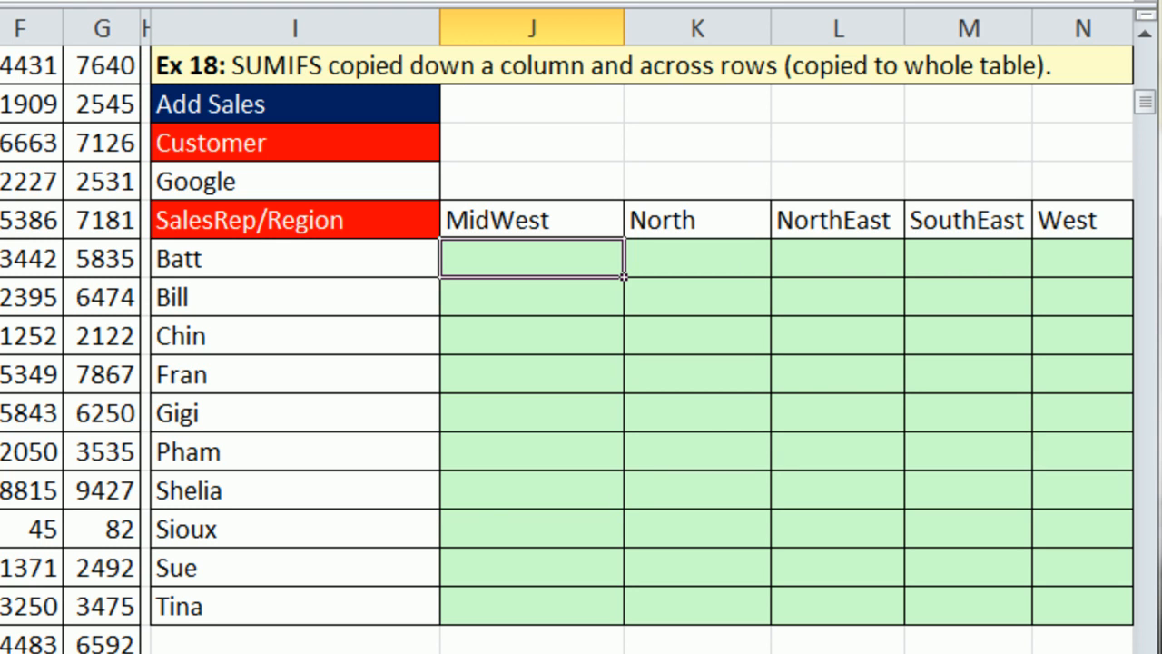
left_click(700, 418)
left_click(856, 425)
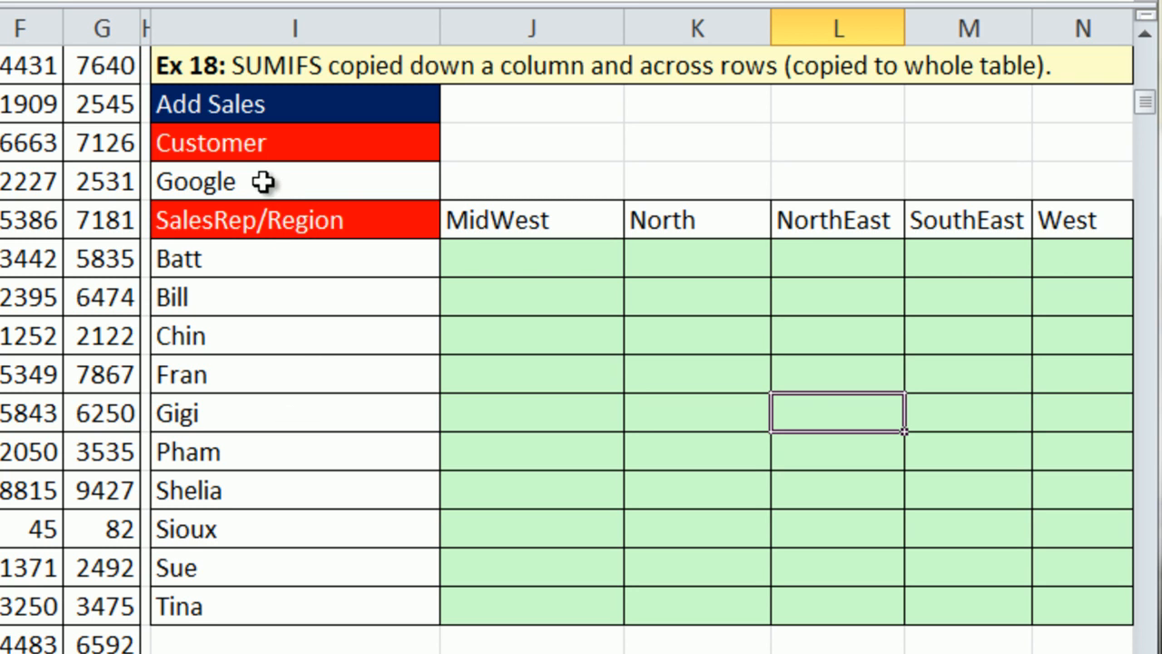
left_click(511, 259)
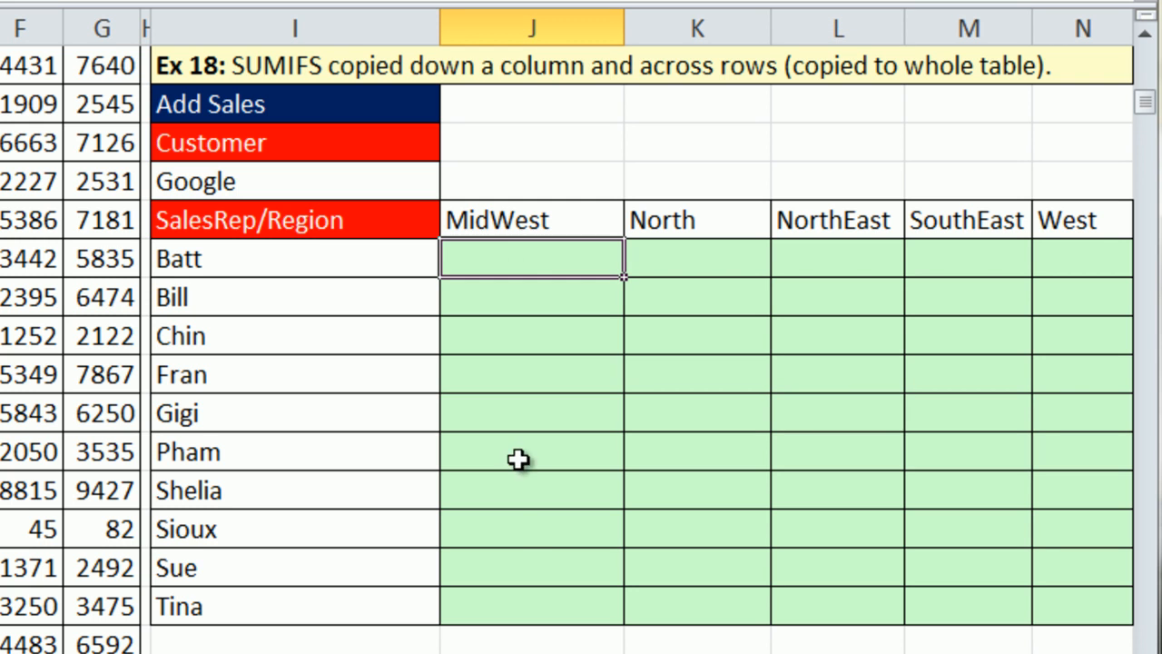
type("=sum")
key("Escape")
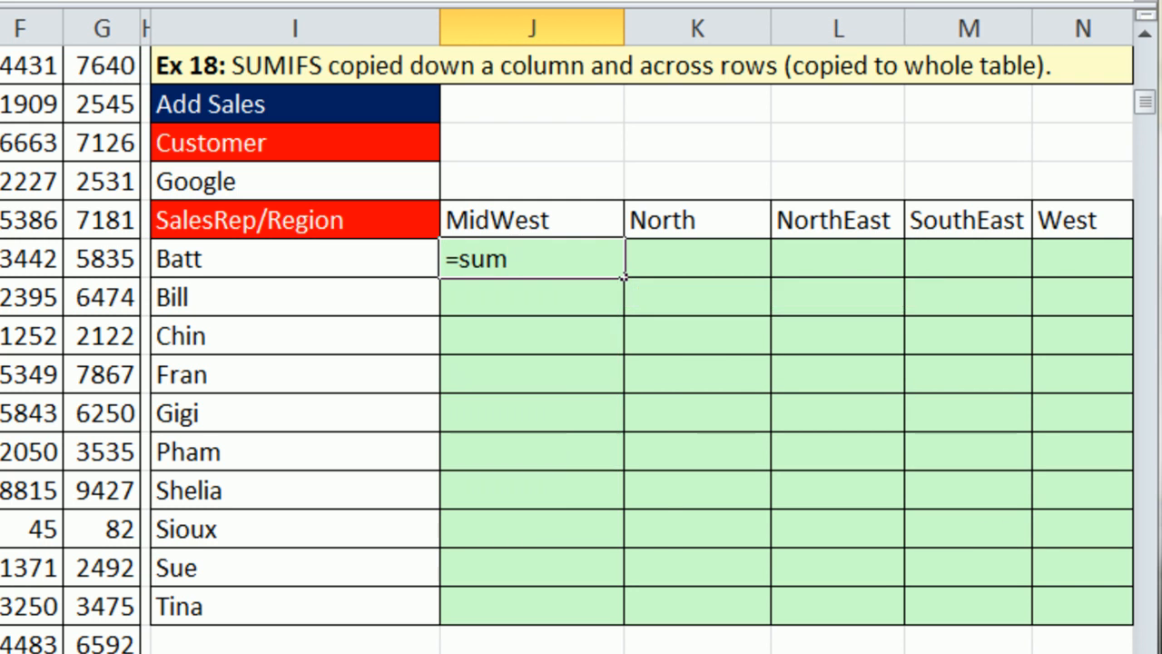
key("Escape")
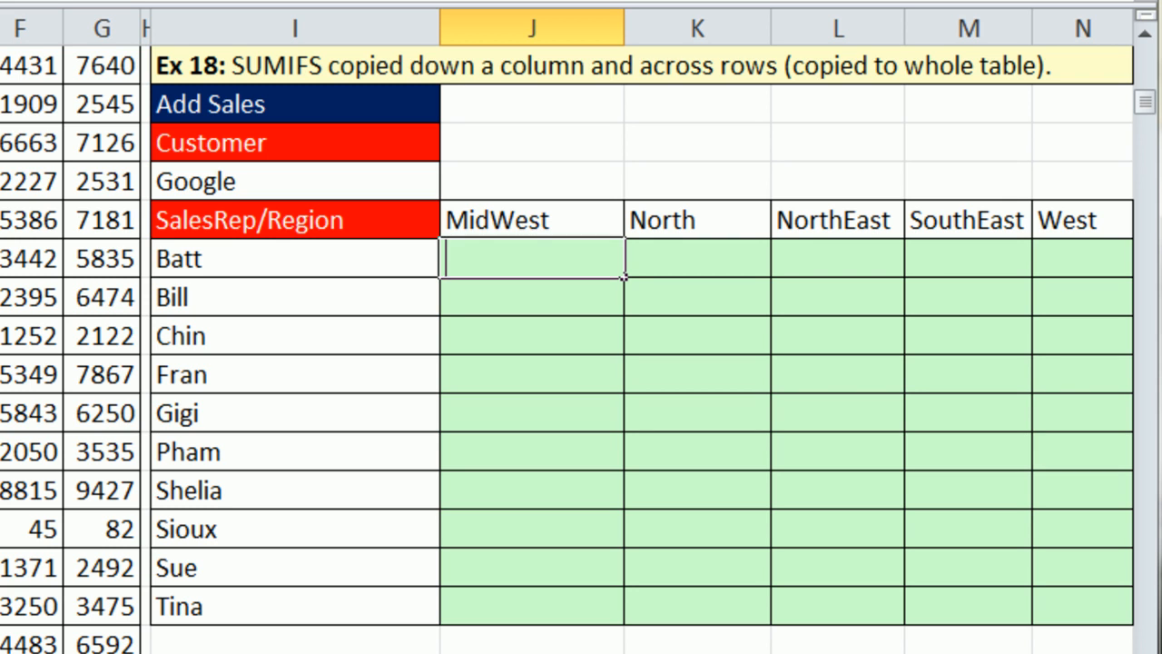
Step: Start a SUMIFS formula in the first Ex 18 MidWest cell with Sales, SalesRep and the first sales rep cell I110
type("=SUMIFS(Sales,")
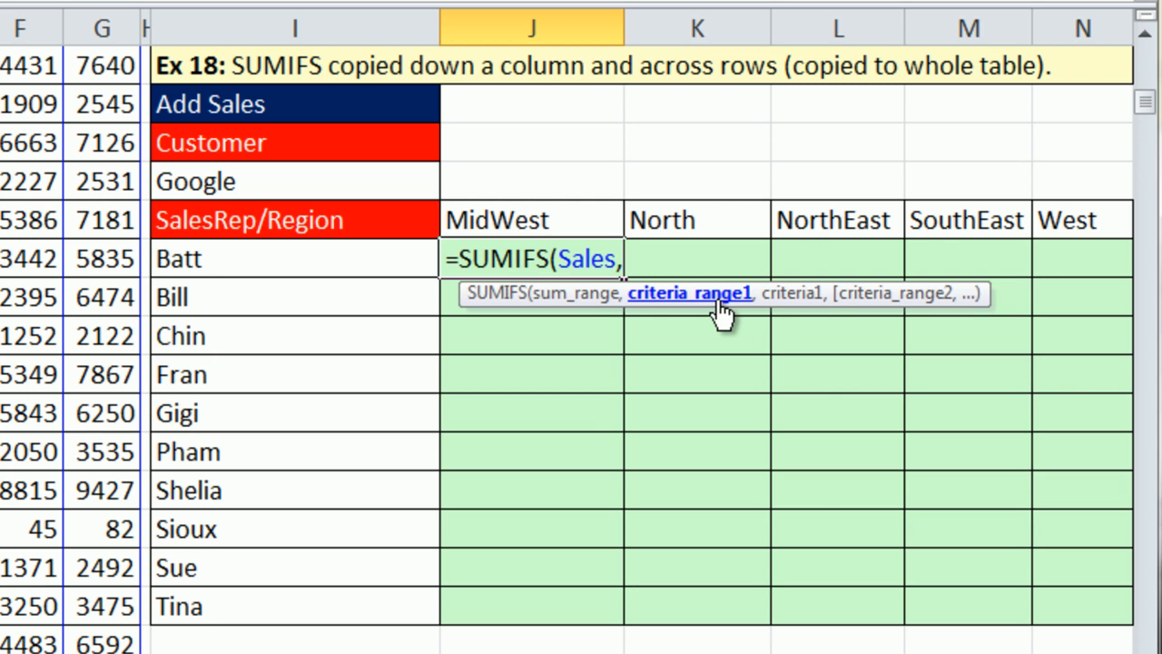
type("s")
key("Down")
key("Tab")
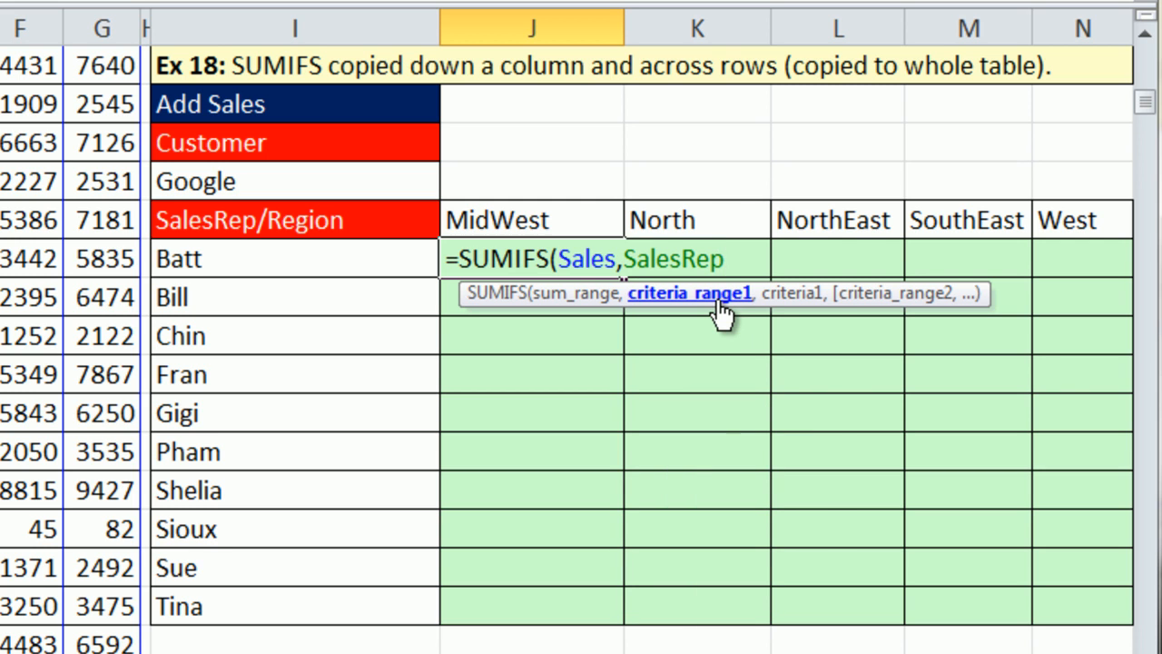
type(",")
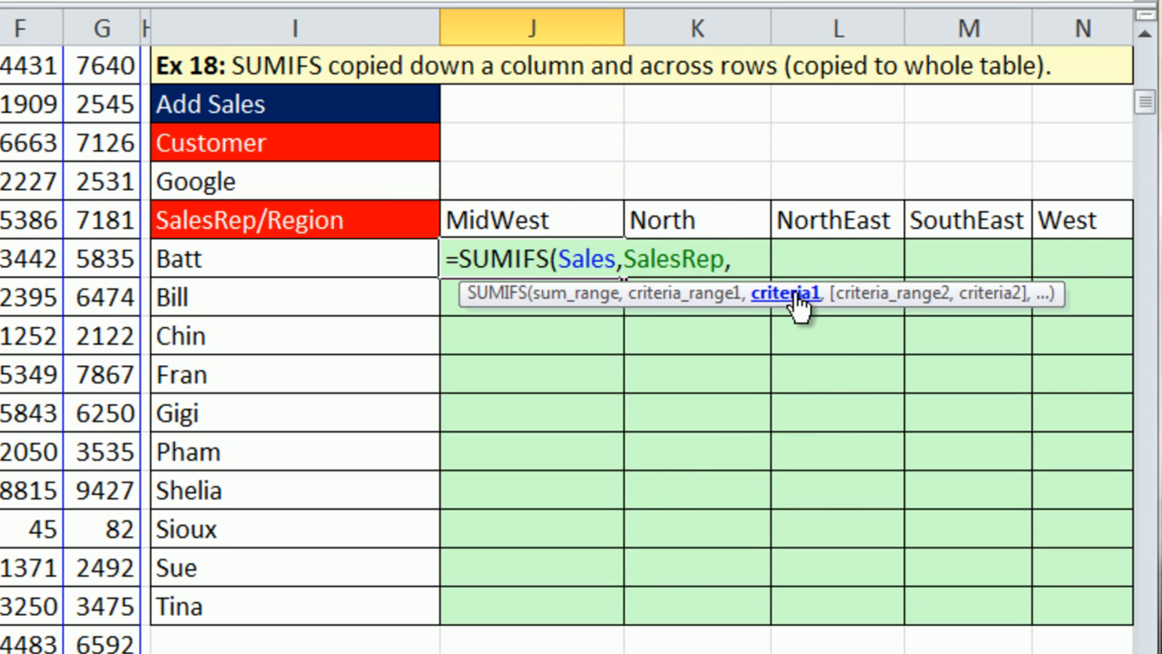
left_click(341, 261)
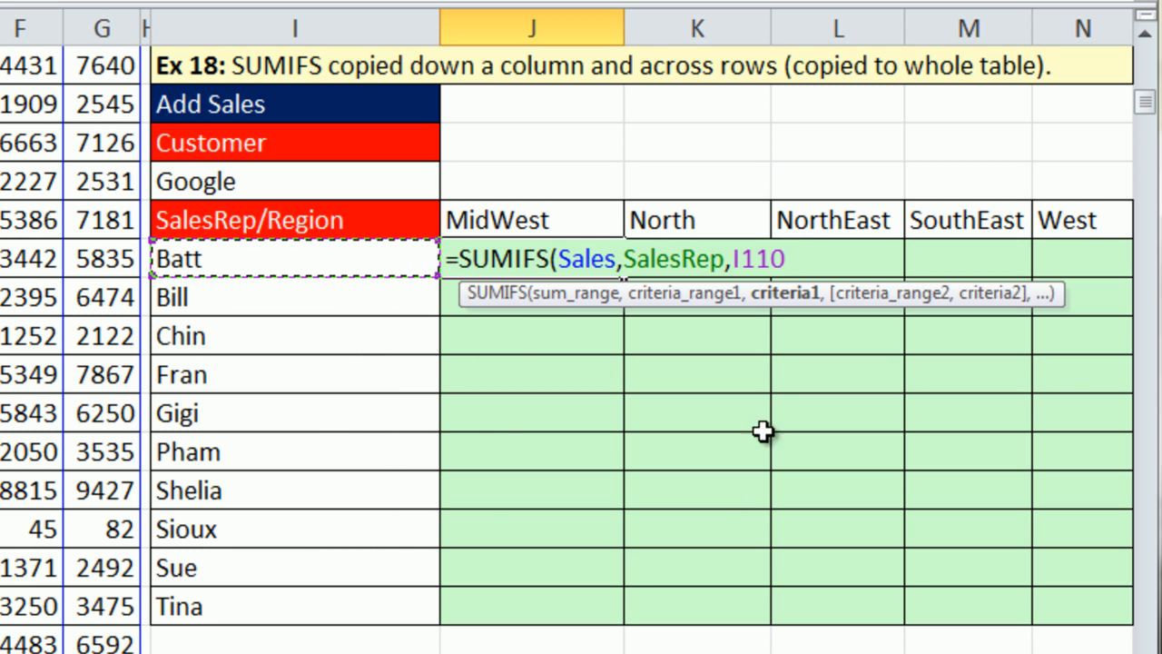
Step: Lock only the column of the sales rep criterion reference in the Ex 18 formula, making it $I110
left_click_drag(741, 261, 797, 259)
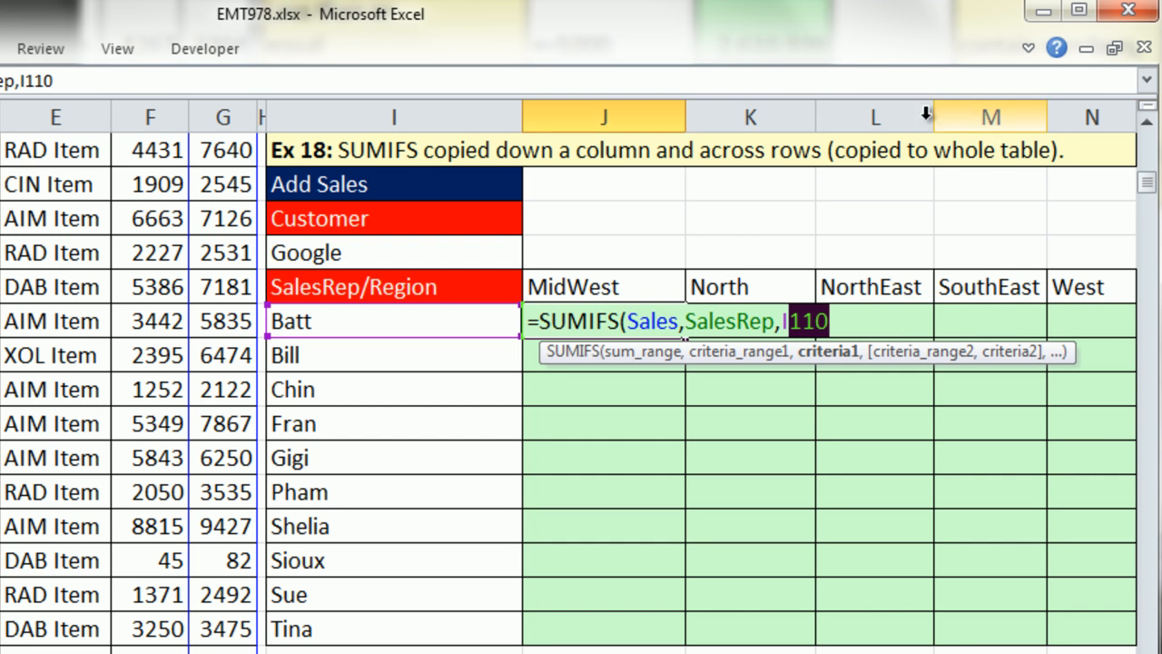
left_click(784, 325)
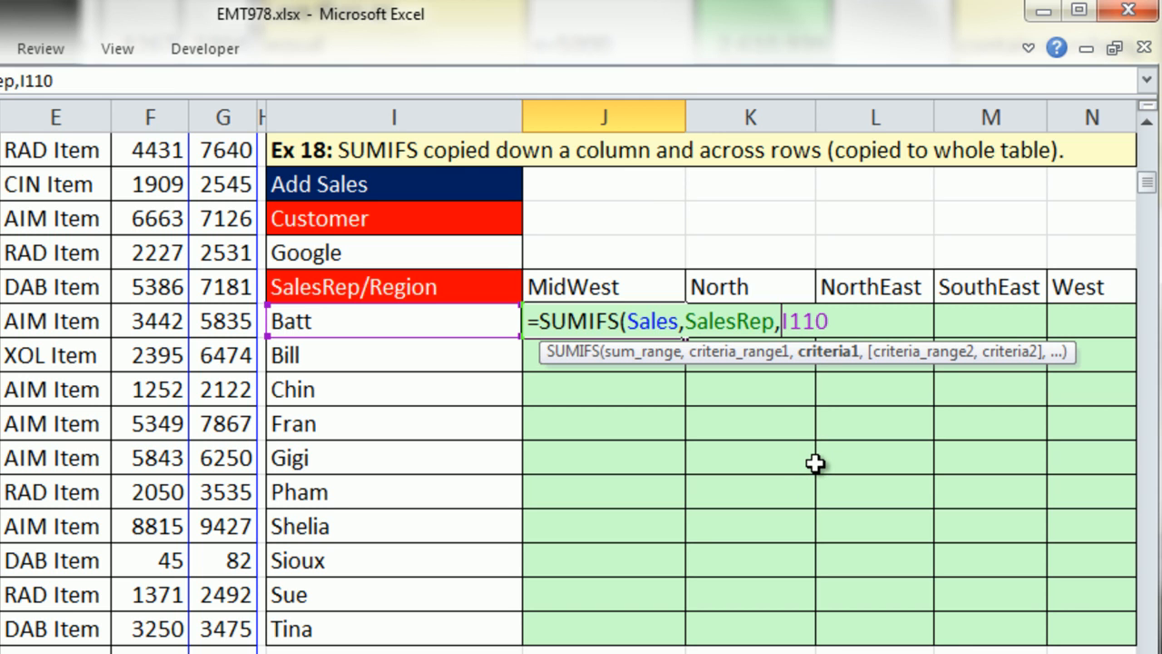
left_click(814, 326)
key("F4")
key("F4")
key("F4")
key("F4")
key("F4")
key("F4")
key("F4")
key("F4")
key("F4")
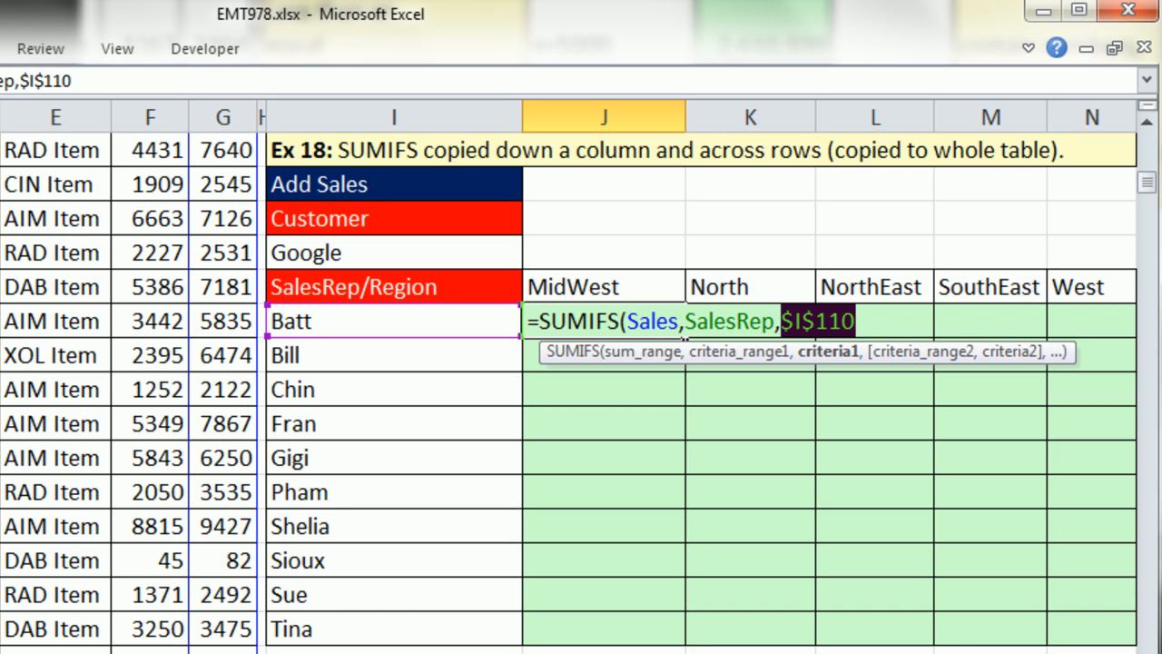
key("F4")
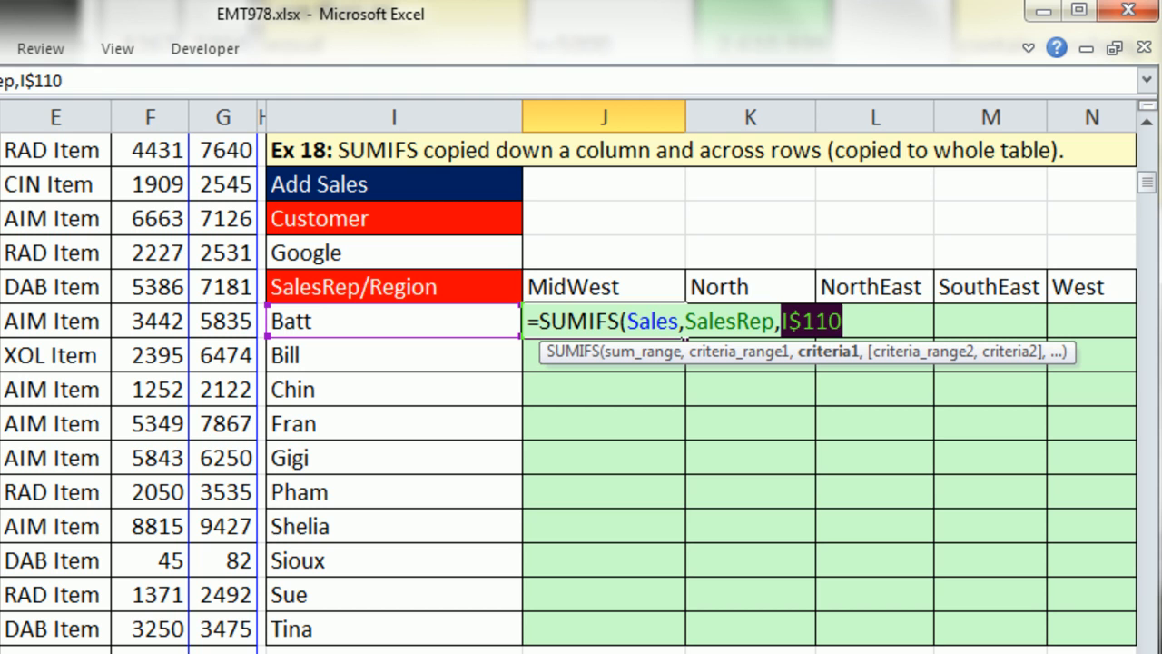
key("F4")
key("F4")
key("F4")
key("F4")
key("F4")
key("F4")
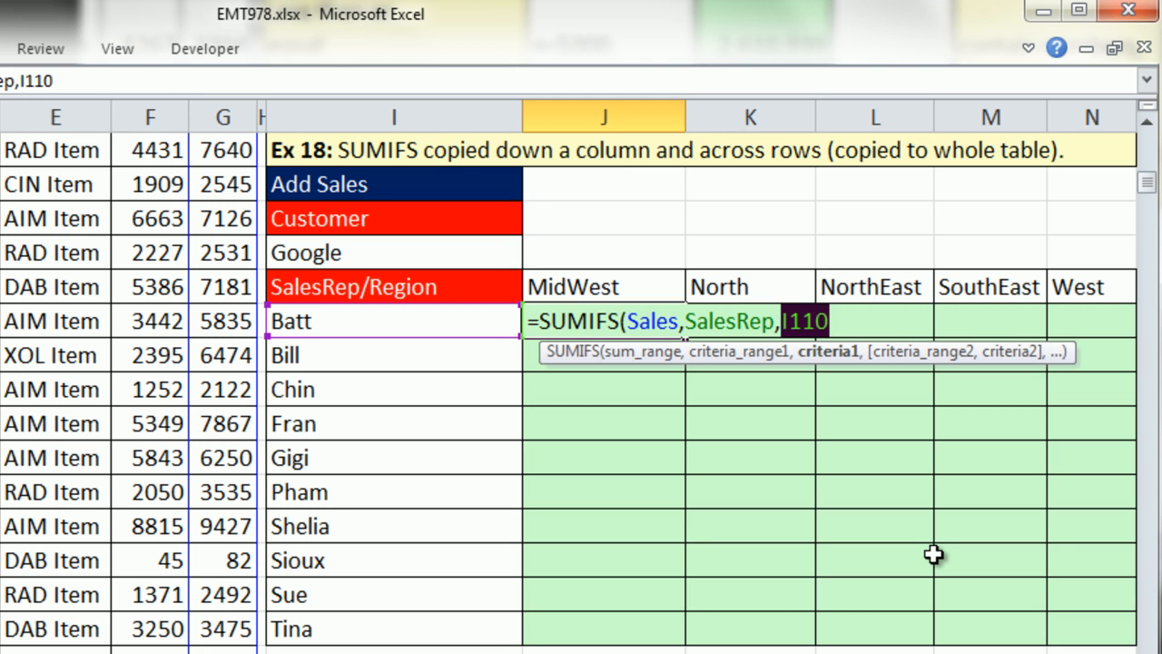
key("F4")
key("F4")
key("F4")
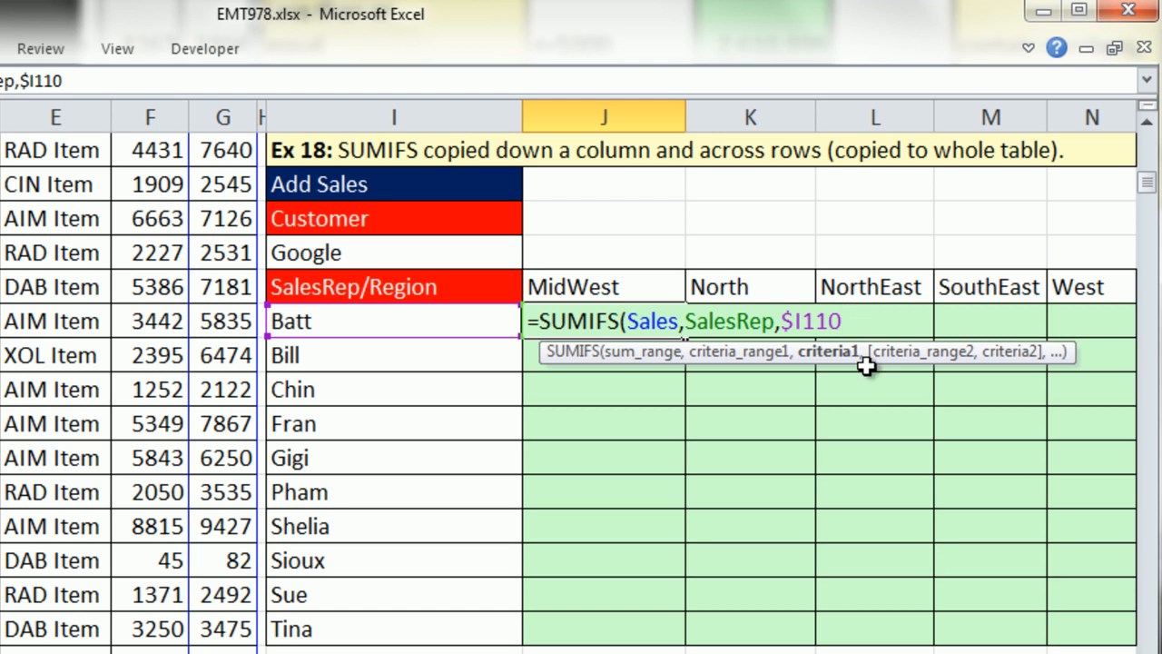
Step: Add the Region range and the MidWest header cell J109 as the second criteria pair in the Ex 18 formula
type(",")
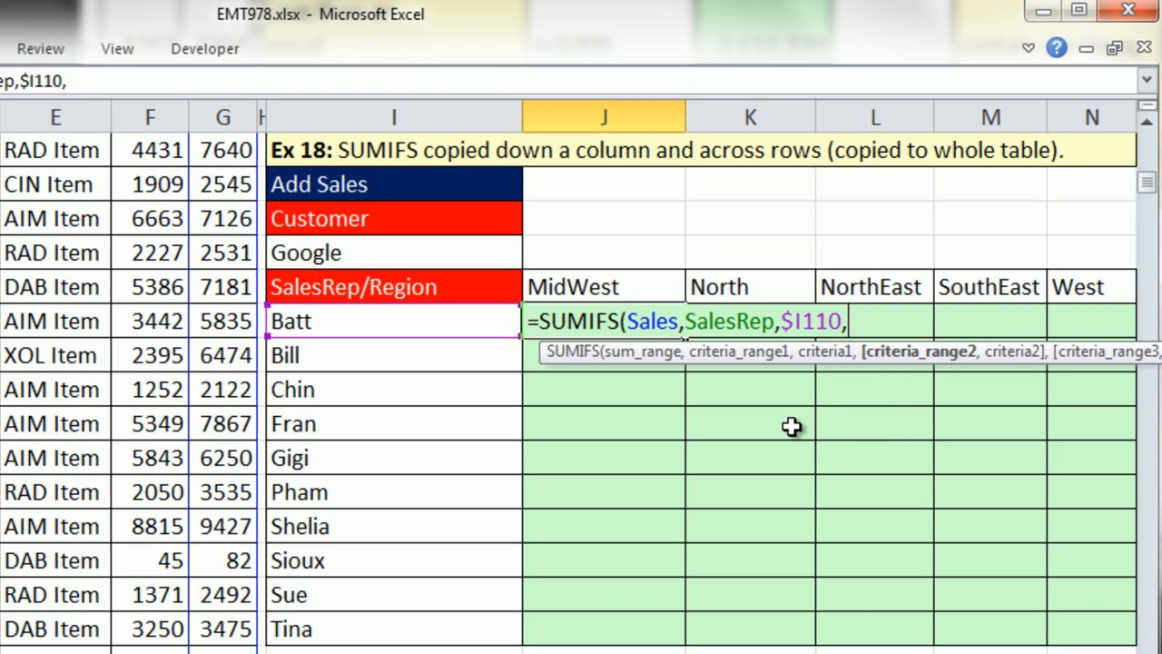
type("er")
key("BackSpace")
key("BackSpace")
type("reg")
double_click(916, 381)
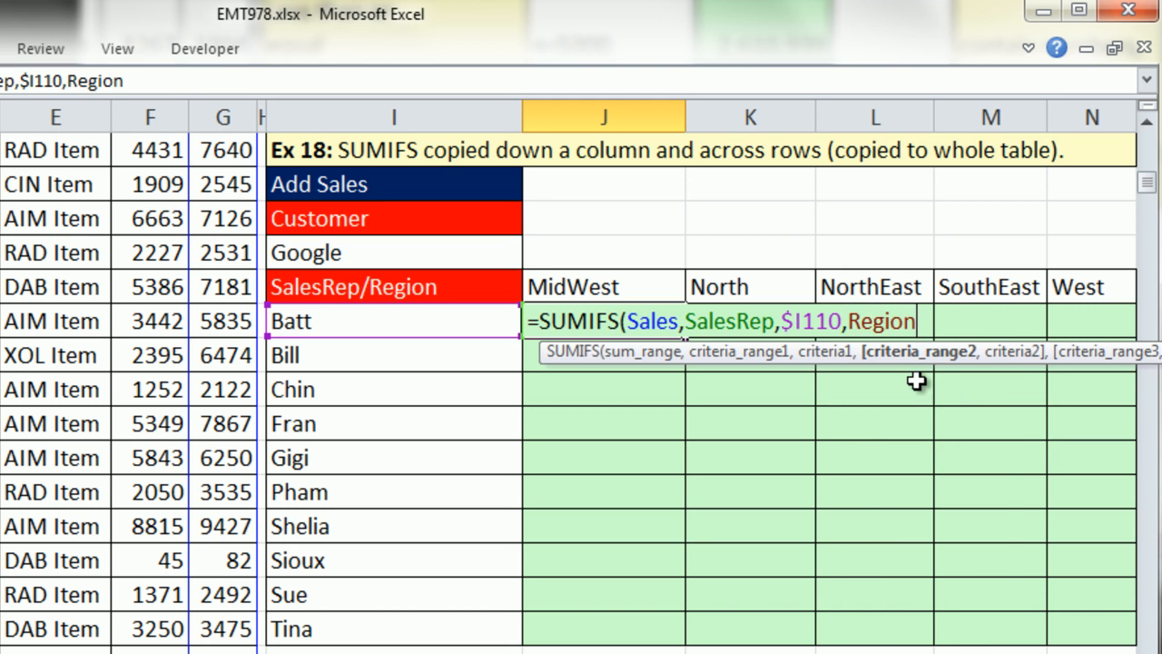
type(",")
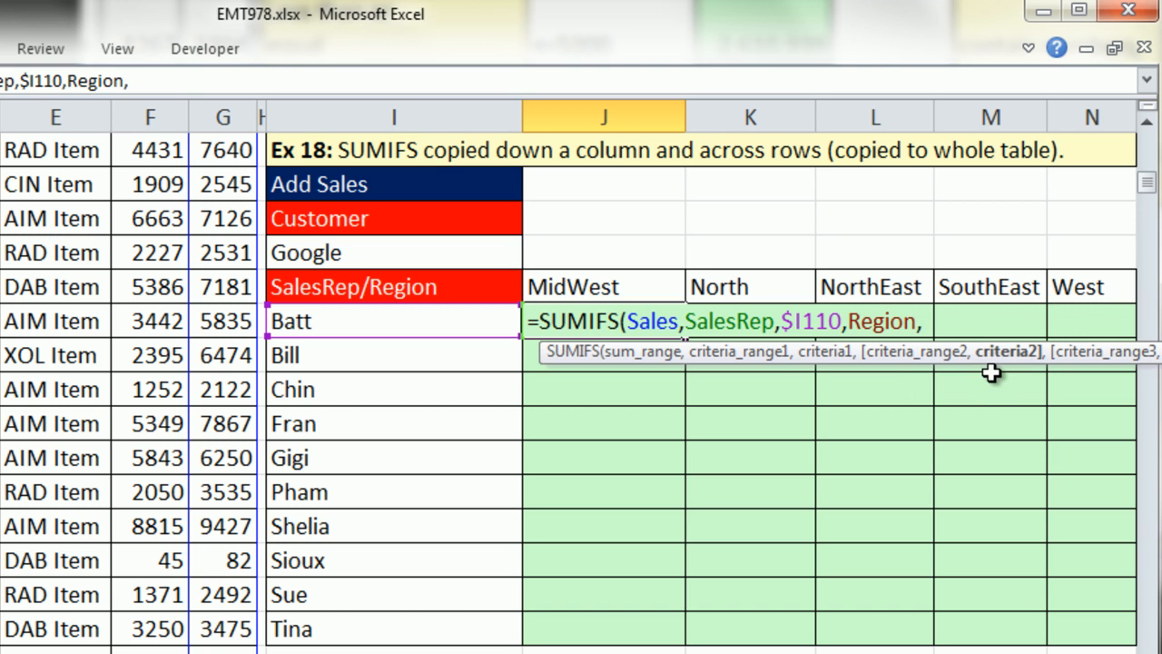
left_click(563, 290)
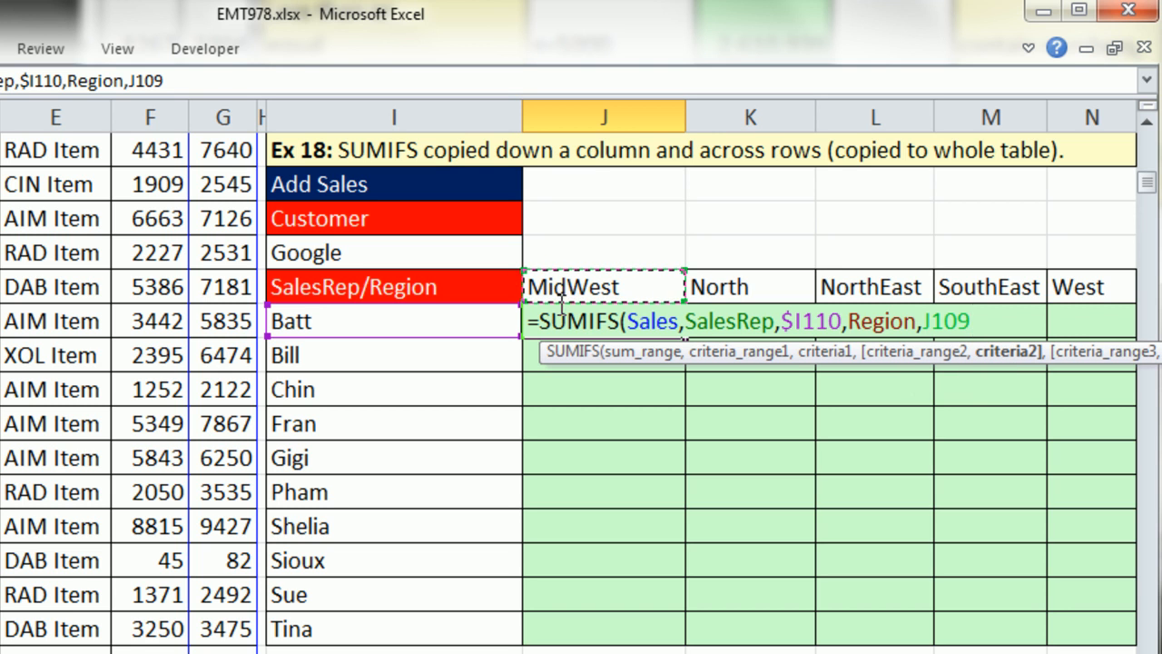
Step: Lock only the row of the region criterion reference in the Ex 18 formula, making it J$109
left_click_drag(972, 321, 921, 335)
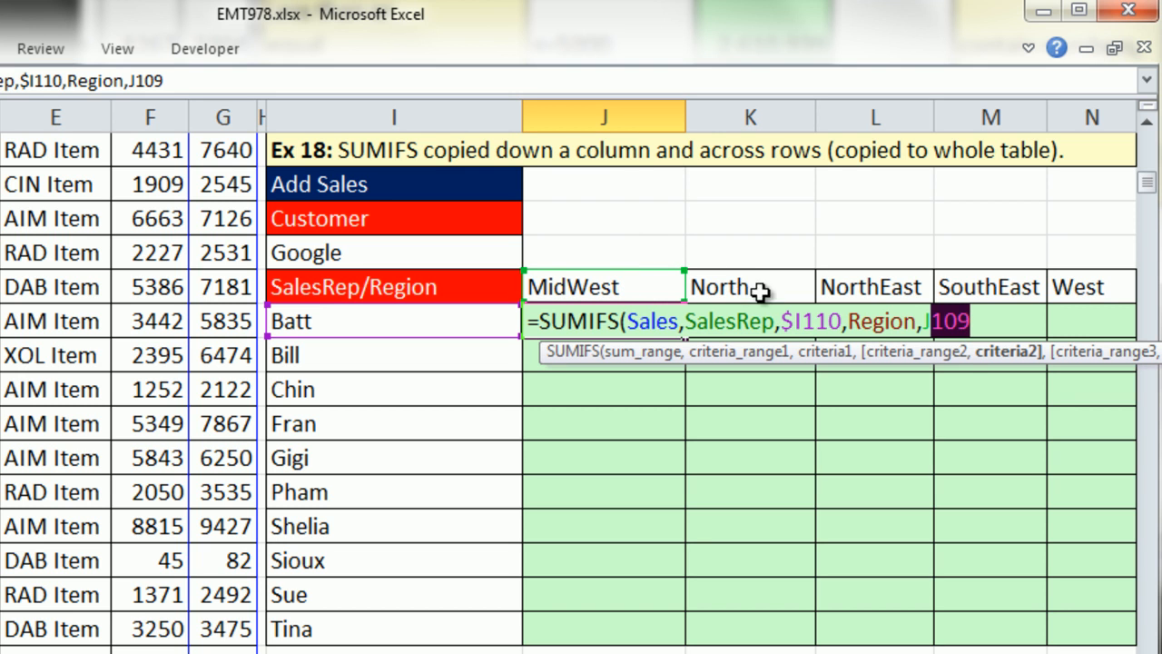
left_click(939, 322)
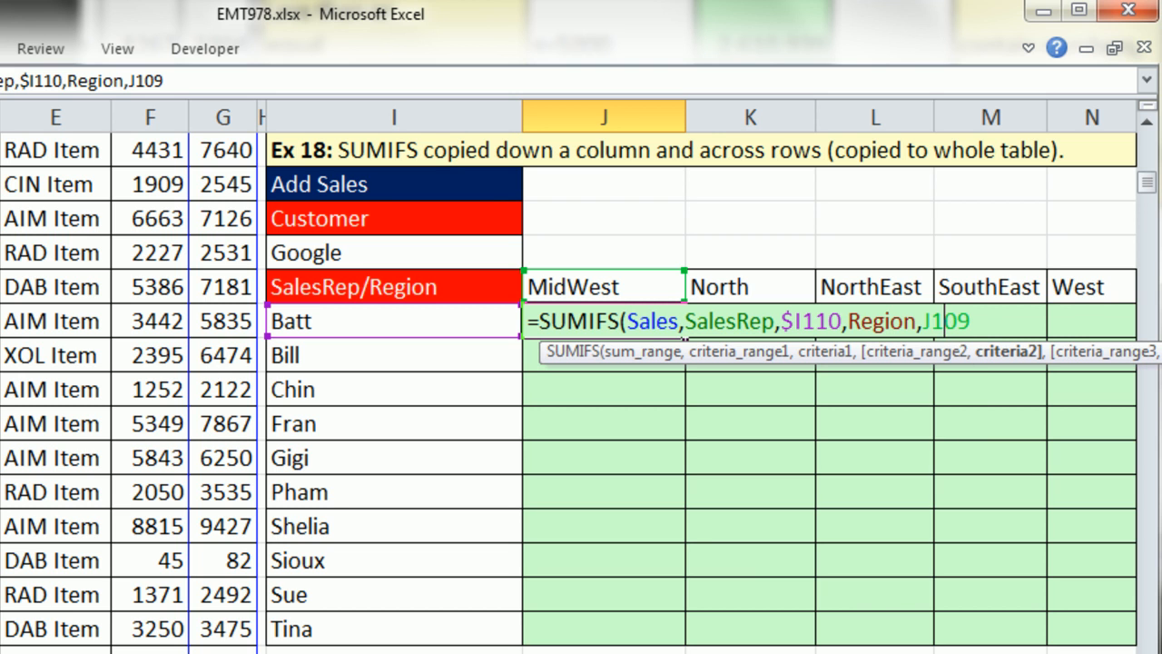
key("F4")
key("F4")
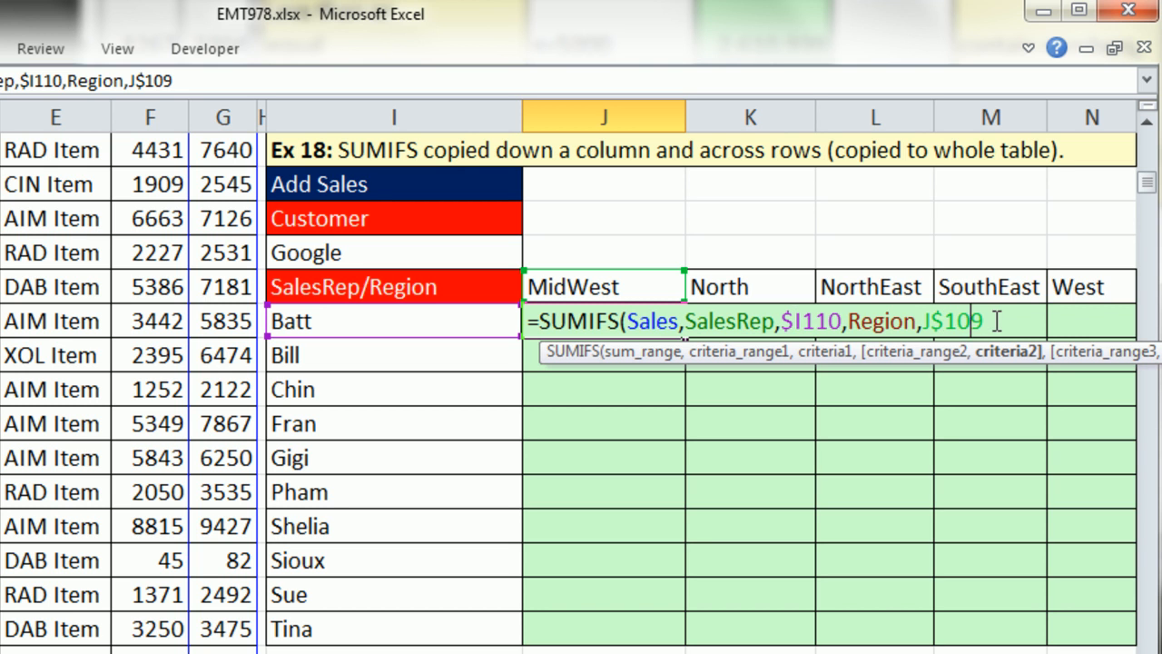
Step: Add the Customer range with the Google cell as the absolute reference $I$108, and close the SUMIFS formula
type(",")
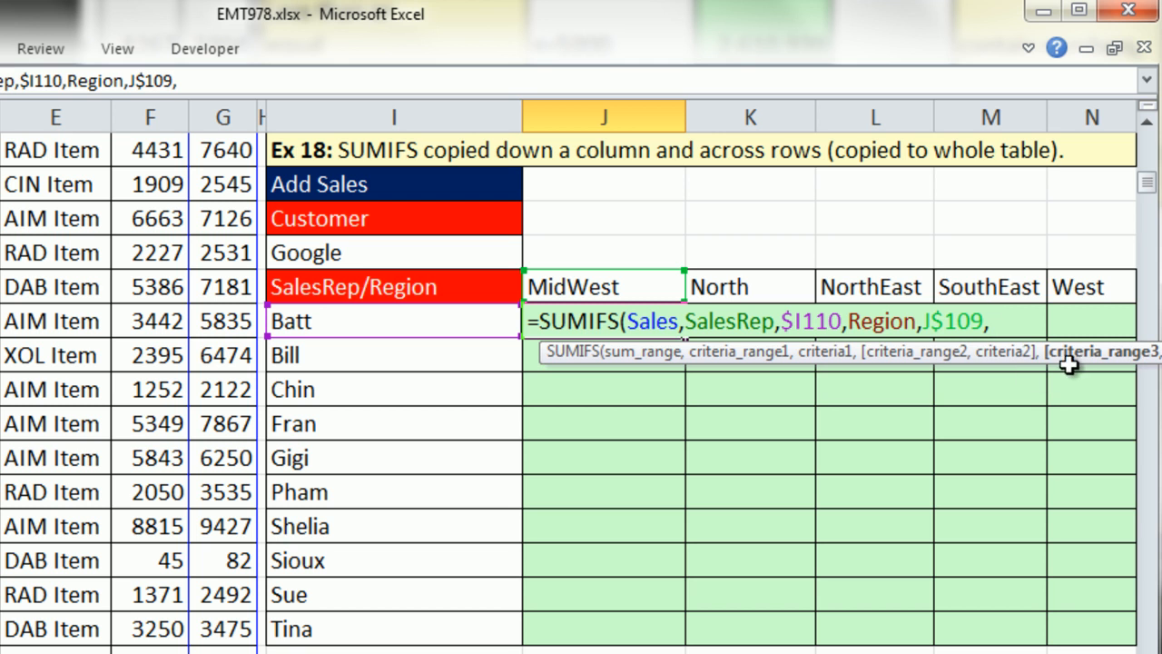
left_click_drag(1074, 360, 753, 408)
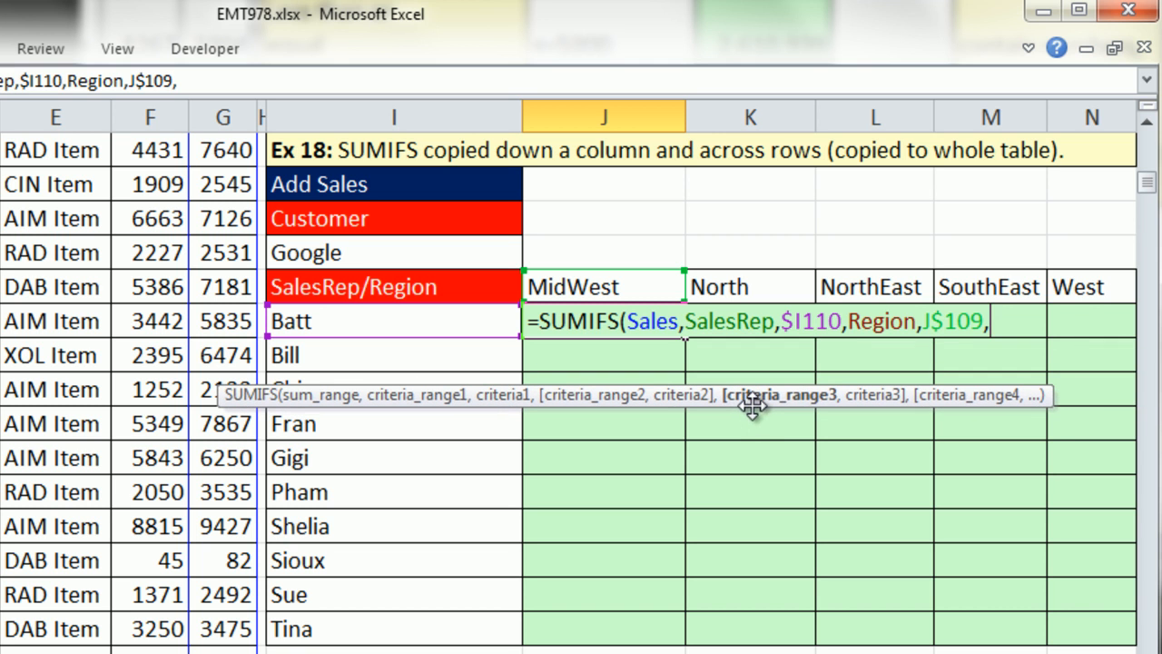
type("cus")
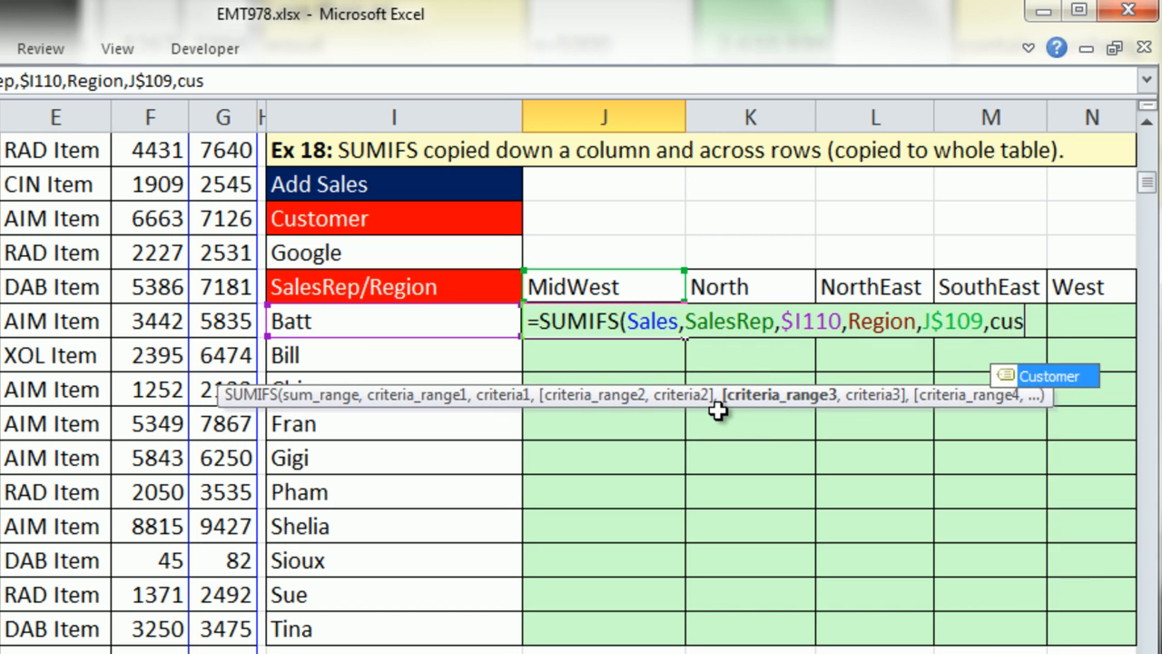
key("Tab")
type(",")
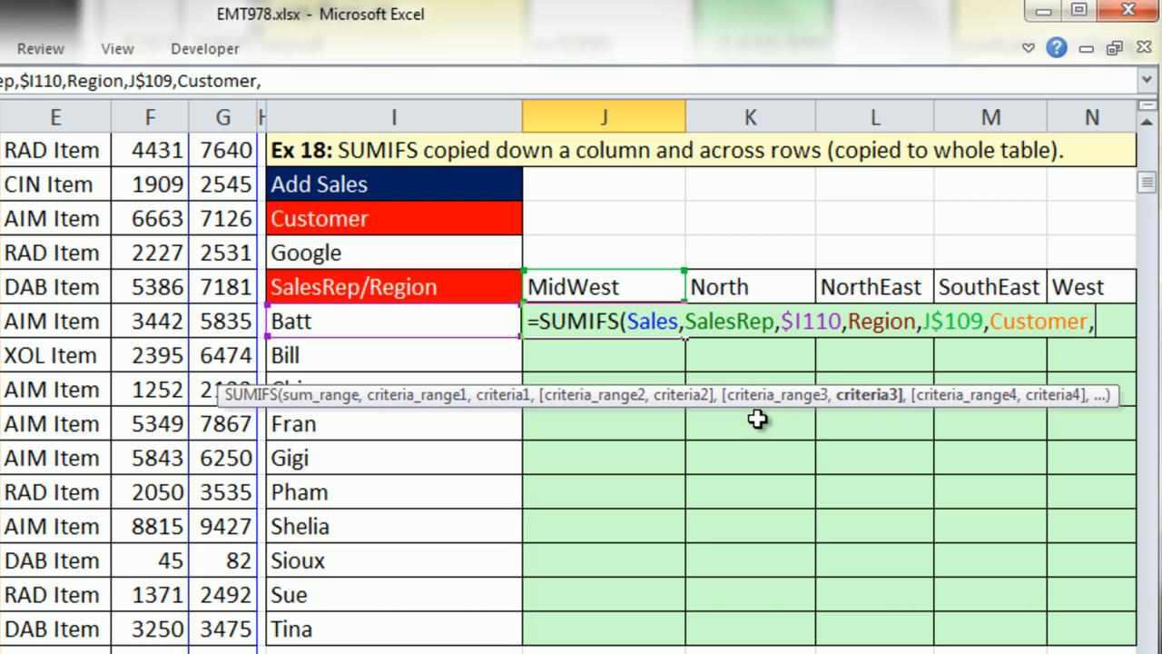
left_click(370, 248)
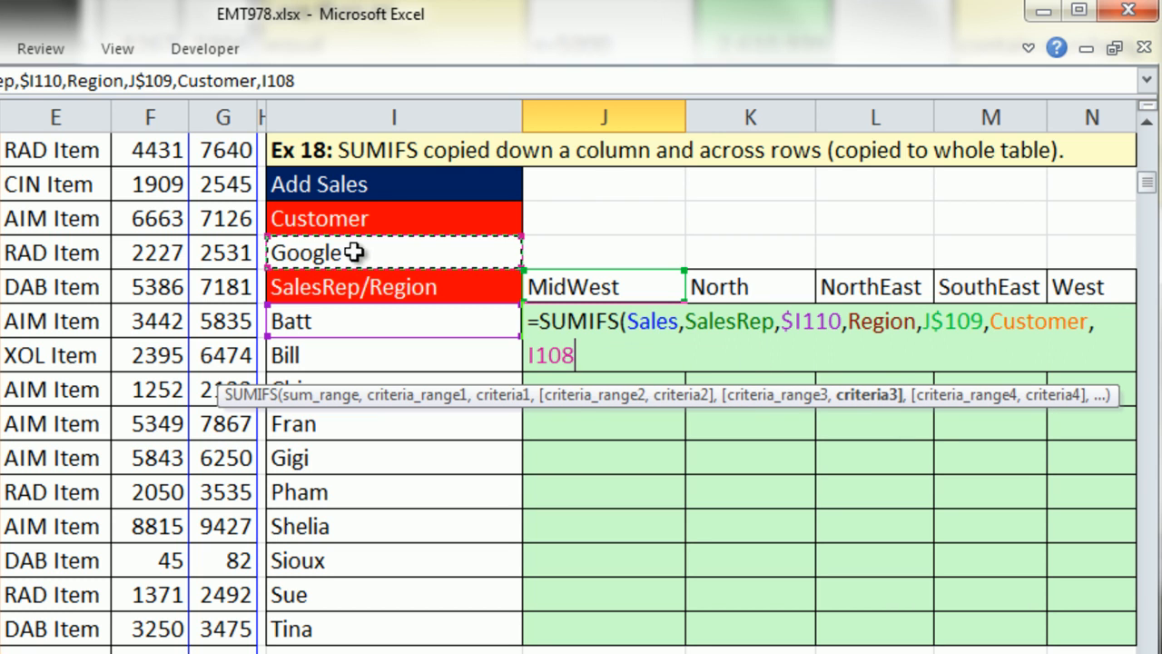
key("F4")
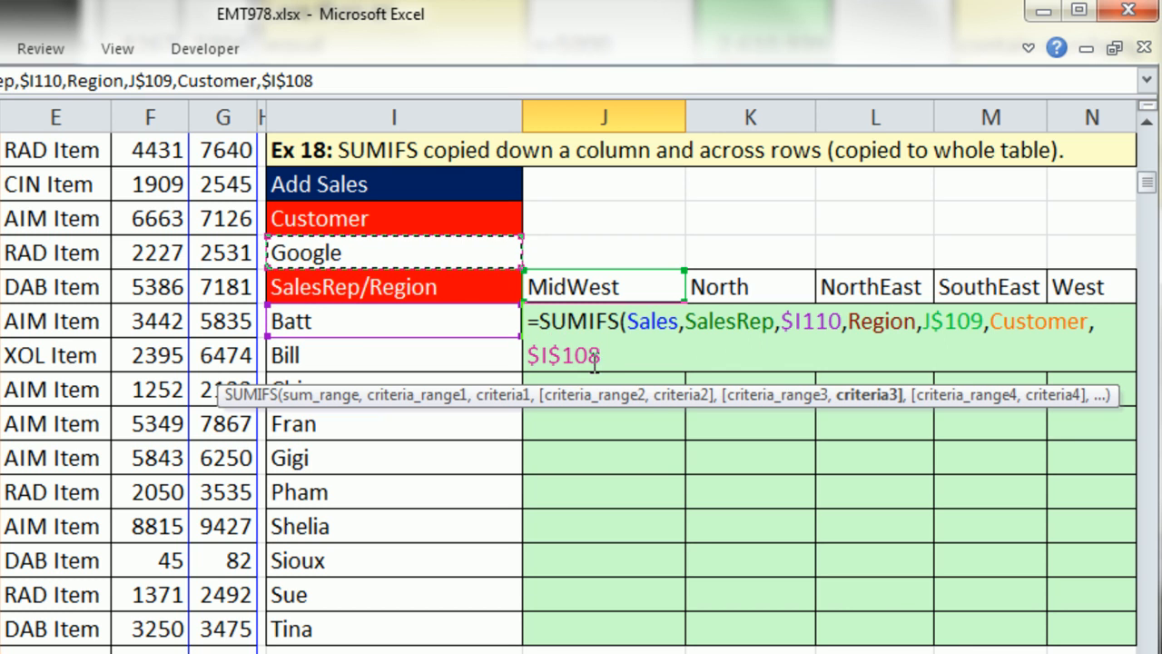
type(")")
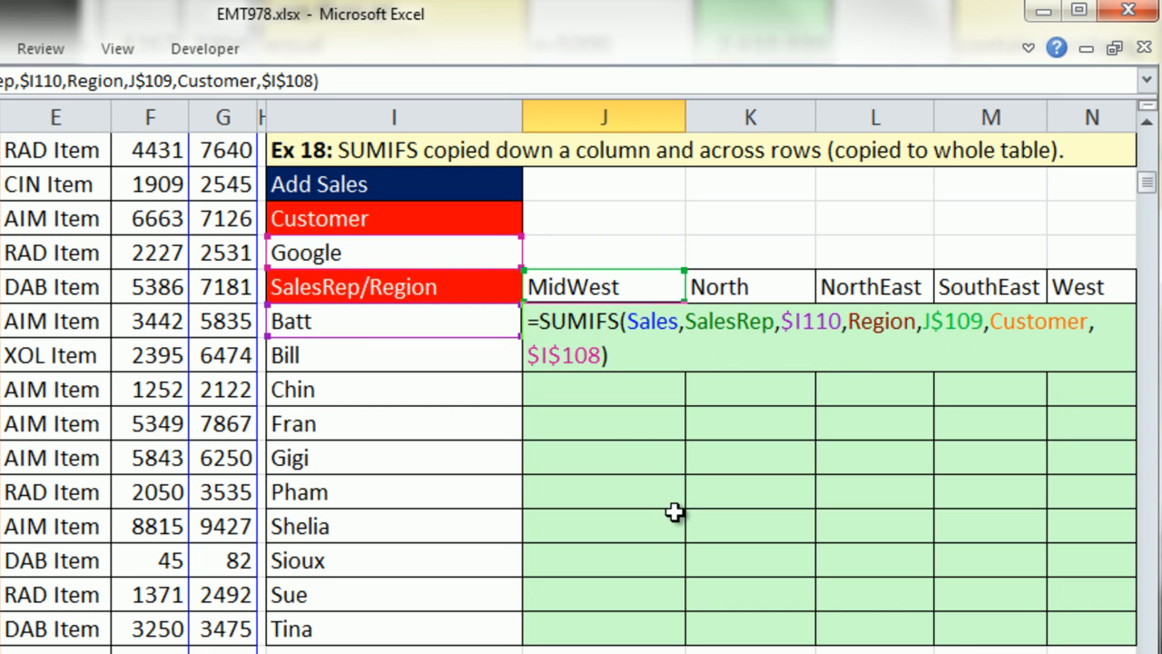
Step: Enter the Ex 18 formula and copy it down the MidWest column and across to West for all sales reps
key("ctrl+Return")
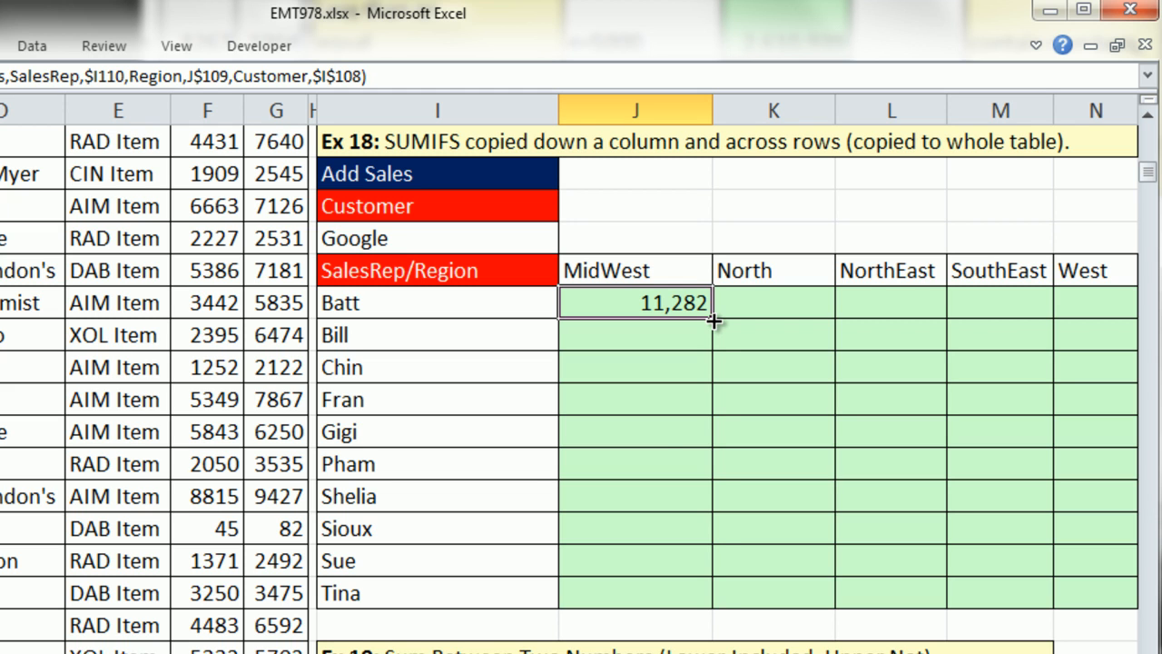
double_click(713, 319)
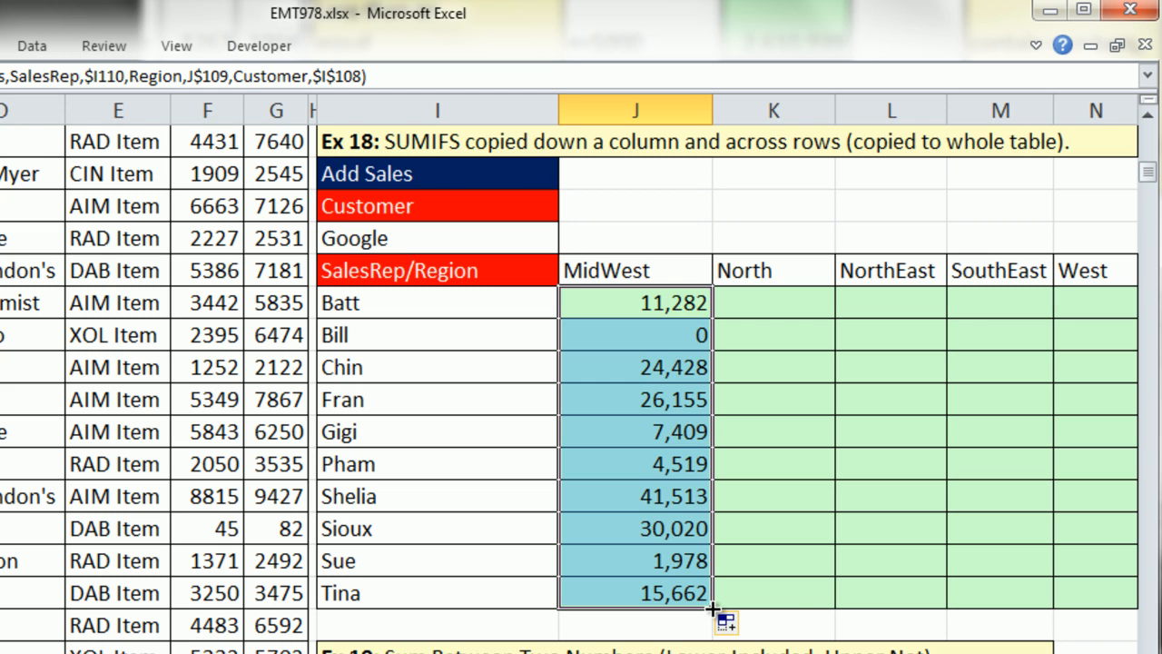
left_click_drag(714, 607, 1107, 605)
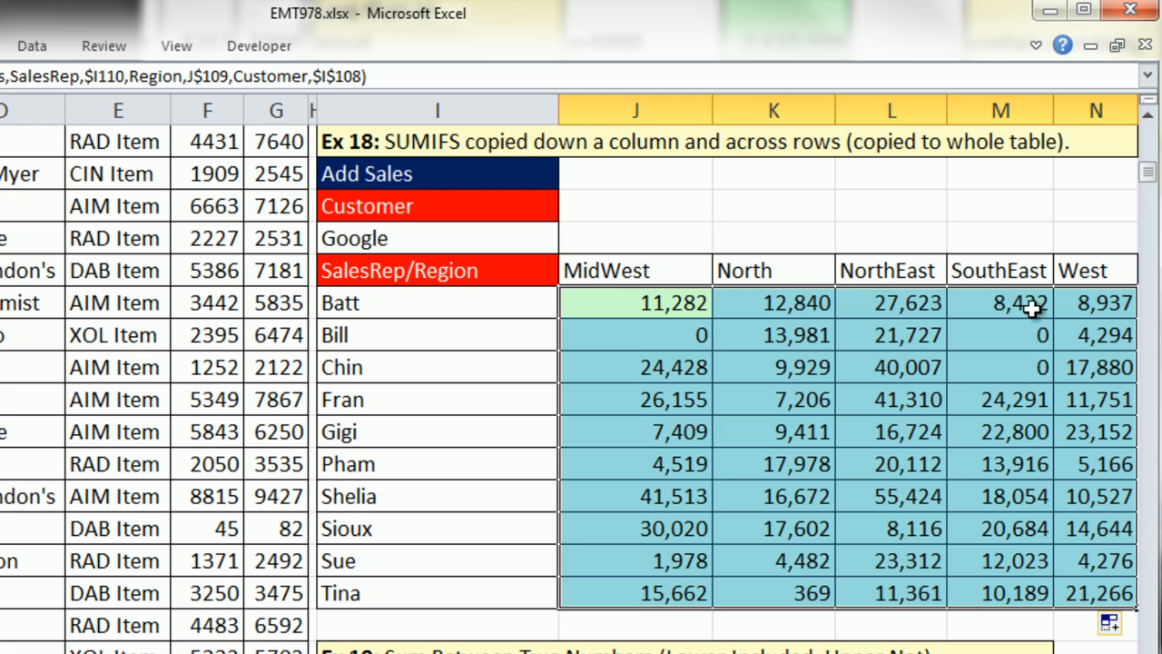
Step: Check the mixed and absolute criteria references in the copied formula in the last Ex 18 table cell, N119
left_click(1076, 593)
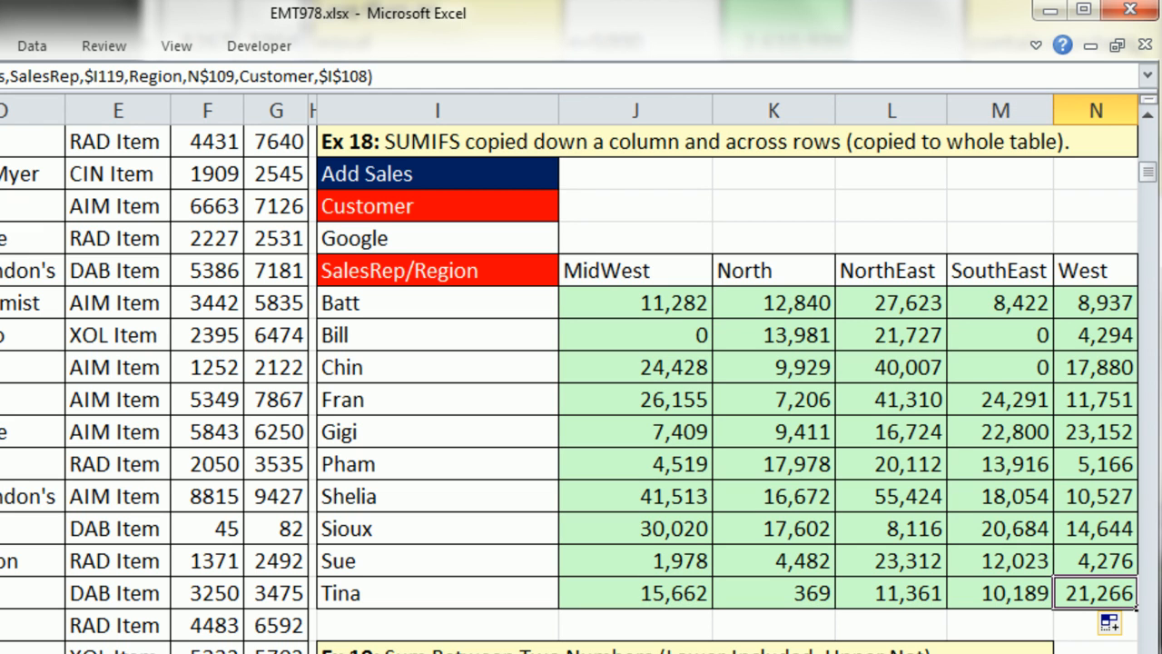
key("F2")
scroll(581, 363, "right", 3)
scroll(581, 363, "right", 2)
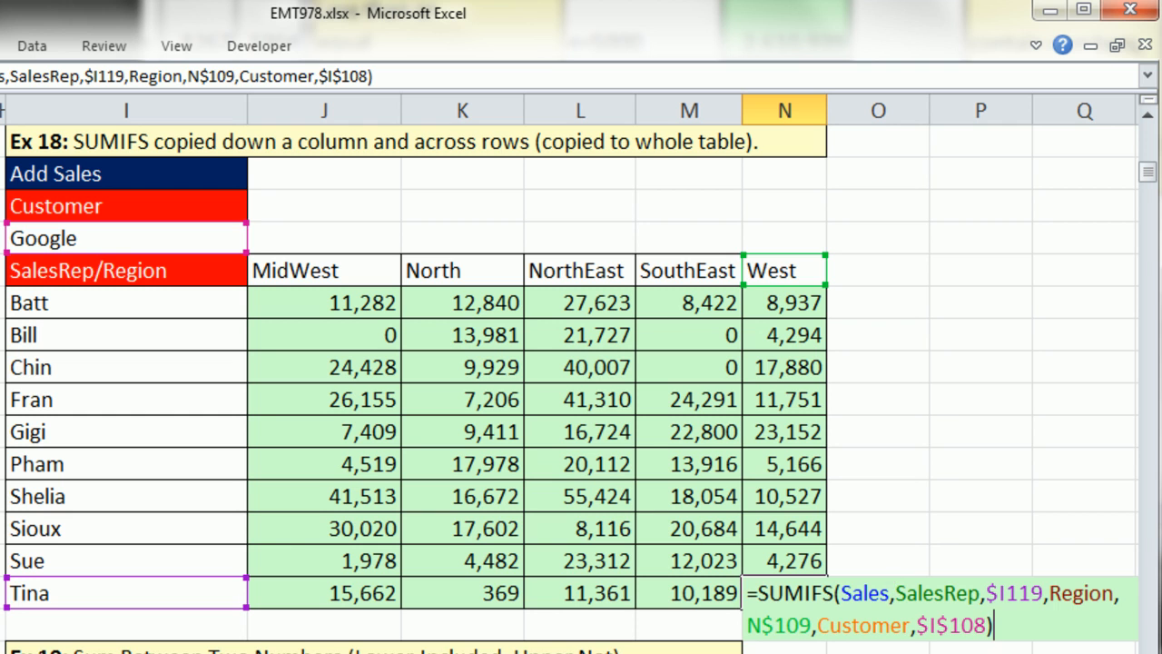
key("ctrl+Return")
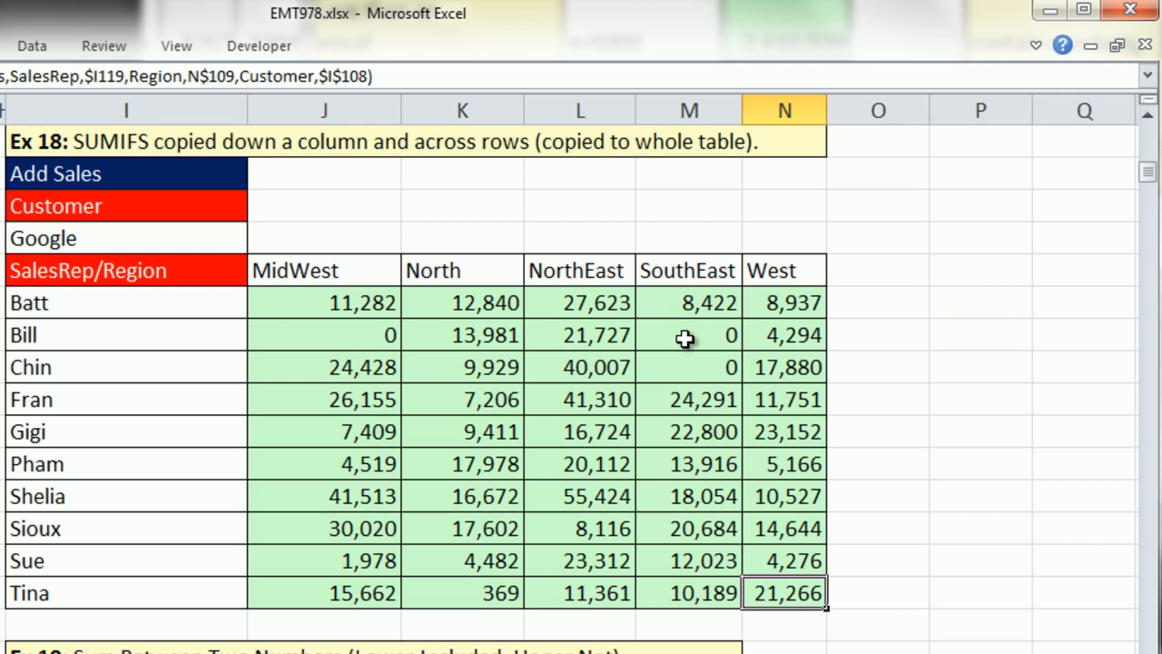
left_click(685, 369)
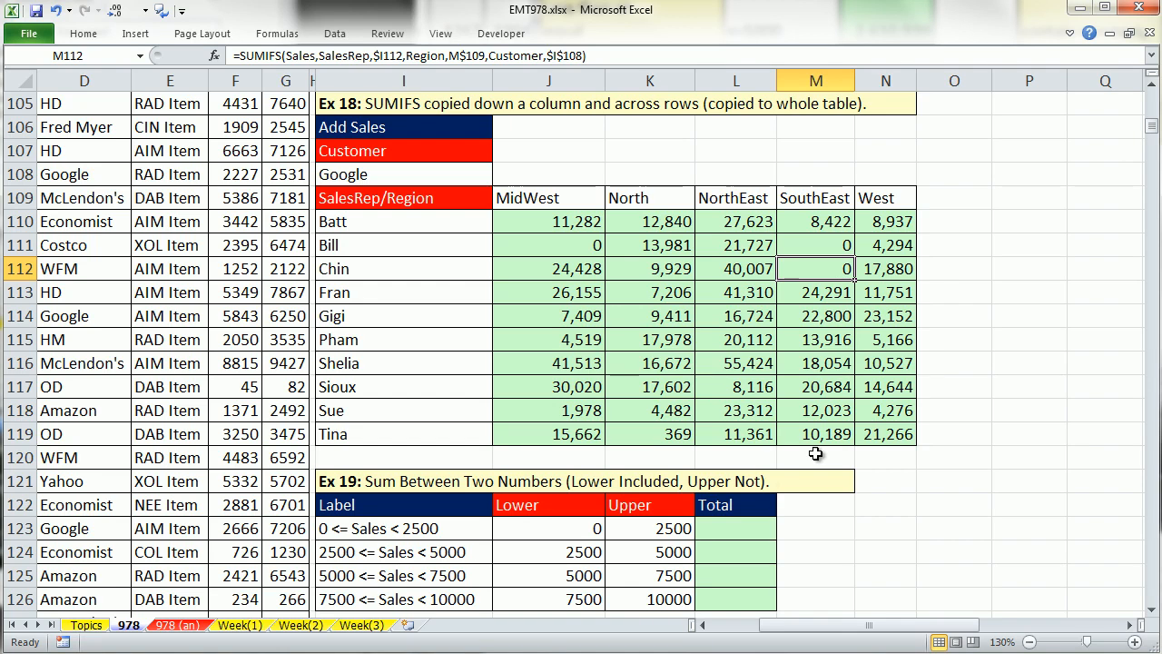
mouse_move(863, 627)
left_mouse_down()
mouse_move(822, 628)
mouse_move(877, 626)
left_mouse_up()
double_click(714, 434)
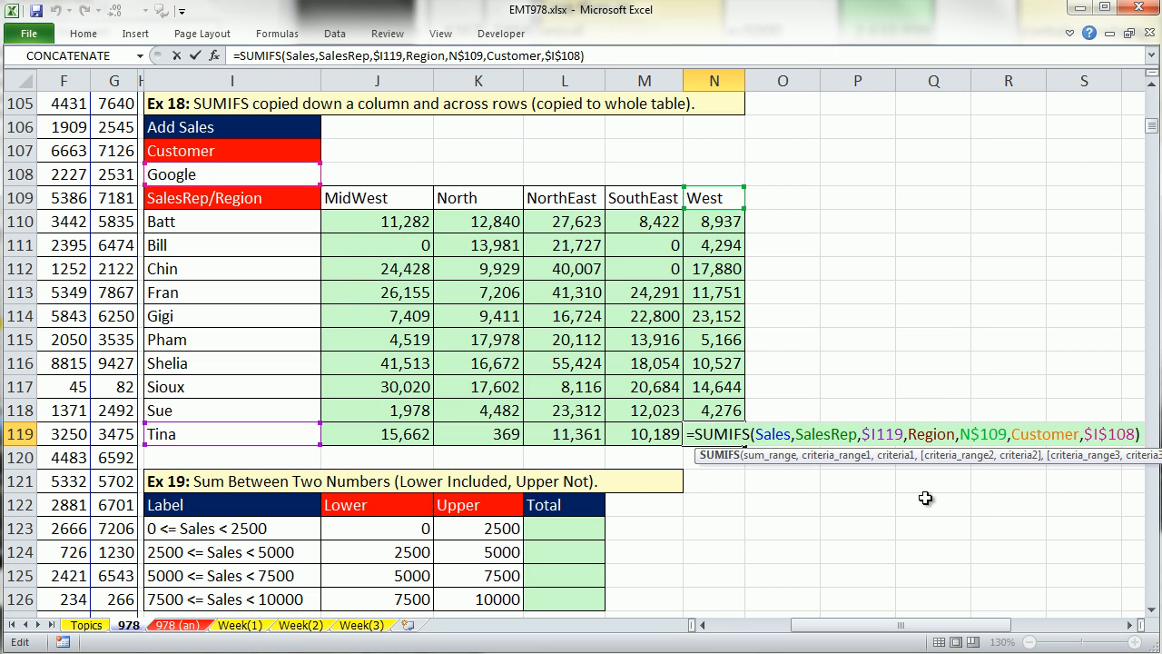
left_click(886, 433)
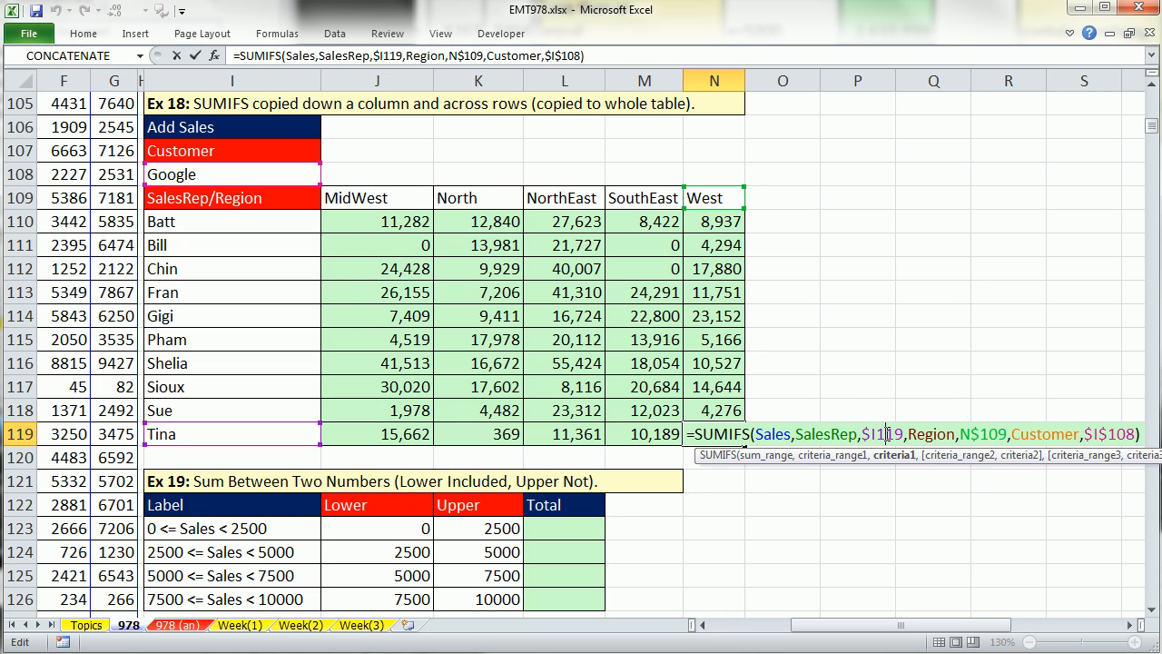
left_click(1102, 434)
left_click(966, 434)
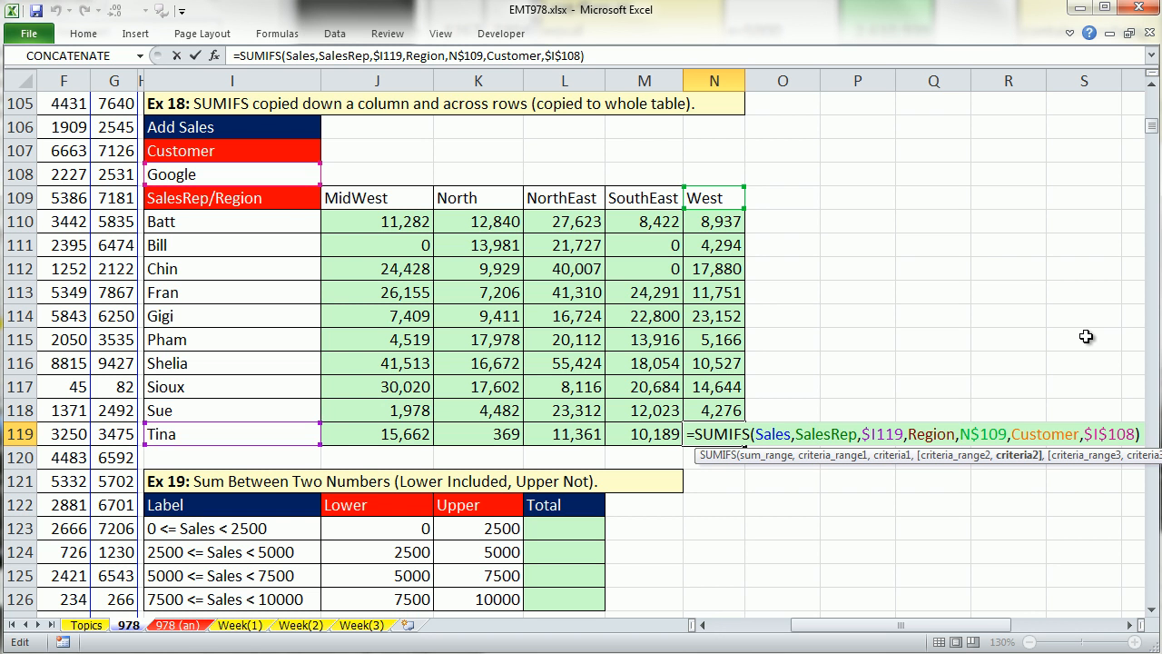
key("ctrl+Return")
Step: Look over the Ex 19 sales band labels and their lower and upper limits
left_click_drag(903, 632, 812, 632)
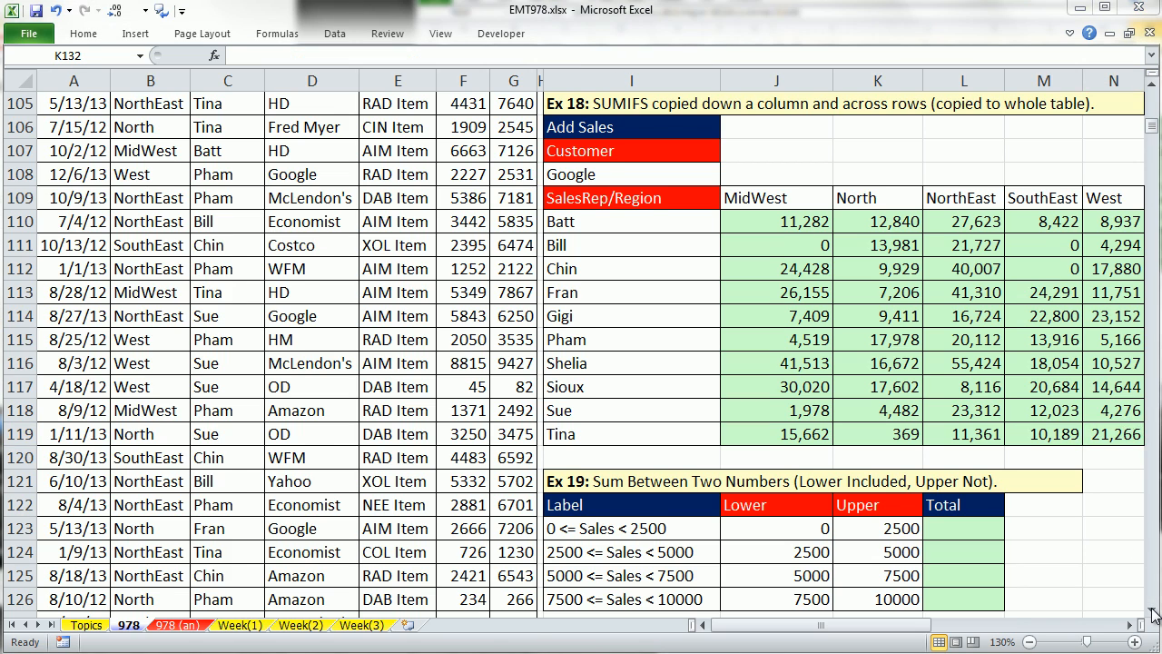
left_click(1152, 610)
left_click(1151, 610)
left_click(1152, 609)
left_click_drag(1152, 613, 1152, 612)
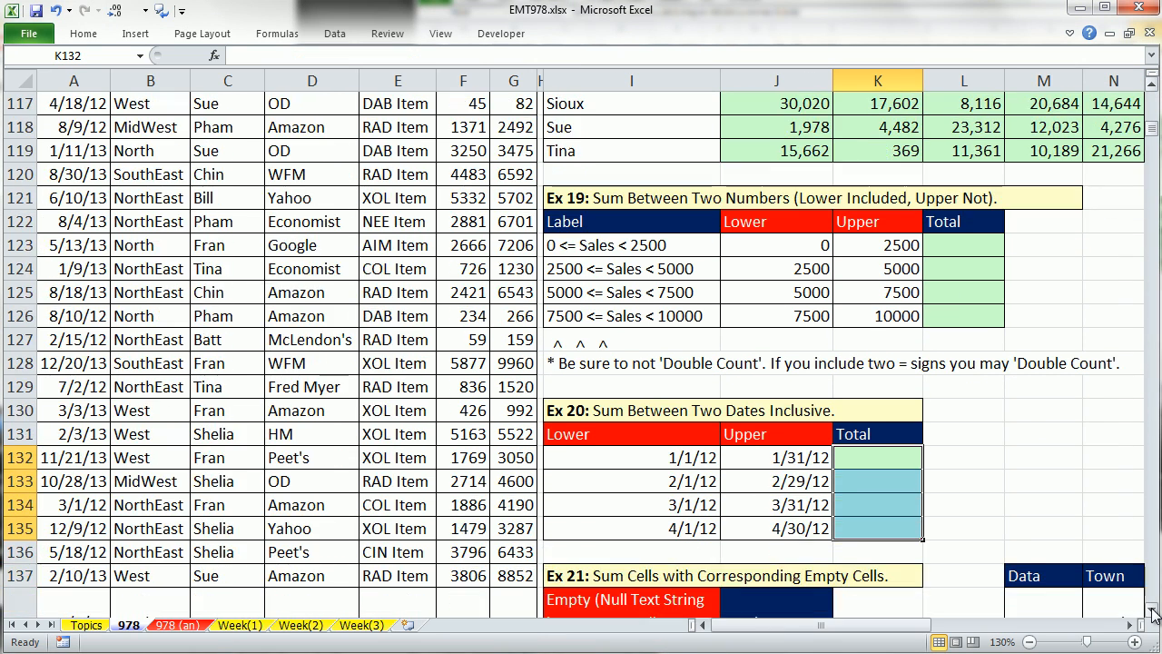
left_click(1155, 89)
left_click(1155, 89)
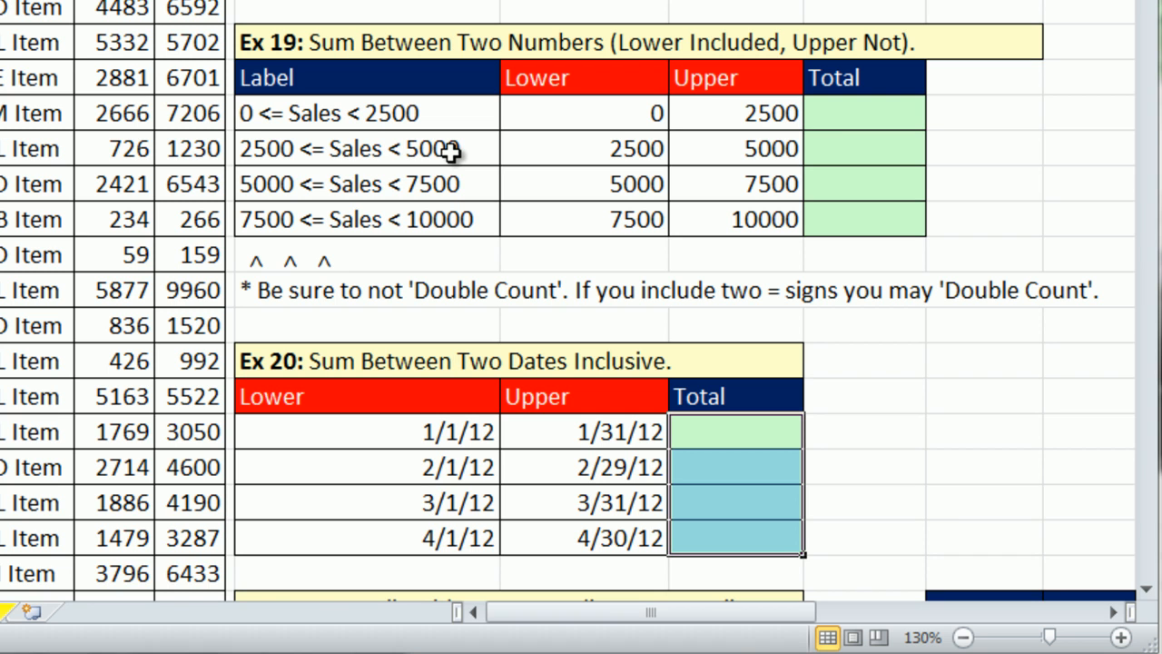
left_click(395, 109)
left_click(283, 156)
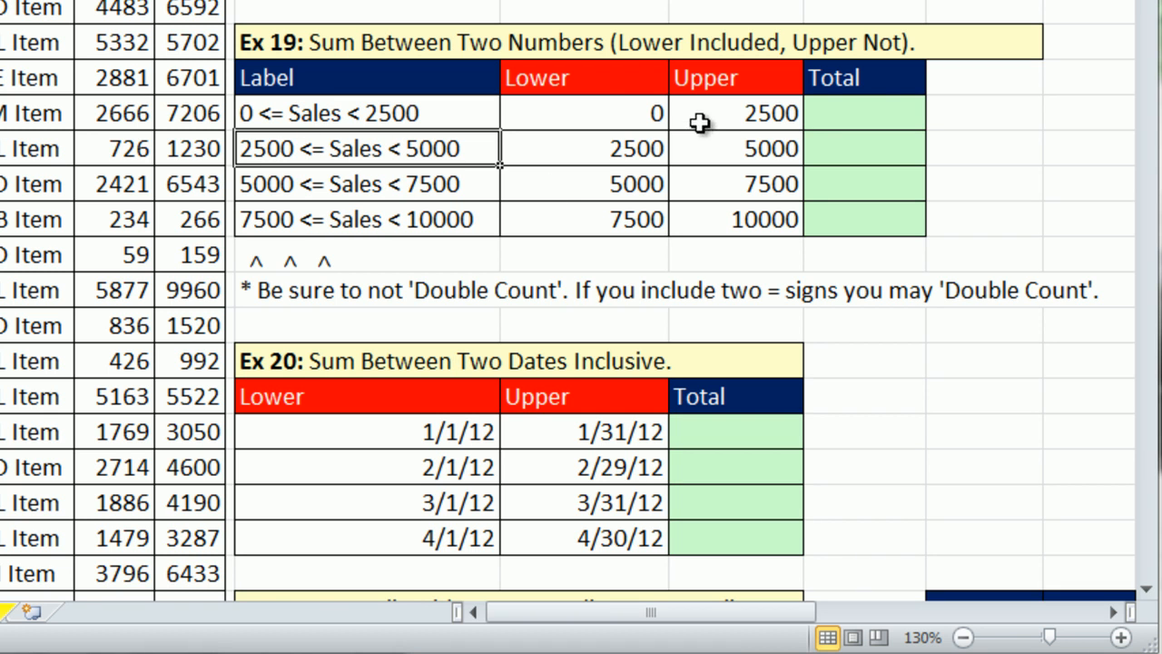
left_click(604, 111)
left_click(732, 111)
Step: Start a SUMIFS formula in the first Ex 19 Total cell with Sales as both the sum range and first criteria range
left_click(851, 124)
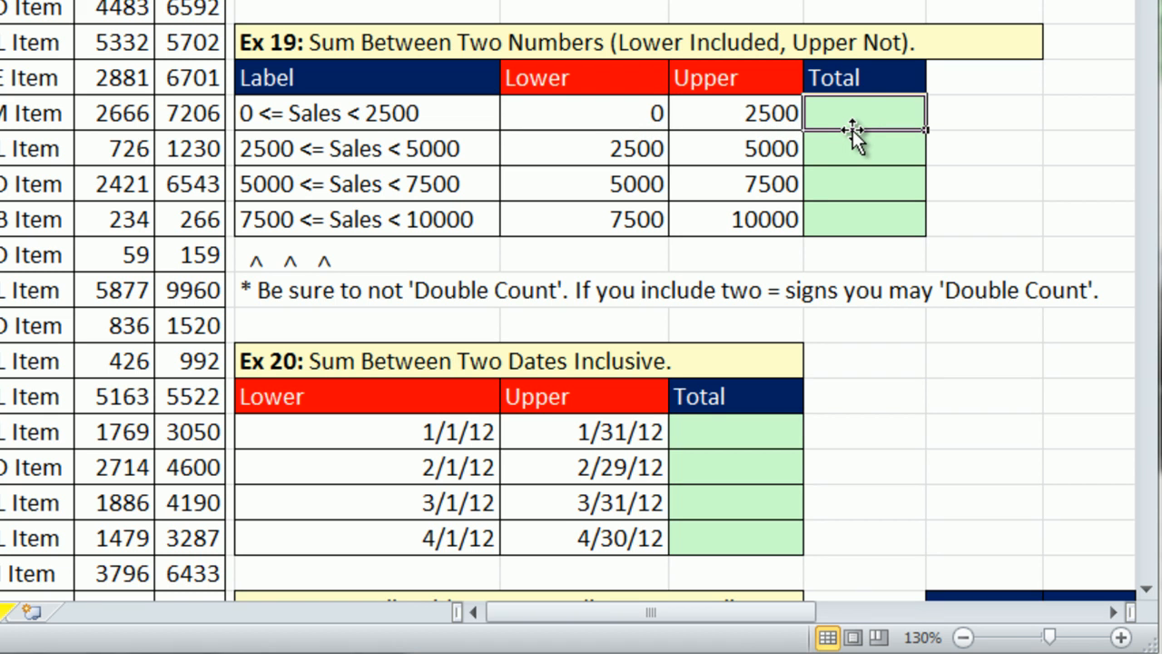
type("=")
key("Escape")
type("=s")
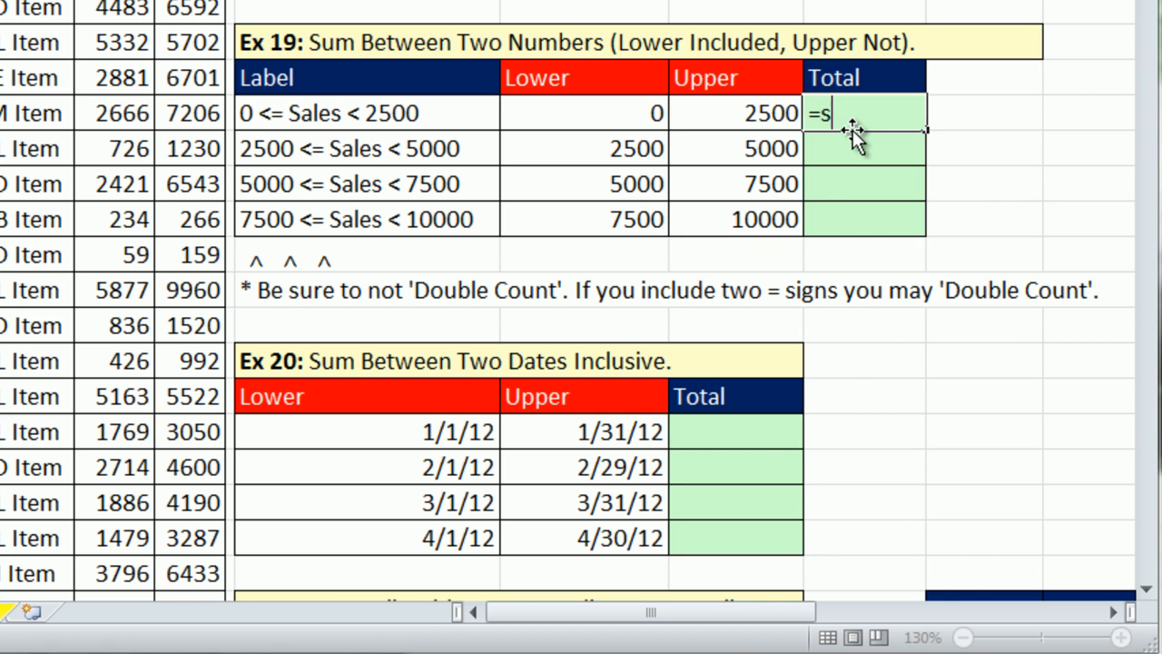
type("umifs")
key("Tab")
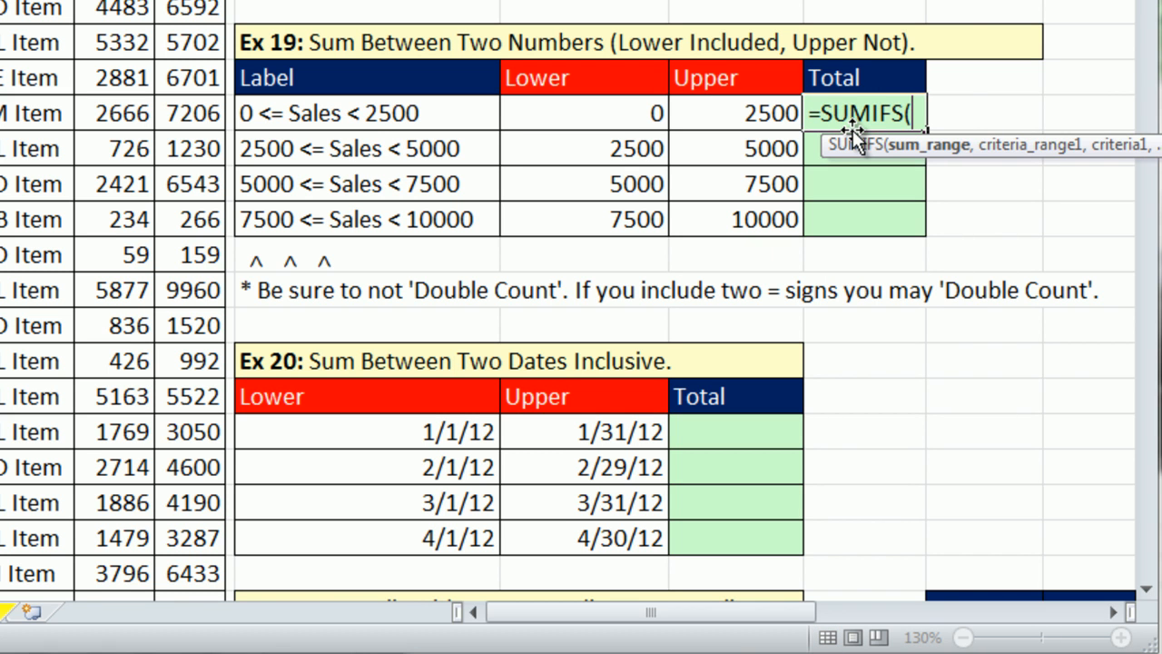
type("s")
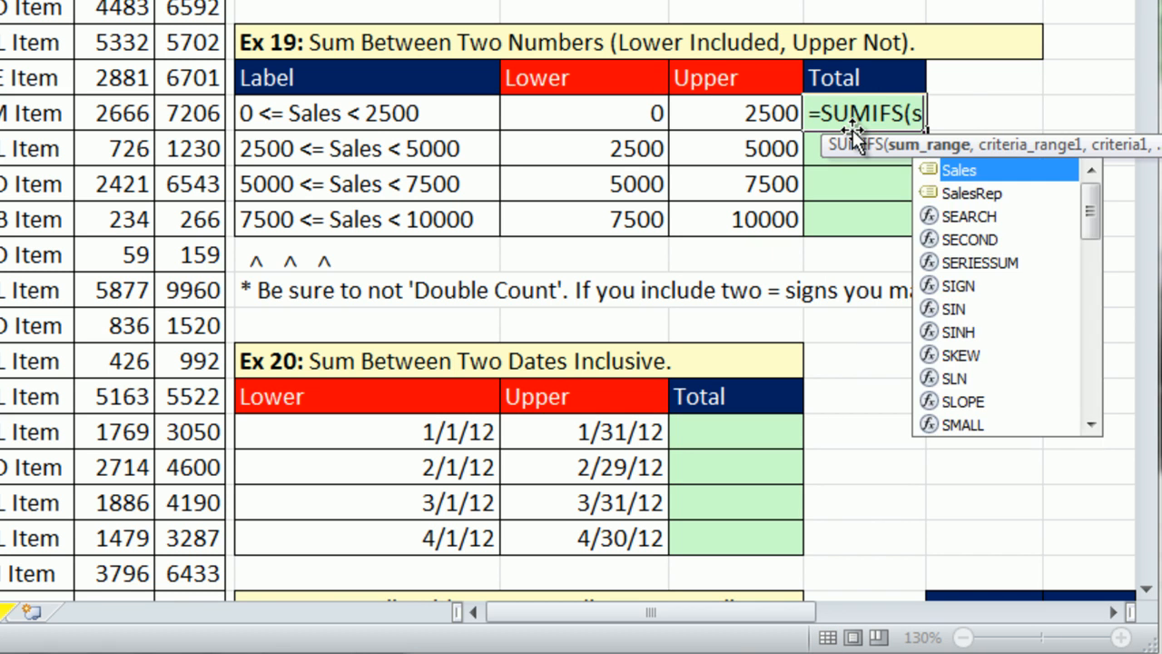
key("Tab")
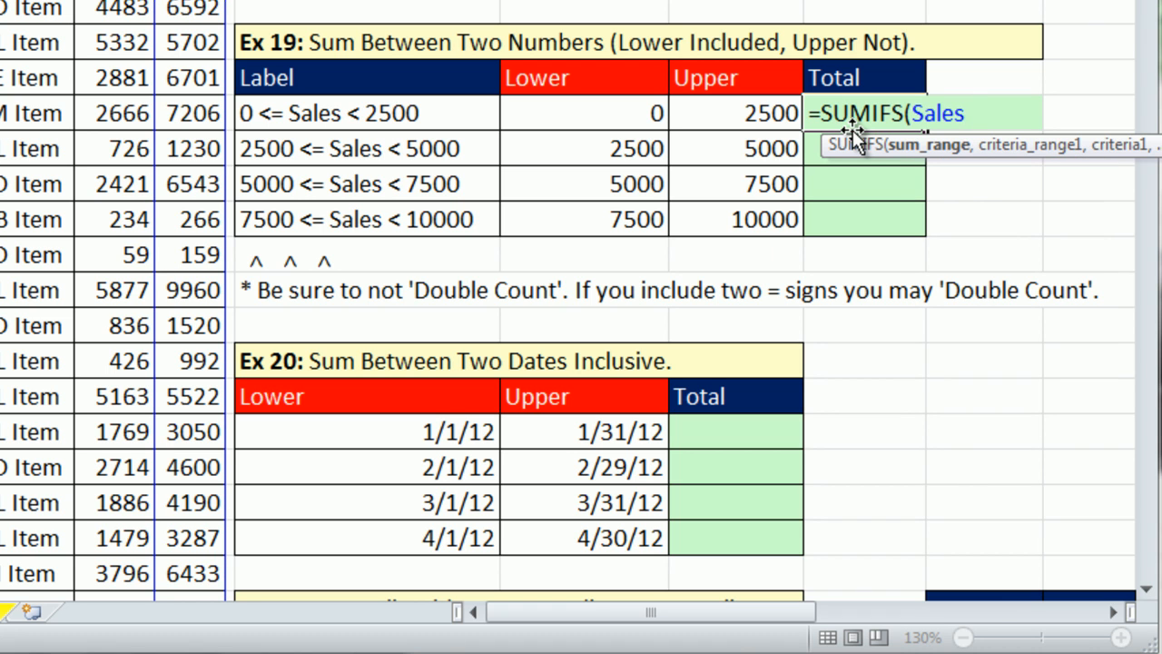
type(",Sales")
key("Tab")
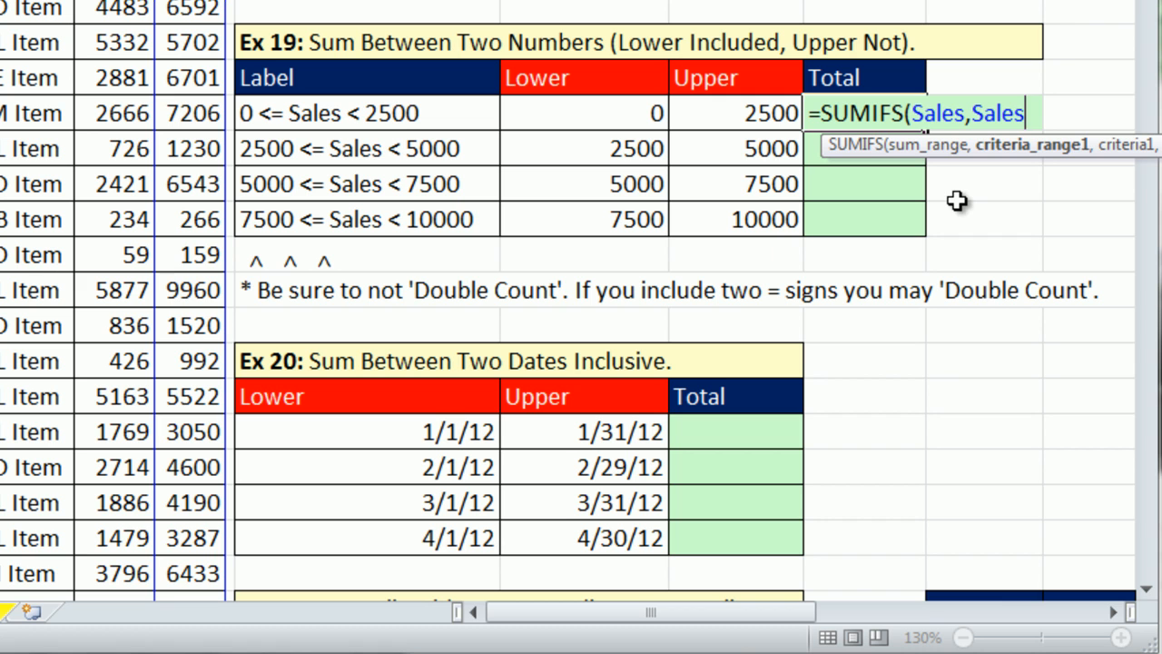
type(",")
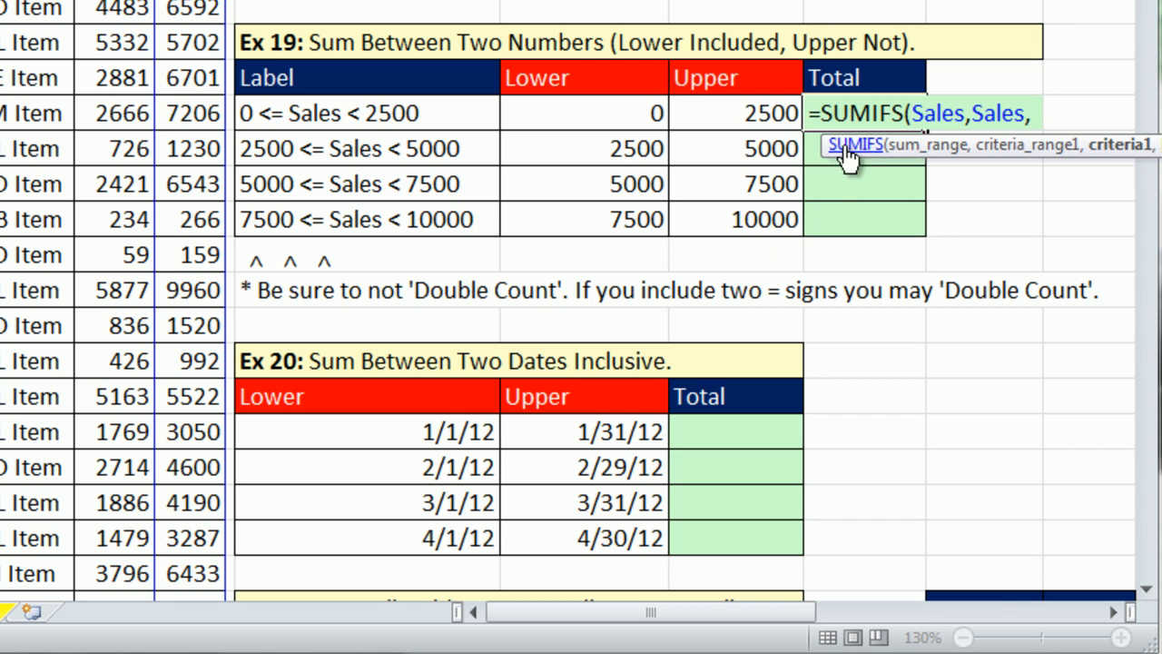
Step: Set the first criterion to ">=" joined to the Lower limit cell J123, keeping the function hint clear of the formula
left_click_drag(826, 148, 564, 203)
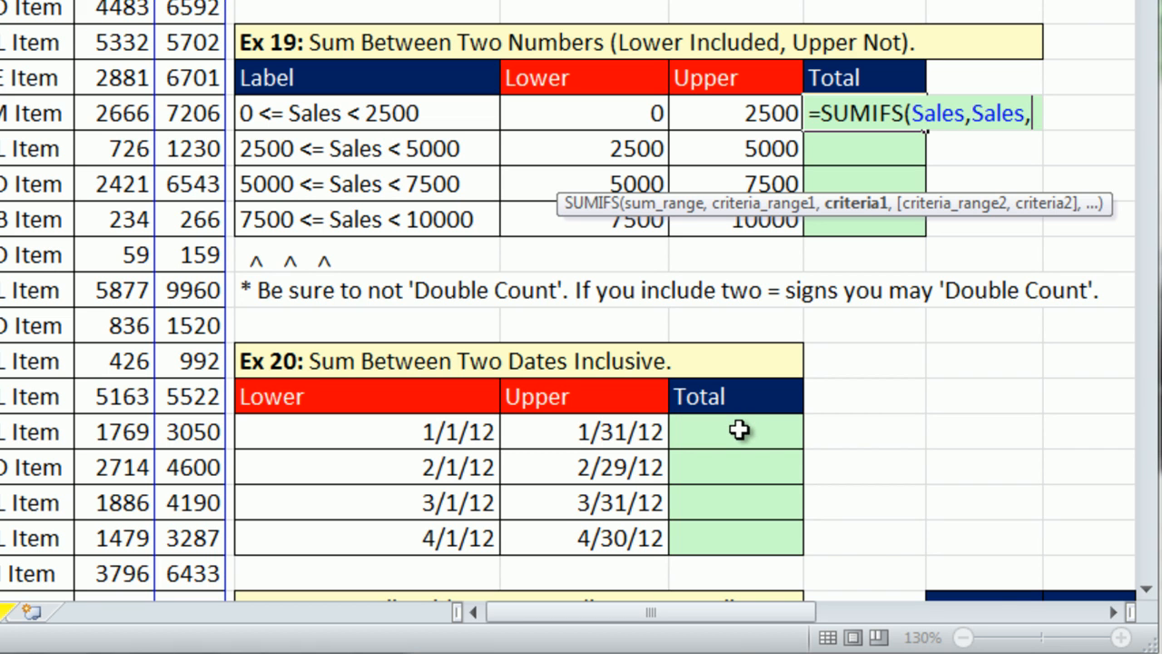
type("\">=\"")
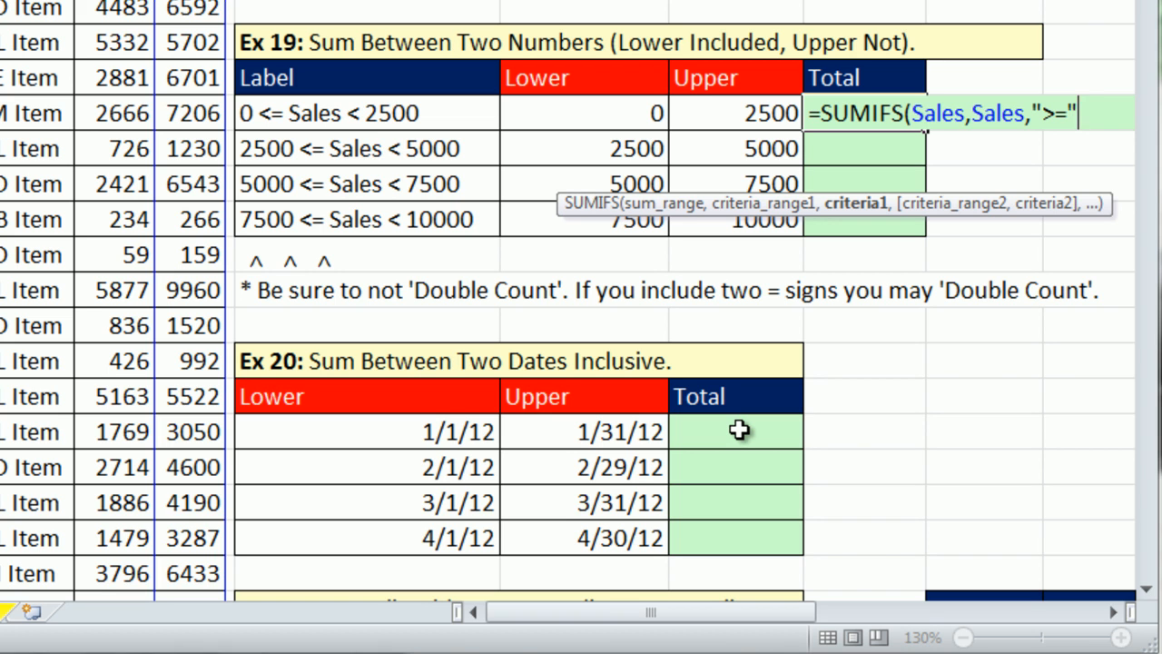
type("&")
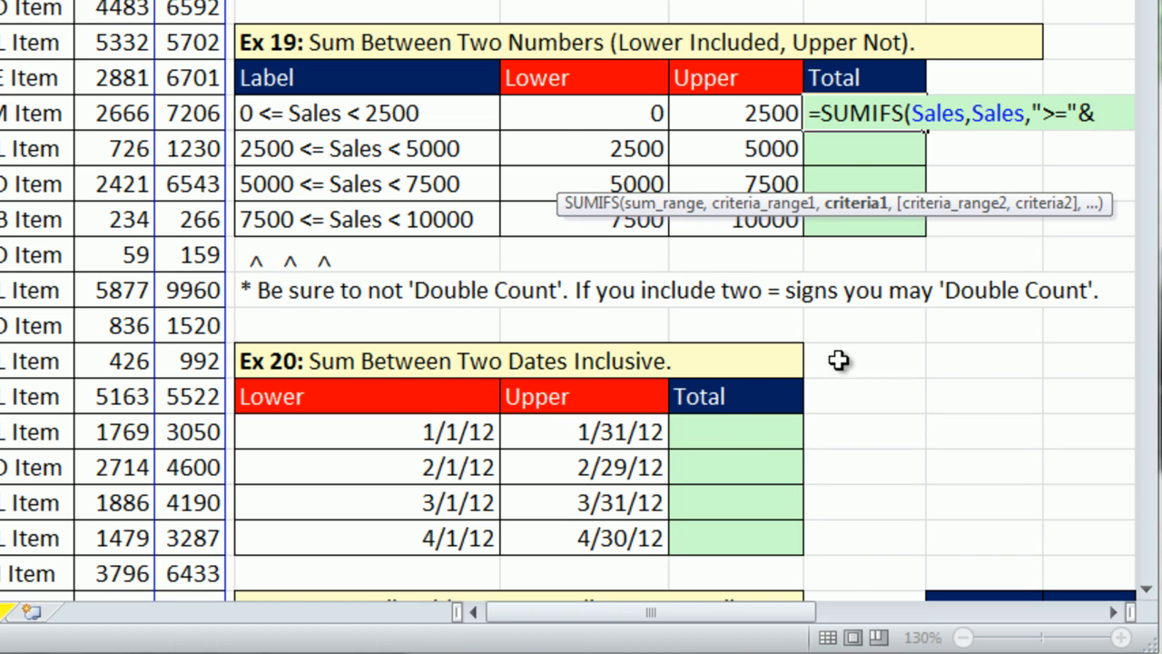
left_click(592, 109)
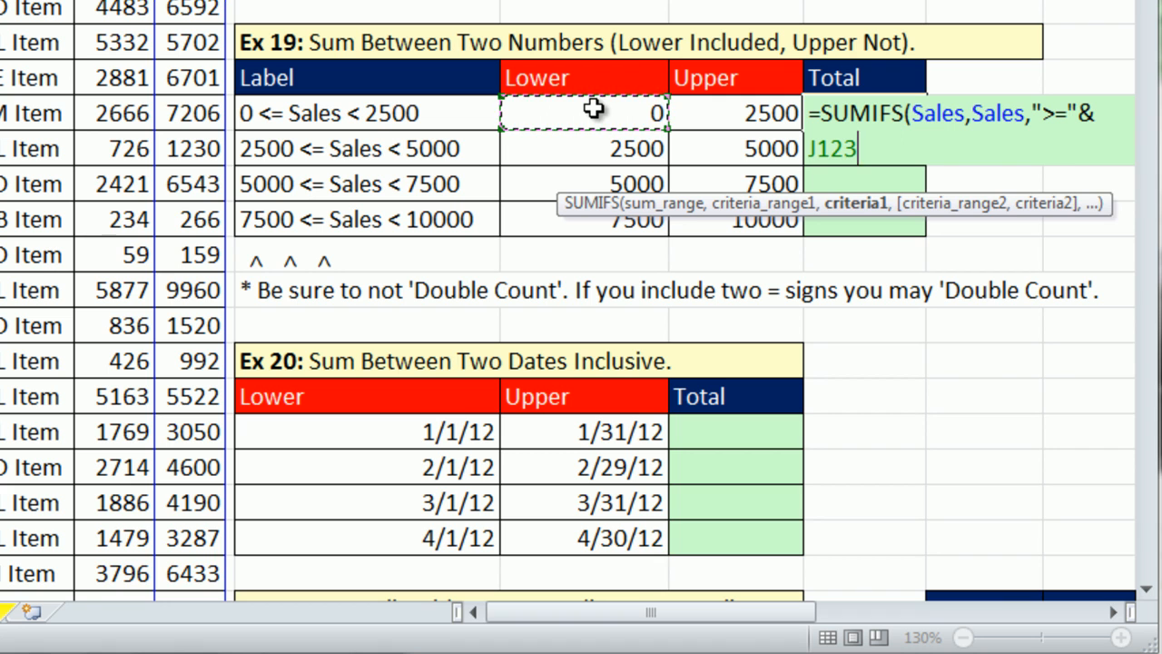
type(",")
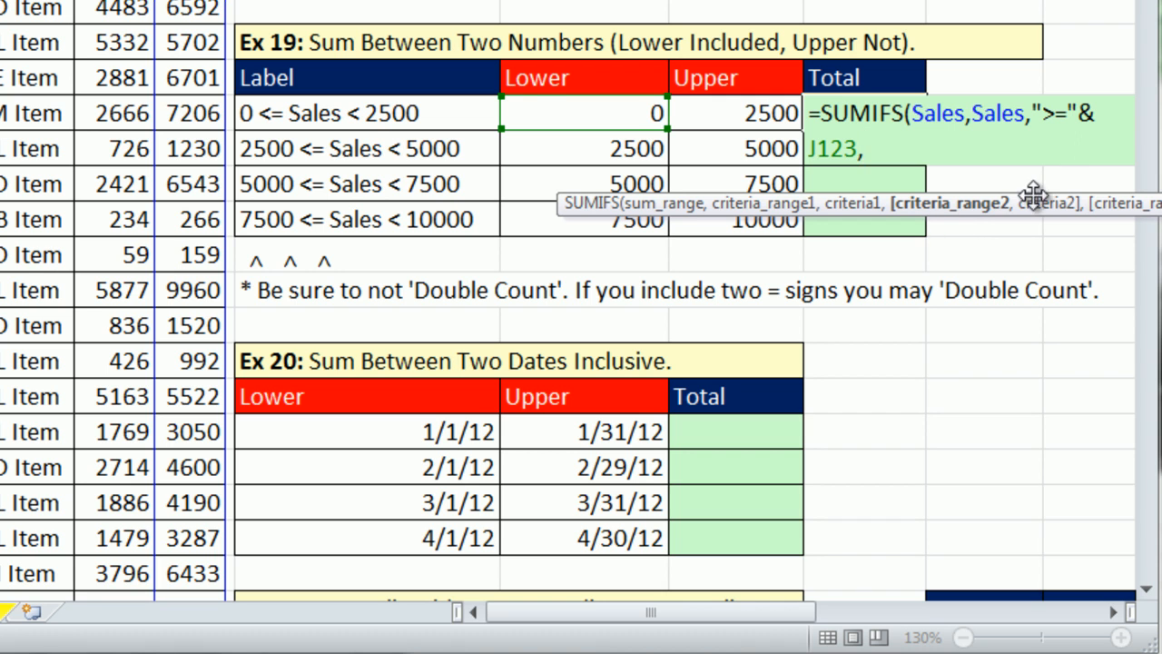
Step: Add Sales as the second criteria range with the criterion "<" joined to the Upper limit cell K123
left_click(972, 114)
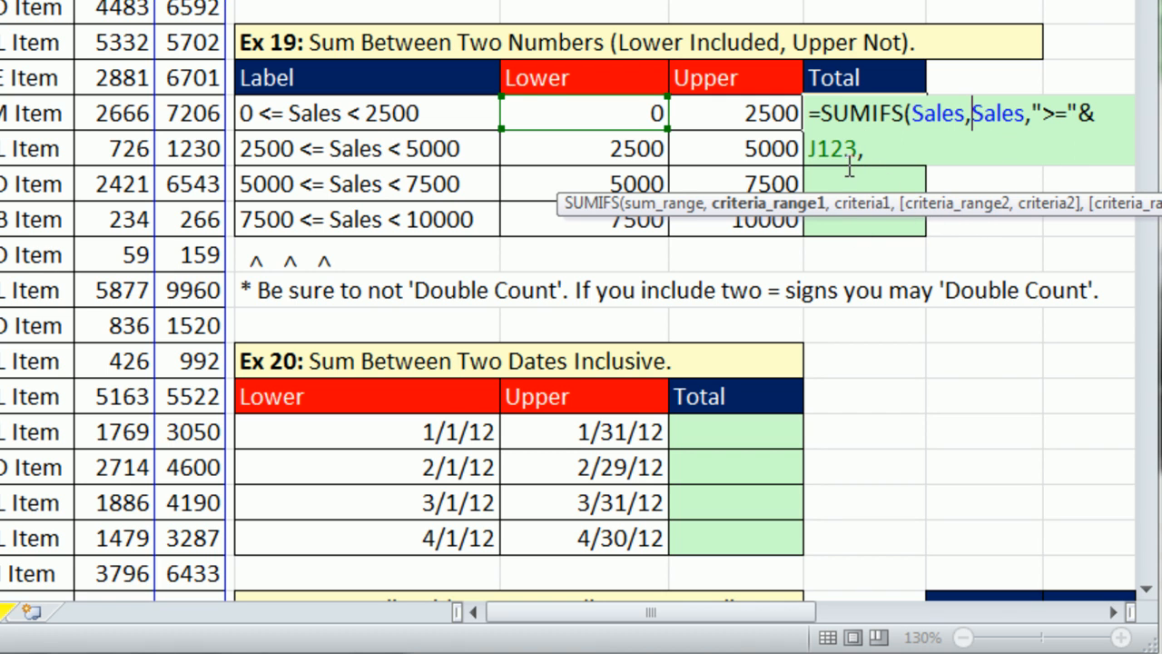
left_click(881, 156)
type("s")
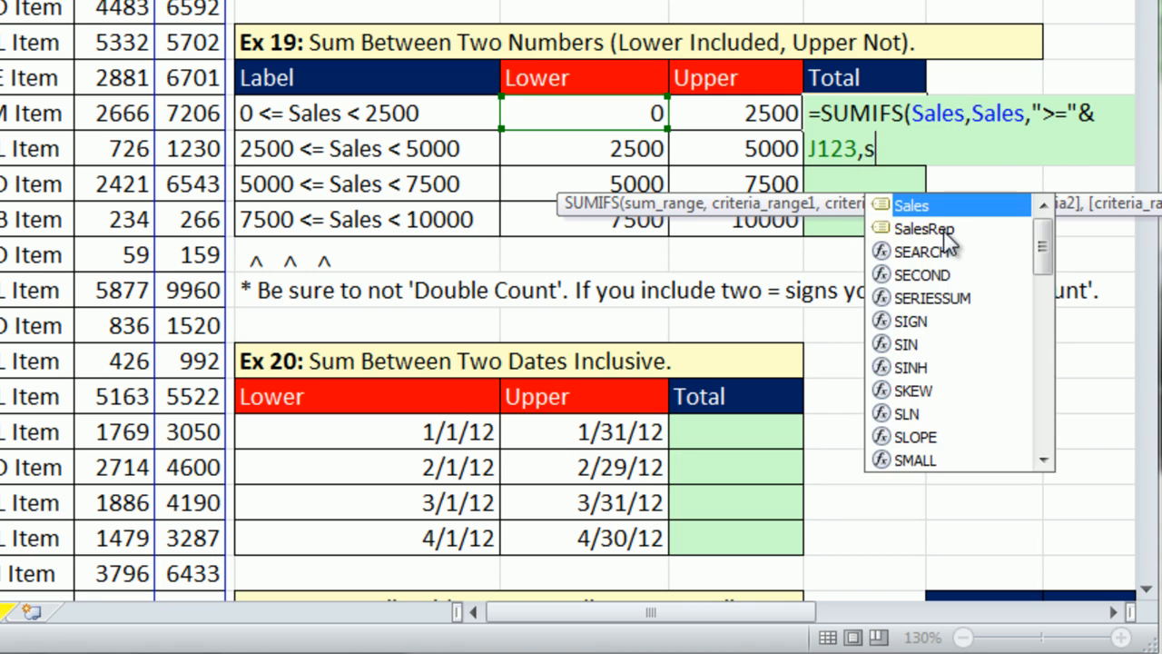
key("Tab")
type(",")
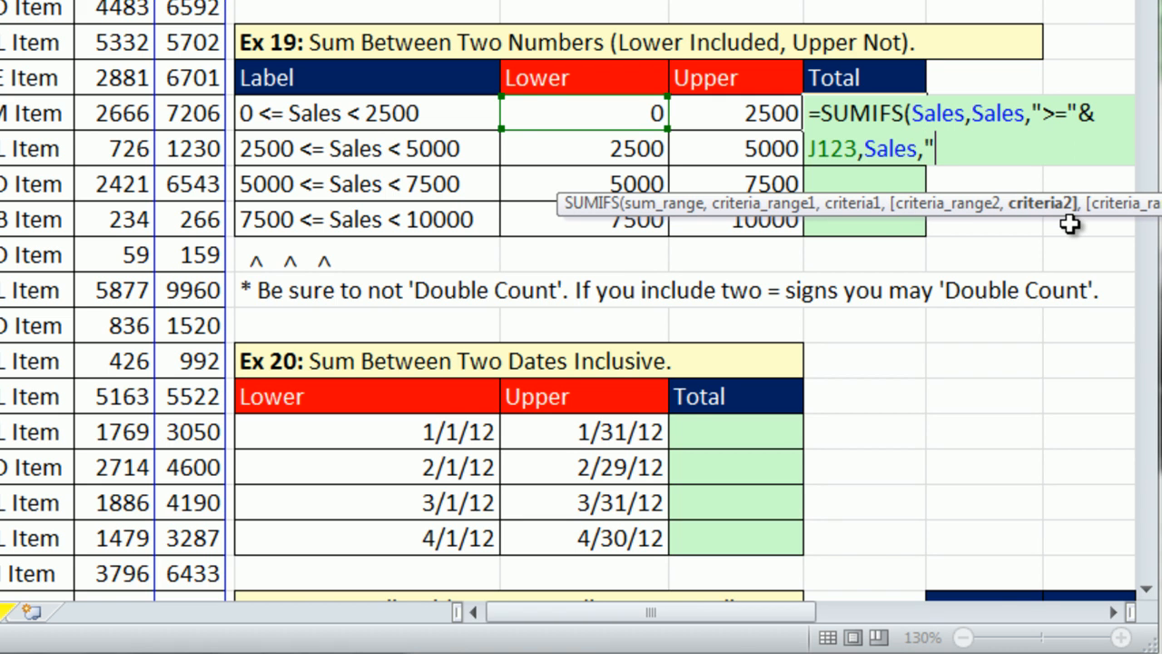
type("\"<\"&")
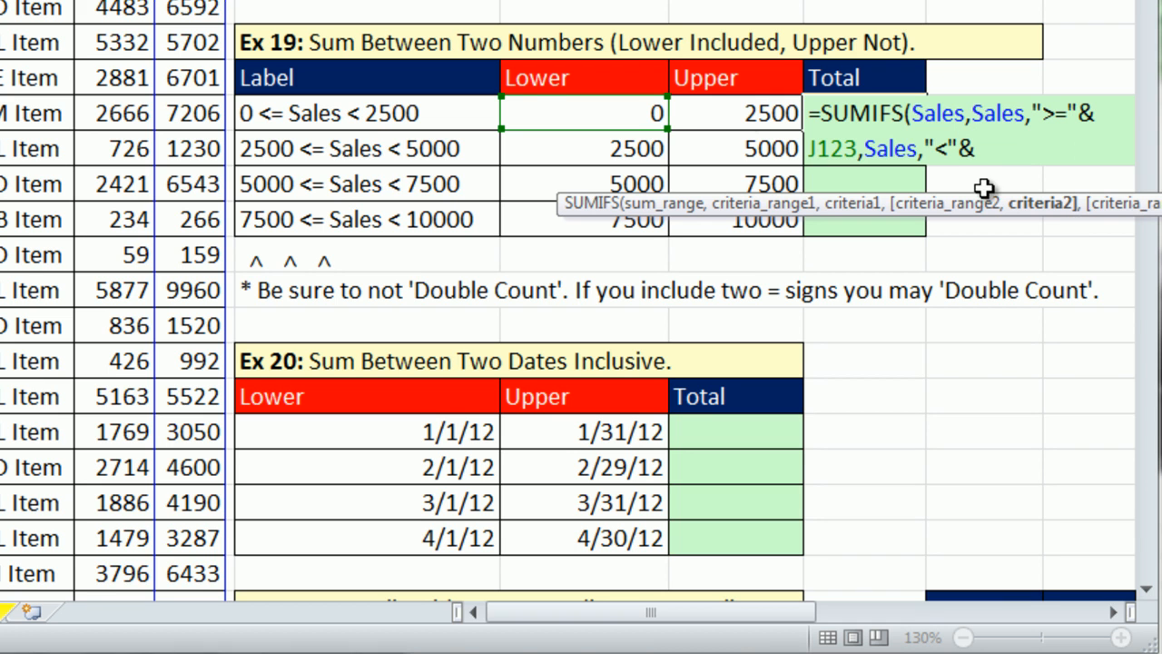
left_click(723, 114)
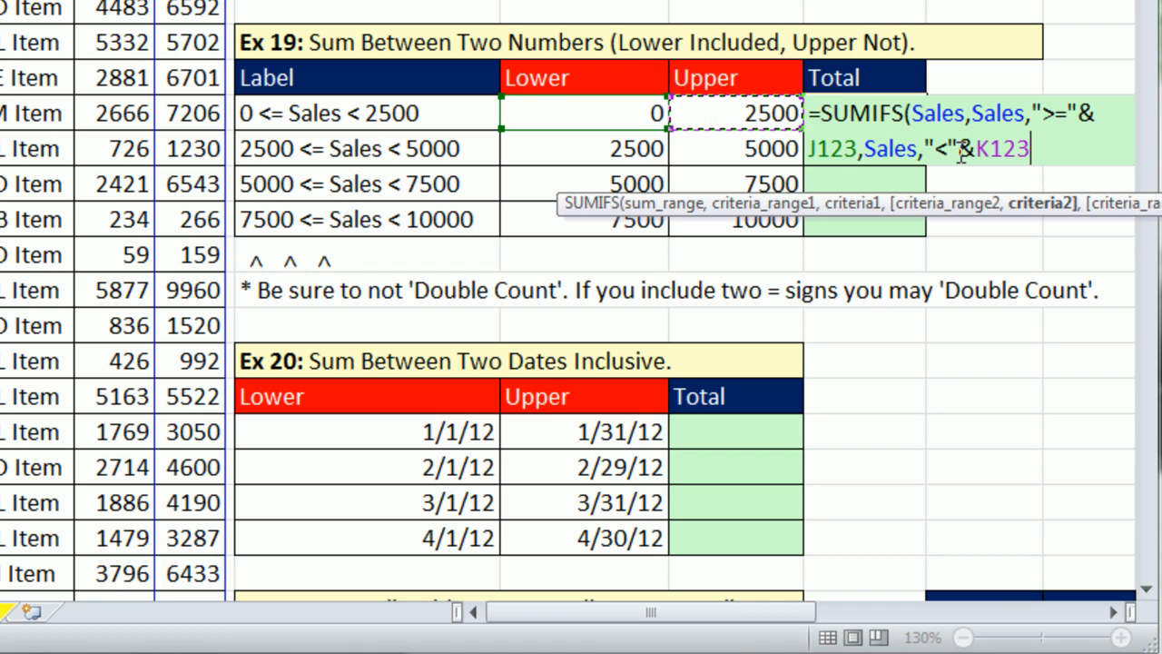
Step: Close and enter the Ex 19 formula, and copy it down the Total column for all four sales bands
type(")")
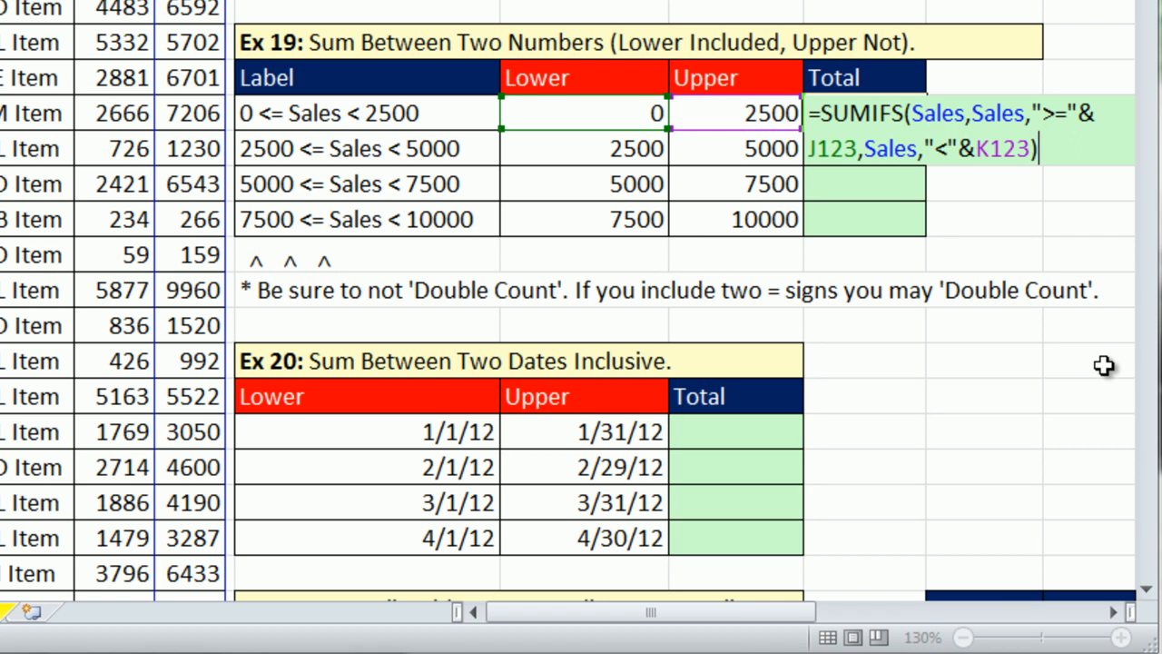
key("ctrl+Return")
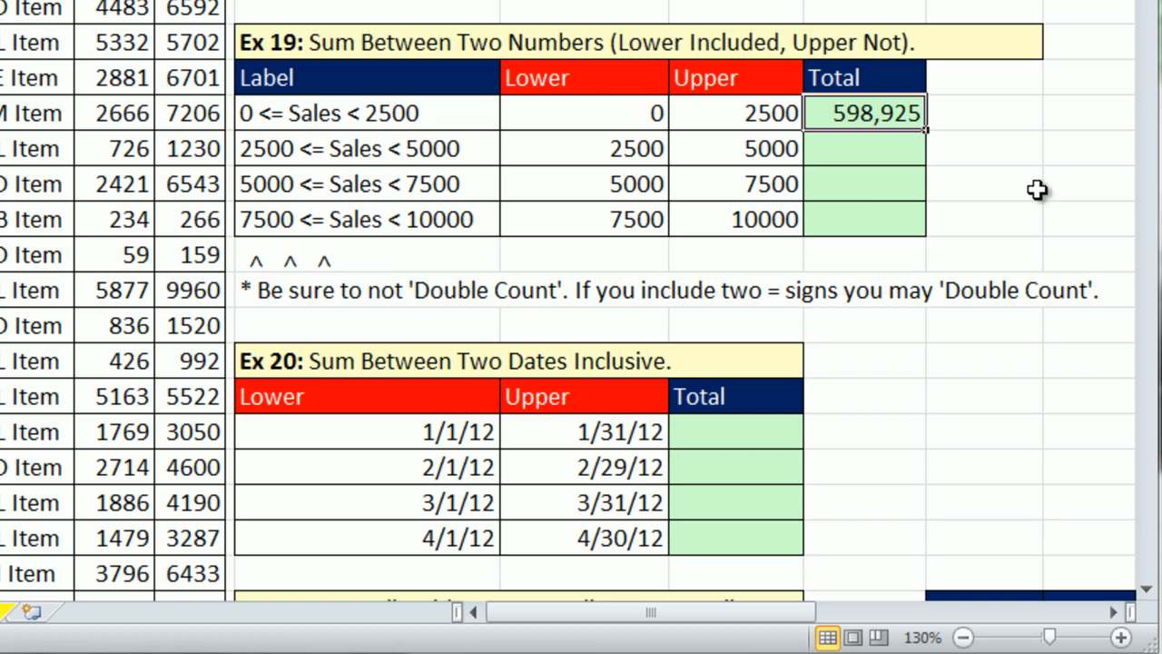
left_click_drag(926, 134, 929, 233)
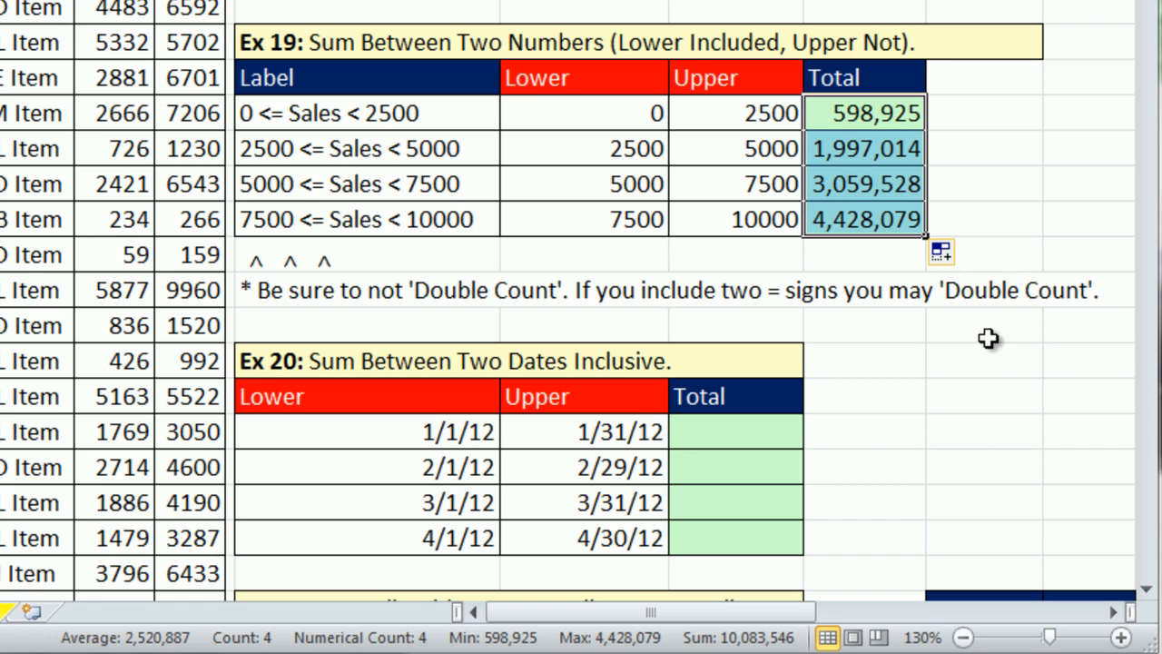
Step: Start a SUMIFS formula in the first Ex 20 Total cell with Sales as the sum range
left_click(719, 438)
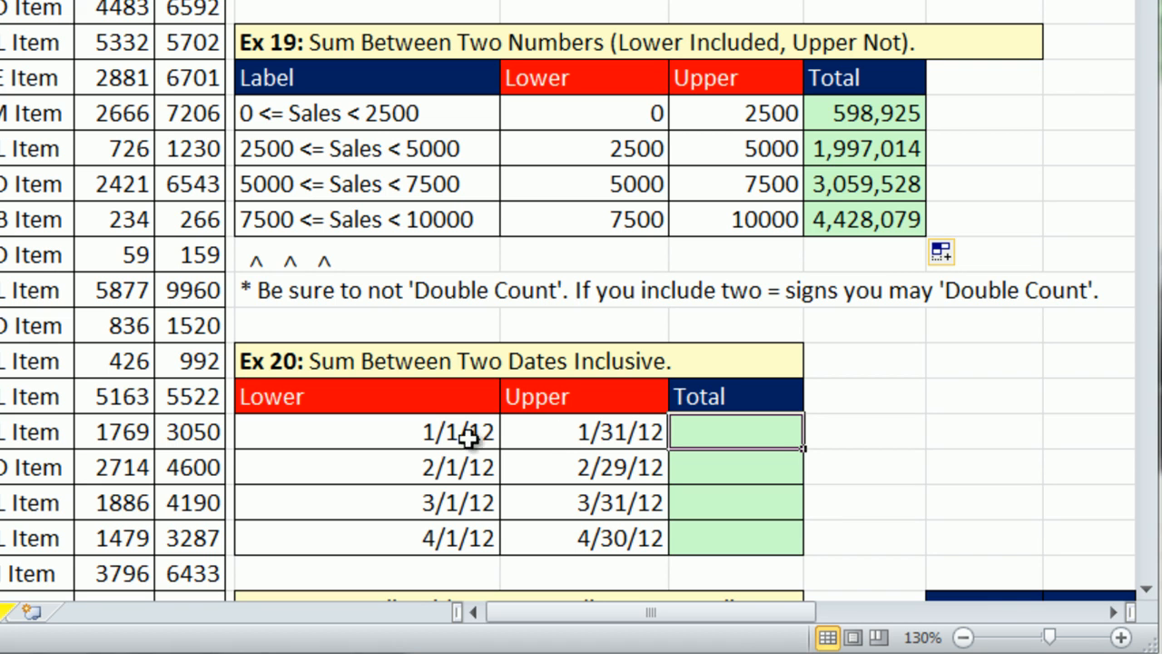
left_click(597, 437)
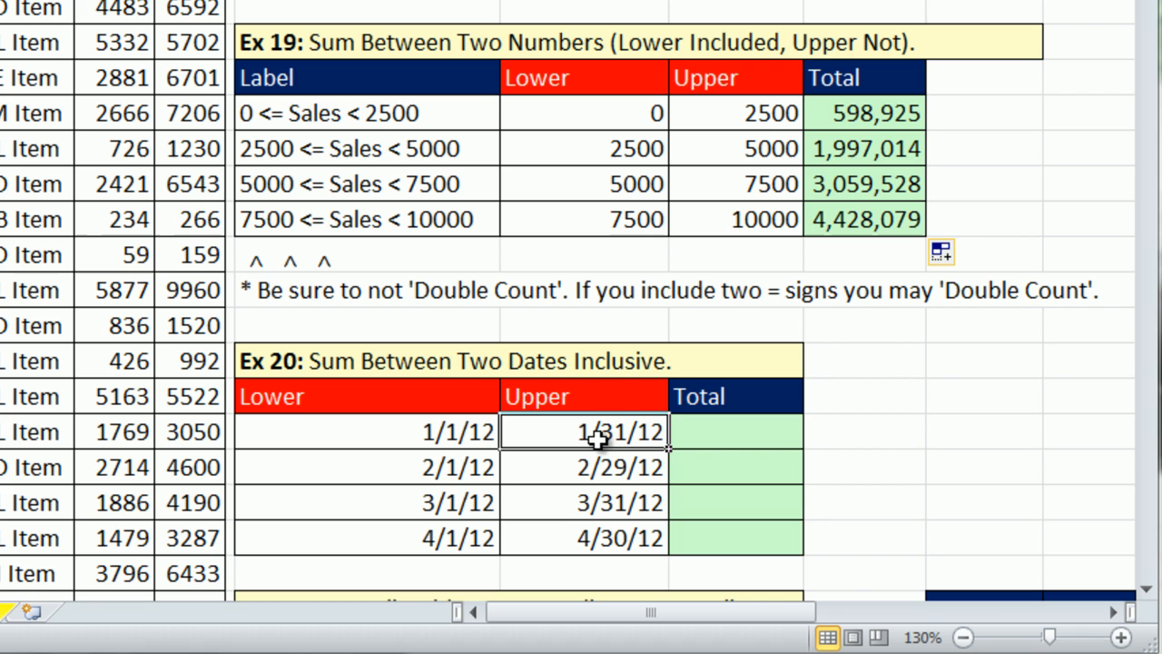
left_click(447, 477)
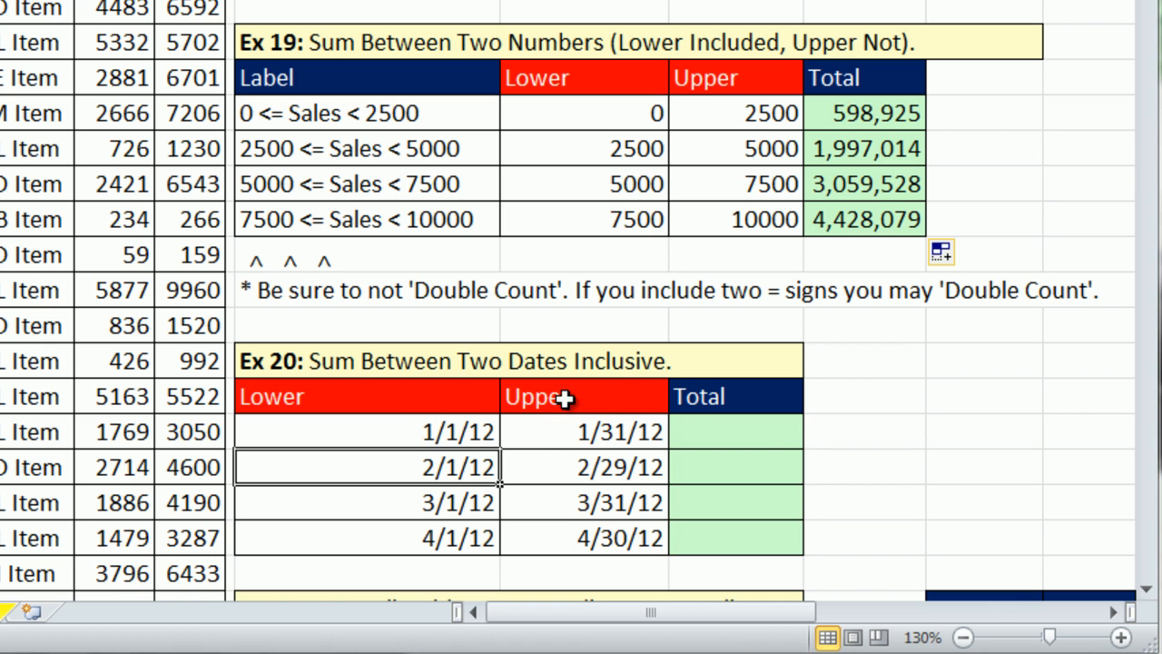
left_click(750, 433)
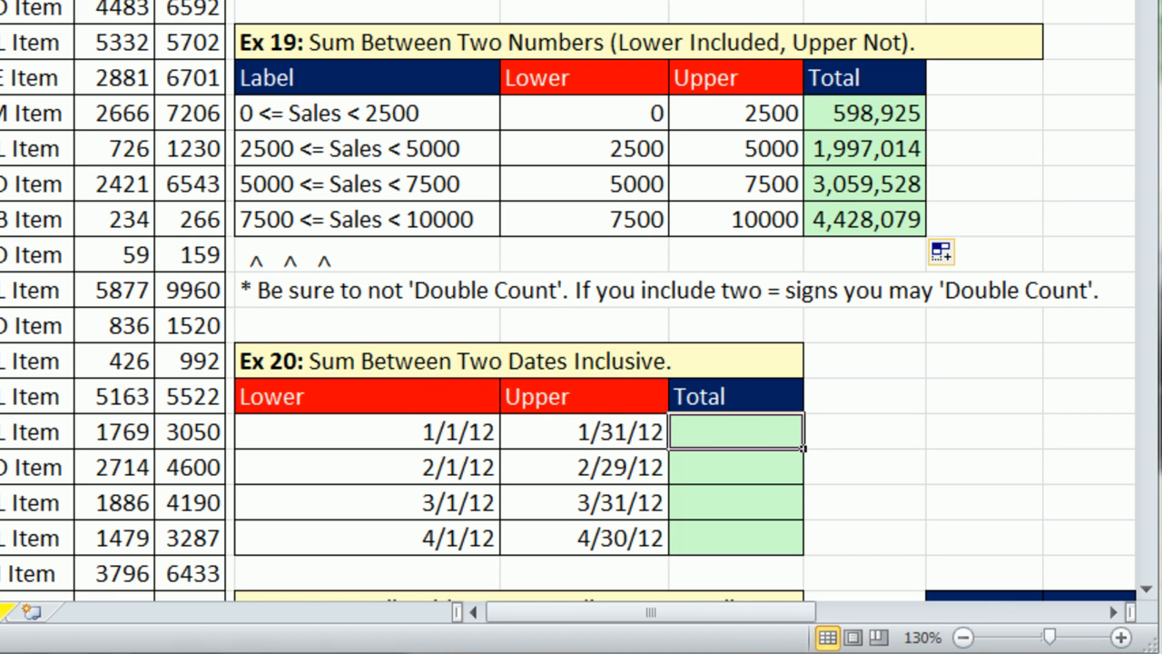
type("=sumifs")
key("Tab")
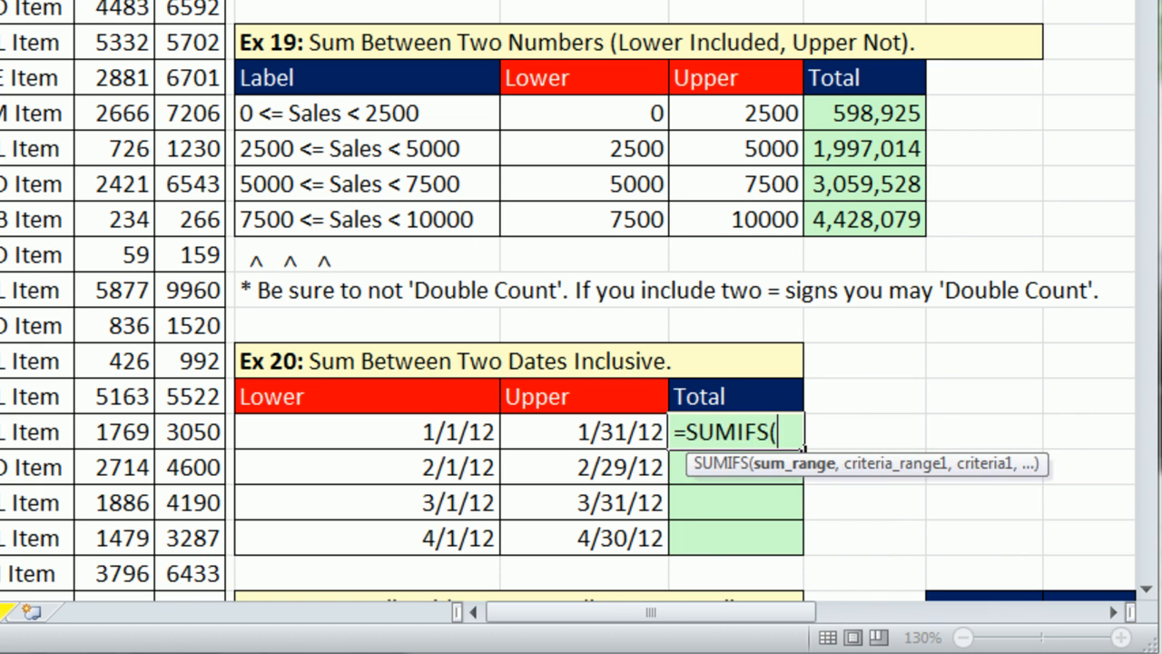
type("s")
key("Tab")
type(",")
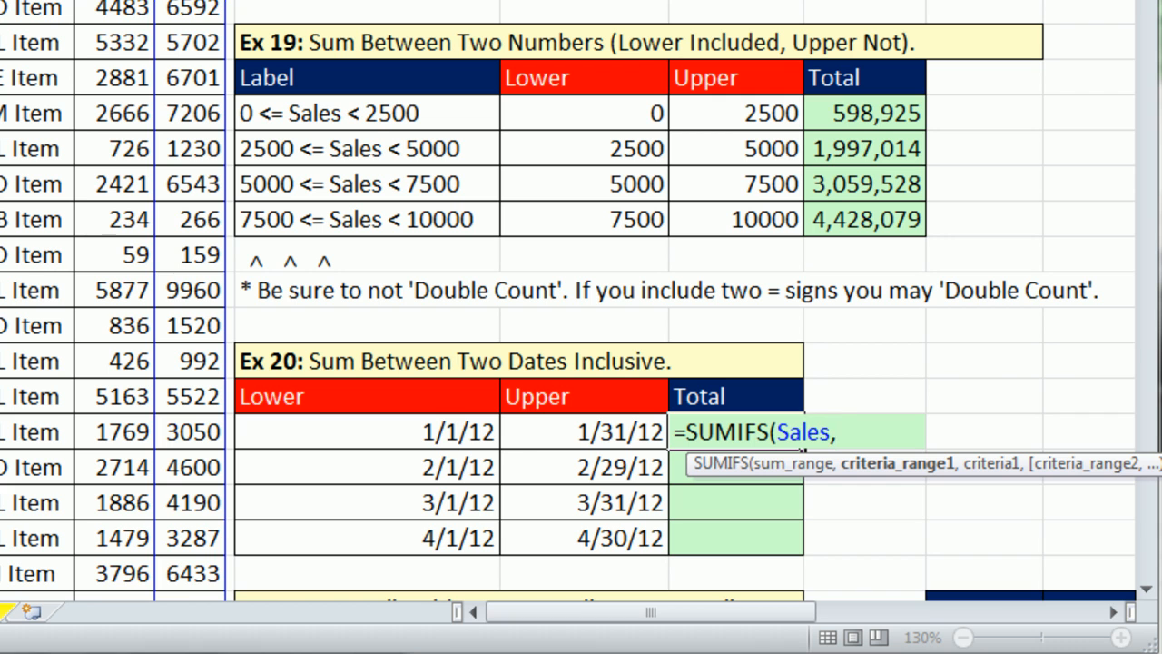
Step: Add the Date named range as the first criteria range with the criterion ">=" joined to the Lower date cell I132
type("dat")
left_click(880, 512)
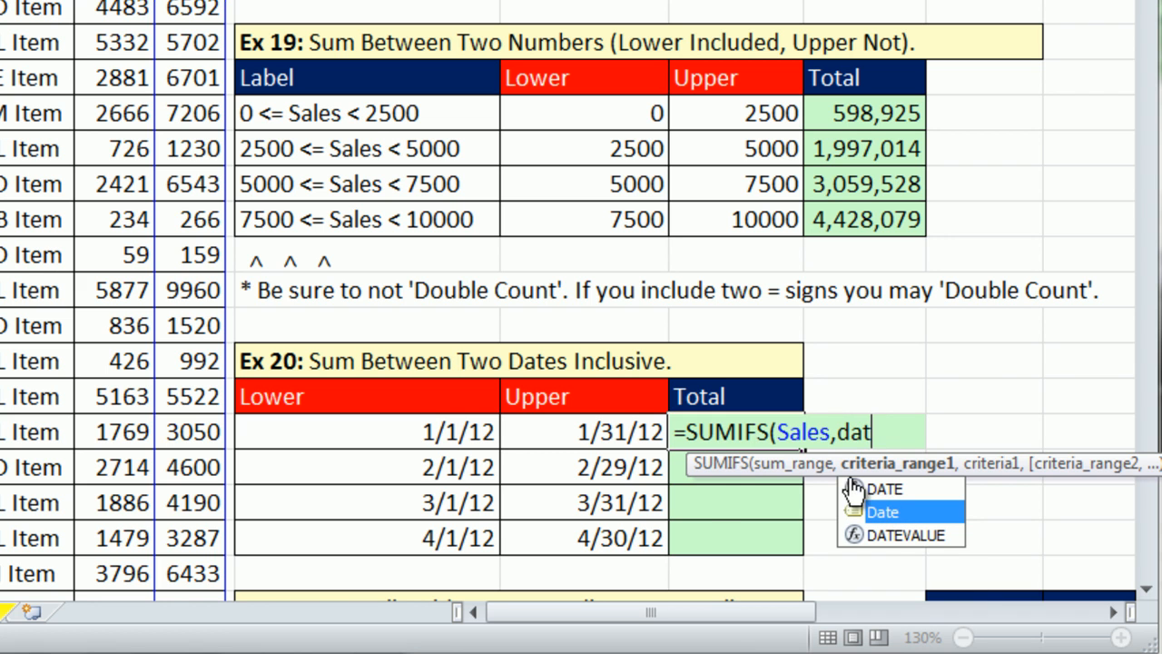
left_click_drag(693, 467, 643, 332)
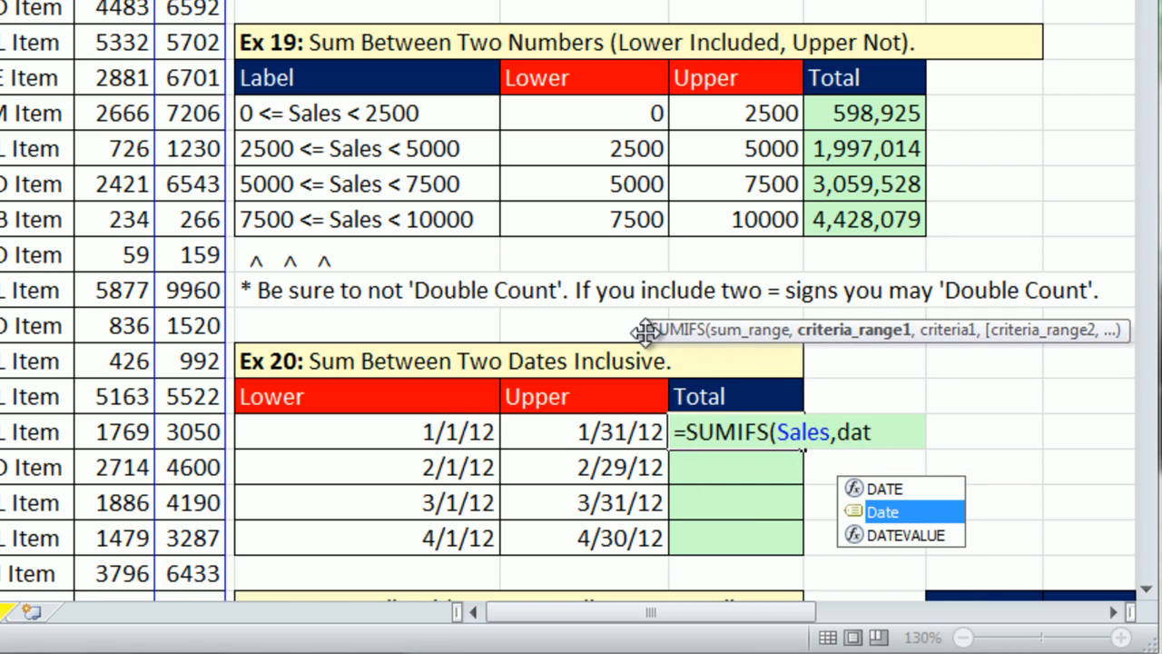
double_click(878, 510)
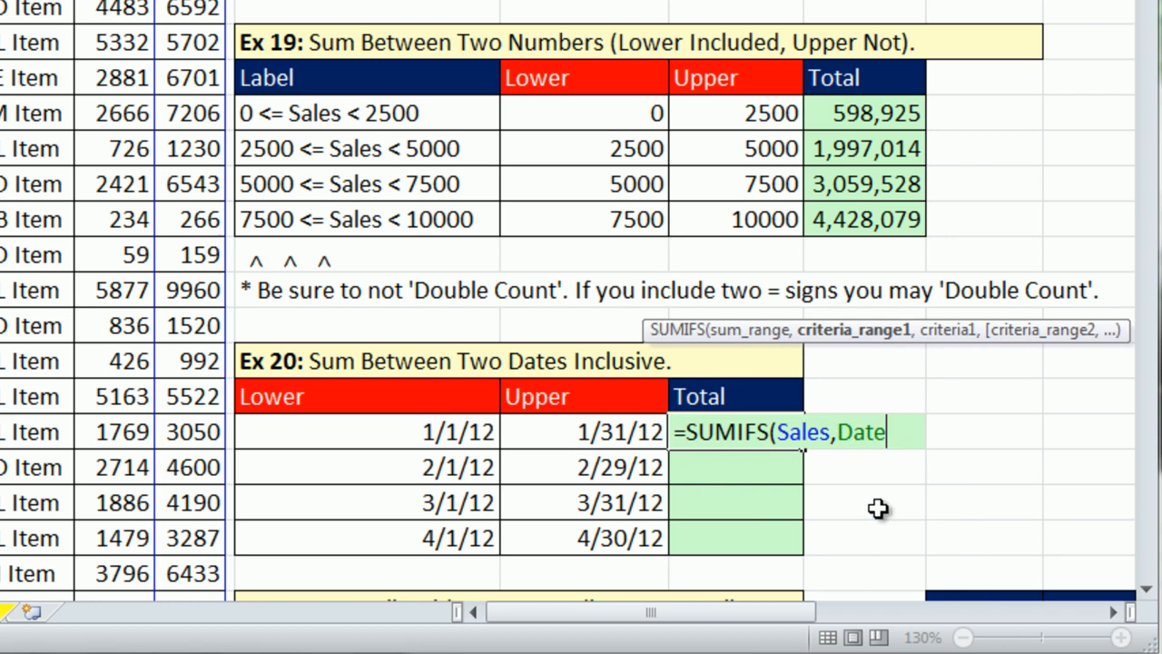
type(",")
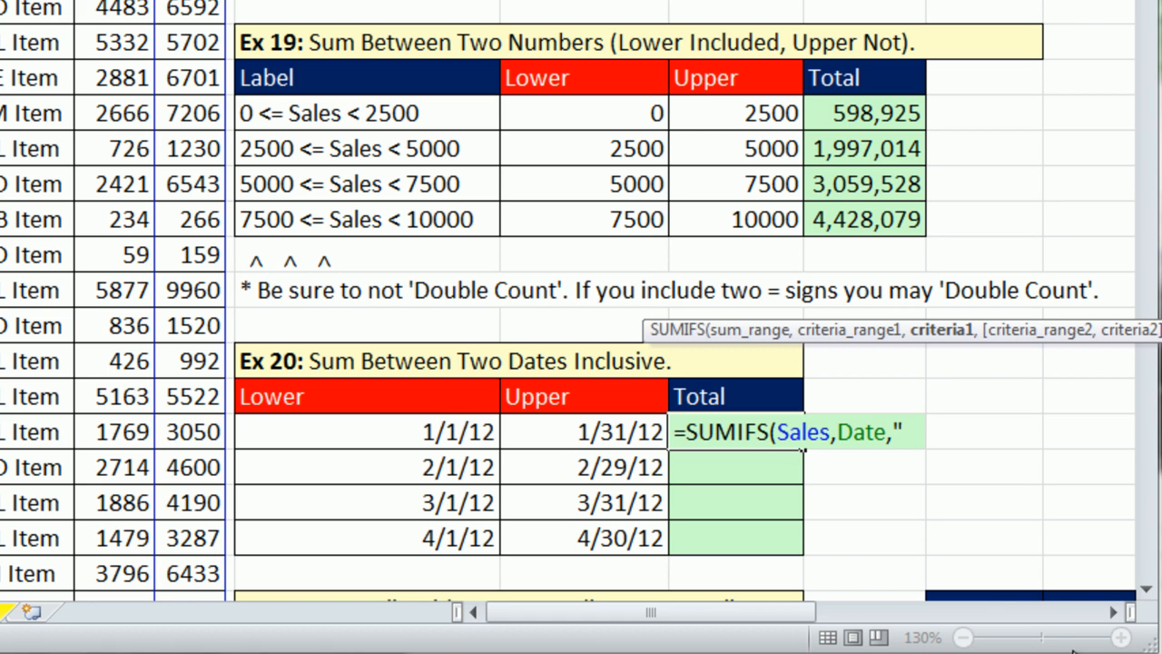
type("\">=\"&")
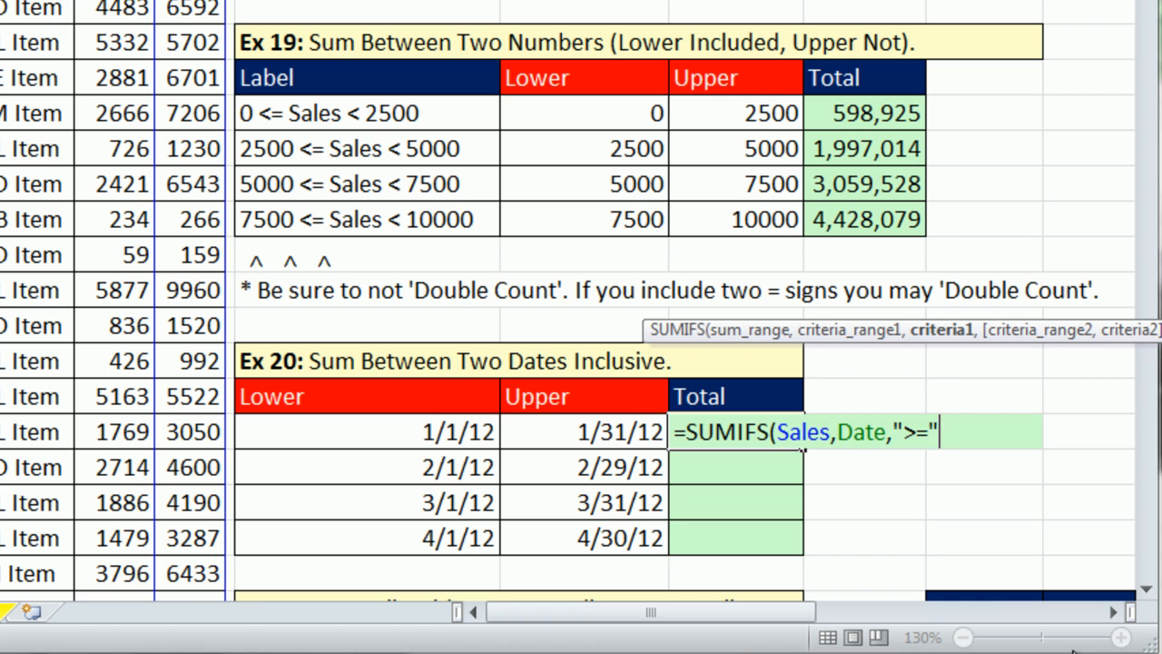
left_click(435, 433)
Step: Add Date as the second criteria range with the criterion "<=" joined to the Upper date cell J132
type(",date")
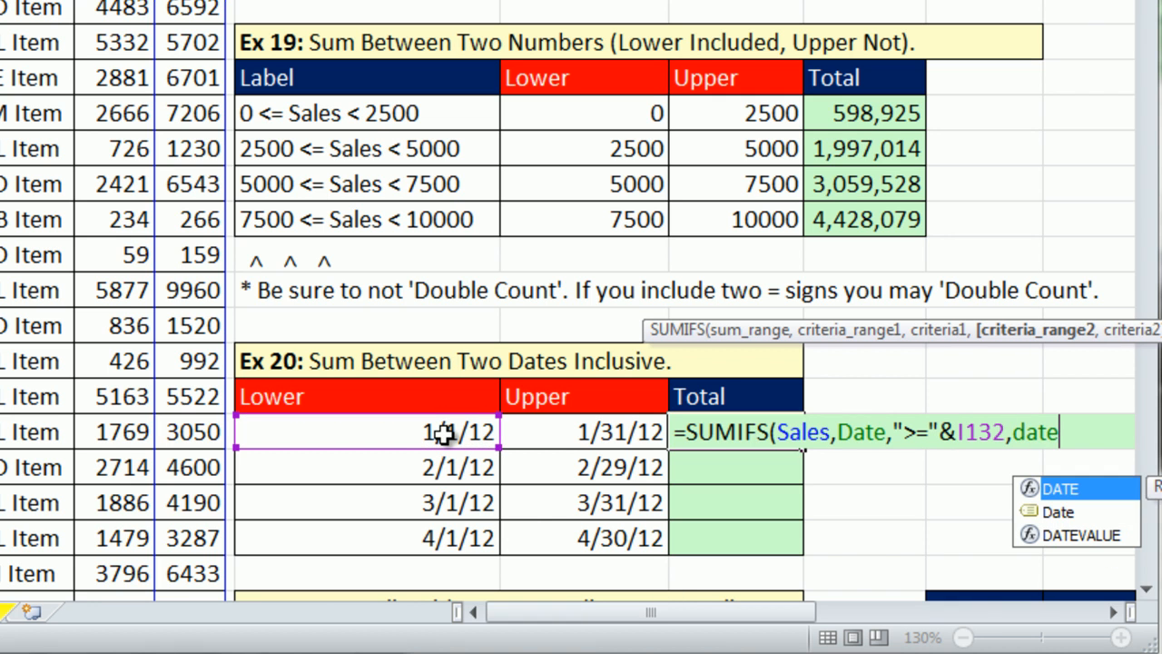
key("Down")
key("Tab")
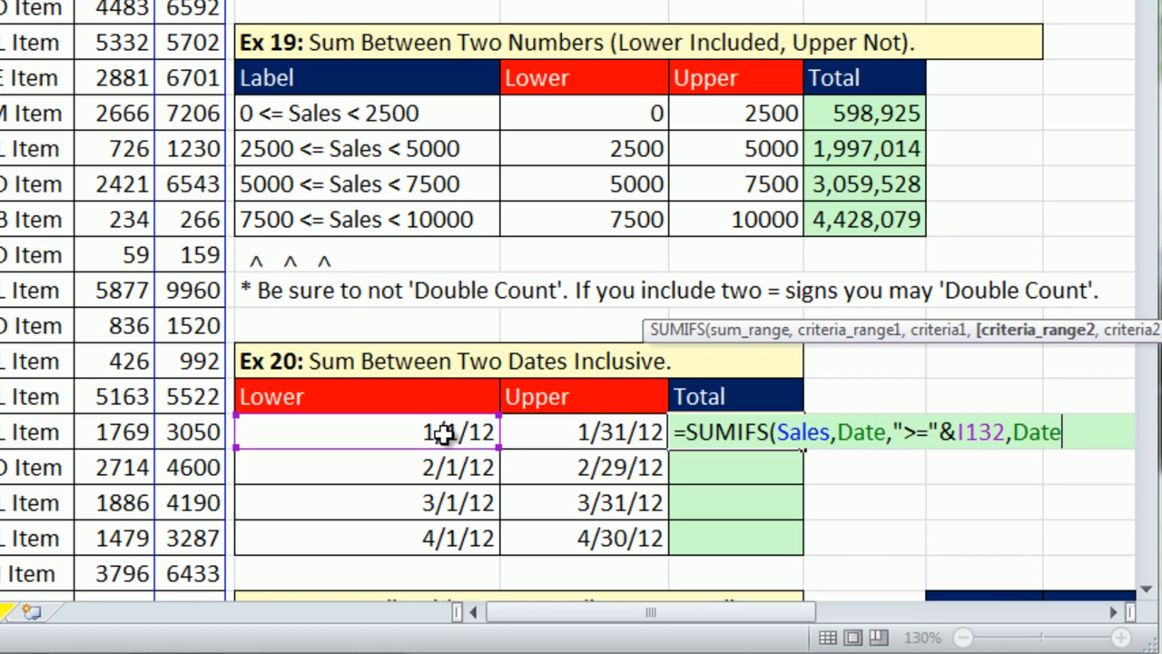
type(",\"")
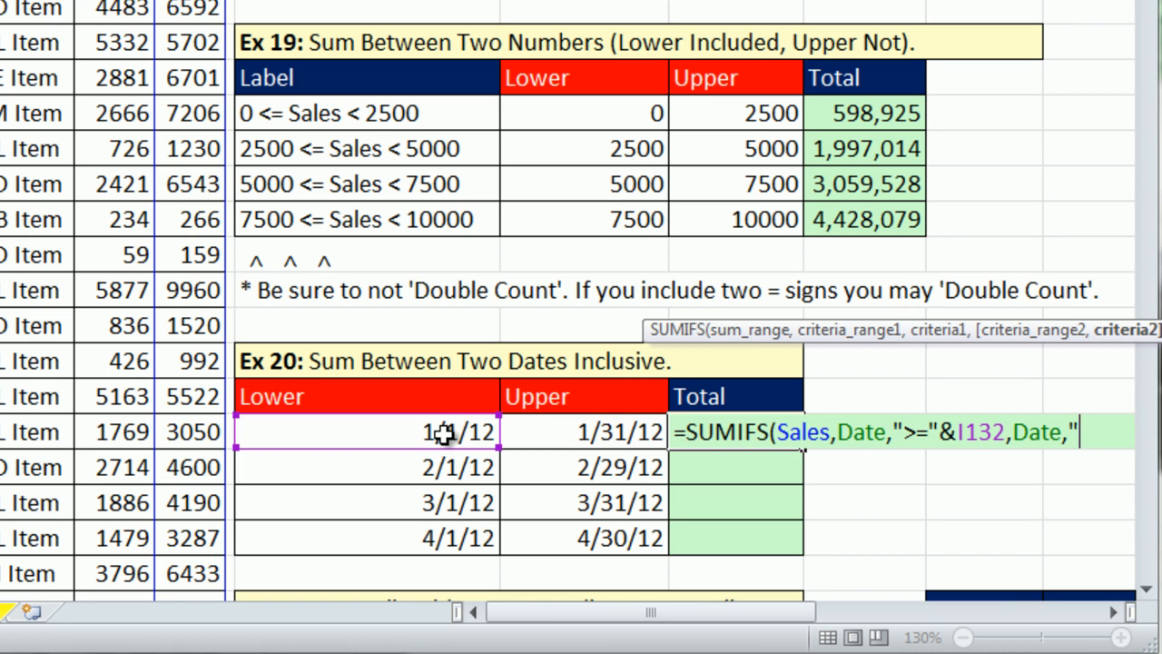
type("<=\"&")
left_click(596, 432)
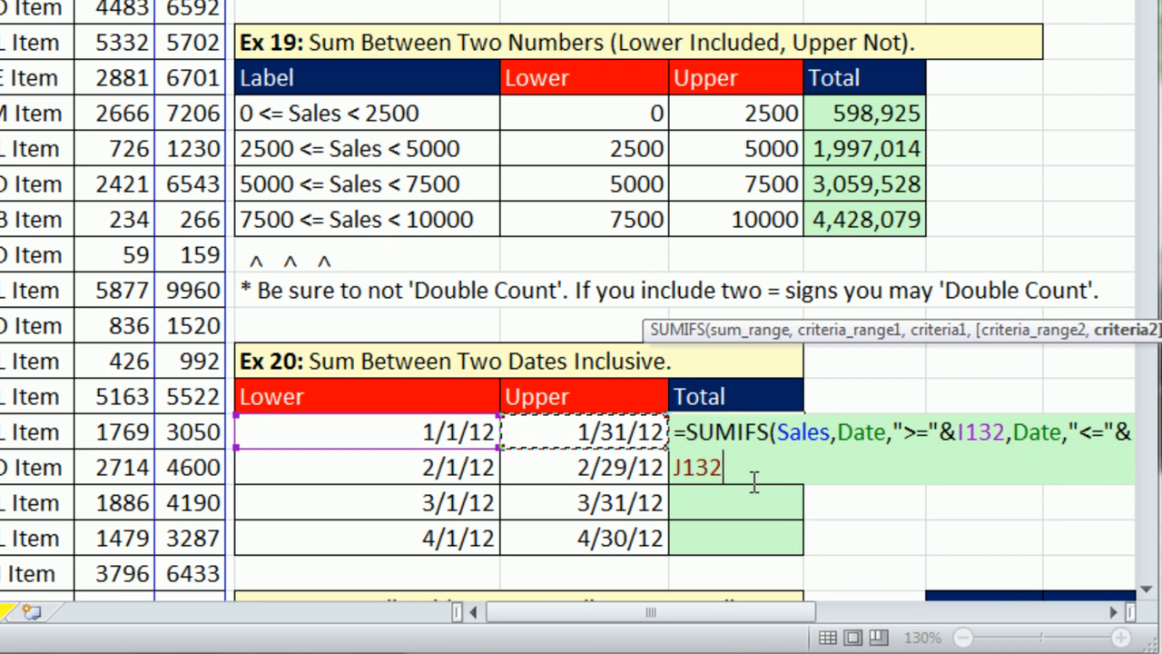
Step: Close and enter the Ex 20 formula, copy it down the Total column, and check the references in the last copy
type(")")
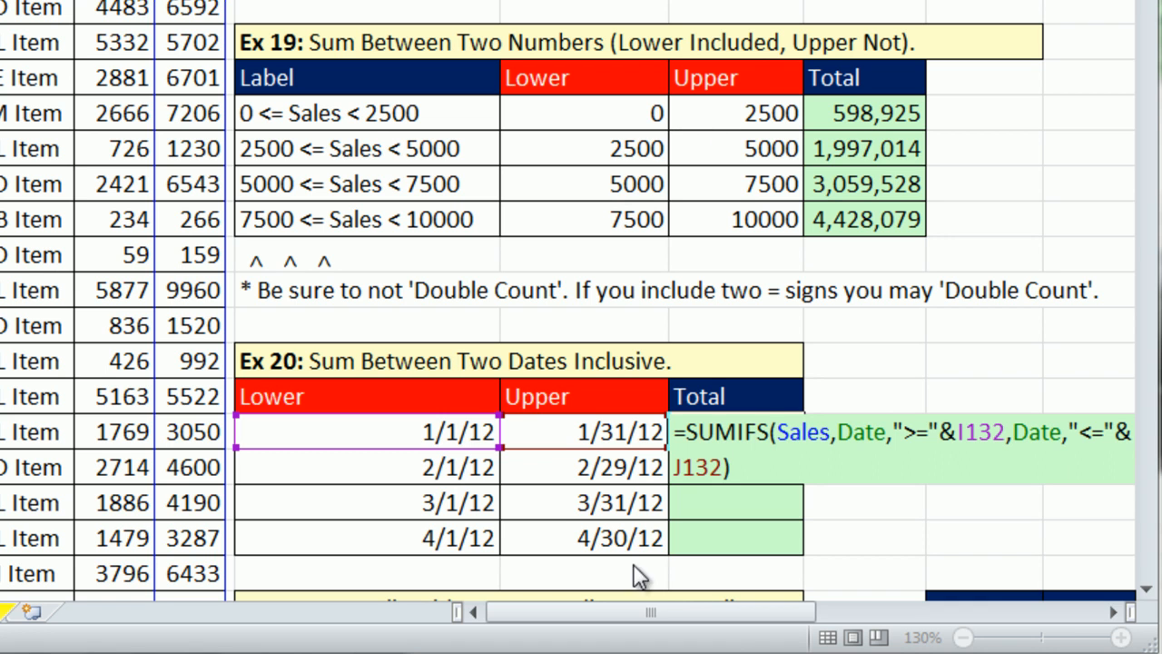
key("ctrl+Return")
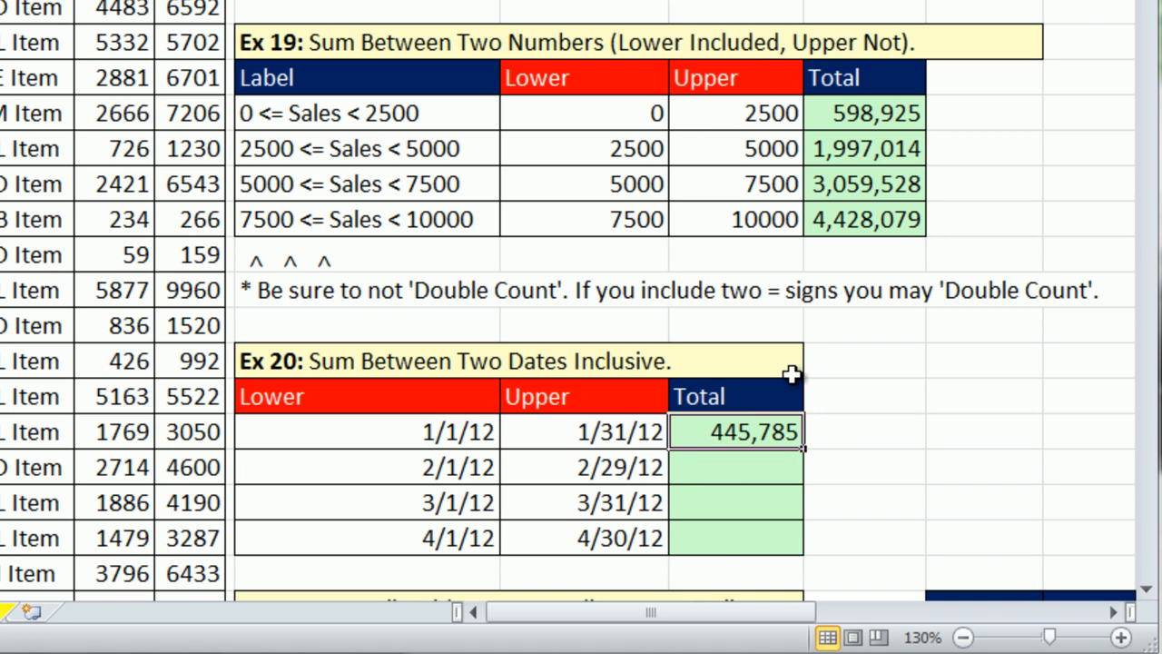
double_click(803, 448)
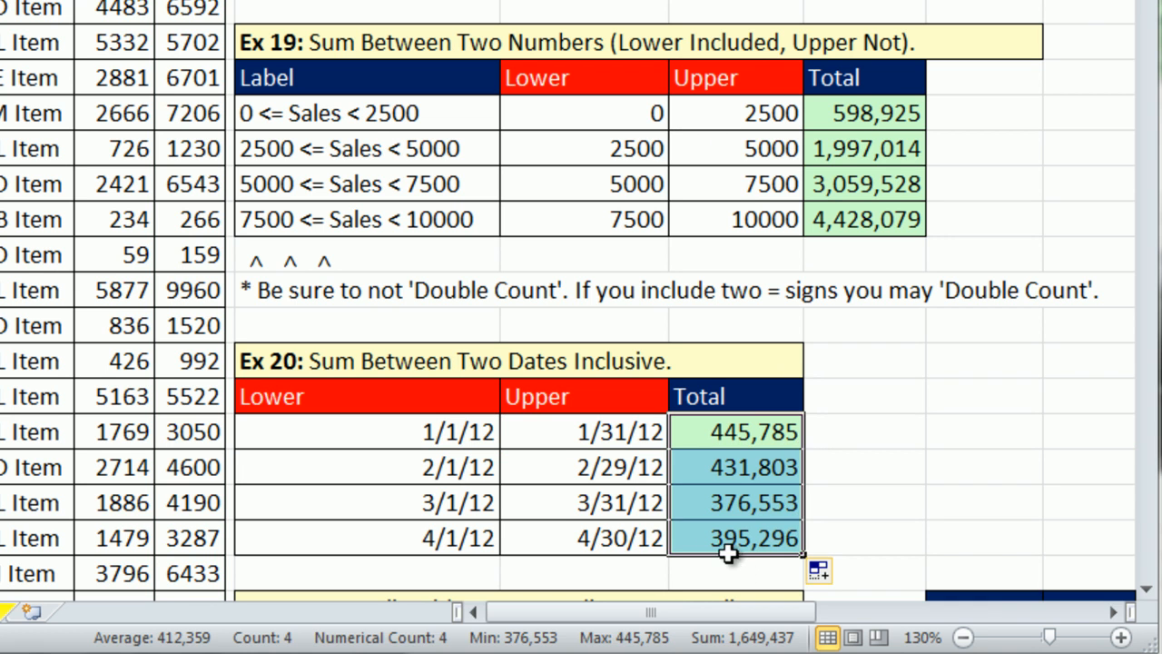
double_click(709, 538)
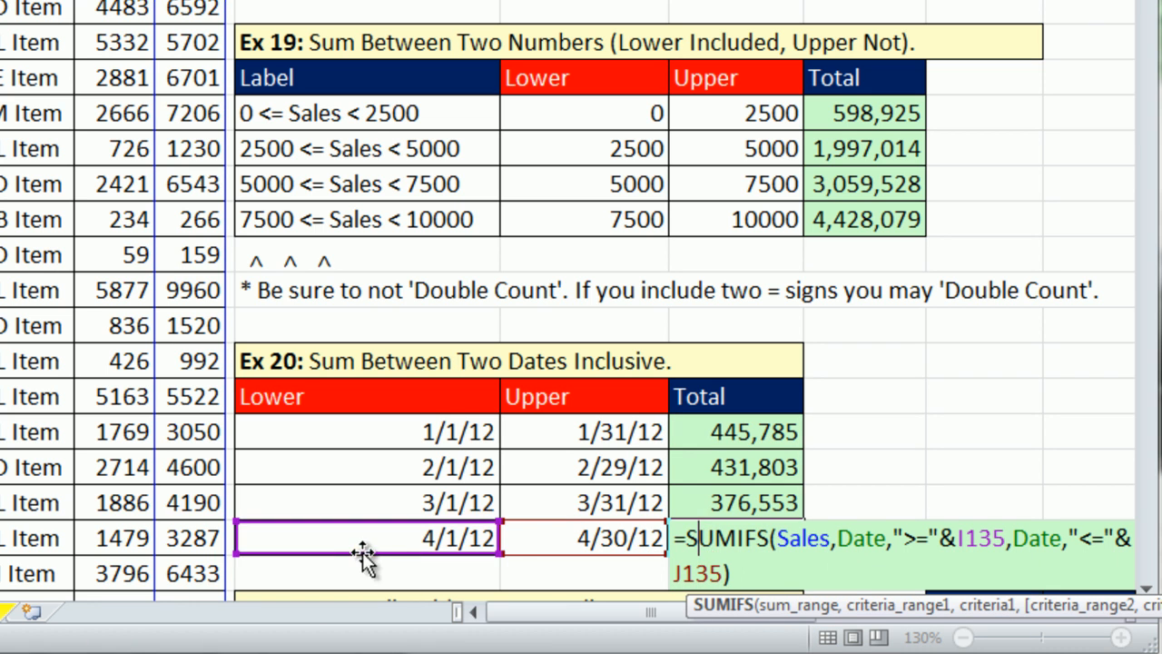
key("ctrl+Return")
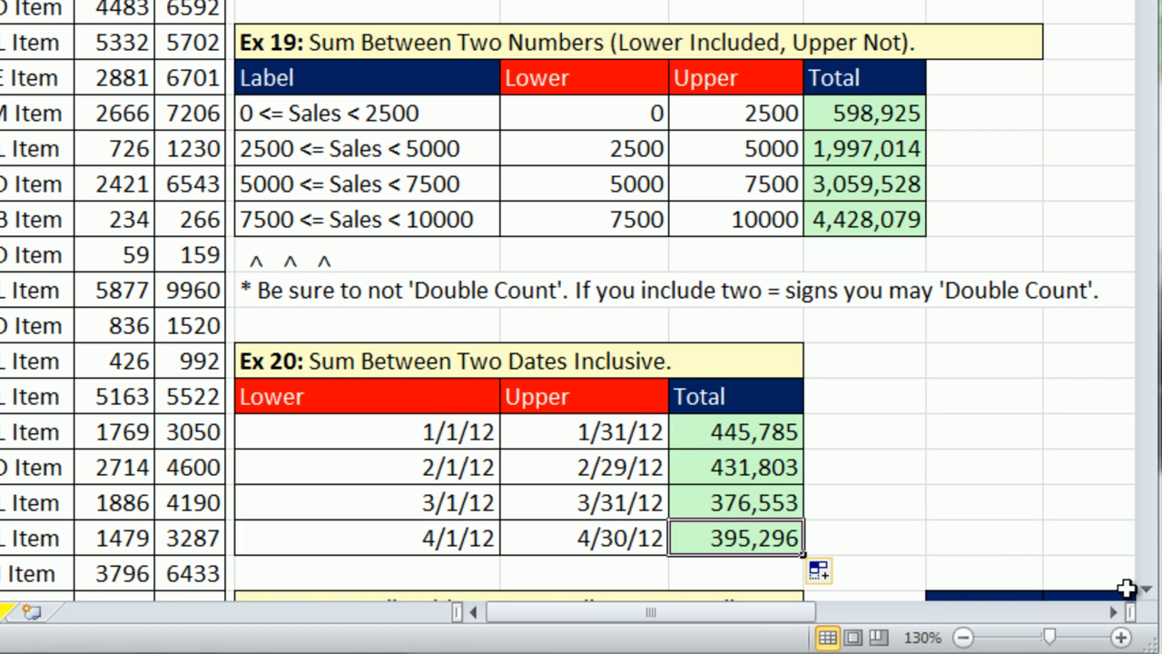
Step: Examine the Ex 21 Data and Town table and the formula in the yellow Town cell N139
left_click(1147, 588)
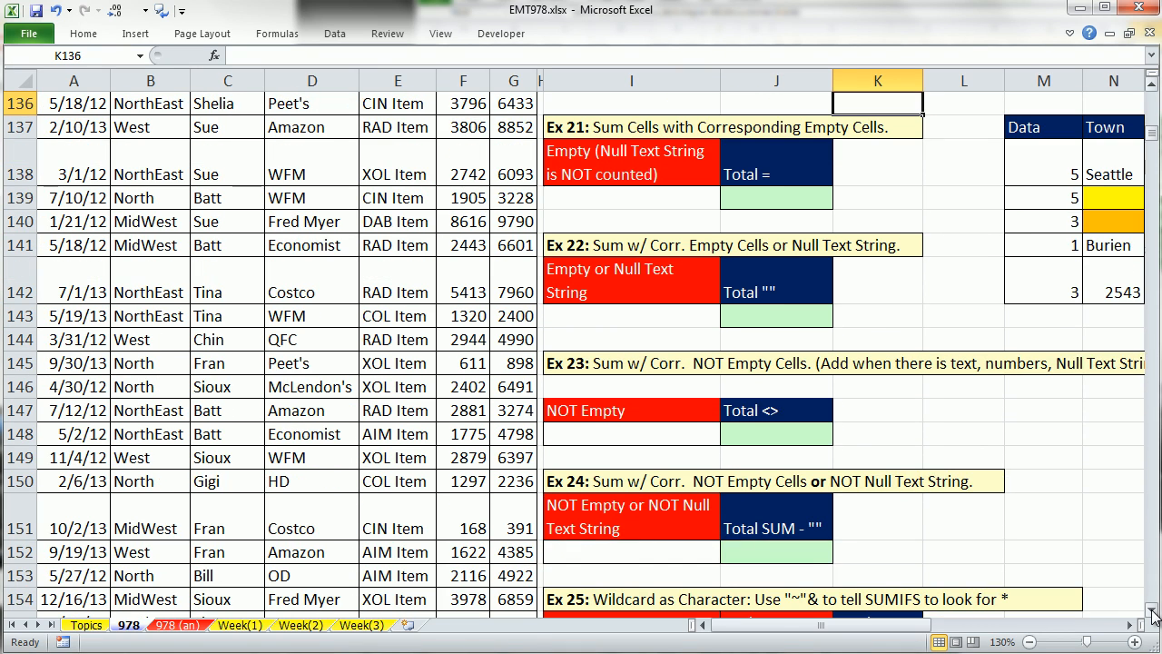
left_click(792, 190)
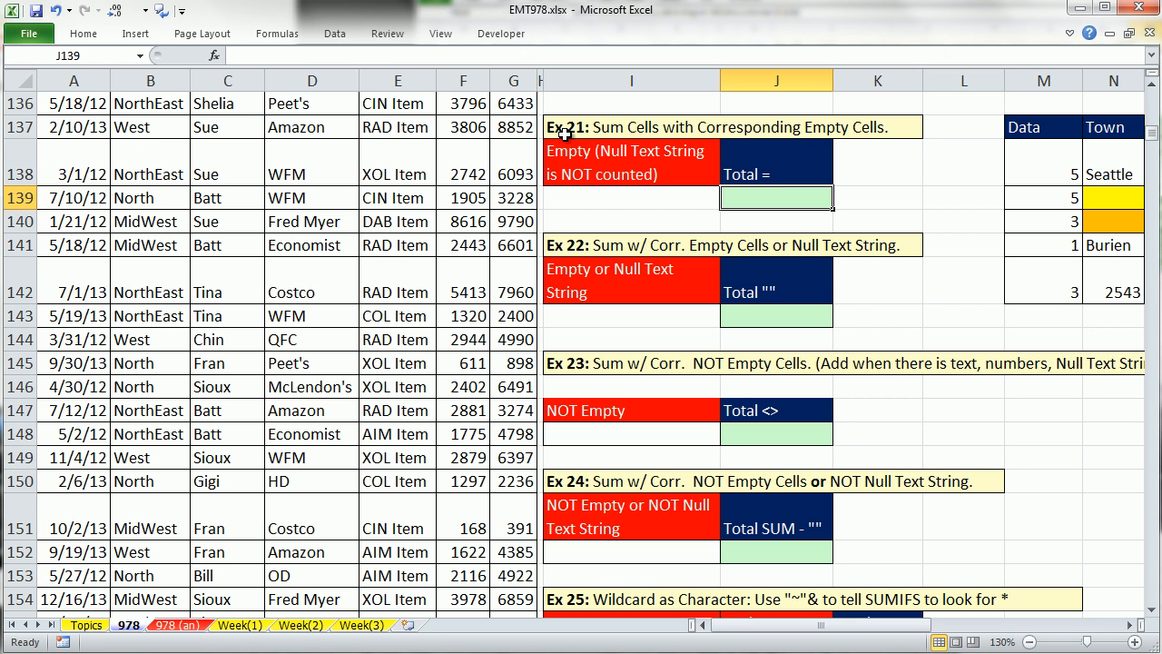
left_click(1133, 624)
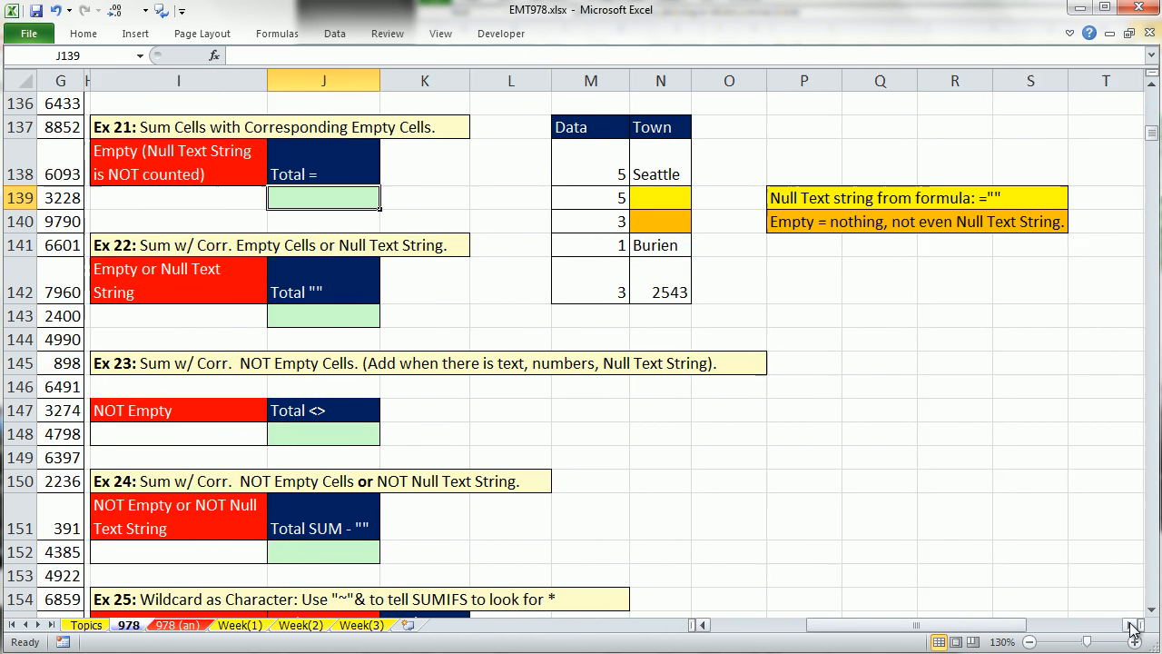
left_click(1133, 625)
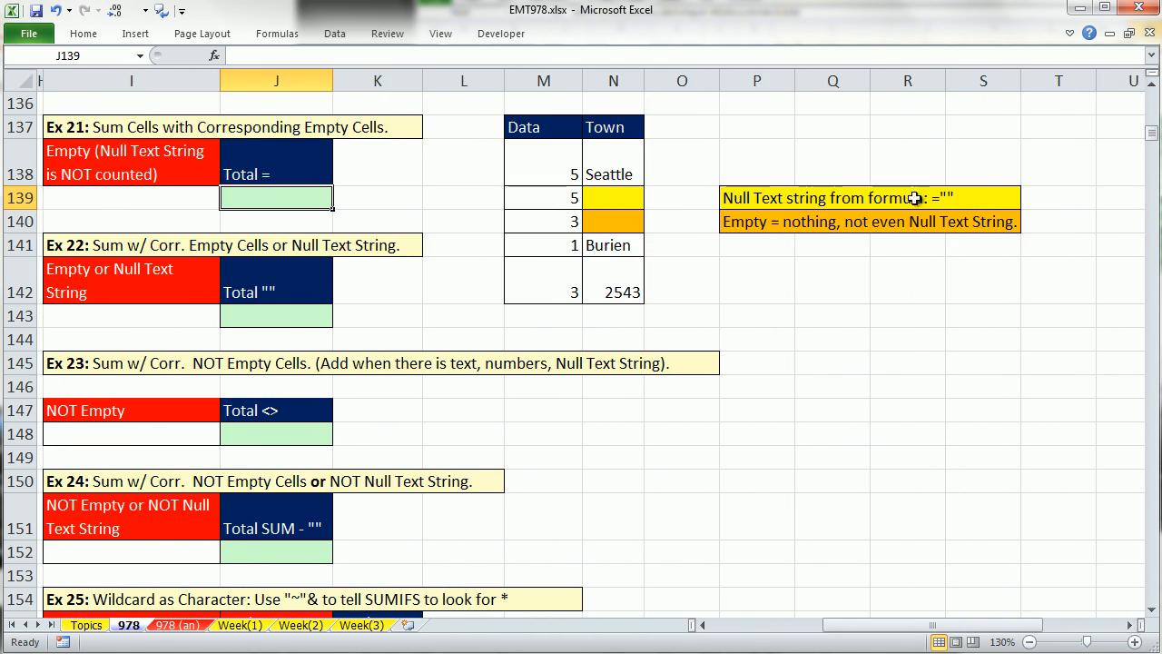
left_click(612, 198)
key("F2")
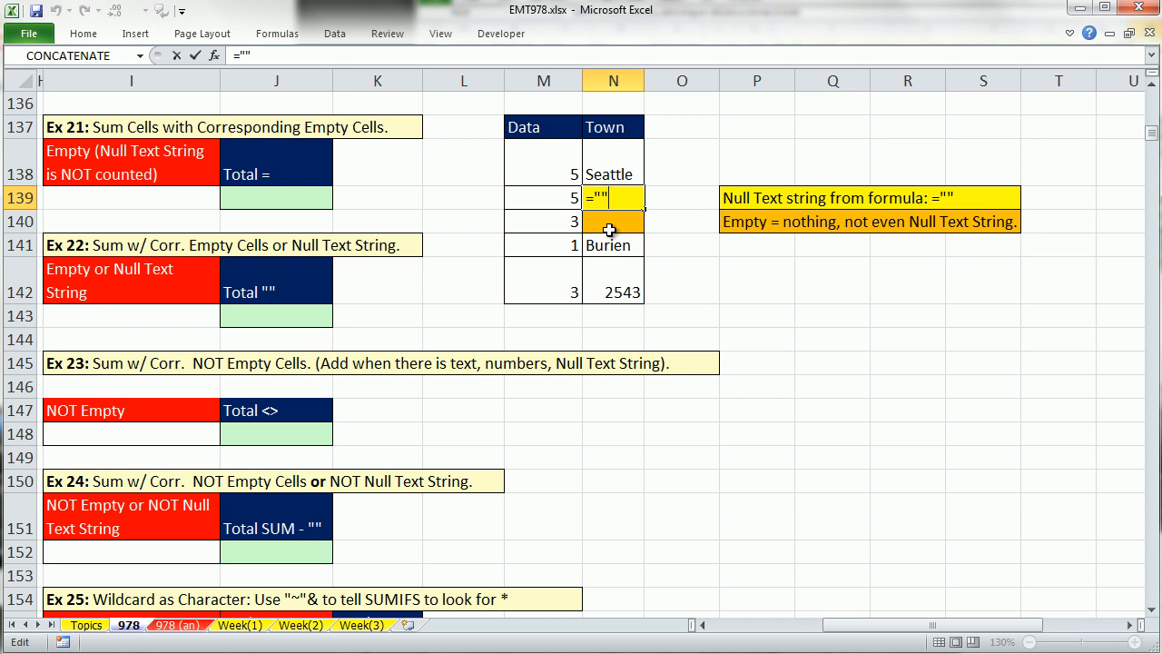
key("ctrl+Return")
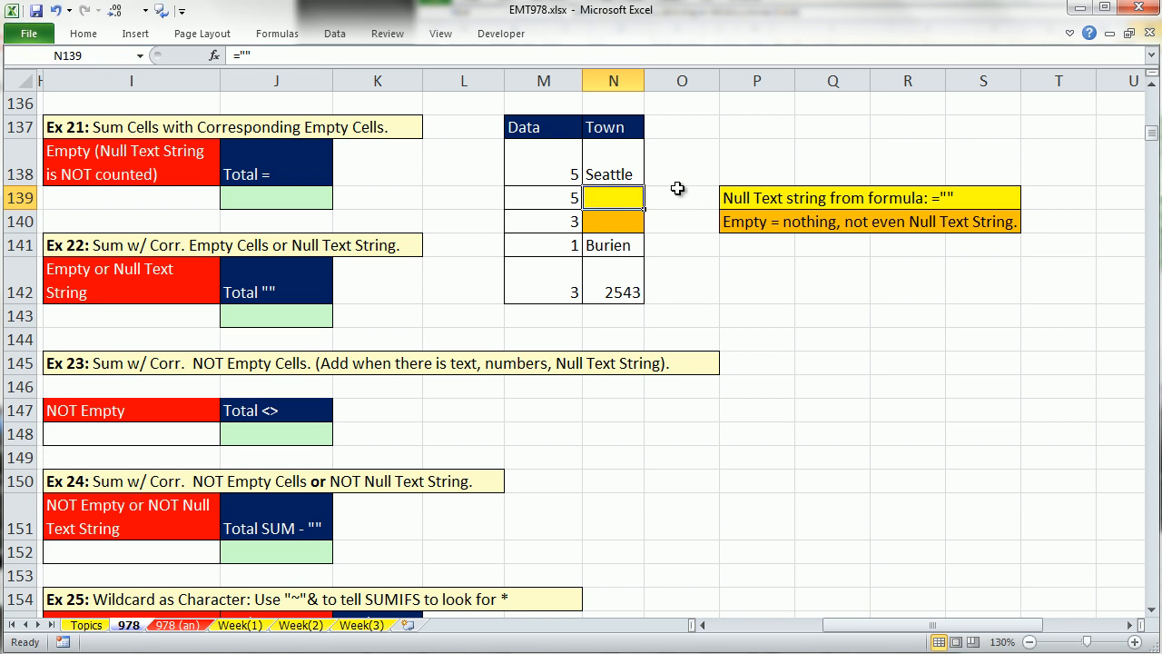
Step: Enter =LEN(N139) in O139, move that formula to P138, and check the contents of the orange Town cell N140
left_click(672, 199)
type("=len(")
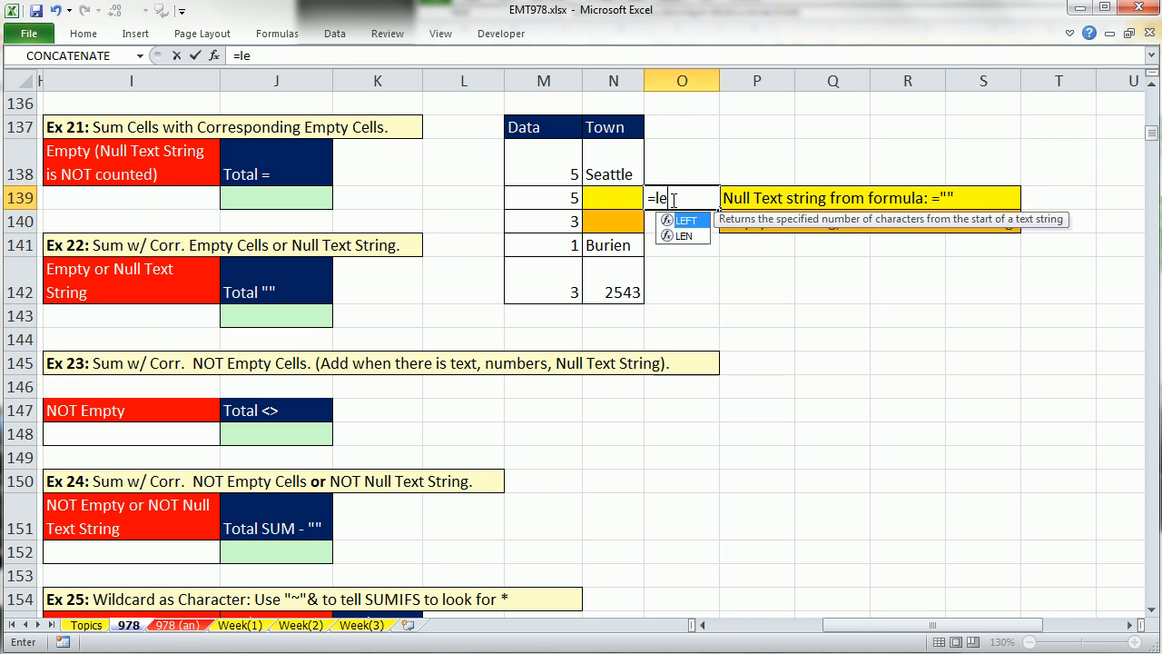
left_click(594, 198)
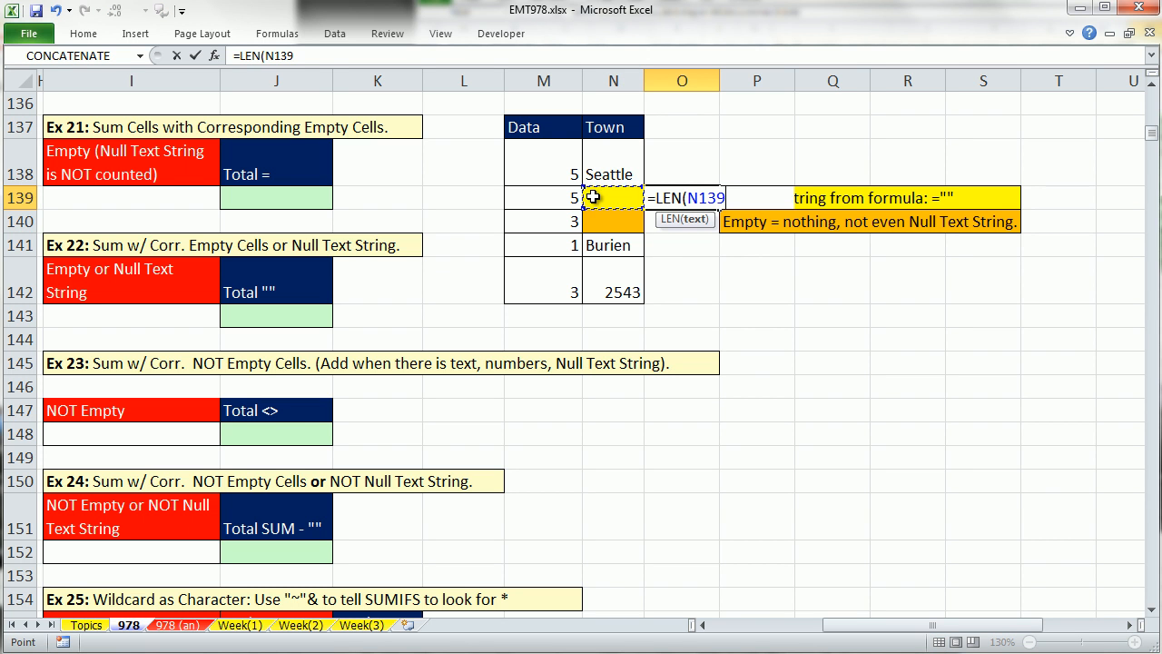
key("ctrl+Return")
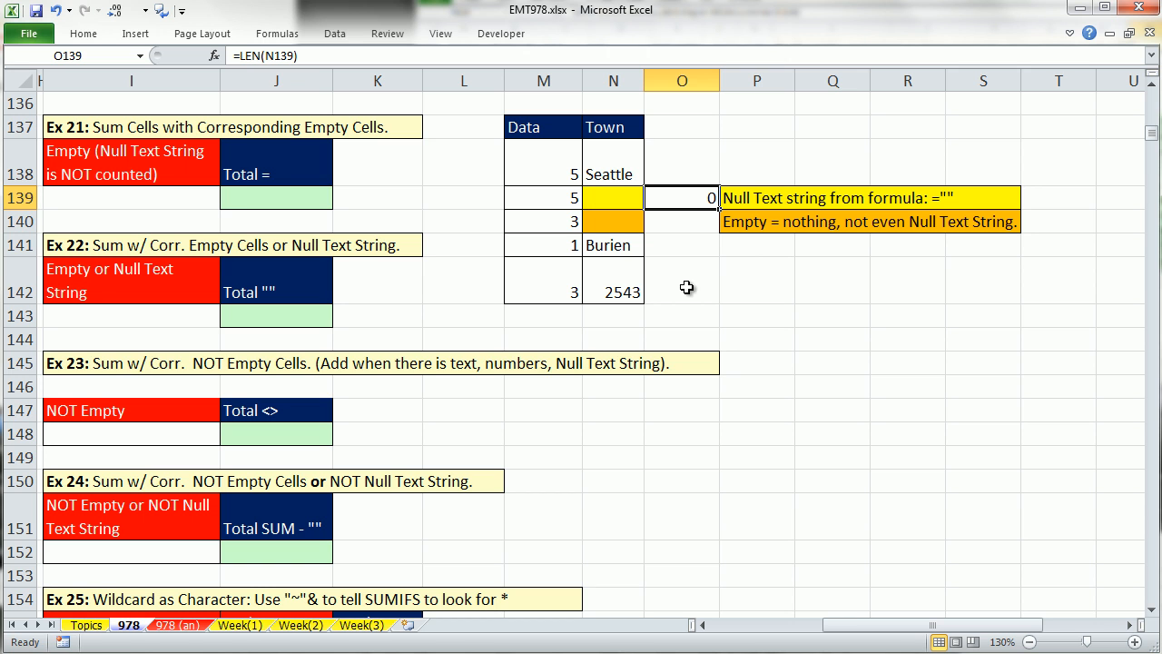
left_click_drag(686, 191, 754, 171)
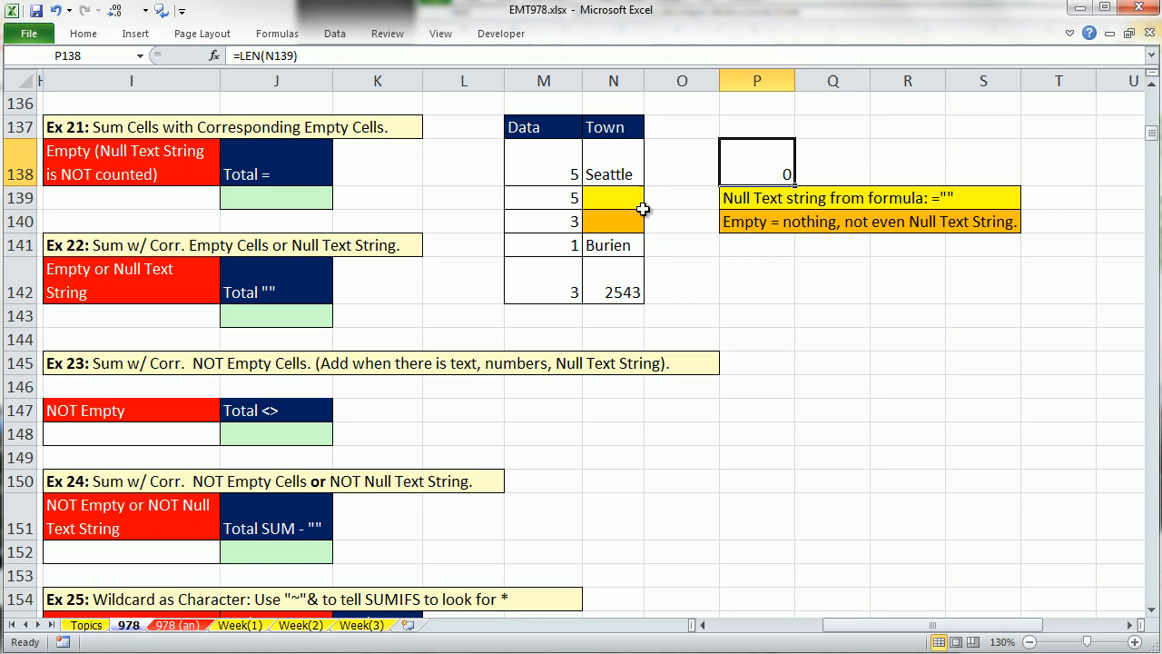
double_click(608, 226)
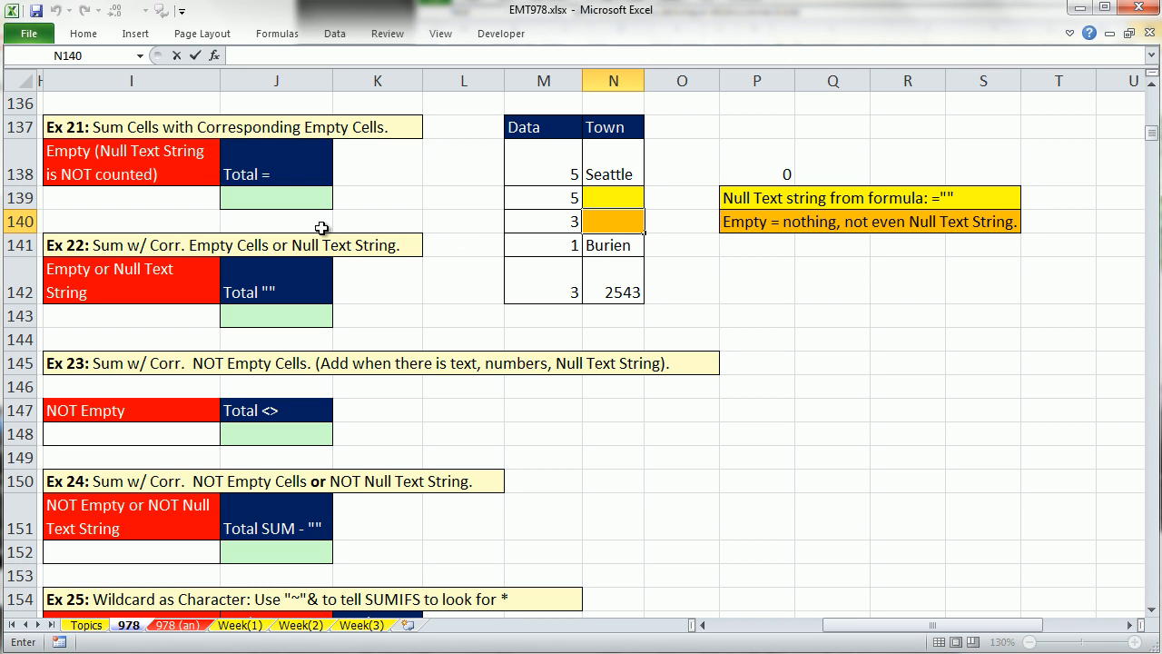
left_click(298, 198)
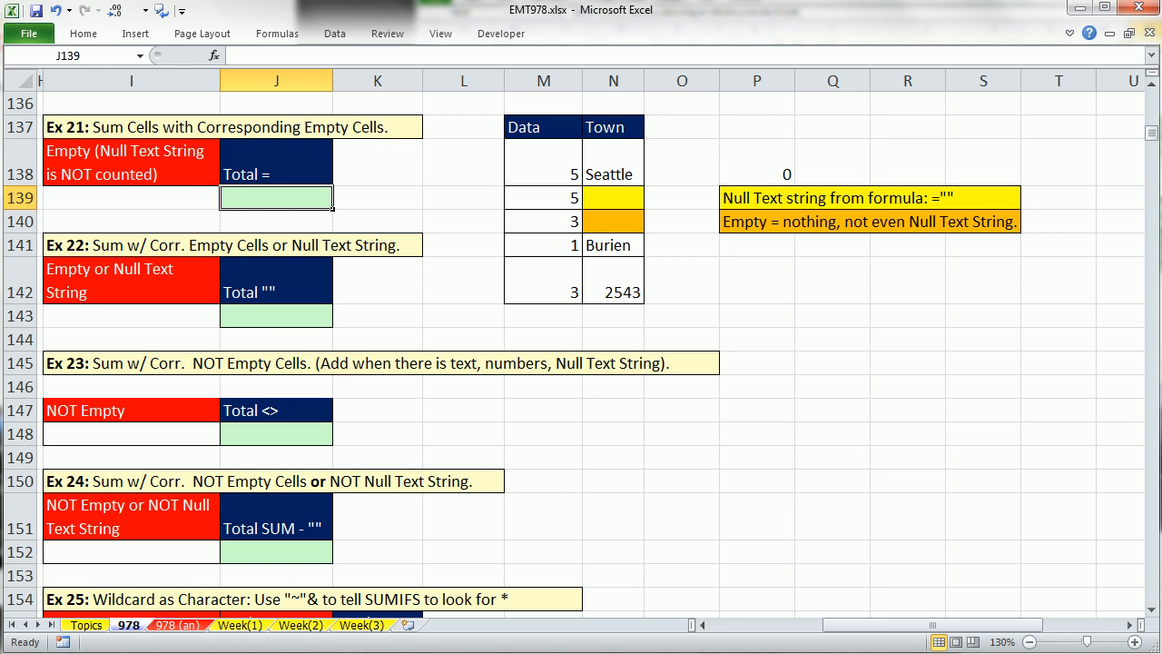
type("=s")
type("mifs")
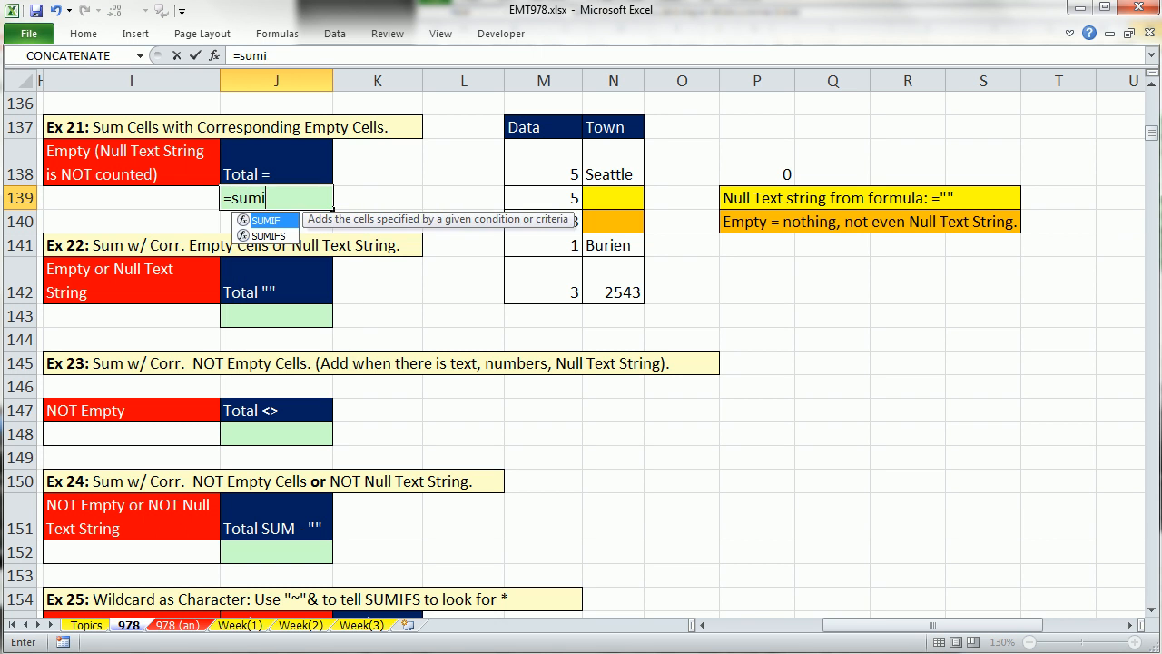
key("Tab")
key("Escape")
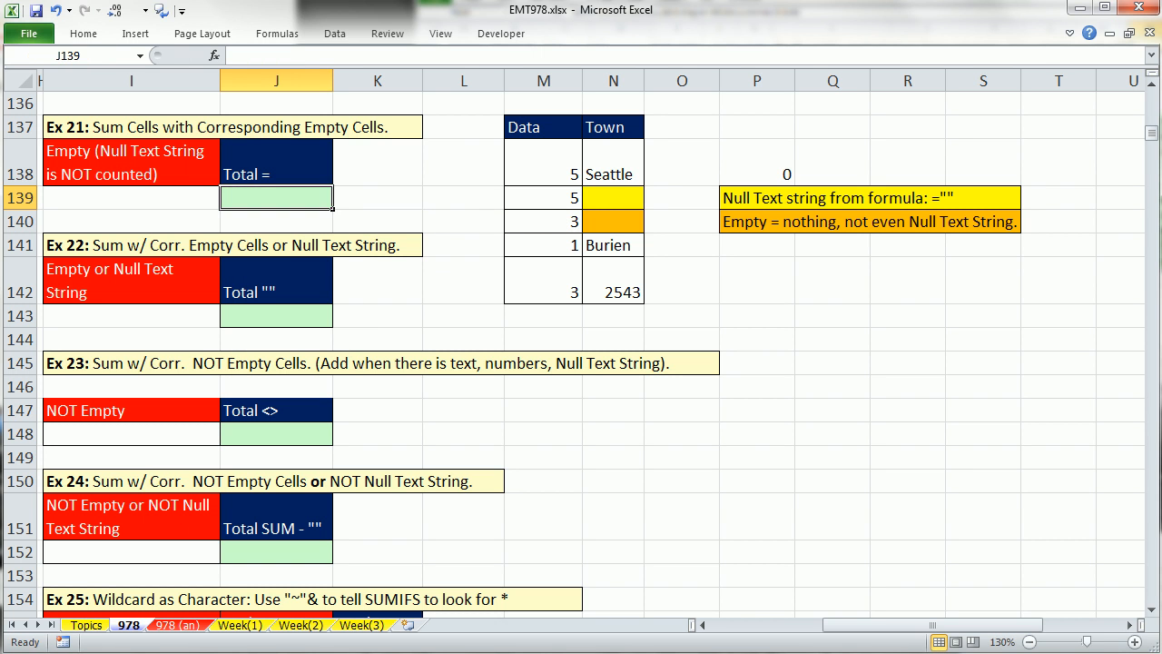
key("F2")
key("Escape")
Step: Start a SUMIFS formula in the Ex 21 Total cell J139 with Sales as the sum range and N138:N142 as the criteria range
type("=sumifs")
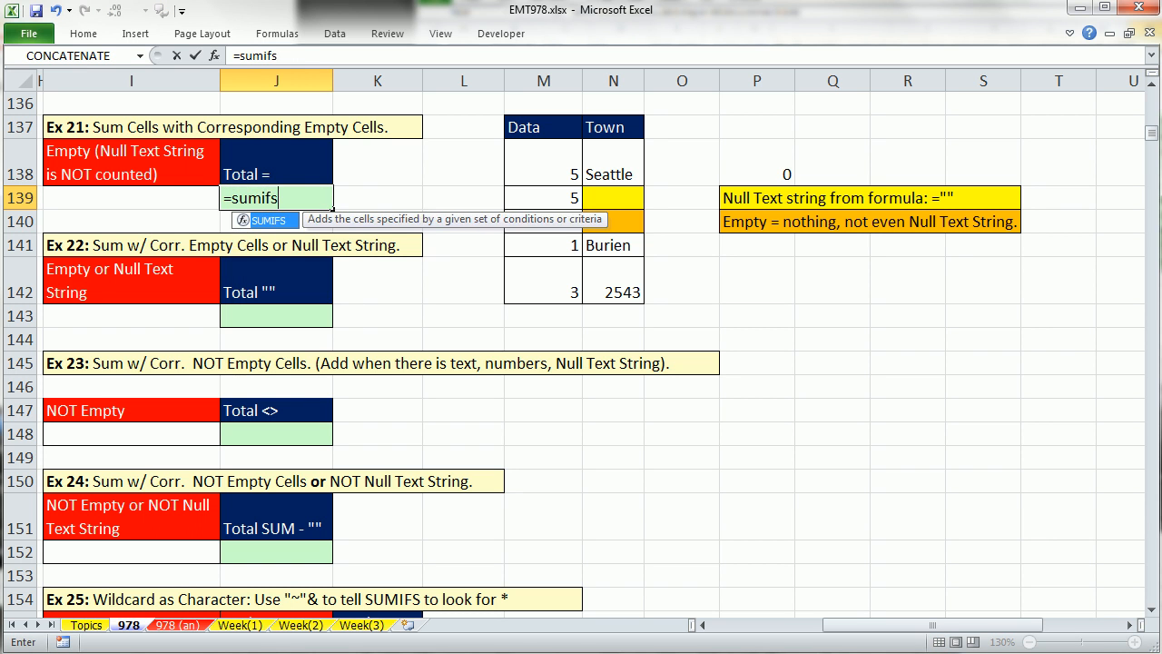
key("Tab")
type("Sales,")
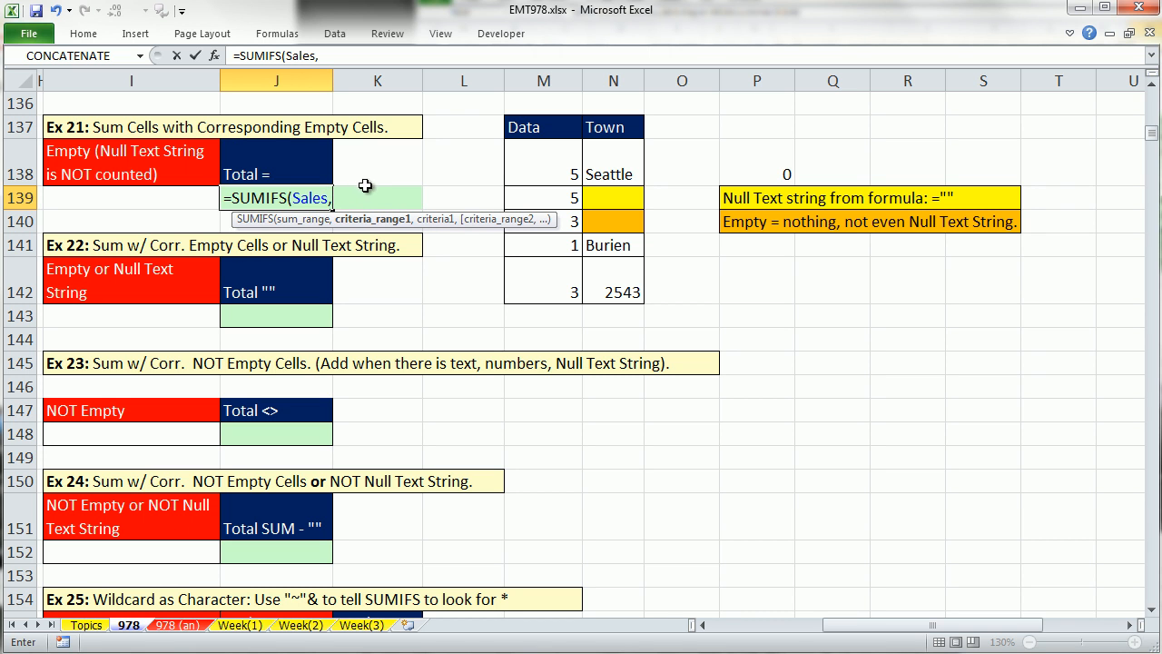
left_click_drag(329, 198, 180, 196)
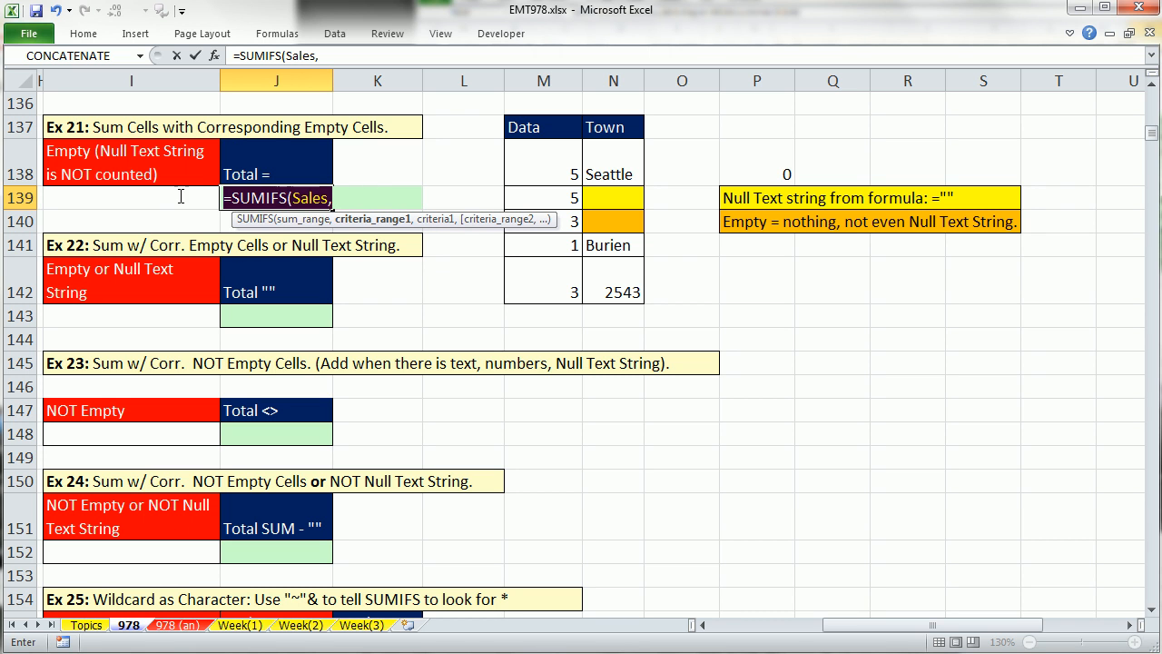
left_click(370, 195)
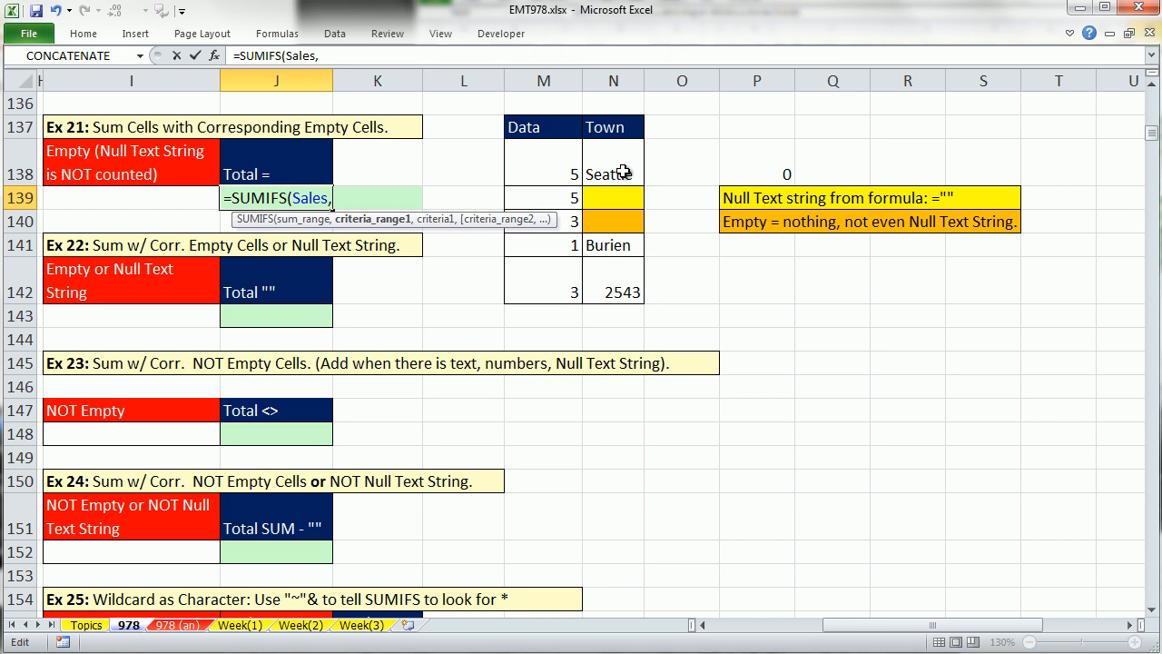
left_click_drag(602, 152, 615, 298)
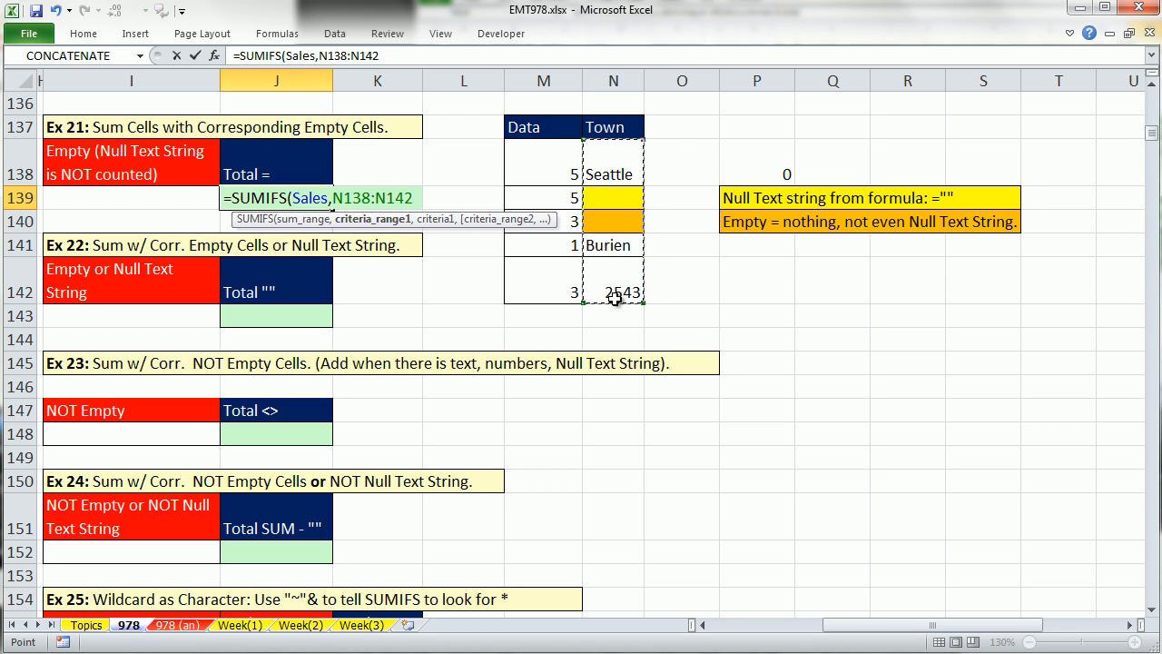
Step: Replace Sales with M138:M142 as the sum range, and finish the Ex 21 formula with the criterion "="
double_click(311, 198)
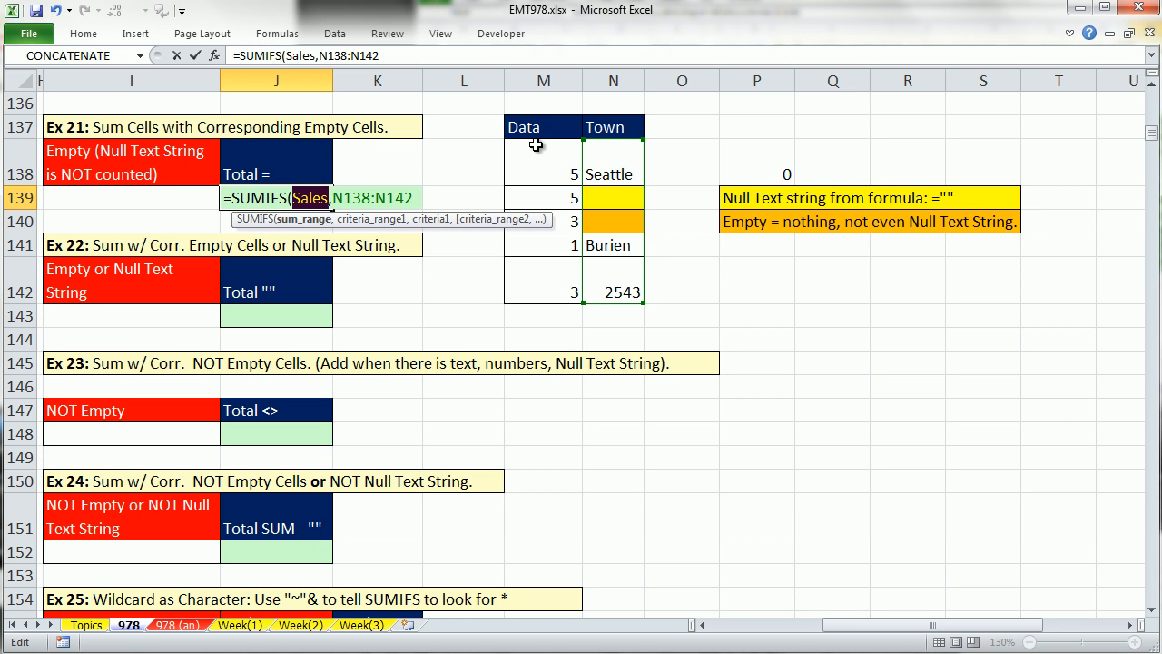
left_click_drag(537, 145, 543, 292)
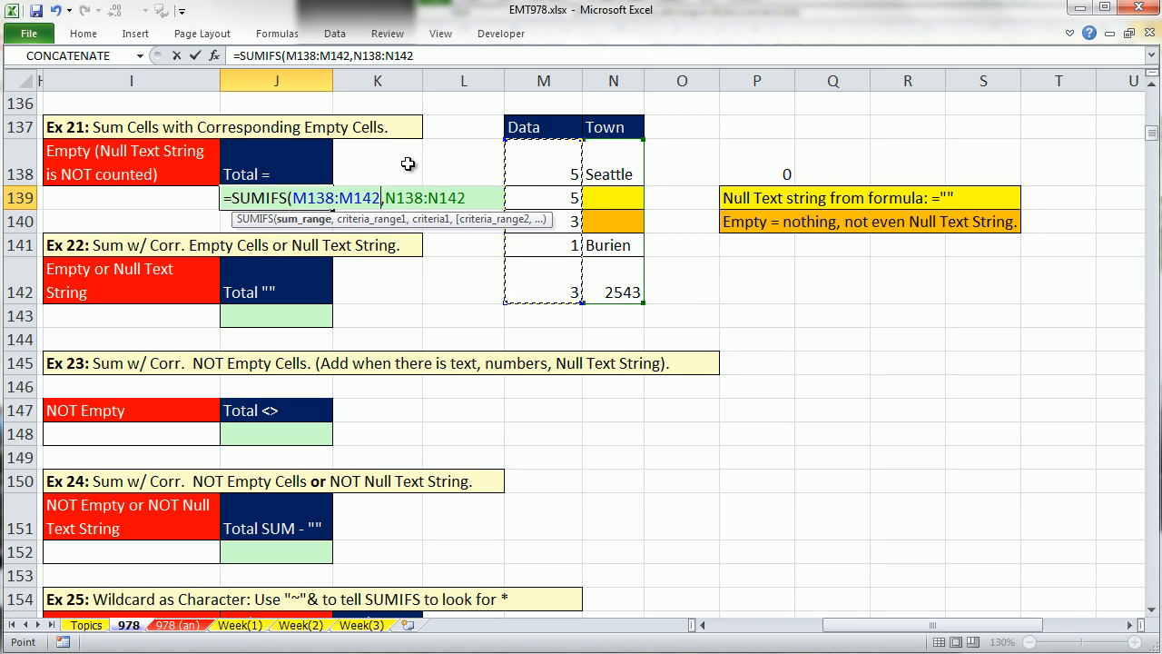
left_click(407, 198)
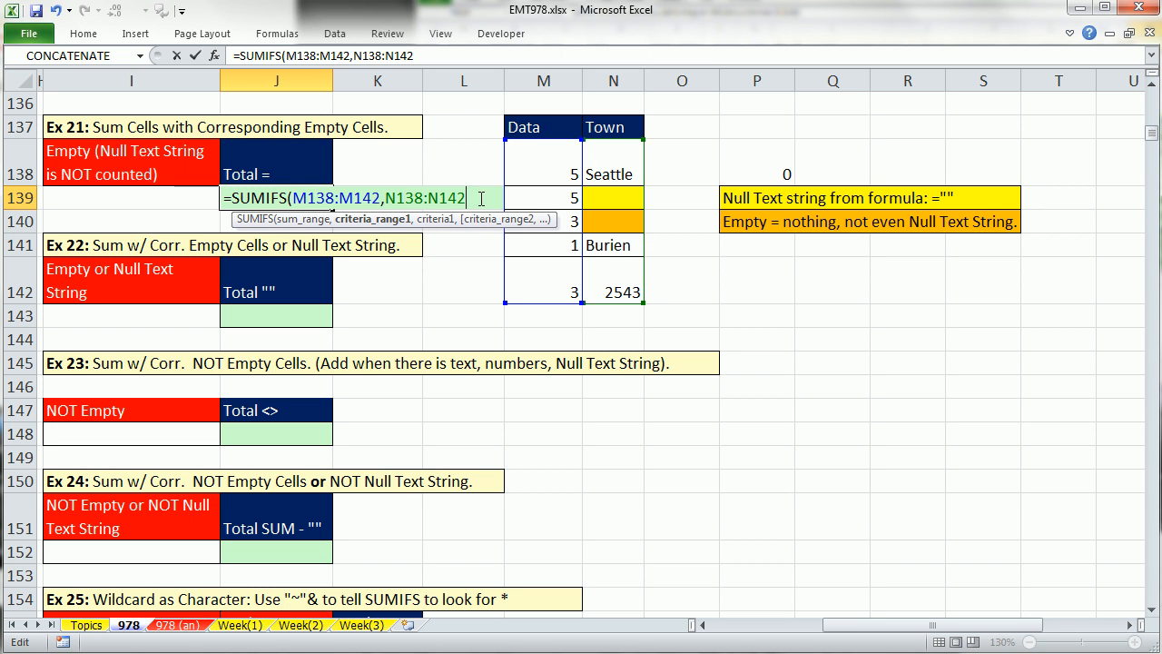
type(",\"=")
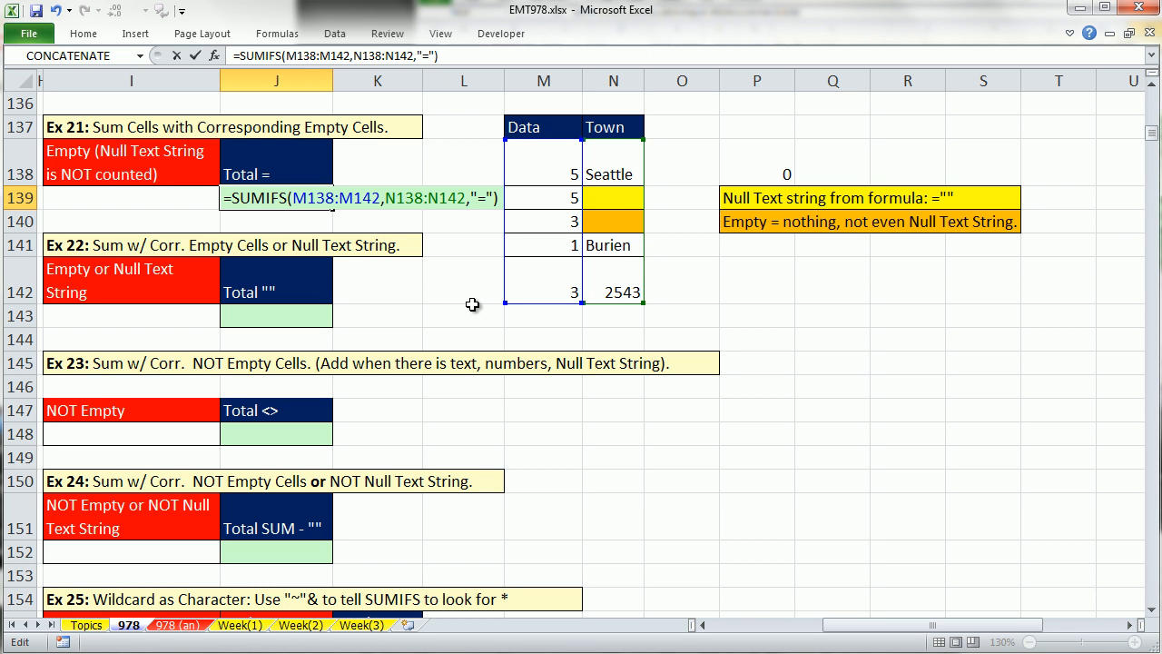
key("ctrl+Return")
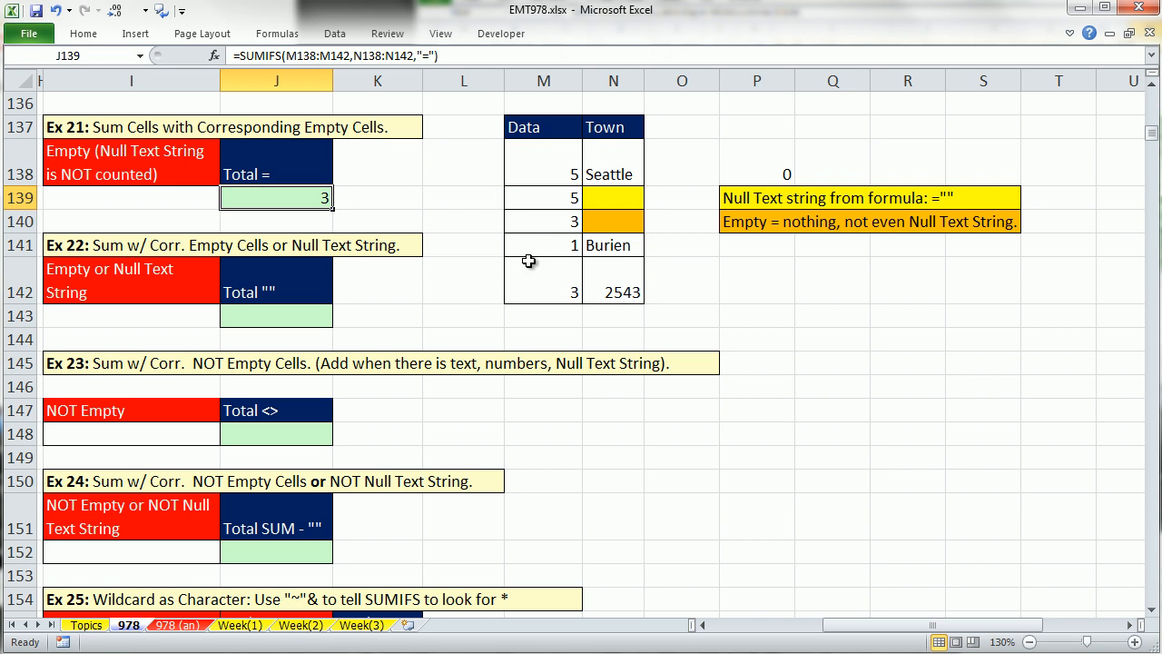
left_click_drag(531, 221, 599, 230)
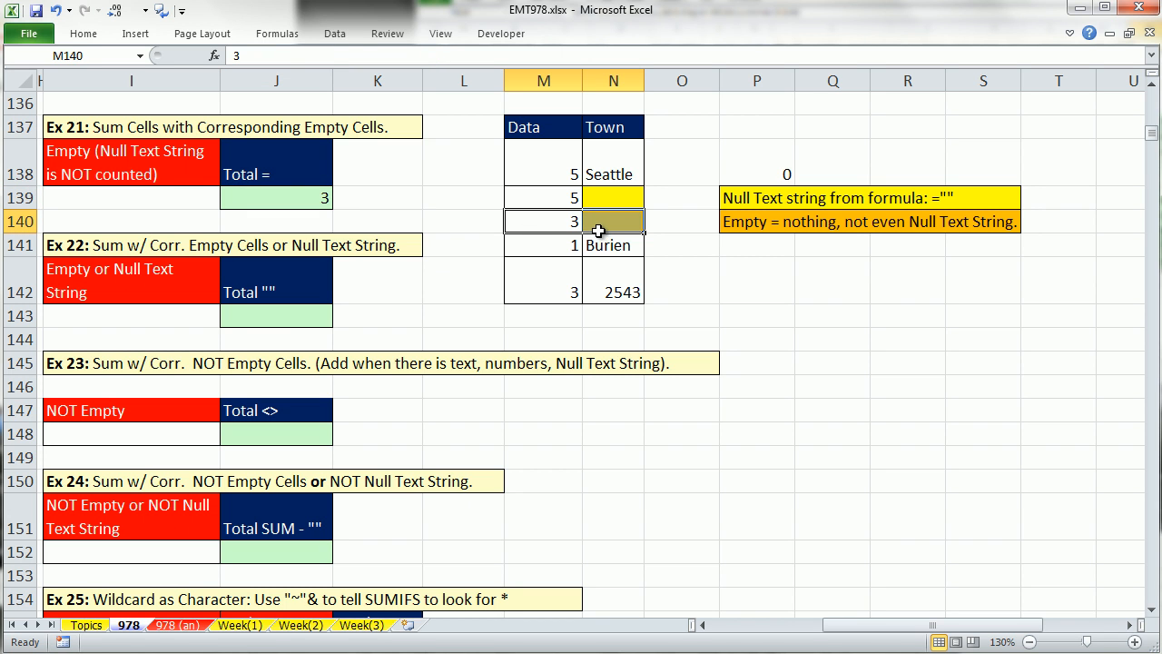
Step: Copy the complete SUMIFS formula text from the Ex 21 Total cell J139, leaving that cell unchanged
left_click(279, 316)
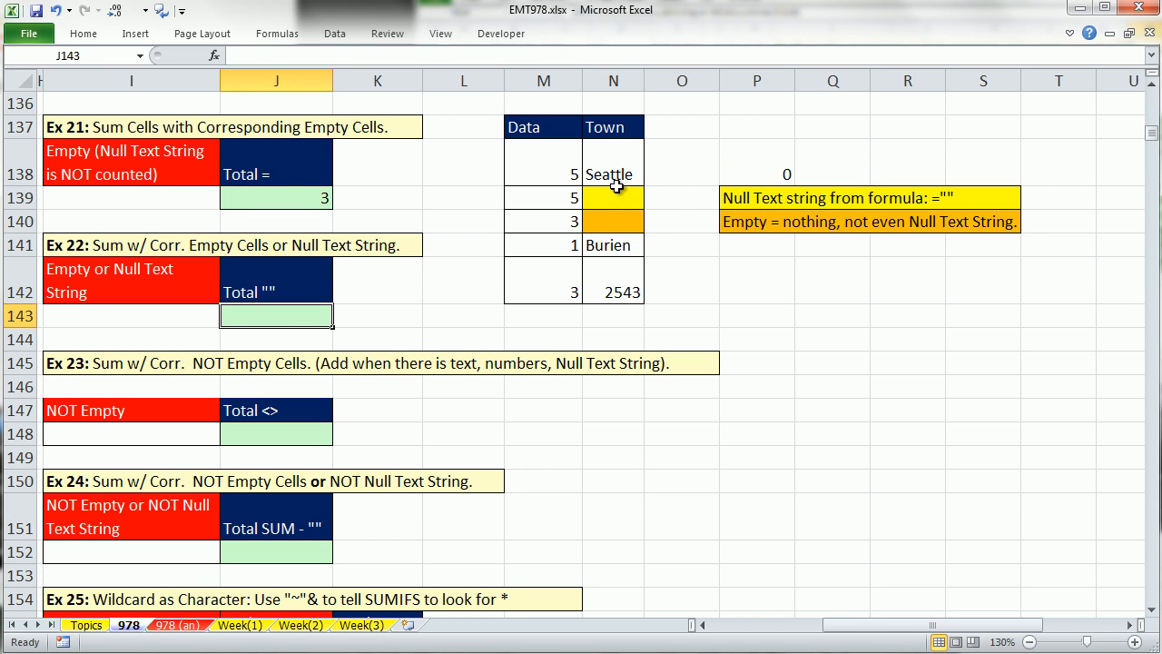
left_click(612, 220)
left_click(613, 196)
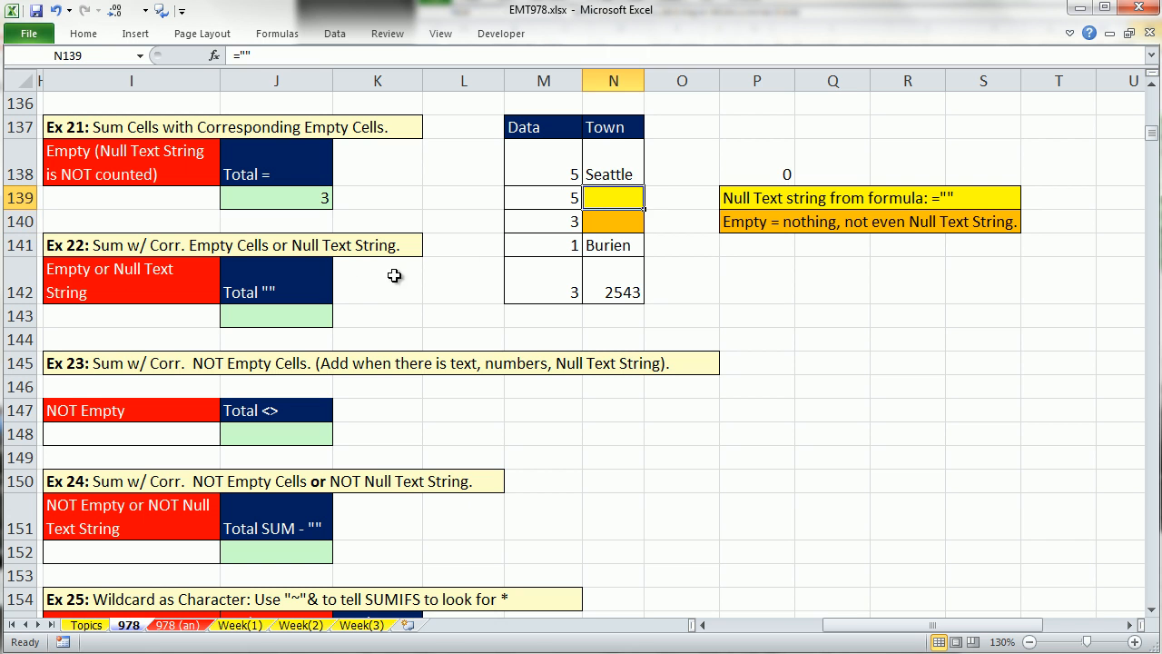
left_click(268, 318)
double_click(317, 200)
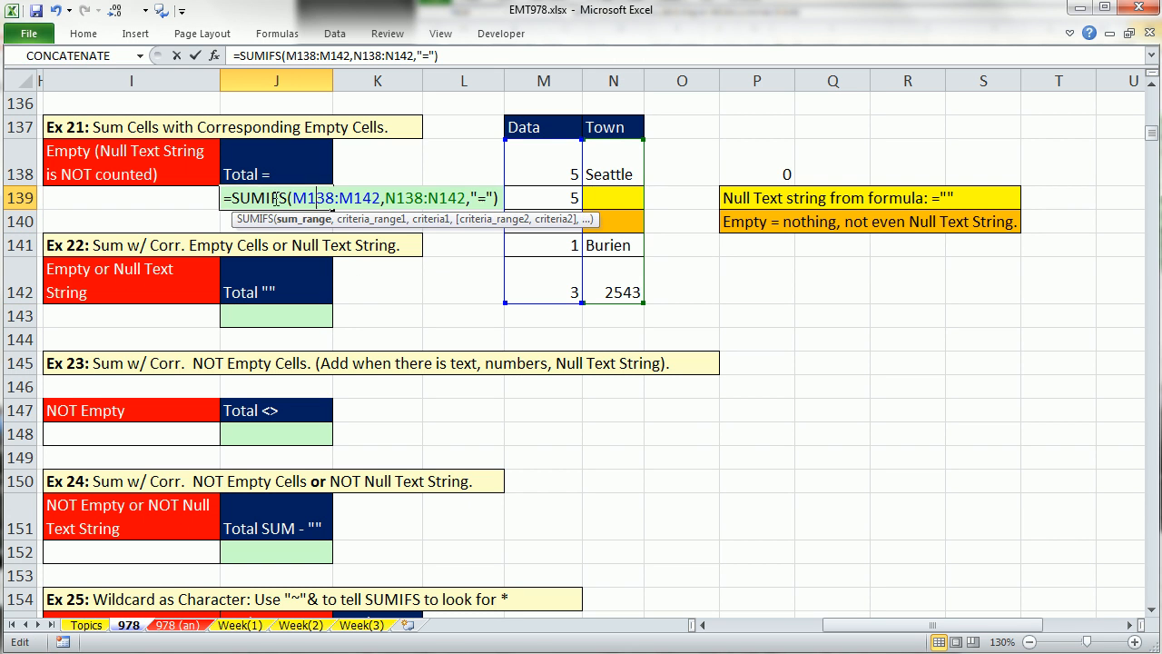
left_click_drag(223, 198, 597, 215)
key("ctrl+c")
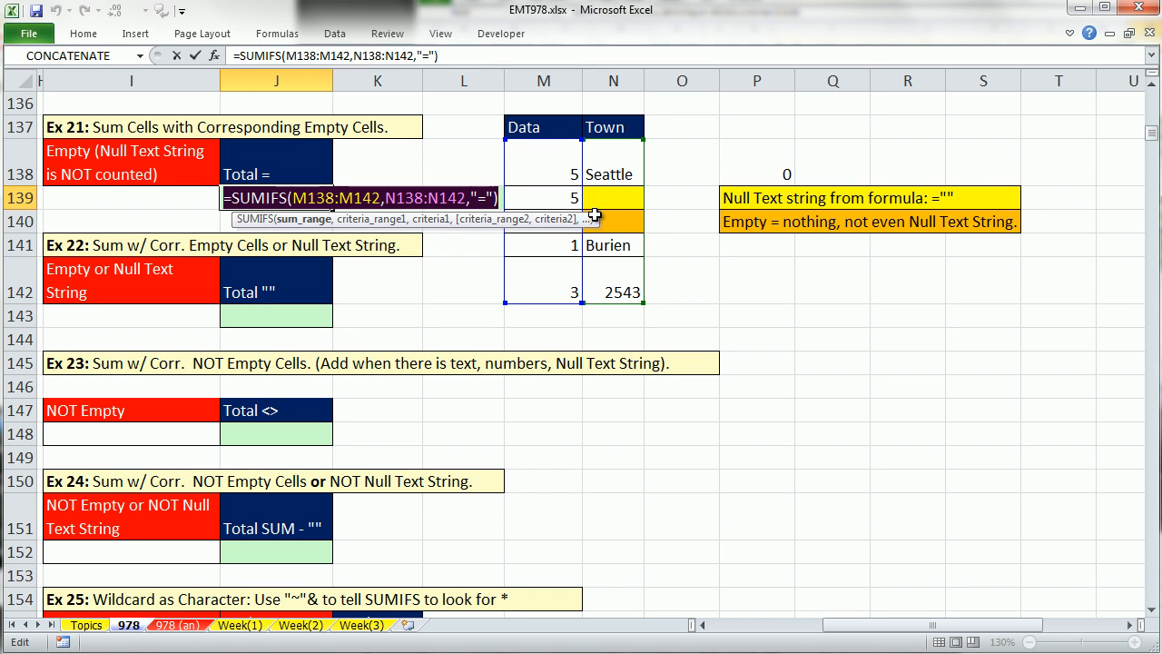
key("Escape")
Step: Paste the copied SUMIFS formula into the Ex 22 Total cell J143 and change its criterion to ""
double_click(284, 313)
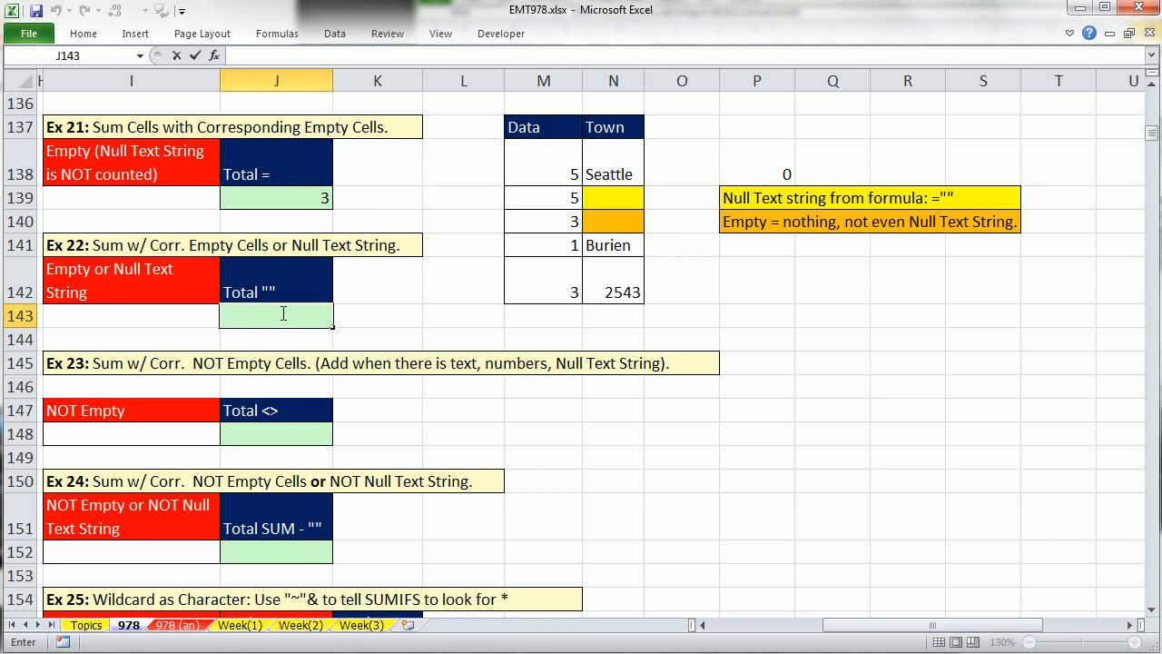
key("ctrl+v")
left_click(488, 314)
key("BackSpace")
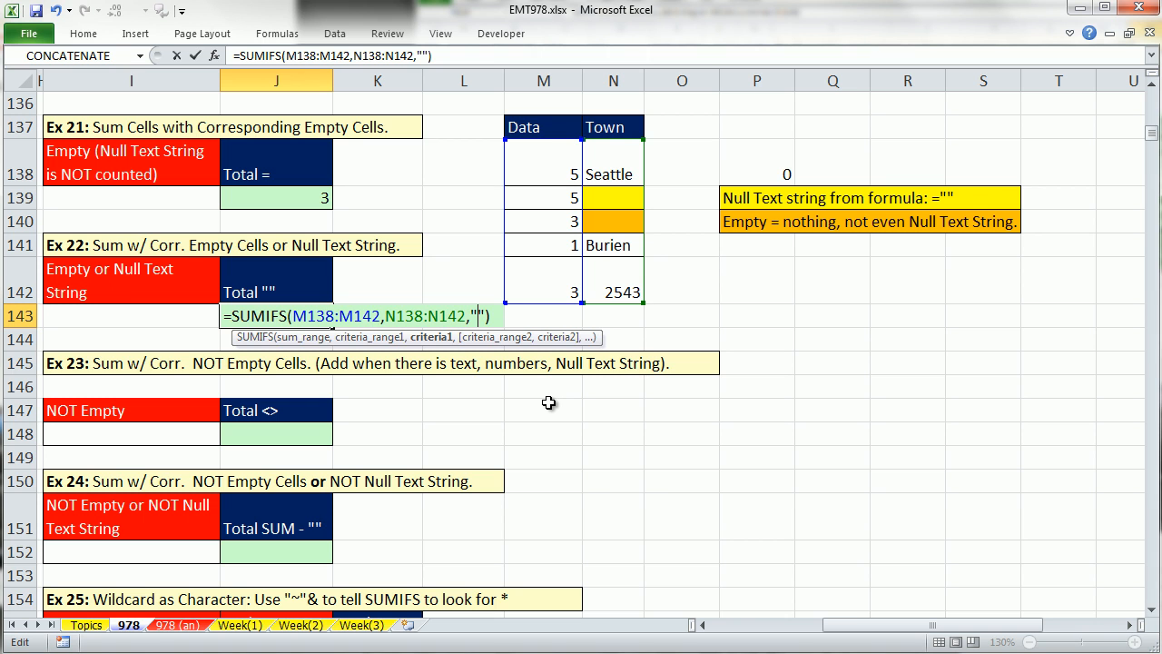
key("ctrl+Return")
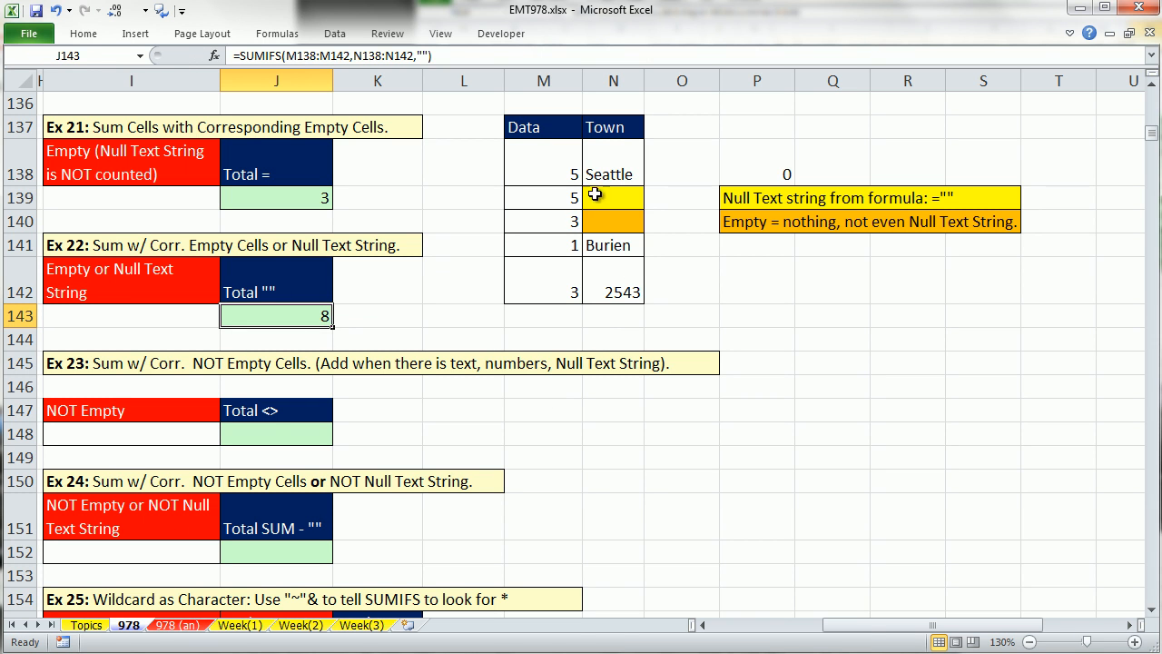
left_click_drag(567, 199, 595, 218)
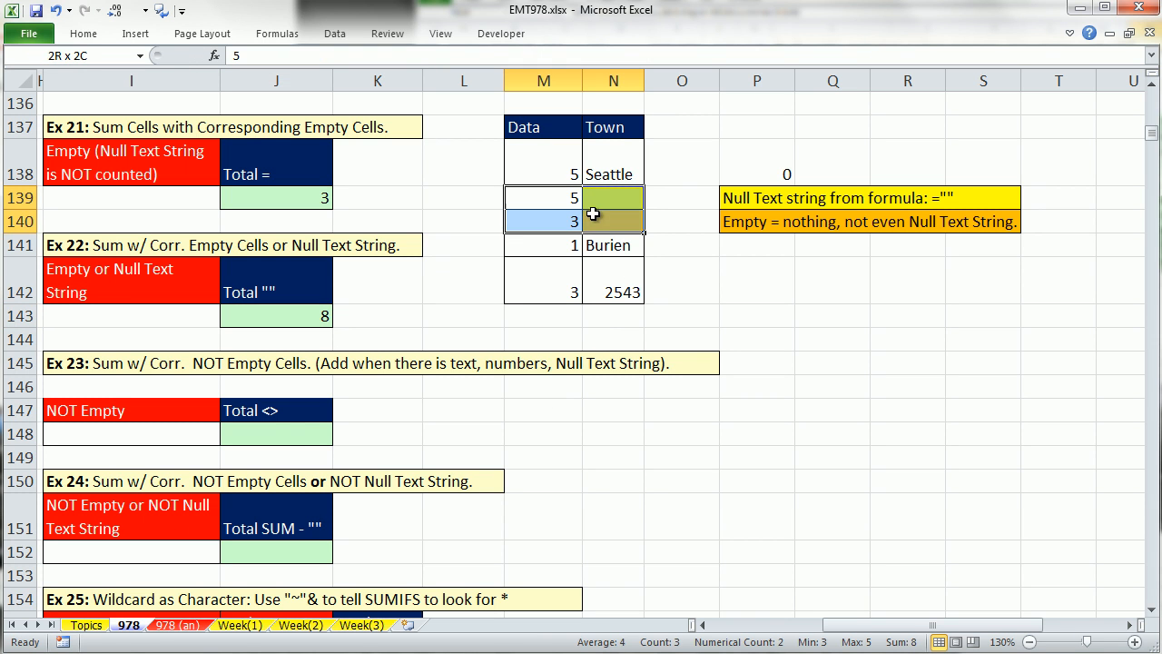
Step: Paste the copied SUMIFS formula into the Ex 23 Total cell J148 and change its criterion to "<>"
left_click(283, 433)
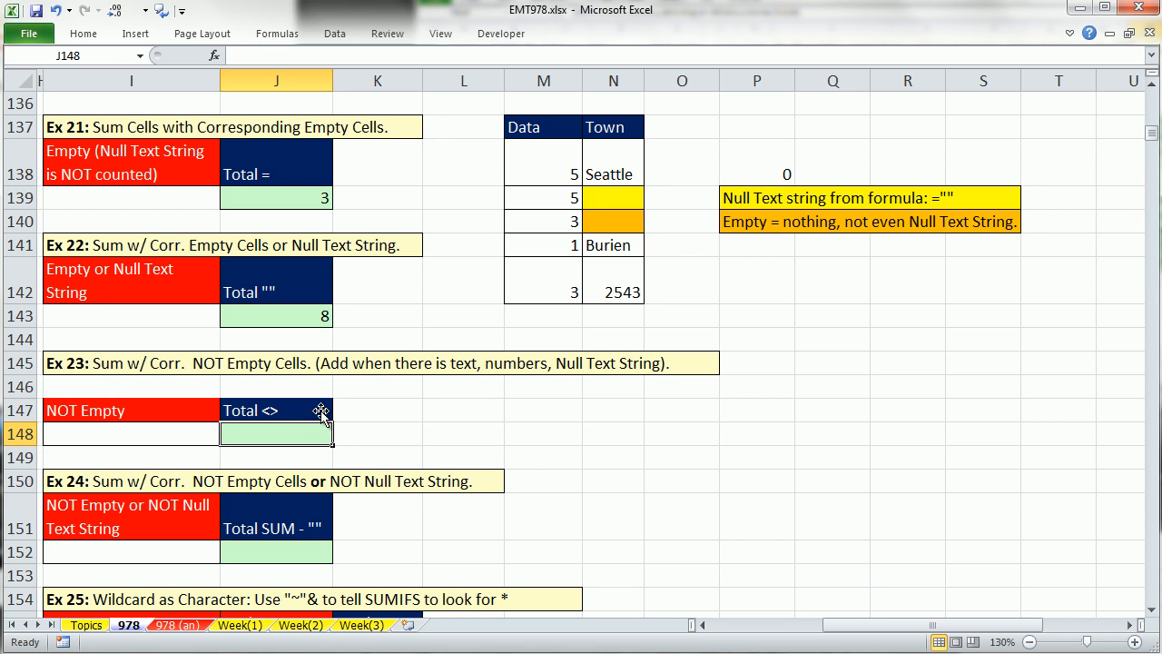
double_click(620, 193)
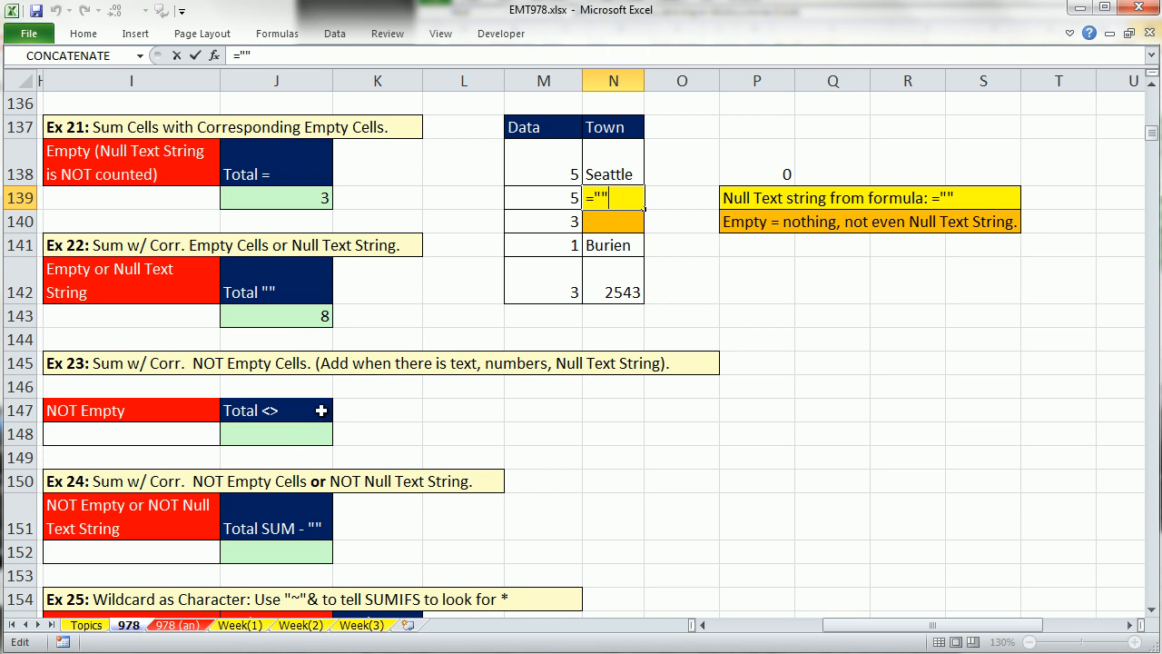
key("Escape")
double_click(255, 435)
key("ctrl+v")
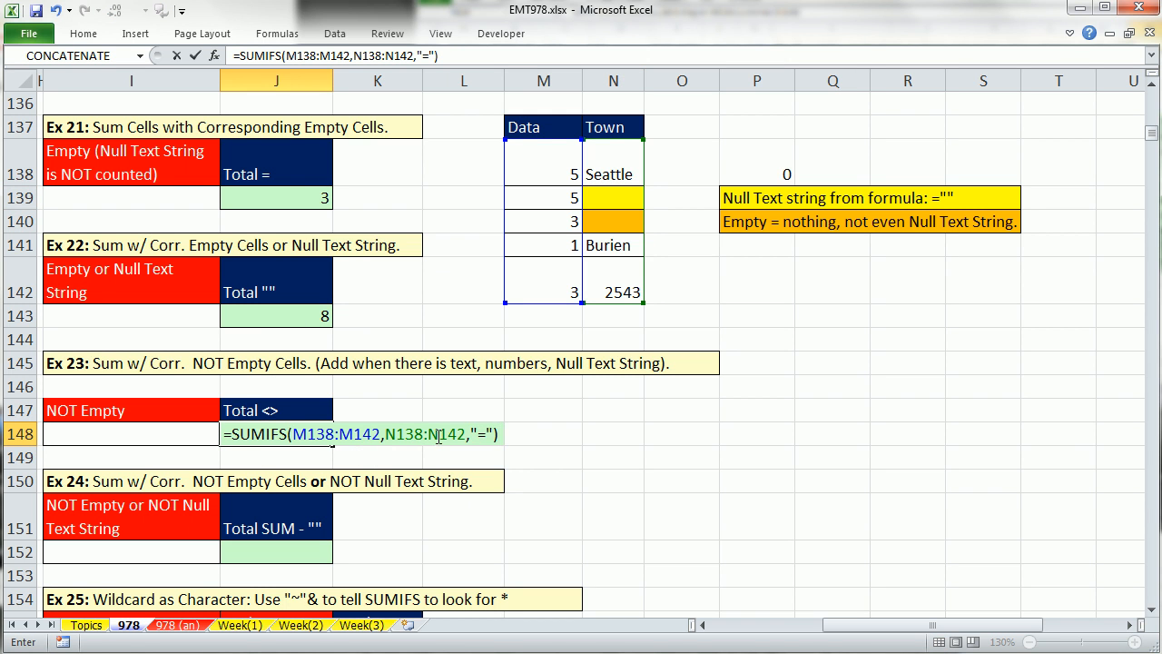
double_click(480, 434)
type("<>")
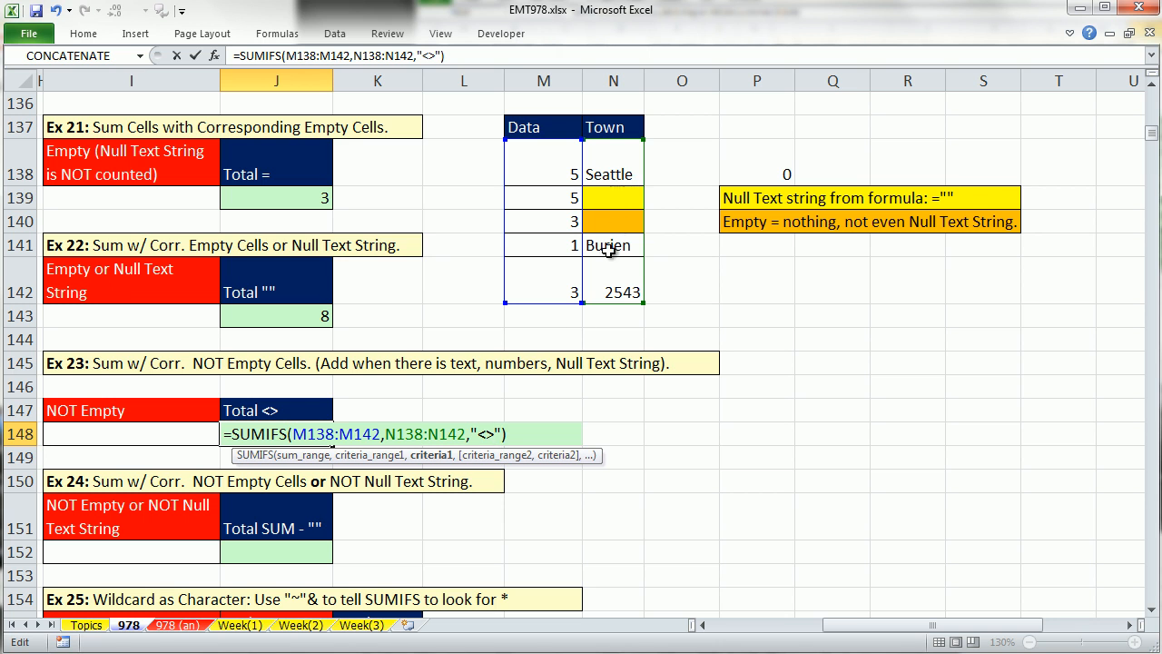
double_click(486, 434)
key("ctrl+Return")
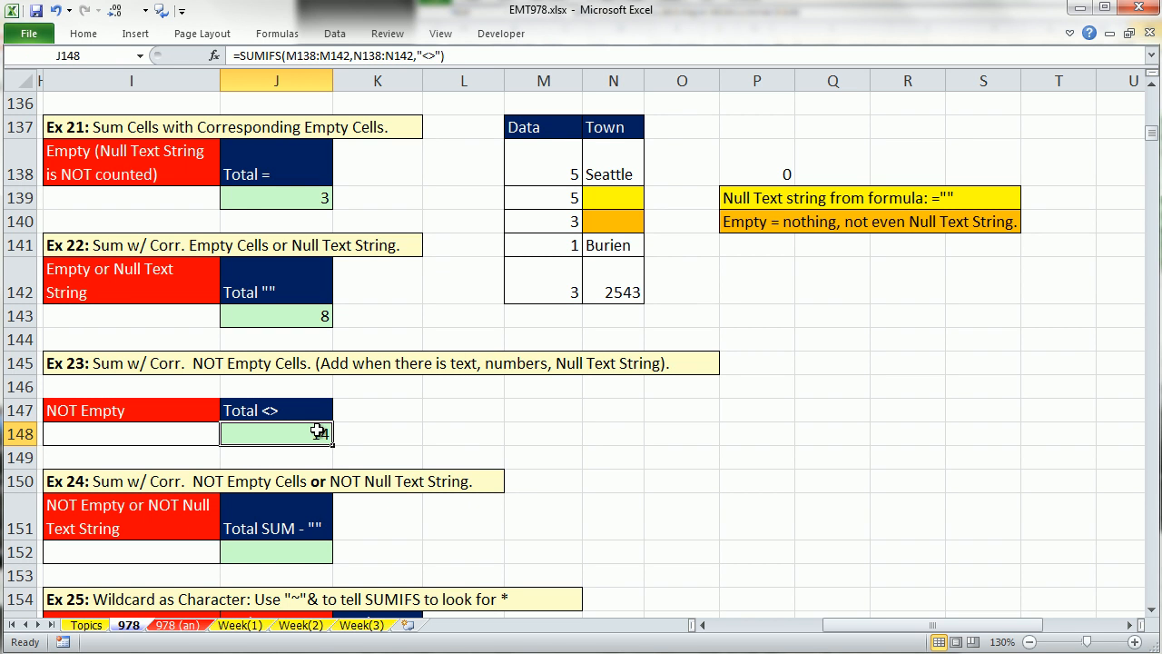
double_click(625, 223)
key("Escape")
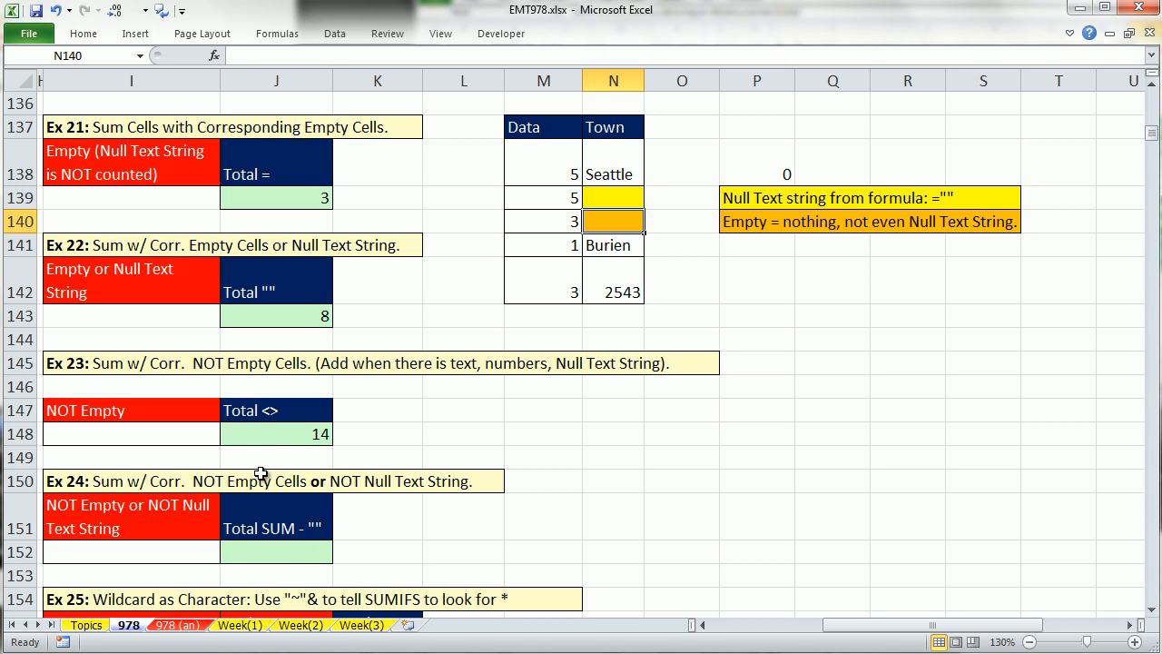
Step: Check the sum of Data cells M138 and M141:M142, and copy the SUMIFS formula text from the Ex 22 Total cell J143
left_click(558, 170)
left_click_drag(572, 248, 568, 288, "ctrl")
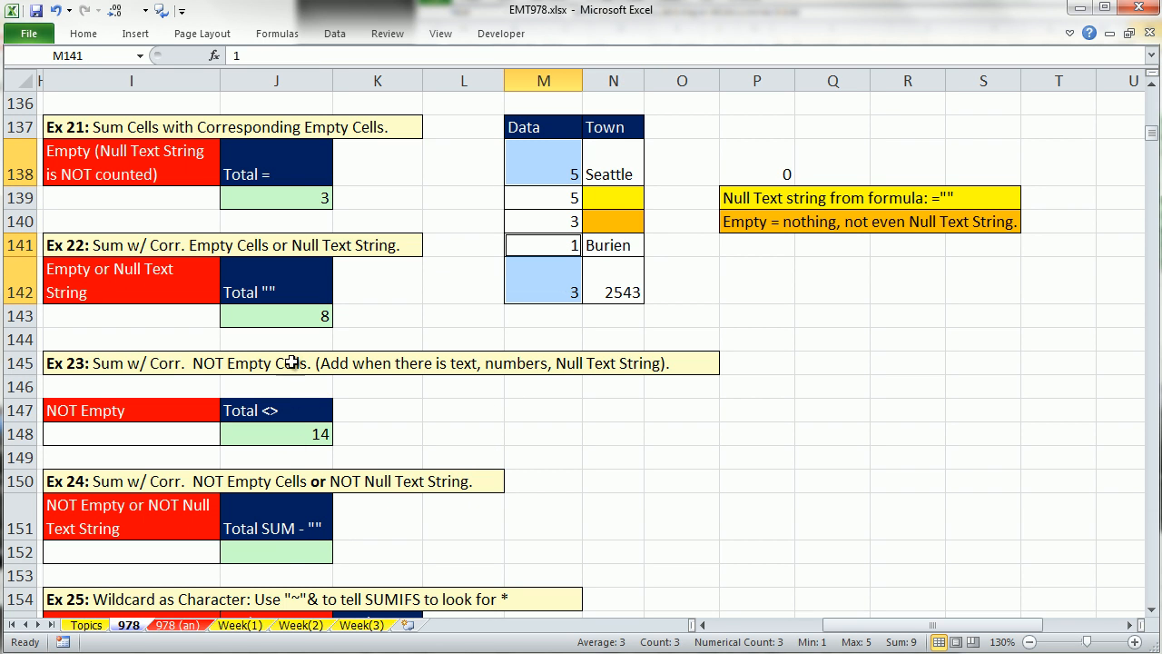
left_click(295, 310)
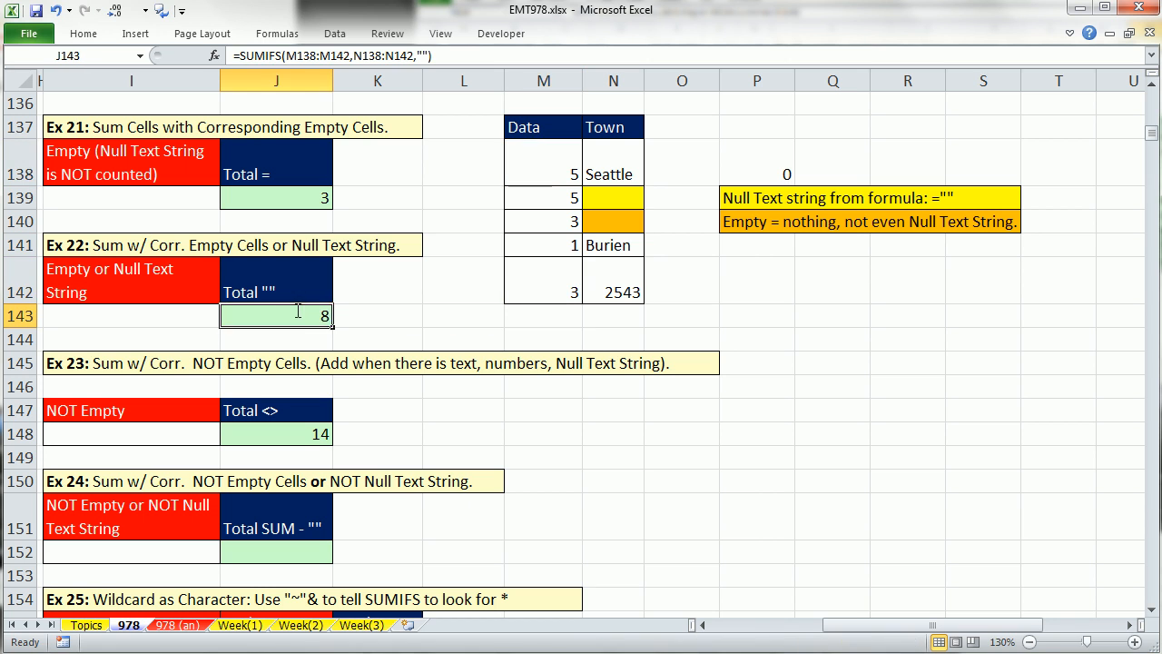
double_click(296, 310)
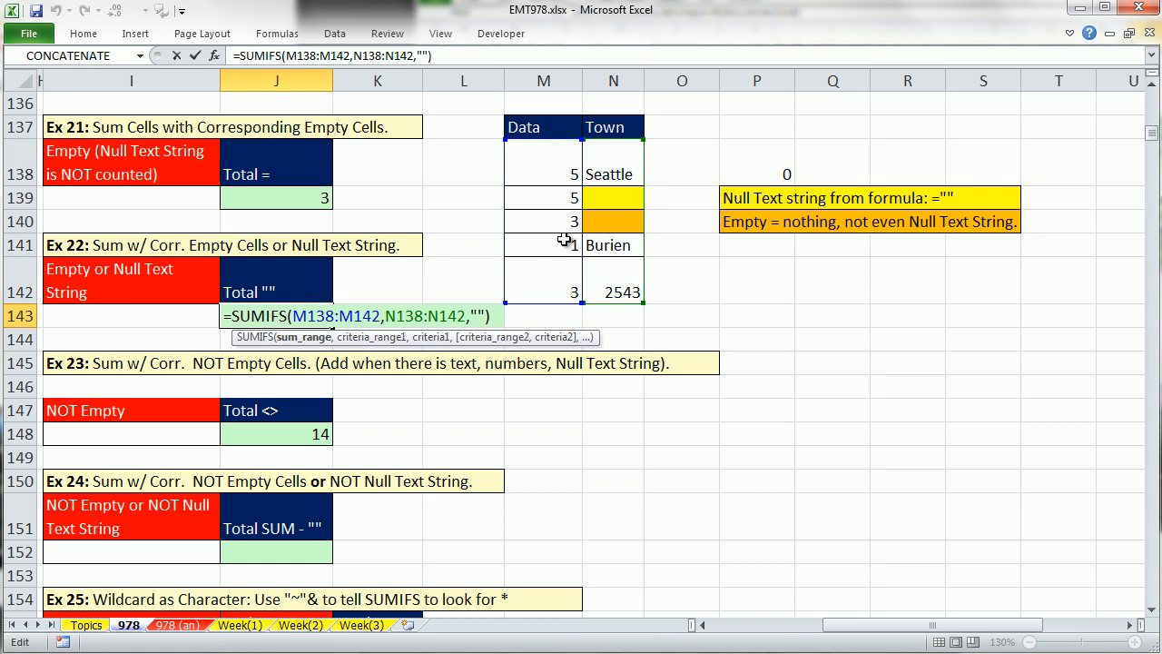
left_click_drag(494, 316, 224, 316)
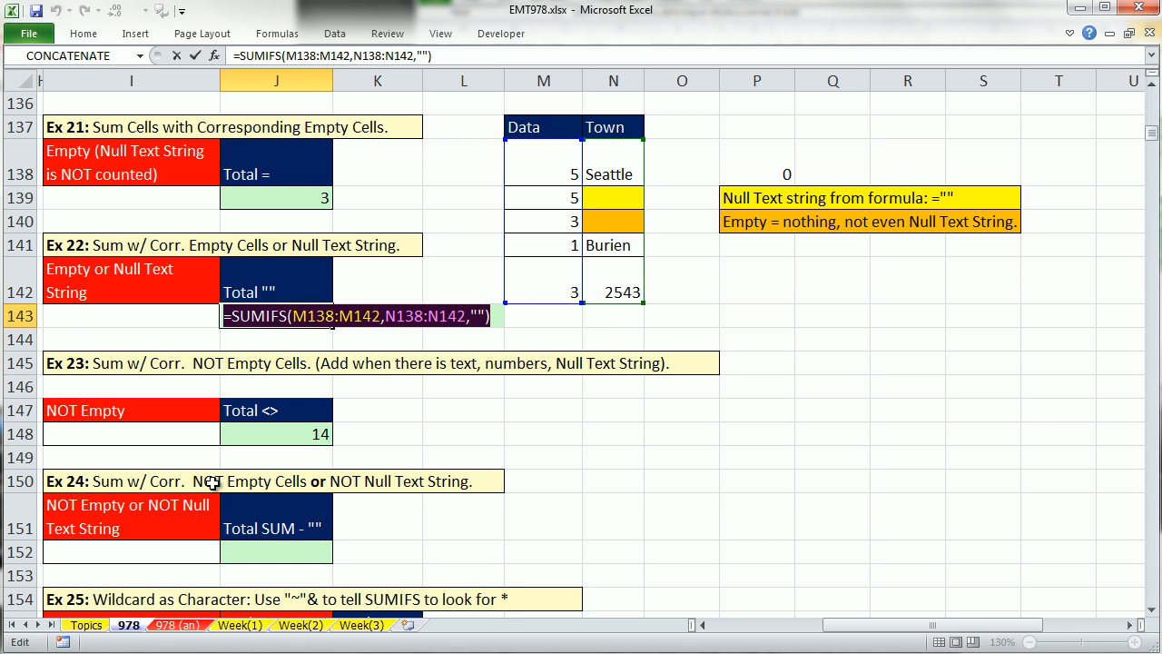
key("Return")
Step: Enter =SUM(M138:M142)-SUMIFS(M138:M142,N138:N142,"") in the Ex 24 Total cell J152, reusing the copied SUMIFS formula
left_click(278, 544)
type("=sum")
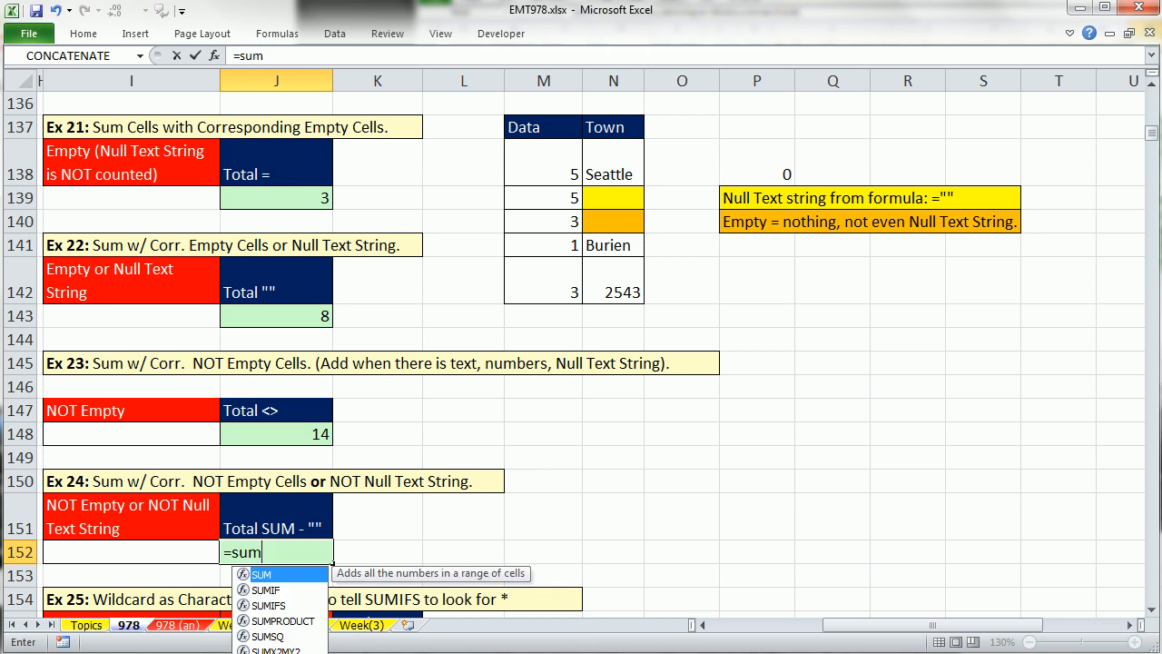
key("Tab")
left_click_drag(529, 159, 553, 267)
type(")-=SUMIFS(M138:M142,N138:N142,\"\")")
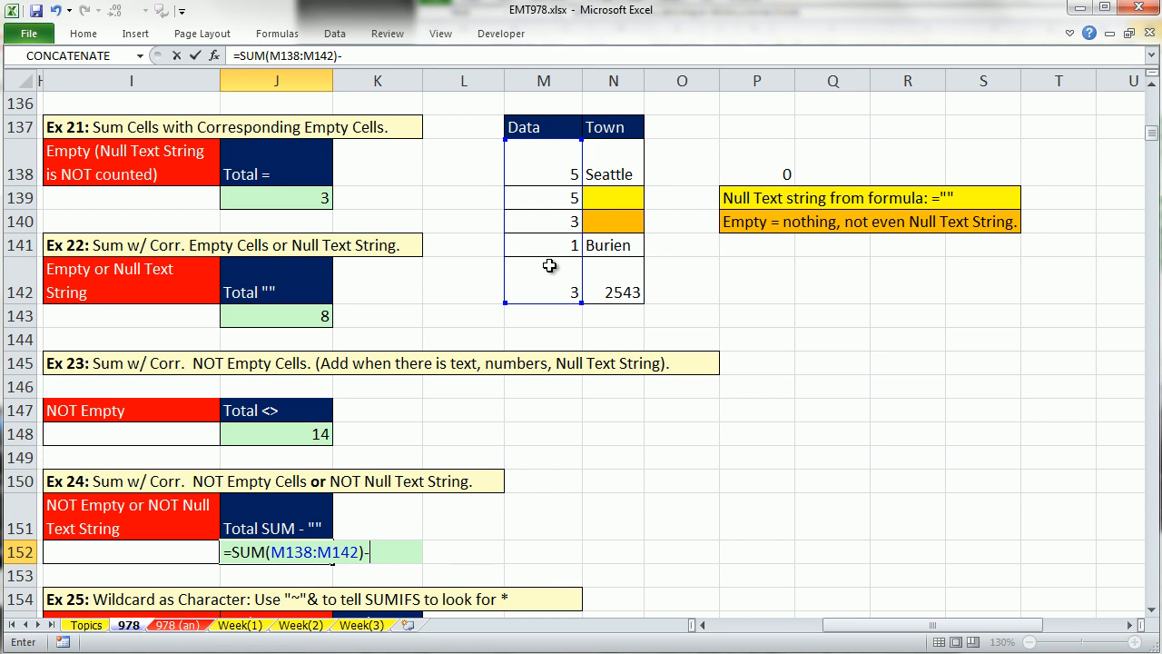
left_click(380, 551)
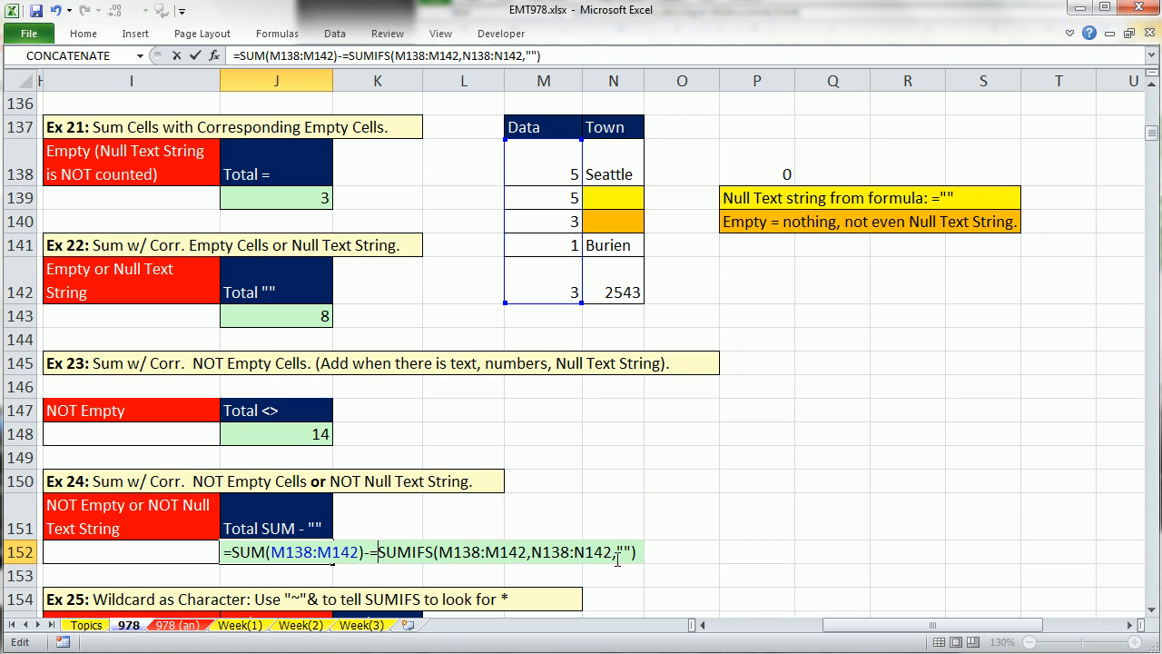
key("BackSpace")
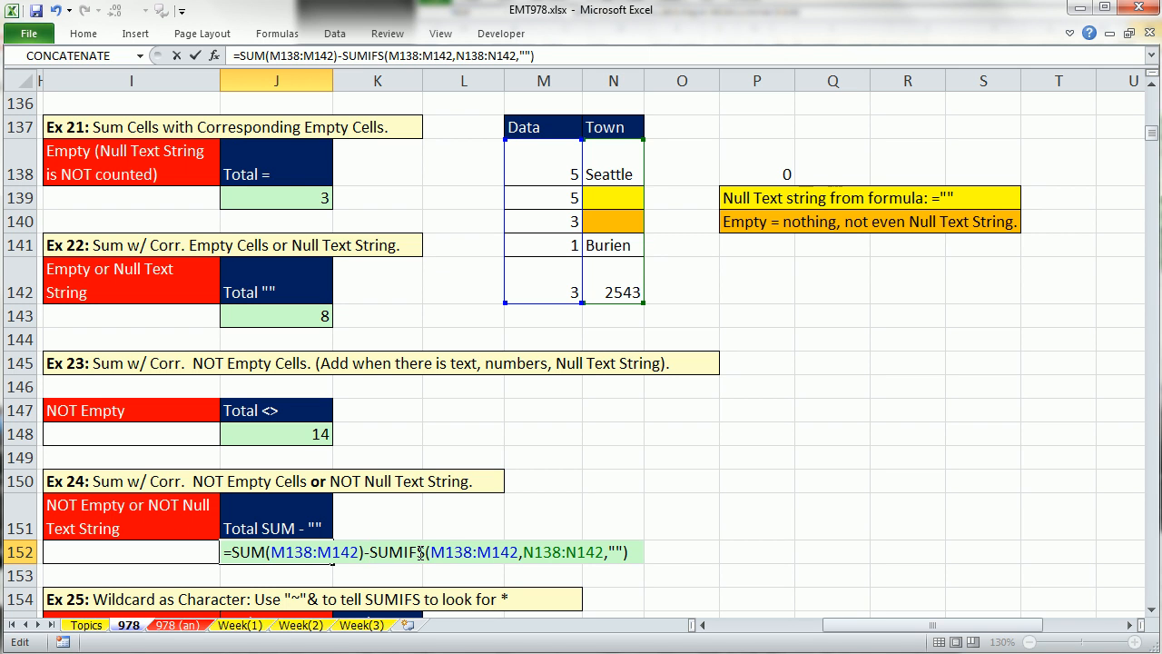
key("ctrl+Return")
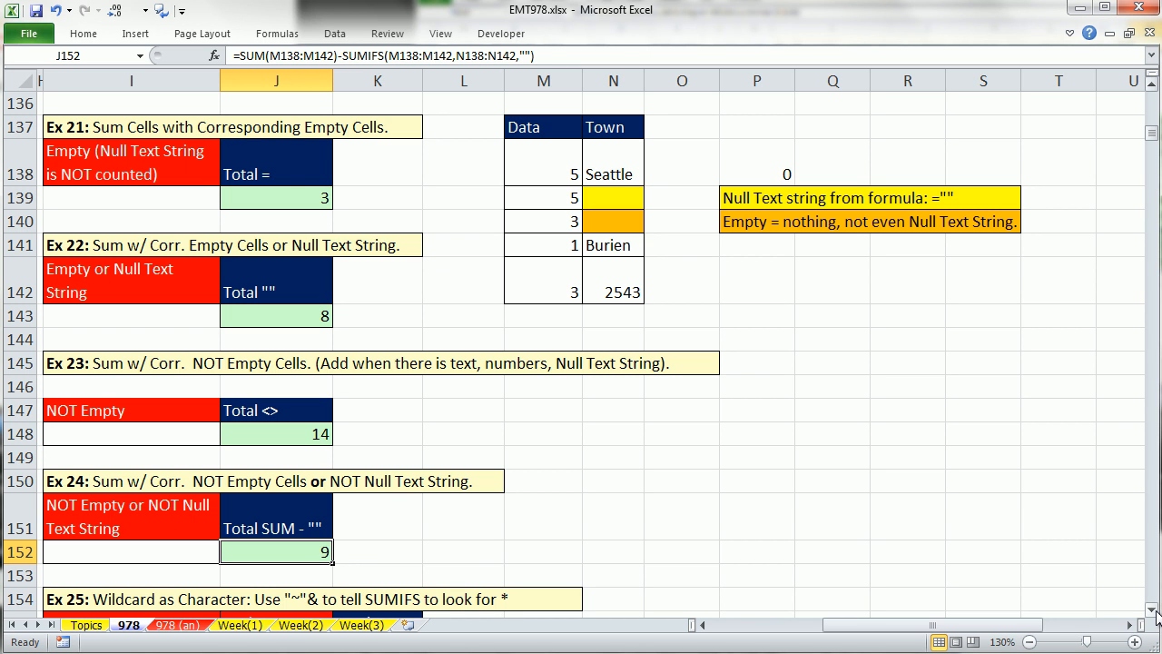
Step: Recheck Town cells N139 and N140, and examine which names in the Ex 25 table match the asterisk name in I156
double_click(625, 198)
key("Escape")
left_click(624, 214)
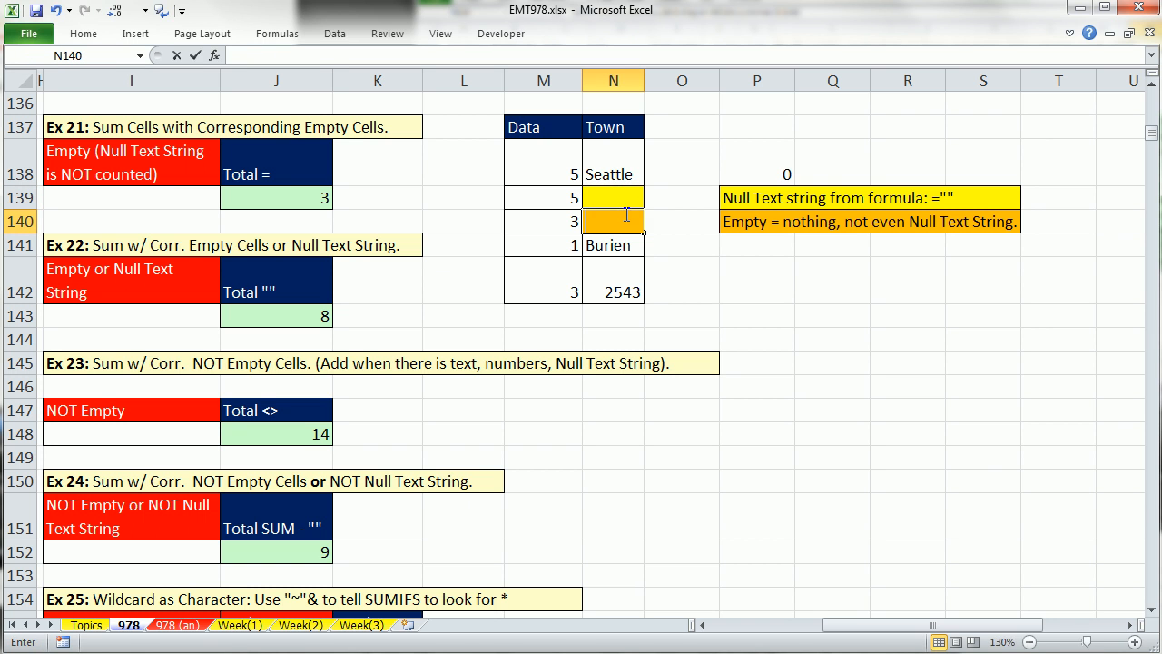
scroll(1154, 612, "down", 10)
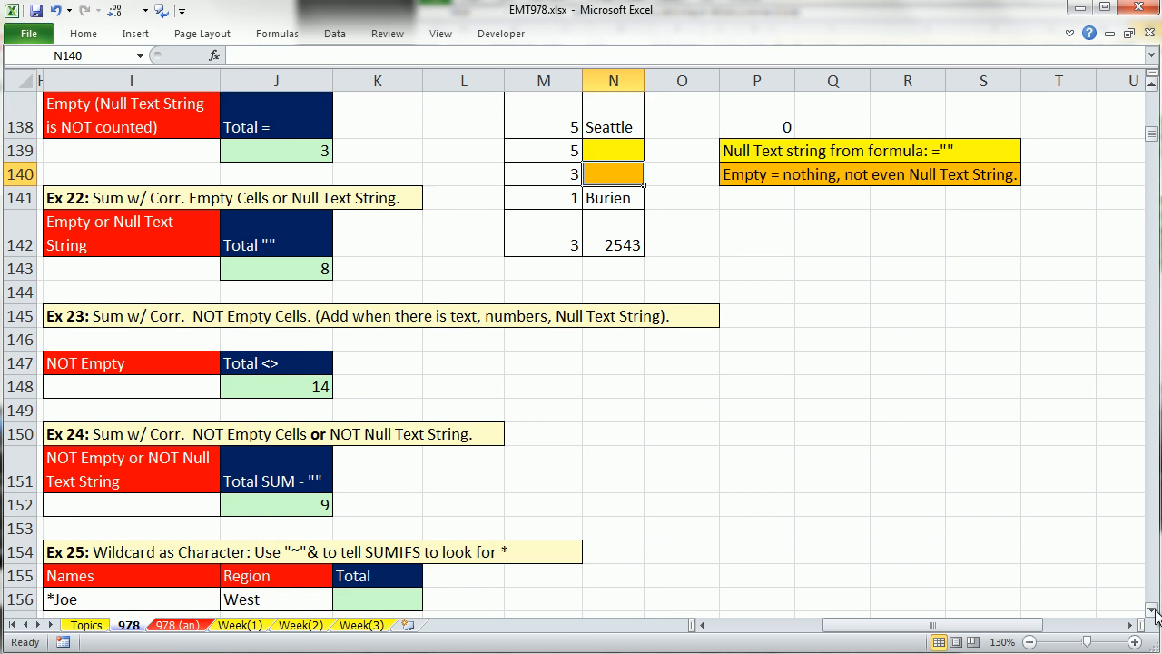
scroll(1155, 612, "down", 8)
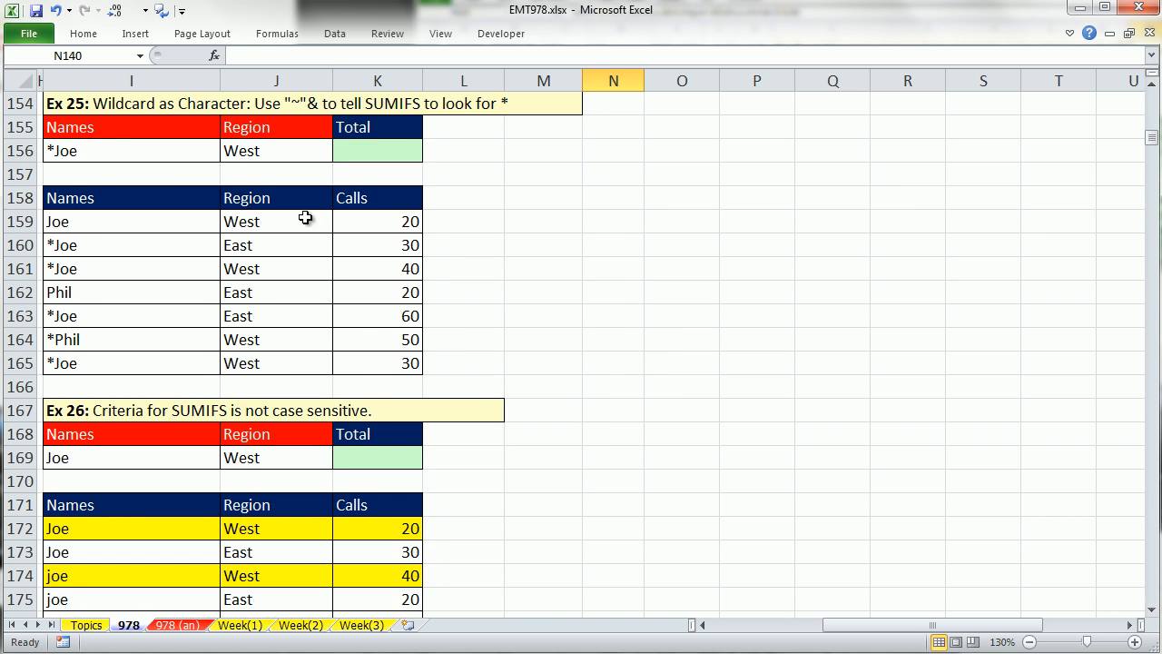
left_click(105, 153)
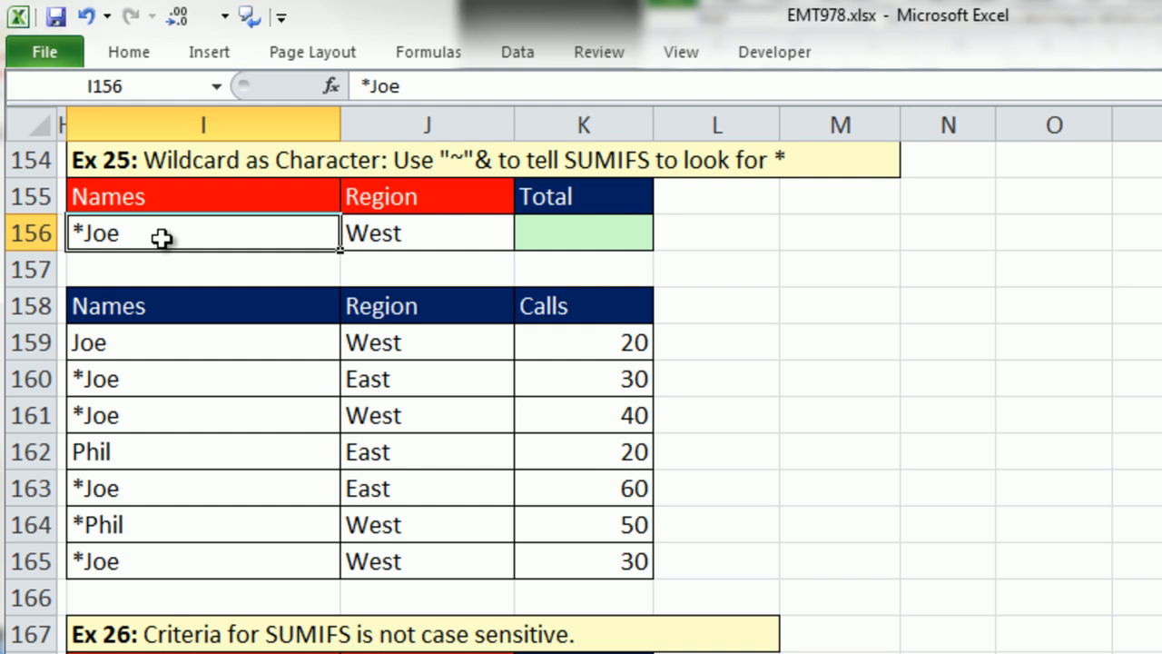
left_click(100, 380)
left_click(107, 418, "ctrl")
left_click(113, 486, "ctrl")
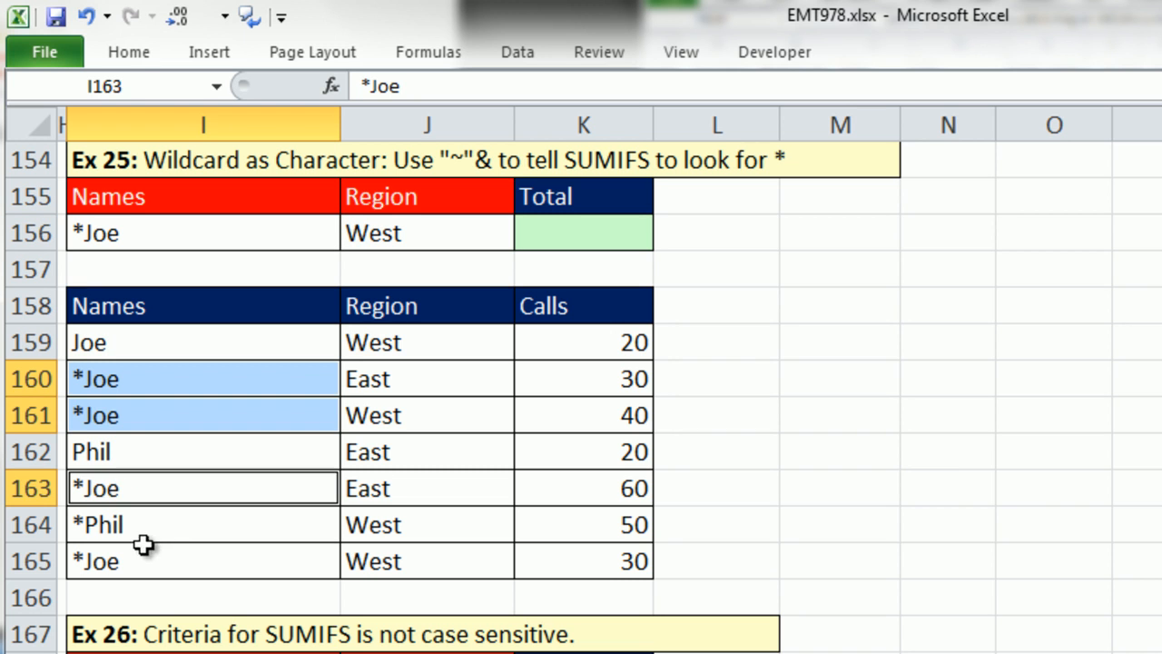
left_click(145, 563, "ctrl")
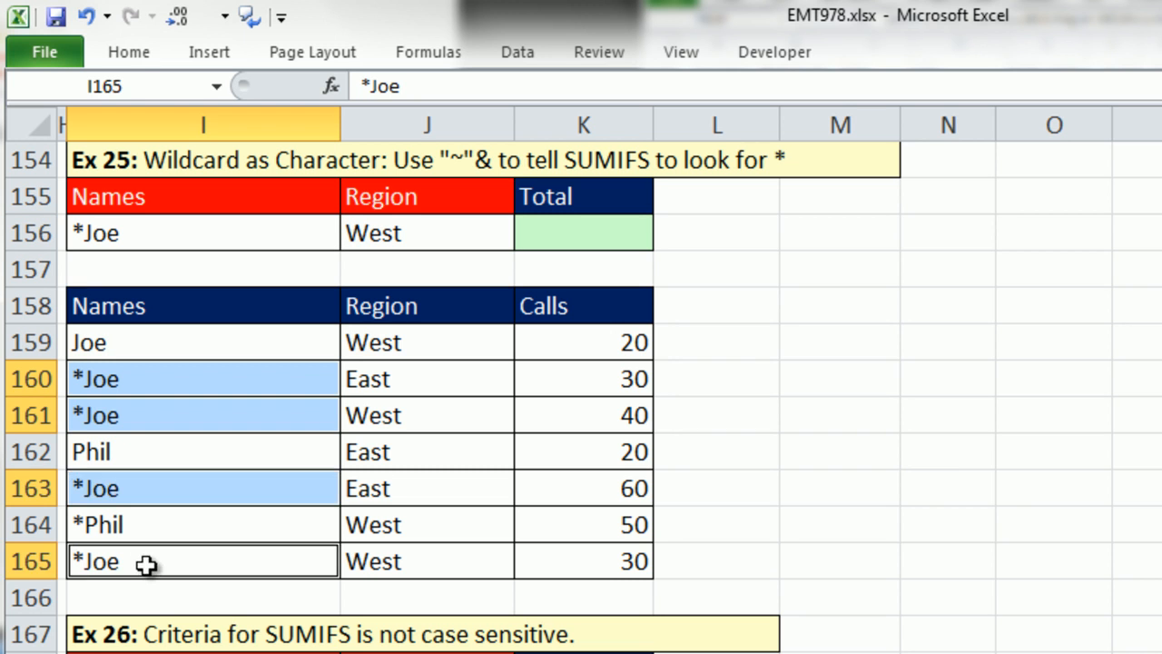
left_click(127, 344)
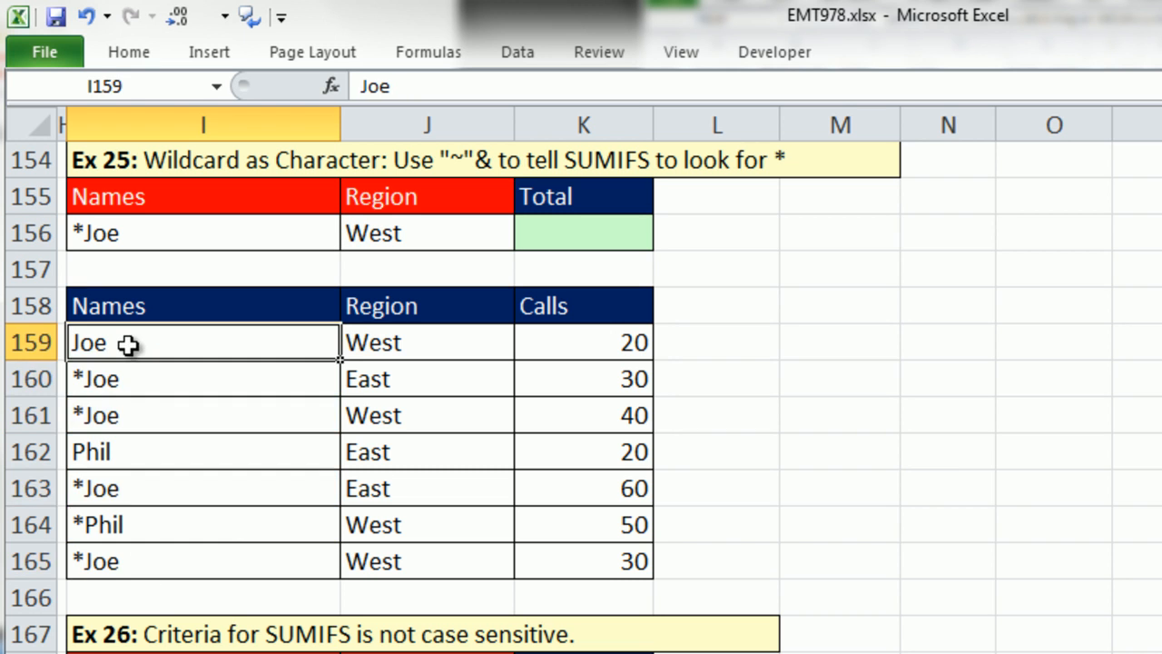
Step: Start a SUMIFS formula in the Ex 25 Total cell K156 with sum range K159:K165, Names range I159:I165 and criterion I156
left_click(588, 234)
scroll(1017, 345, "up", 1)
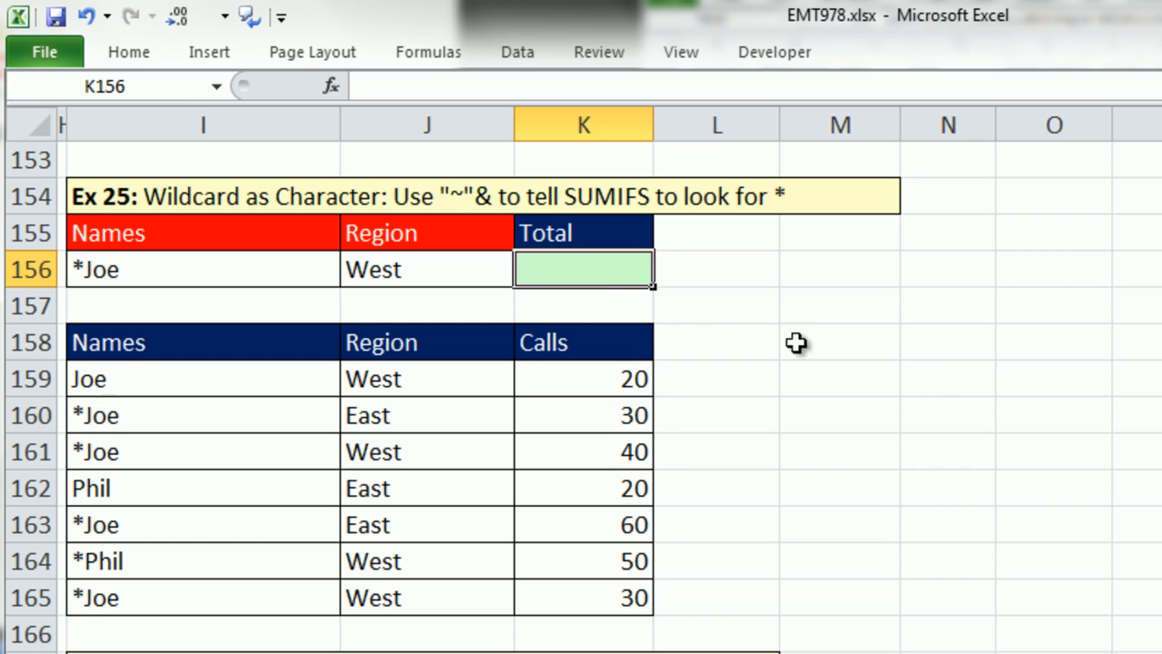
type("=")
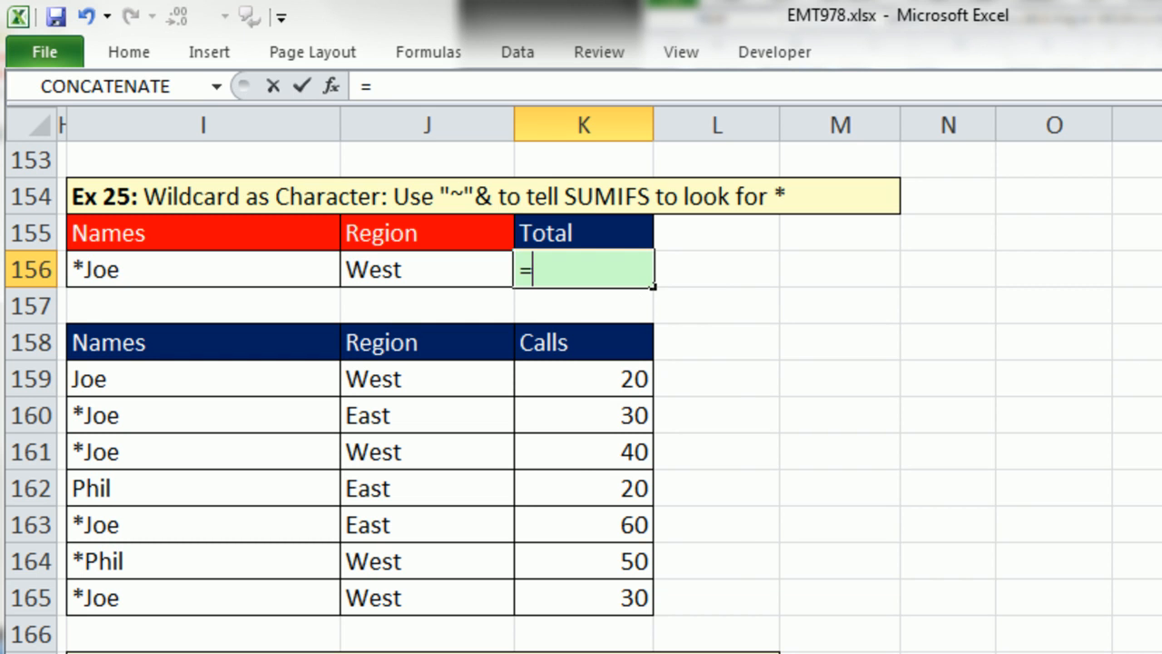
type("sumifs")
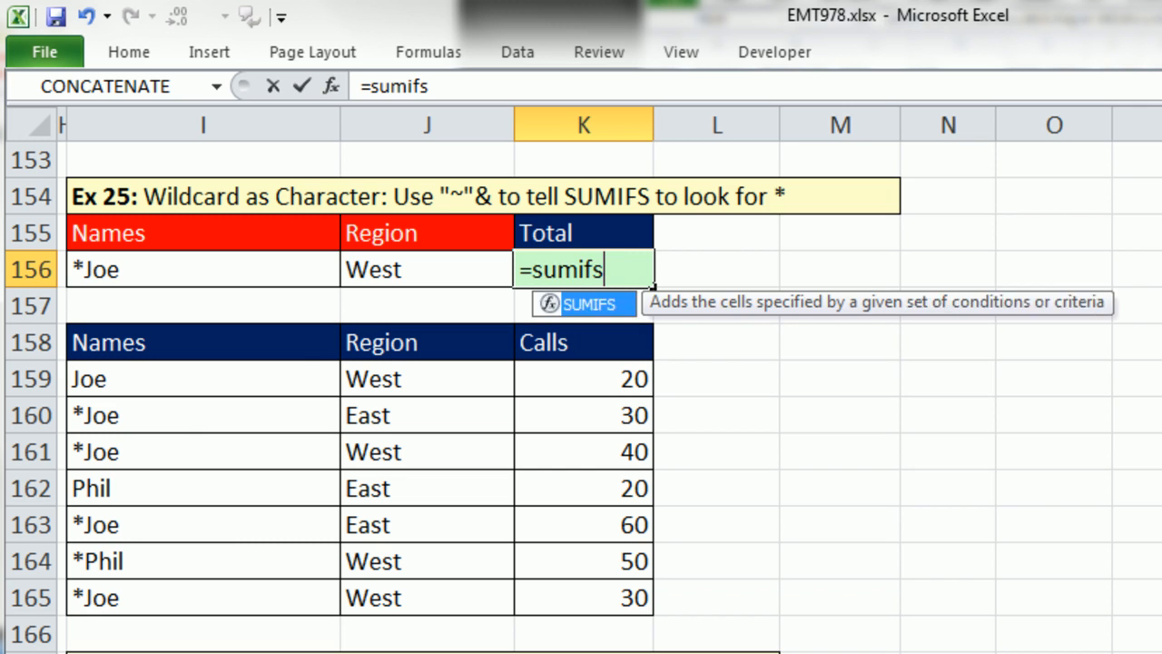
key("Tab")
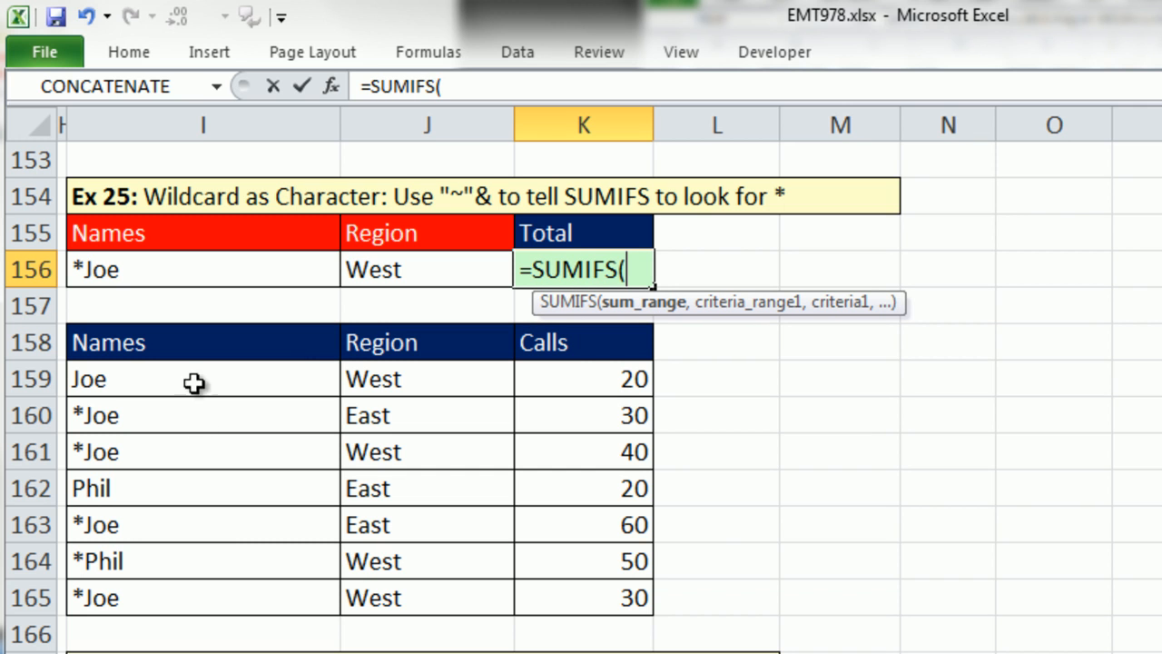
left_click_drag(586, 372, 598, 599)
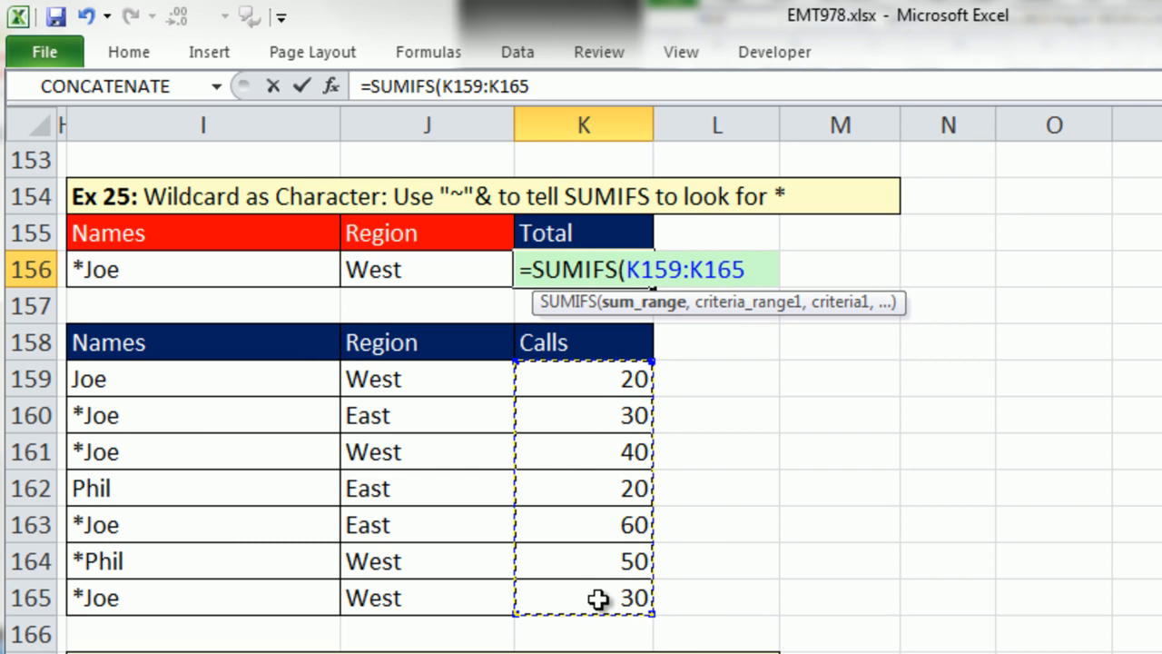
type(",")
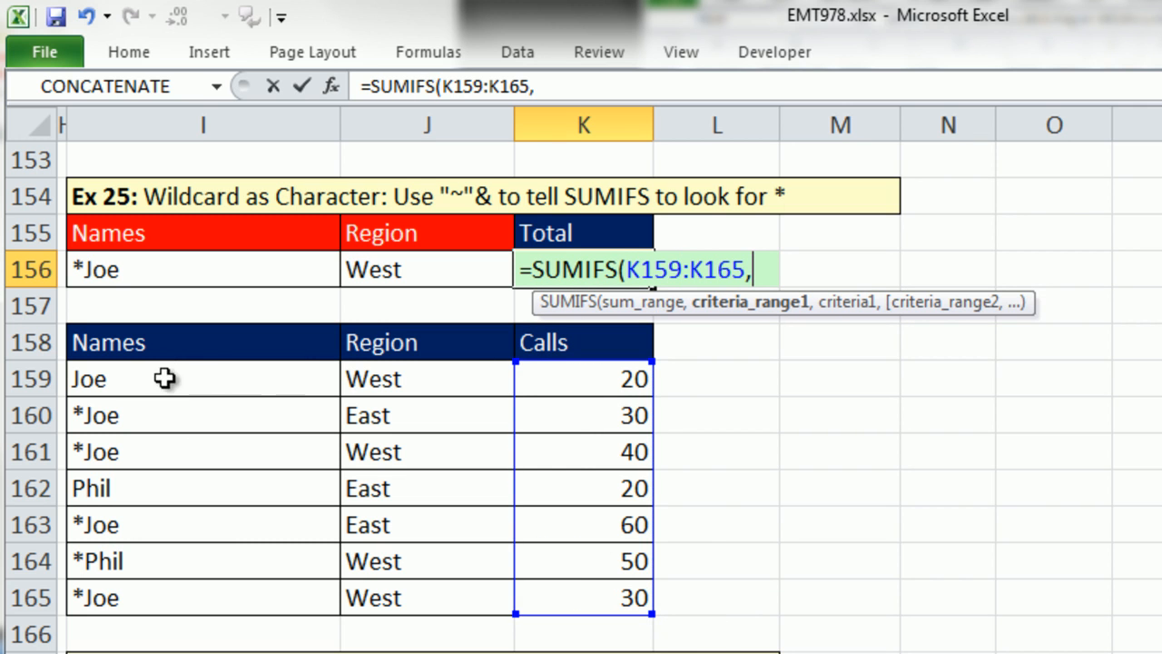
left_click_drag(165, 379, 179, 598)
type(",")
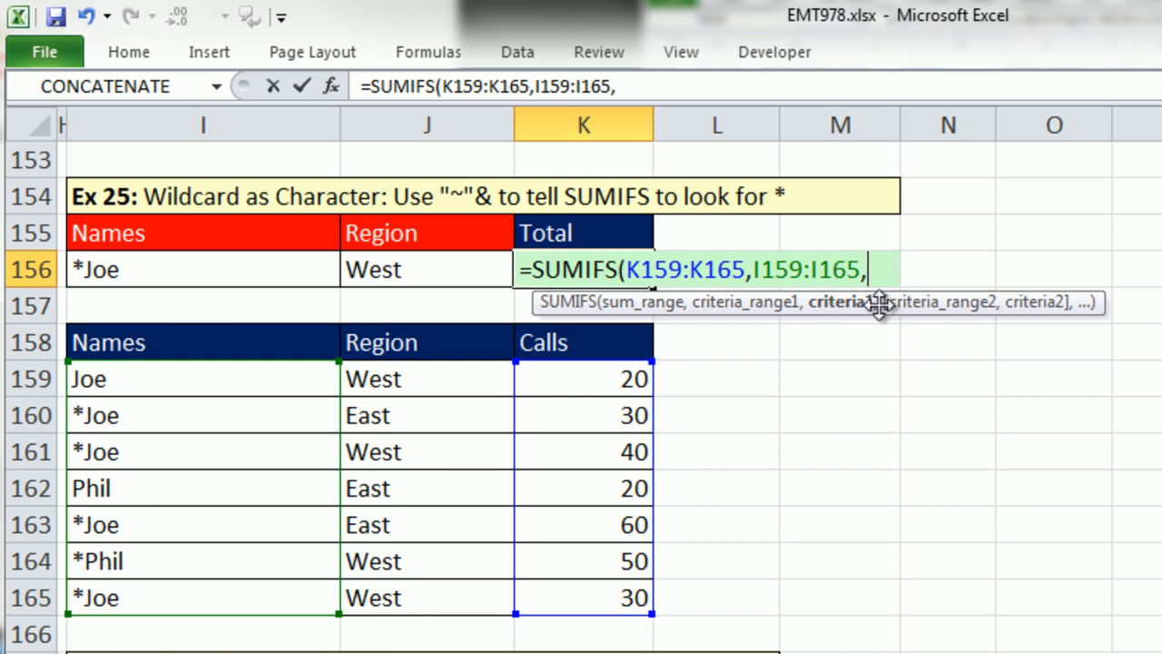
left_click(183, 273)
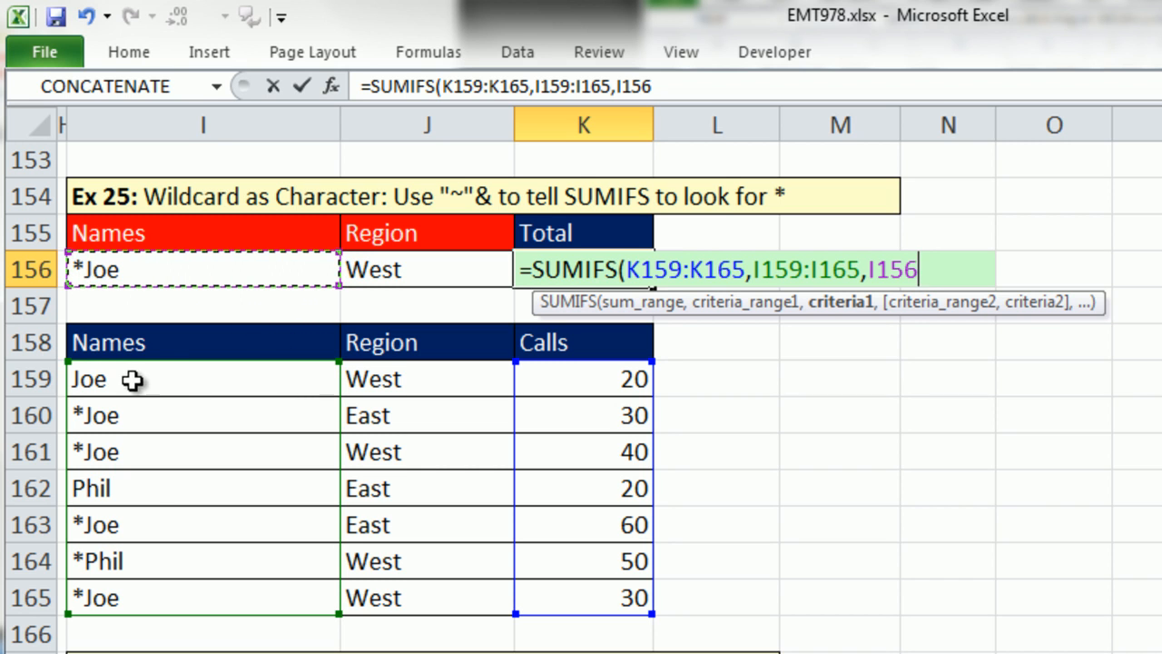
Step: Add the Region range J159:J165 with criterion J156 to the K156 SUMIFS formula and enter it
type(",")
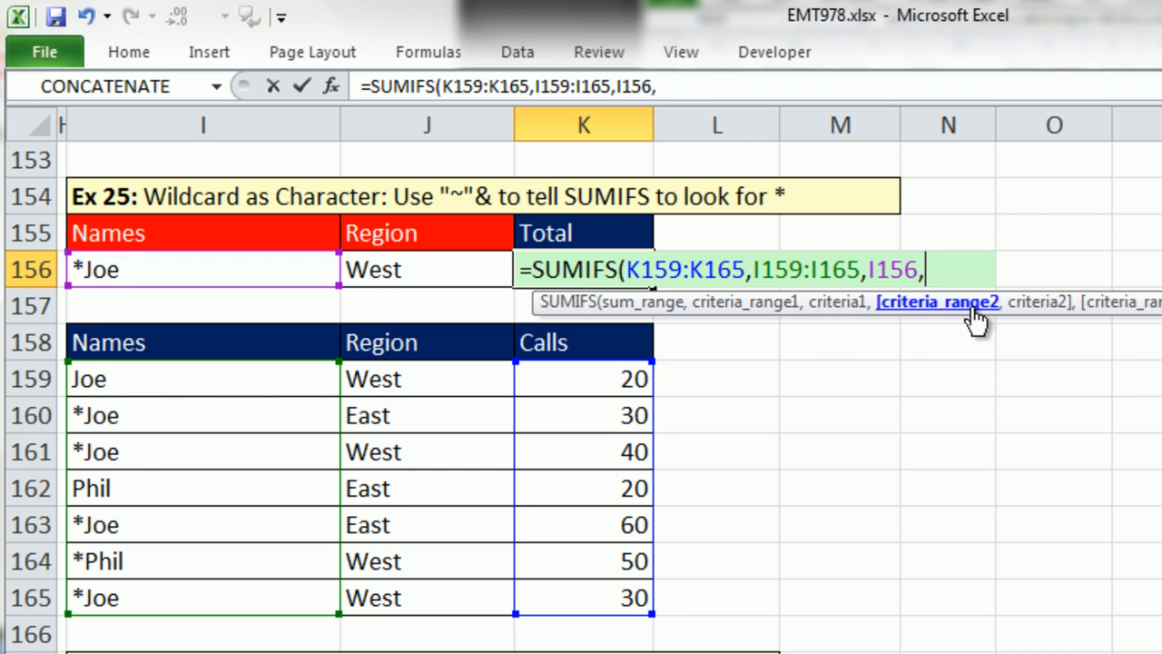
left_click_drag(409, 377, 406, 598)
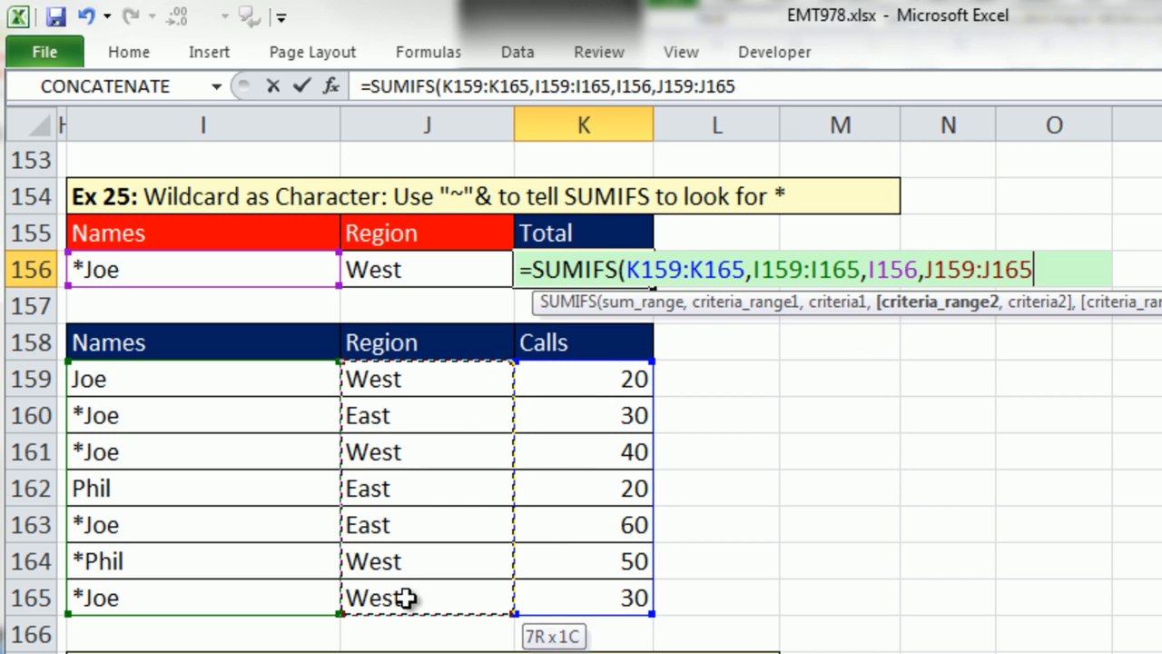
type(",")
left_click(401, 258)
type(")")
key("ctrl+Return")
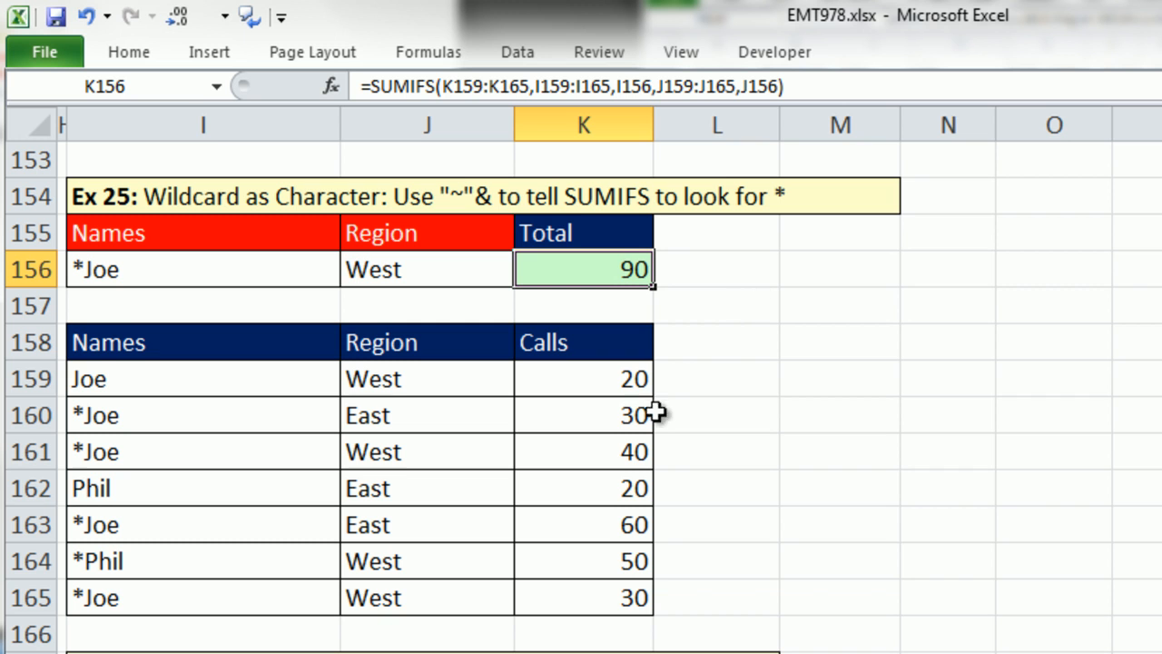
Step: Examine the West rows 159 and 161, and check the sum of Calls cells K159, K161 and K165 against the Ex 25 total
left_click_drag(113, 380, 588, 389)
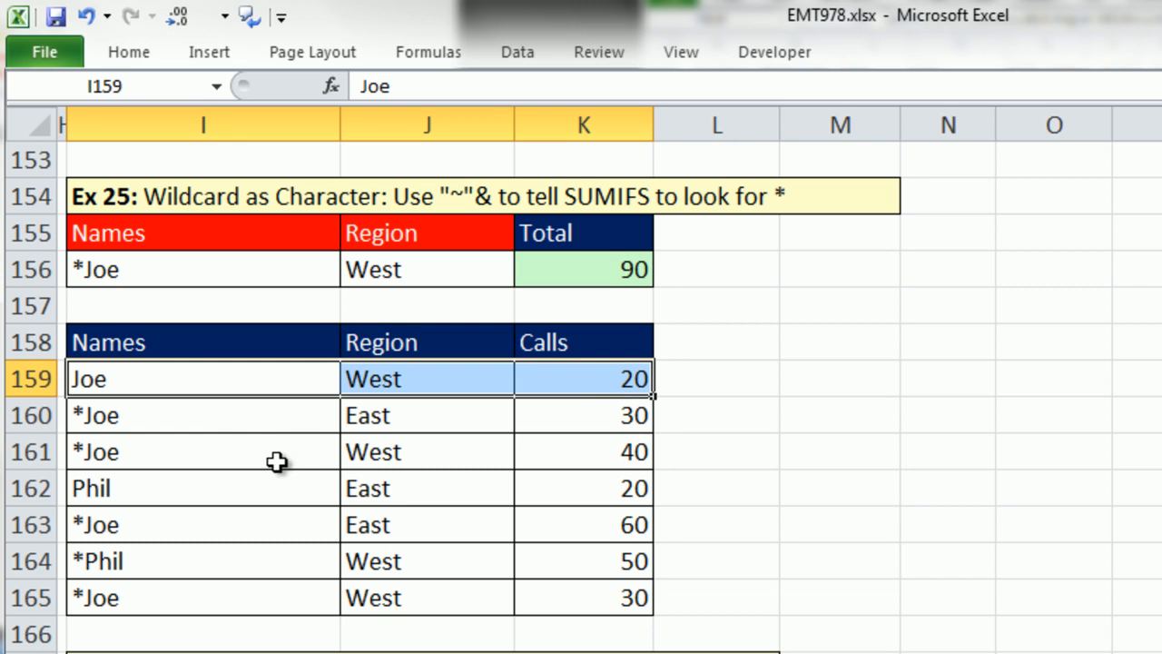
left_click_drag(295, 452, 578, 454)
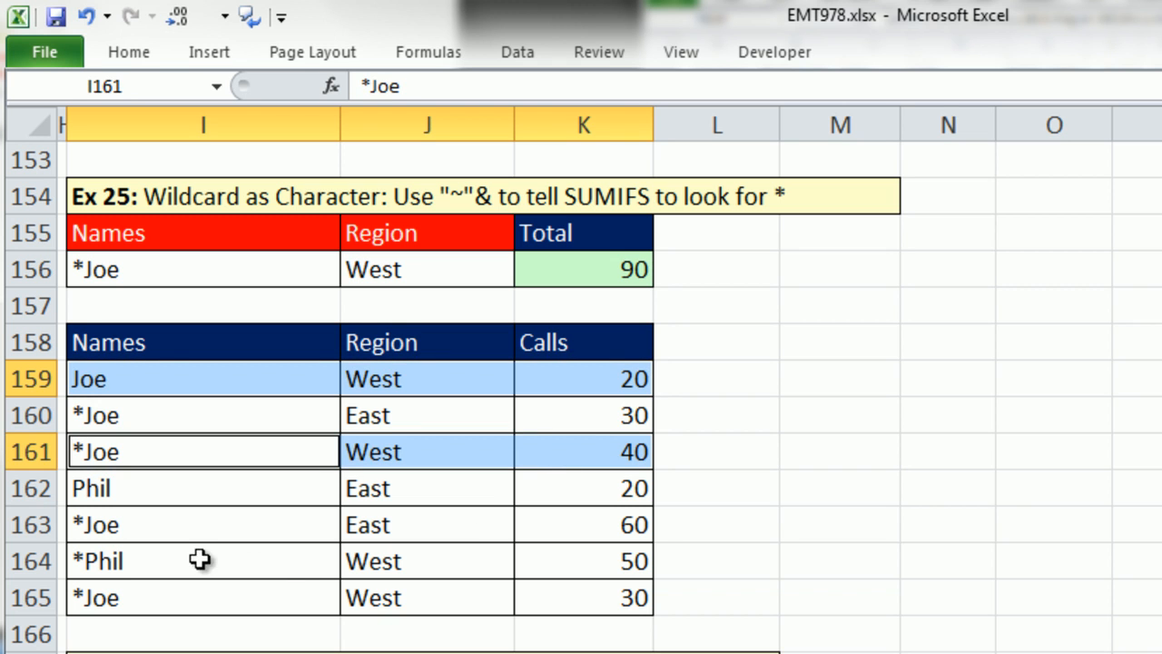
left_click(603, 371)
left_click(592, 455, "ctrl")
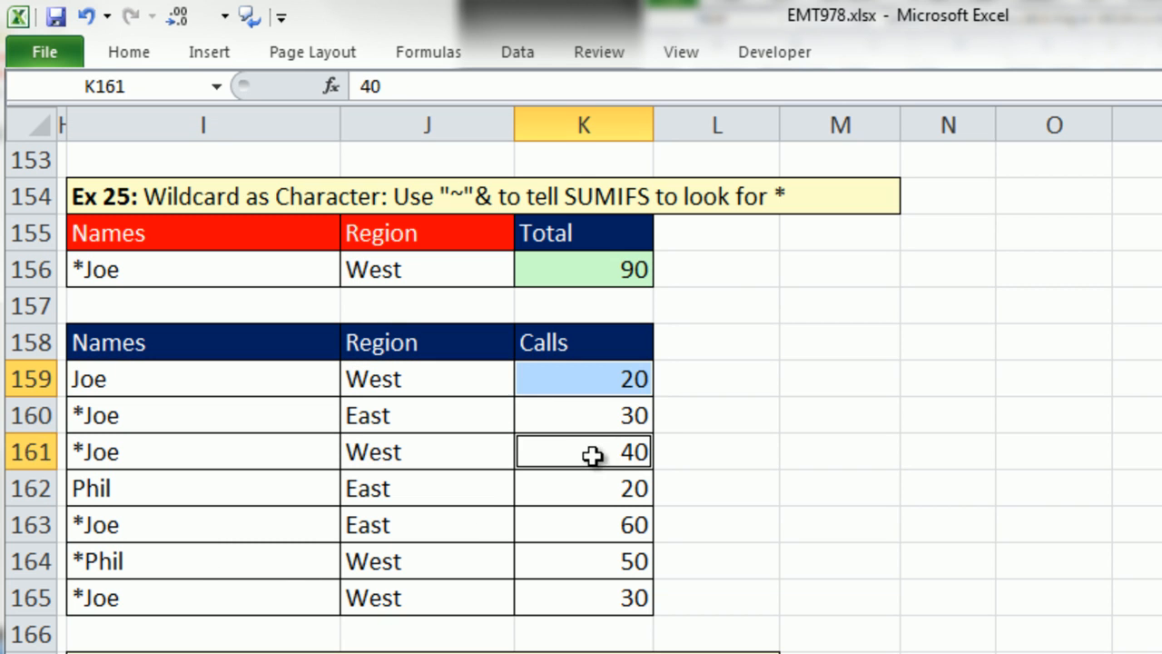
left_click_drag(582, 568, 597, 595)
left_click(597, 596)
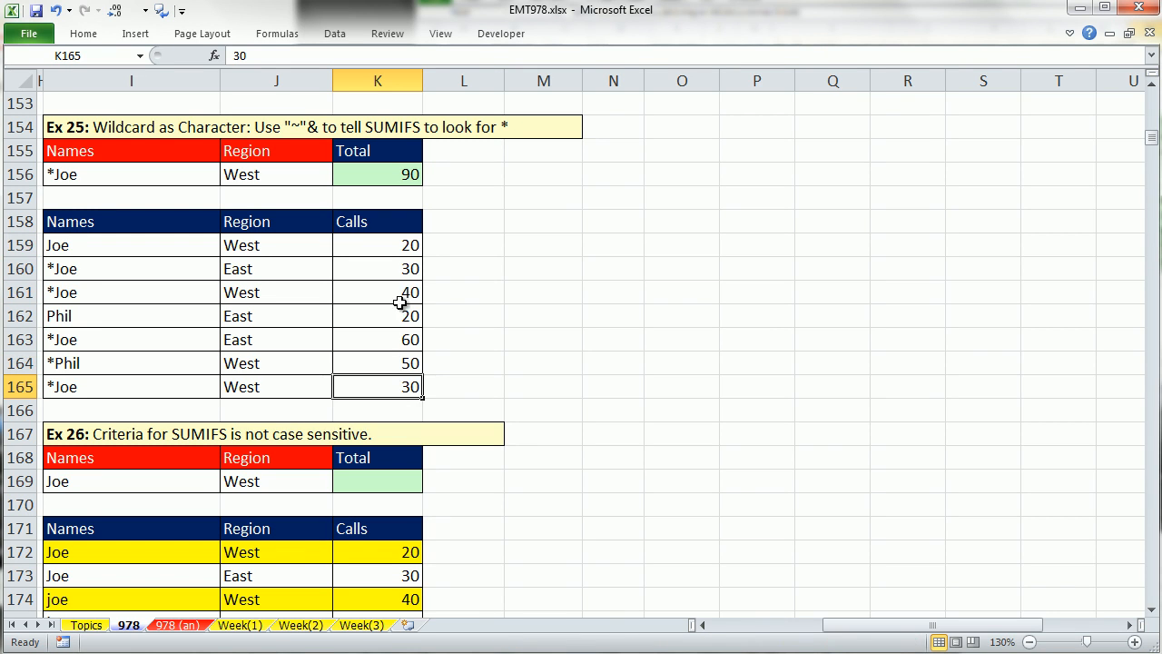
left_click(401, 294, "ctrl")
left_click(400, 247, "ctrl")
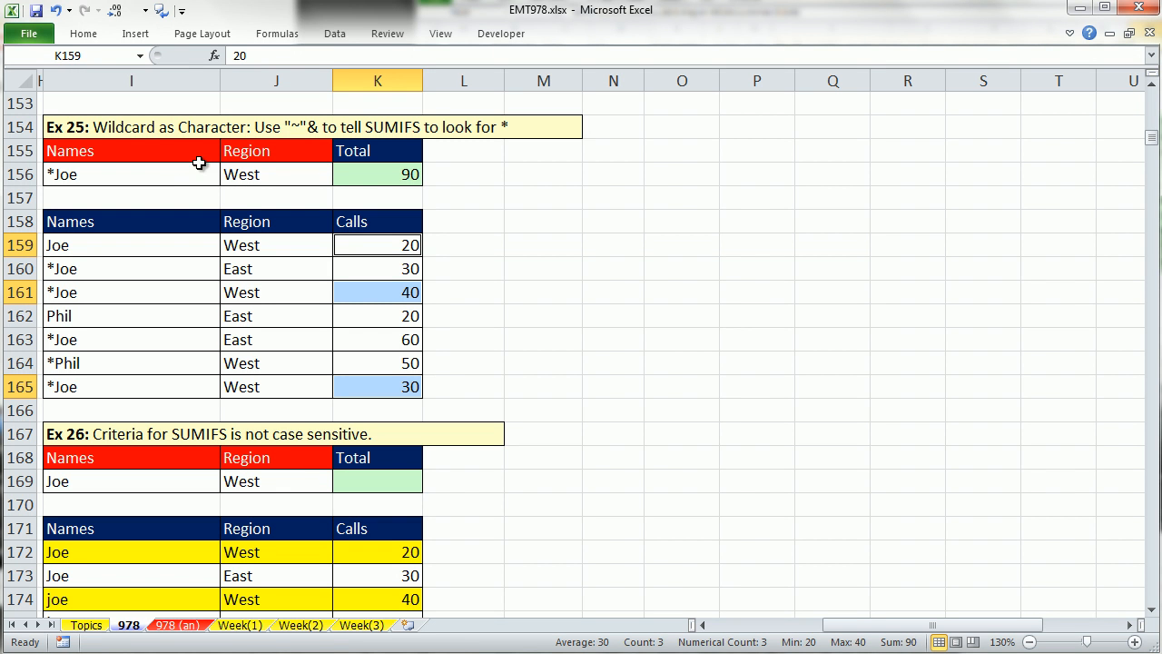
Step: Change the Names criterion in the K156 SUMIFS formula to "~"&I156
double_click(368, 175)
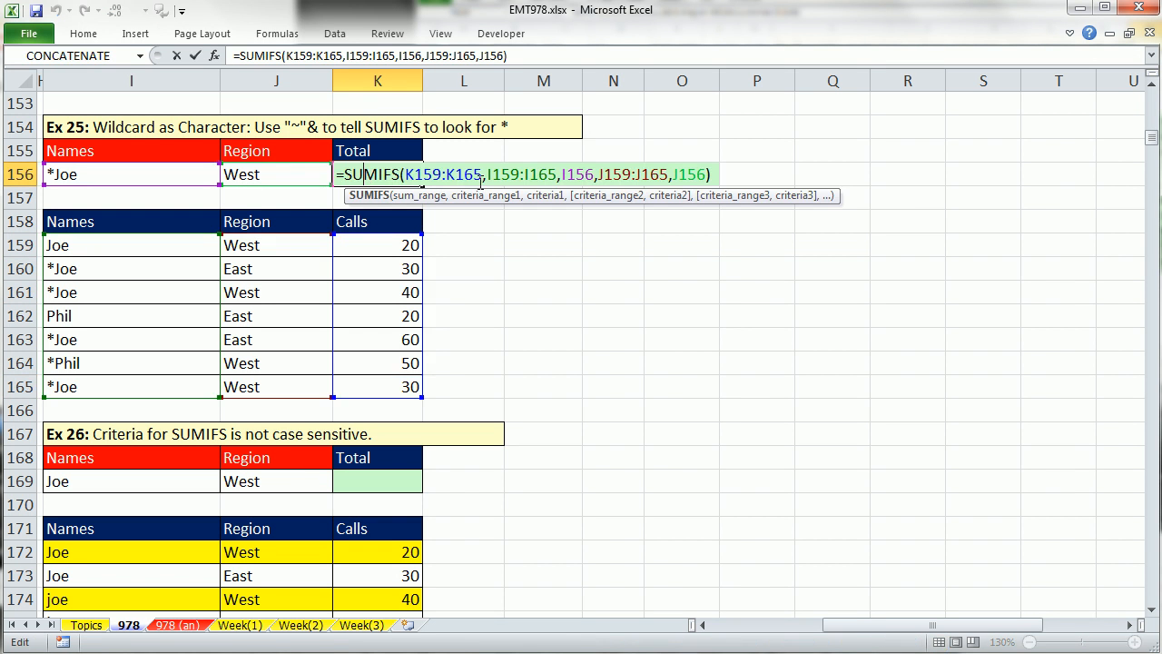
left_click(576, 175)
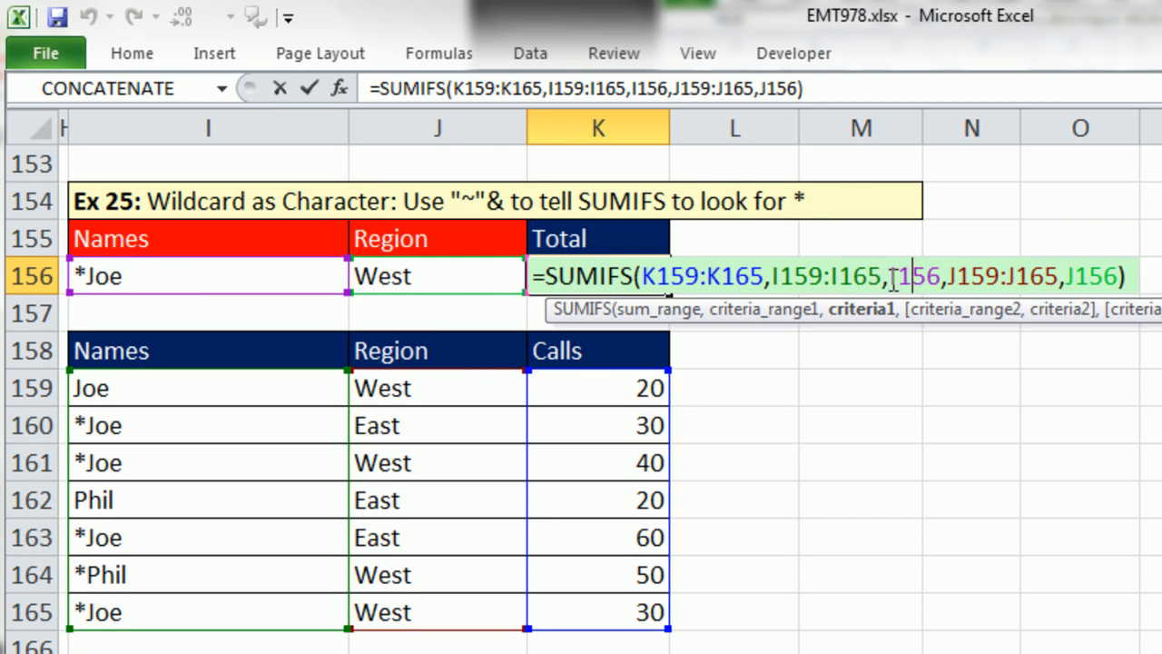
type("\"")
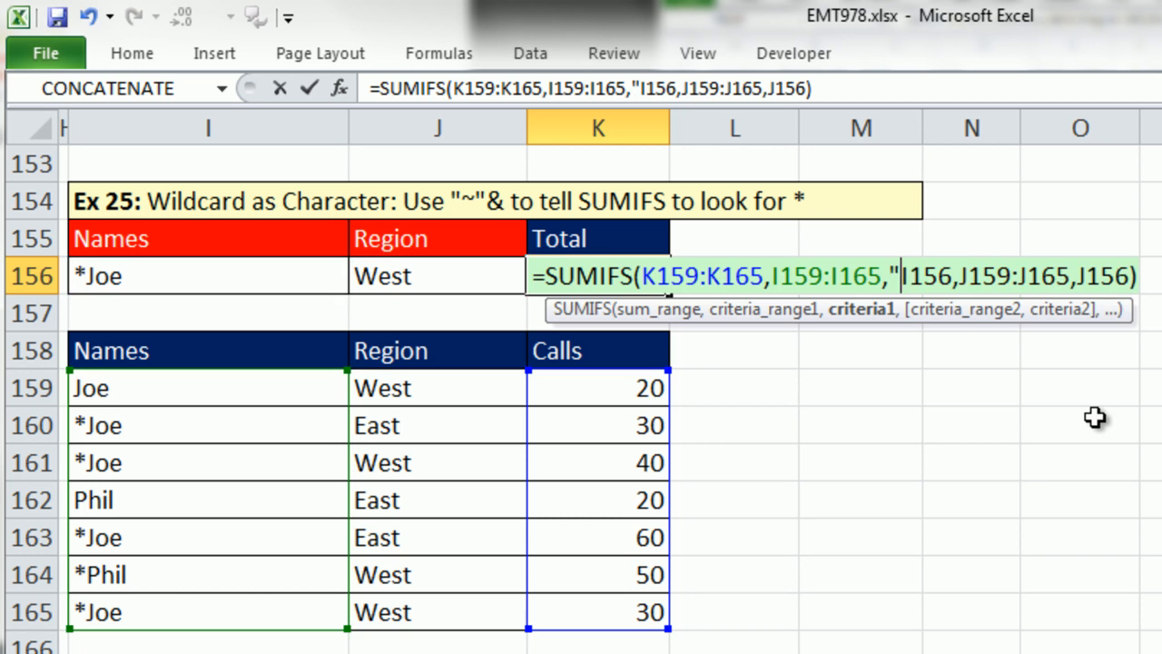
type("~\"&")
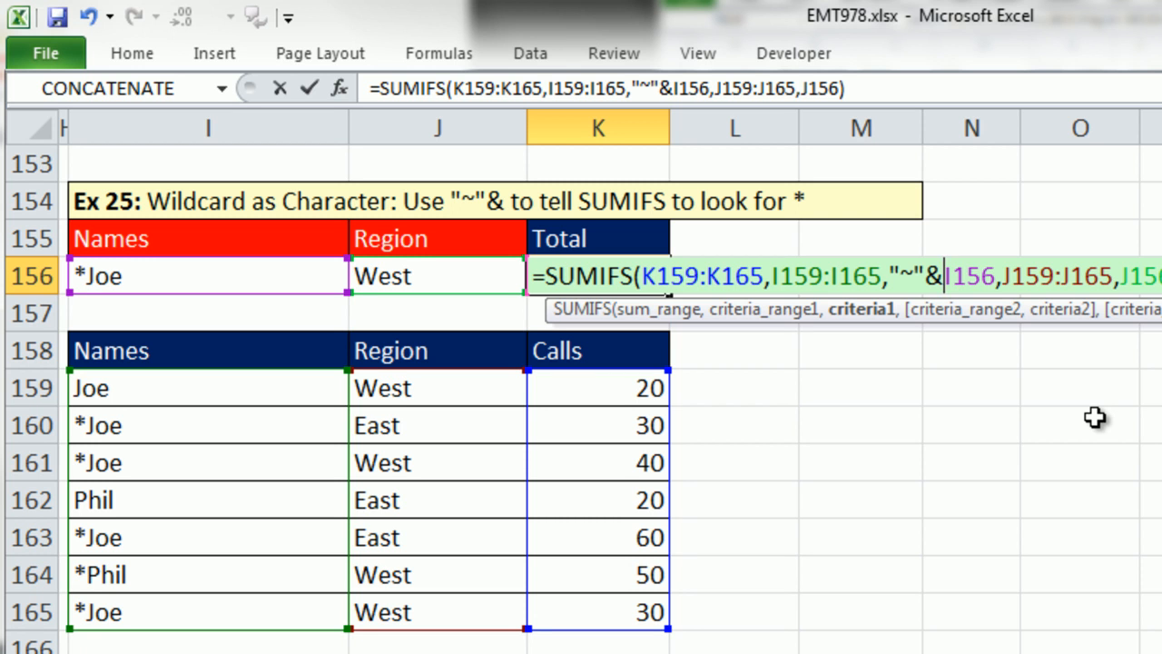
key("ctrl+Return")
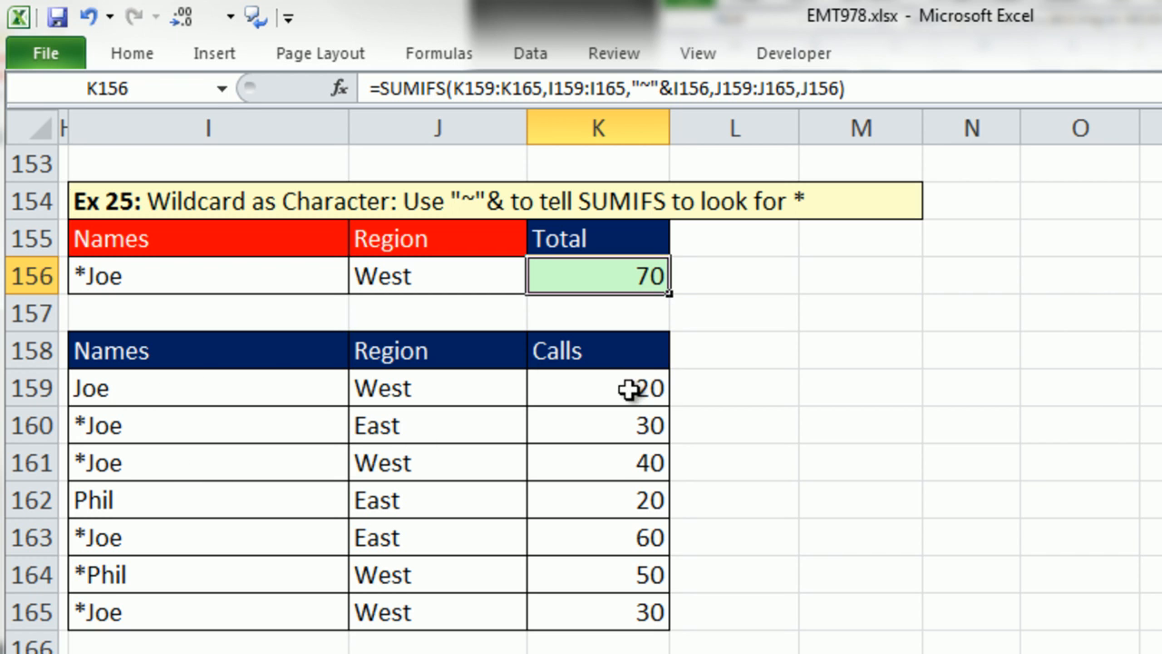
Step: Check Calls cells K161 and K165 against the Ex 25 total and review the formula in K156
left_click(629, 465)
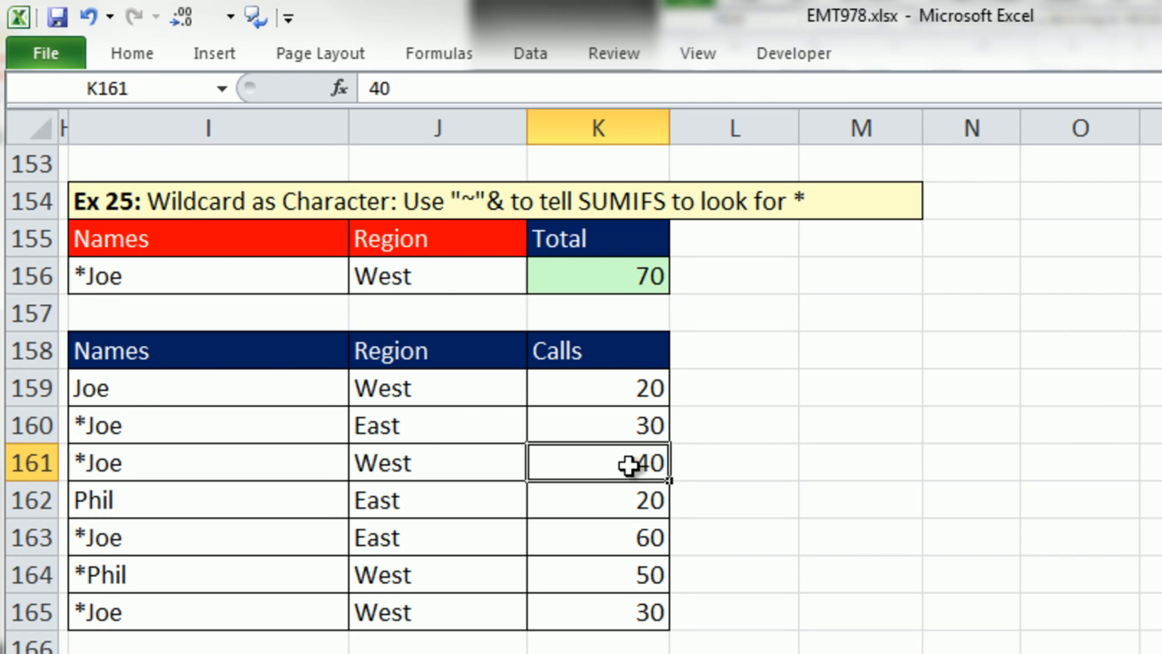
left_click(629, 614, "ctrl")
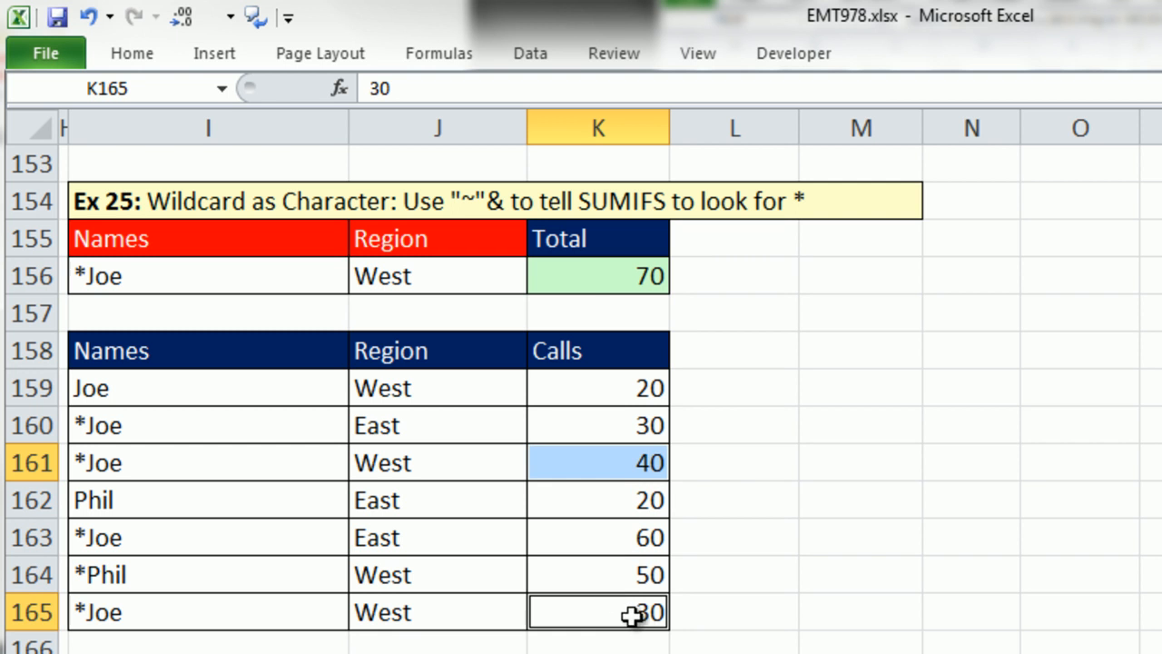
double_click(587, 272)
key("Escape")
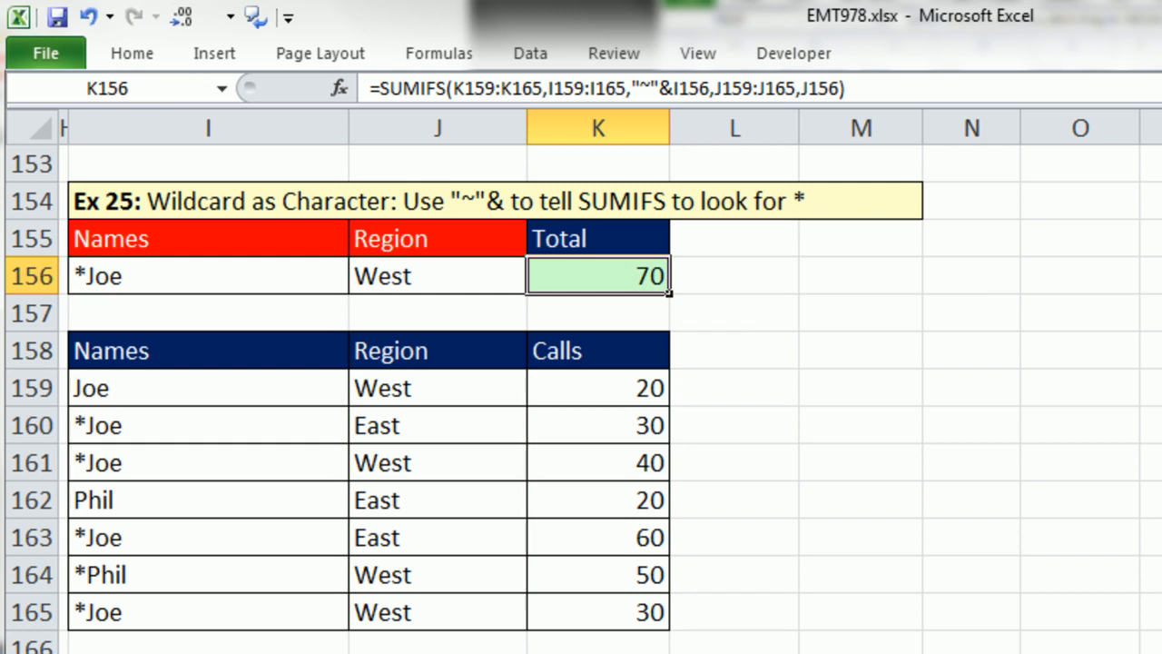
Step: Start a SUMIFS formula in the Ex 26 Total cell K169 with sum range K172:K178, Region range J172:J178 and criterion J169
scroll(403, 400, "down", 3)
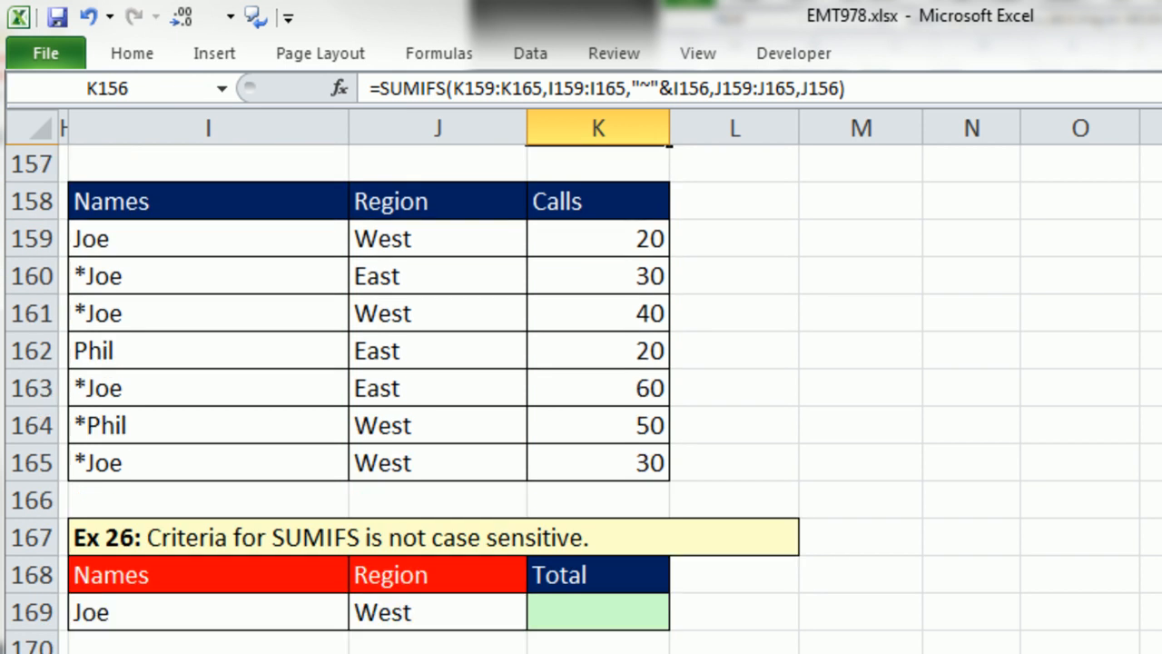
scroll(672, 407, "down", 2)
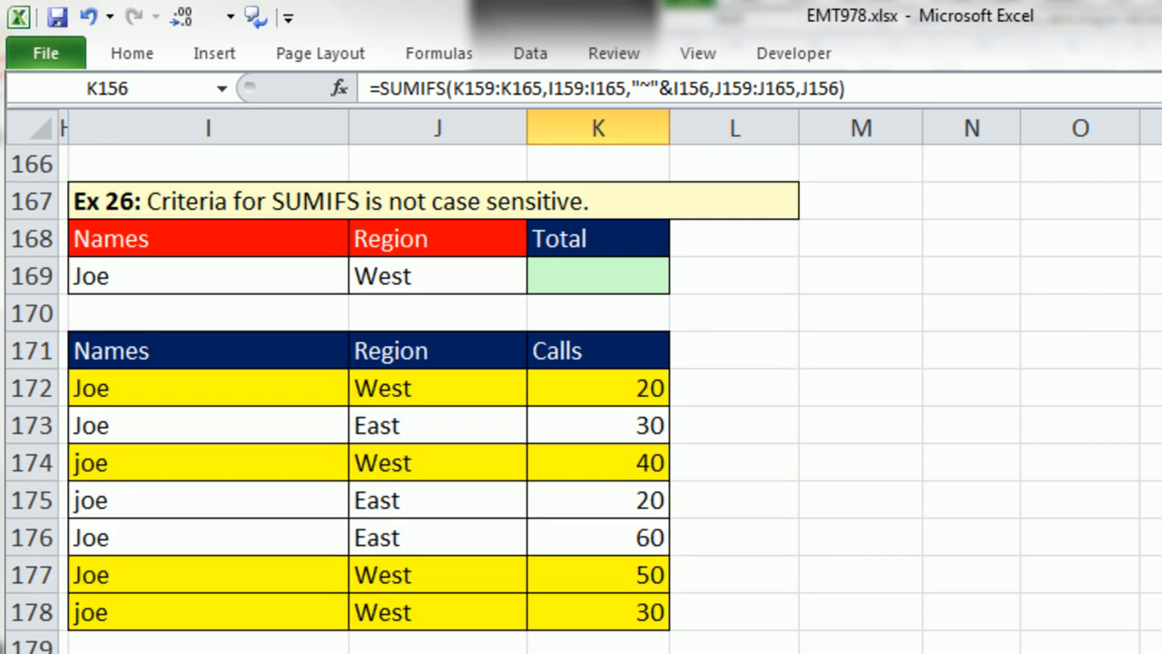
left_click(575, 269)
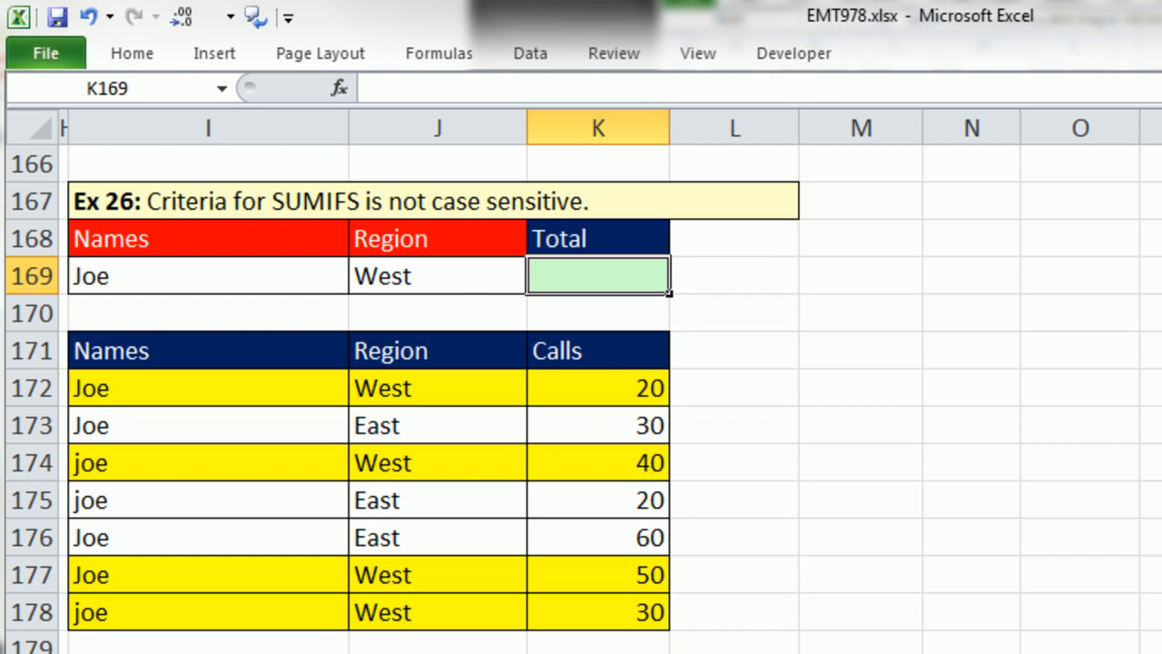
type("=sumifs")
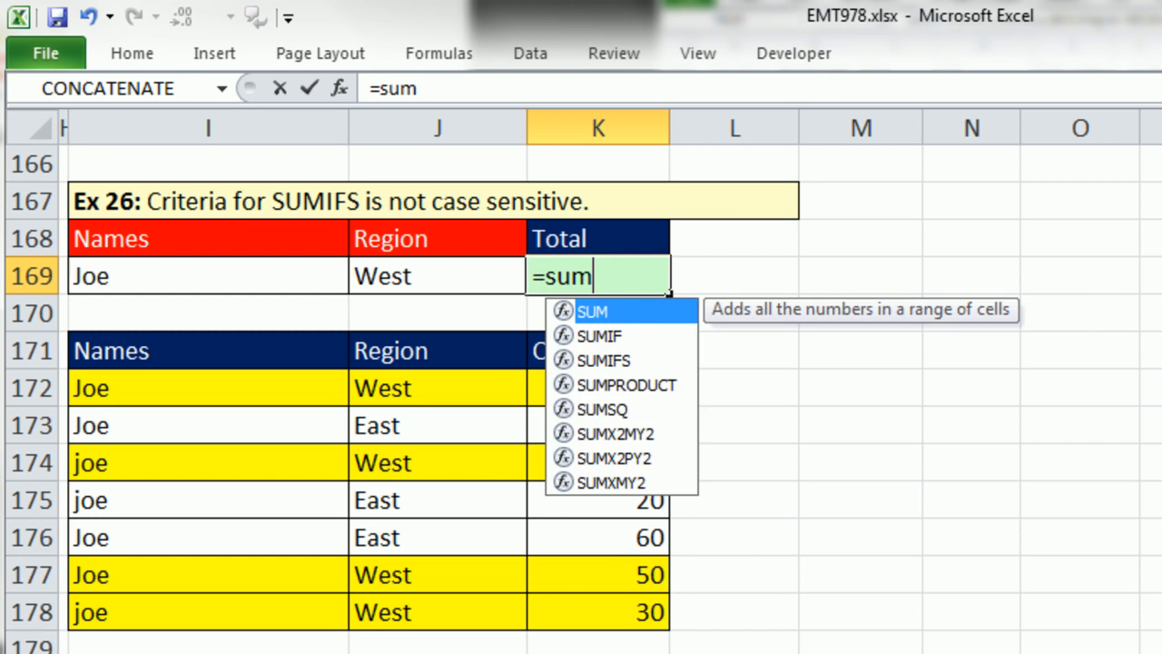
key("Tab")
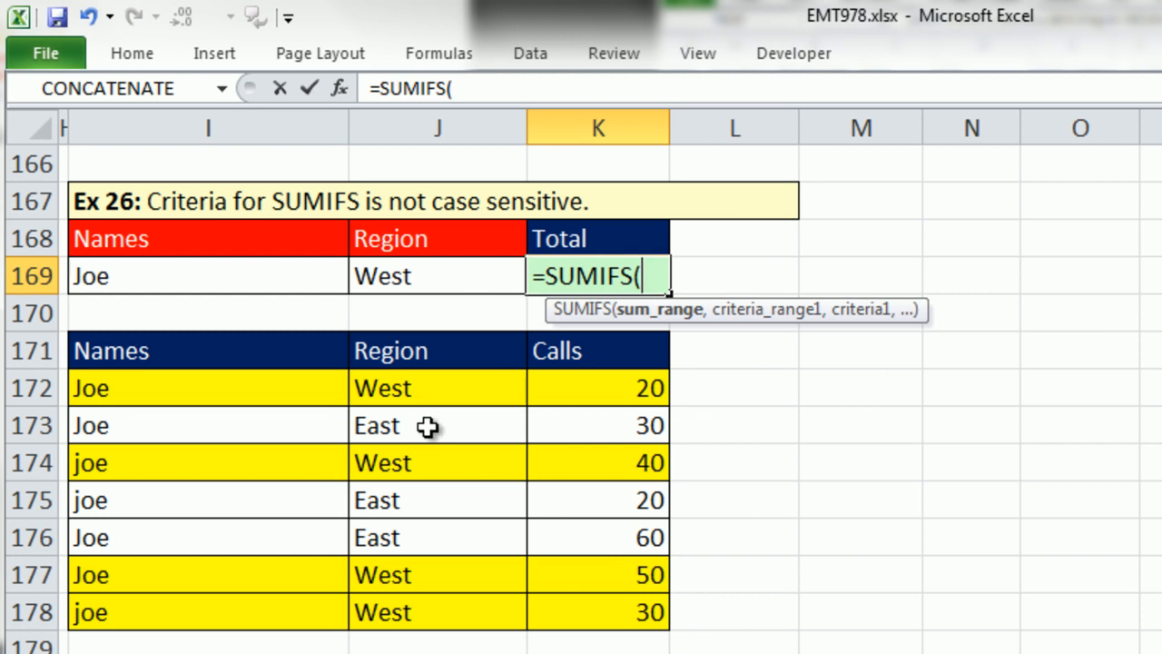
left_click_drag(604, 390, 621, 613)
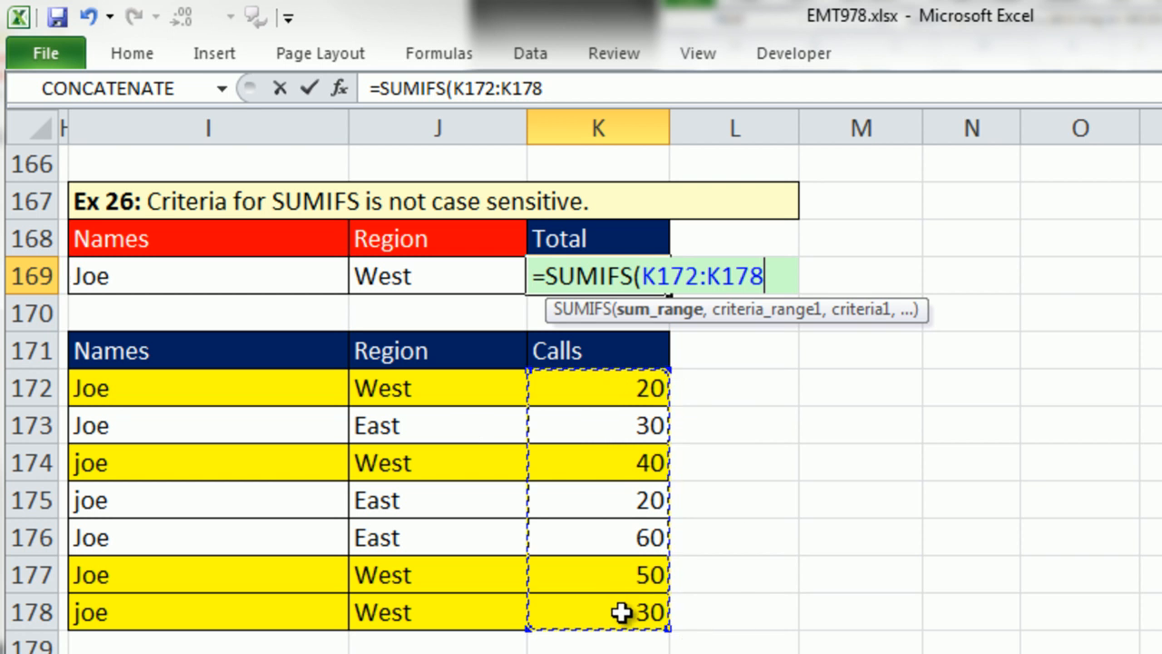
type(",")
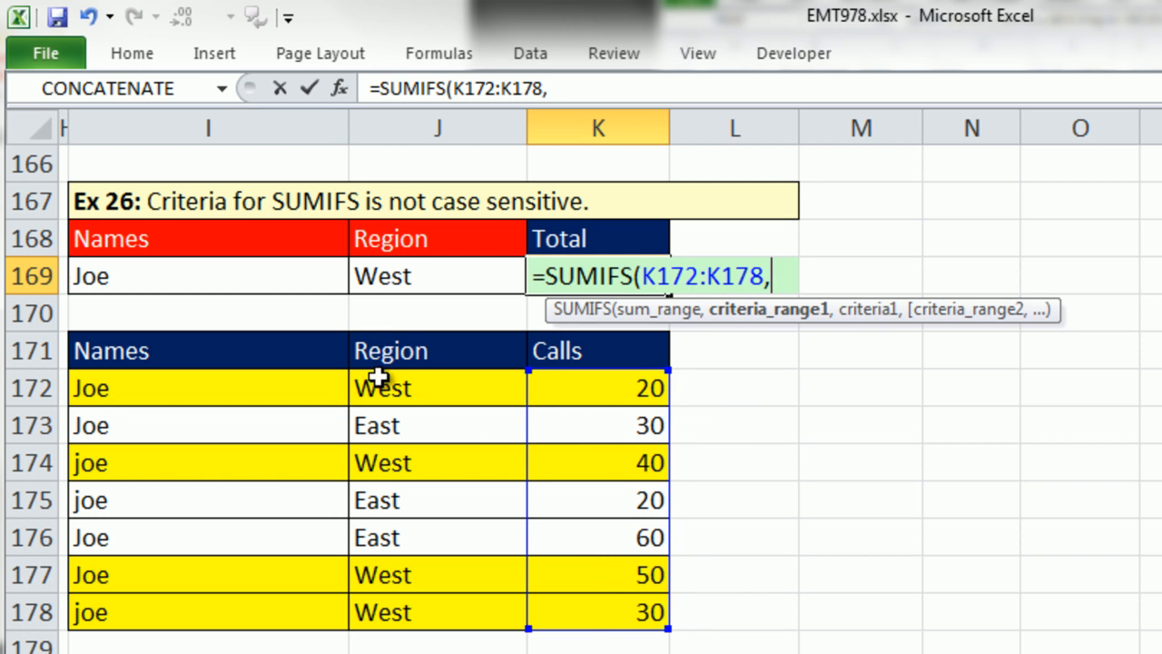
left_click_drag(378, 387, 402, 602)
type(",")
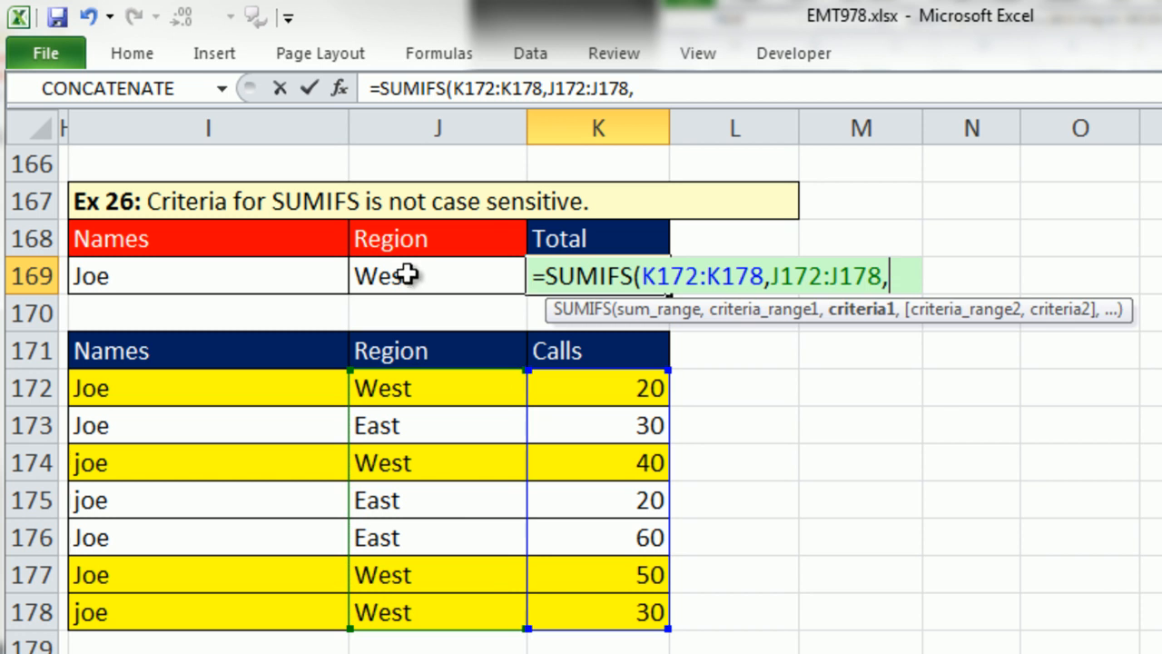
left_click(407, 281)
type(",")
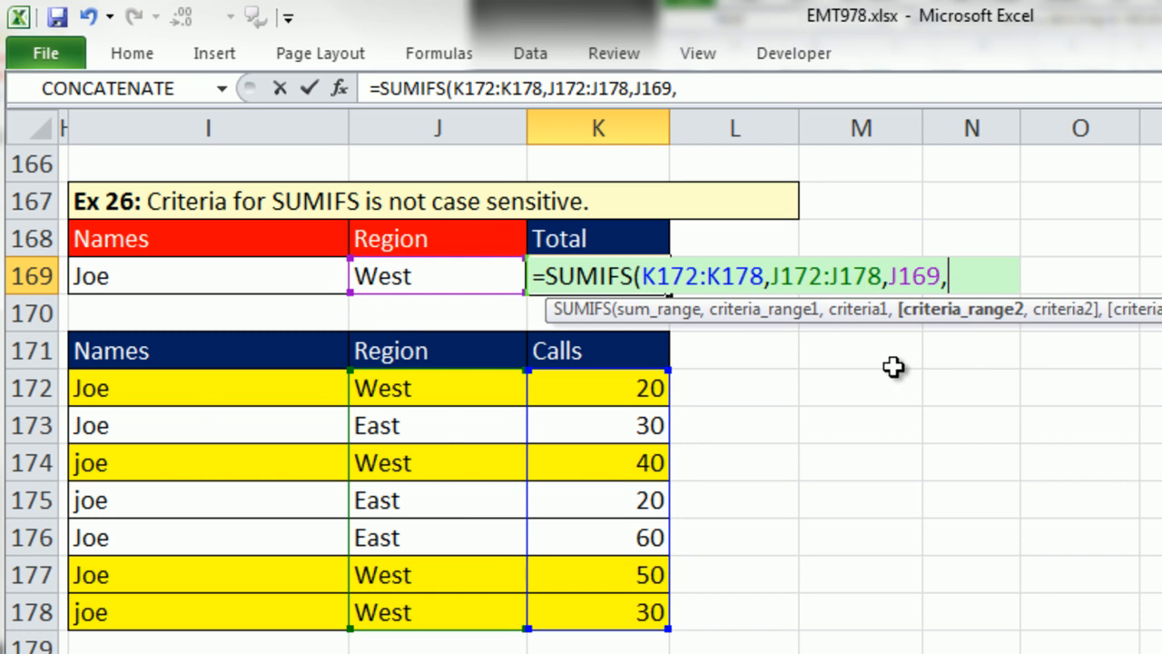
Step: Complete the K169 SUMIFS formula with Names range I172:I178 and criterion I169, and enter it
left_click(160, 390)
left_click_drag(156, 425, 166, 602)
type(",")
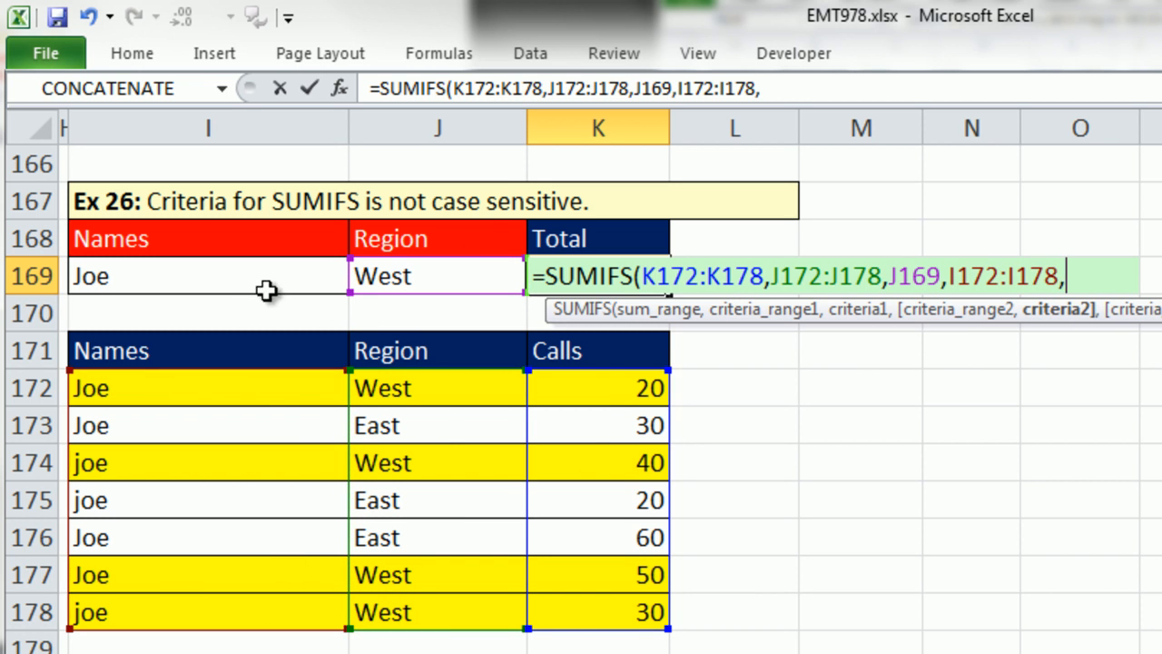
left_click(218, 272)
type(")")
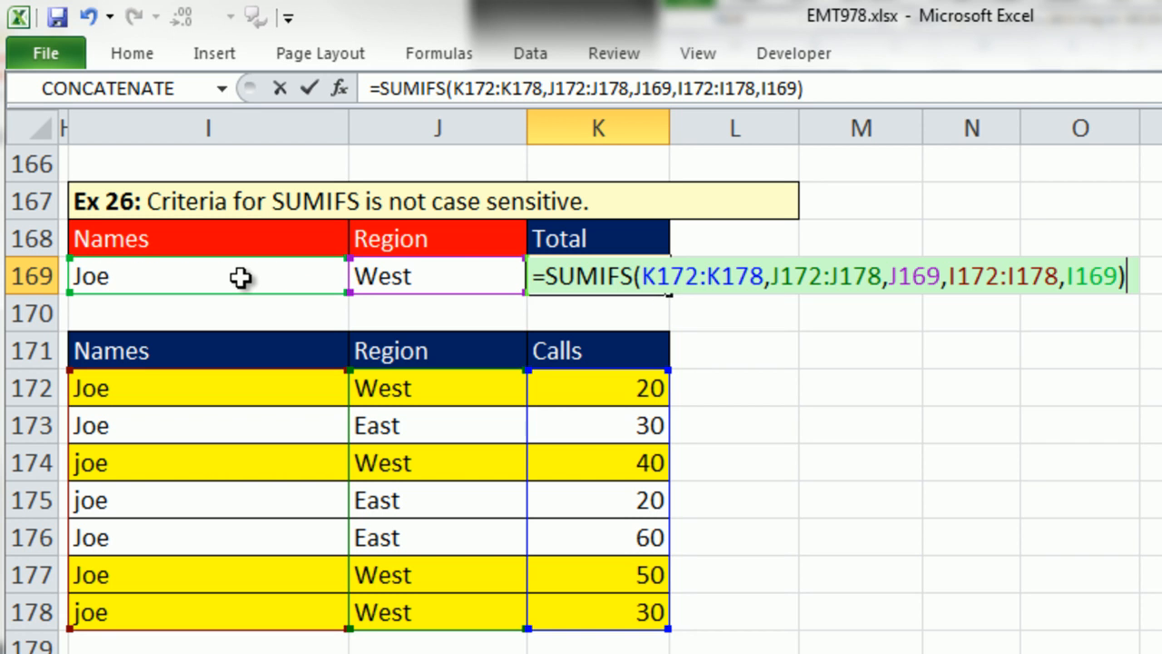
key("ctrl+Return")
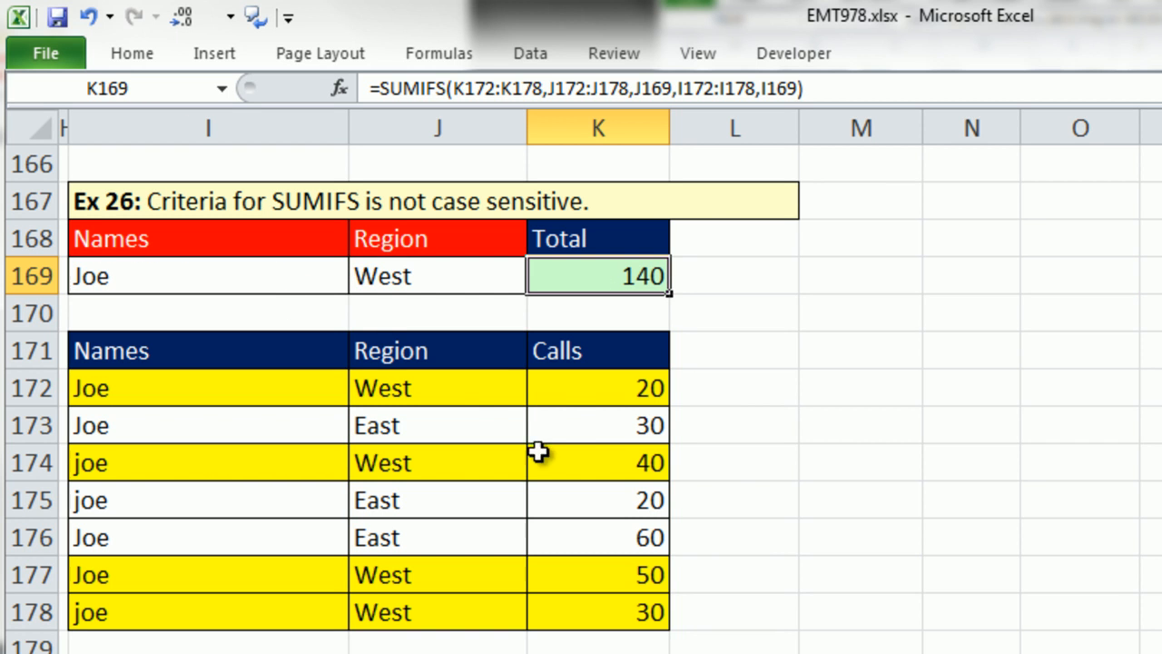
Step: Check Calls cells K172, K174, K177 and K178 against the Ex 26 total and review the formula in K169
left_click(547, 391)
left_click(574, 461, "ctrl")
left_click_drag(609, 563, 635, 620)
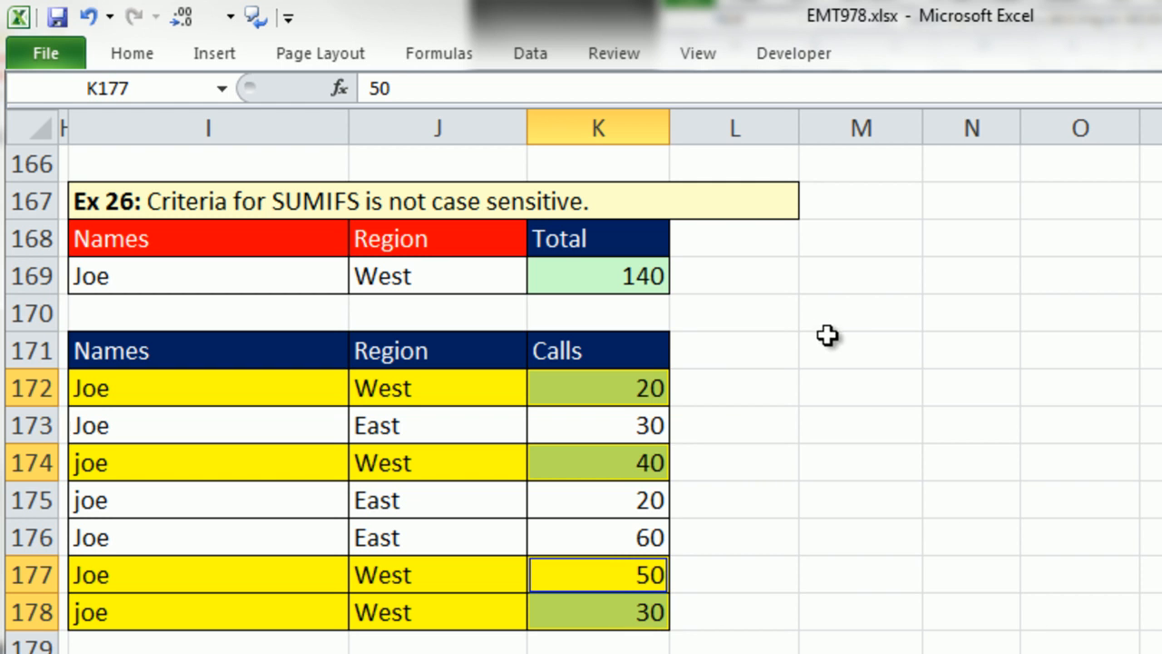
double_click(634, 279)
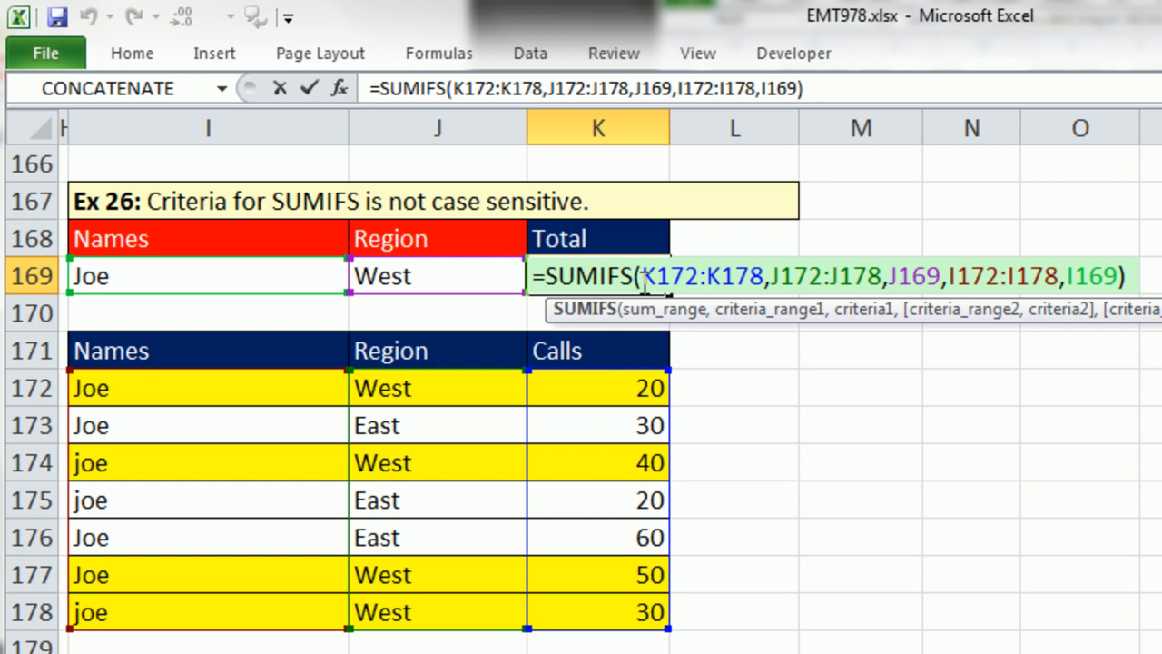
key("ctrl+Return")
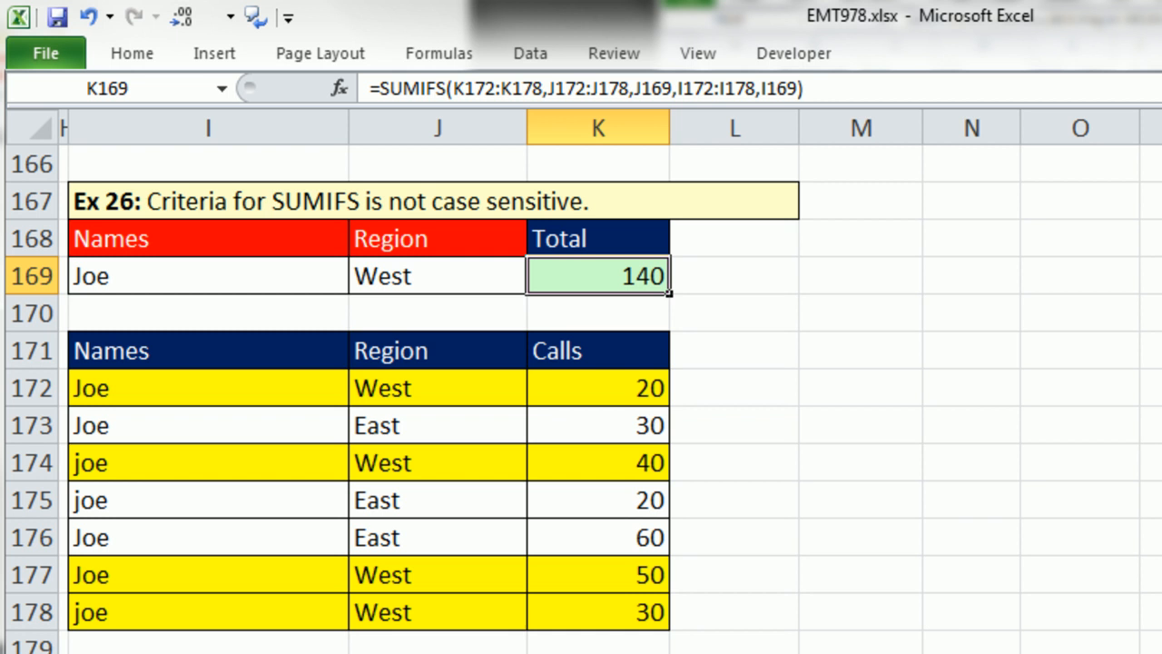
Step: Enter an EXACT formula in the Ex 27 Total cell K182 comparing I182 with I187
scroll(581, 399, "down", 3)
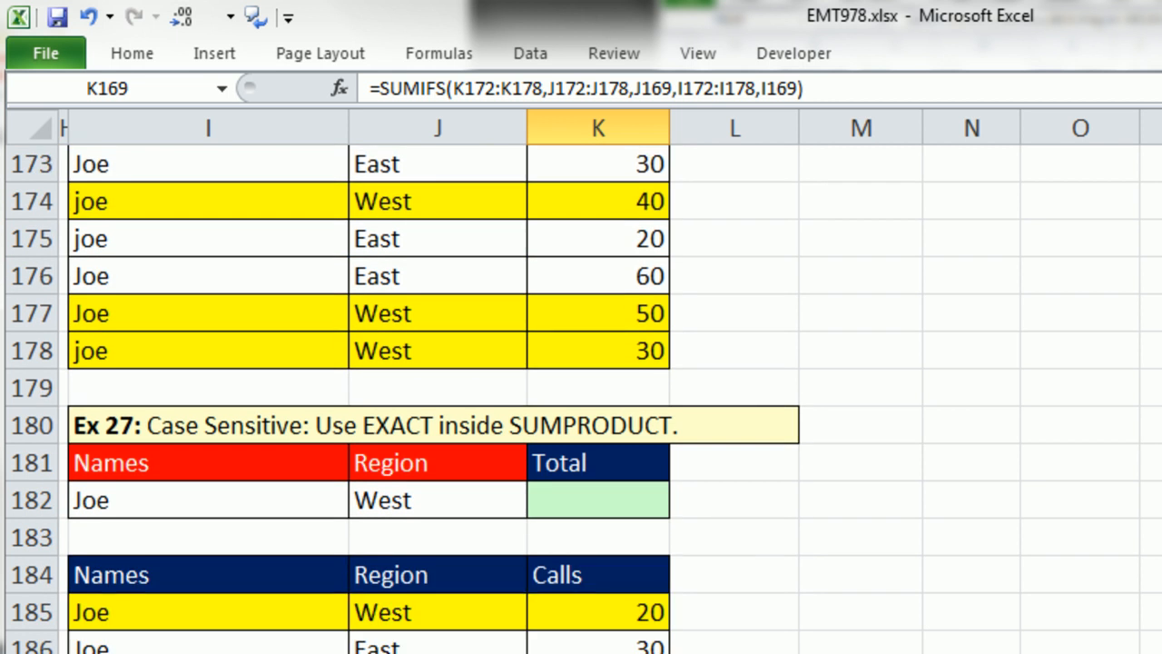
scroll(1050, 490, "down", 2)
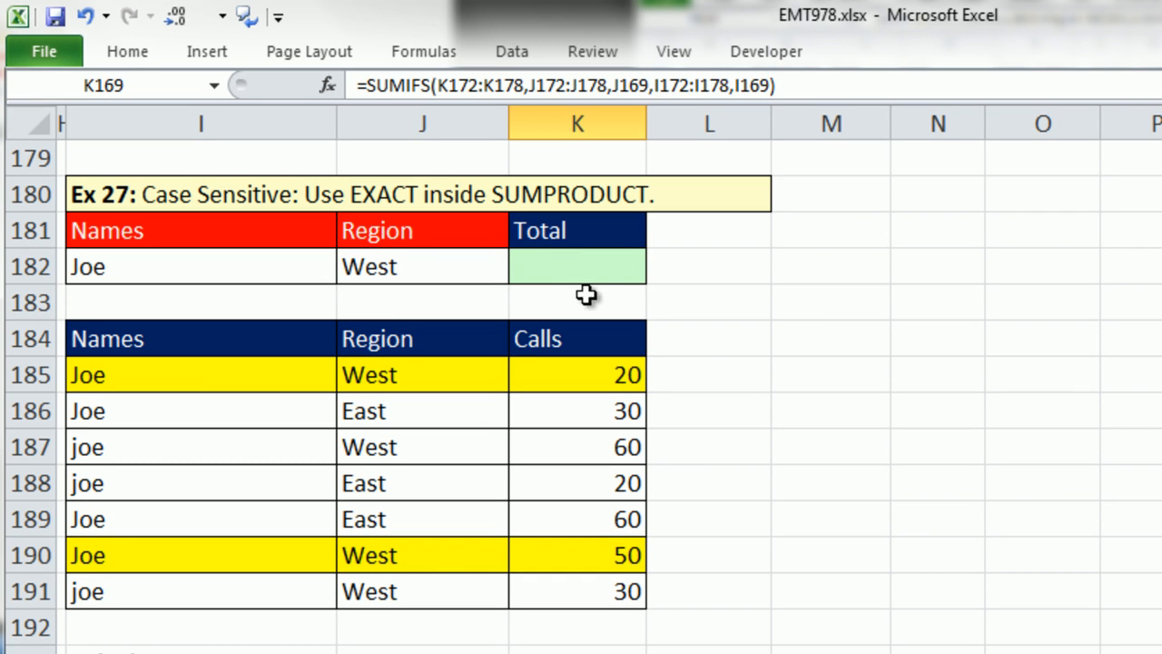
left_click(568, 266)
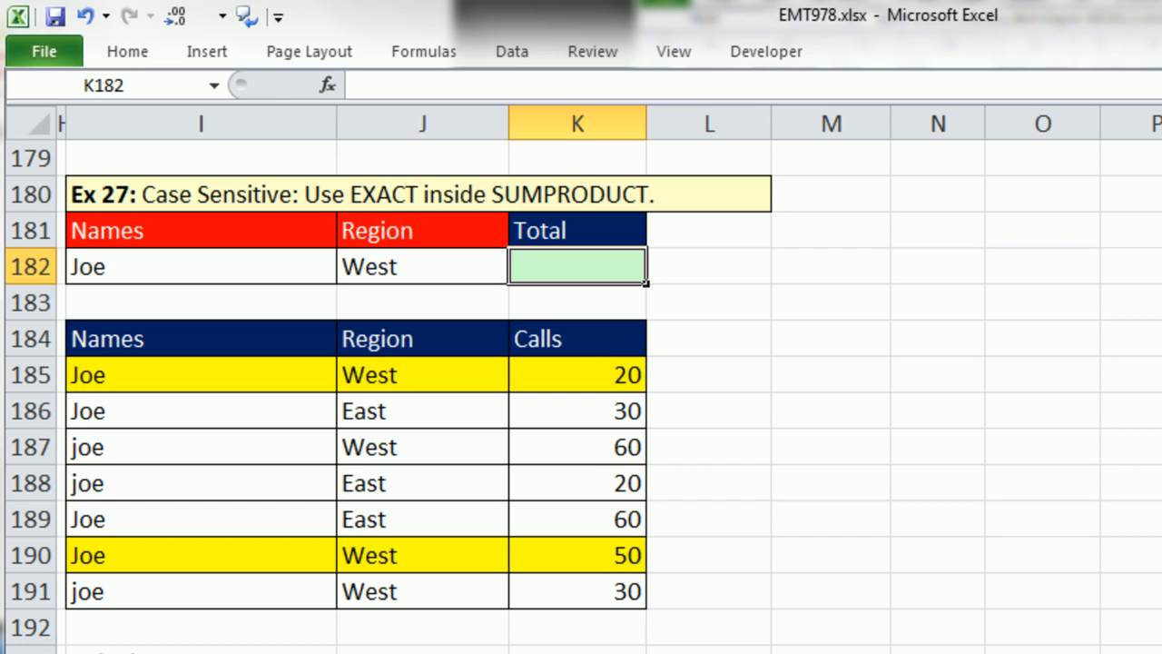
type("=ex")
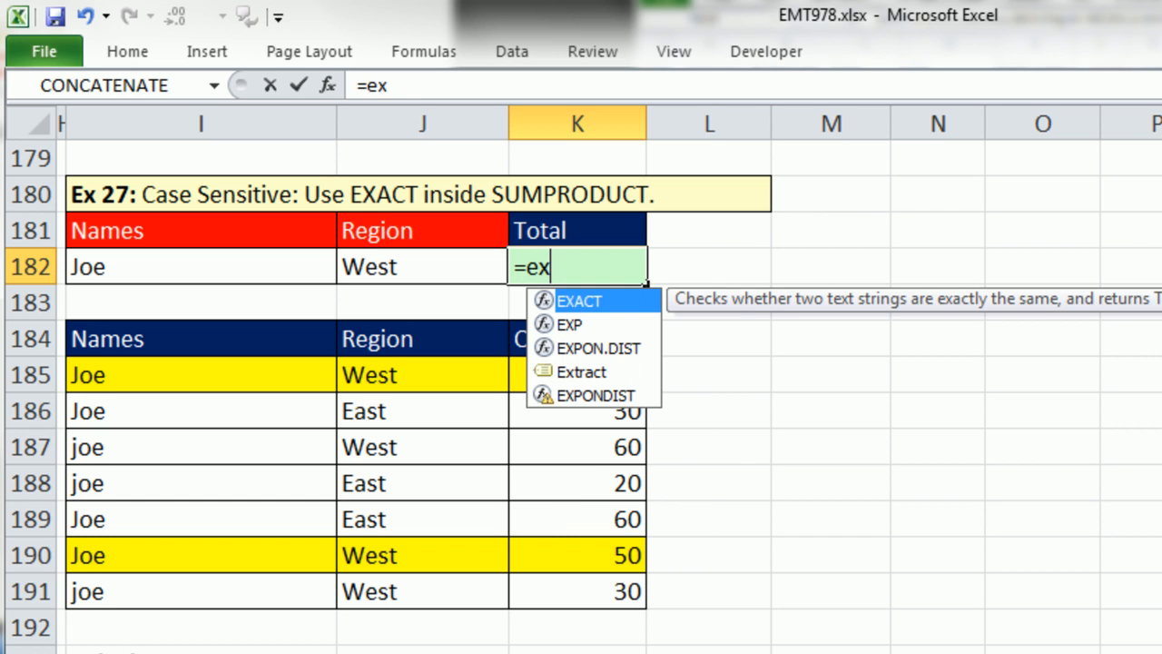
key("Tab")
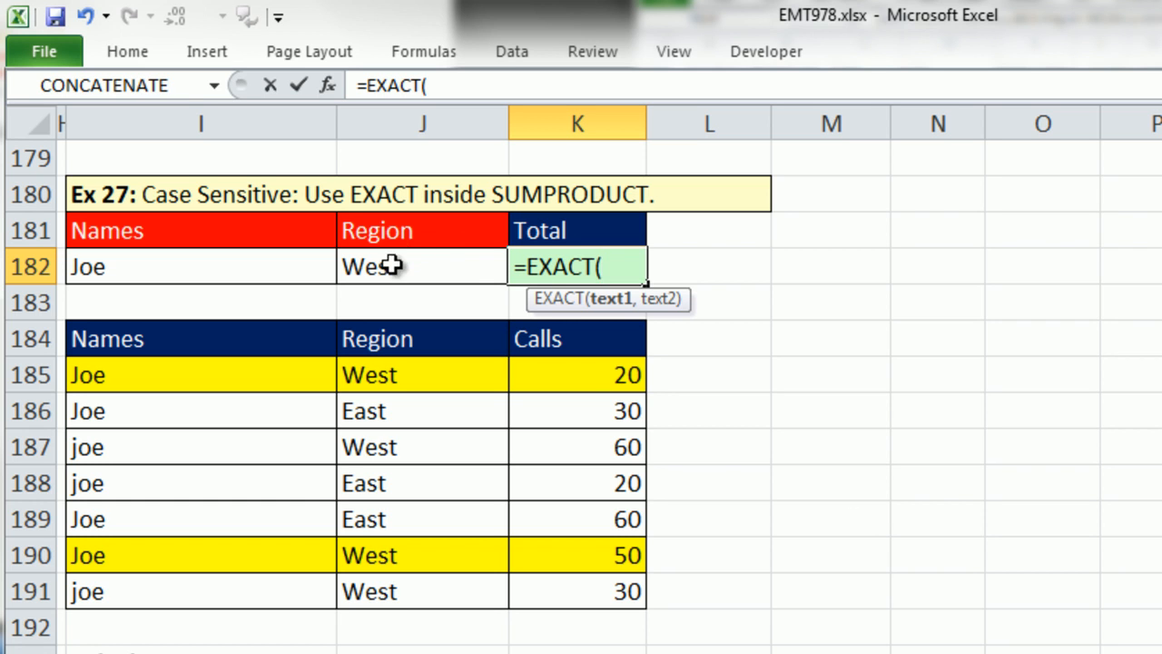
left_click(174, 260)
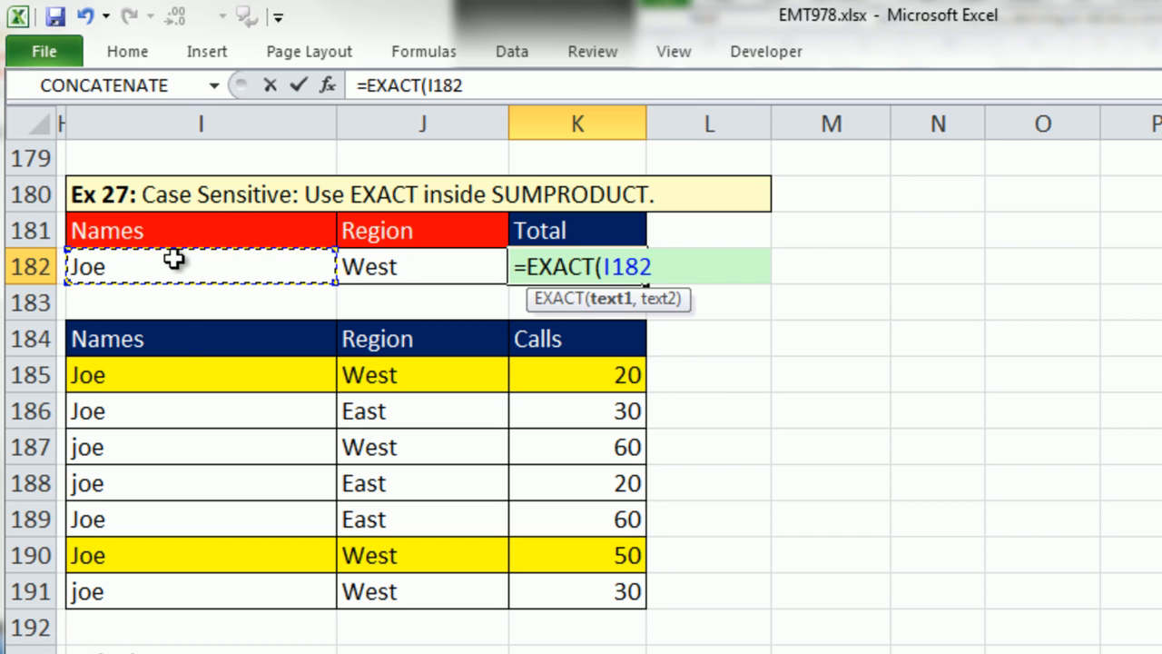
type(",")
left_click(113, 447)
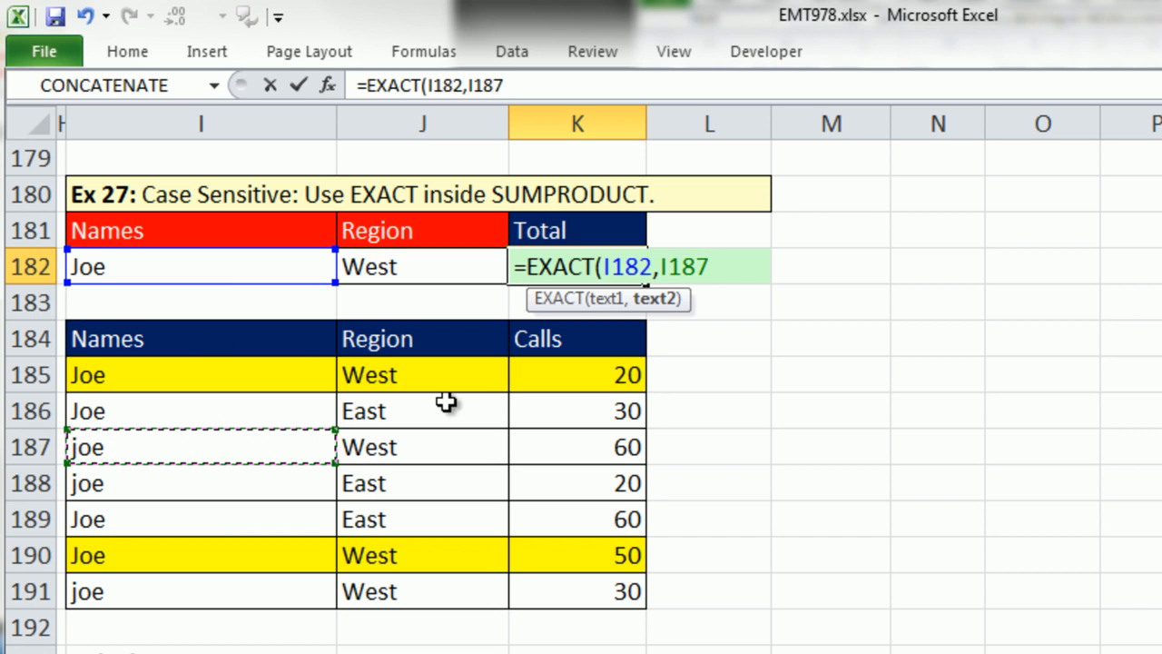
key("ctrl+Return")
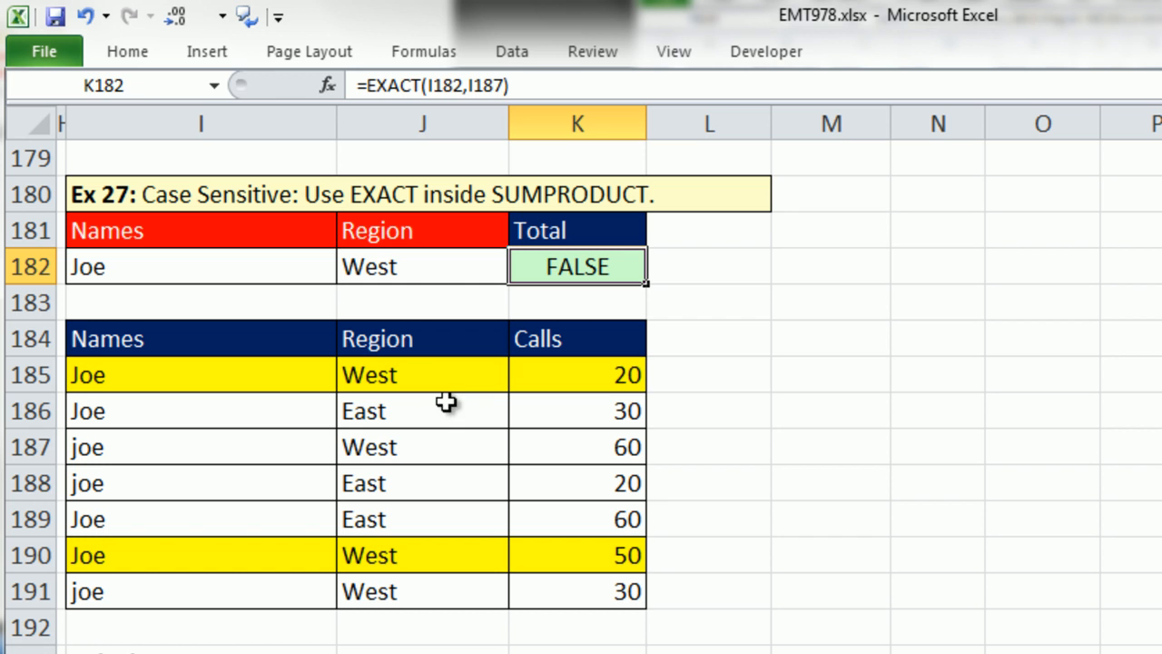
Step: Replace the second argument of the K182 EXACT formula with the Names range I185:I191 and enter it
double_click(551, 258)
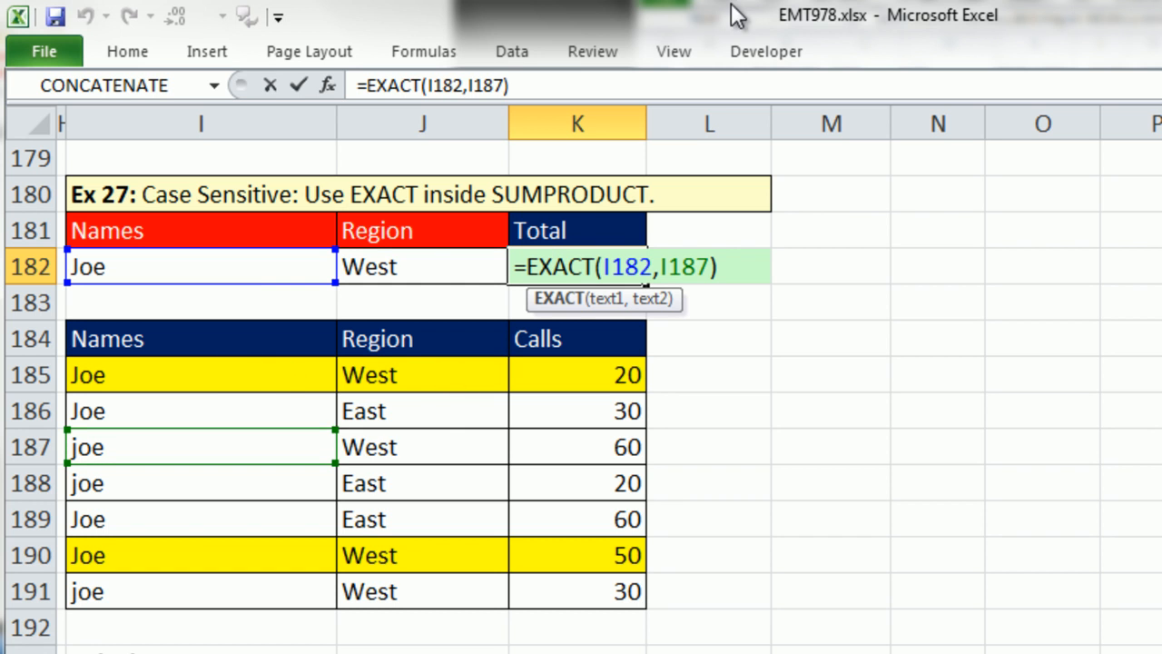
double_click(674, 265)
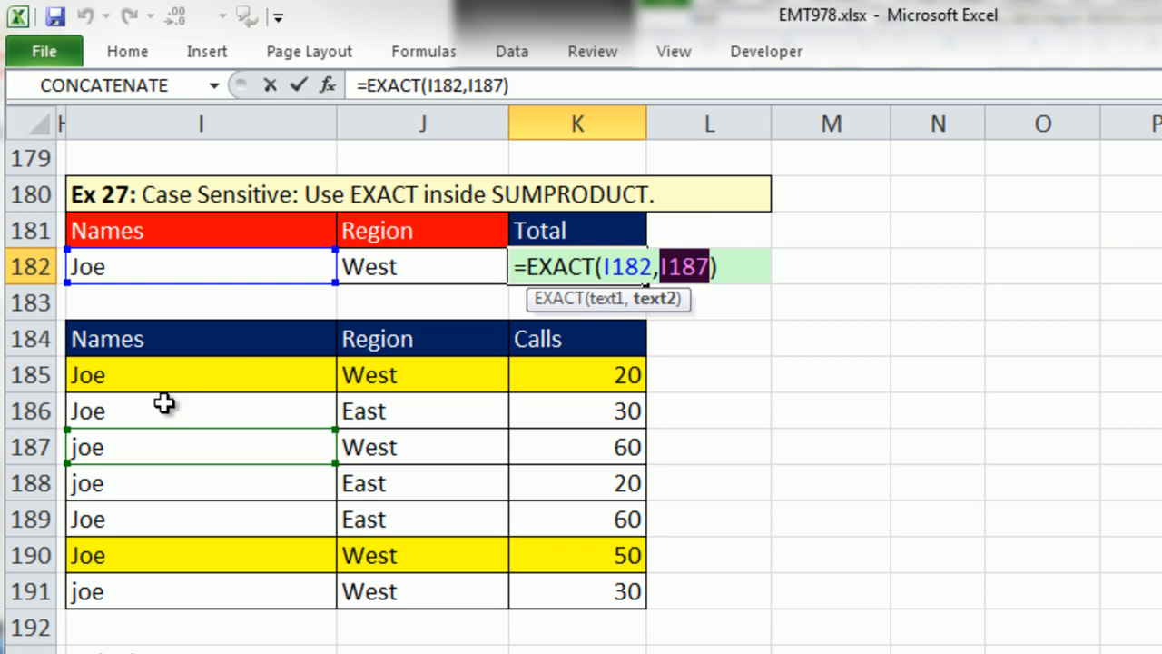
left_click_drag(163, 376, 176, 589)
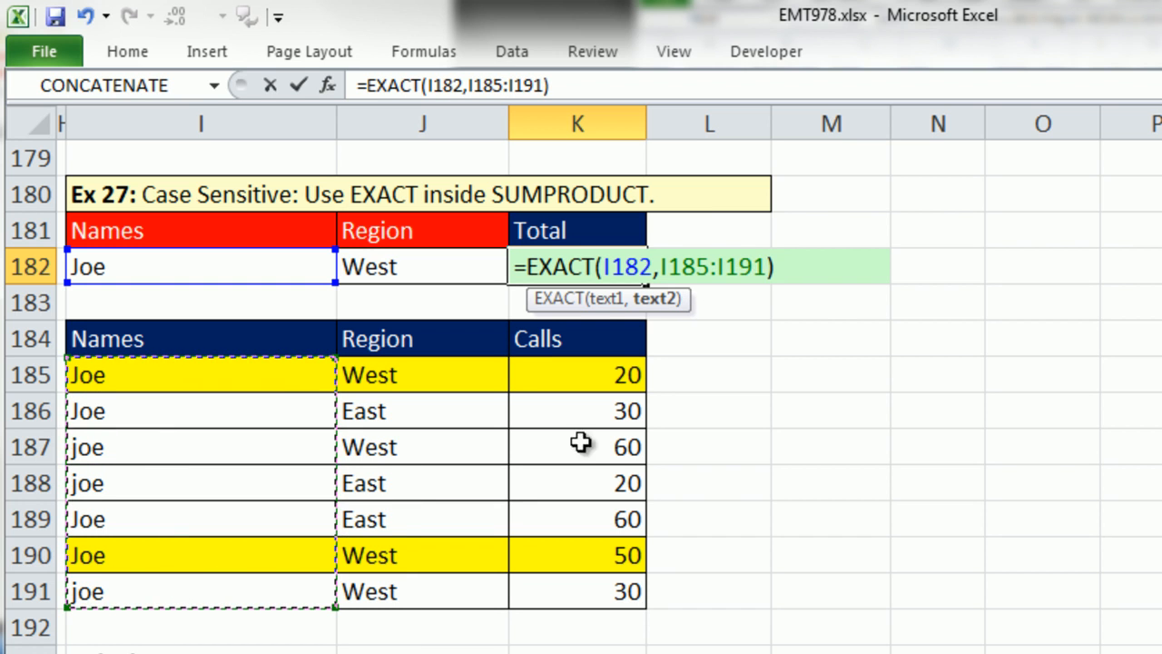
left_click(695, 272)
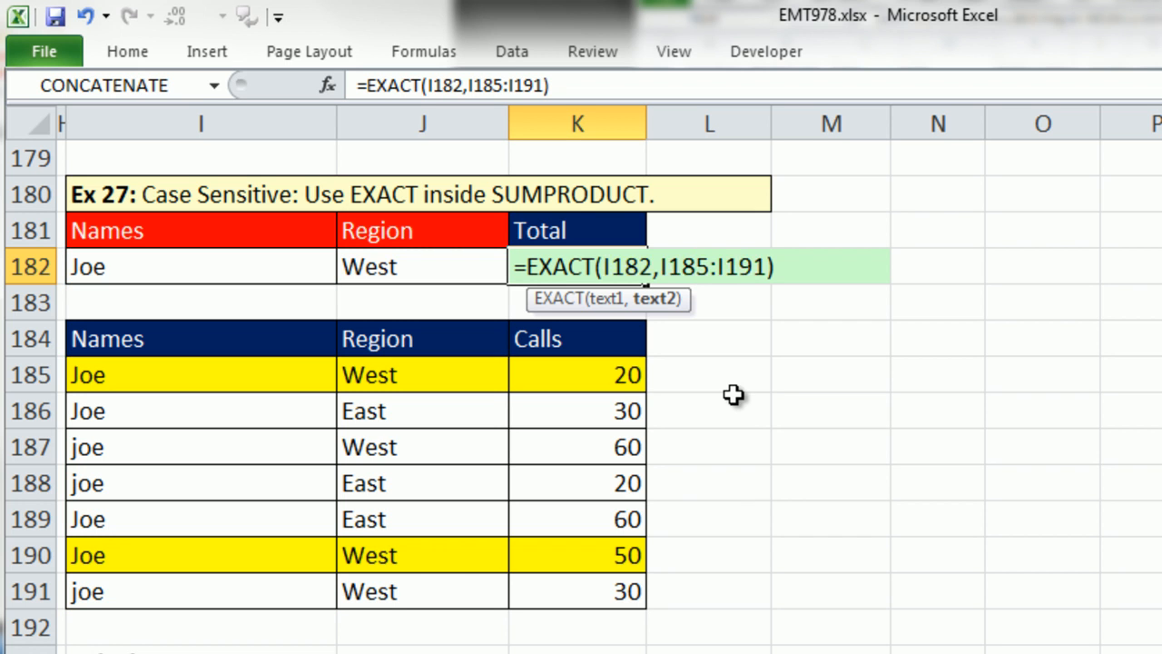
key("Return")
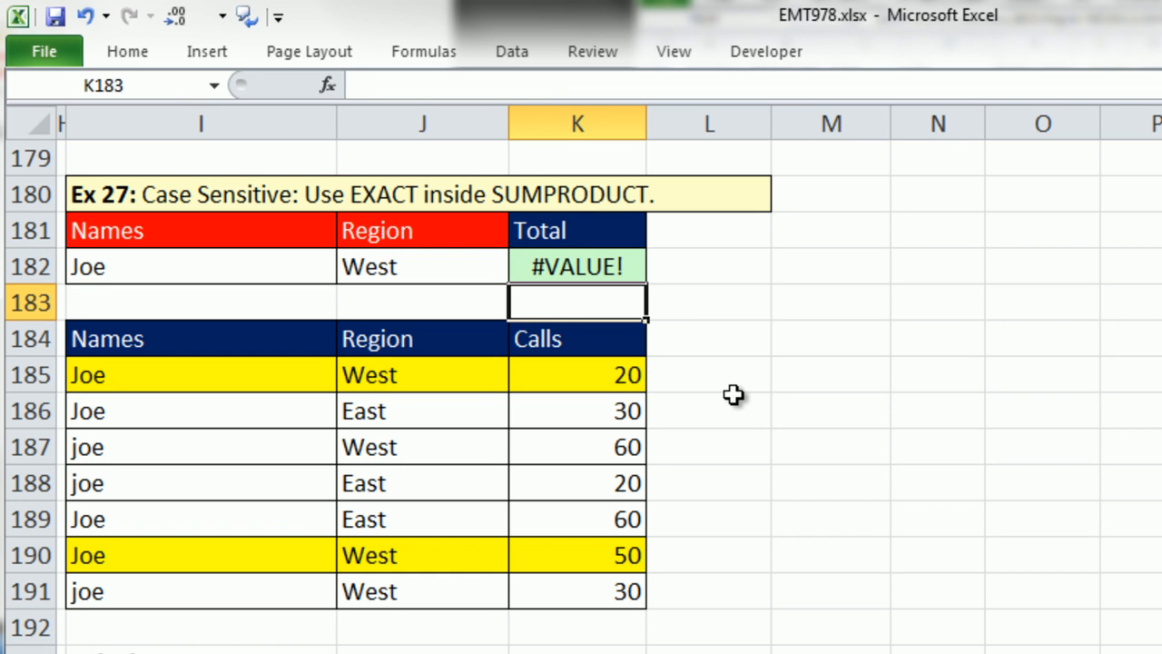
Step: Evaluate the EXACT expression in K182 to inspect its array, and restore the formula
double_click(599, 271)
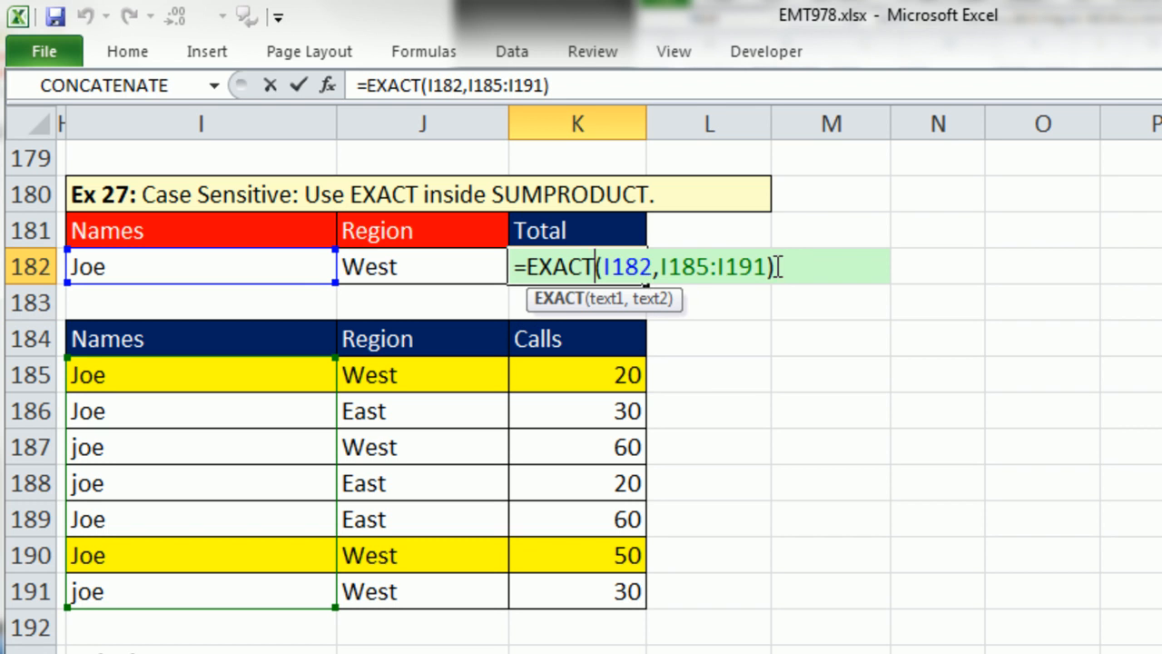
left_click_drag(760, 272, 336, 260)
key("F9")
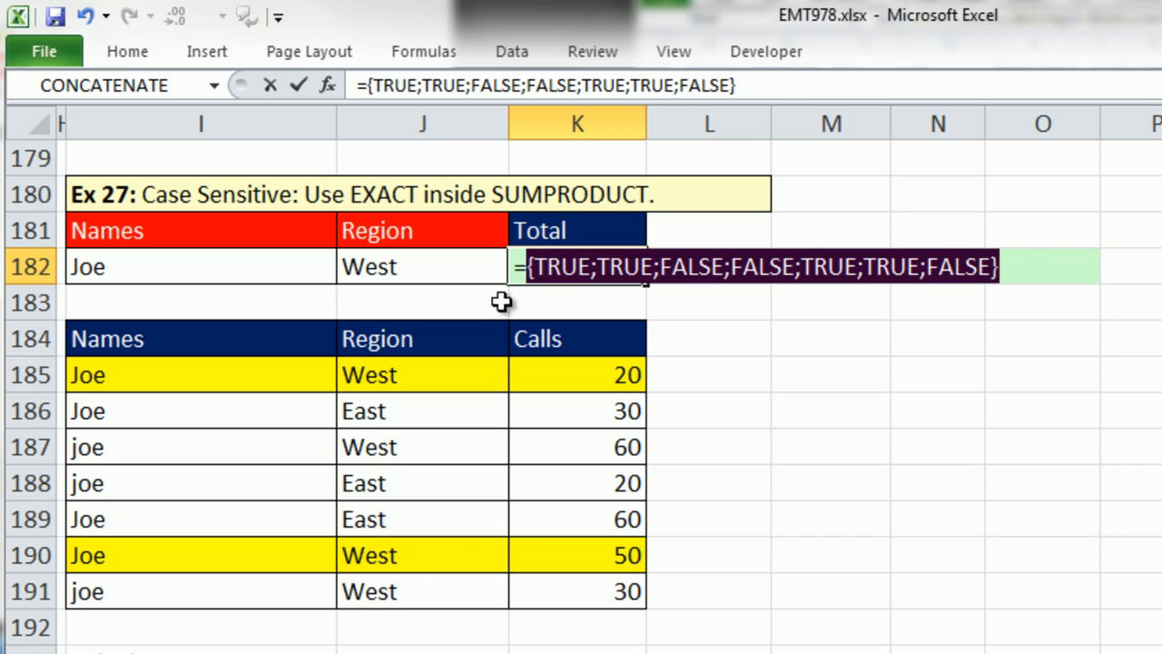
key("ctrl+z")
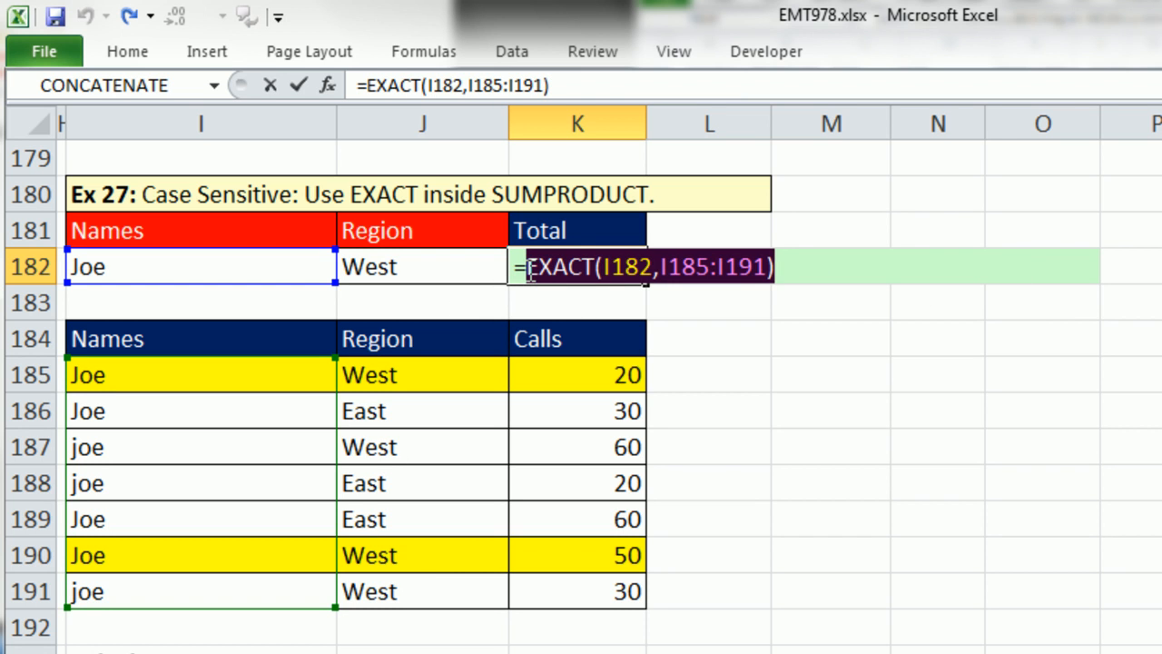
Step: Insert a SUMPRODUCT function in front of the EXACT expression in K182
left_click(529, 269)
type("sum")
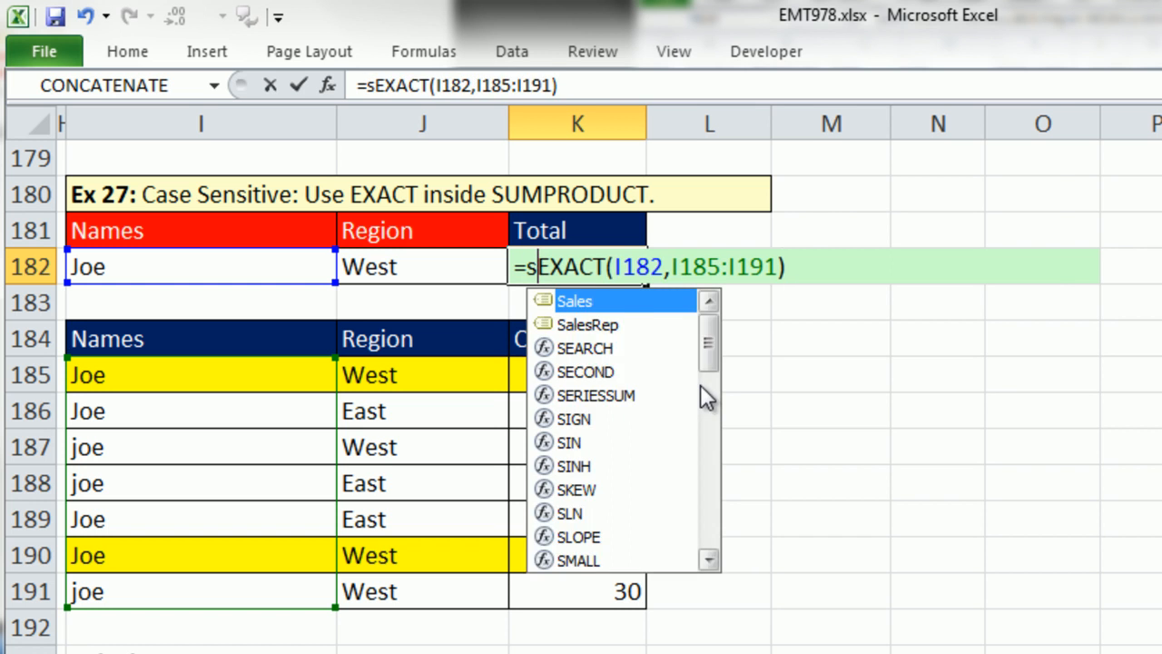
type("p")
key("Tab")
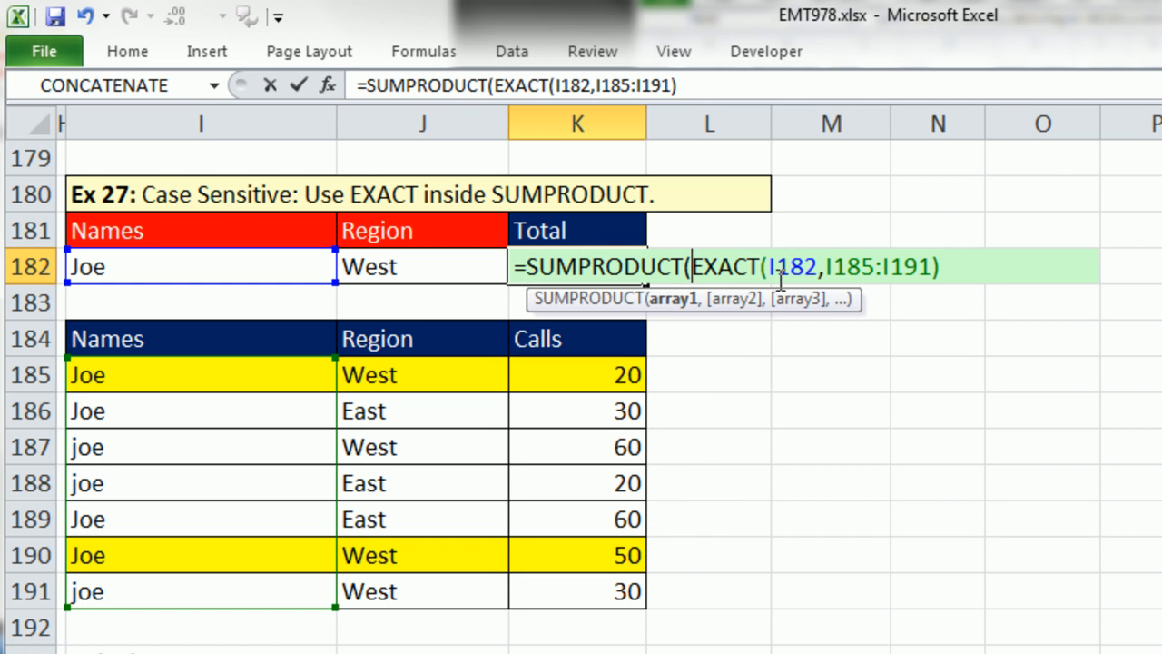
Step: Evaluate the EXACT argument inside SUMPRODUCT to inspect its values, and undo the evaluation
left_click_drag(692, 266, 1019, 287)
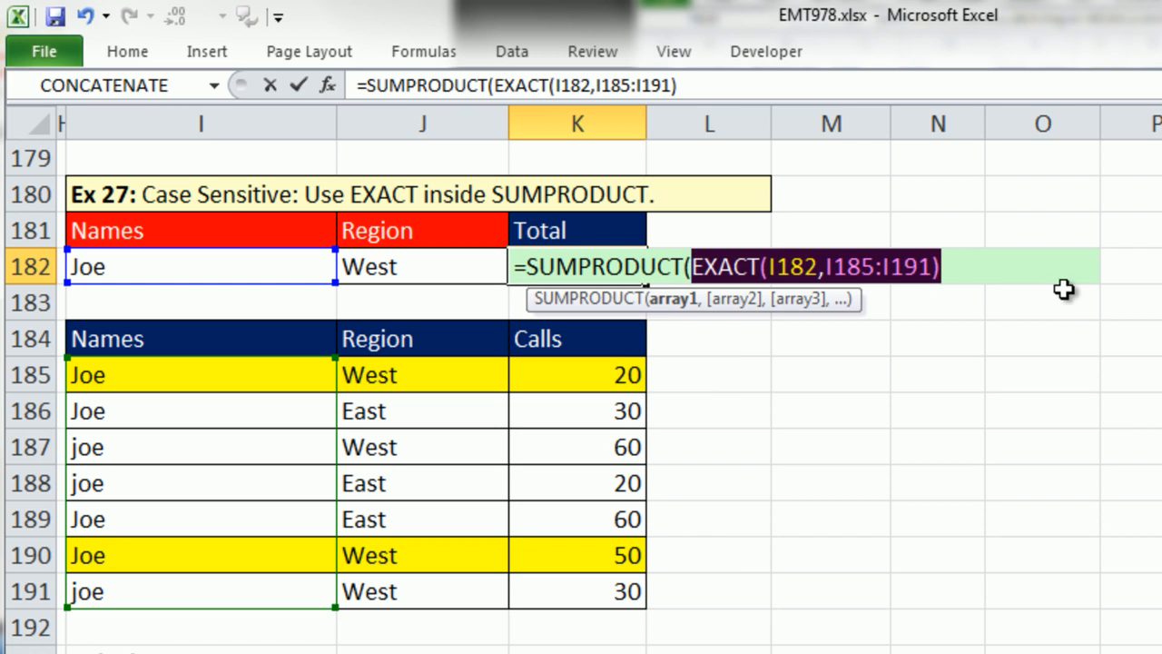
key("F9")
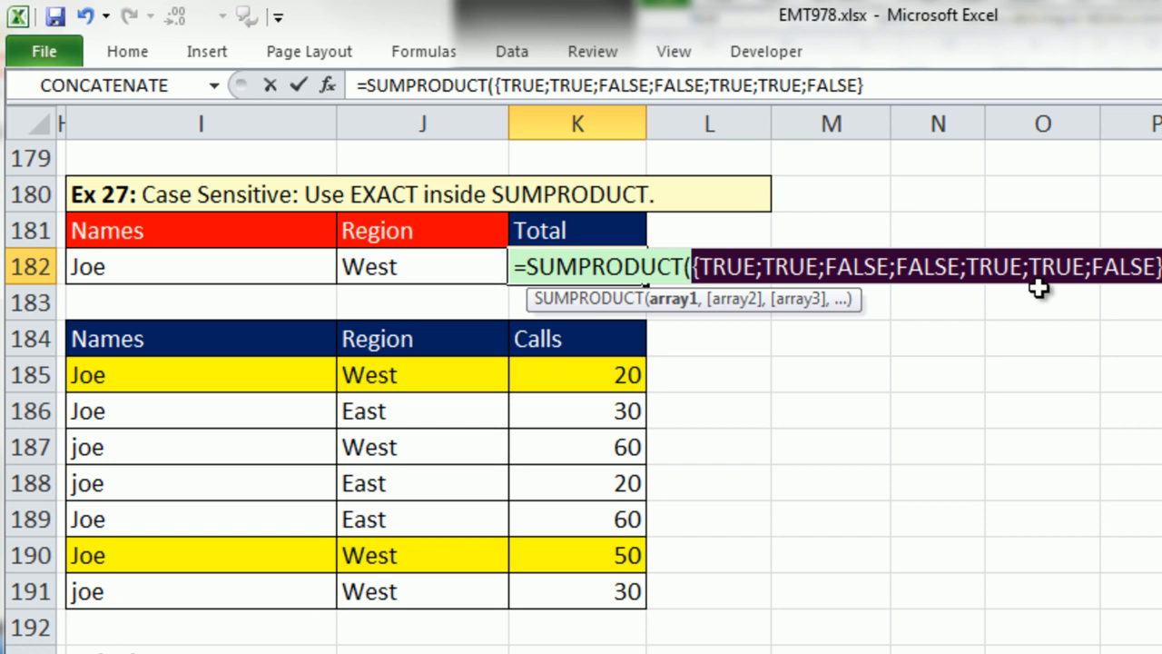
key("ctrl+z")
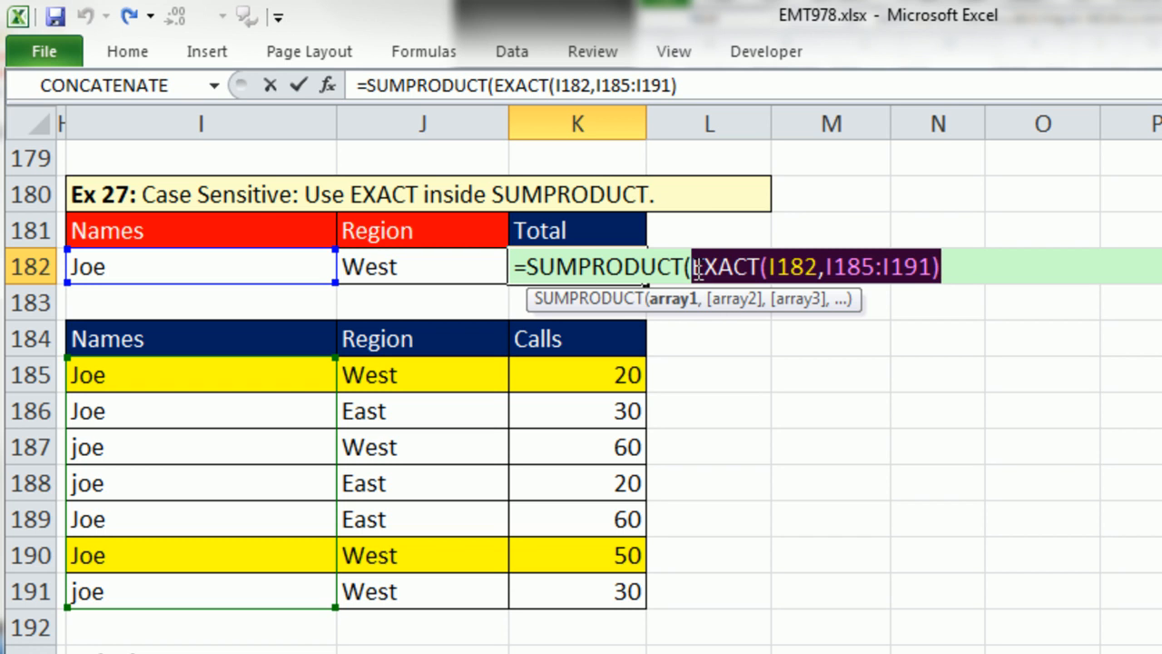
Step: Add a double negative (--) before EXACT in K182 and close the SUMPRODUCT parenthesis
key("Left")
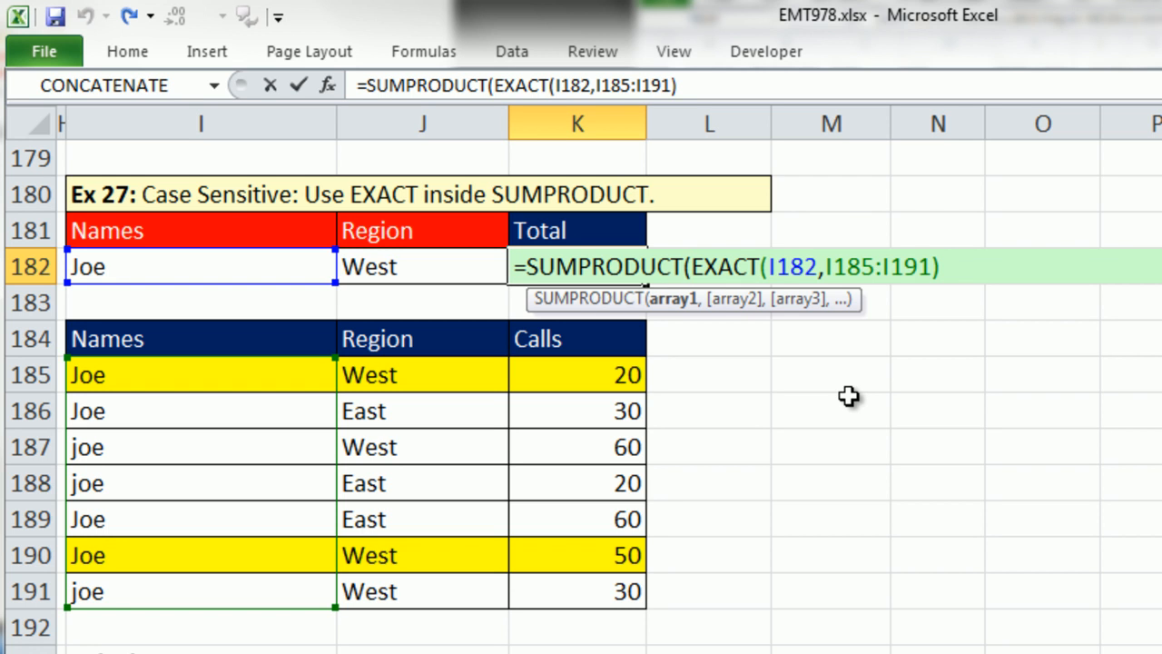
type("--")
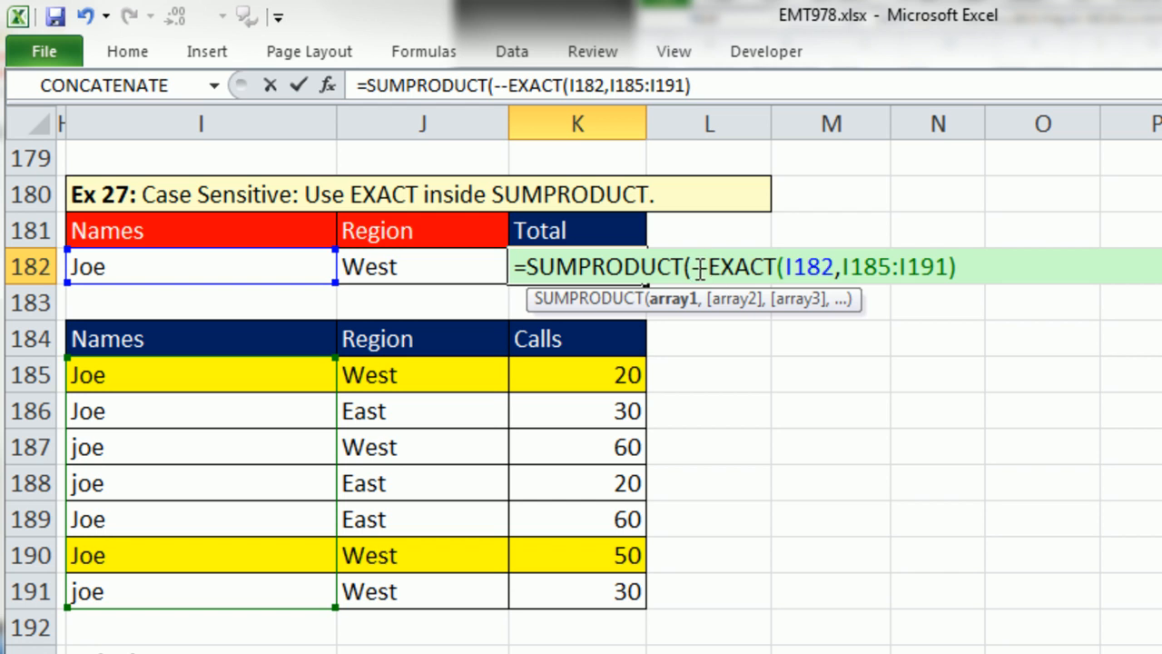
left_click_drag(692, 266, 1148, 266)
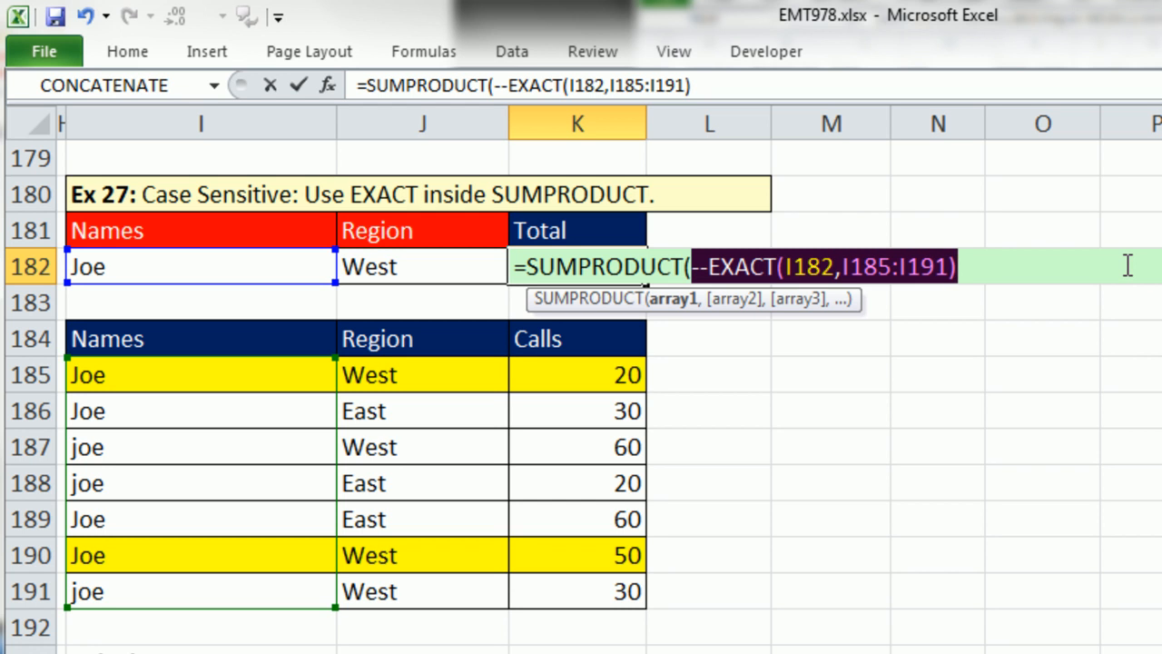
left_click(989, 264)
type(")")
Step: Evaluate the --EXACT argument in K182 to inspect its array, restore it and enter the SUMPRODUCT formula
left_click_drag(990, 265, 459, 252)
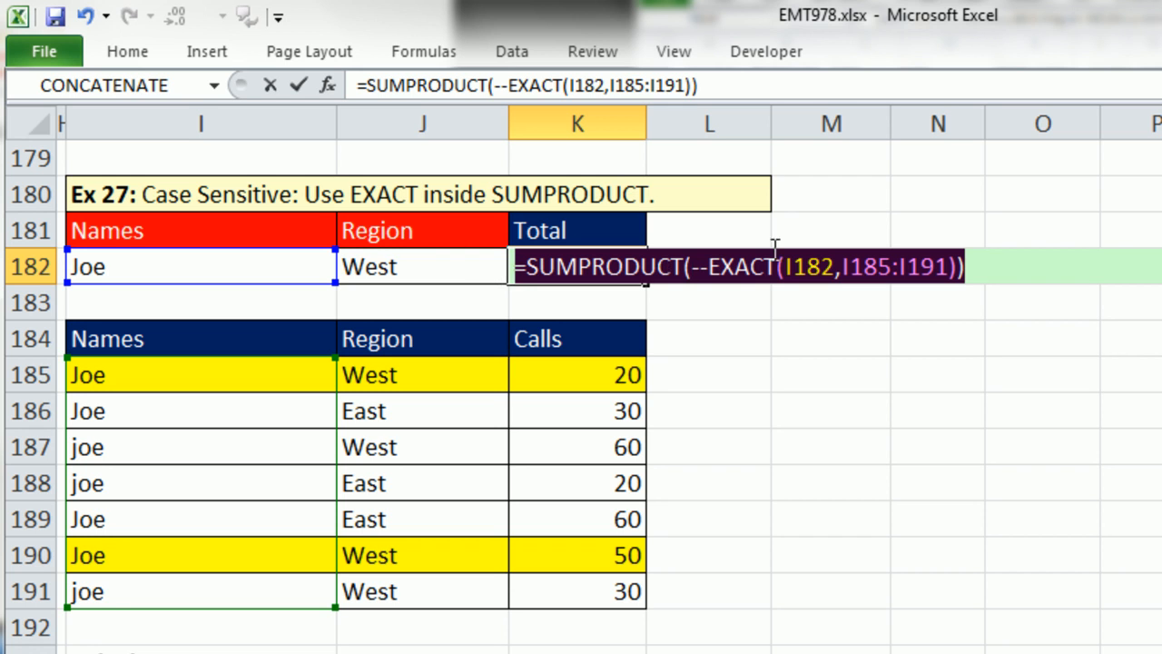
left_click_drag(694, 271, 962, 262)
key("F9")
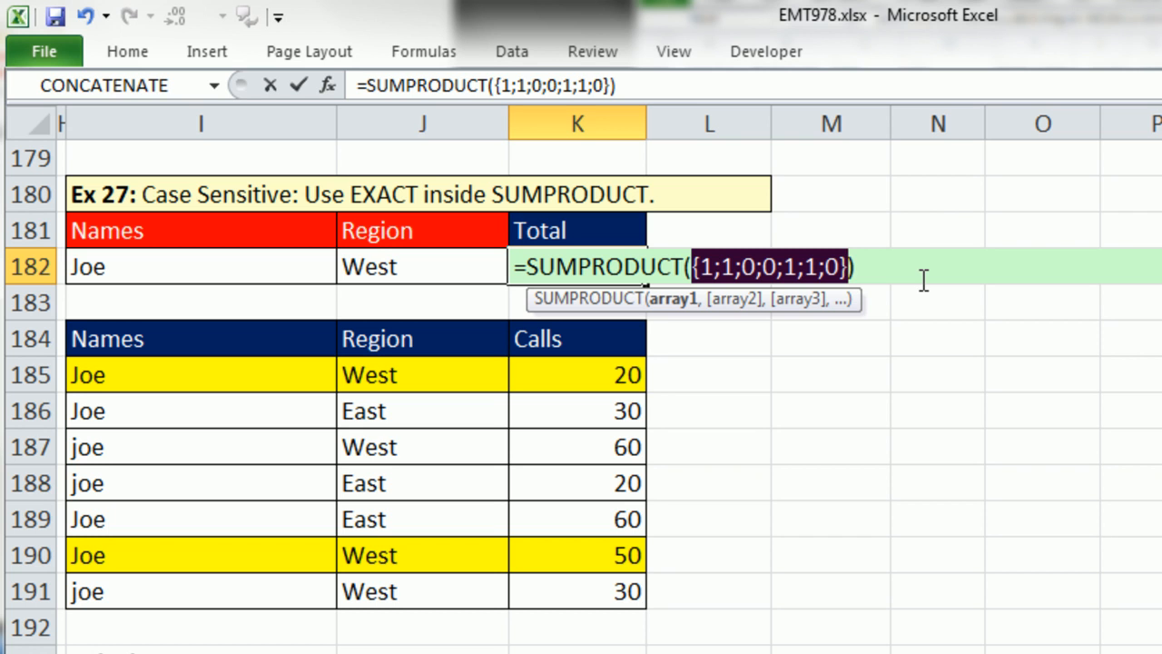
key("ctrl+z")
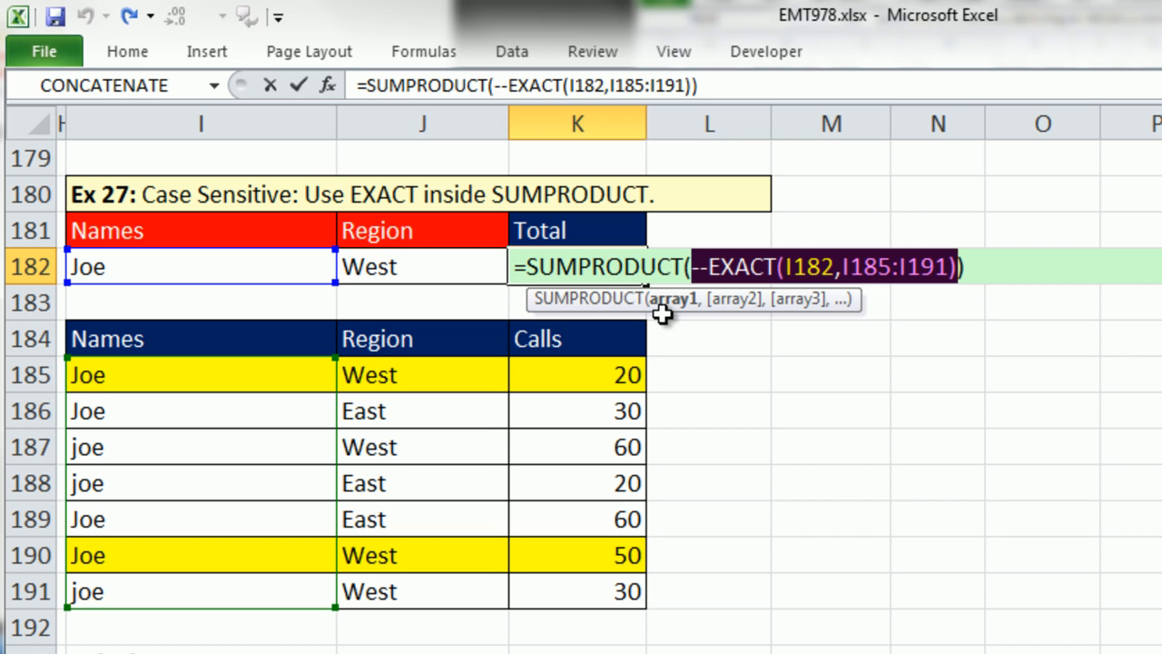
key("Return")
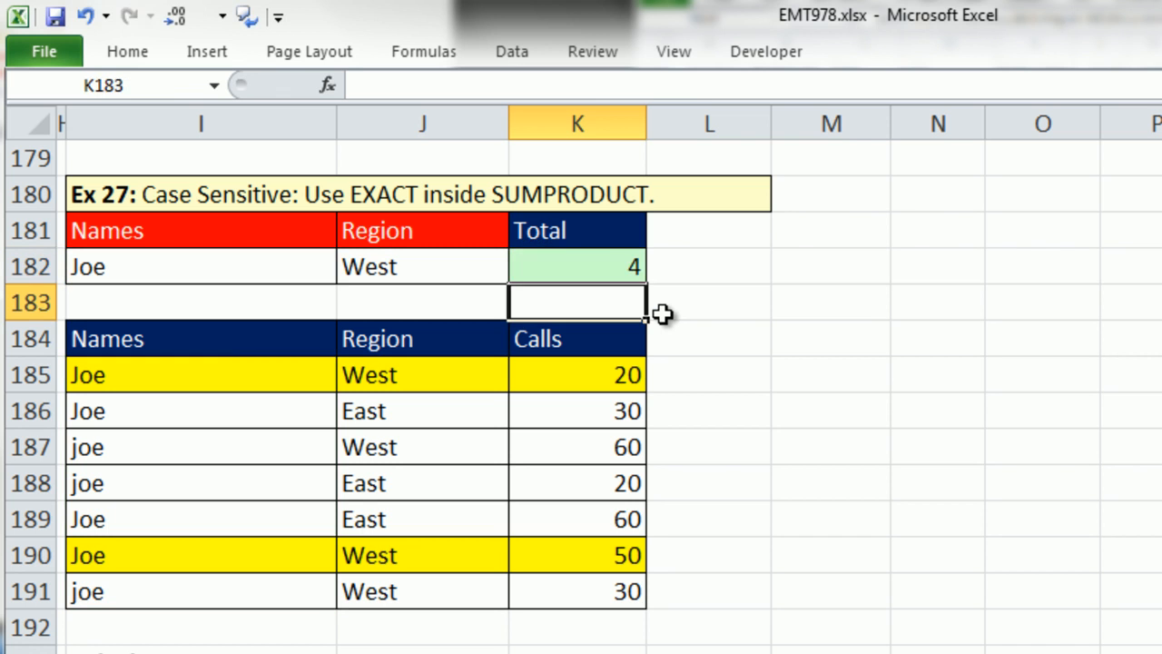
Step: Add --(J185:J191=J182) as the second array of the SUMPRODUCT formula in K182 to match the region
double_click(608, 265)
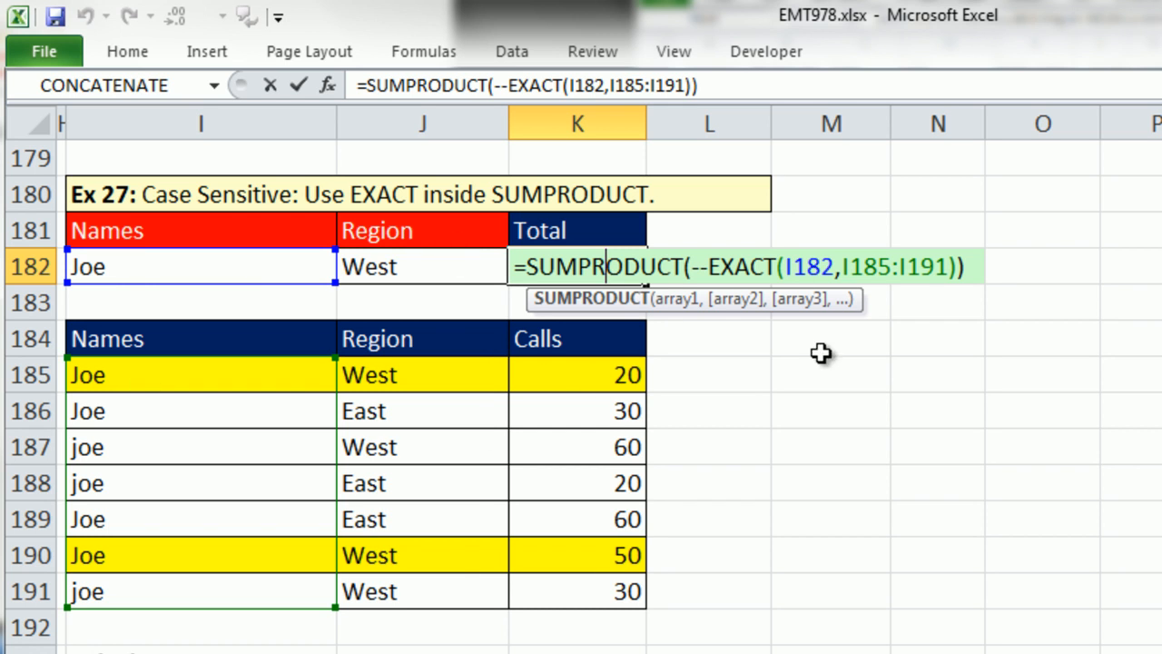
left_click(961, 266)
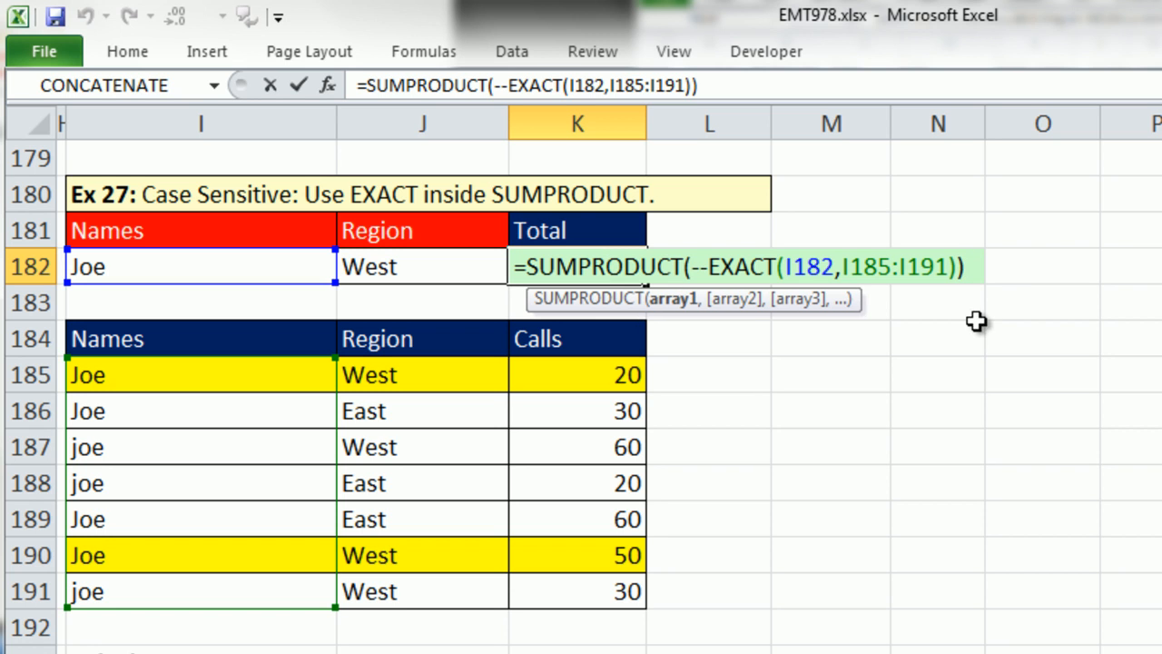
type(",")
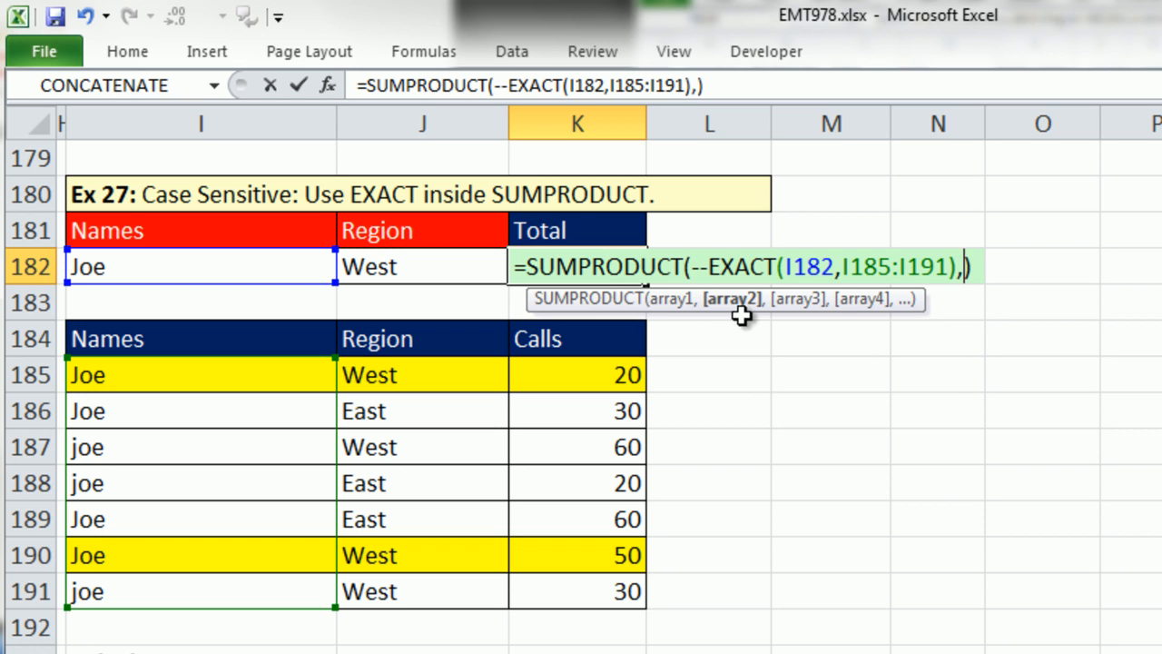
type("--(")
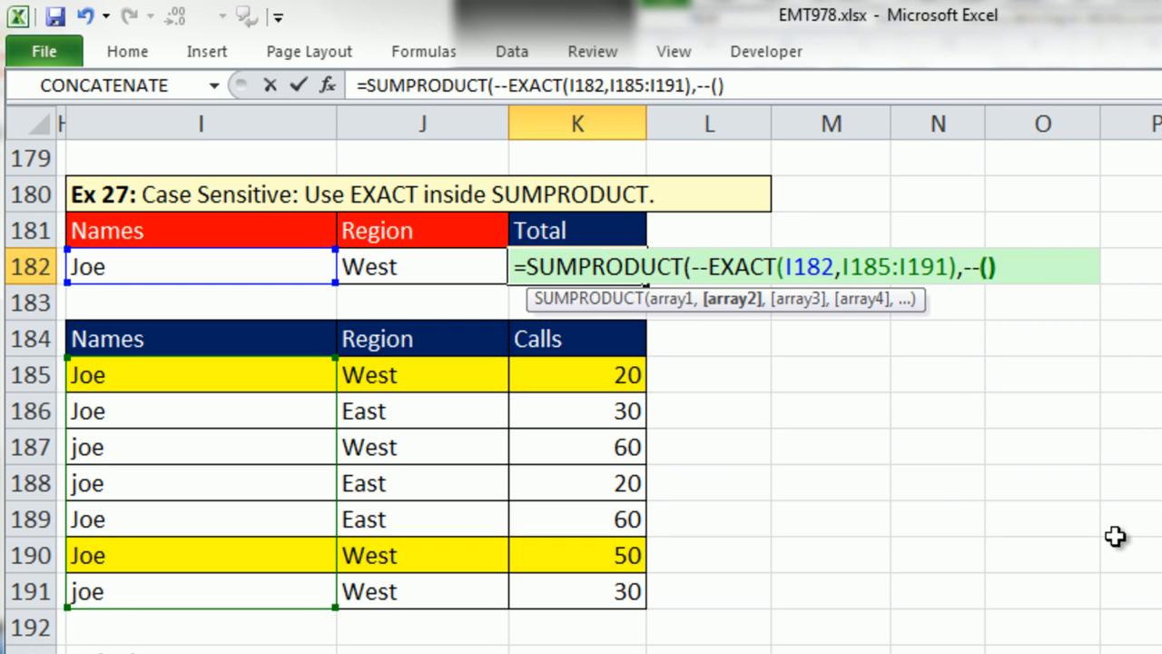
left_click_drag(370, 374, 406, 578)
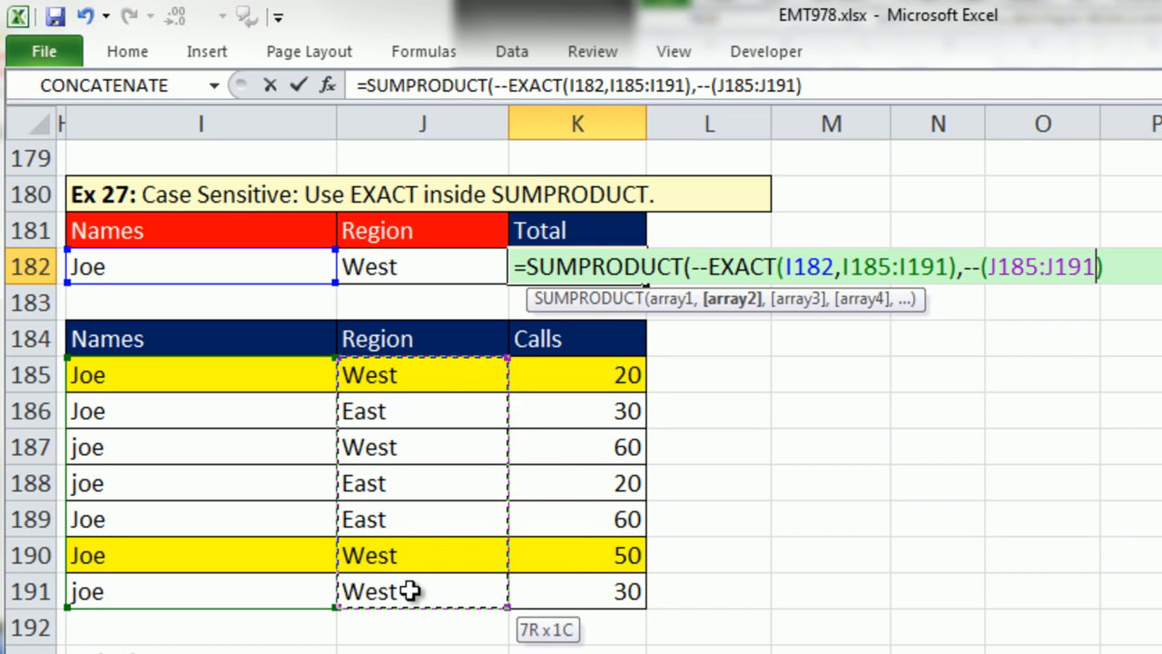
type("=")
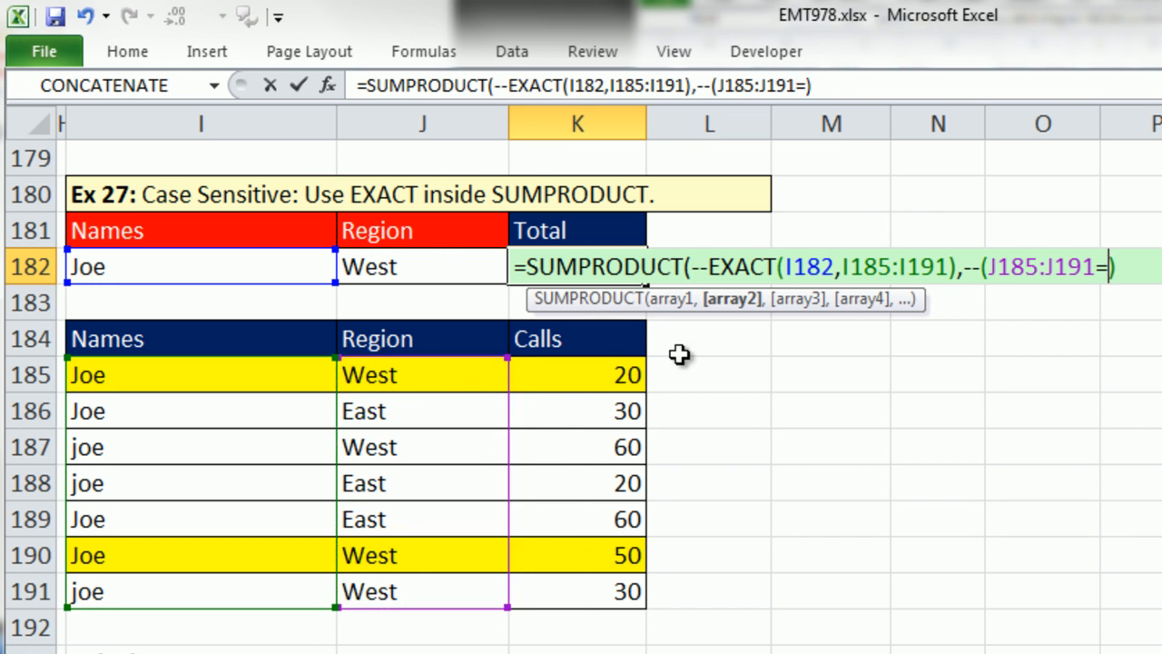
left_click(427, 266)
type(")")
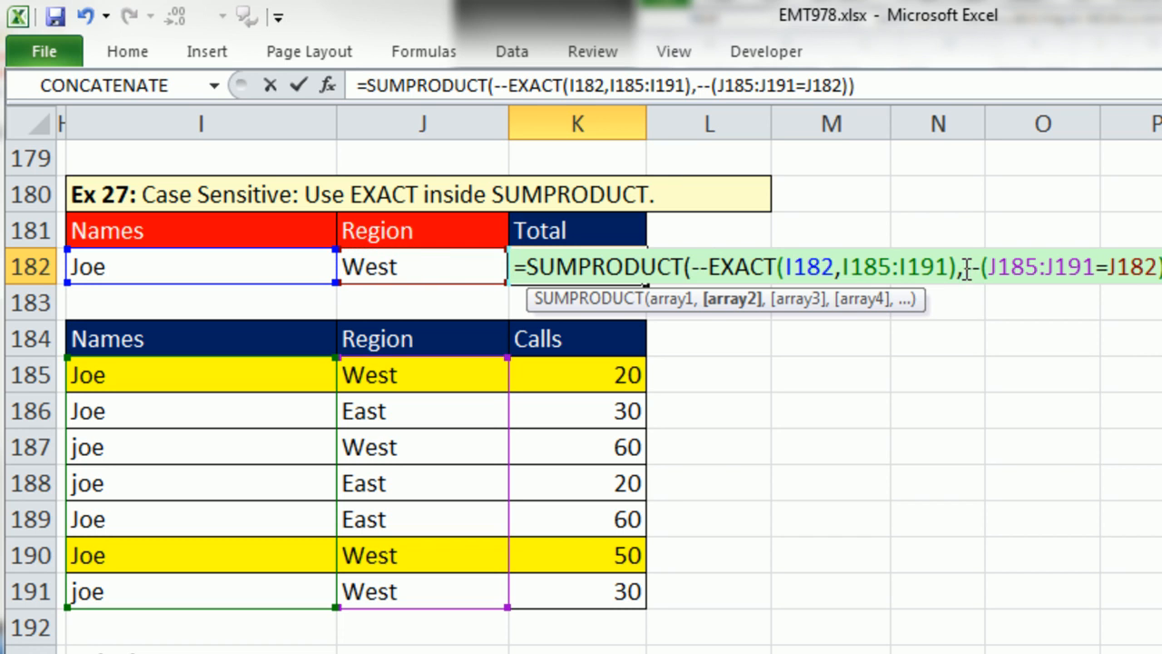
Step: Evaluate the --(J185:J191=J182) argument to inspect its array, restore it and enter the formula in K182
left_click_drag(969, 266, 1160, 267)
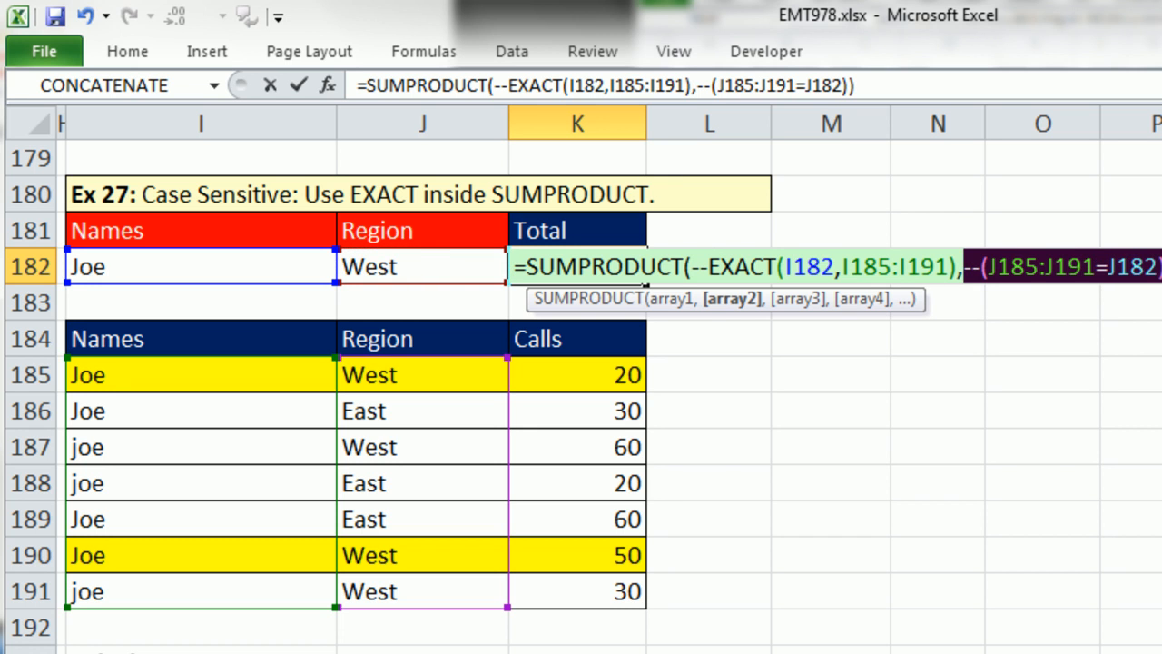
key("F9")
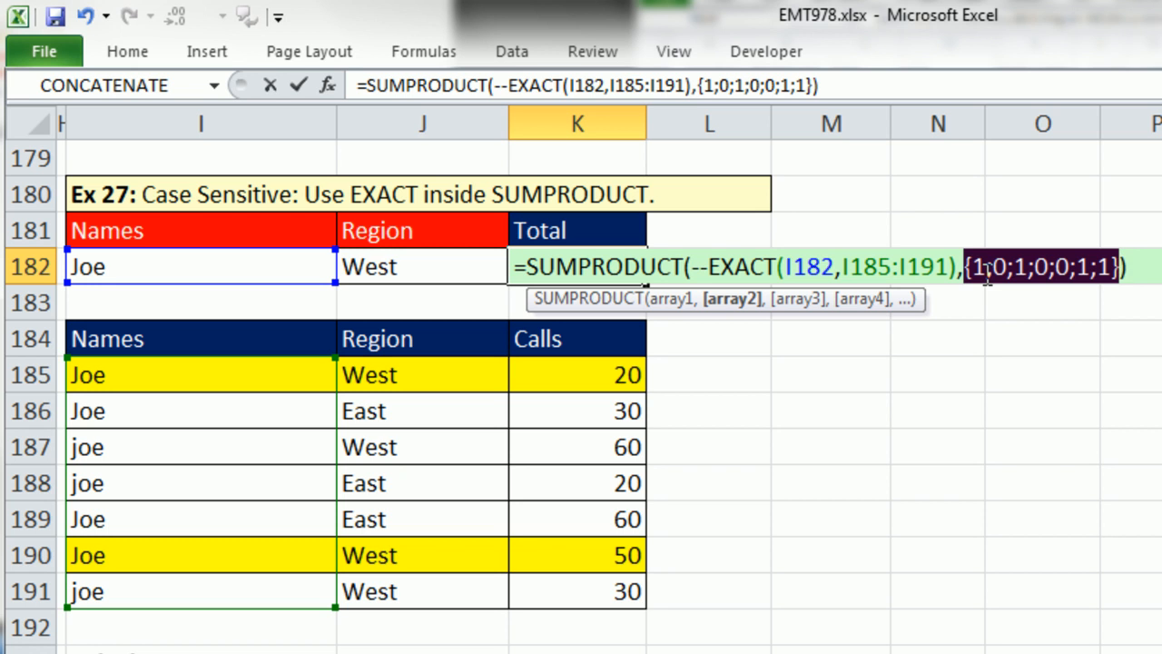
key("ctrl+z")
key("ctrl+Return")
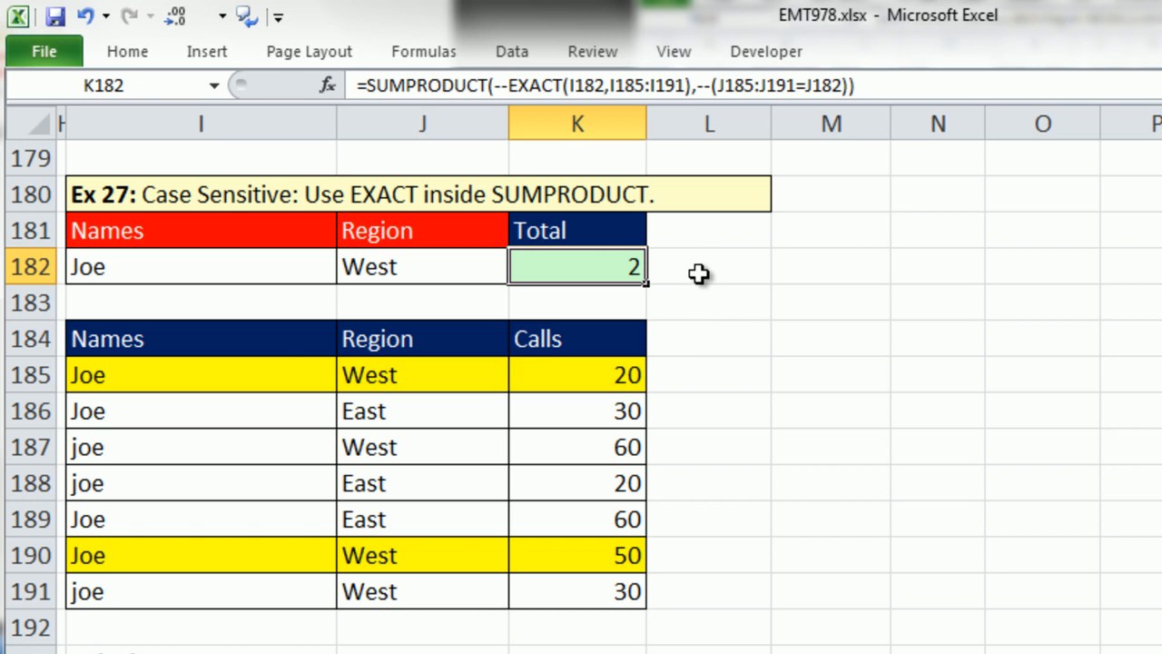
Step: Evaluate both the --EXACT and region arguments in K182 to compare their arrays, and cancel the edit
double_click(598, 268)
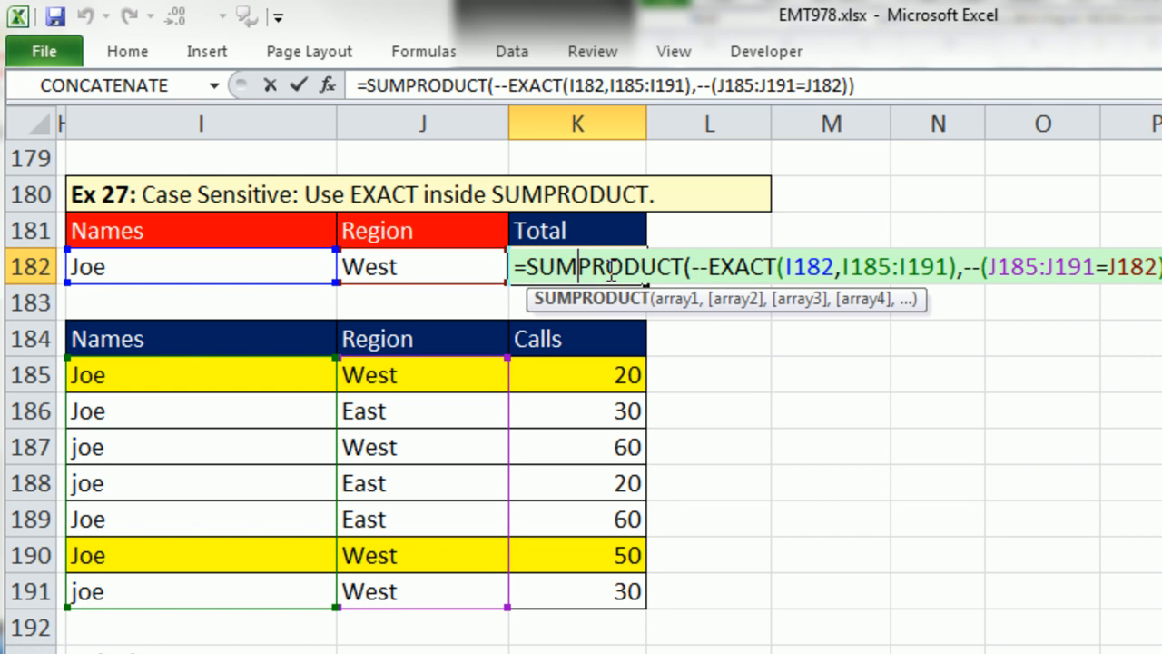
left_click_drag(690, 267, 957, 266)
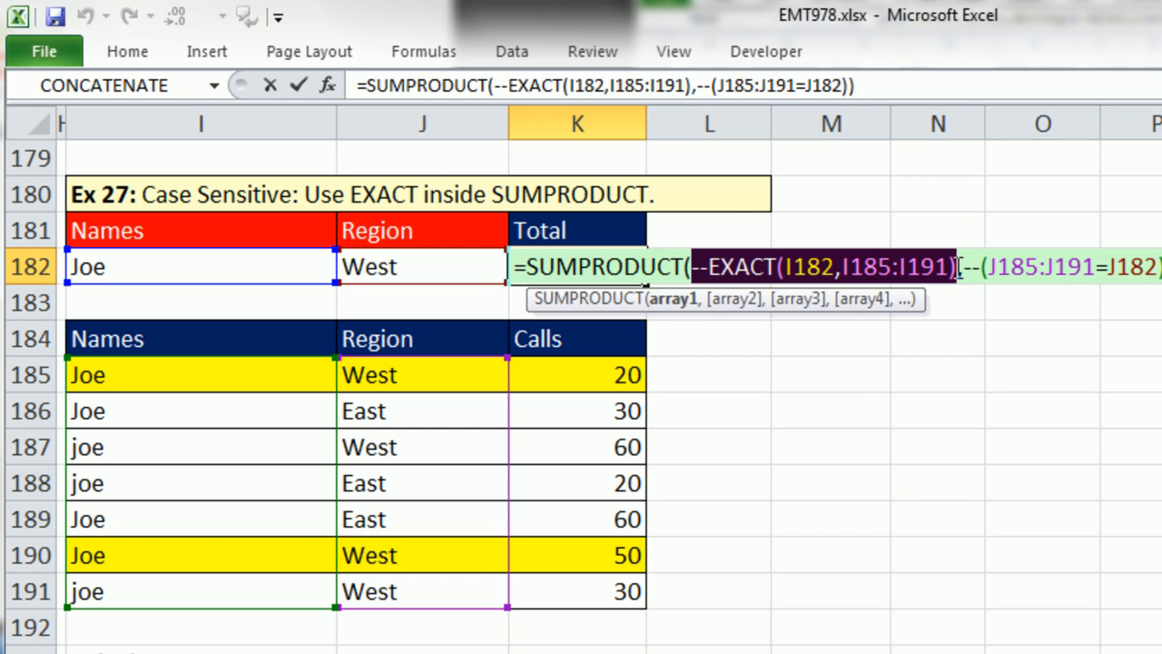
key("F9")
left_click_drag(850, 267, 1060, 265)
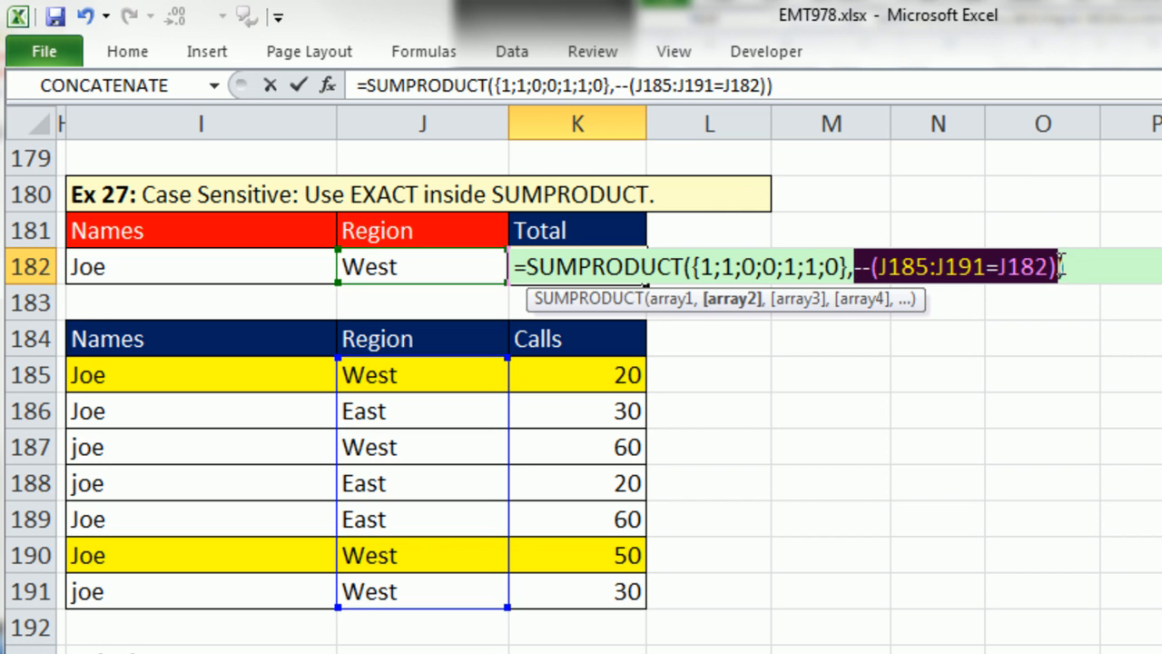
key("F9")
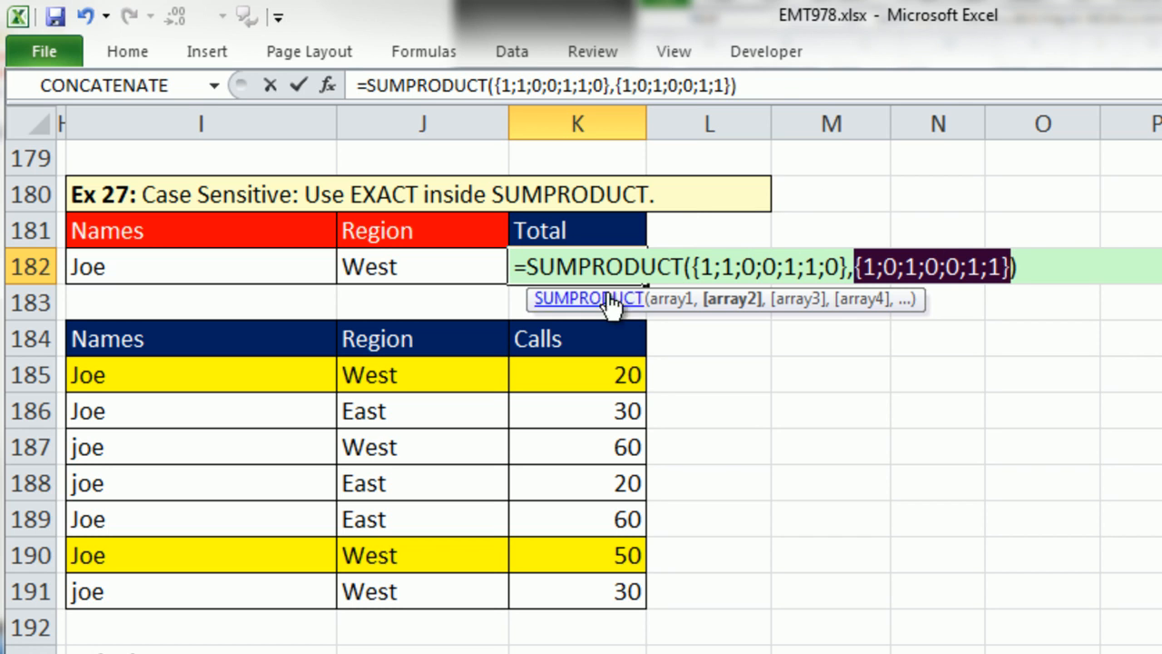
key("Escape")
Step: Add the Calls range K185:K191 as the third SUMPRODUCT array in K182 and enter the formula
double_click(543, 263)
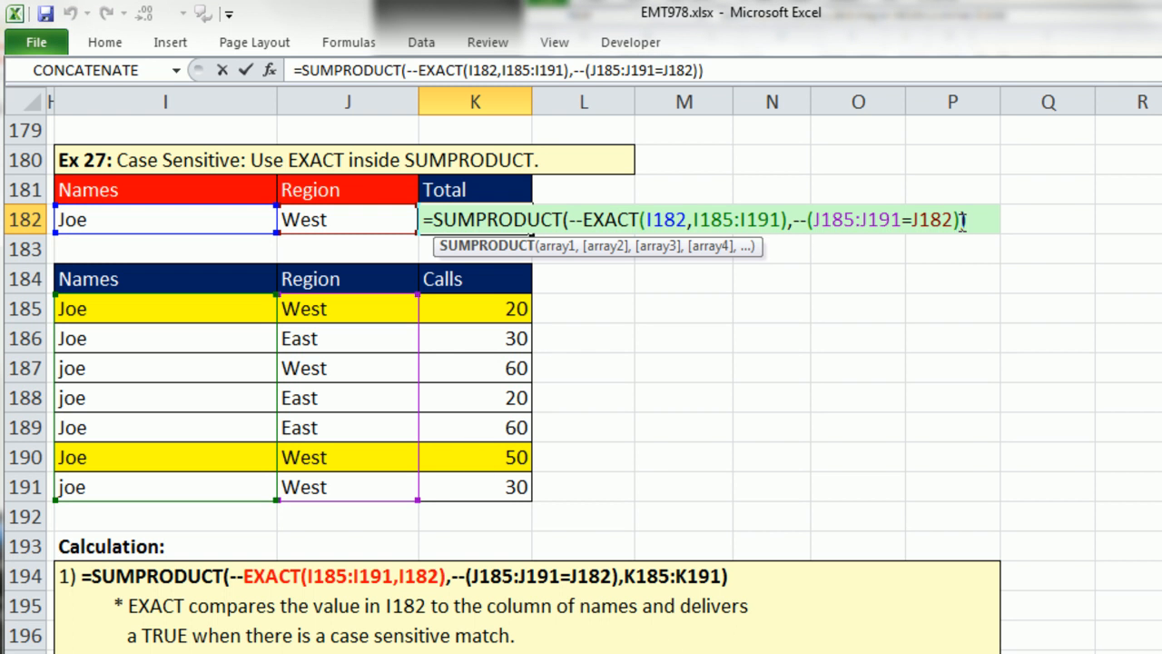
left_click(961, 220)
type(",")
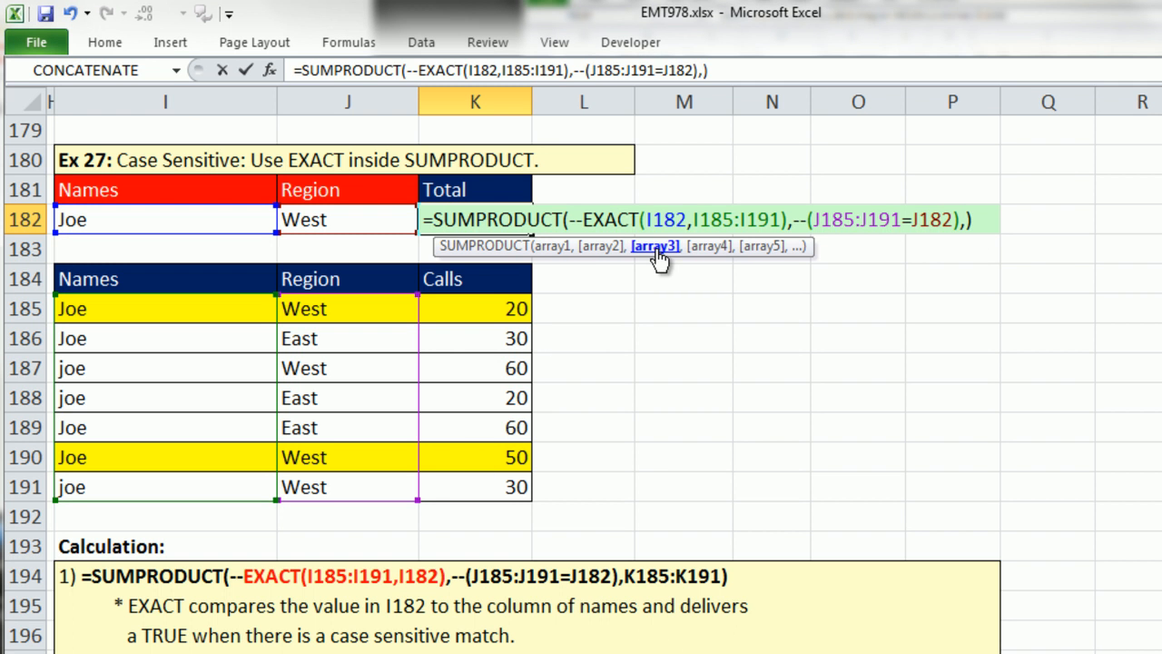
left_click_drag(478, 310, 478, 491)
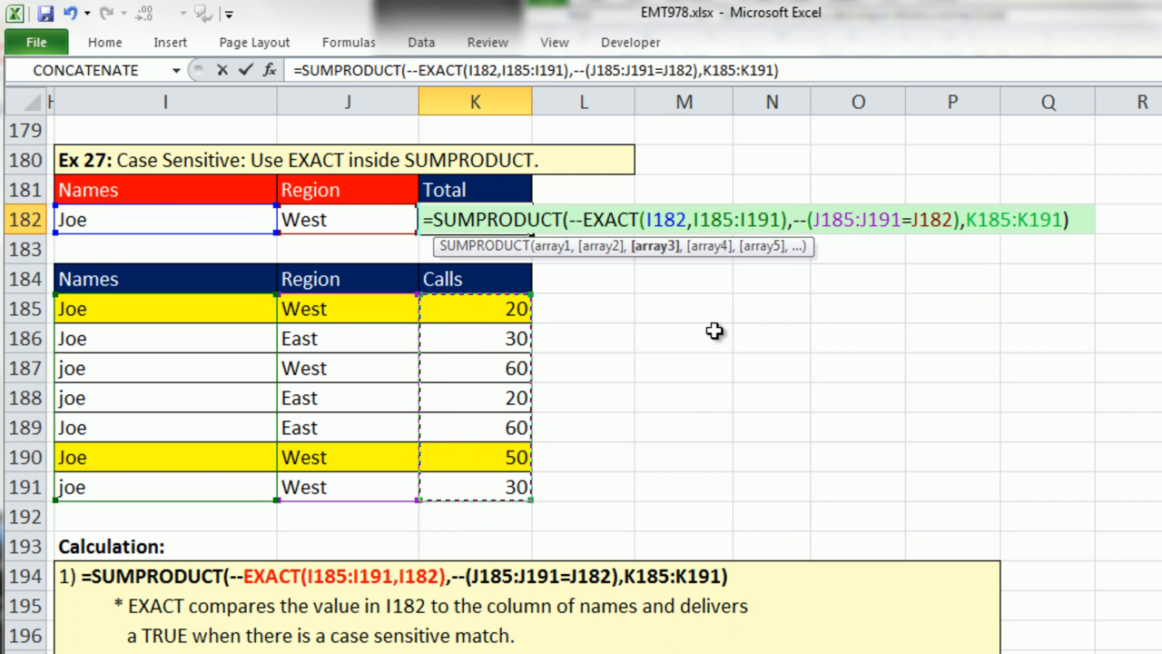
key("ctrl+Return")
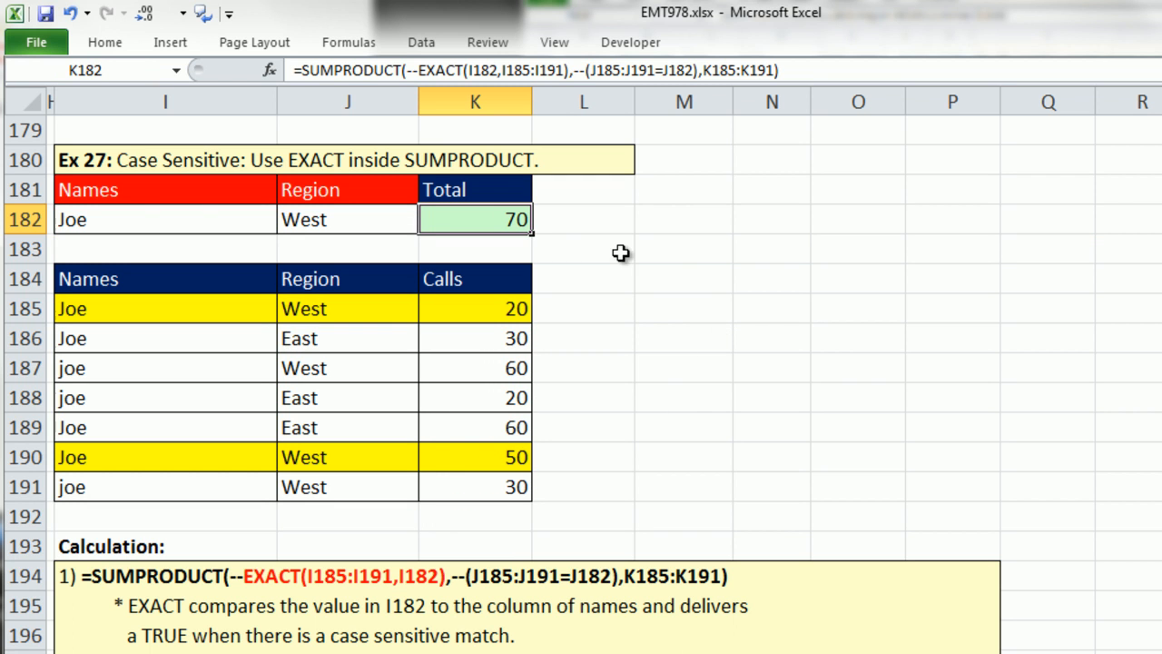
Step: Review the finished K182 formula, examining the region comparison J185:J191=J182 and its equals operator, without changing it
double_click(497, 215)
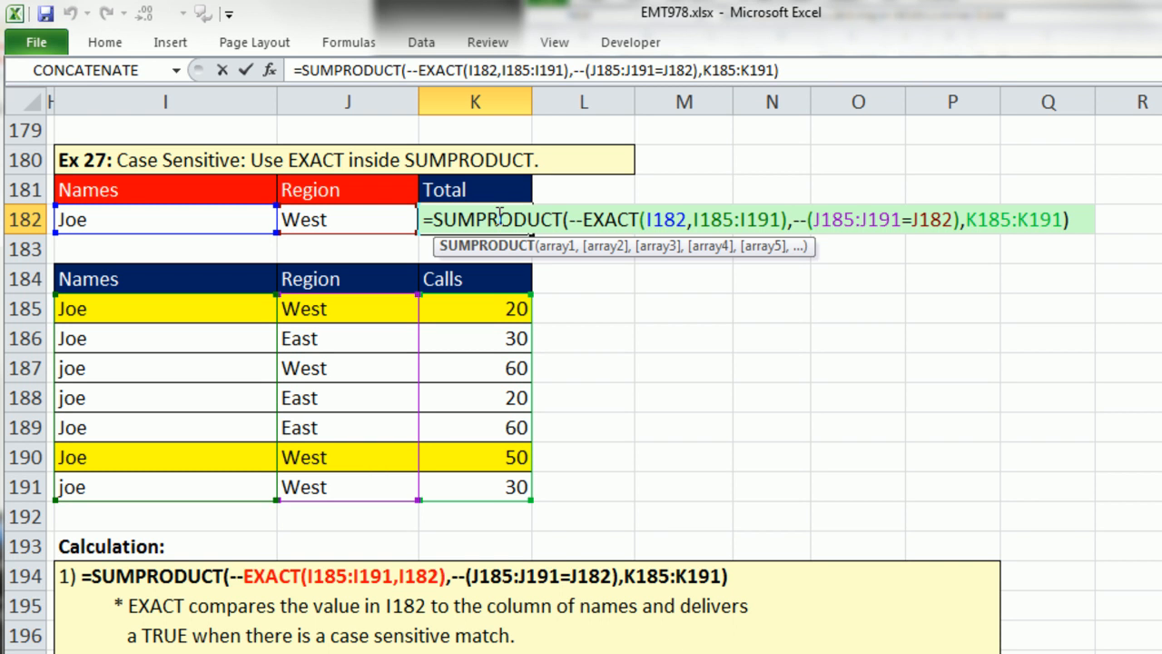
key("Escape")
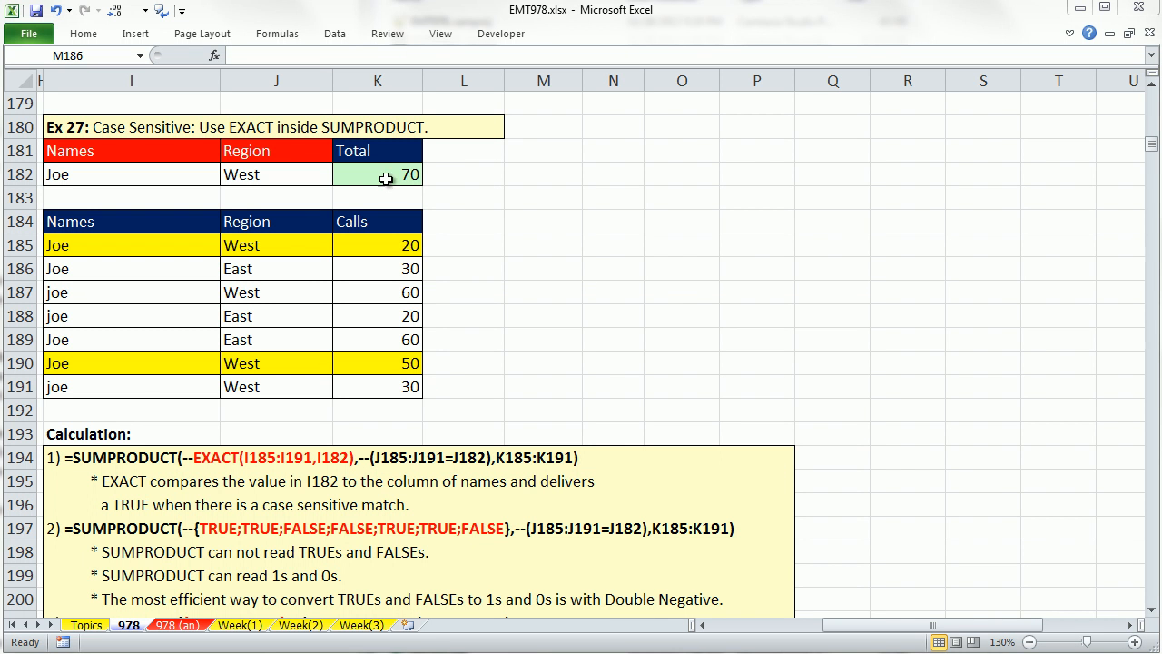
double_click(386, 179)
double_click(386, 179)
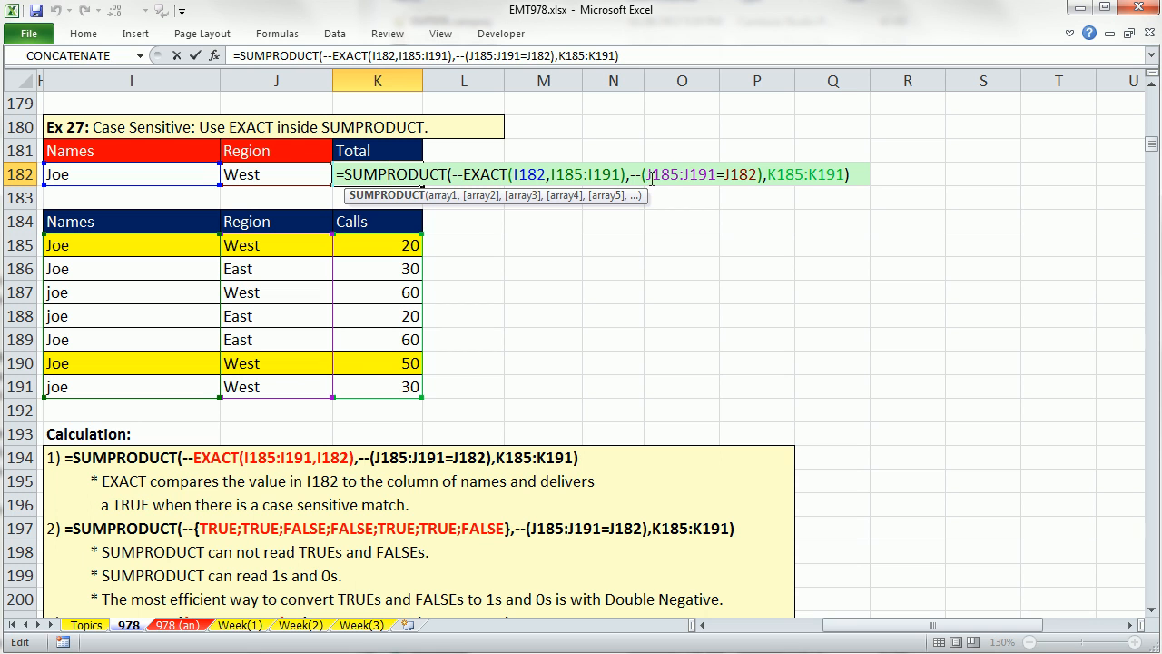
left_click_drag(650, 174, 757, 174)
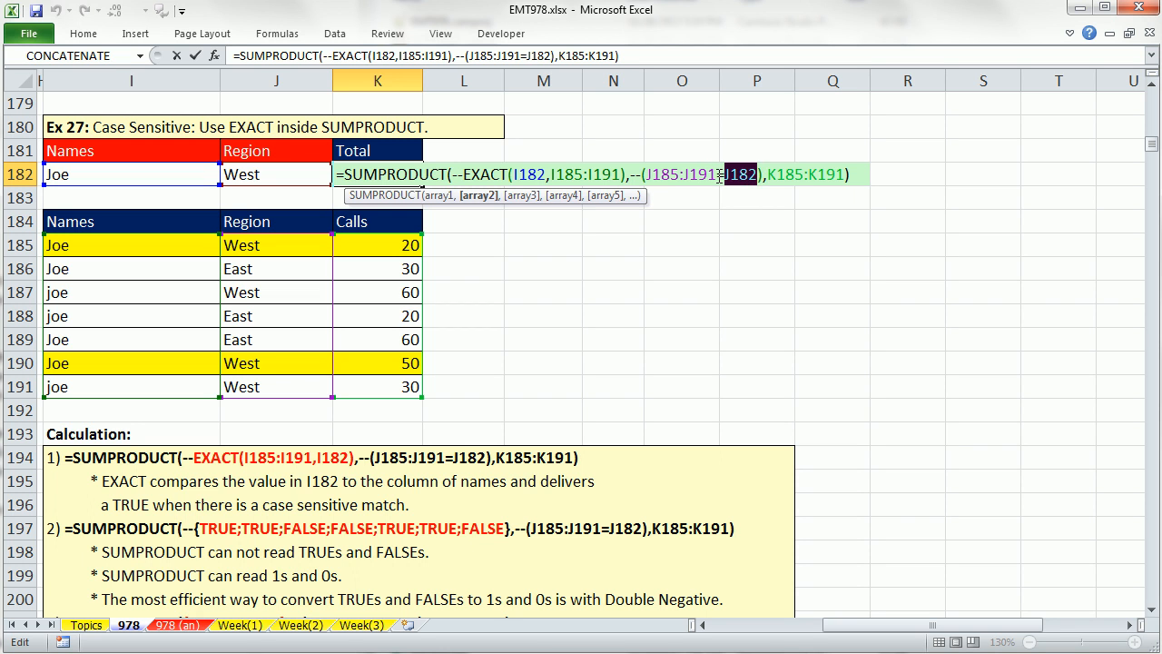
left_click_drag(716, 174, 723, 175)
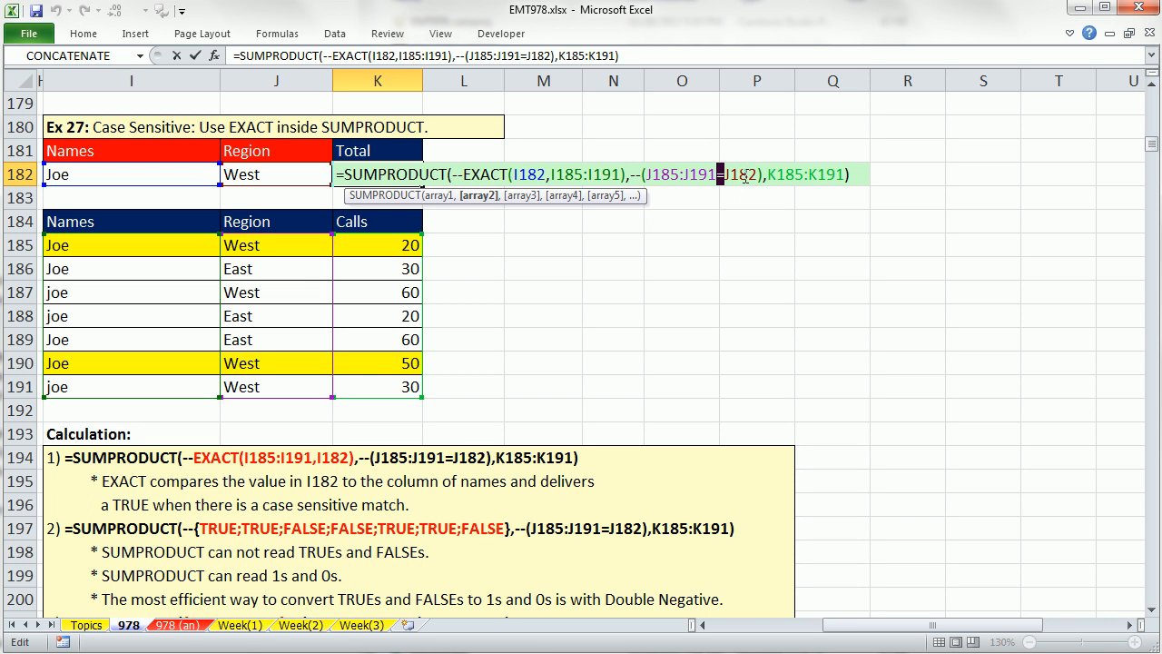
left_click(690, 174)
key("ctrl+Return")
Step: Select the Total cell K214 of Ex 28, check the source data on the Week(1) sheet, and return to sheet 978
scroll(666, 295, "down", 7)
scroll(666, 295, "down", 3)
left_click(1152, 610)
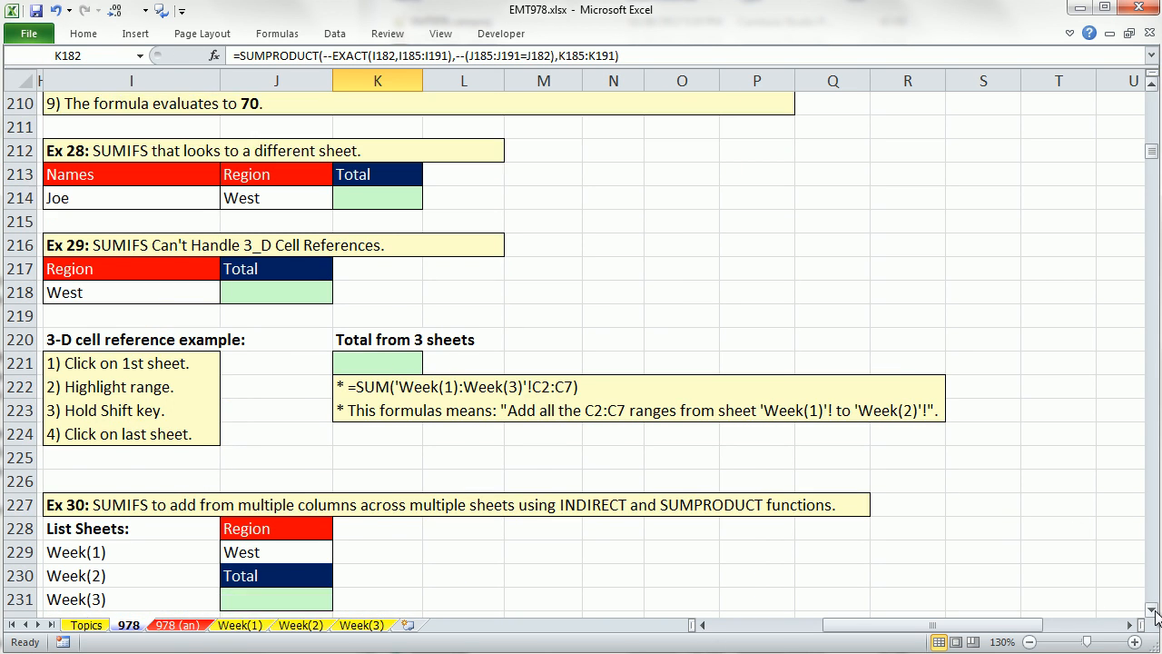
left_click(1152, 610)
left_click(1152, 610)
left_click(358, 150)
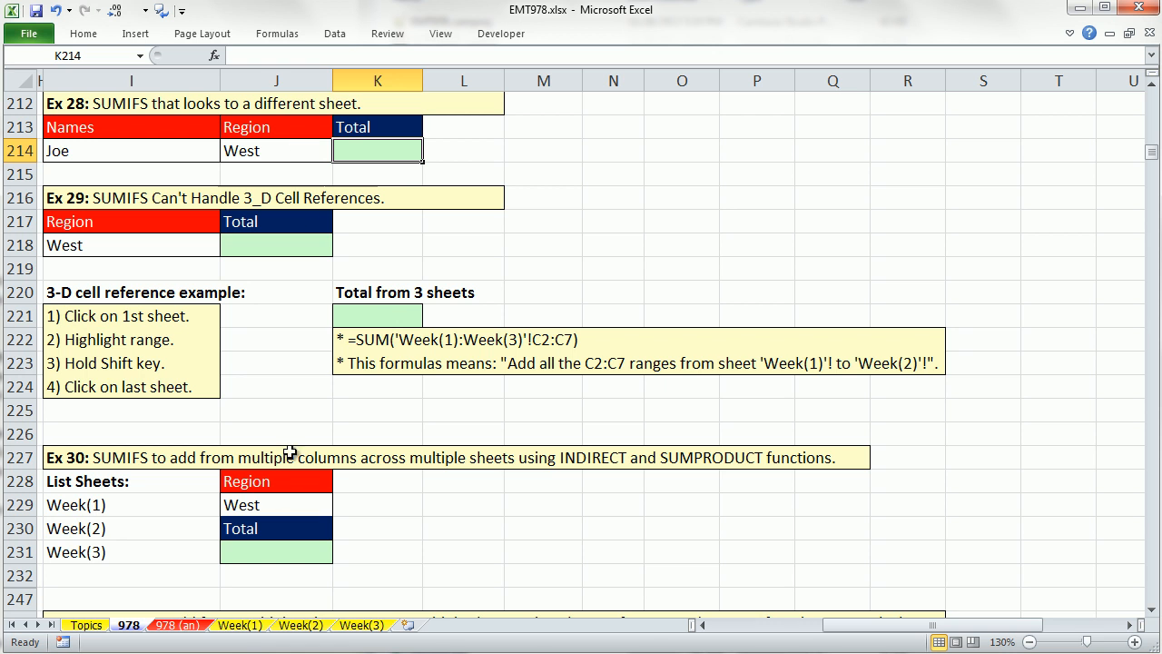
left_click(241, 625)
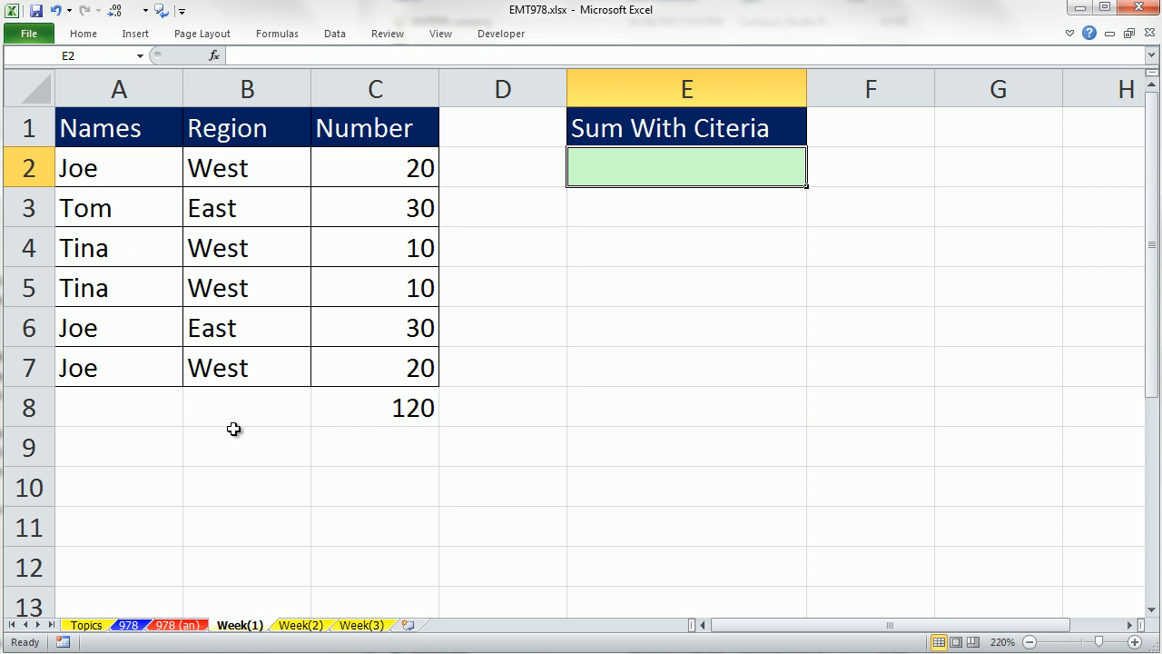
left_click(129, 626)
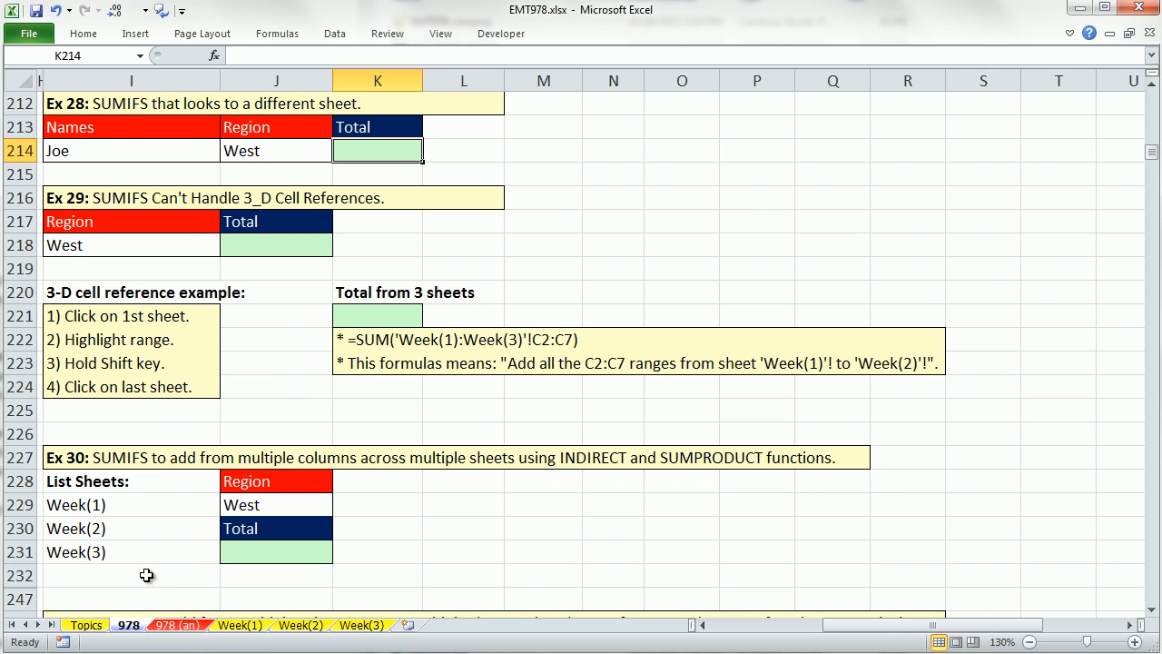
Step: Start a SUMIFS formula in K214 with range C2:C7 on the Week(1) sheet as its sum range
type("=sumifs")
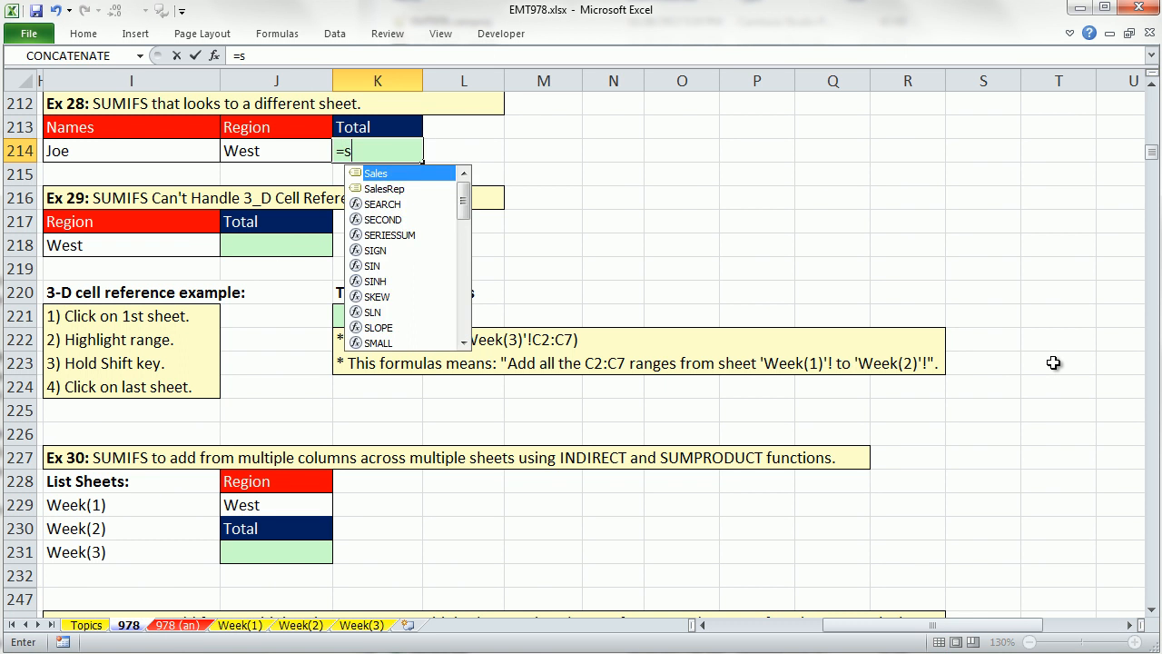
key("Tab")
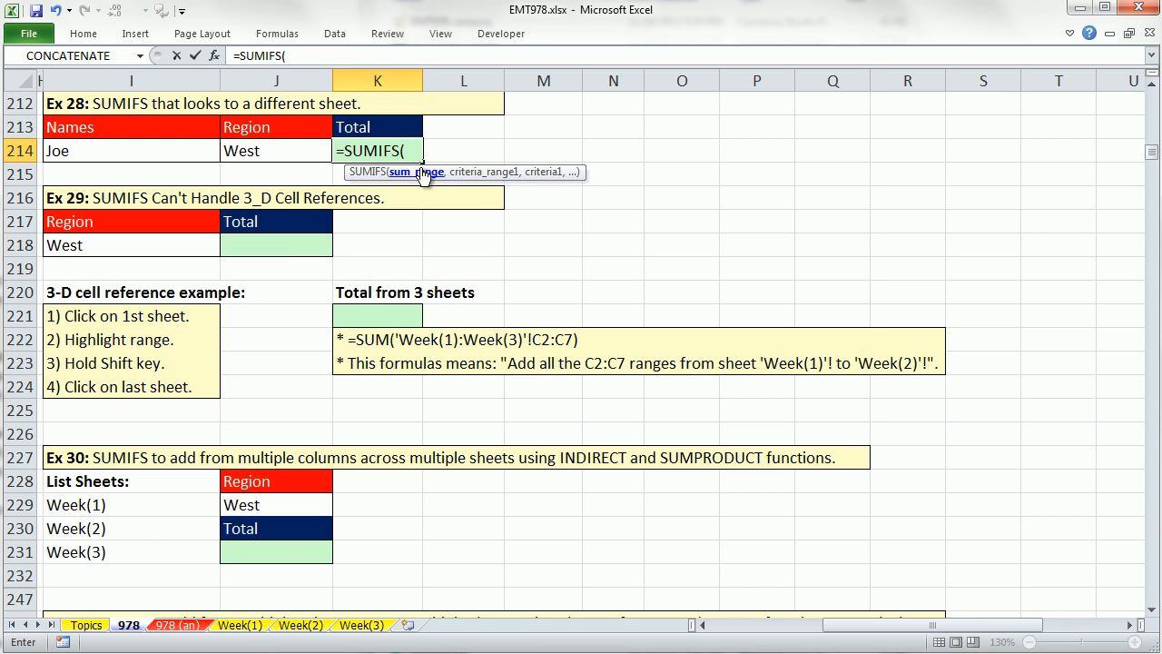
left_click(239, 625)
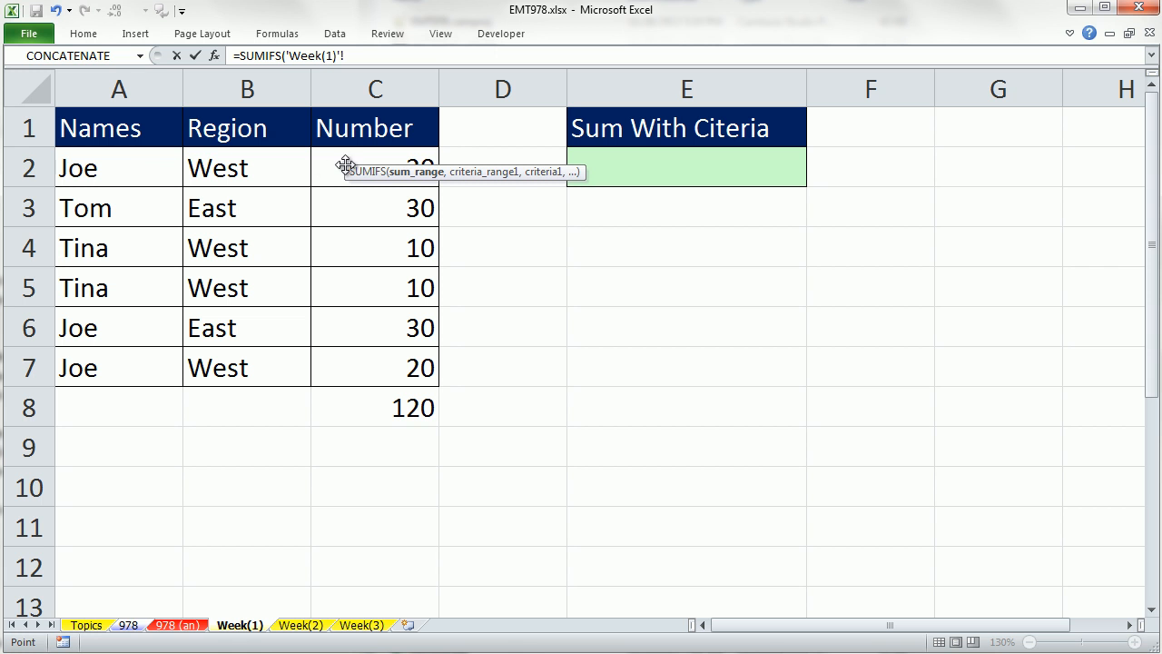
left_click_drag(338, 163, 371, 371)
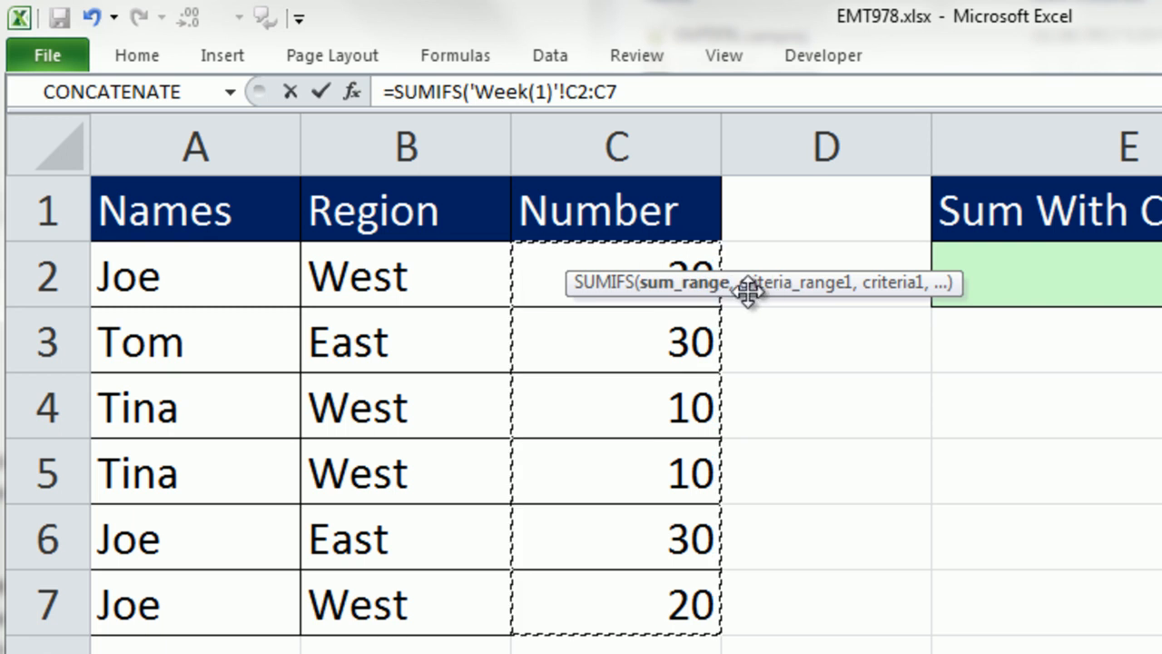
Step: Add Week(1) names A2:A7 and regions B2:B7 as criteria ranges in the SUMIFS formula, leaving criteria1 and criteria2 blank
left_click(648, 91)
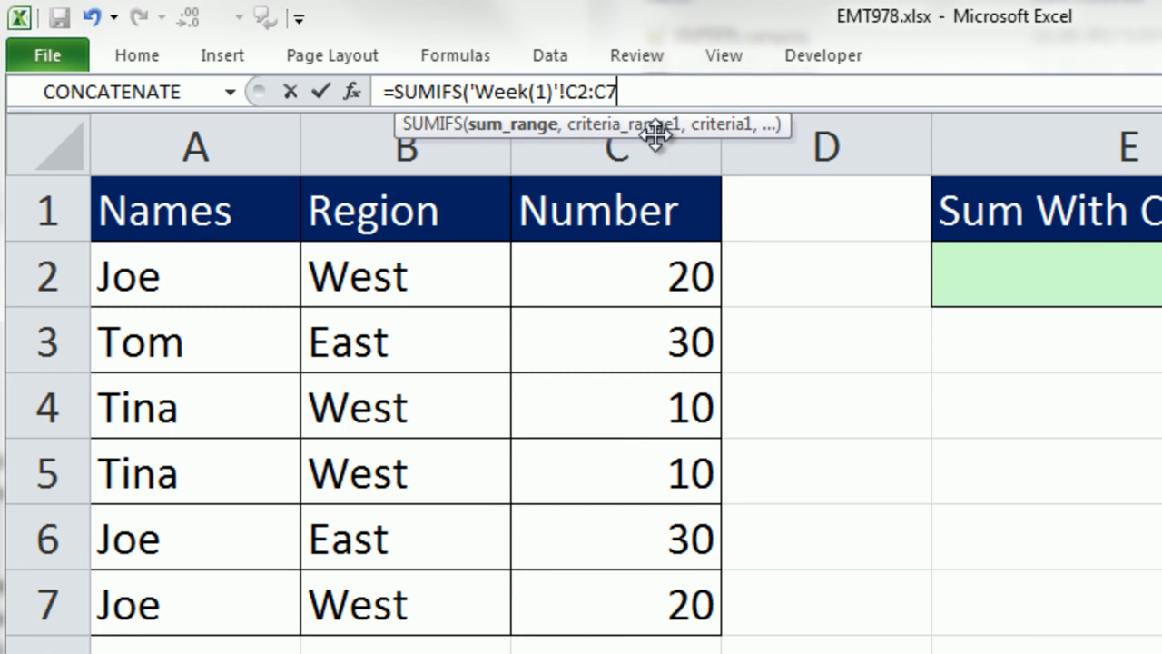
type(",")
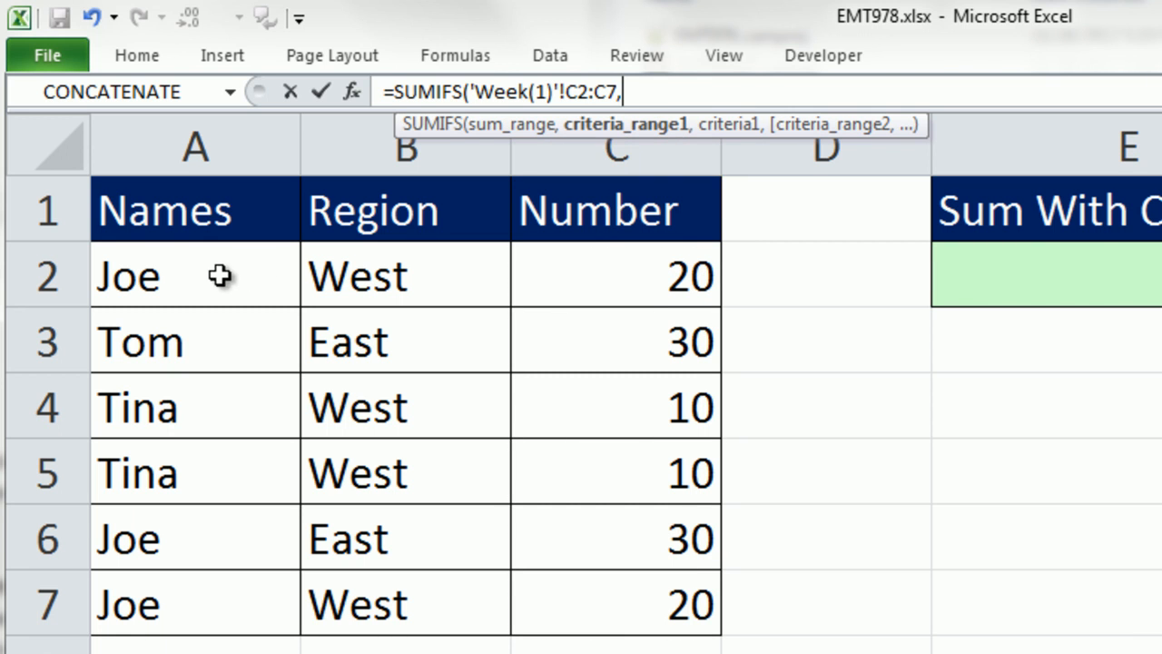
left_click_drag(181, 265, 221, 596)
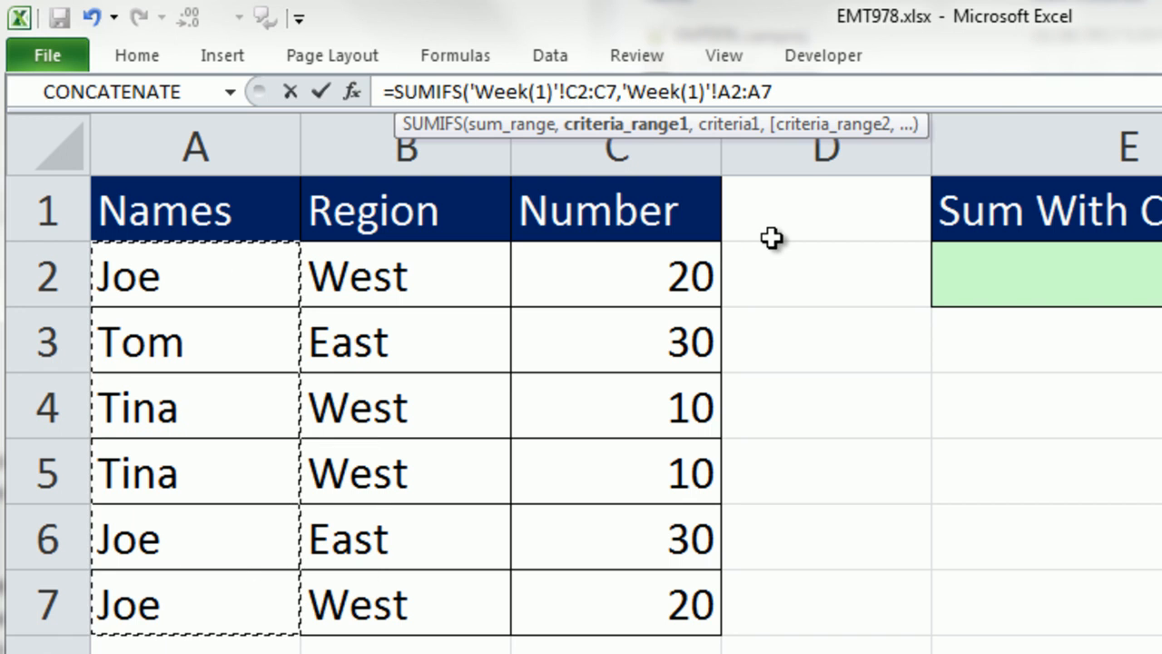
type(",")
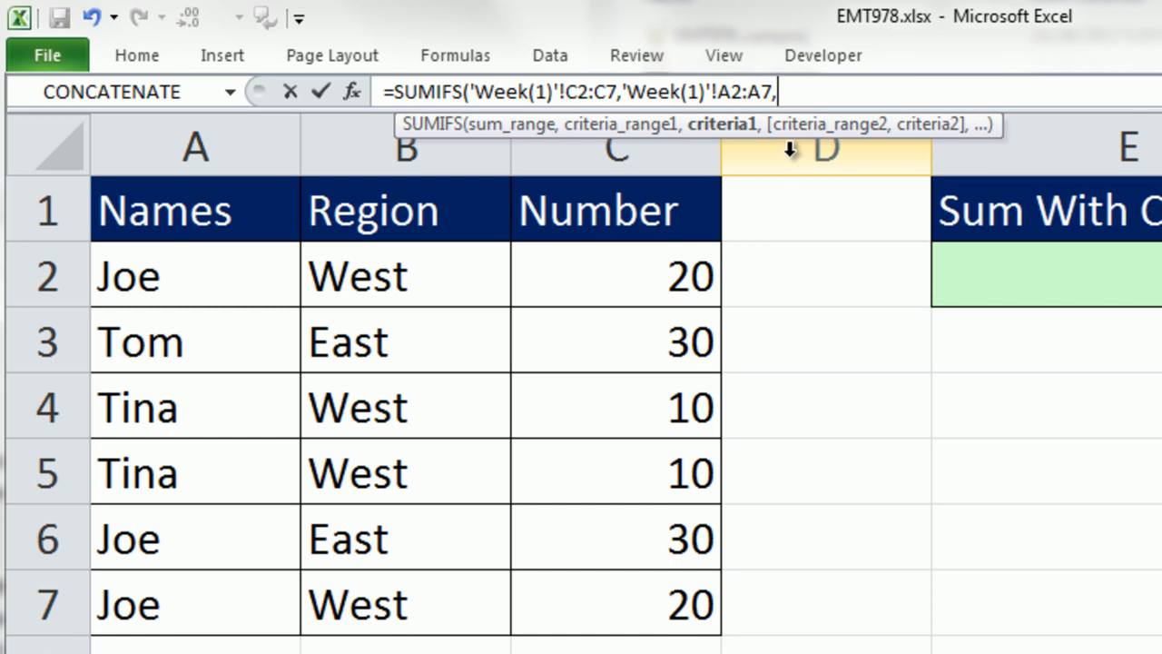
type(",")
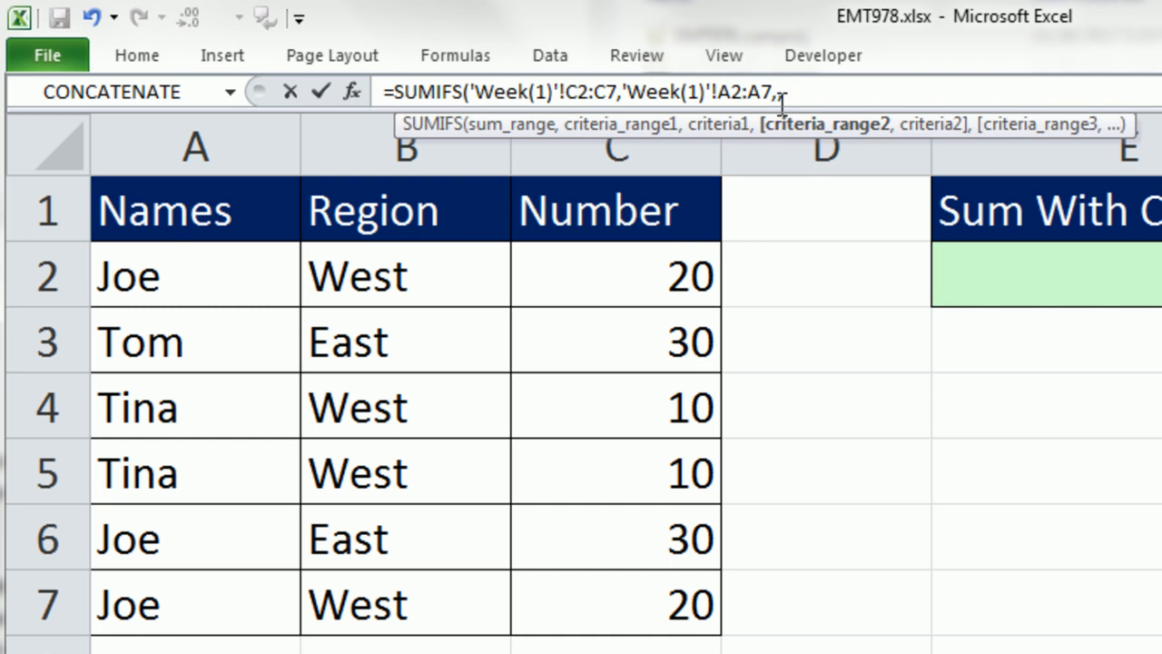
left_click_drag(386, 264, 415, 583)
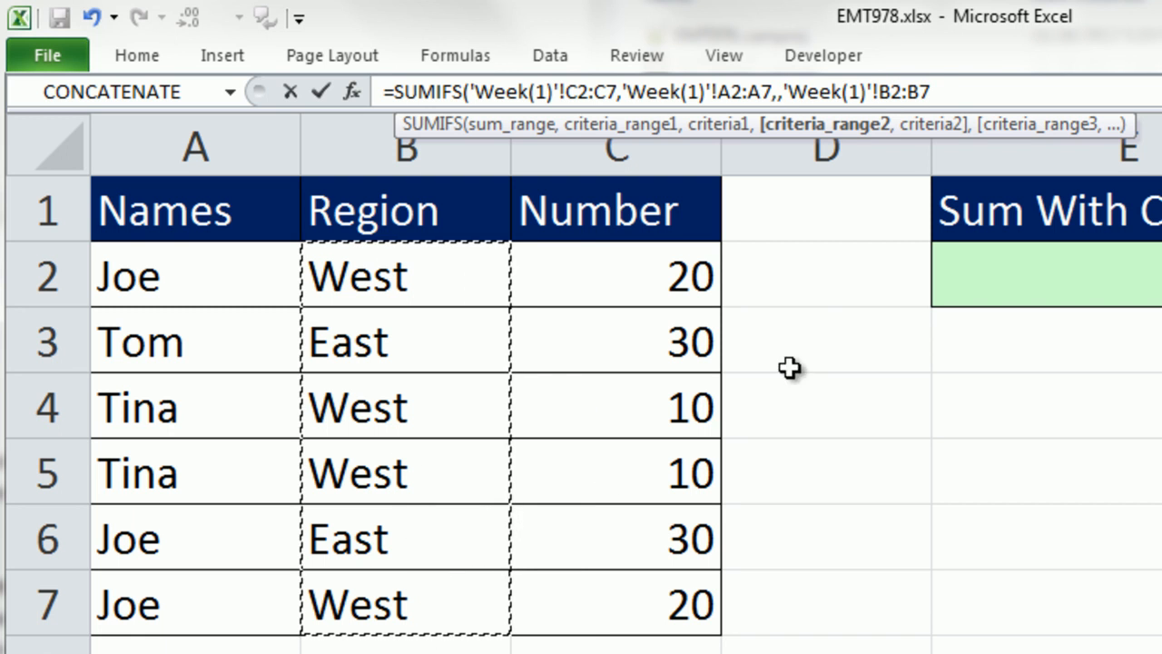
type(",")
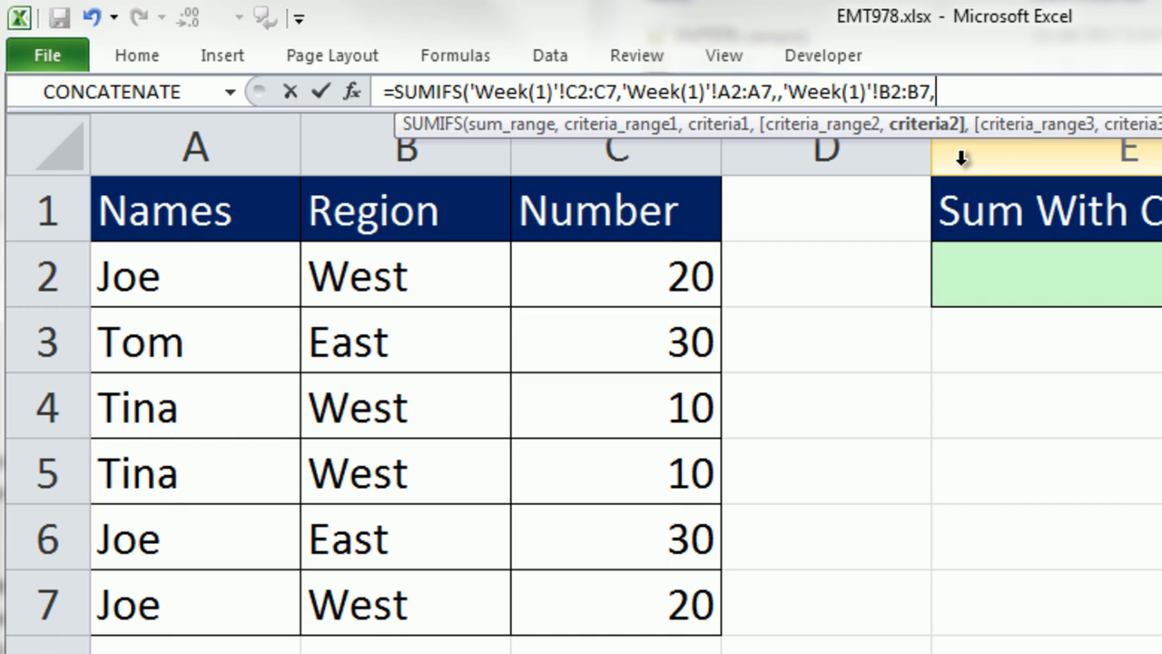
Step: Fill criteria1 with the name cell I214 on sheet 978 and remove the '978'! sheet prefix from that reference
left_click(780, 94)
type(",")
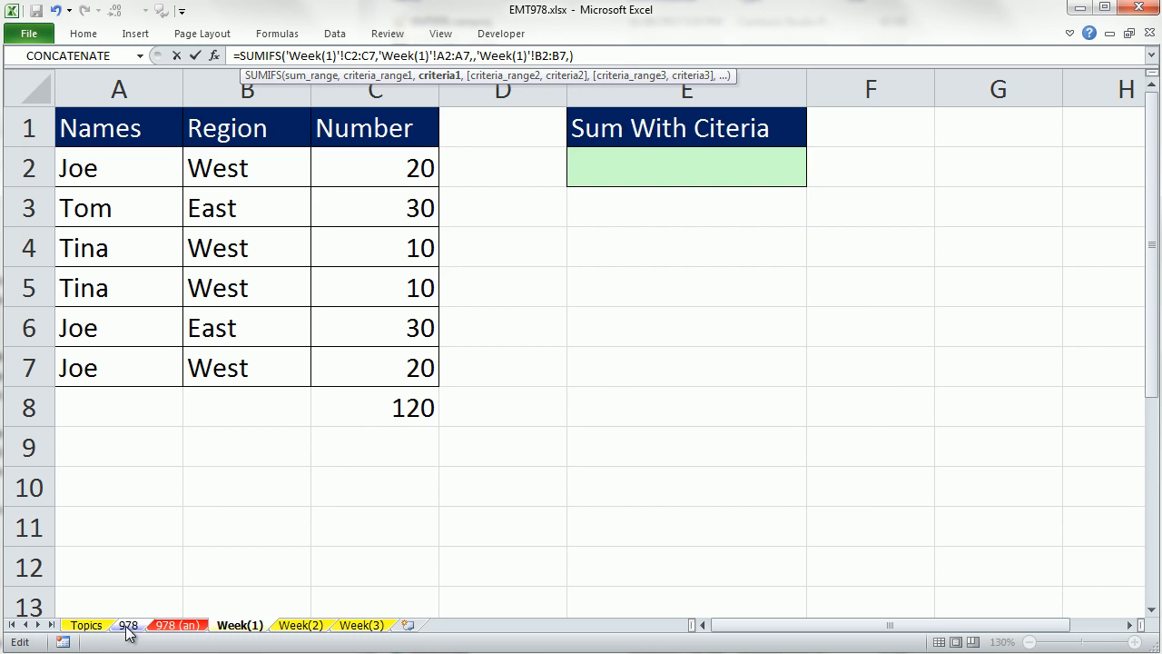
left_click(128, 625)
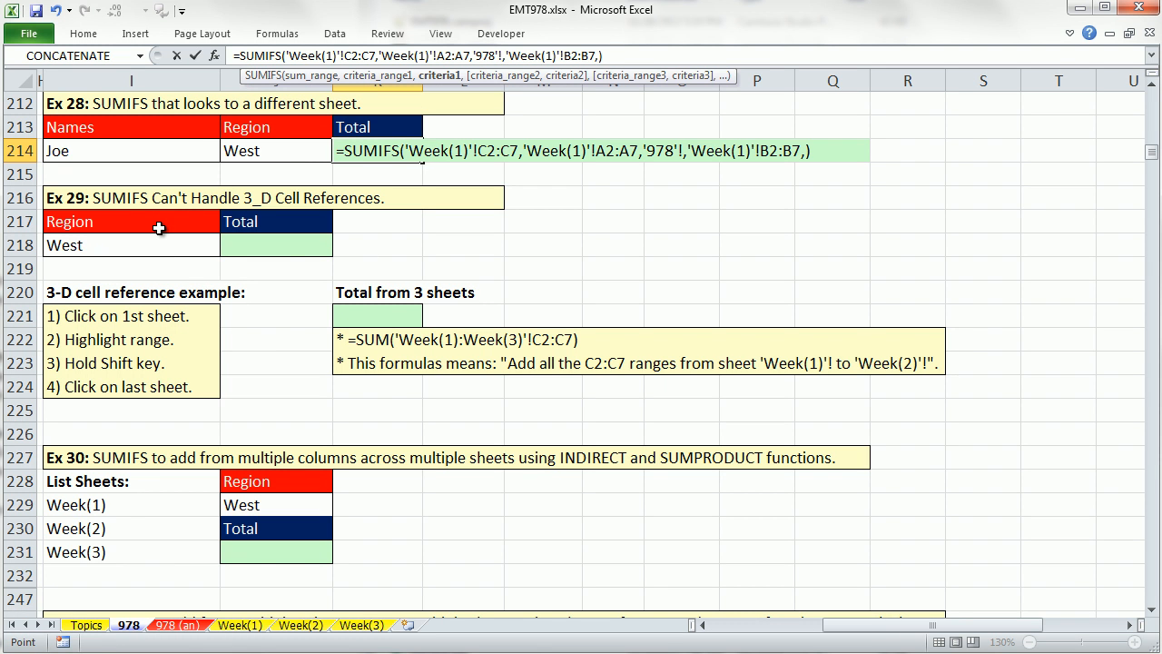
left_click(167, 149)
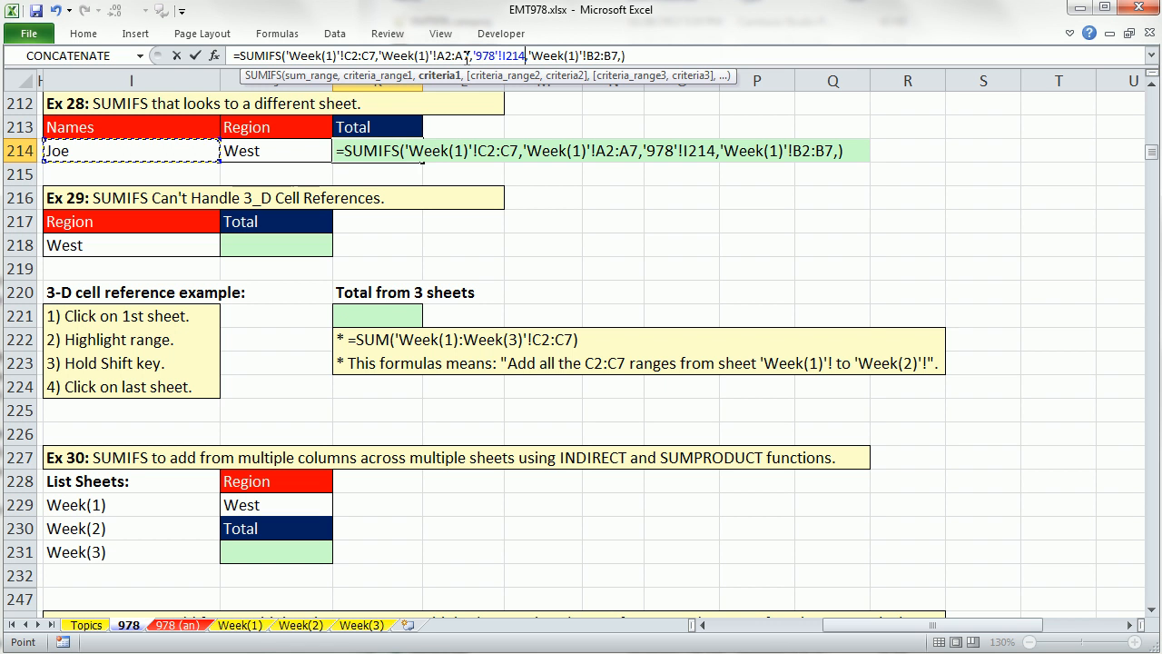
left_click(440, 154)
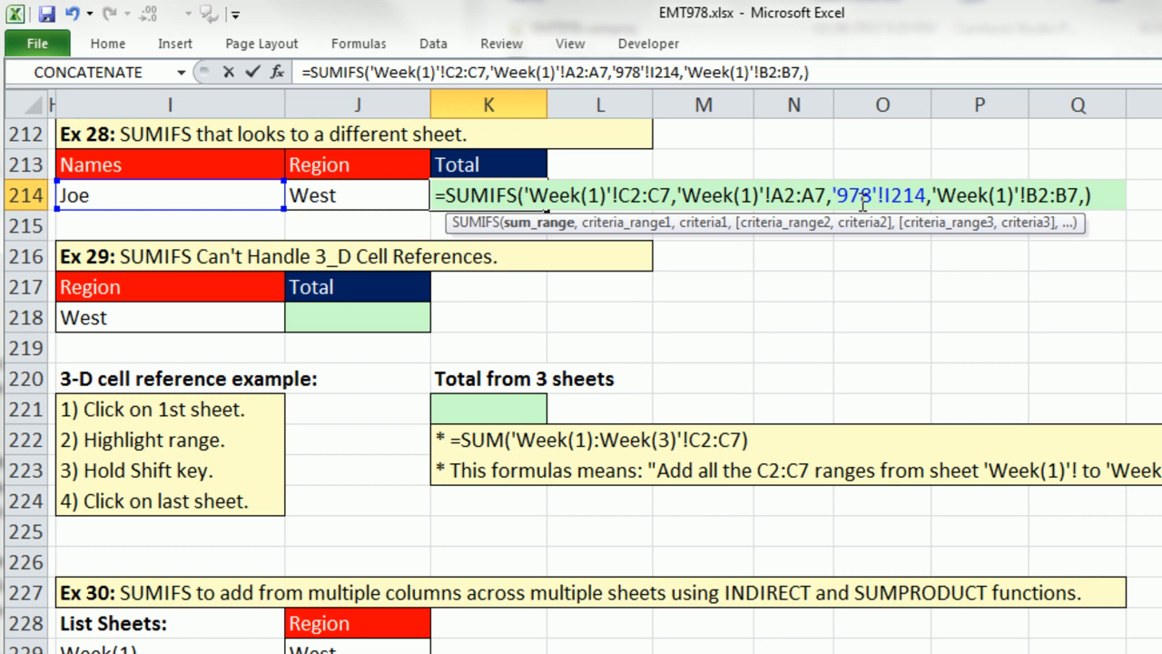
left_click_drag(885, 201, 836, 195)
key("Delete")
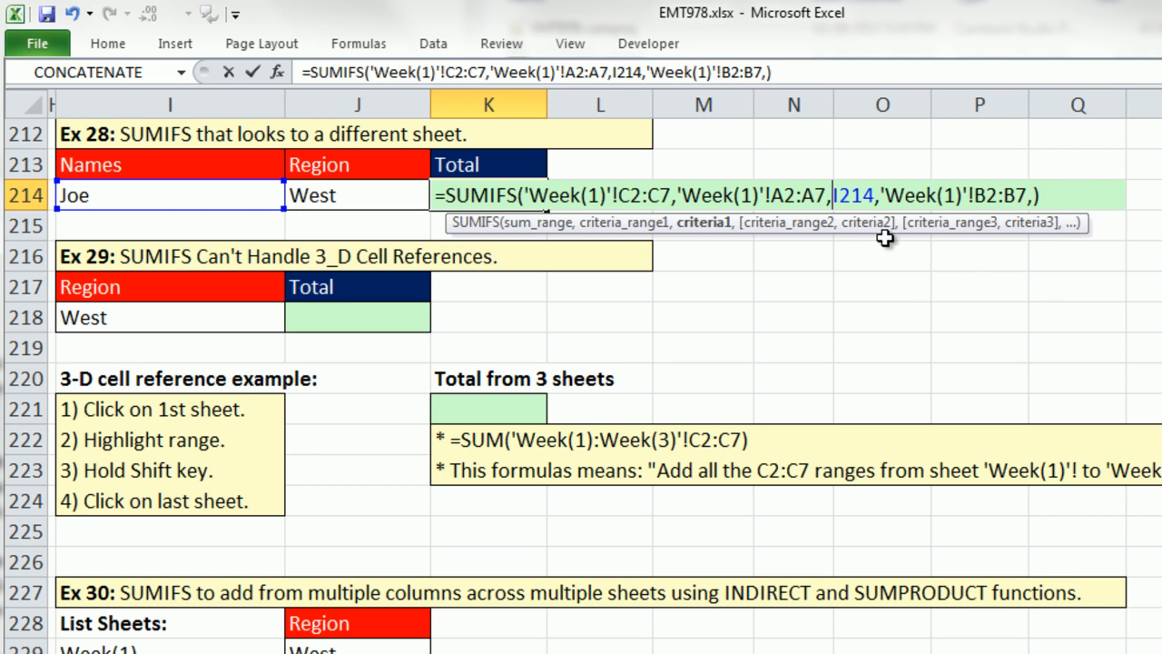
Step: Set criteria2 to the region cell J214 and enter the completed SUMIFS formula in K214
left_click(771, 192)
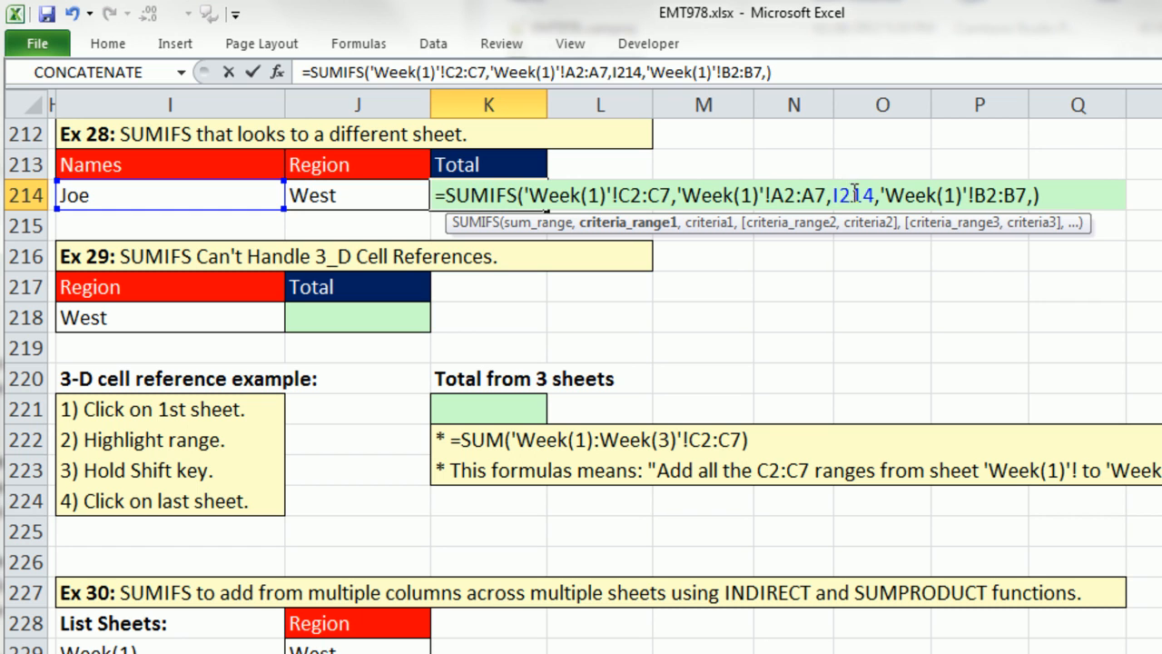
left_click(853, 195)
left_click(1035, 195)
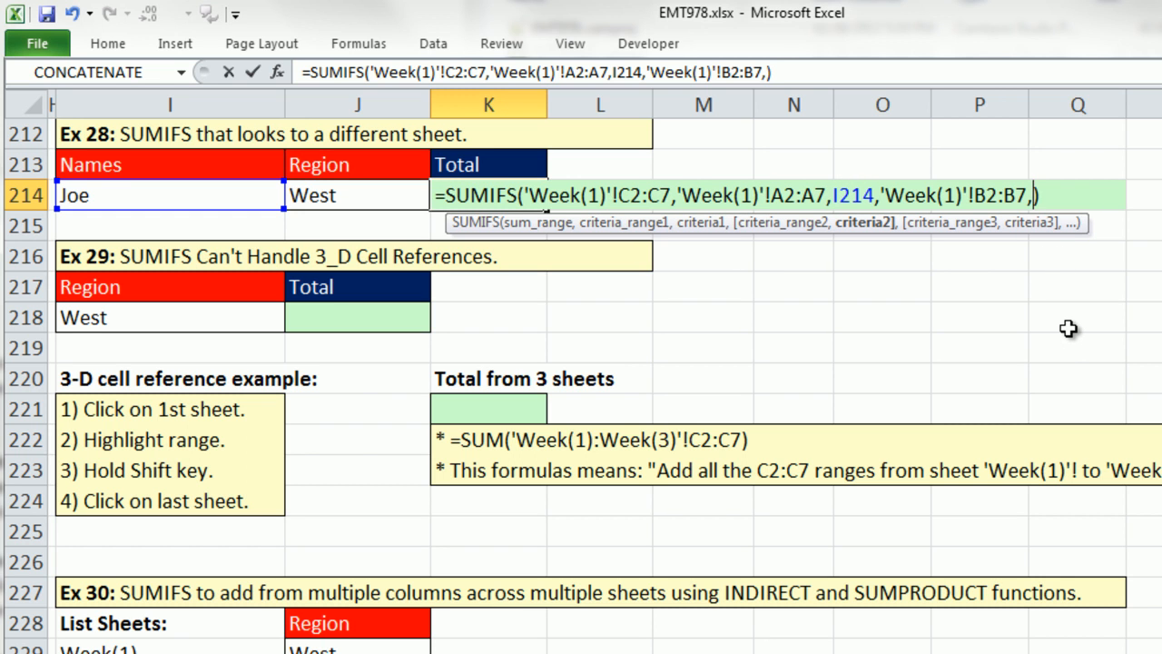
type("J214")
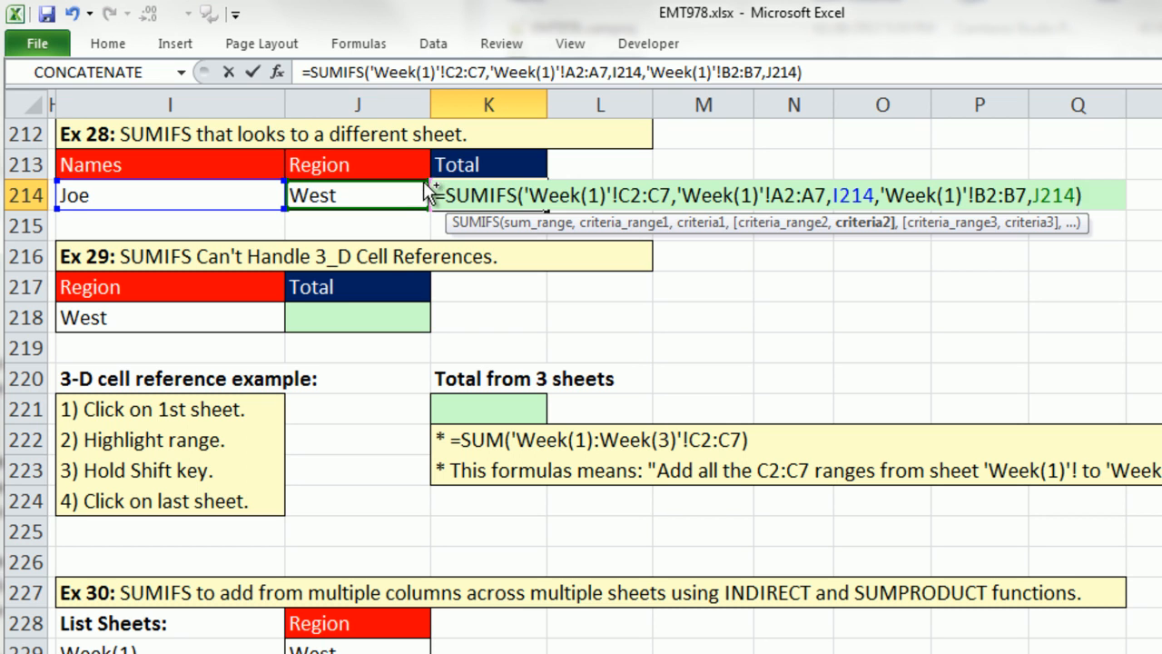
key("ctrl+Return")
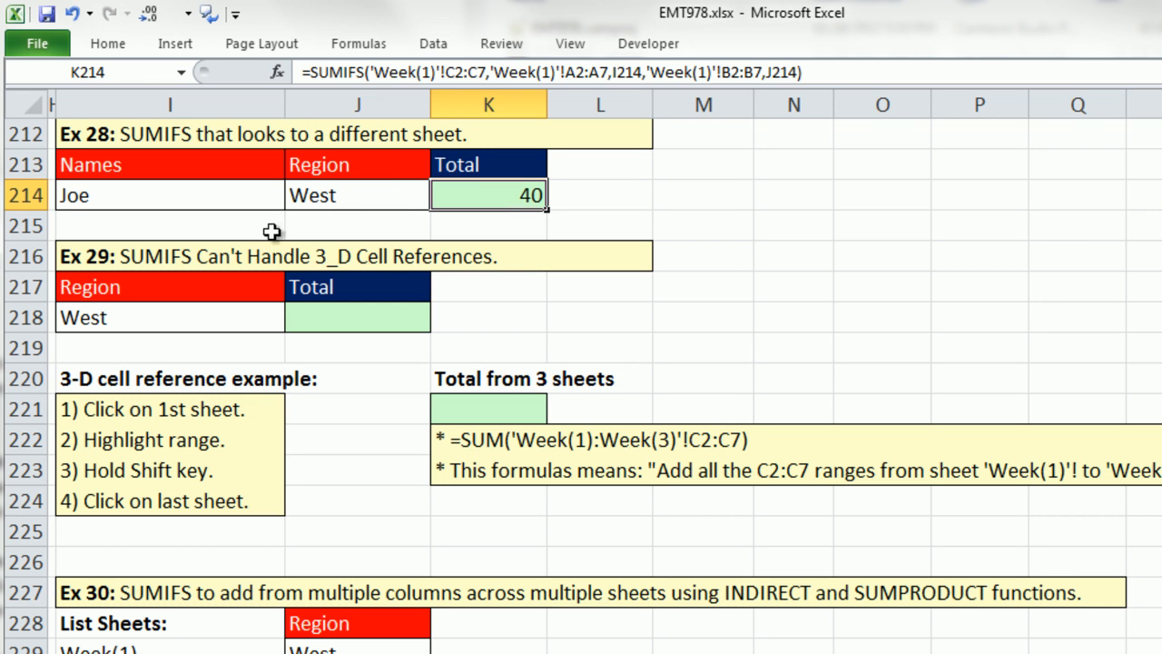
Step: Test the SUMIFS total by changing the region in J214 to East, and undo that change
left_click(306, 196)
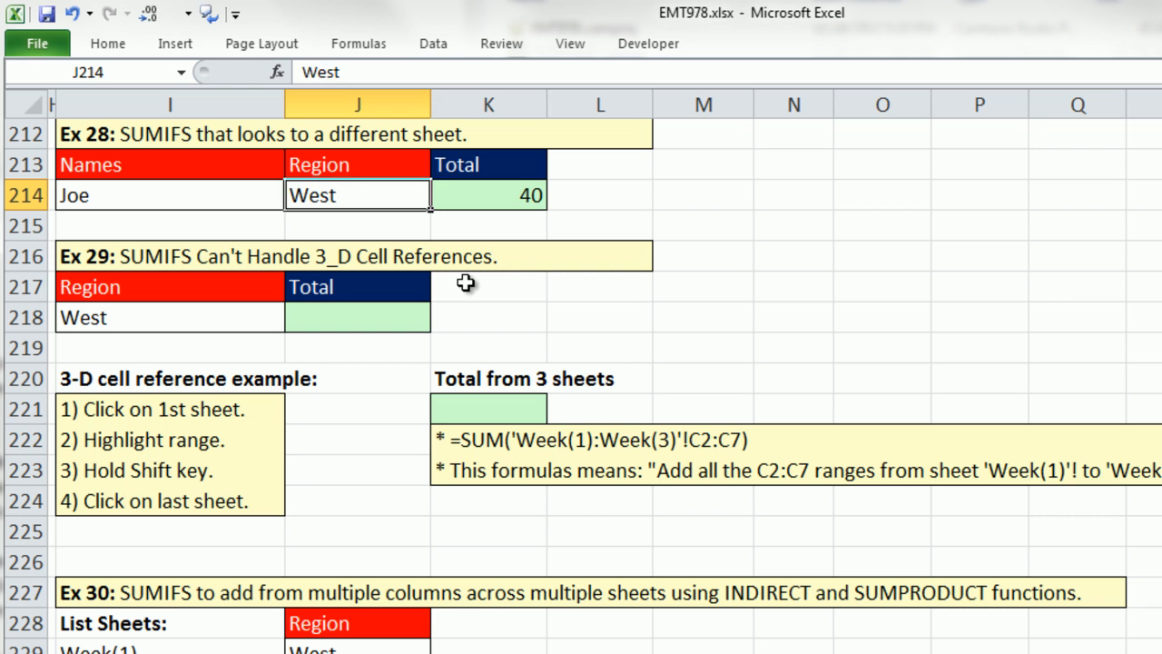
type("East")
key("ctrl+Return")
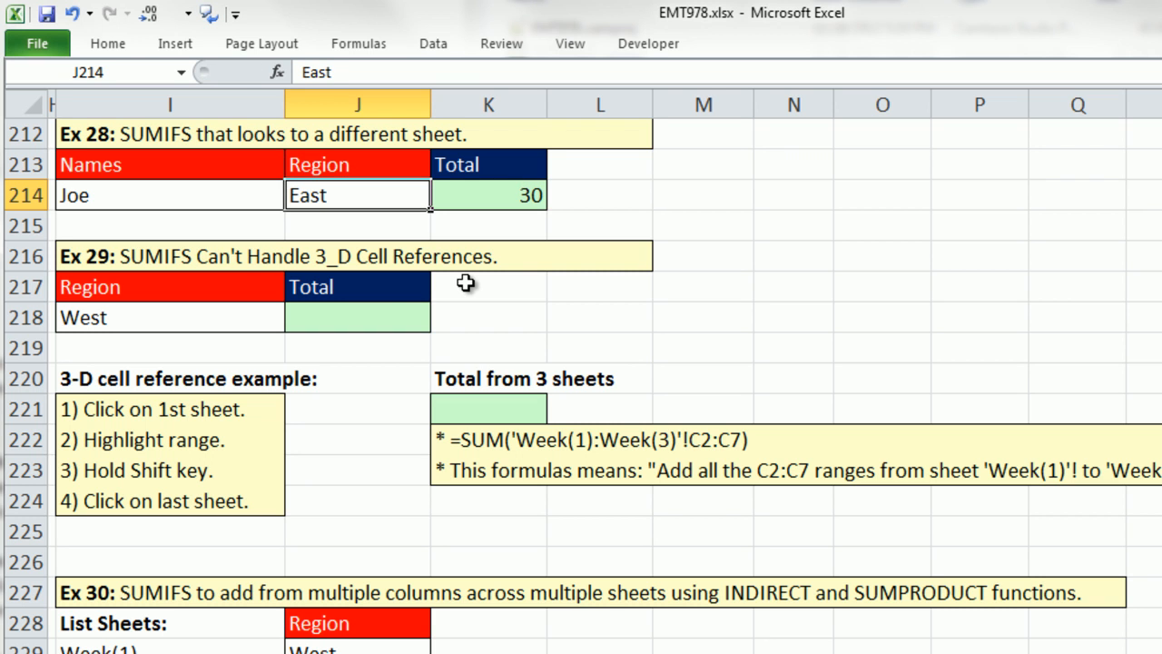
key("ctrl+z")
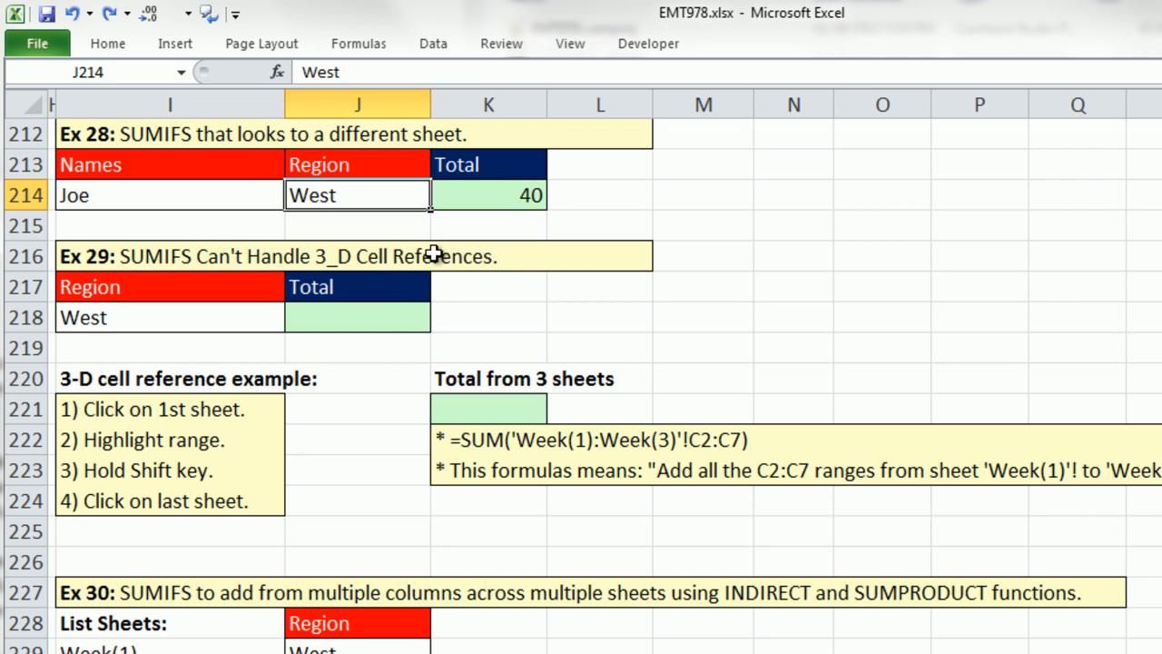
Step: Examine the Number ranges C2:C7 on sheets Week(1), Week(2) and Week(3), and return to cell K221 on sheet 978
left_click(352, 317)
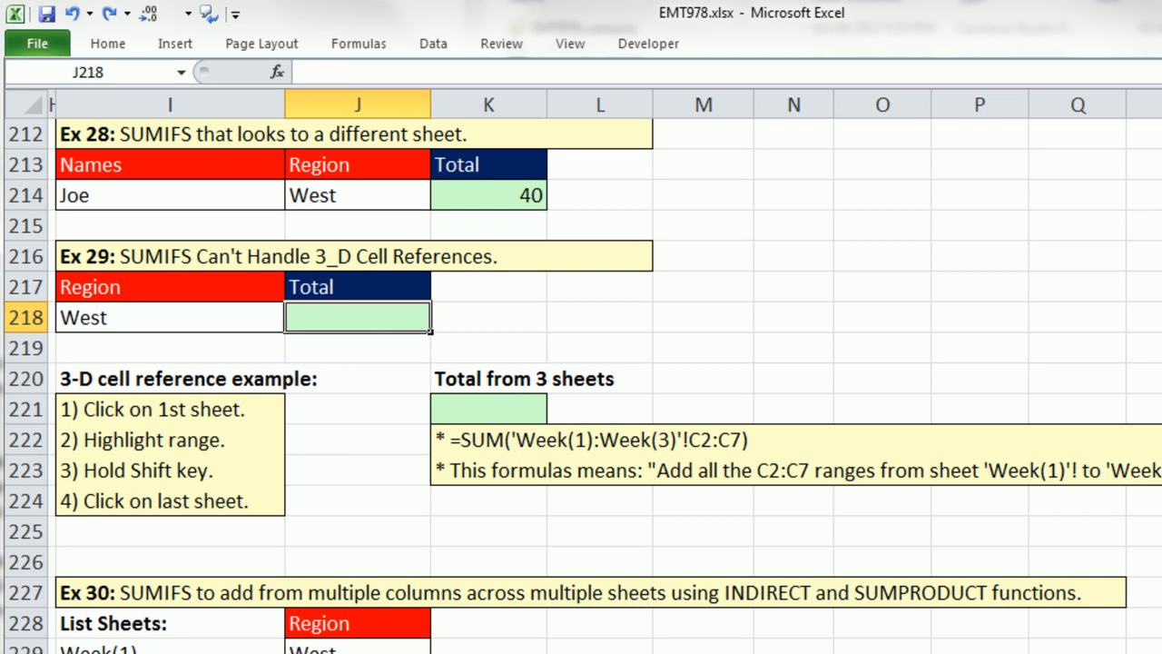
scroll(627, 345, "down", 2)
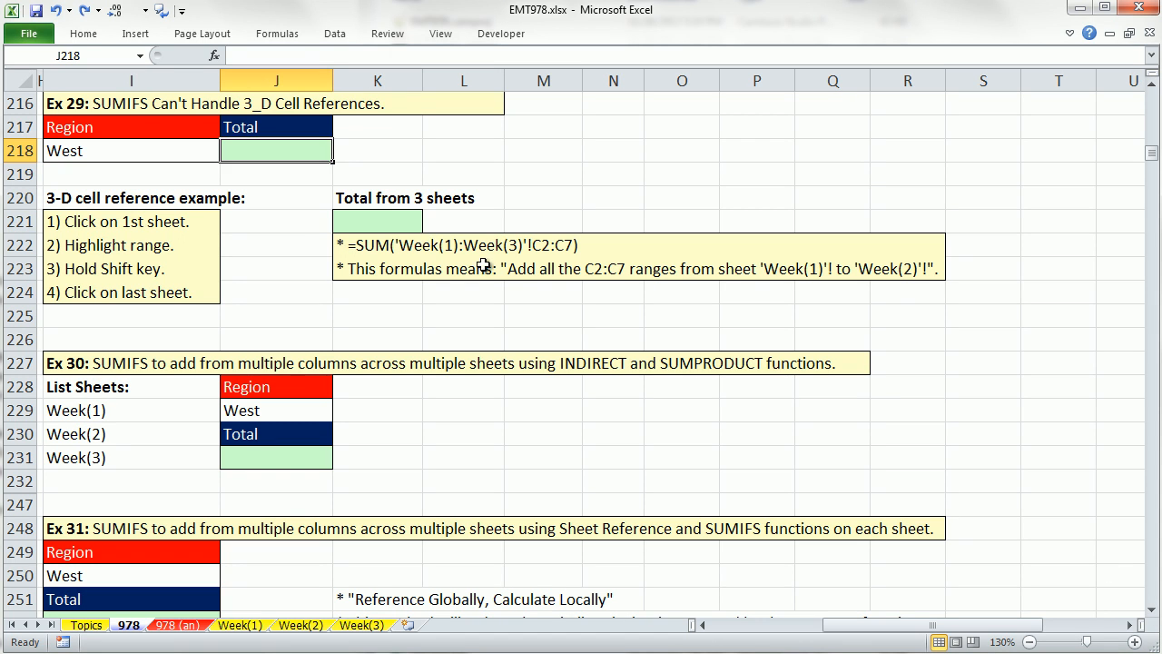
left_click(399, 224)
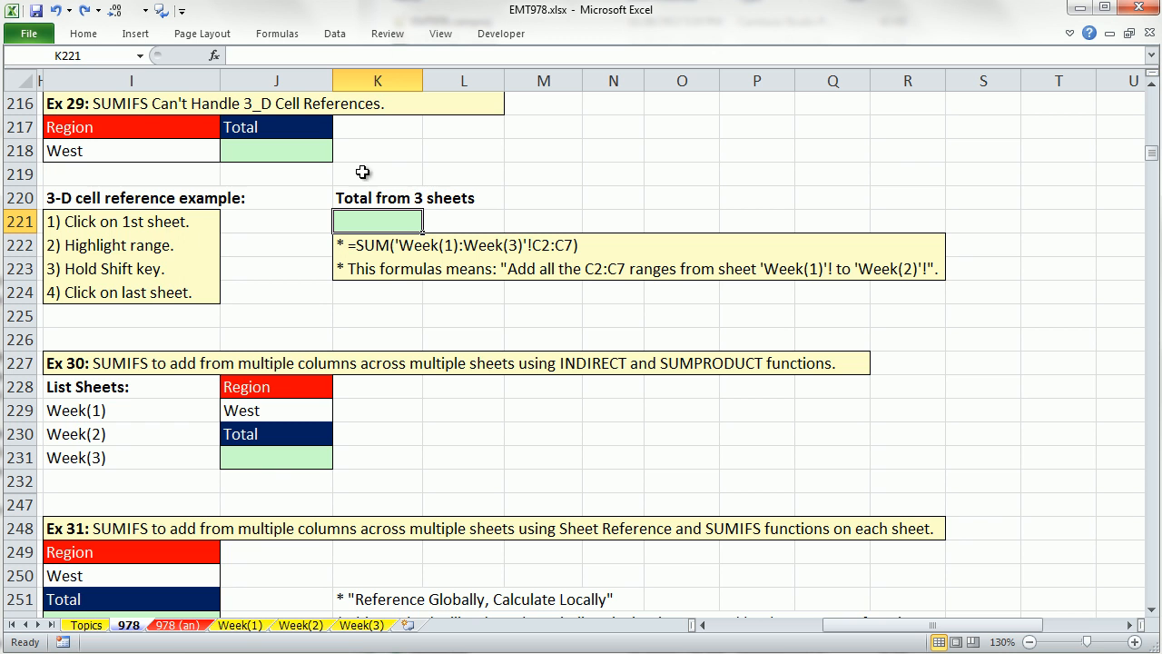
left_click(241, 626)
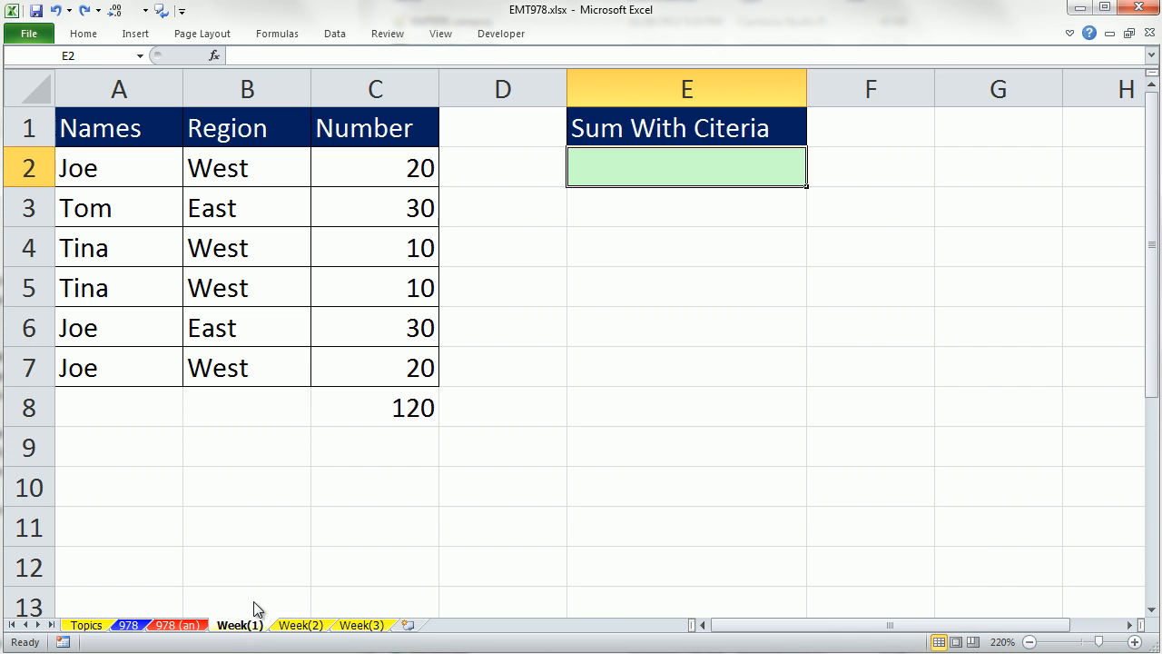
left_click_drag(370, 163, 373, 384)
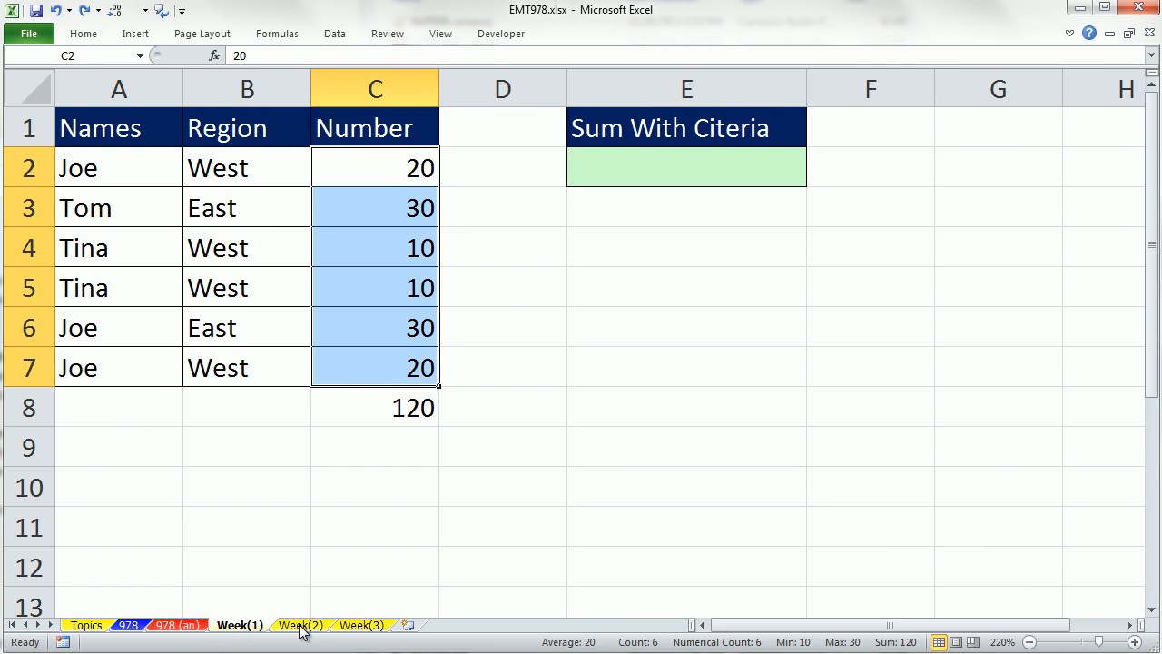
left_click(301, 626)
left_click_drag(453, 179, 448, 399)
left_click(360, 625)
left_click_drag(367, 161, 357, 347)
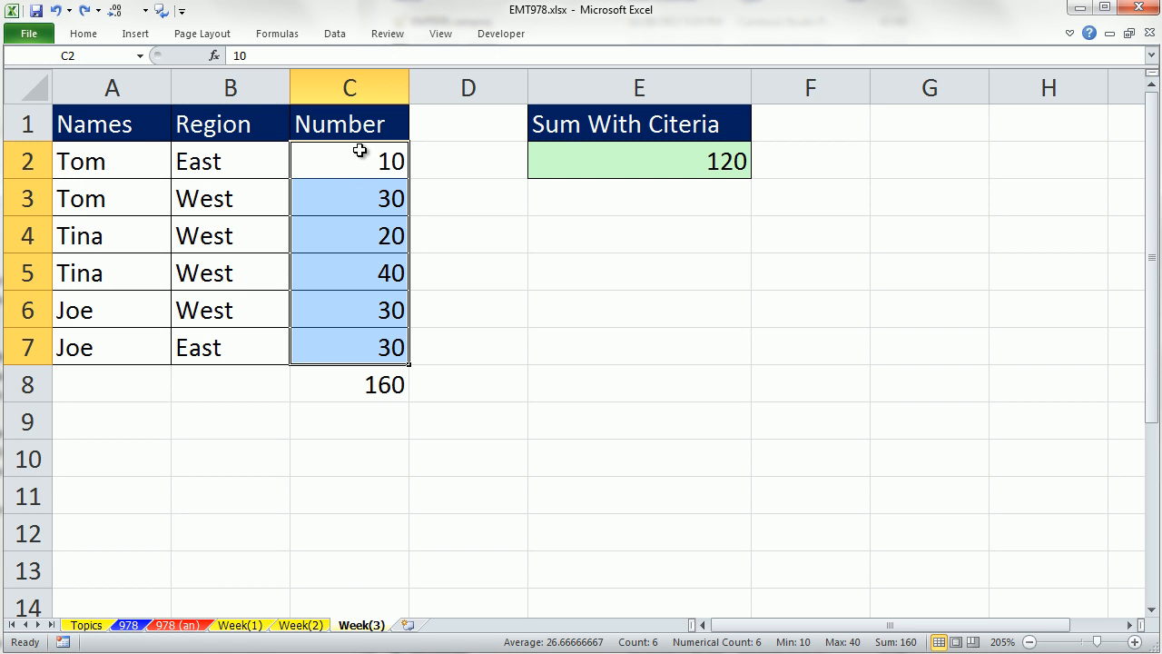
left_click(307, 626)
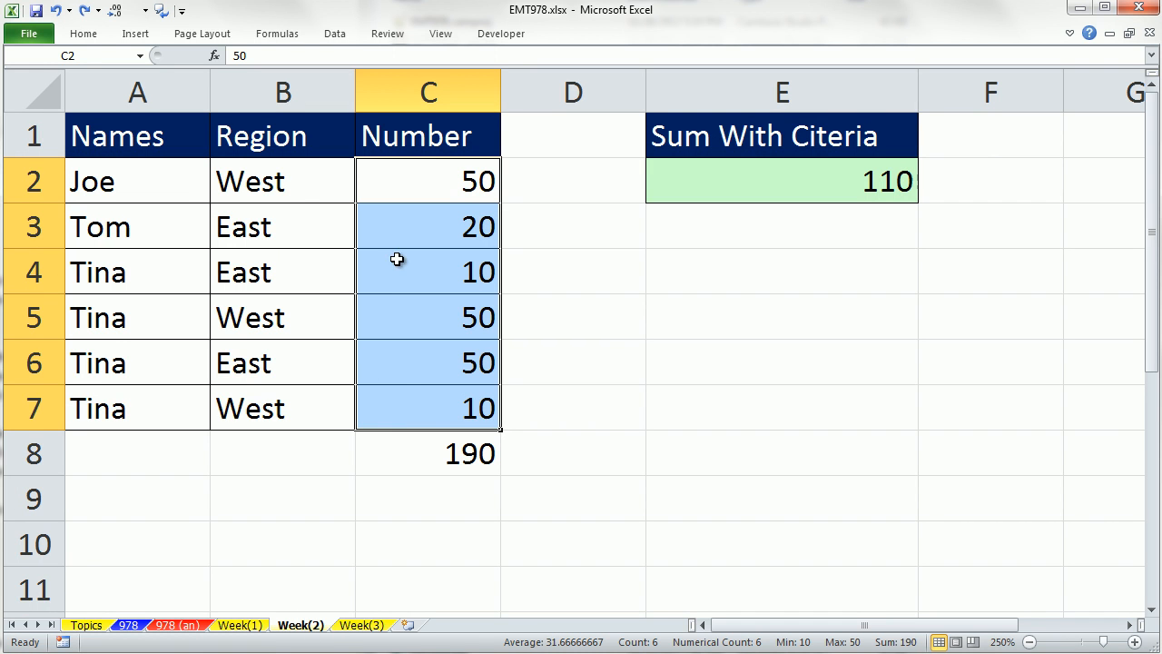
left_click(246, 628)
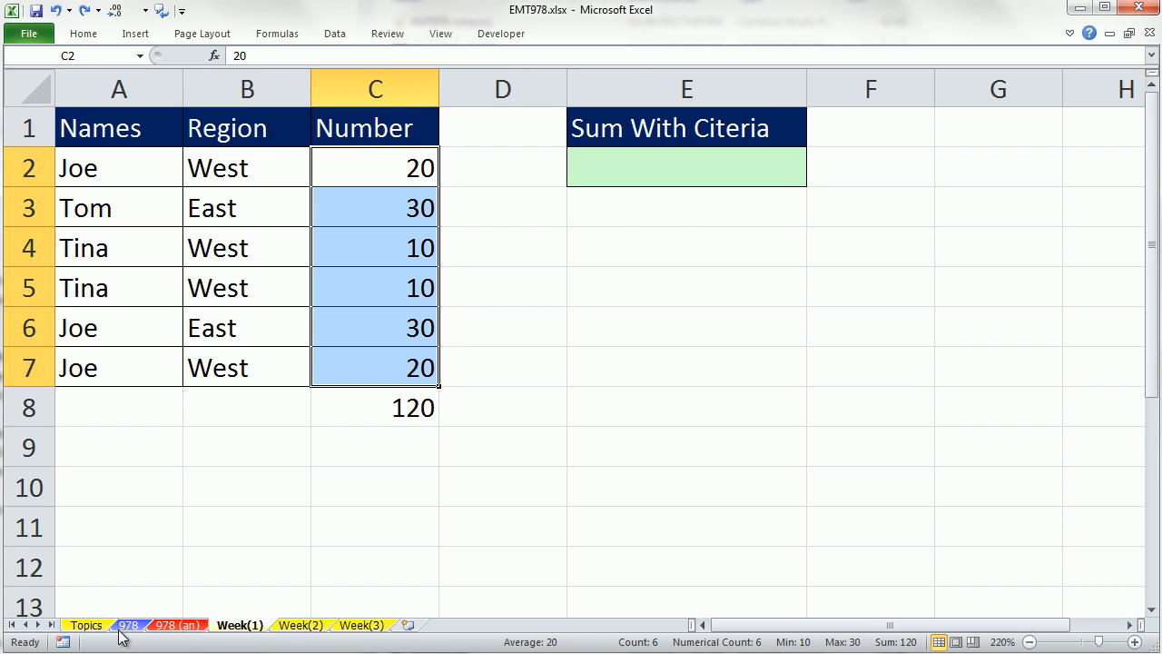
left_click(125, 626)
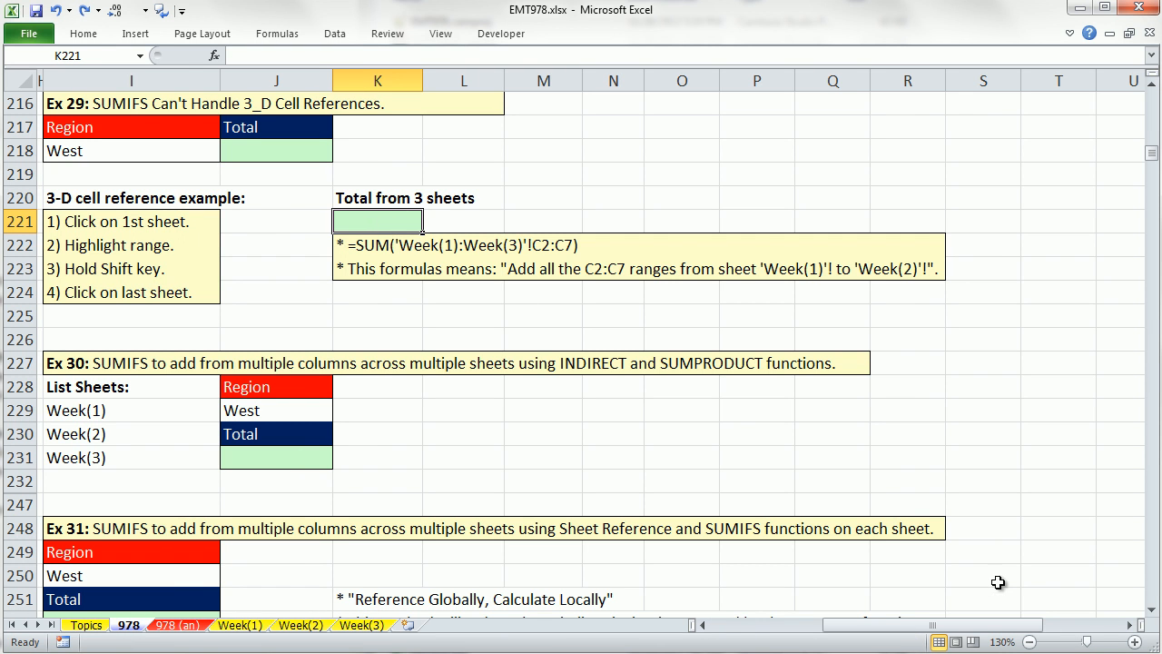
Step: Enter =SUM('Week(1):Week(3)'!C2:C7) in K221 to total the three sheets, and review the formula's C2:C7 reference
type("=su")
key("Tab")
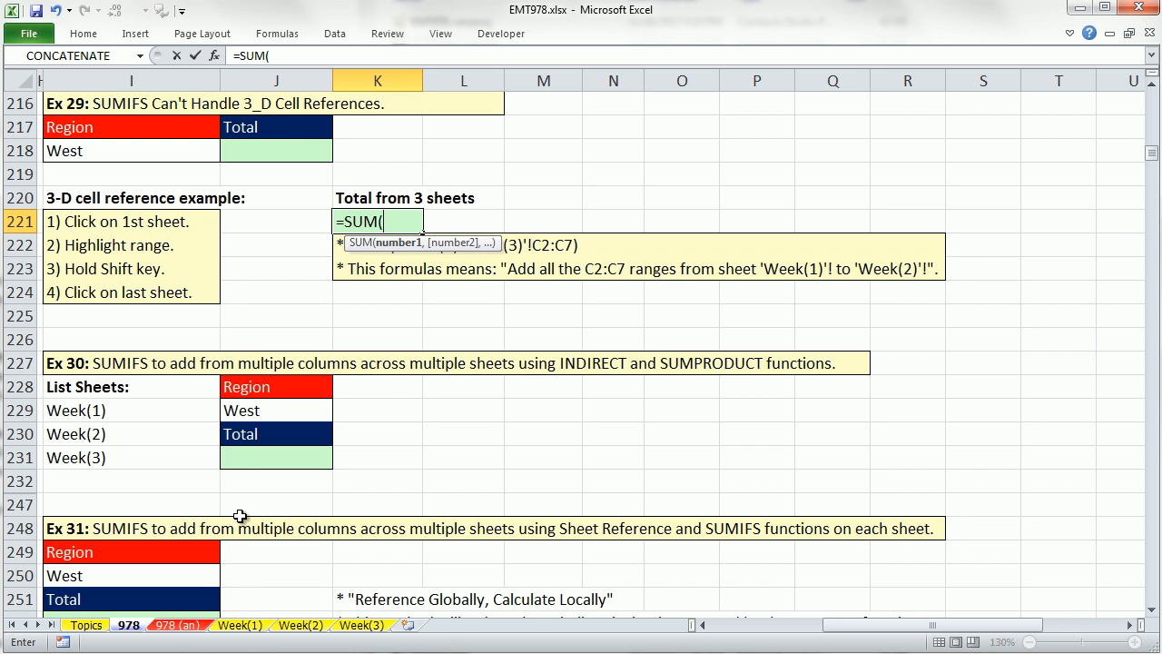
left_click(247, 628)
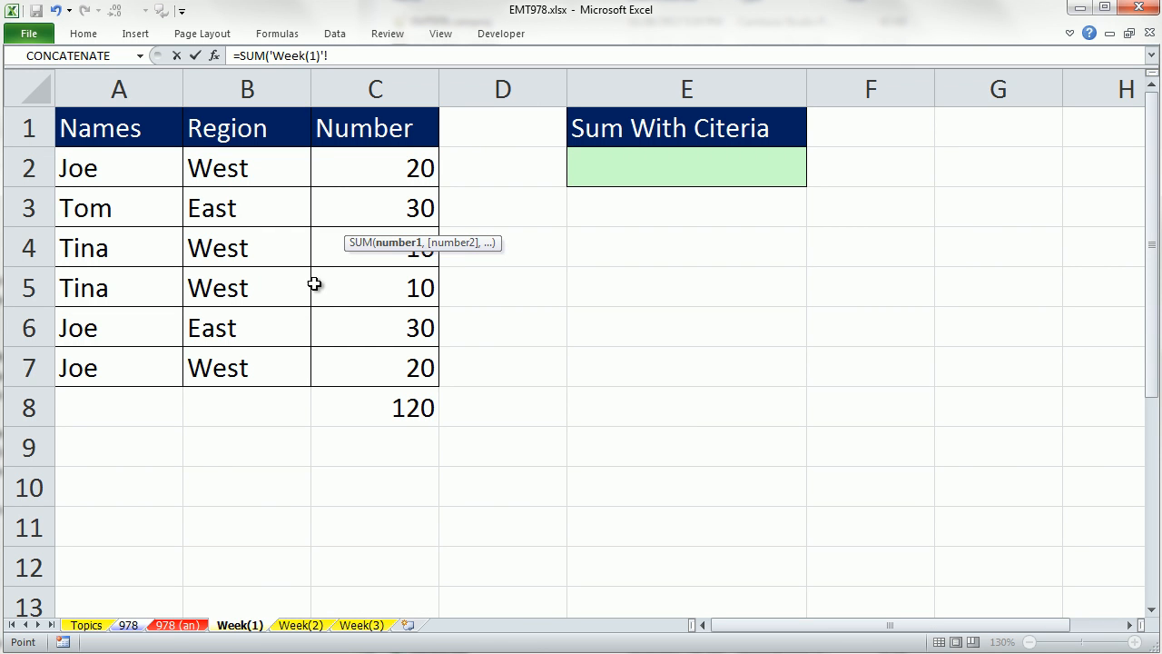
left_click_drag(333, 161, 345, 357)
left_click(362, 626, "shift")
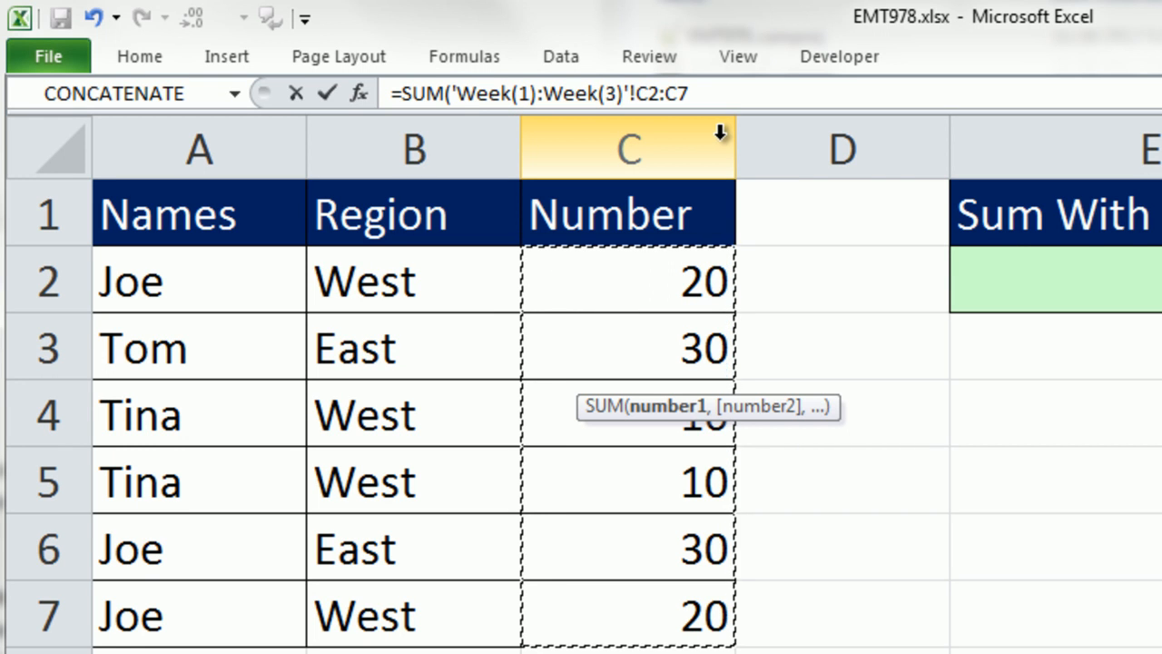
key("ctrl+Return")
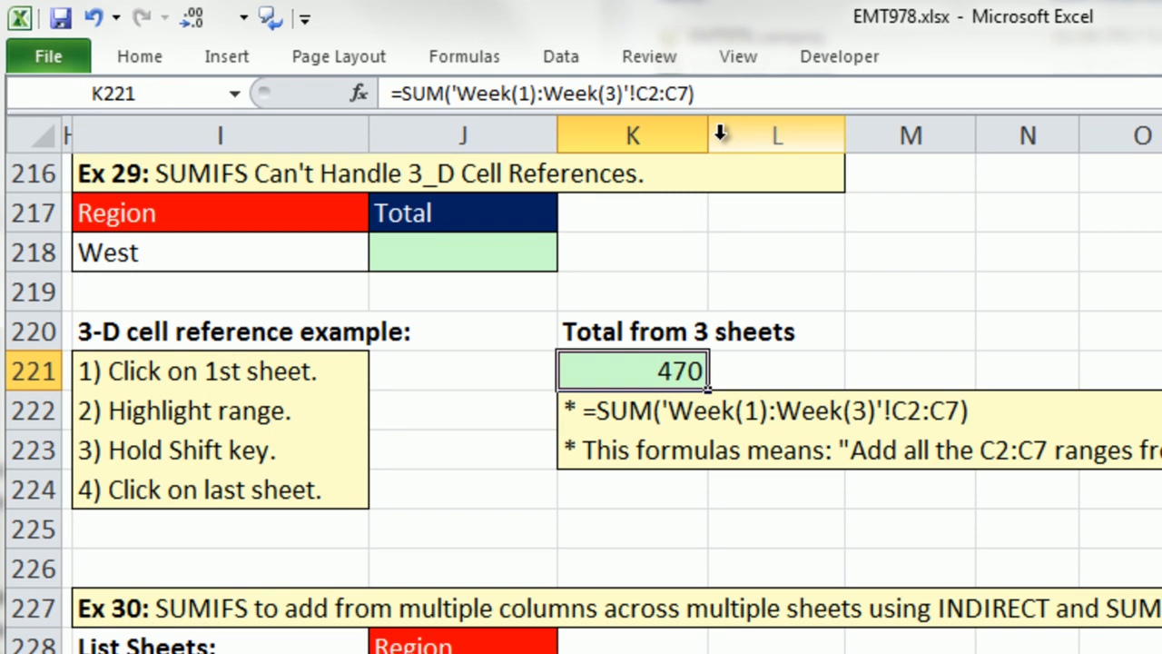
double_click(686, 370)
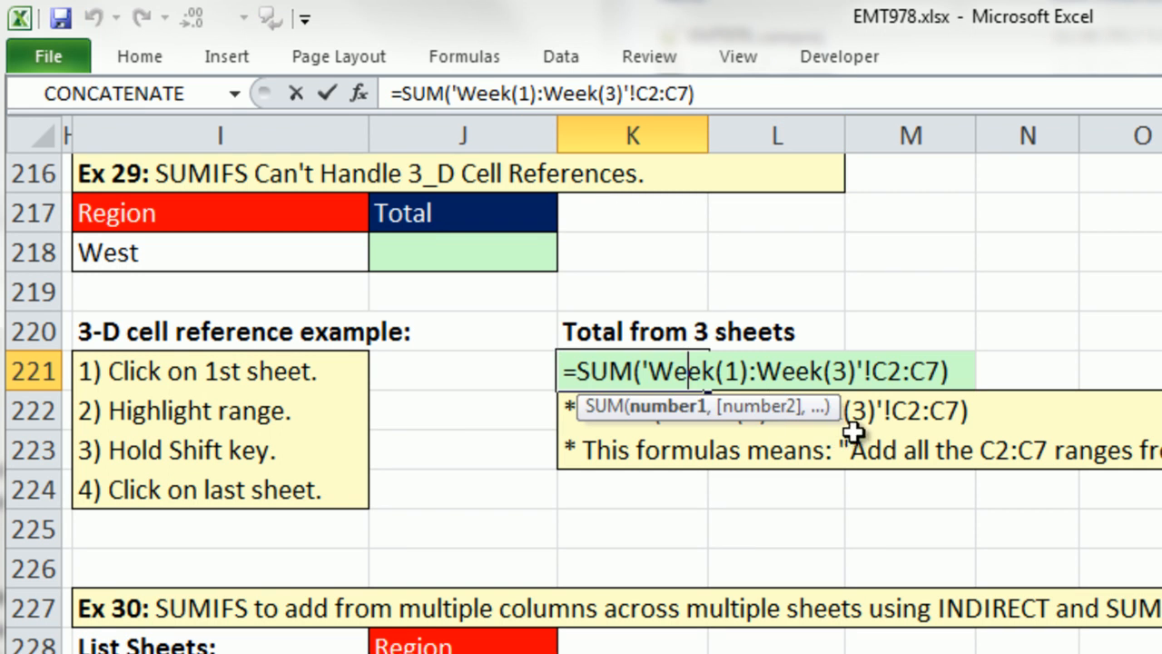
left_click_drag(873, 372, 944, 372)
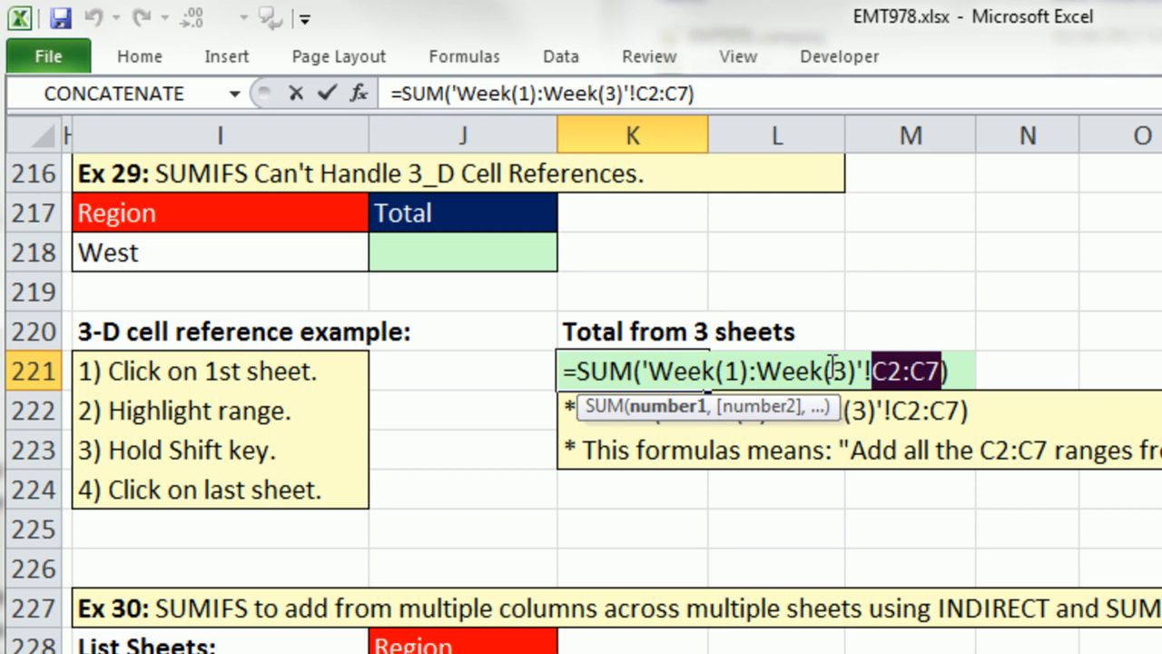
key("Return")
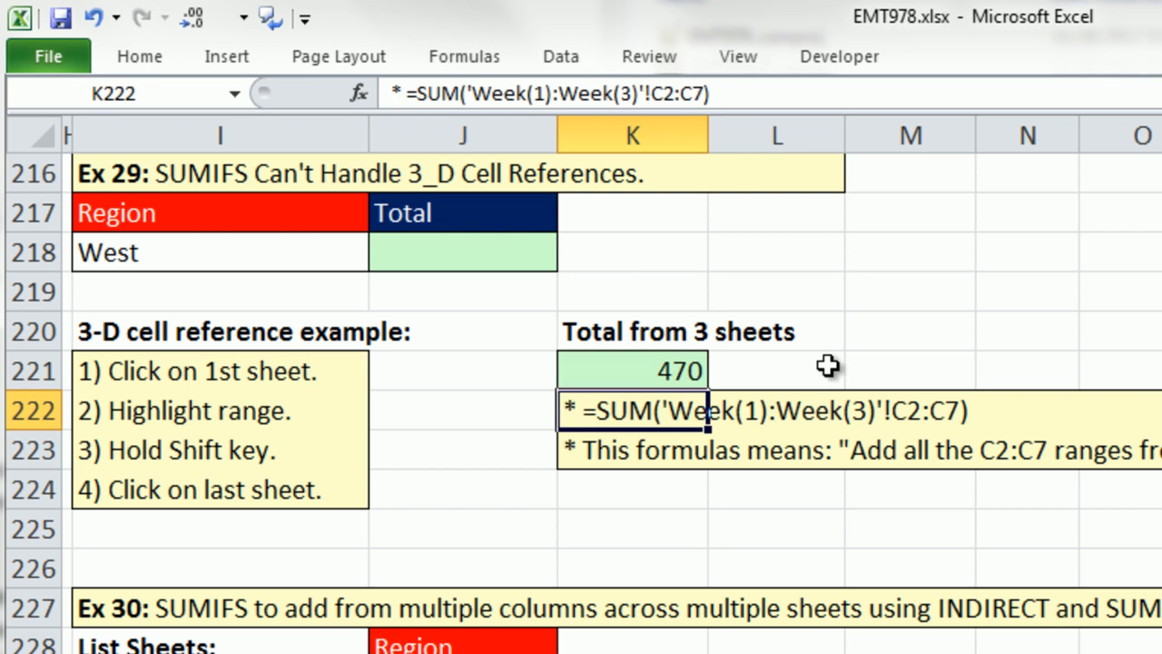
Step: Correct the Ex 29 heading in I216 by replacing the underscore with a hyphen so it reads 3-D
left_click(518, 264)
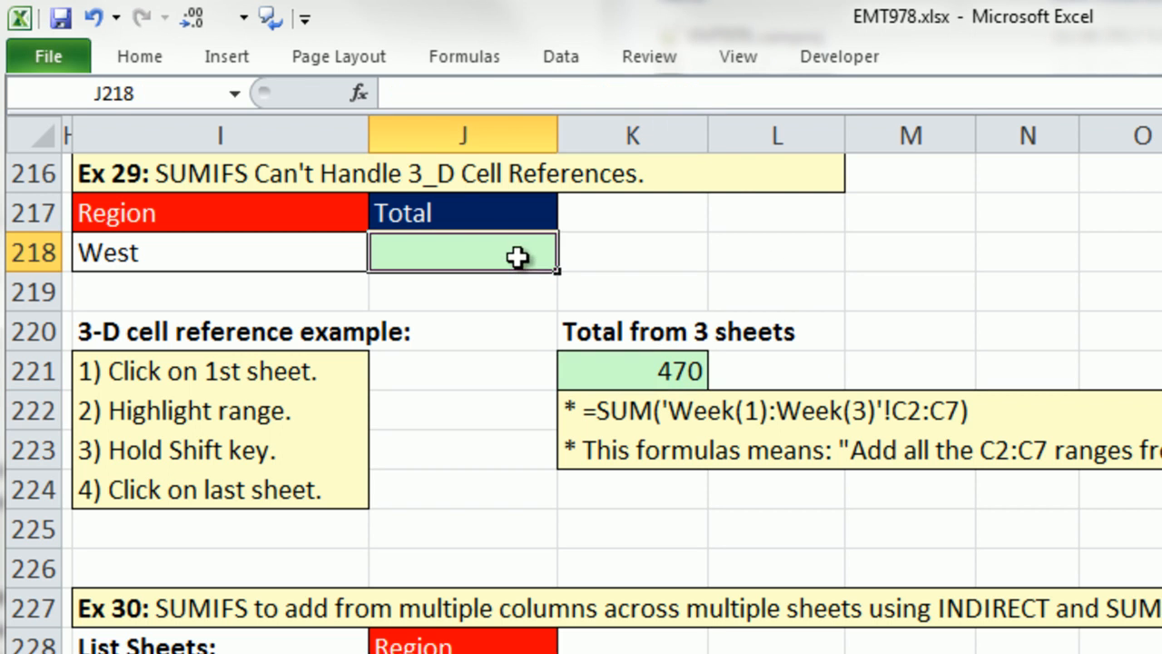
left_click(227, 176)
double_click(227, 175)
left_click_drag(423, 174, 437, 174)
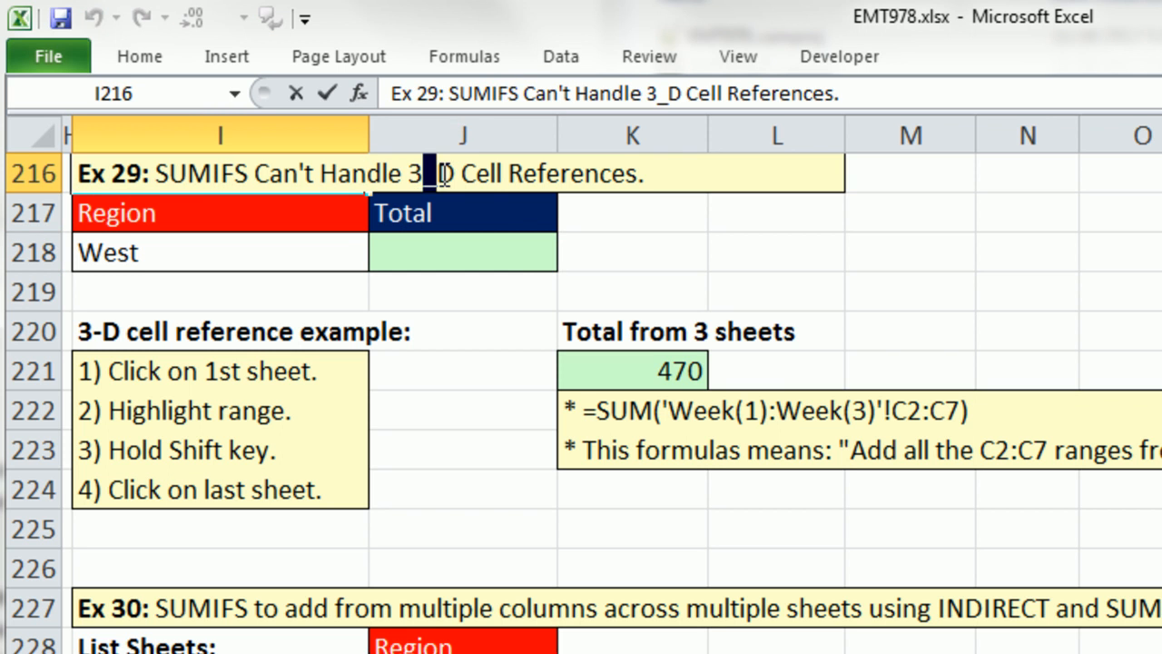
type("-")
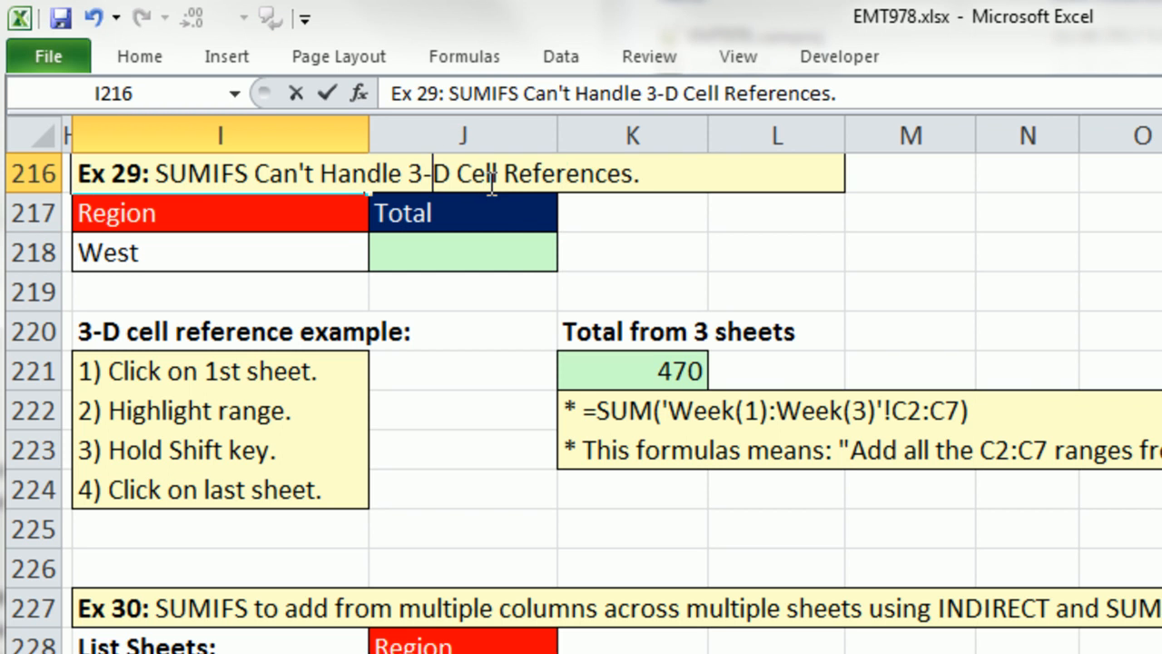
Step: Enter =SUMIFS('Week(1):Week(3)'!C2:C7,'Week(1):Week(3)'!B2:B7,I218) in J218 to try 3-D references, checking its sum_range and criteria_range1 arguments
left_click(521, 254)
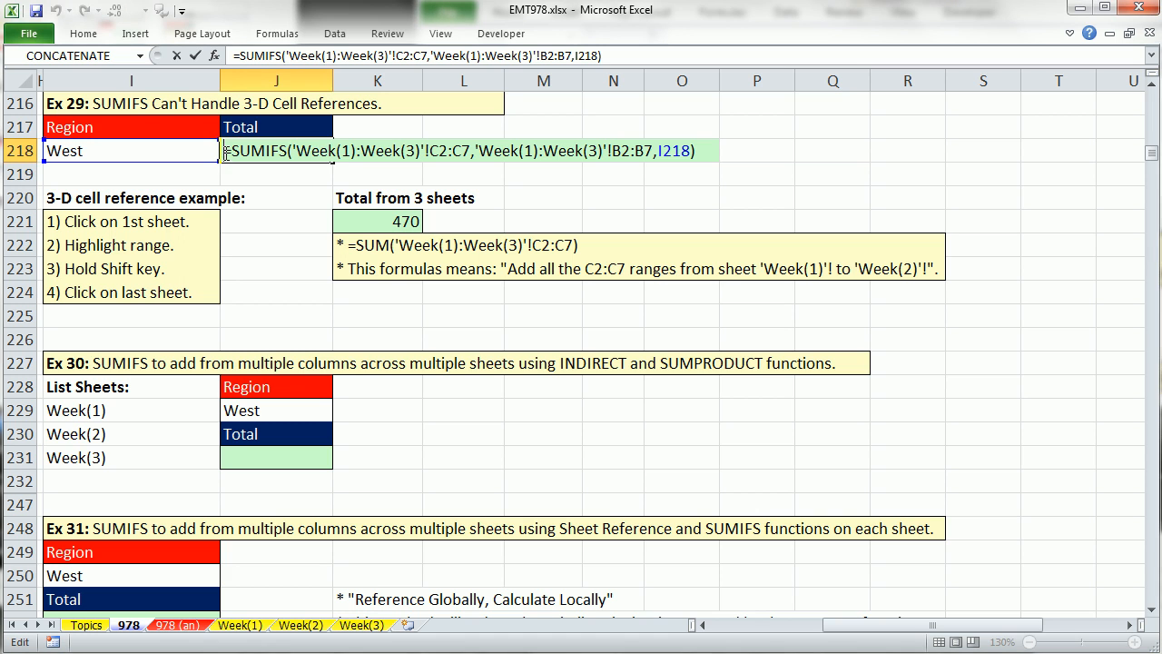
left_click(294, 152)
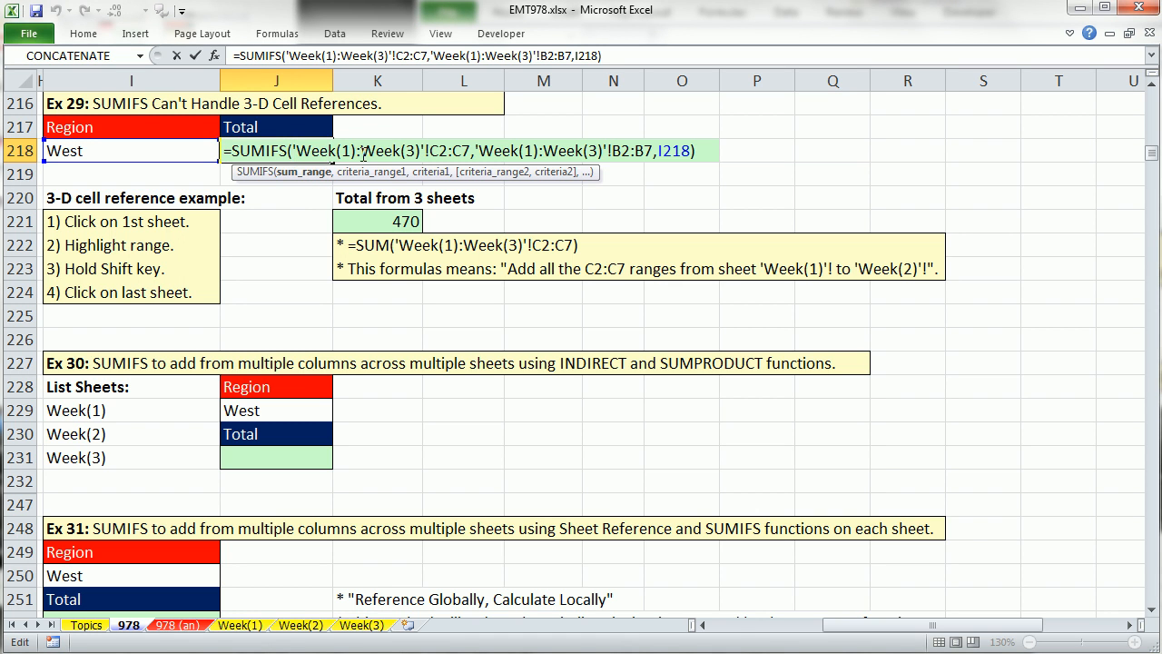
left_click(514, 151)
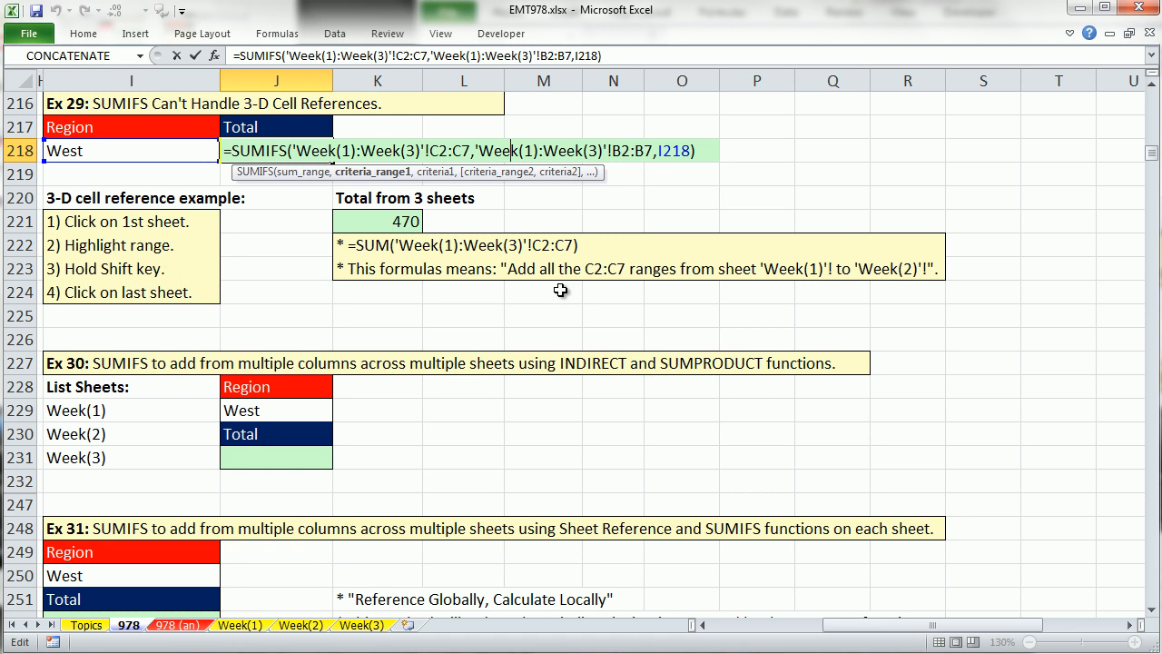
key("Return")
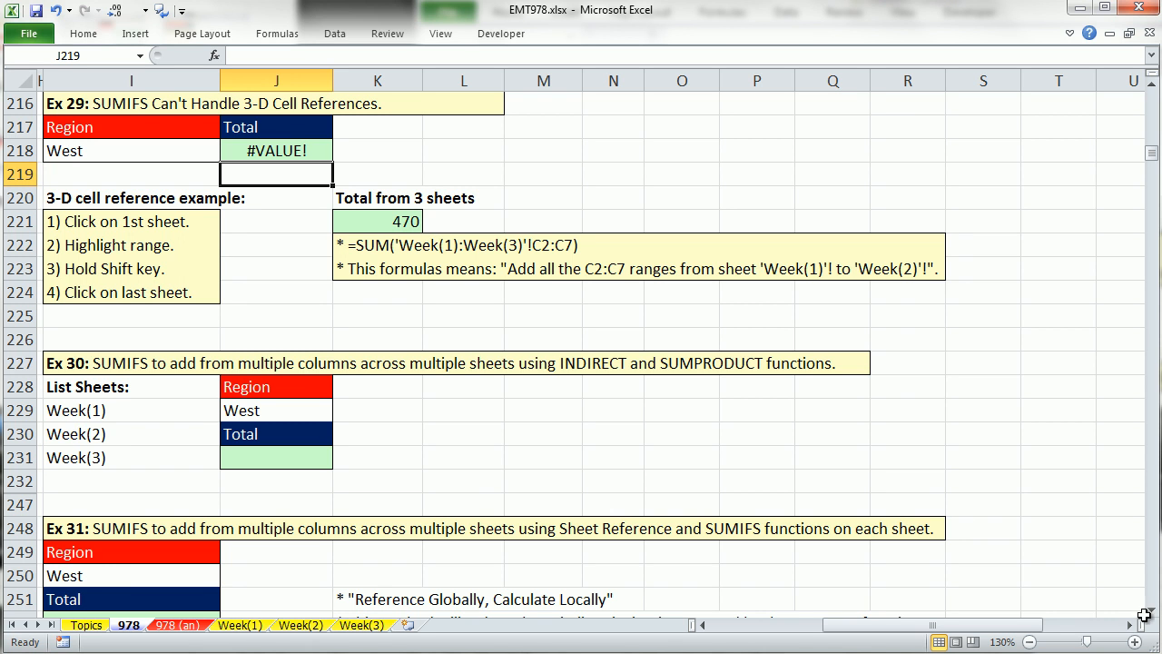
Step: Examine the Ex 30 and Ex 31 total cells and cell E2 on sheets Week(1), Week(2) and Week(3), and return to sheet 978
left_click_drag(1154, 614, 1154, 614)
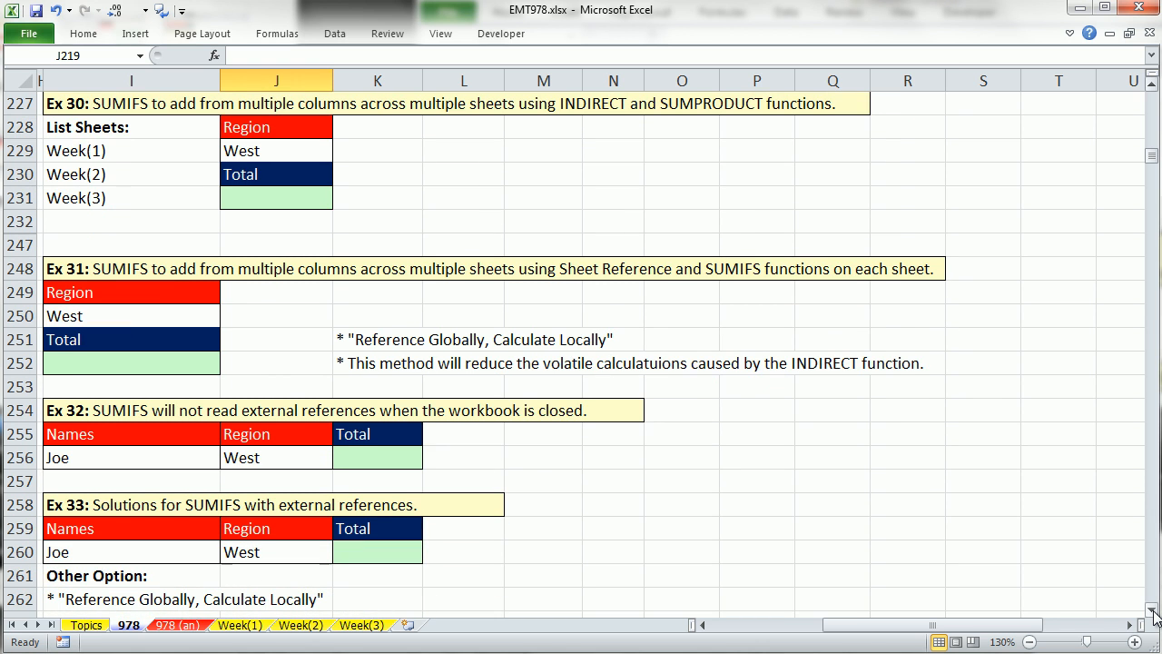
left_click(293, 194)
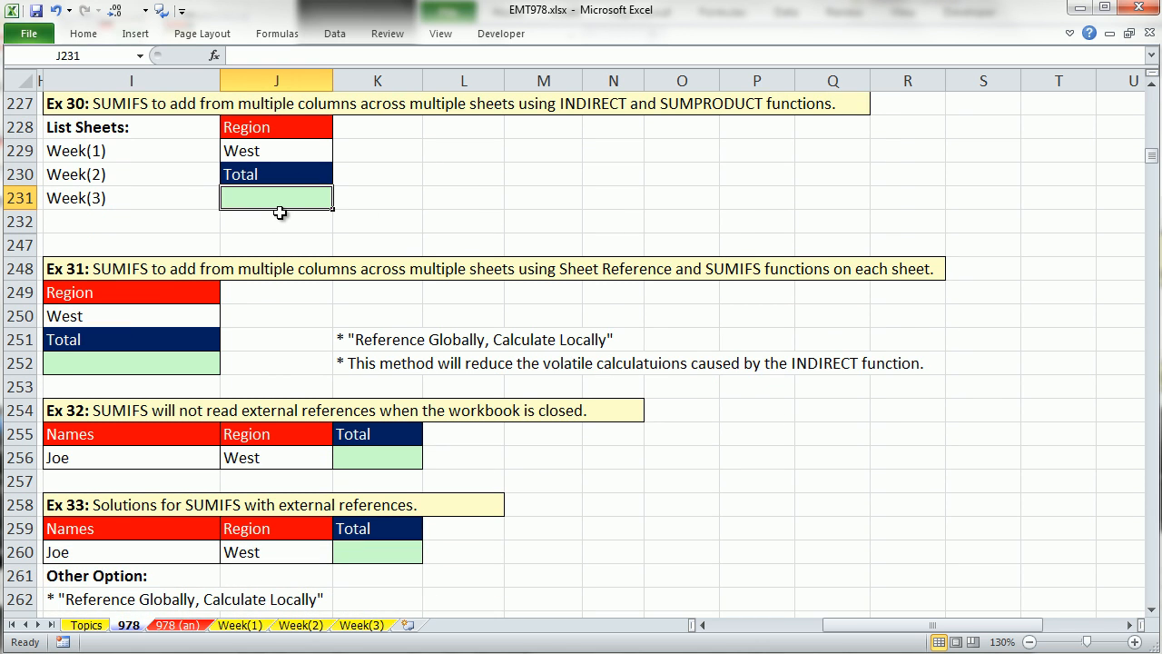
left_click(106, 363)
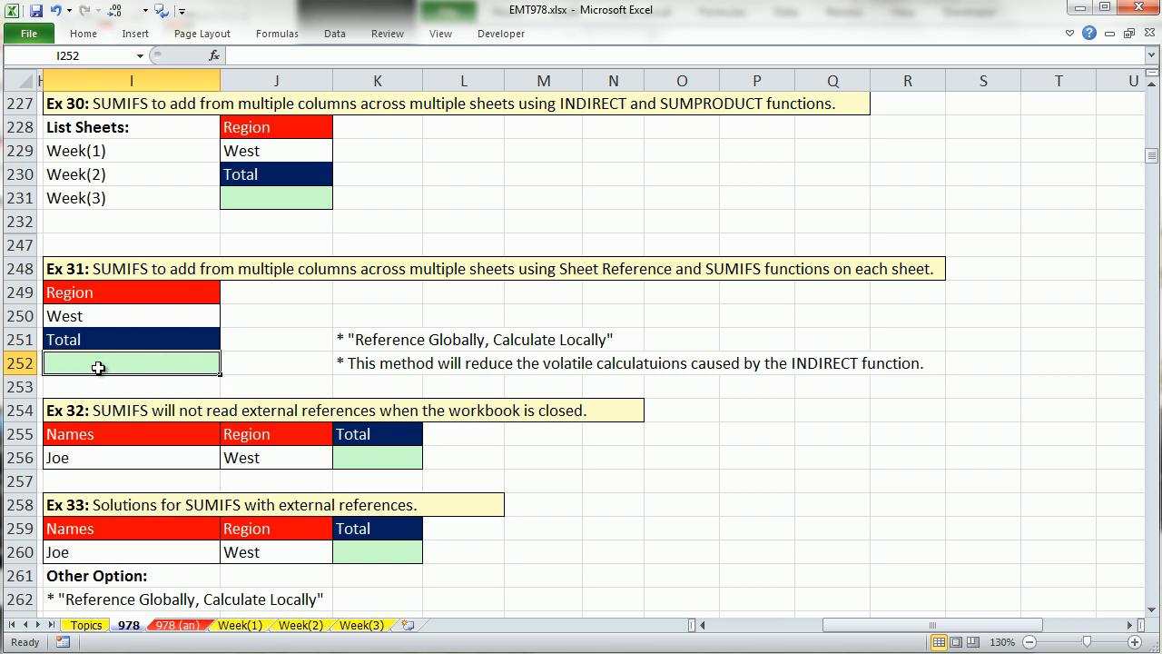
left_click(247, 627)
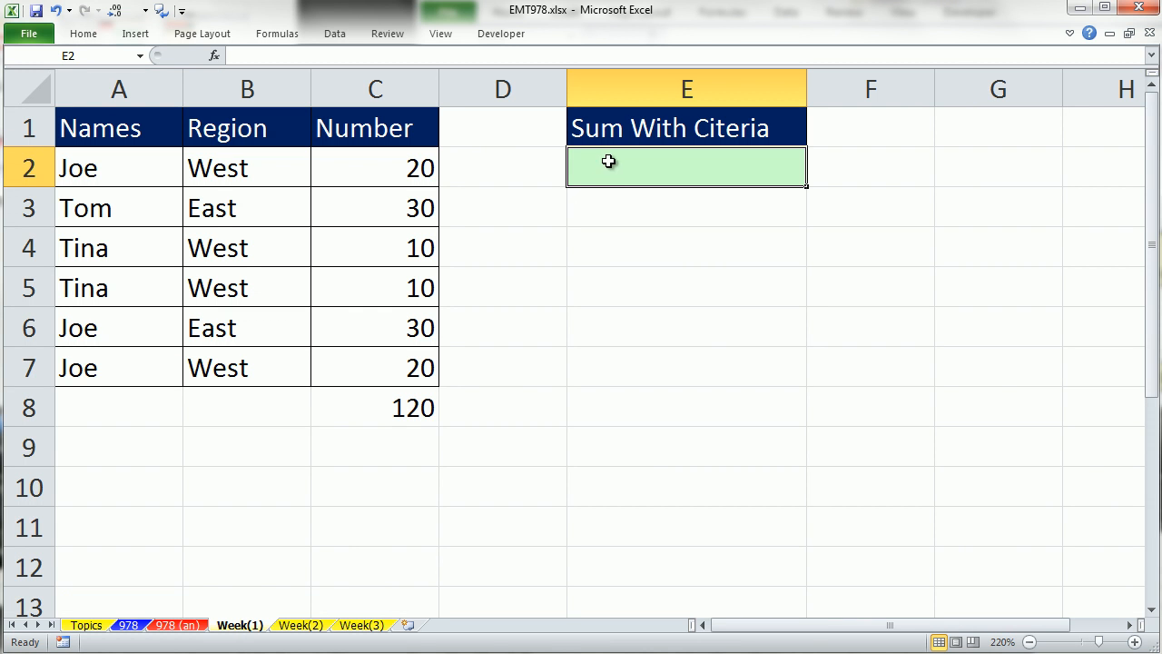
left_click(300, 626)
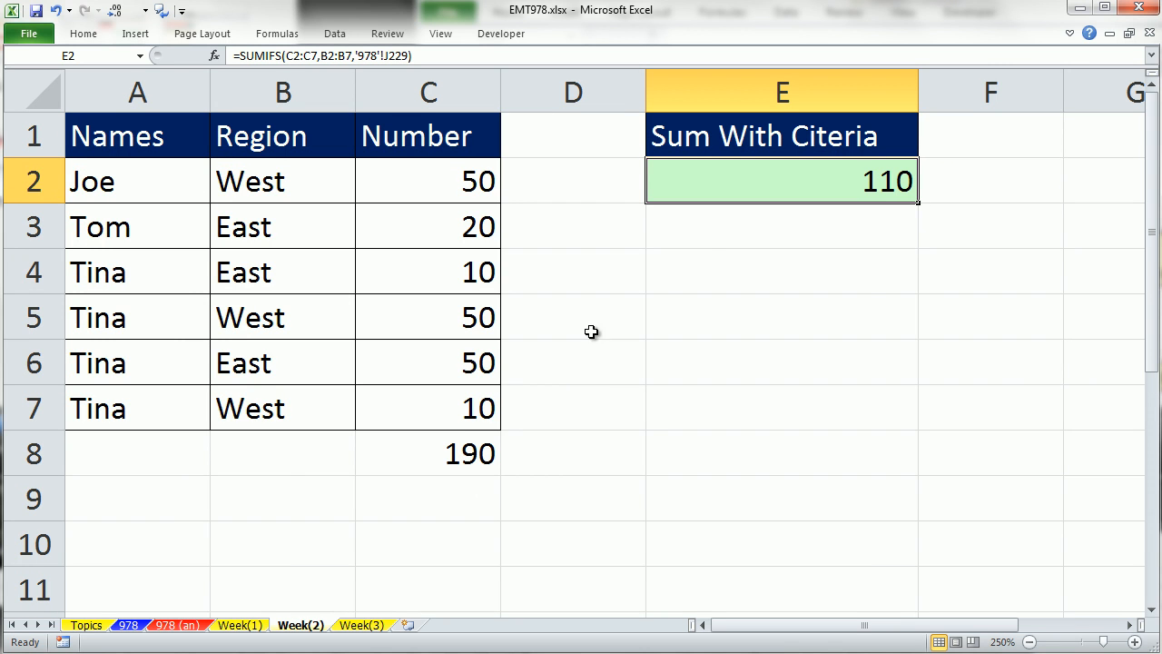
left_click(359, 626)
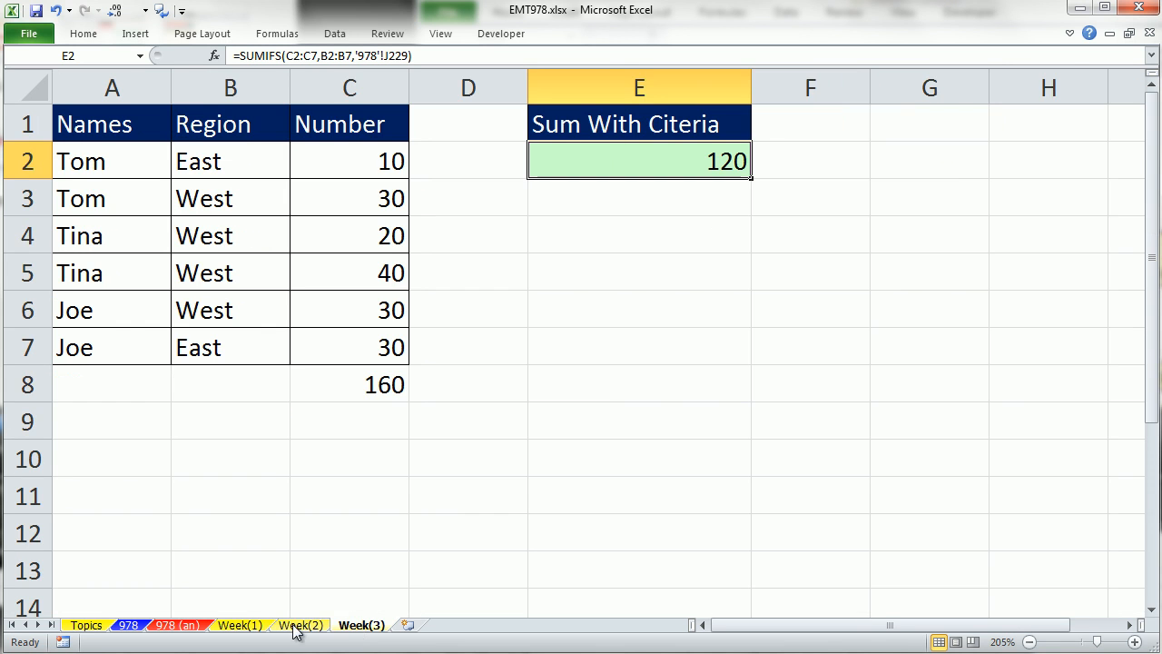
left_click(241, 626)
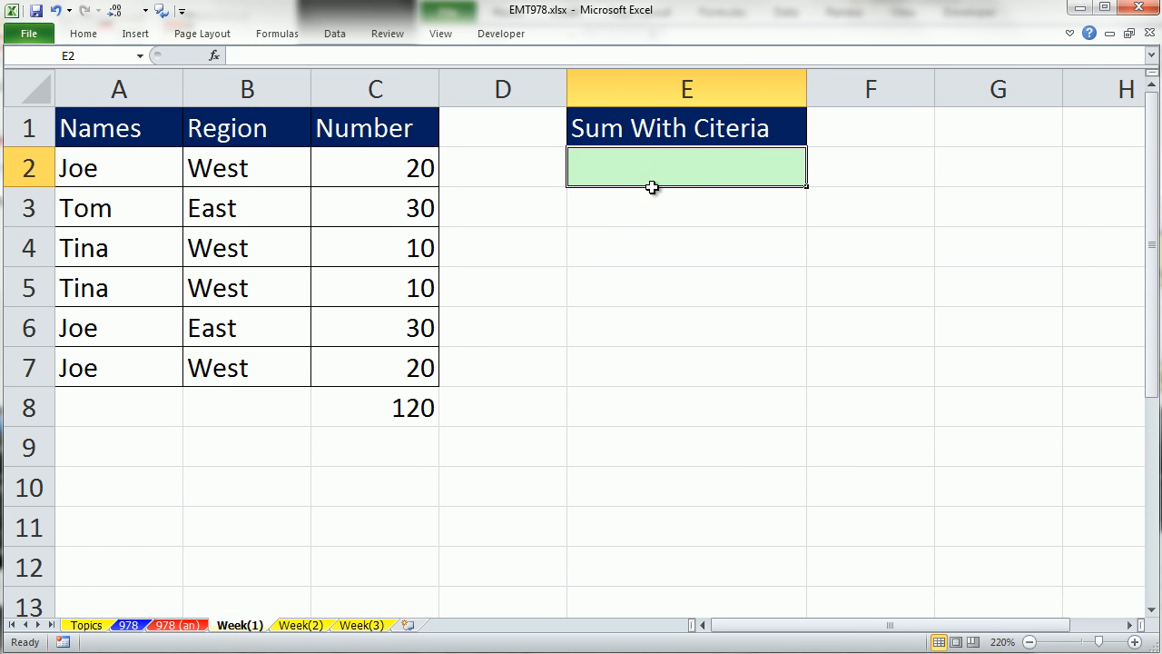
left_click(136, 627)
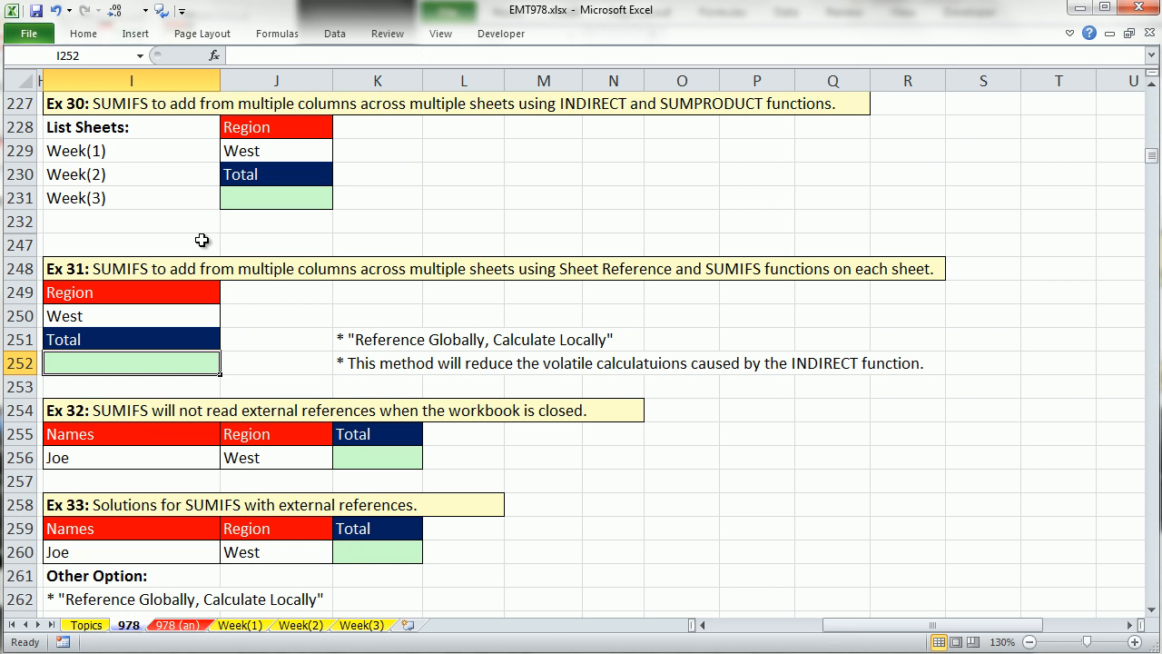
Step: Enter =SUMIFS(C2:C7,B2:B7,'978'!I250) in E2 of sheet Week(1) to total the numbers for the region on sheet 978
left_click(240, 626)
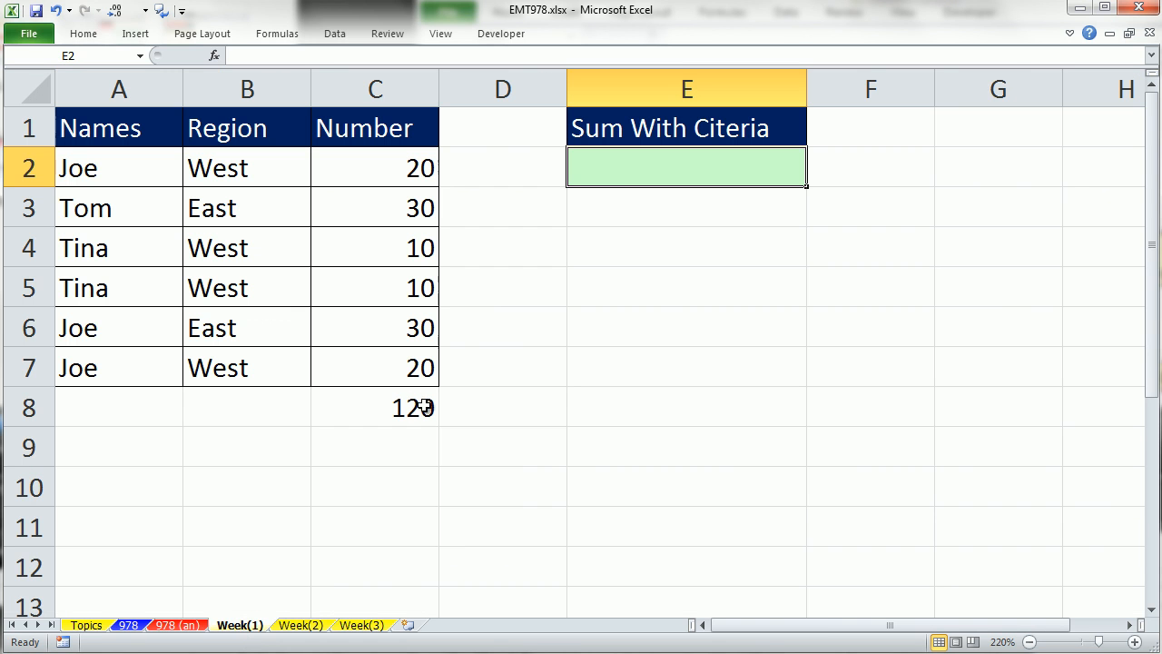
type("=sumifs")
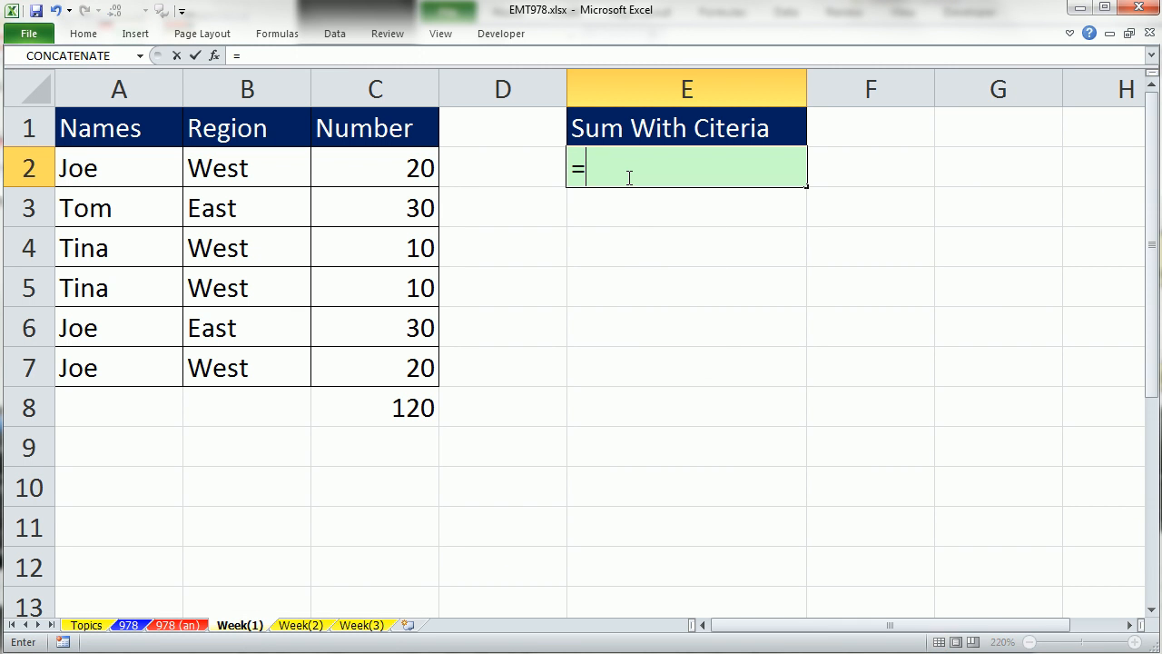
key("Tab")
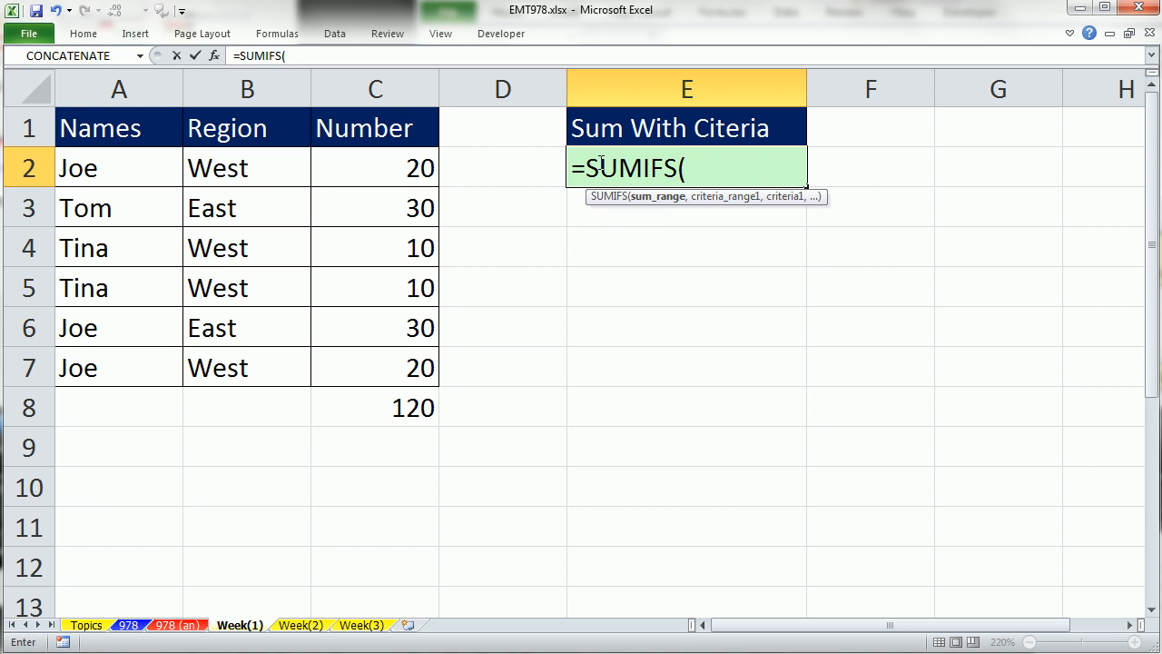
left_click_drag(372, 166, 378, 353)
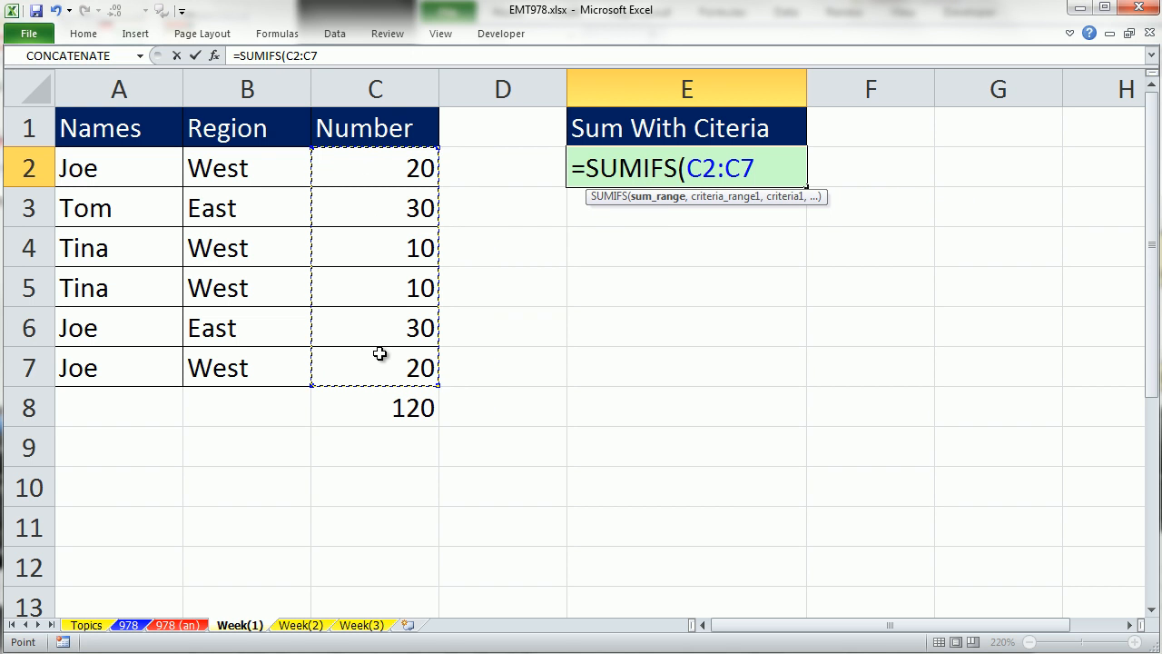
type(",")
left_click_drag(239, 163, 252, 348)
type(",")
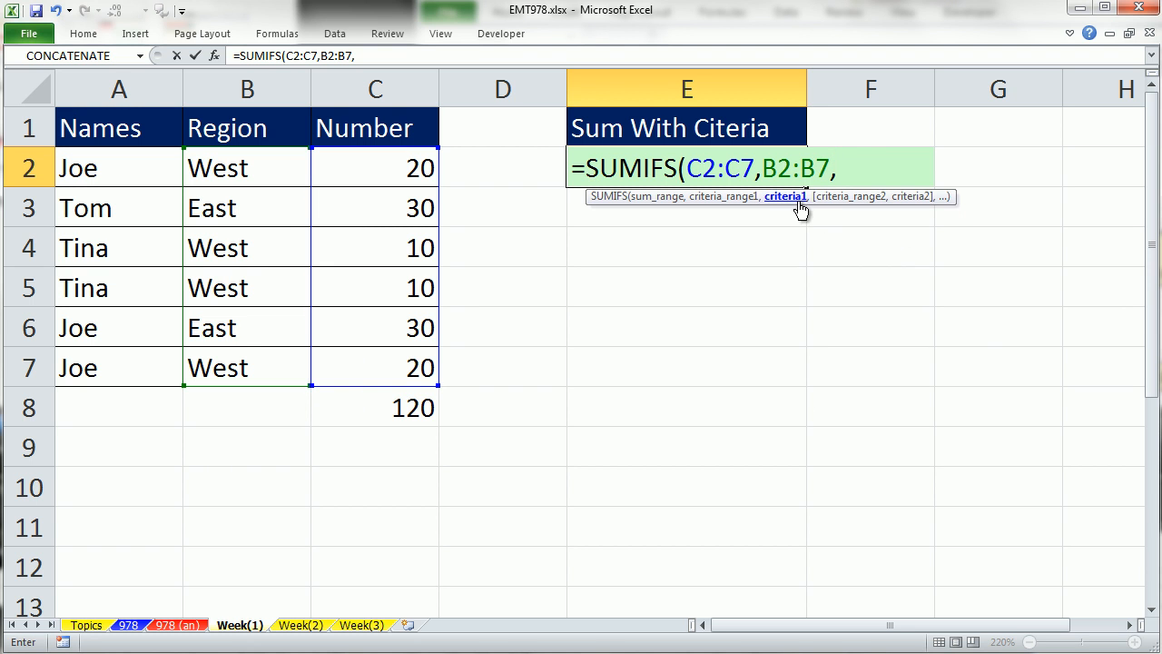
left_click(132, 625)
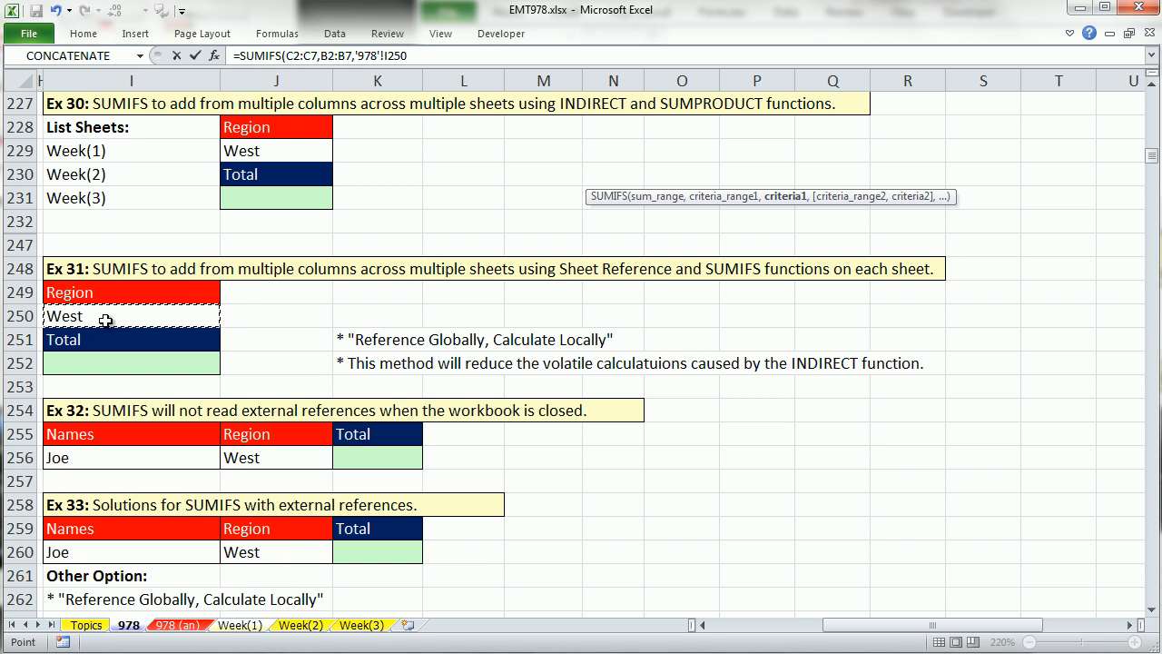
key("ctrl+Return")
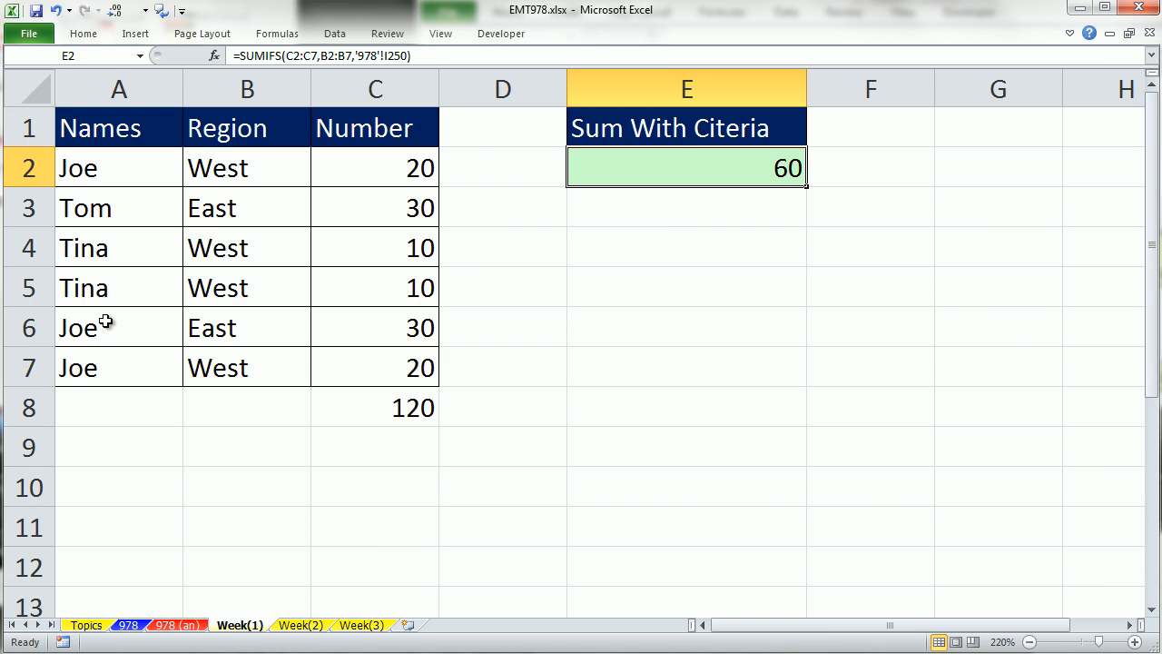
Step: Review the SUMIFS formulas in E2 on sheets Week(1), Week(2) and Week(3) without changing them
double_click(601, 166)
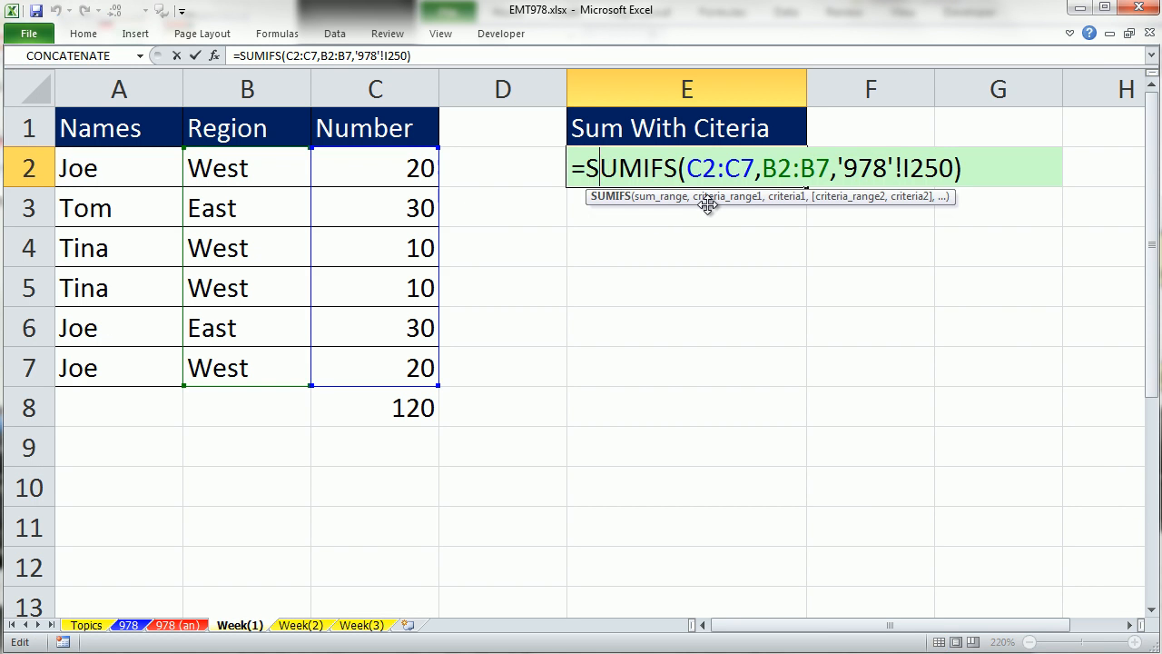
left_click(874, 167)
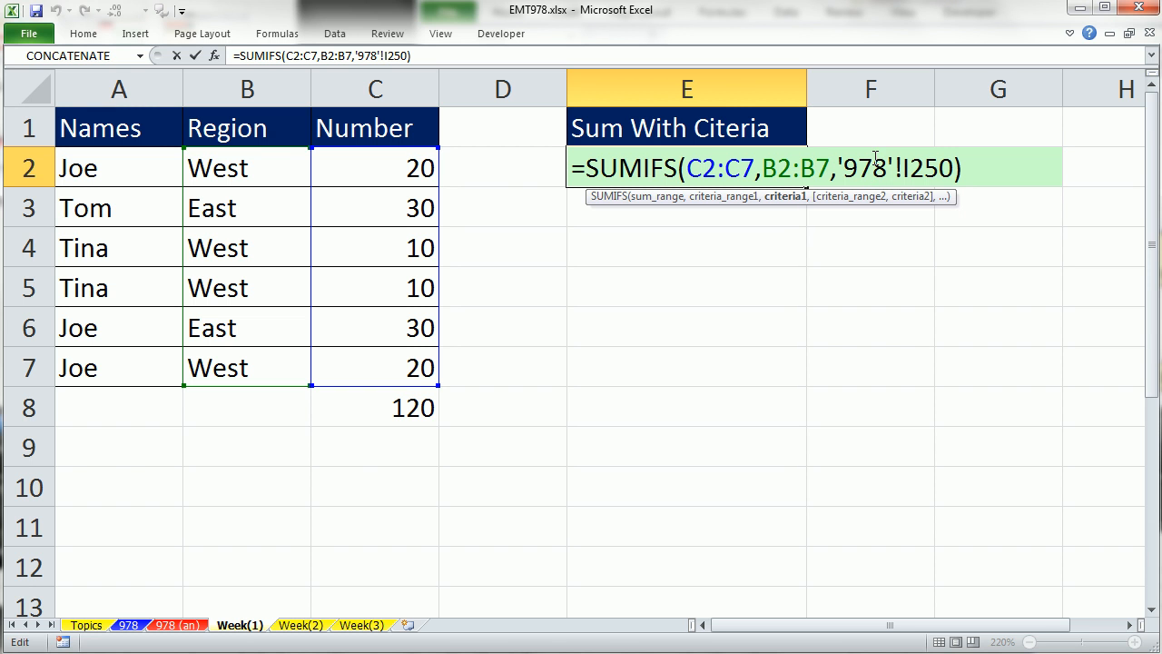
key("Escape")
left_click(301, 624)
double_click(734, 182)
key("Escape")
left_click(365, 626)
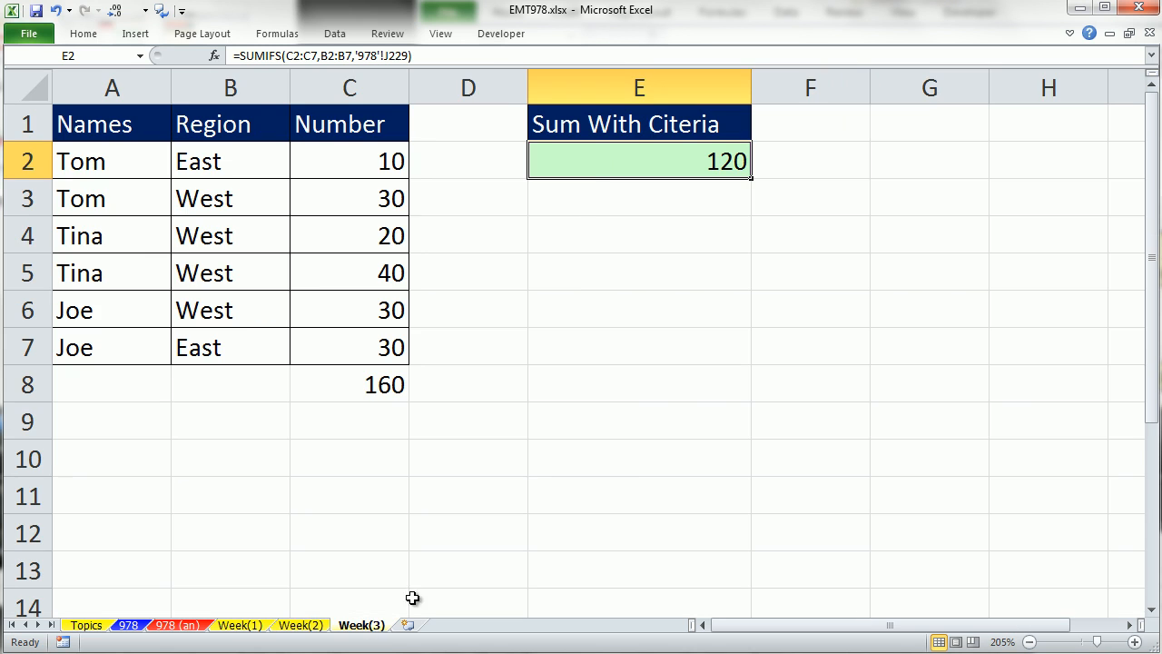
double_click(588, 169)
key("Escape")
Step: Enter =SUM('Week(1):Week(3)'!E2) in I252 of sheet 978 to add the three sheet totals, and review the formula
left_click(129, 624)
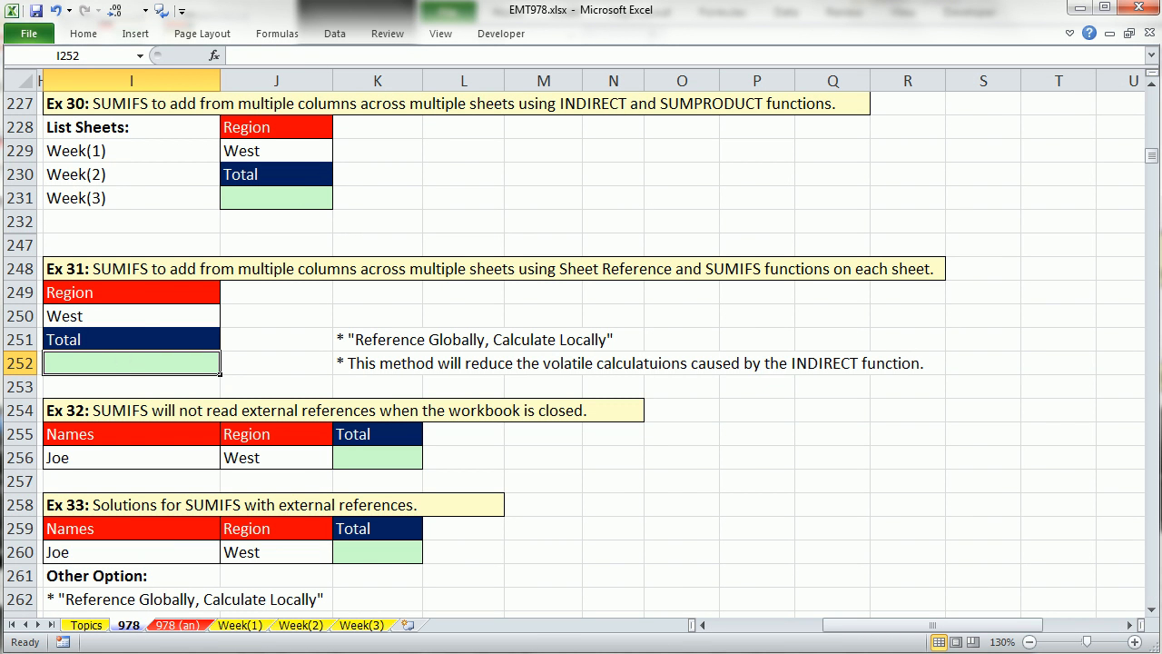
type("=sum")
key("Tab")
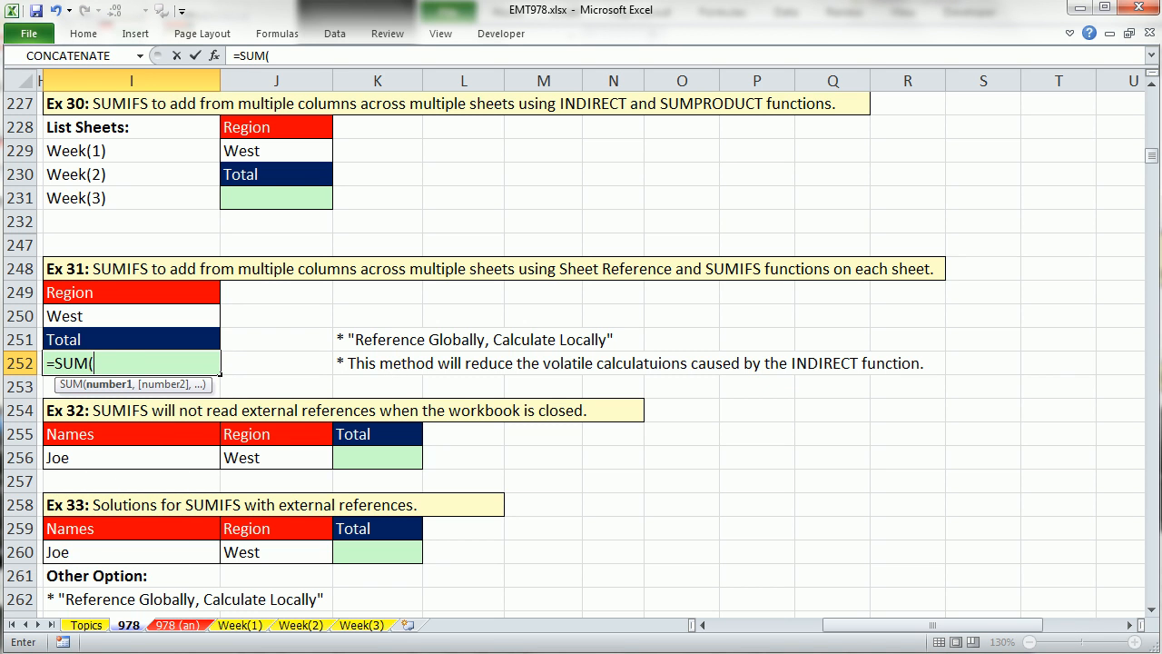
left_click(241, 624)
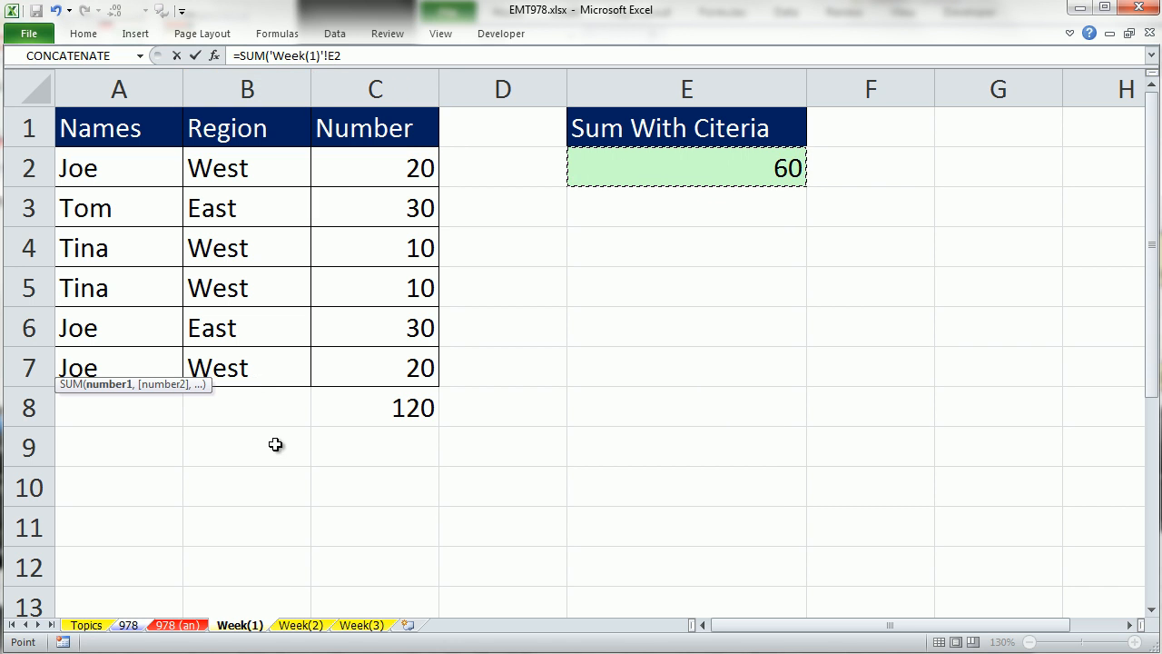
left_click(364, 626, "shift")
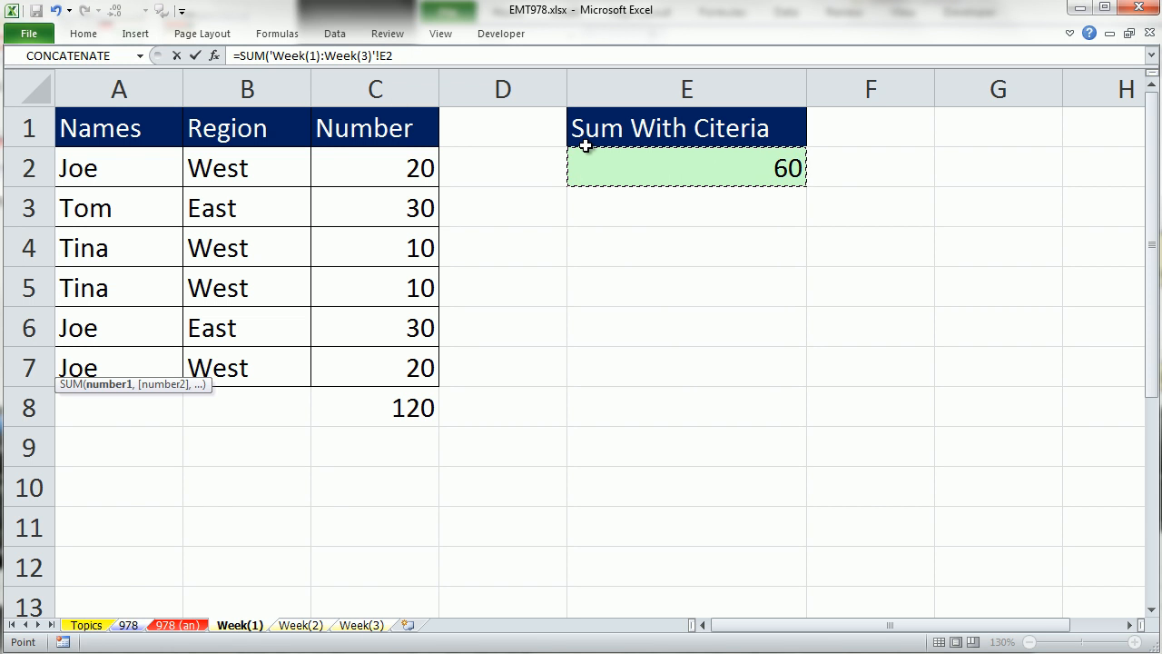
key("ctrl+Return")
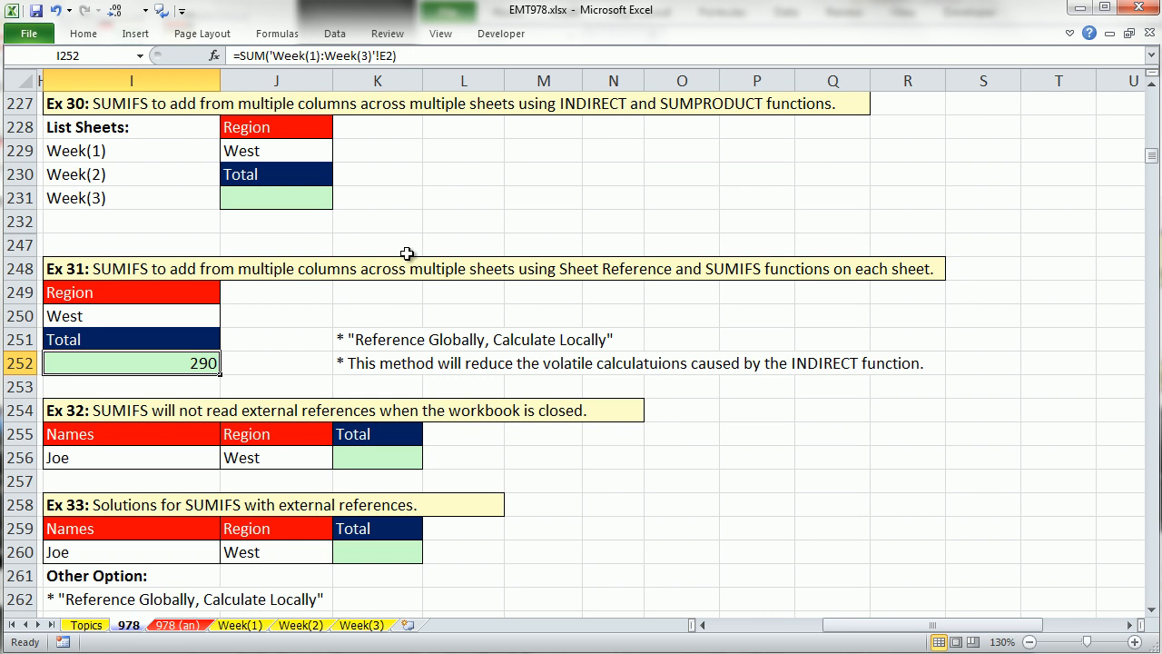
double_click(193, 362)
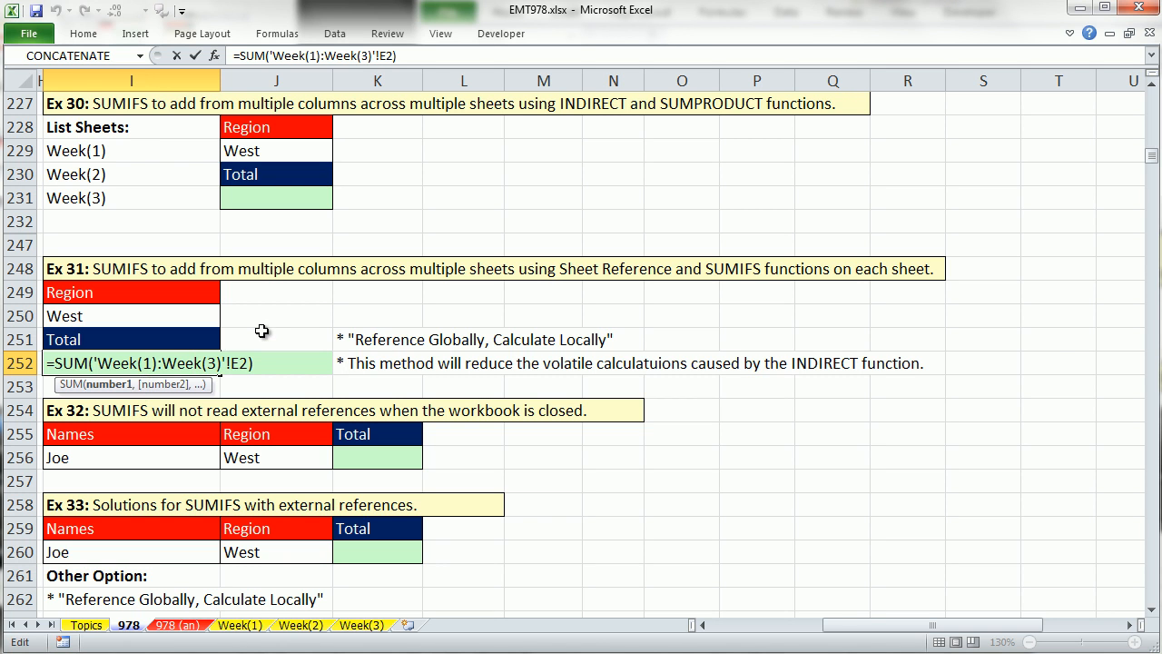
key("ctrl+Return")
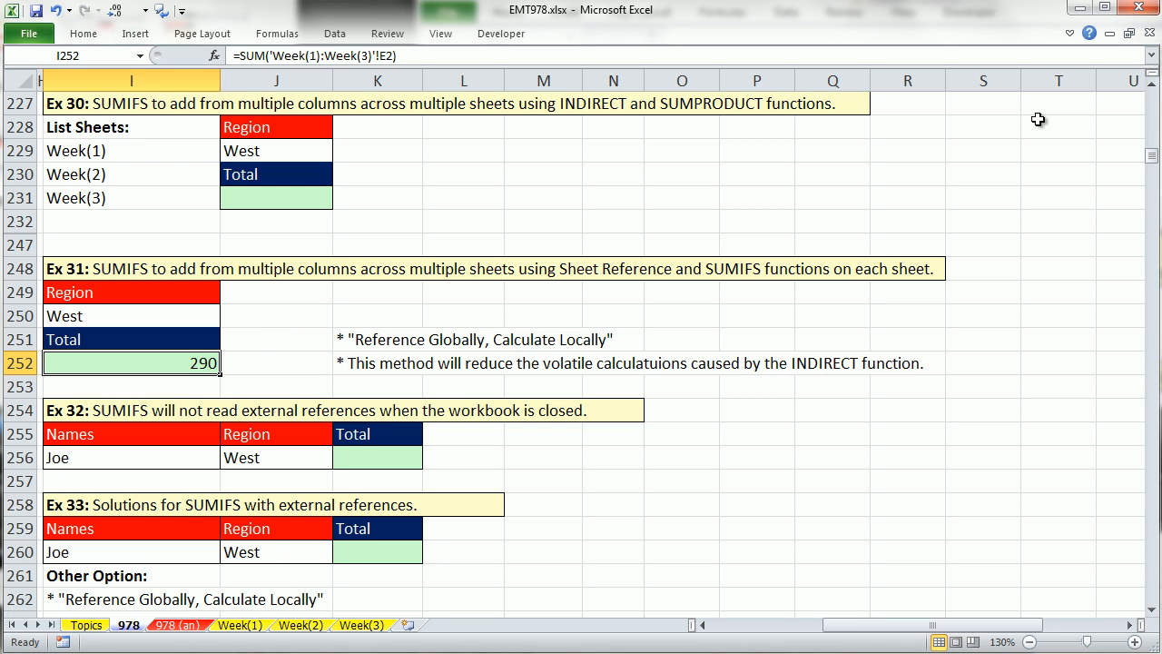
Step: Begin an INDIRECT formula in J231 that joins an opening apostrophe to the sheet names: =INDIRECT("'"&I229:I231
left_click(291, 200)
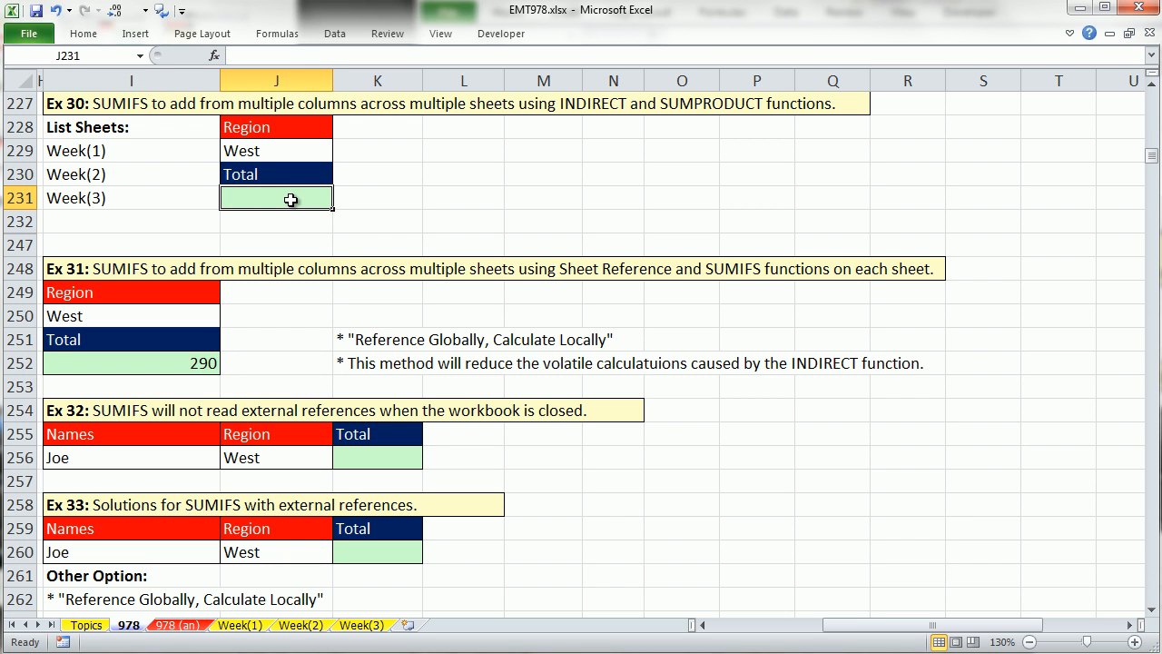
type("=ind")
key("Down")
key("Tab")
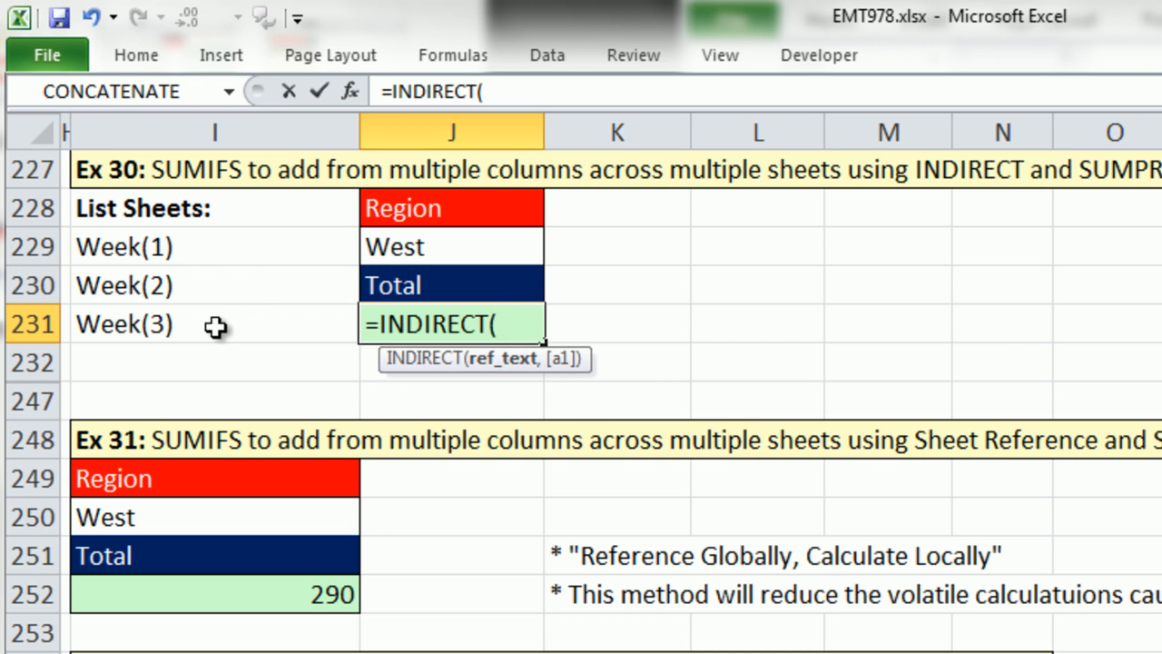
left_click_drag(209, 253, 217, 316)
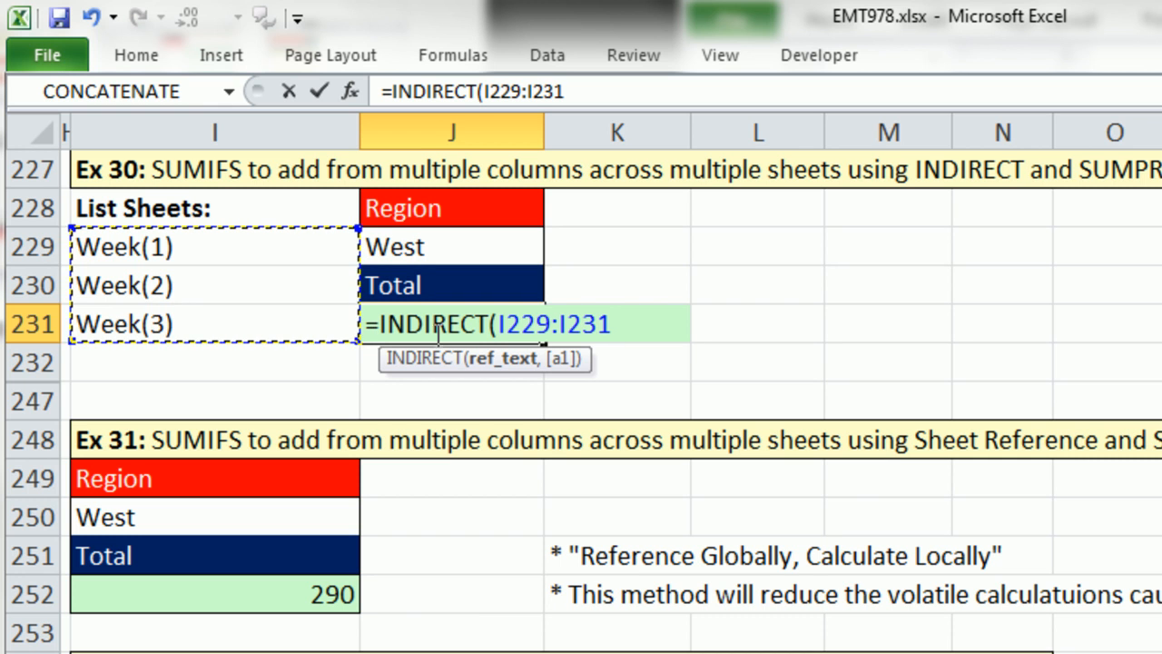
left_click(501, 324)
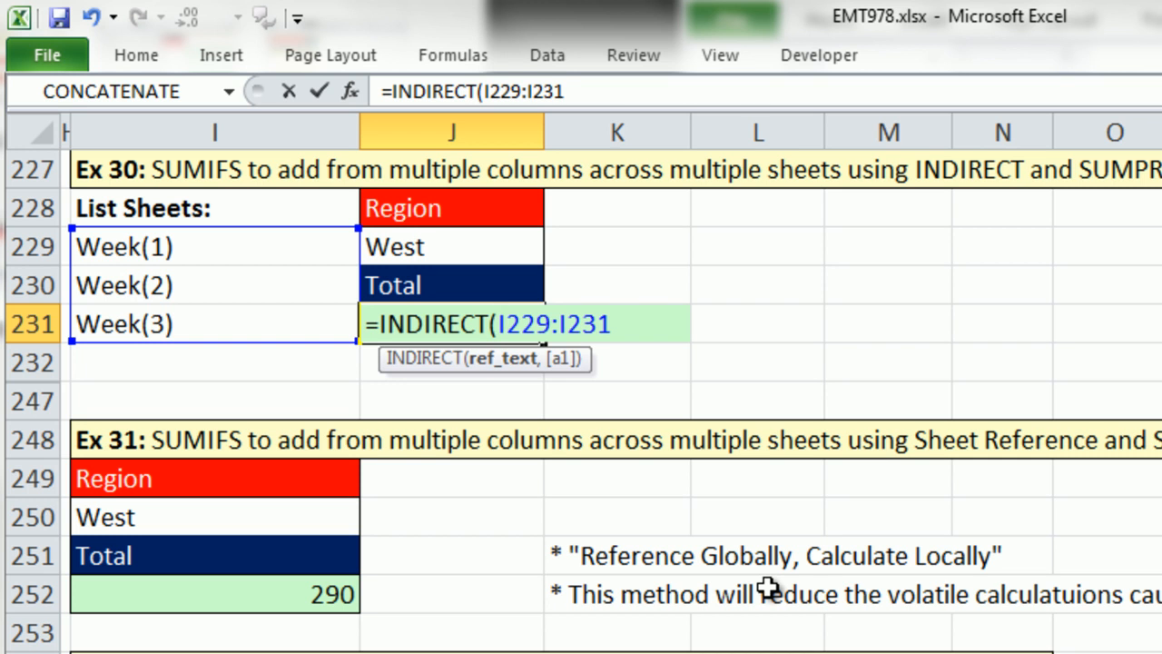
type("\"")
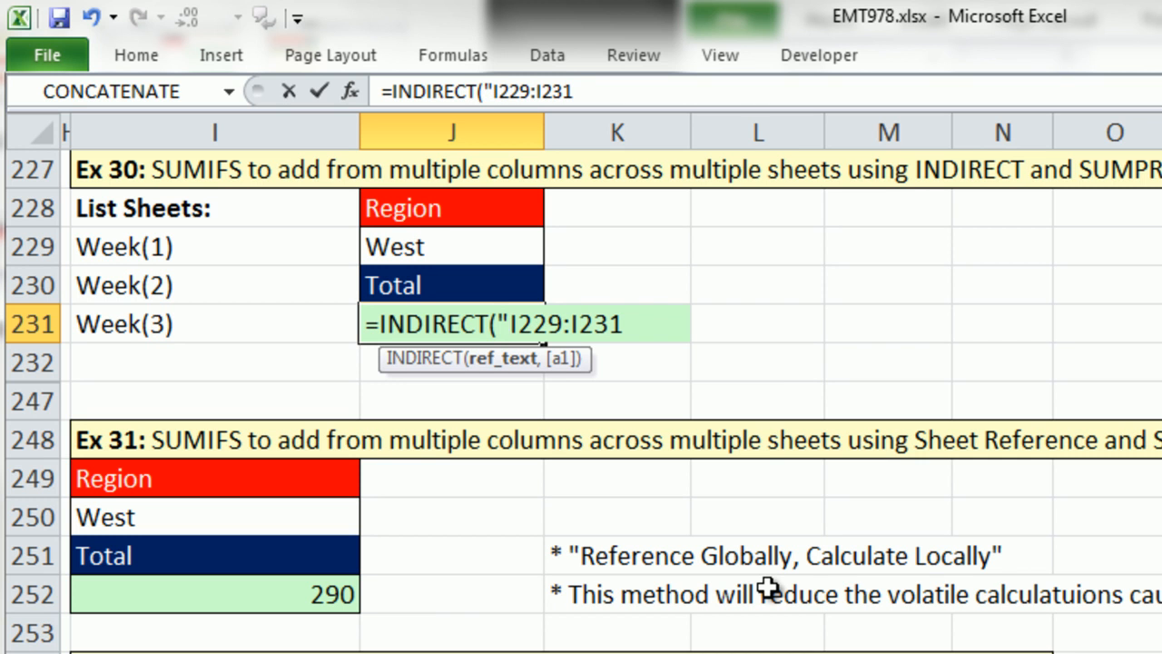
type("'")
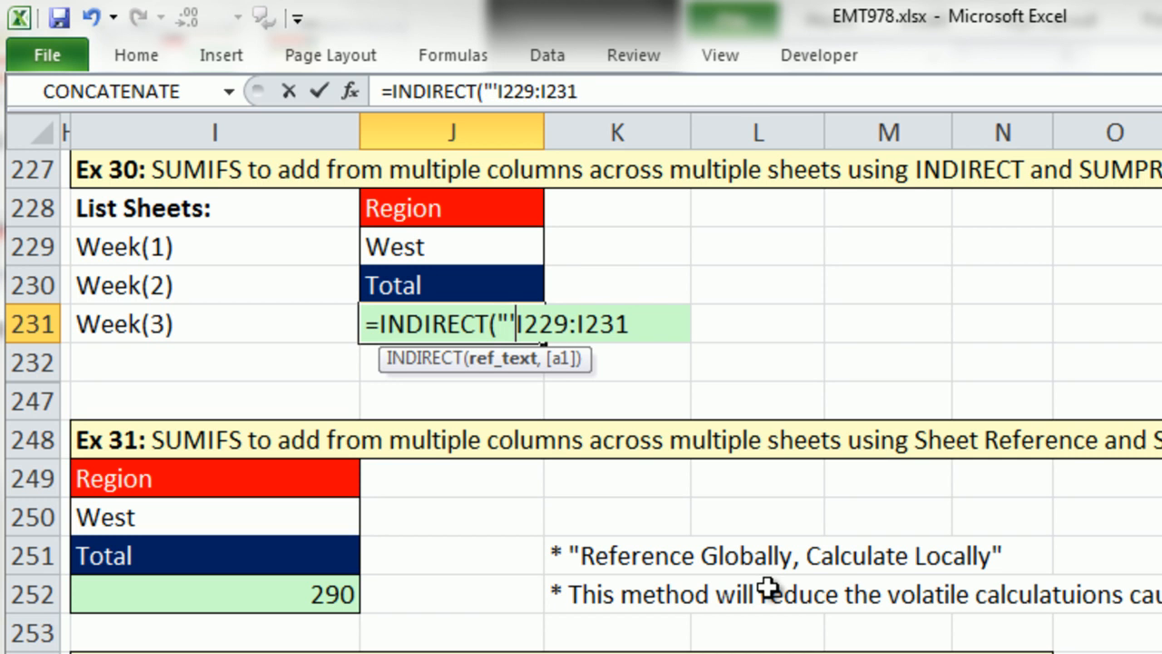
type("\"&")
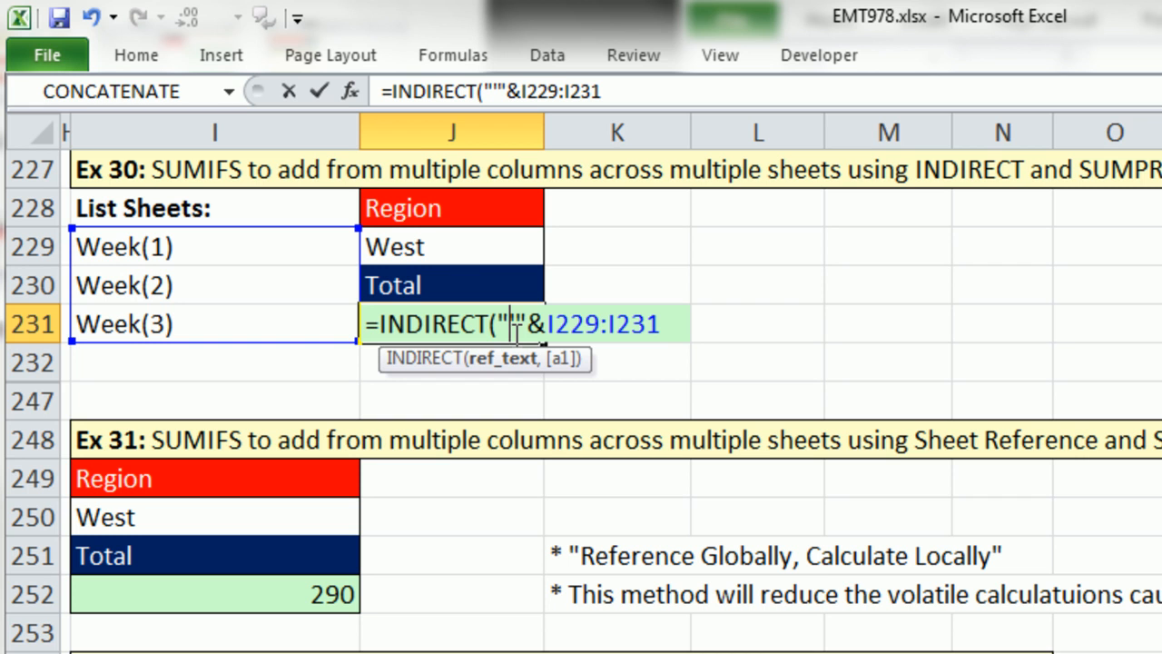
Step: Append &"'!C2:C7" to the INDIRECT reference text in J231 so it points to that range on each listed sheet
left_click(664, 326)
type("&")
type("\"'")
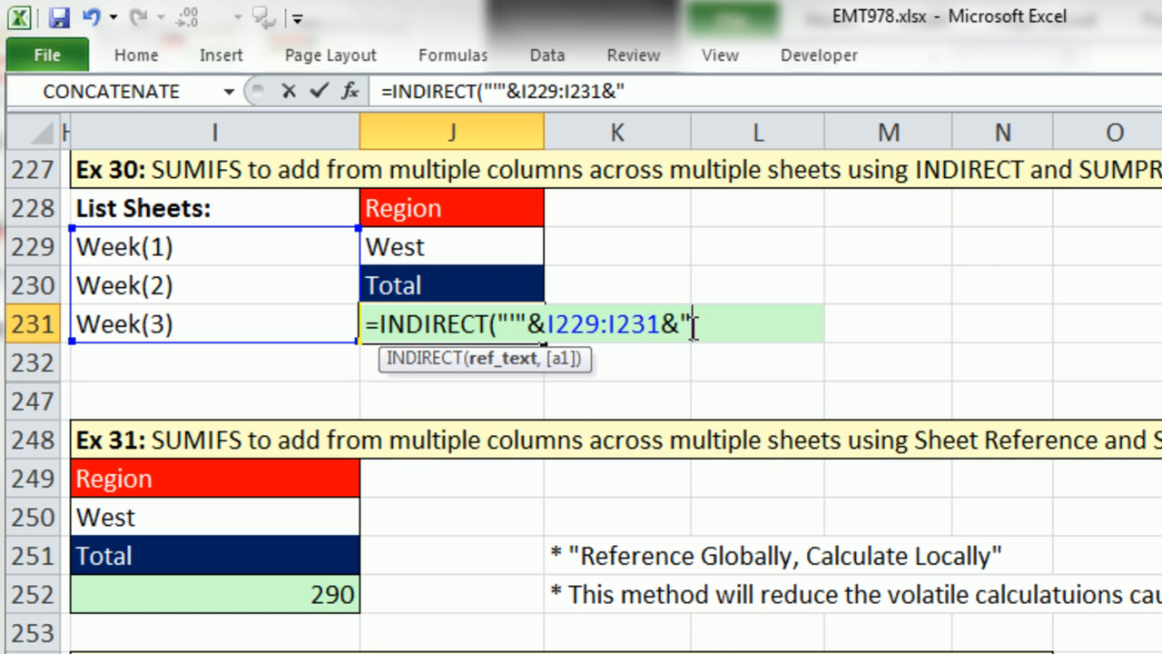
type("!")
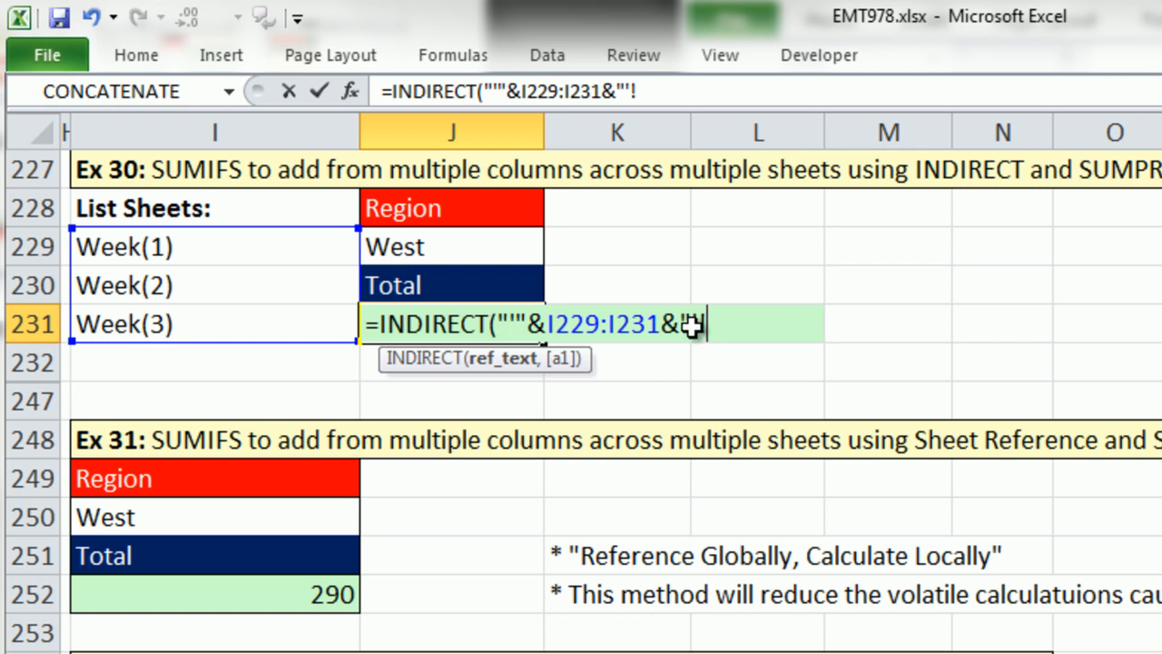
type("C2C7\"")
left_click_drag(767, 324, 707, 327)
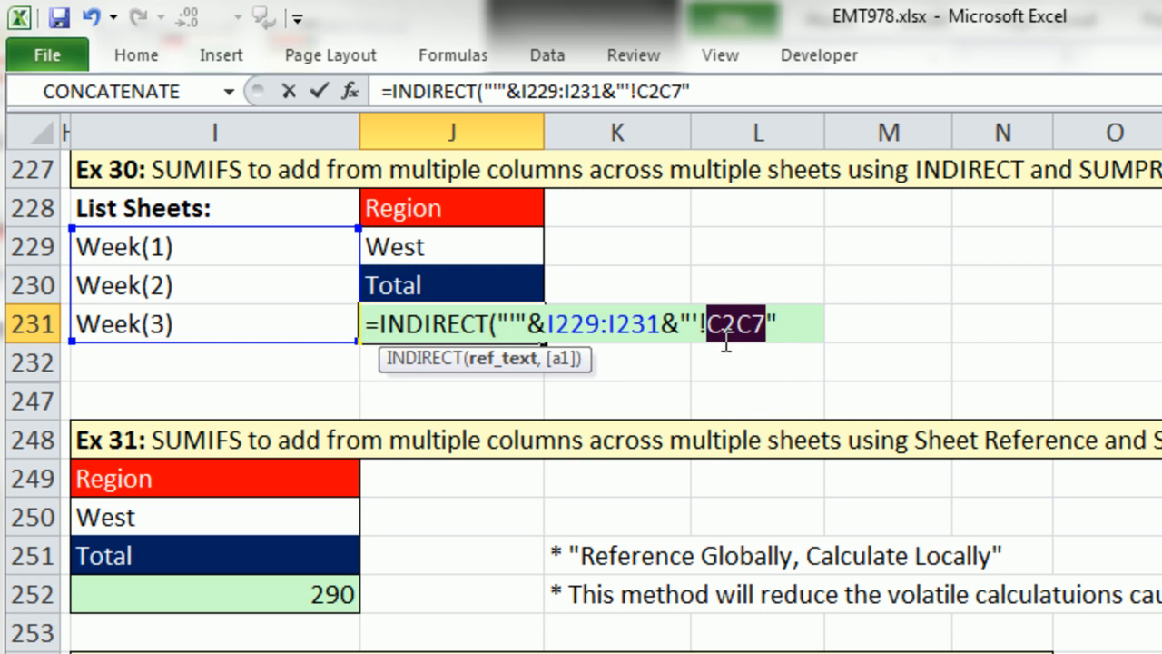
left_click(737, 318)
type(":")
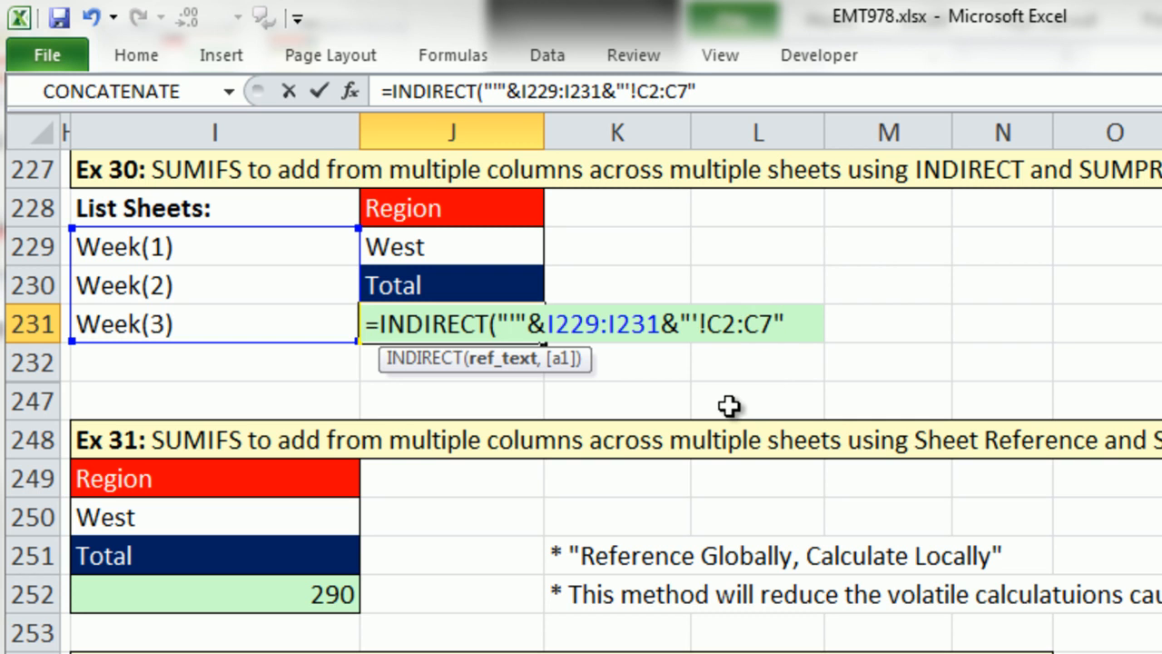
Step: Evaluate the INDIRECT function's ref_text argument in place to check the sheet references, and restore the expression
left_click_drag(708, 324, 774, 326)
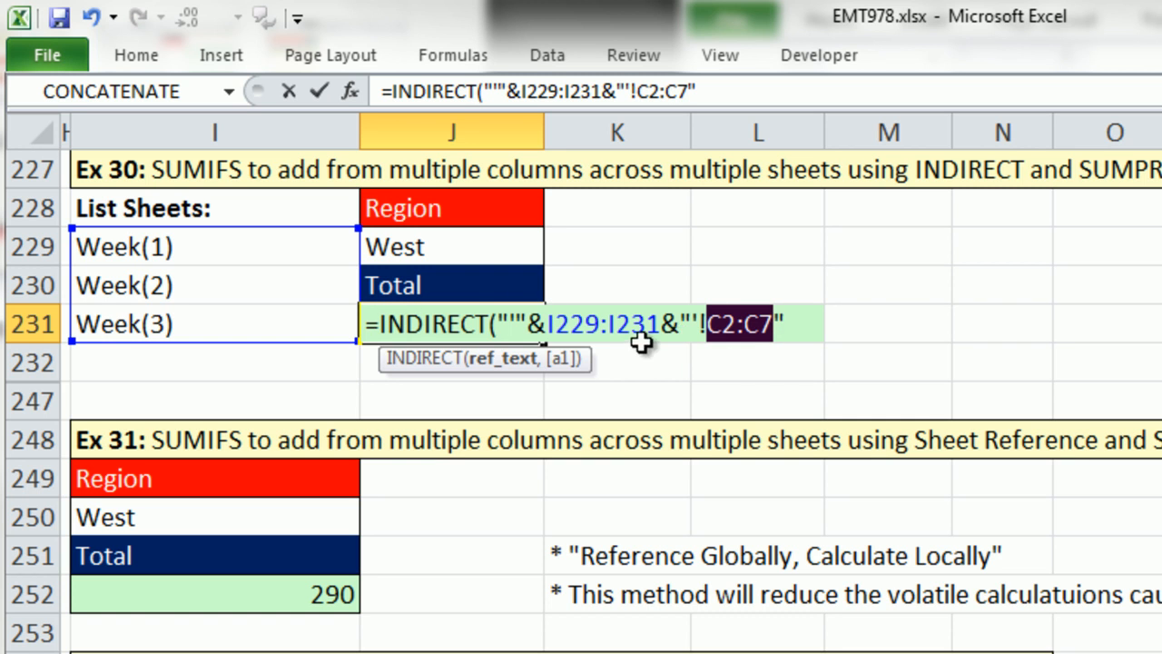
left_click_drag(498, 324, 858, 329)
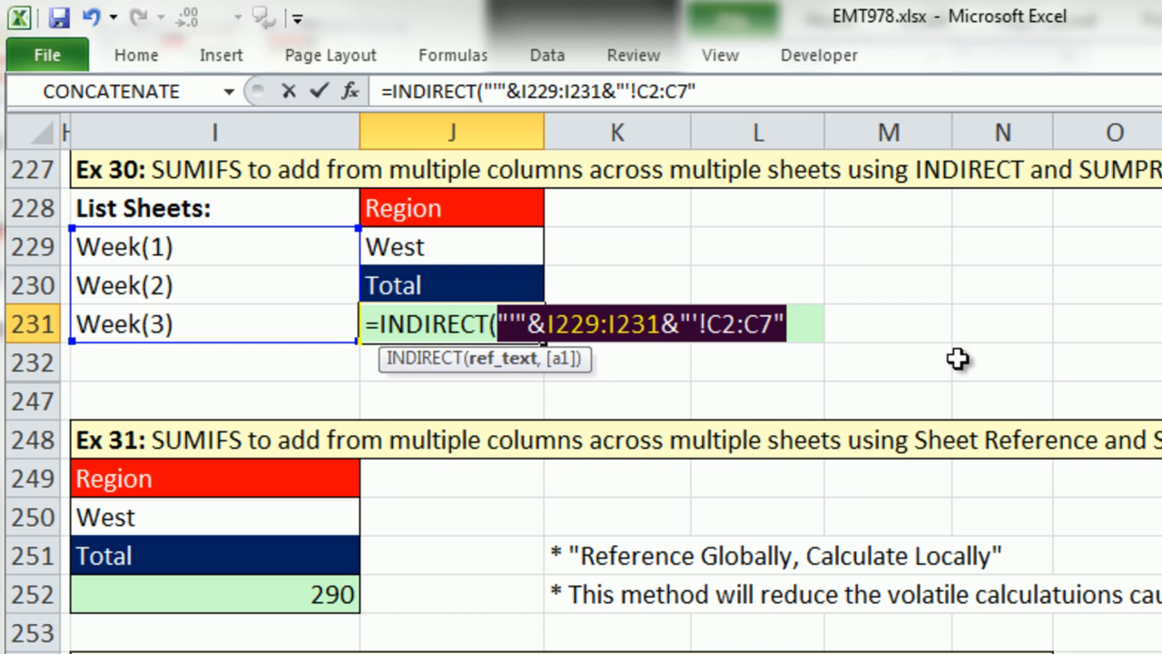
key("F9")
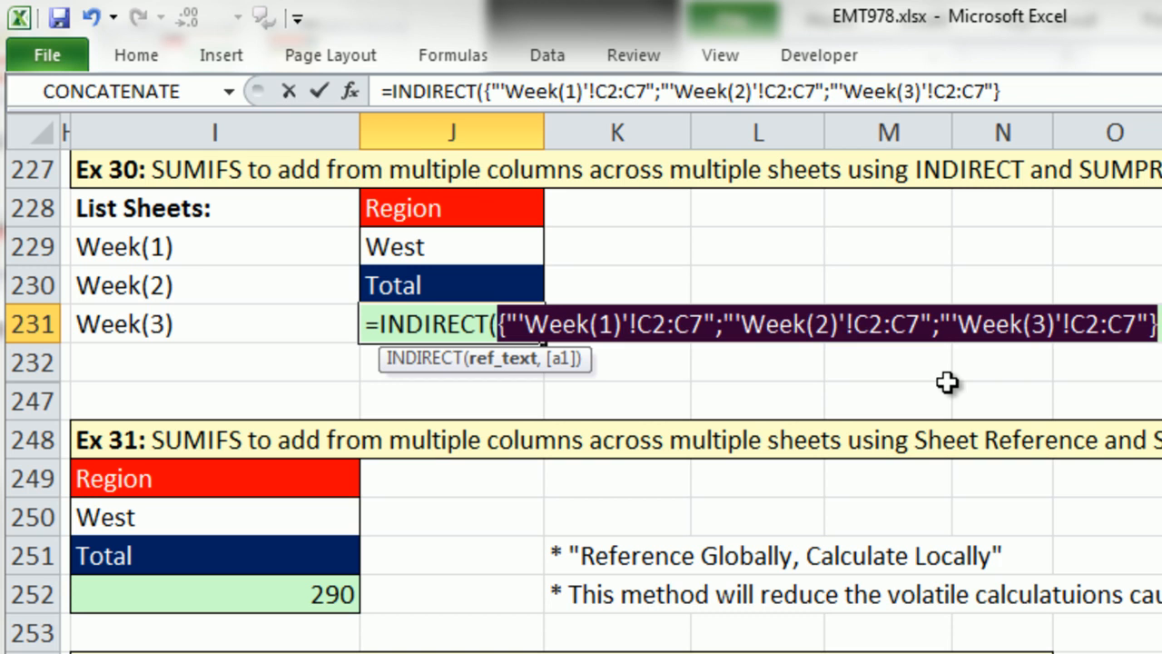
key("ctrl+z")
Step: Close the INDIRECT function in J231, test-evaluate it in place, and copy the restored INDIRECT expression
left_click(810, 324)
type(")")
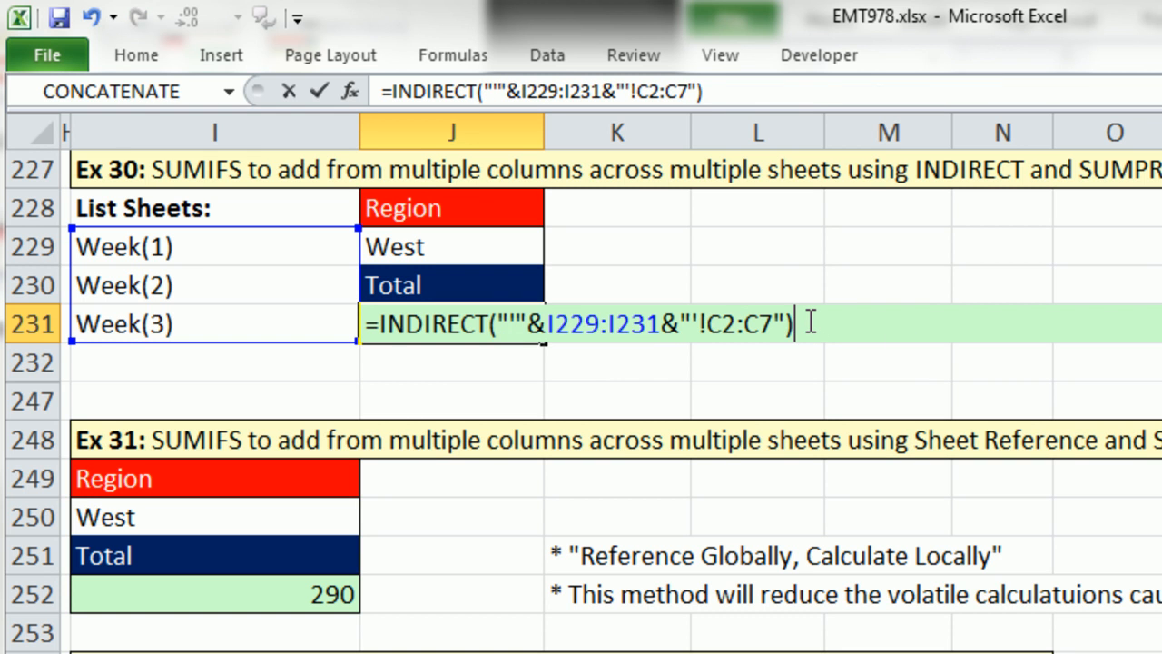
left_click_drag(810, 324, 197, 314)
key("F9")
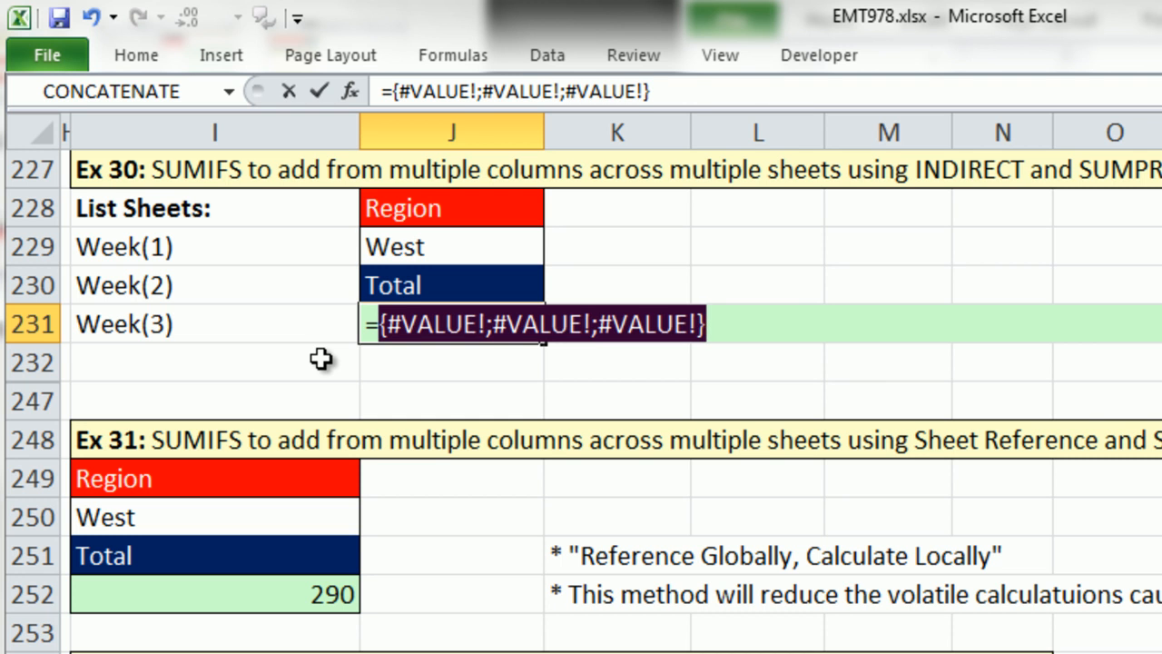
key("ctrl+z")
key("ctrl+c")
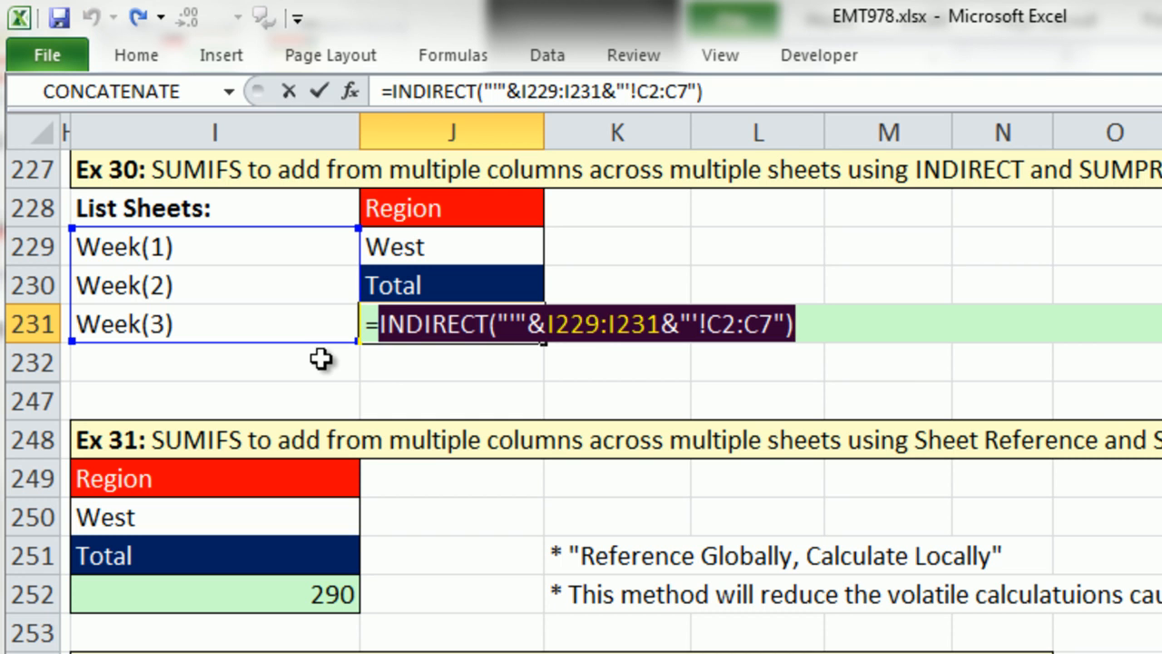
Step: Wrap the INDIRECT expression in SUMIFS as its sum_range argument, ready for the criteria range
left_click(374, 327)
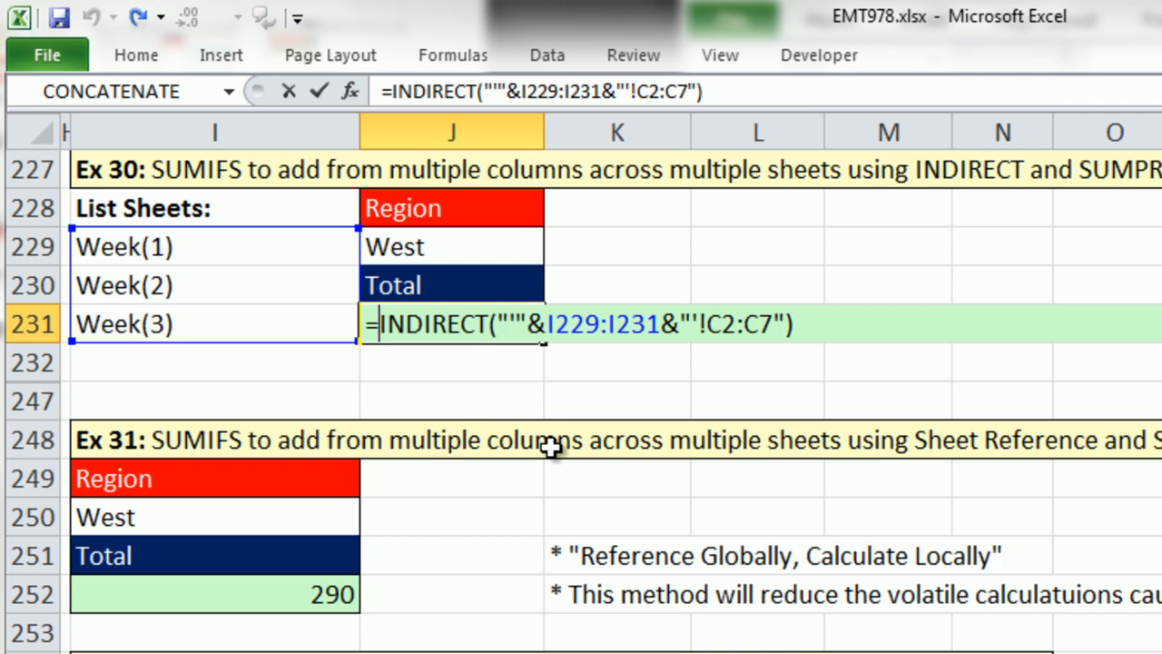
type("sumifs(")
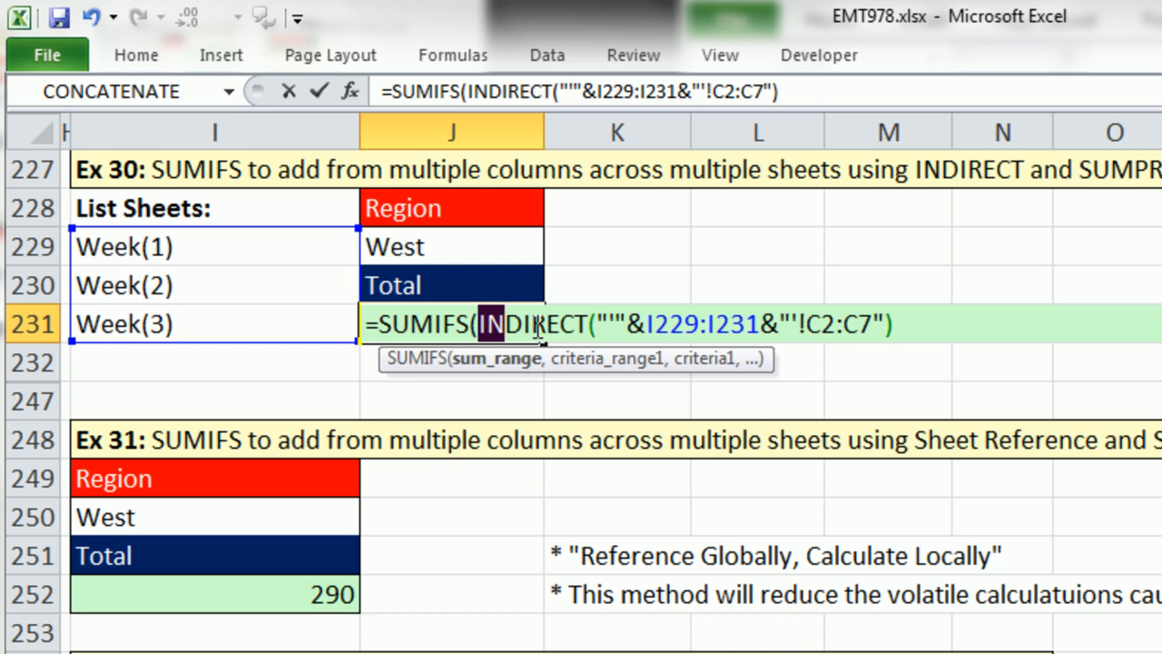
left_click_drag(479, 324, 898, 325)
left_click(856, 355)
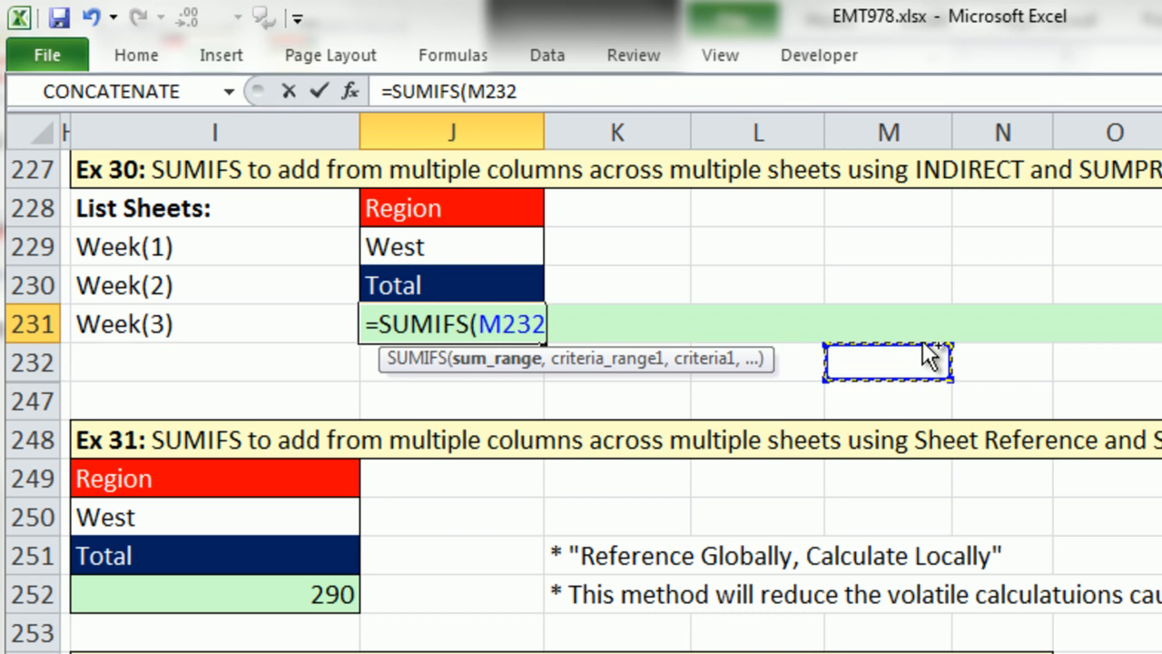
key("ctrl+z")
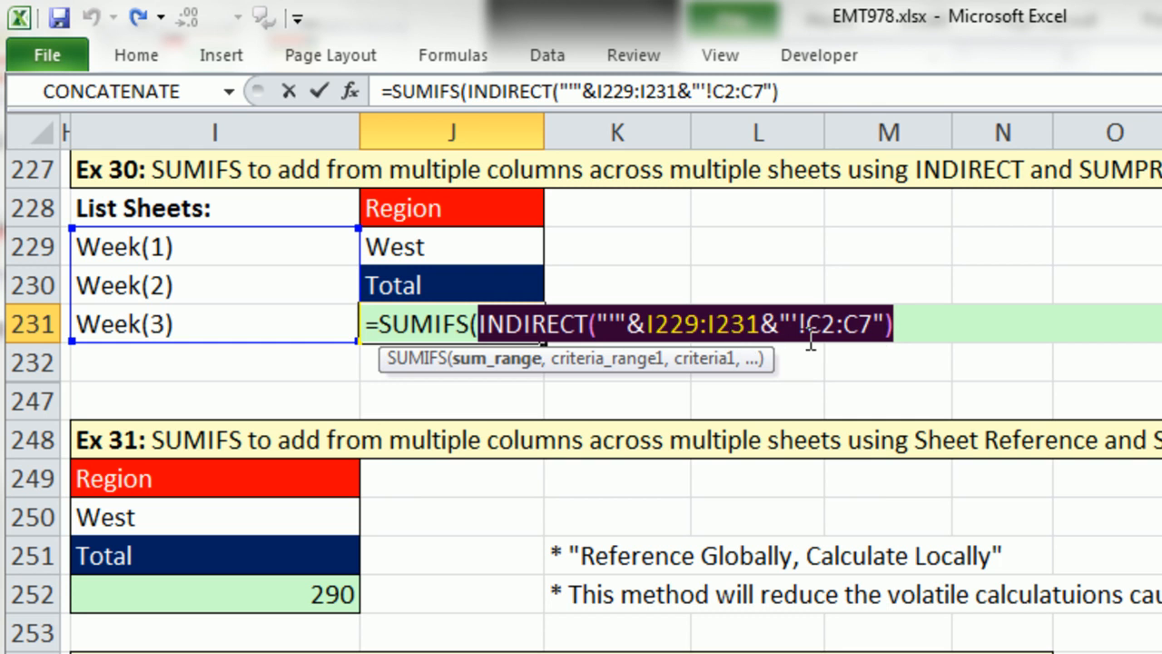
left_click(892, 328)
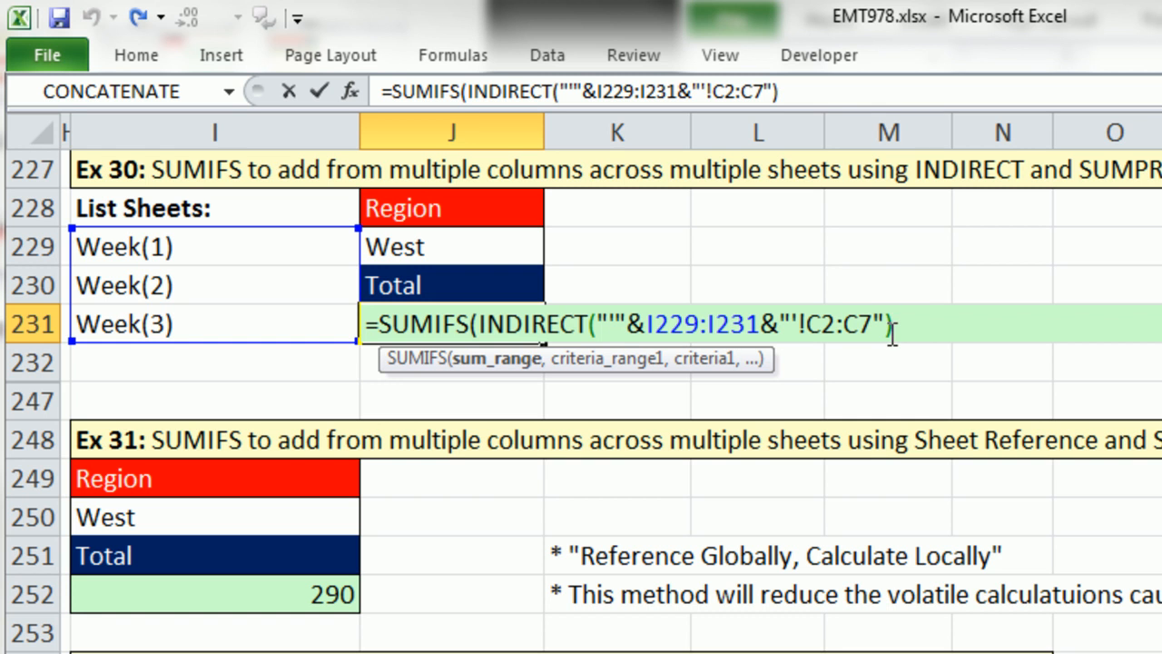
type(",")
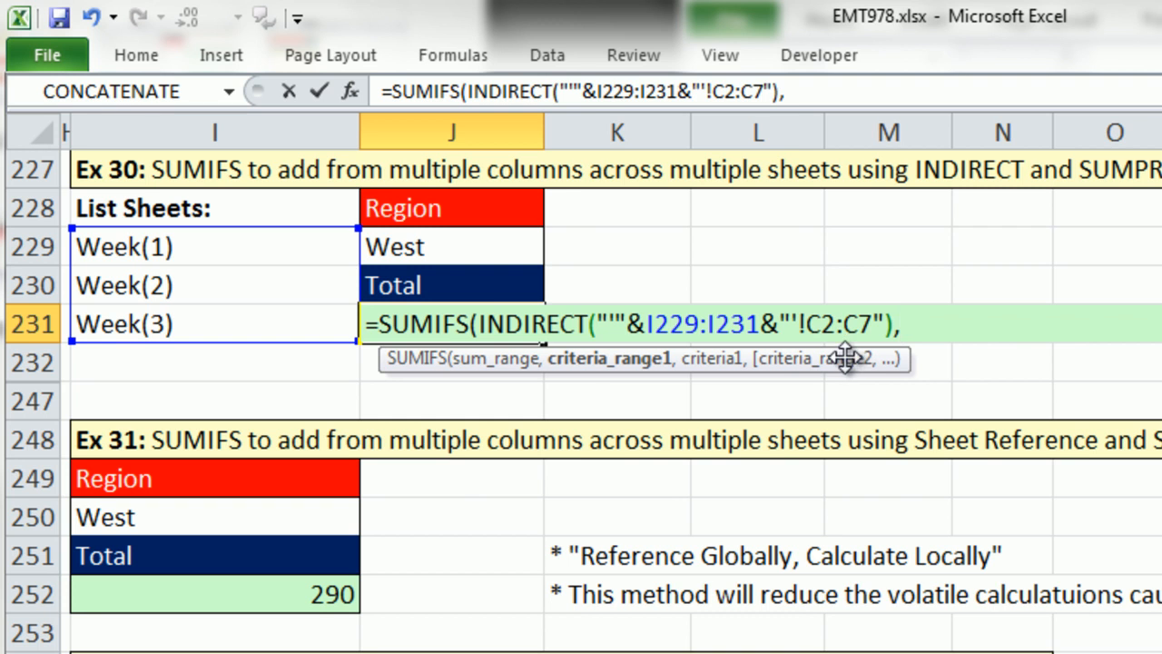
Step: Add the copied INDIRECT expression as criteria_range1 of the SUMIFS and change its range to B2:B7
key("ctrl+v")
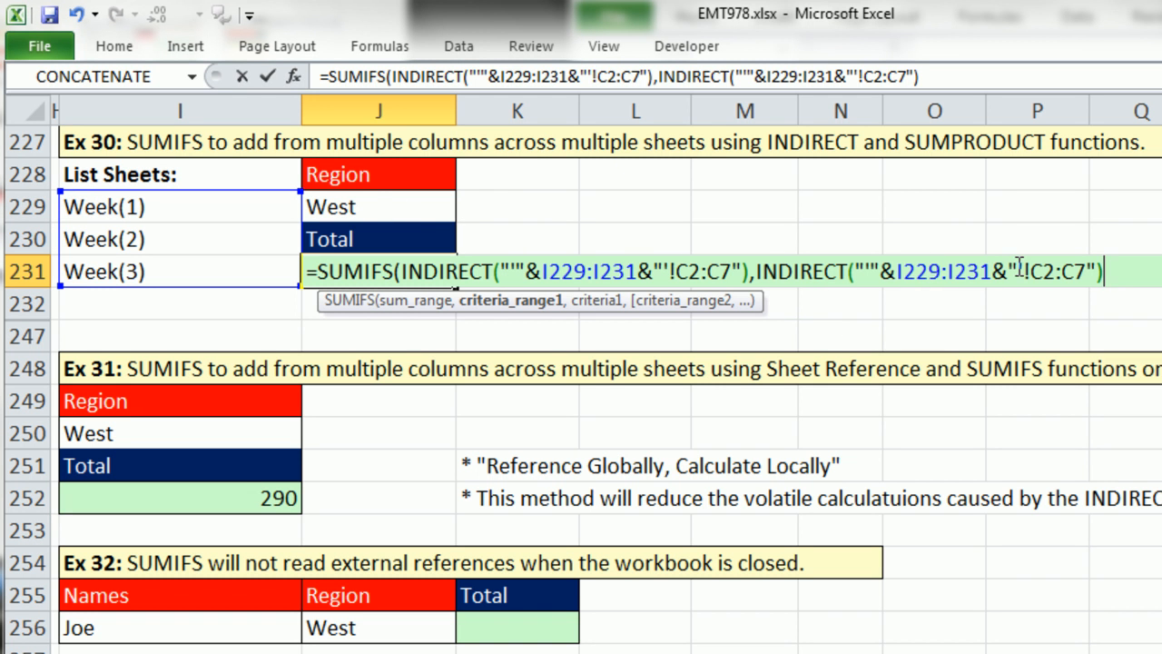
left_click_drag(1035, 273, 1077, 273)
type("B2:")
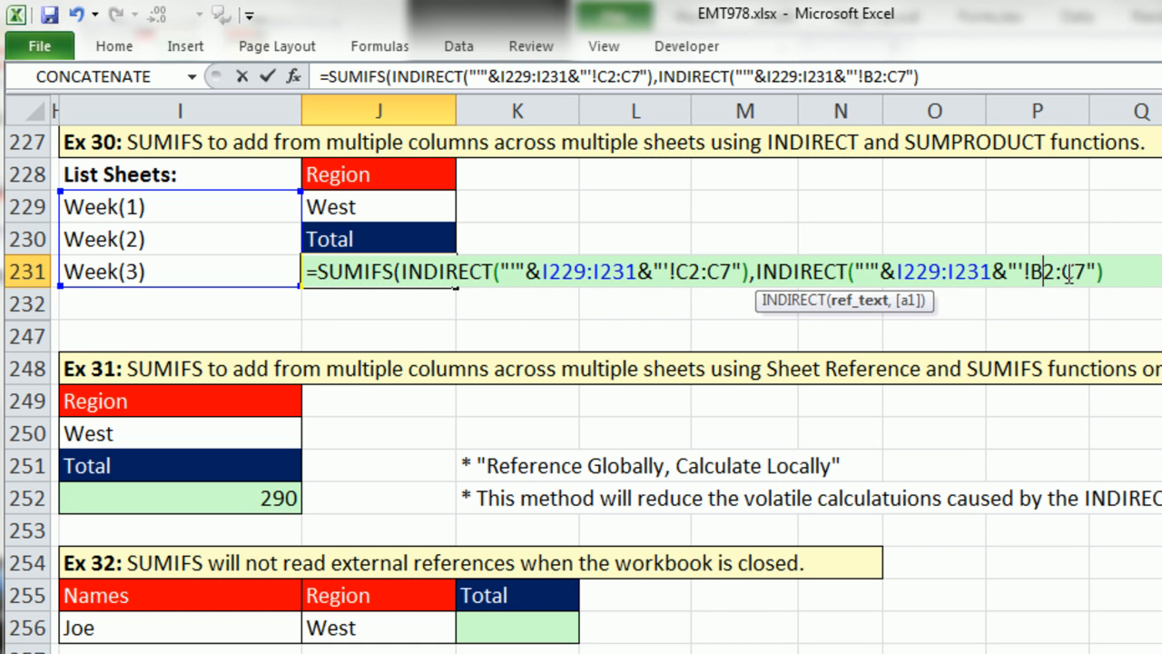
type("B")
left_click(1138, 265)
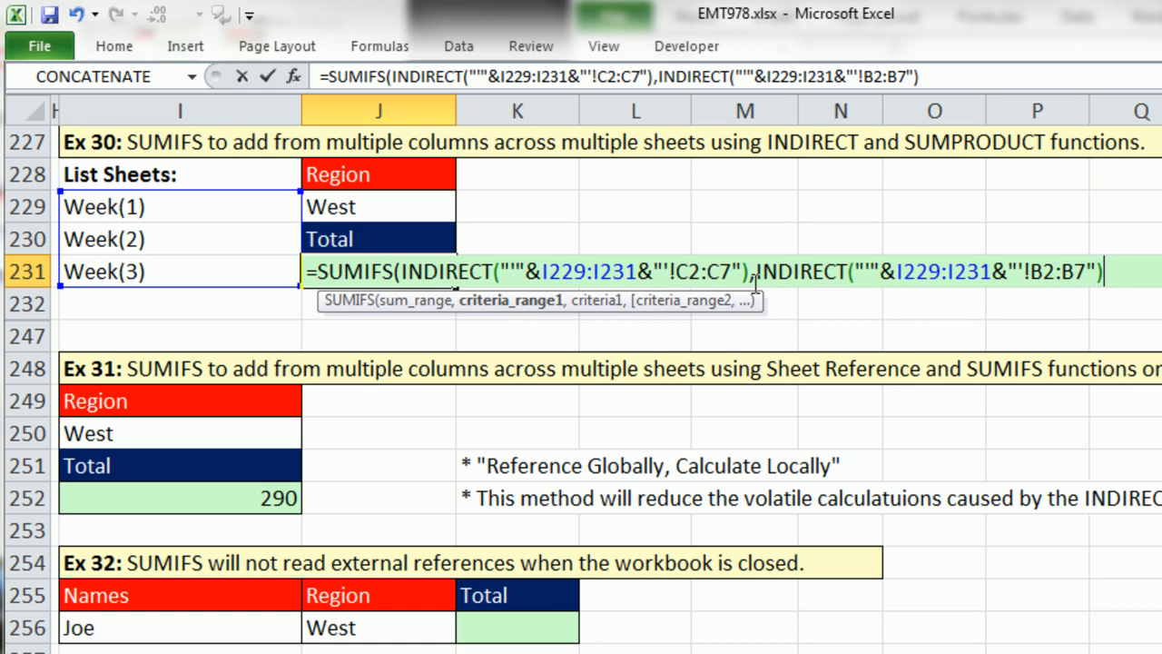
Step: Review the criteria_range1 INDIRECT expression, its quoted apostrophe, and the sum_range argument in the SUMIFS formula
left_click_drag(755, 271, 1135, 288)
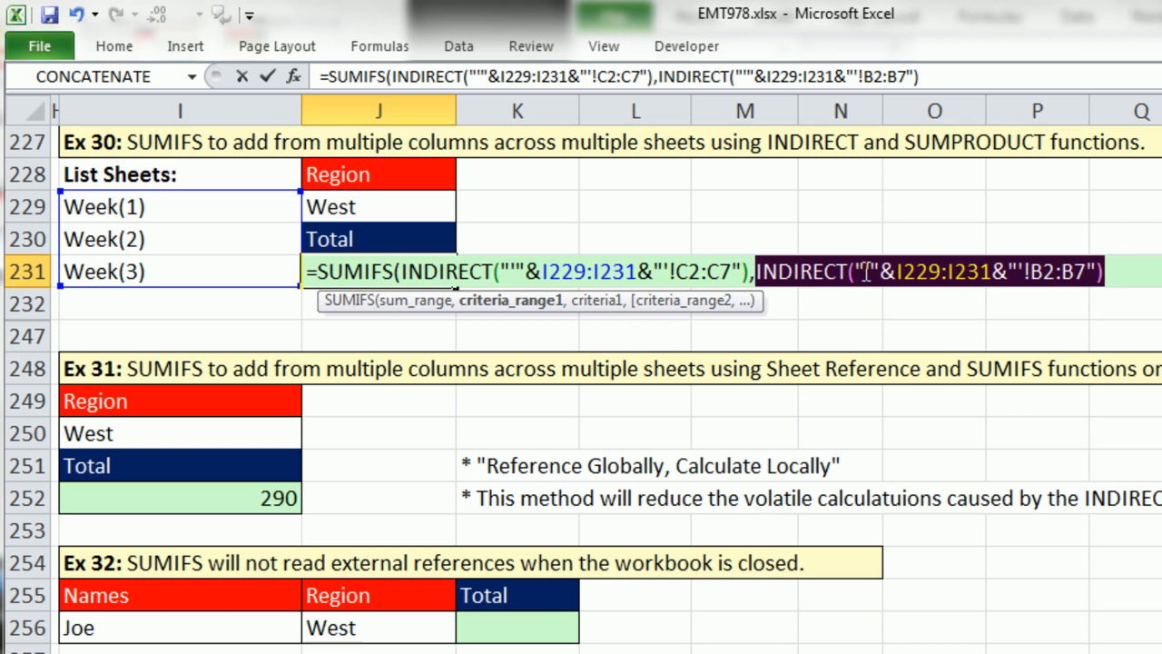
left_click_drag(855, 272, 879, 271)
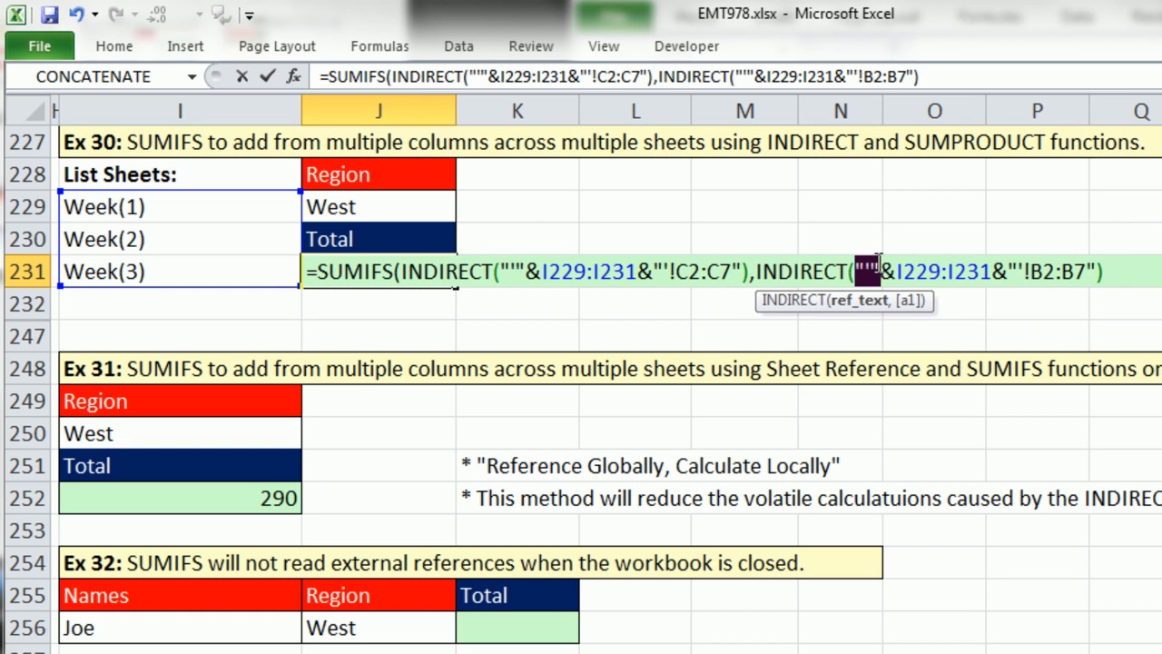
left_click(1108, 270)
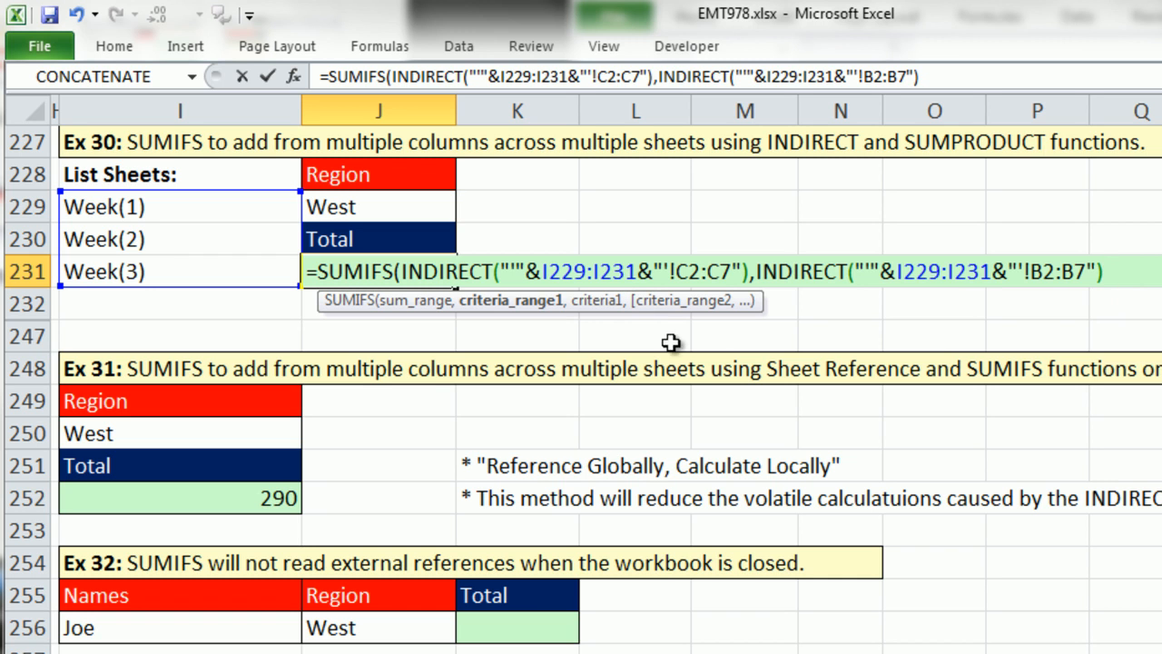
left_click(457, 272)
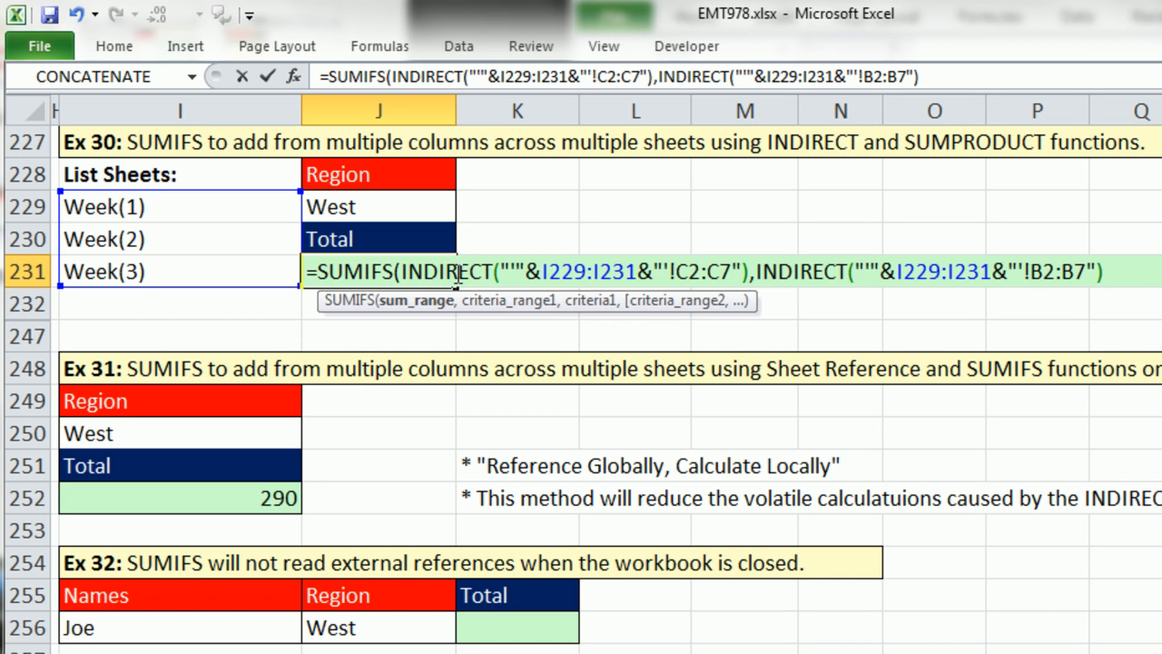
left_click(1119, 261)
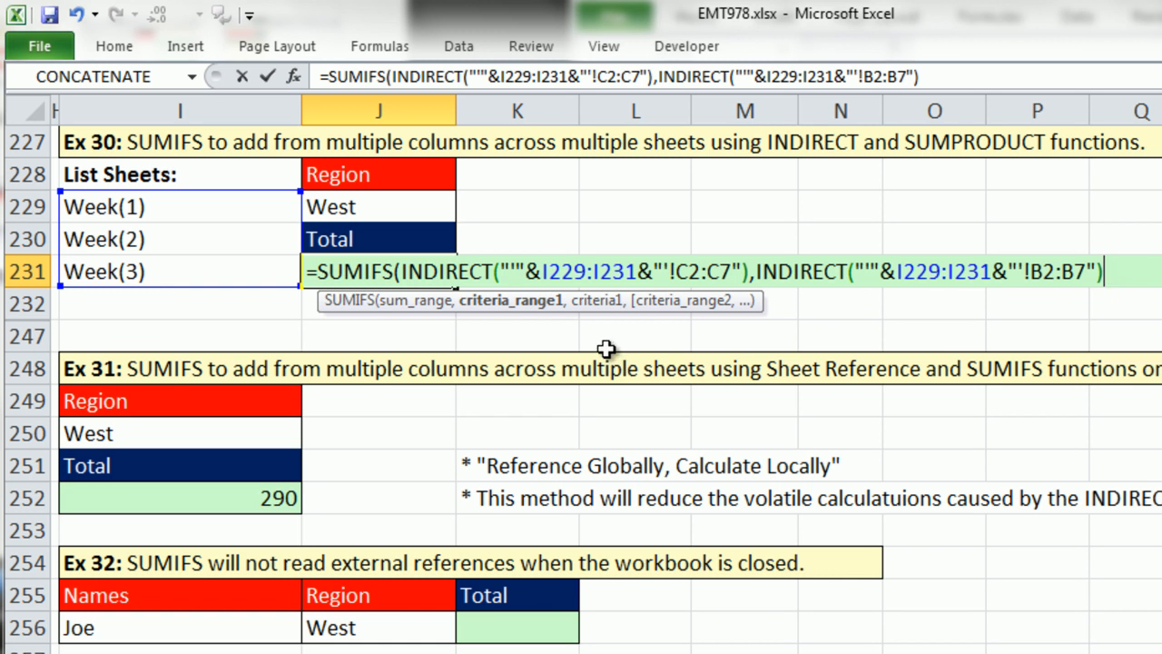
Step: Add J229 as criteria1, close the SUMIFS function and enter the formula in J231
type(",")
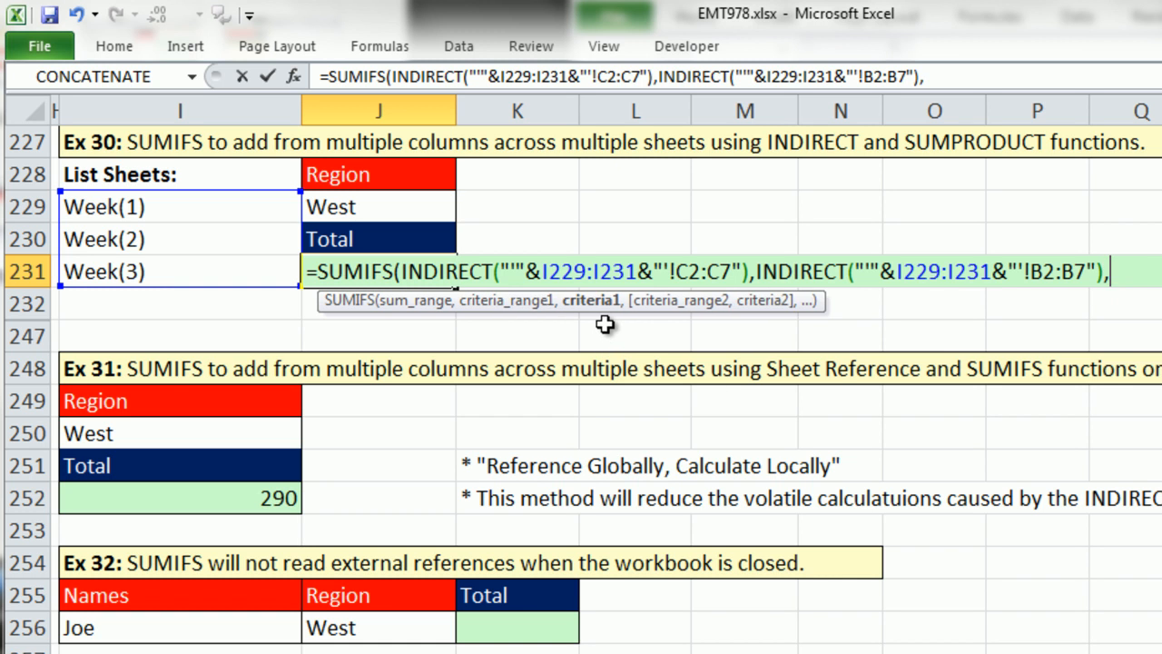
left_click(396, 213)
type(")")
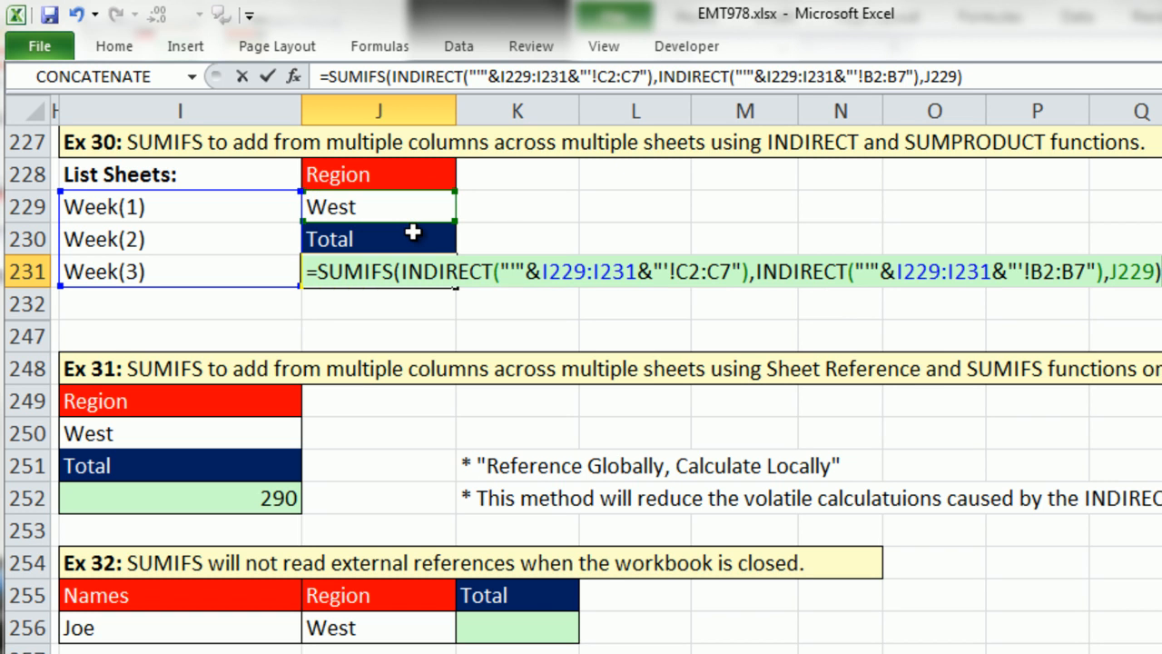
key("ctrl+Return")
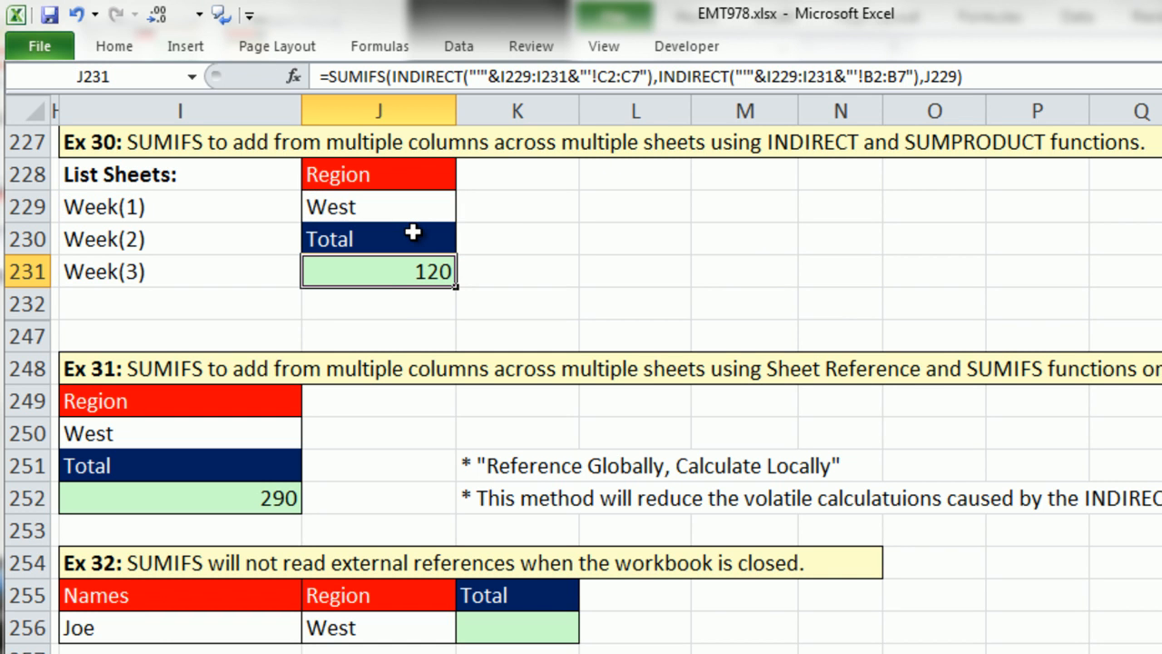
Step: Evaluate the whole SUMIFS formula in J231 to inspect its array of results, then restore the formula
double_click(394, 274)
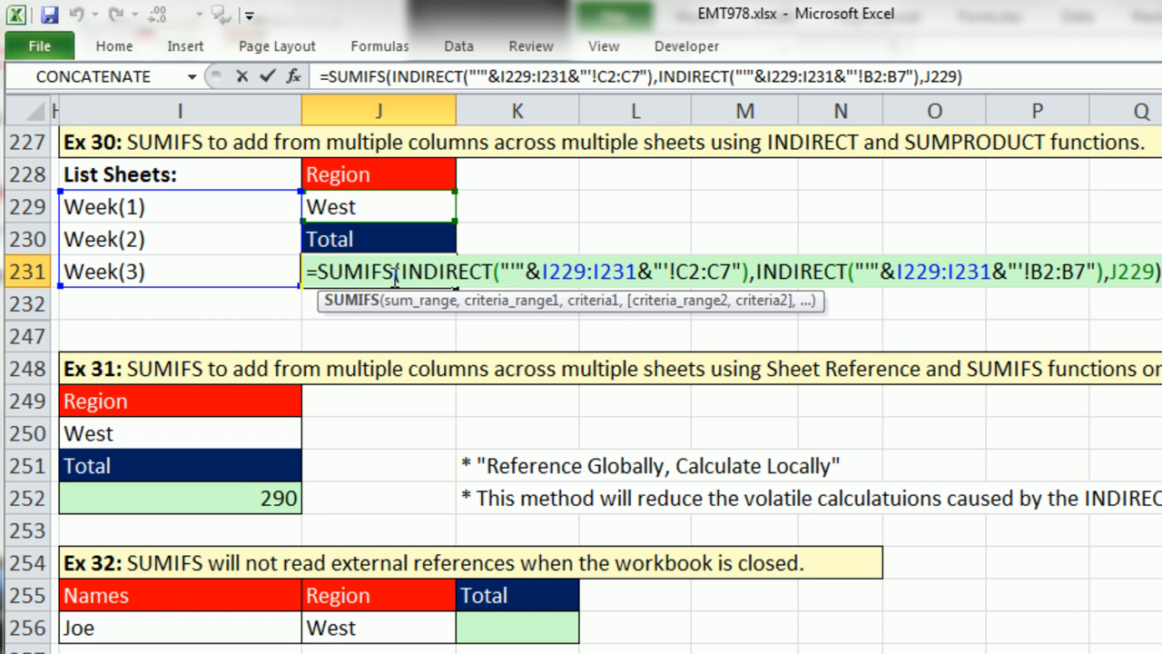
left_click(445, 275)
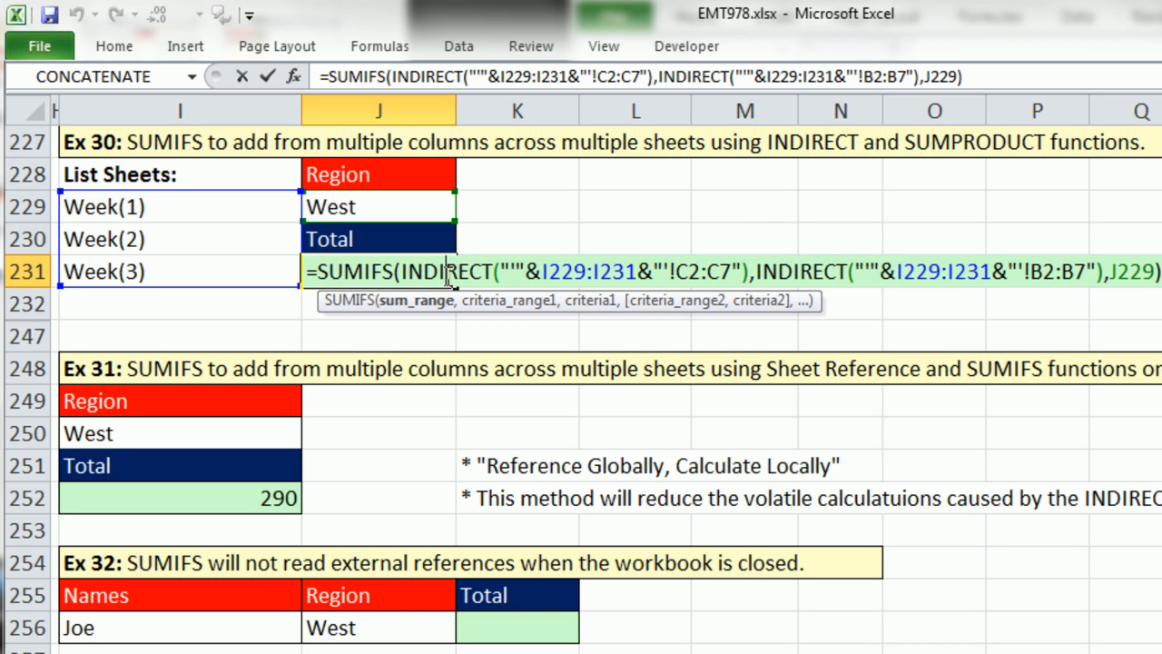
left_click(827, 275)
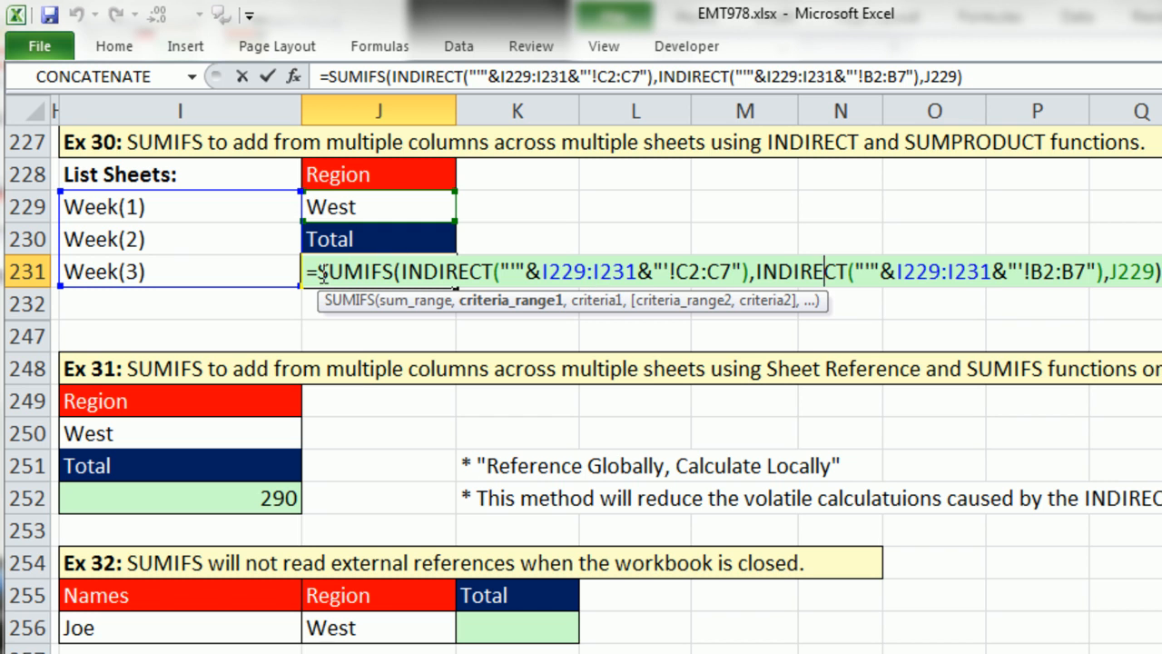
left_click_drag(308, 272, 1160, 272)
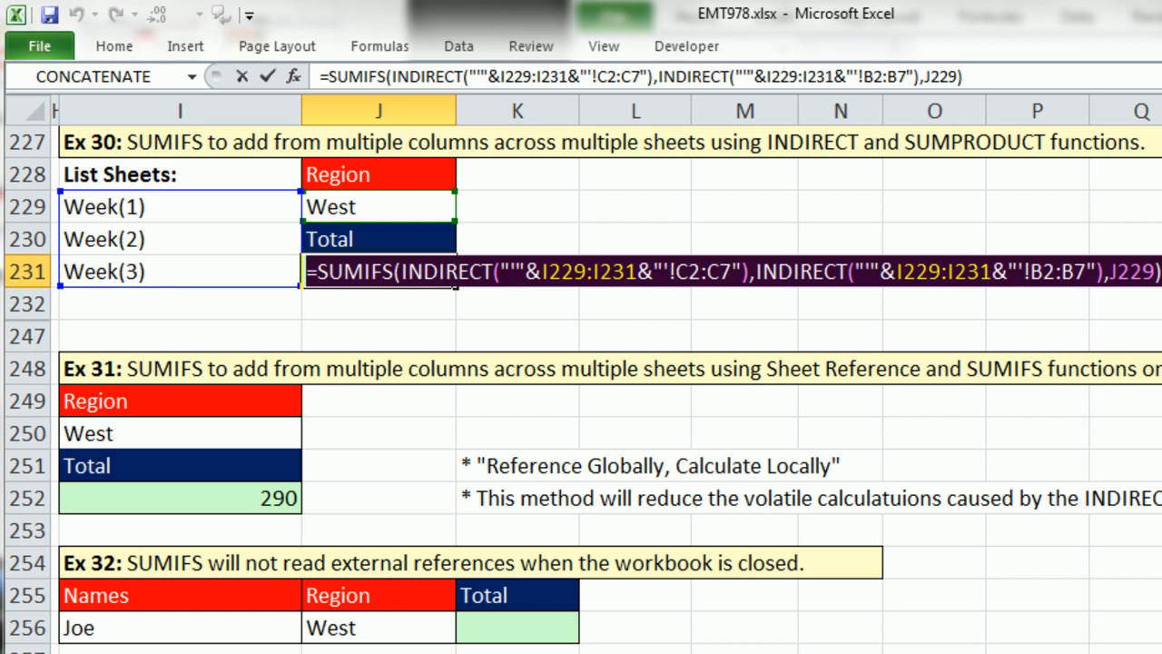
key("F9")
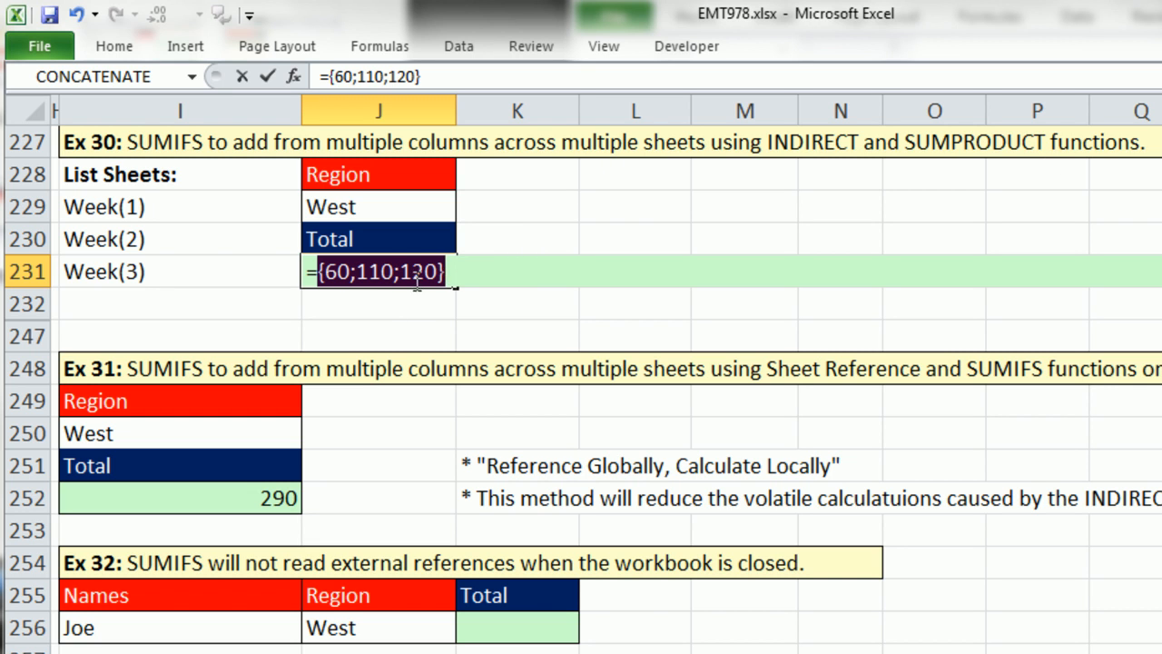
key("ctrl+z")
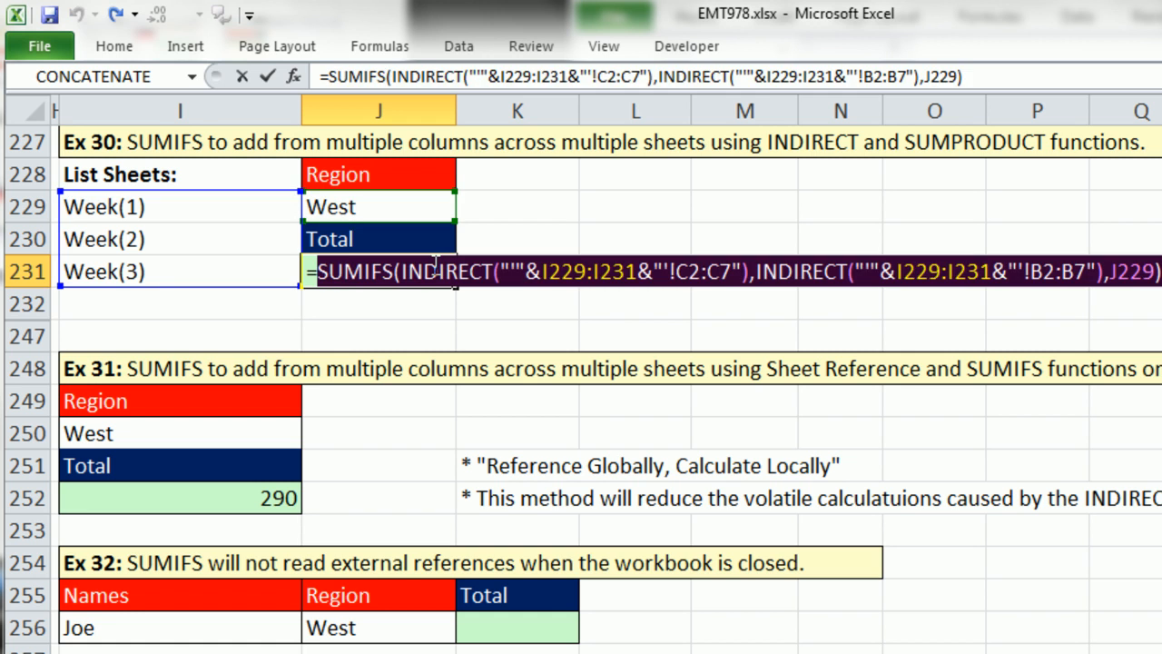
key("Return")
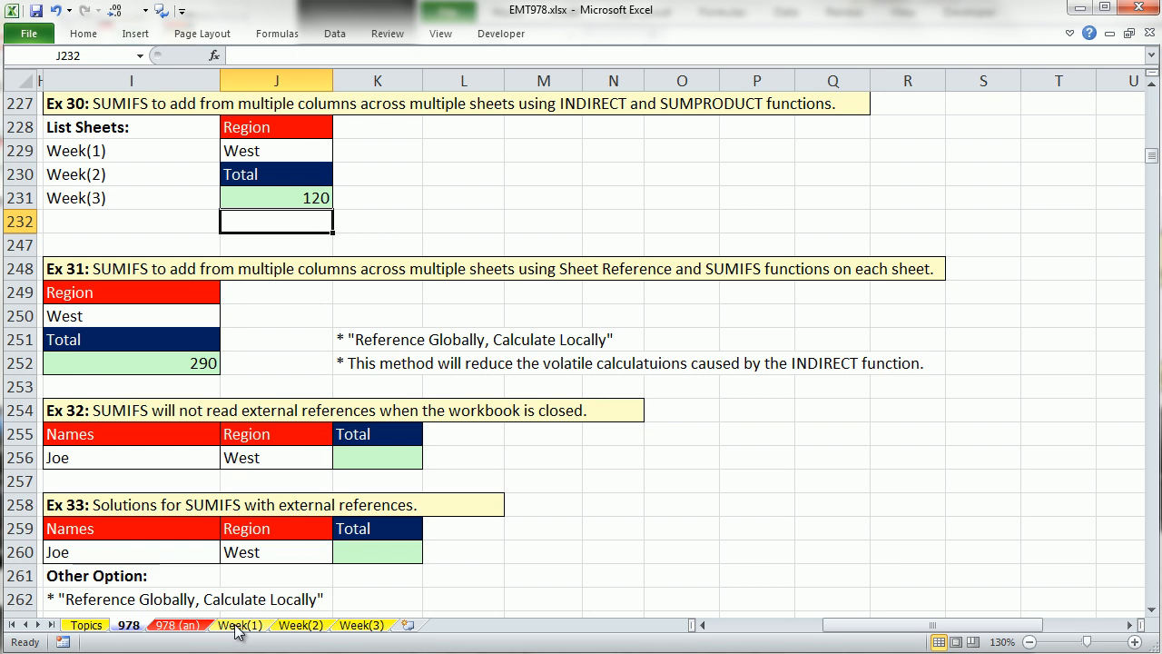
Step: Check the SUMIFS totals in E2 of the Week(1), Week(2) and Week(3) sheets, then return to sheet 978
left_click(239, 624)
left_click(309, 626)
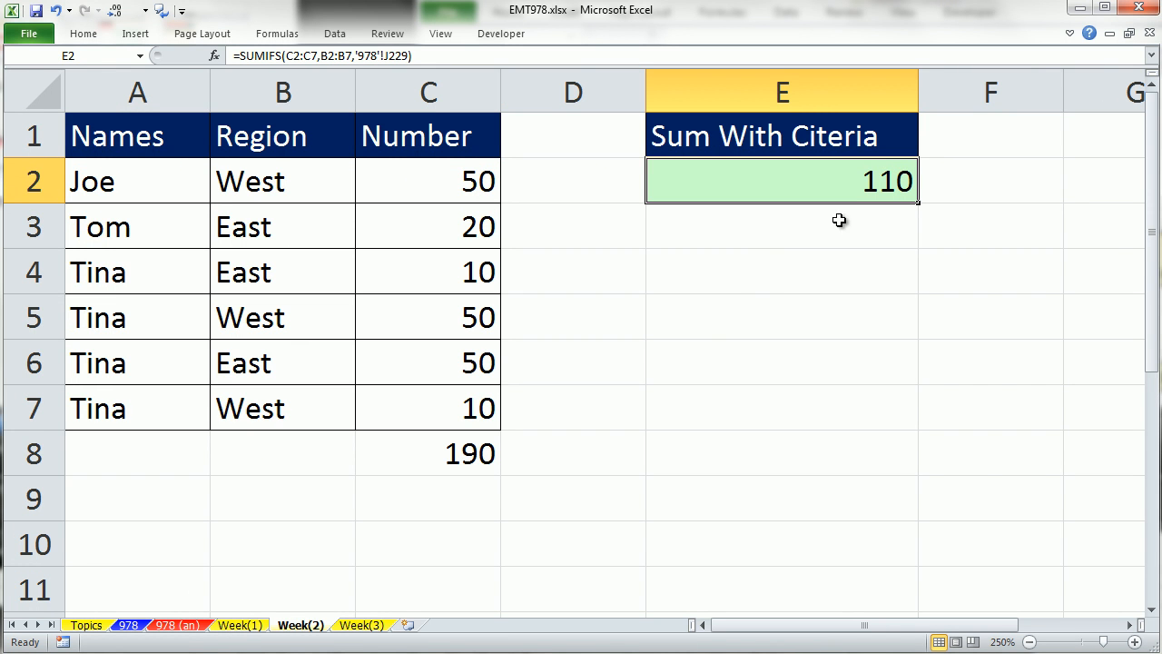
left_click(373, 628)
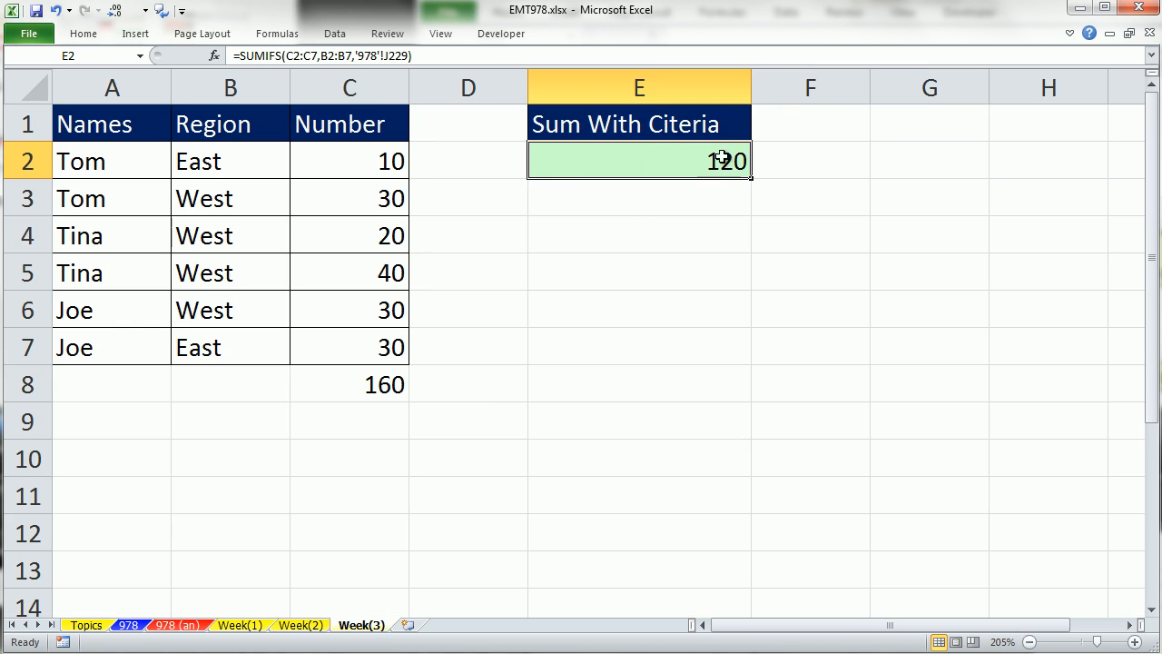
left_click(138, 627)
Step: Evaluate the SUMIFS expression in J231 again to compare its array with the weekly sheet totals, then undo the evaluation
double_click(294, 200)
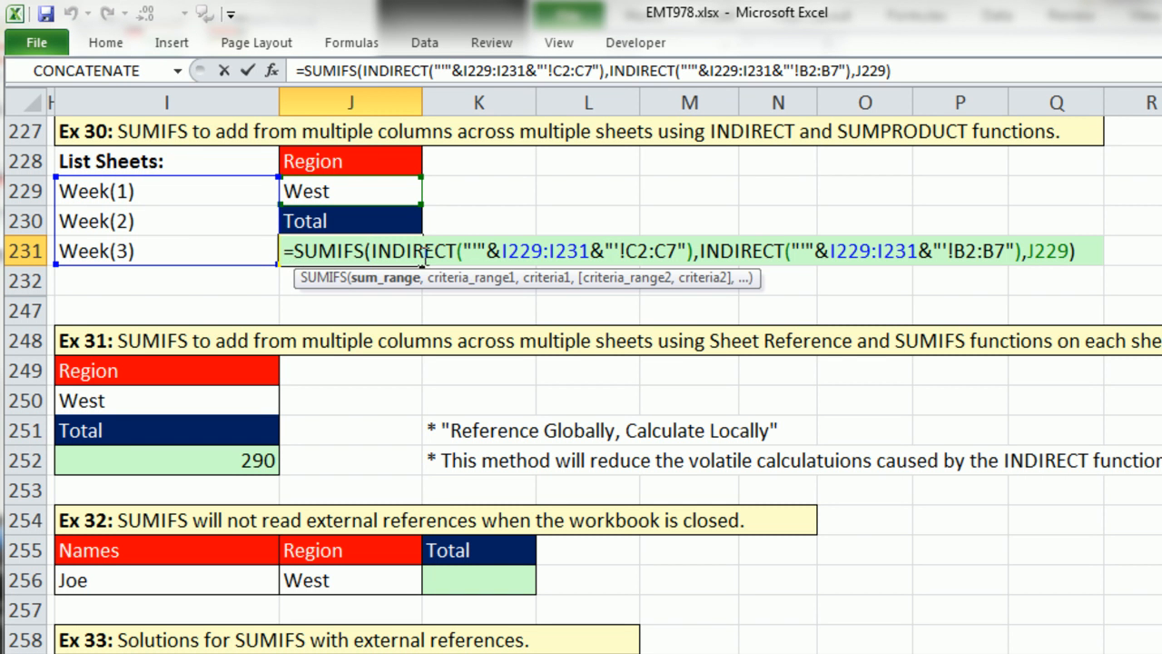
left_click(288, 251)
key("shift+End")
left_click_drag(519, 270, 1158, 287)
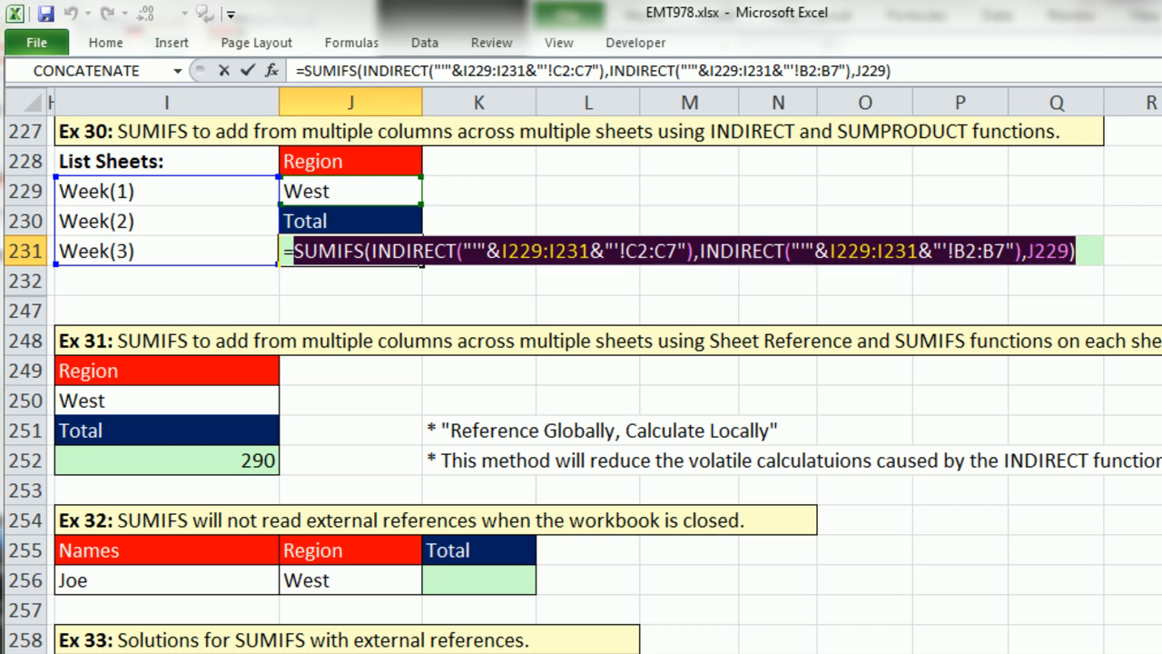
key("F9")
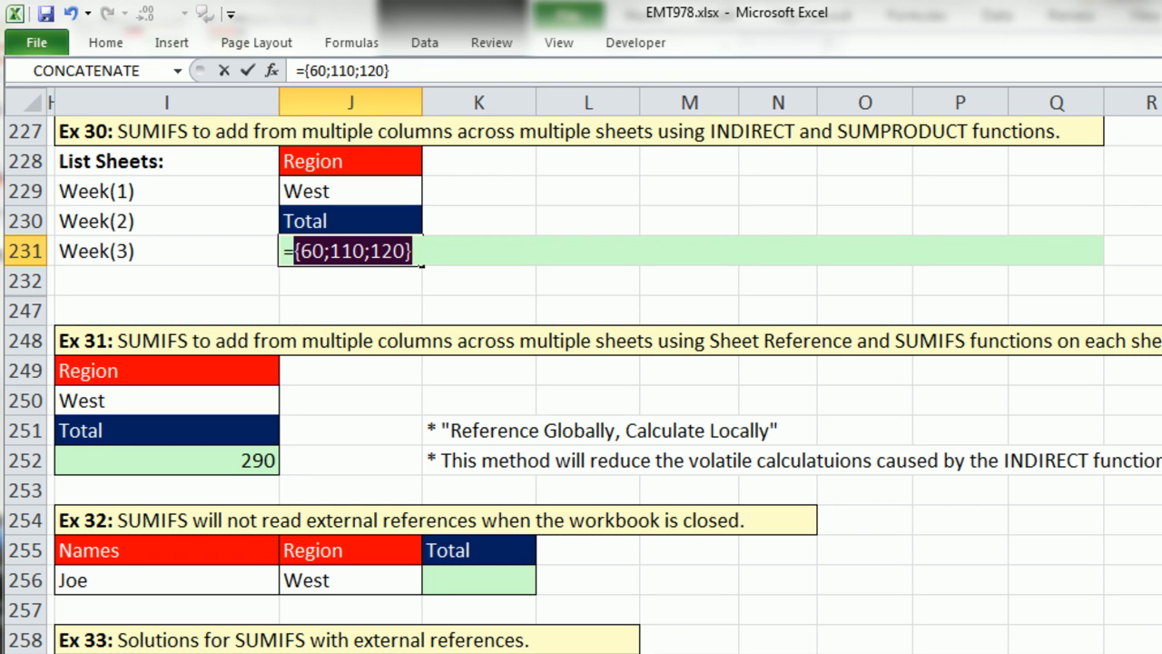
key("ctrl+z")
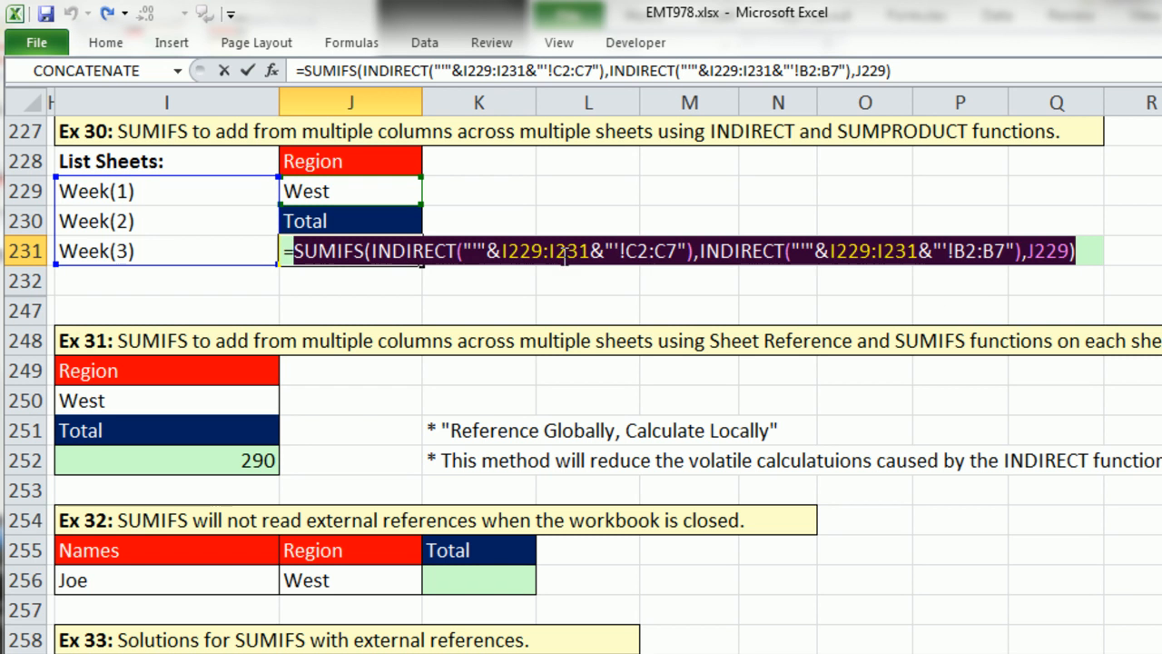
Step: Wrap the SUMIFS expression in J231 in SUMPRODUCT, close the parenthesis and enter the formula
left_click(296, 262)
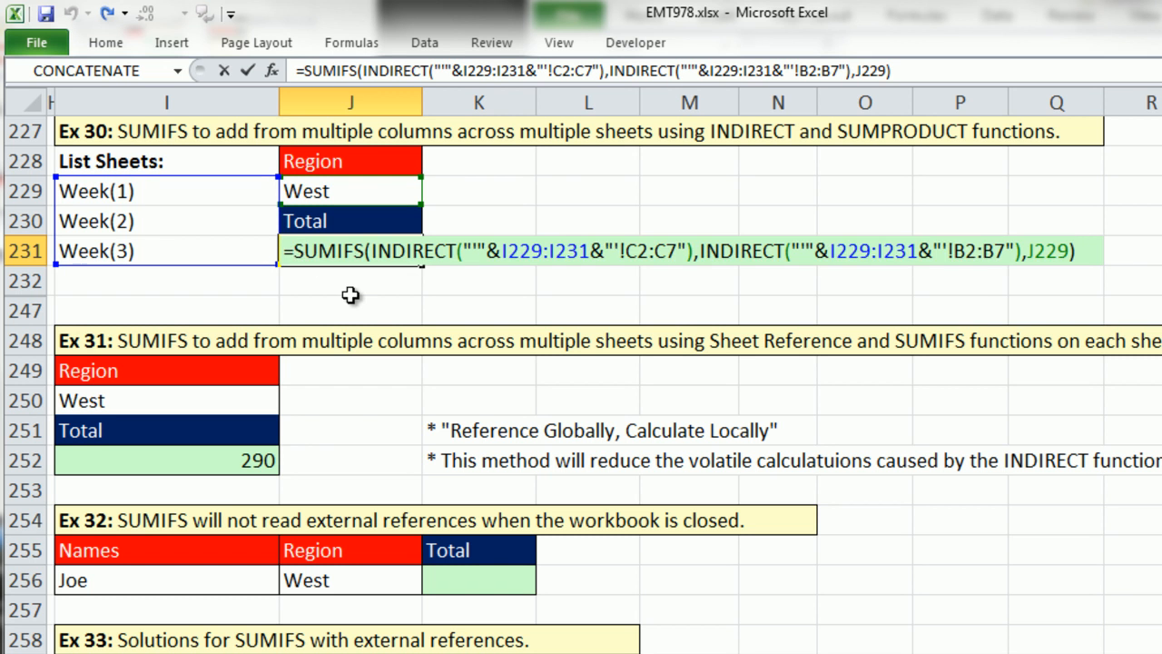
type("sump")
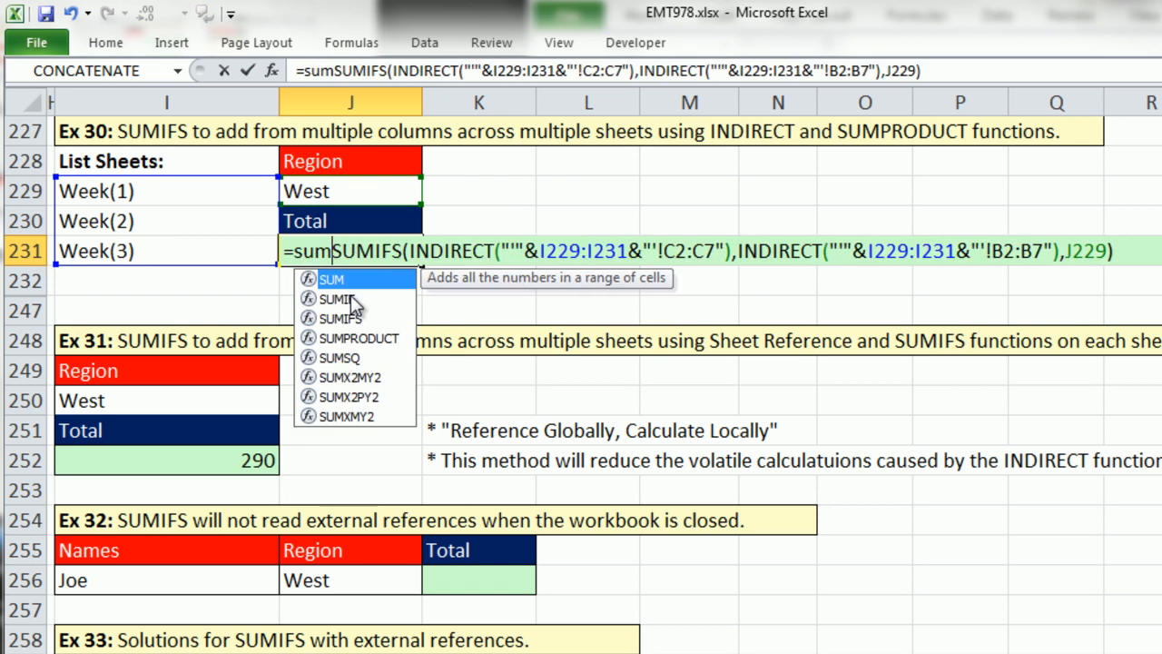
key("BackSpace")
type("p")
key("Tab")
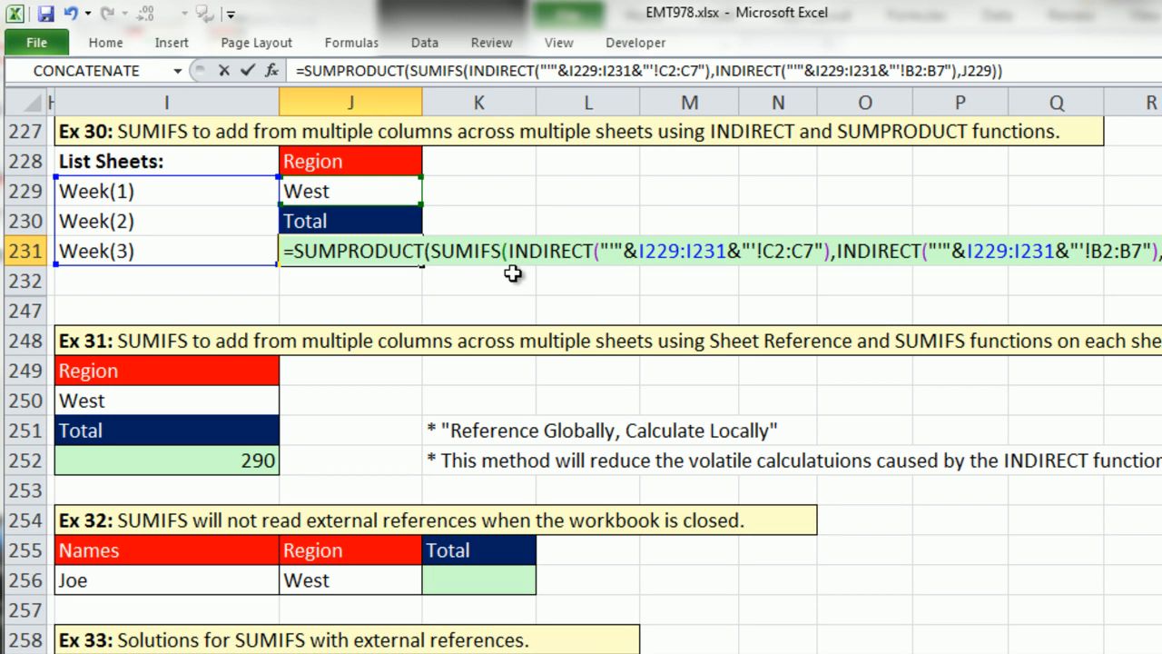
left_click(427, 251)
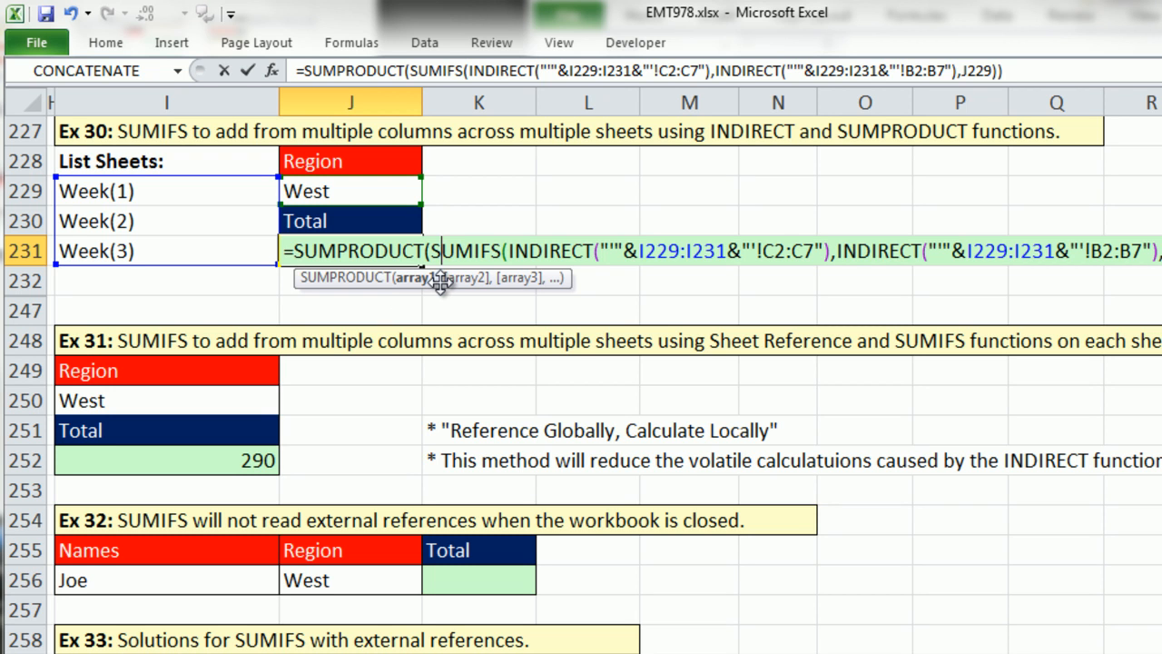
key("Return")
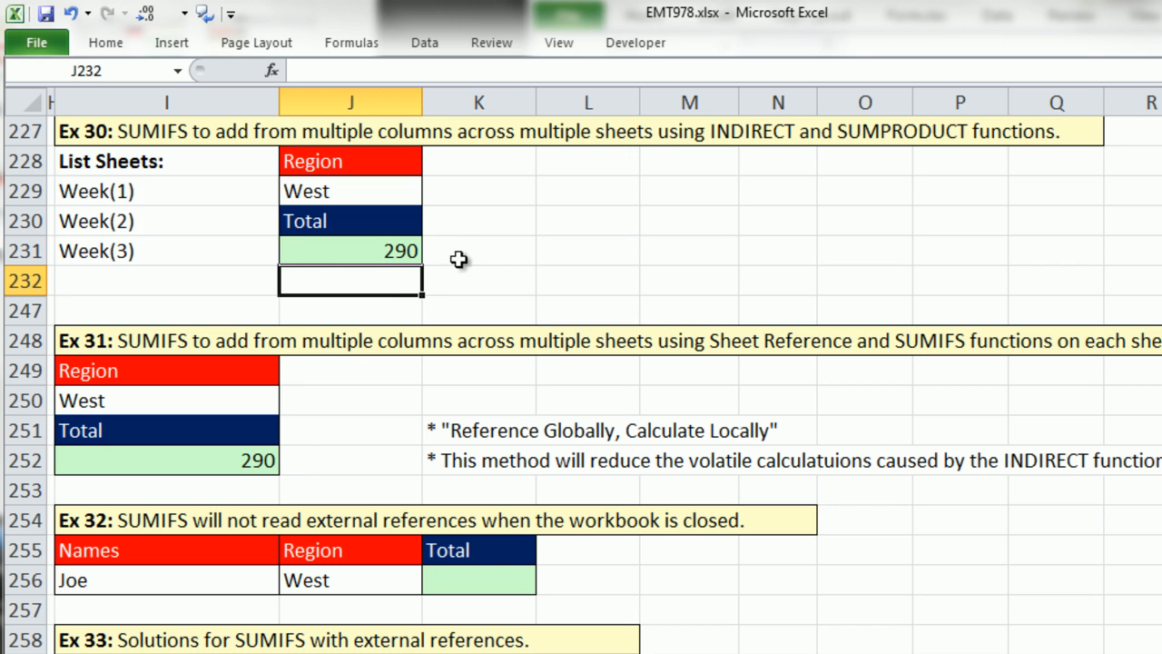
Step: Review the INDIRECT sum_range argument of SUMIFS inside the SUMPRODUCT formula in J231
left_click(368, 250)
double_click(368, 251)
left_click(573, 249)
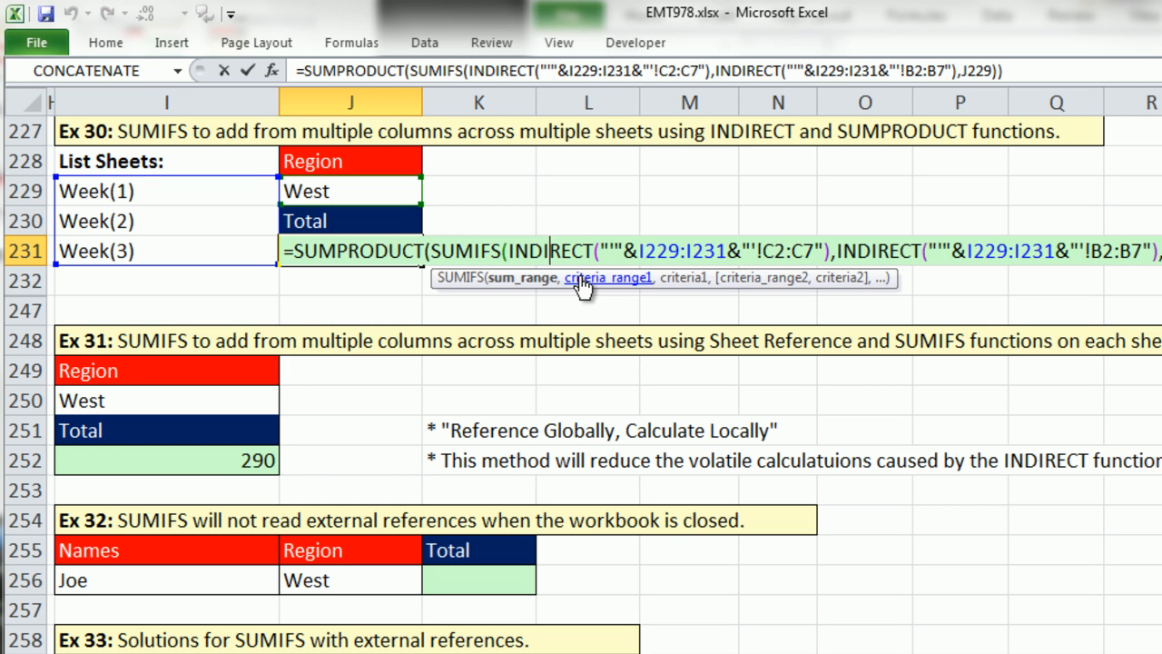
left_click(556, 252)
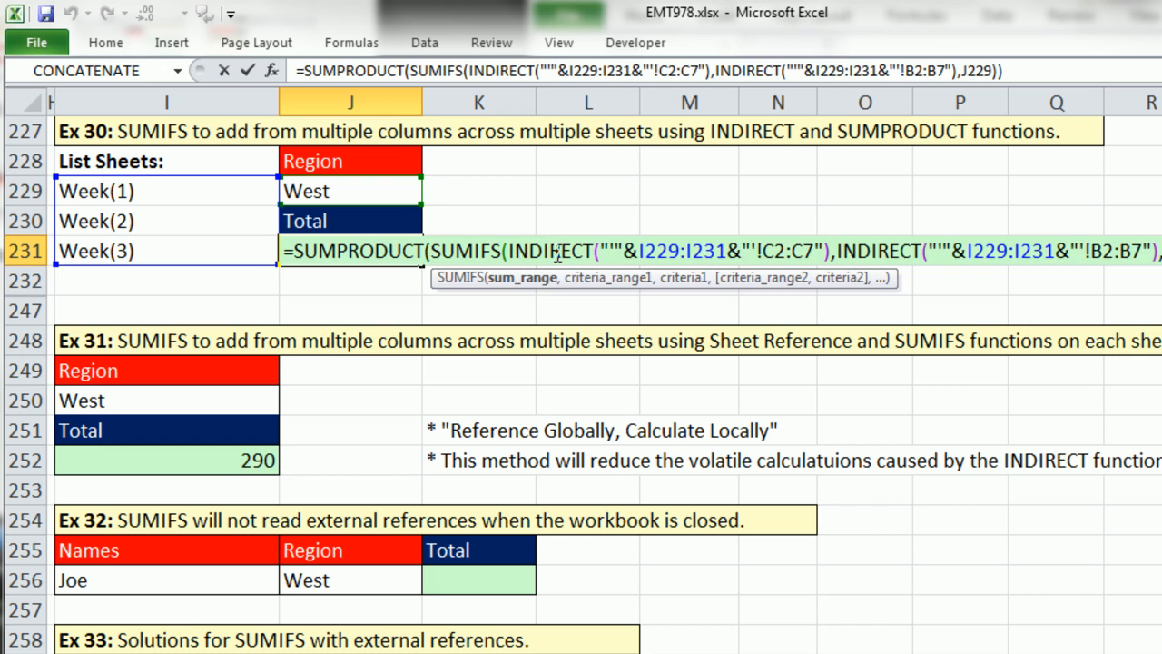
key("Return")
Step: Review the 3-D SUM formula in I252 and compare the Ex 31 method with the INDIRECT example above it
left_click(218, 463)
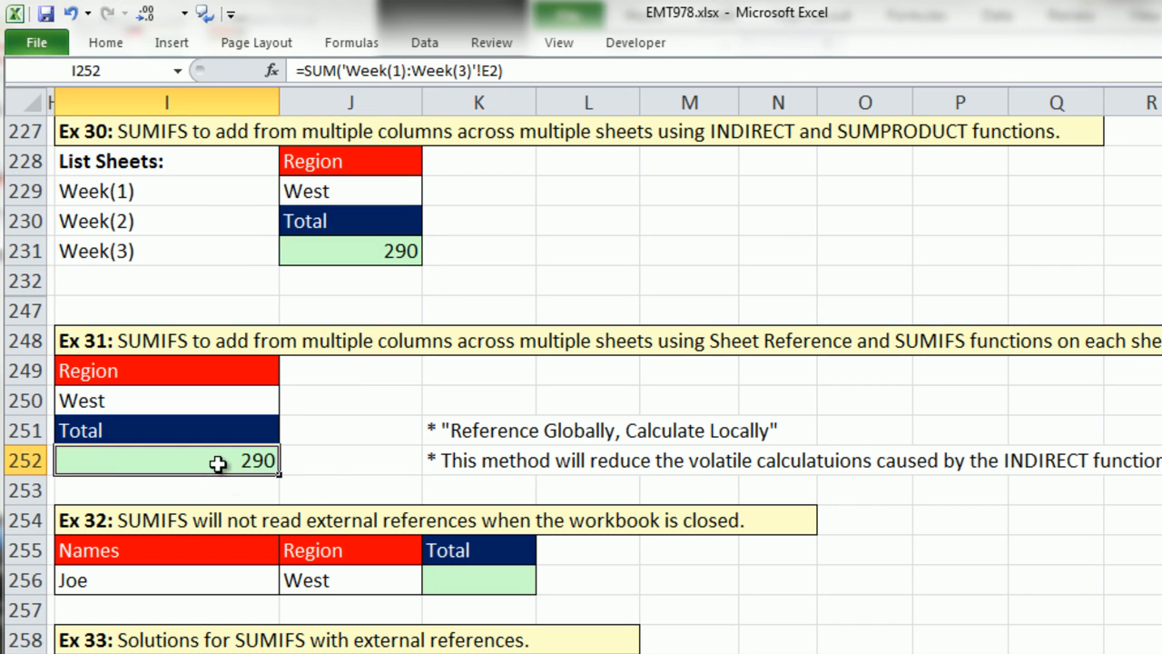
double_click(218, 463)
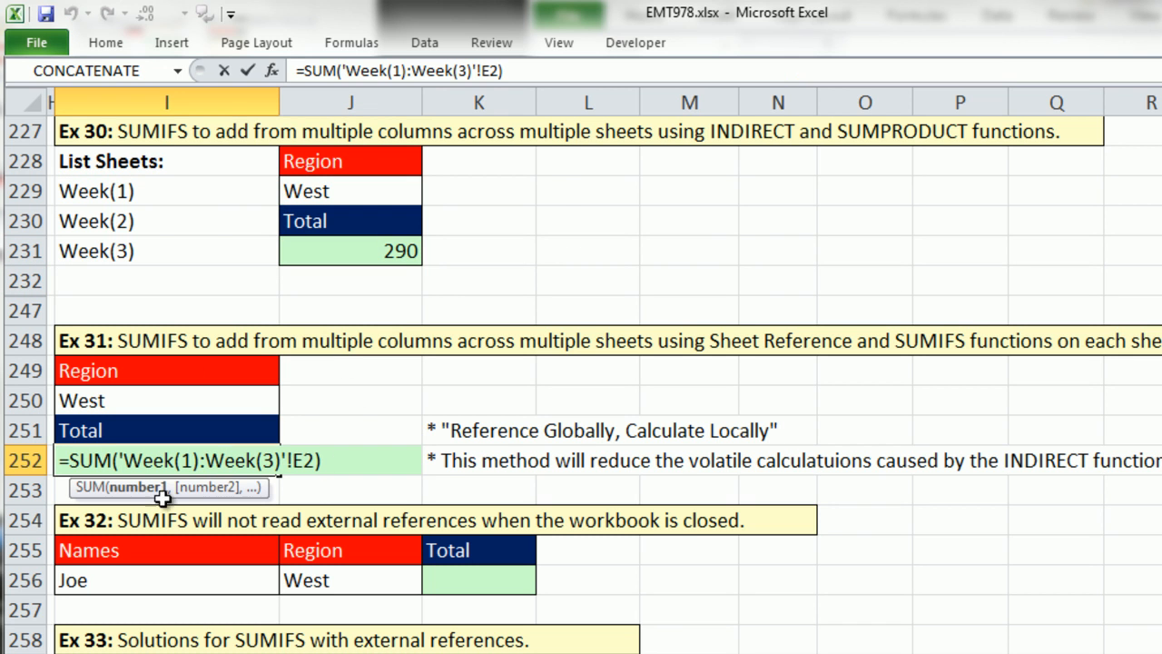
key("ctrl+Return")
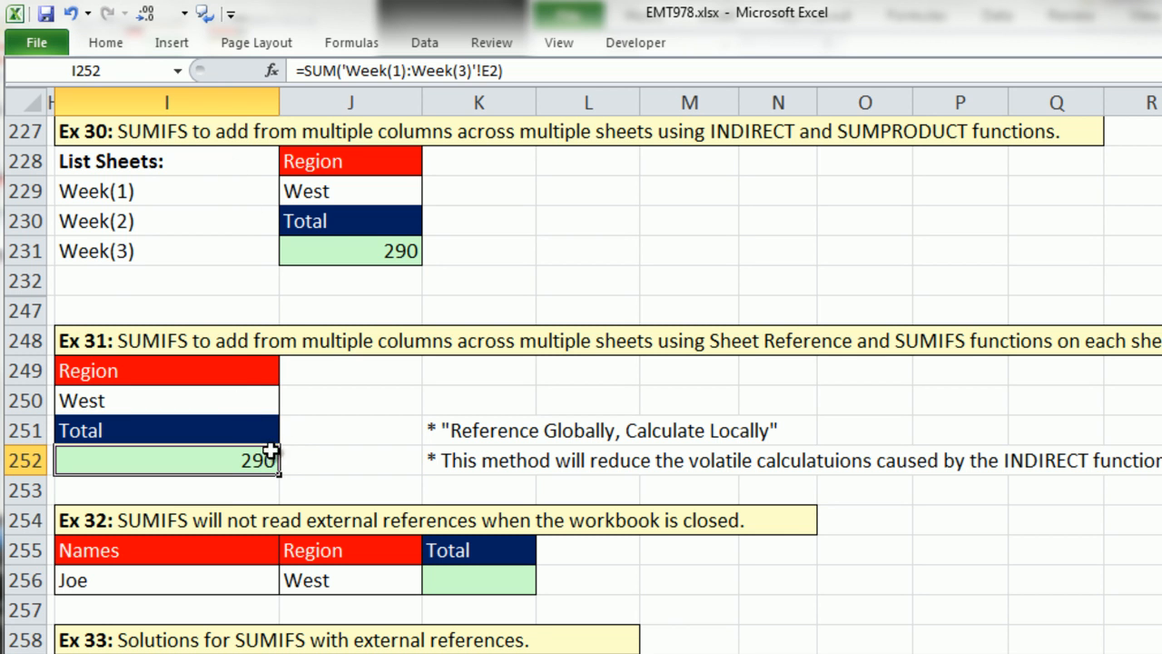
scroll(293, 438, "up", 1)
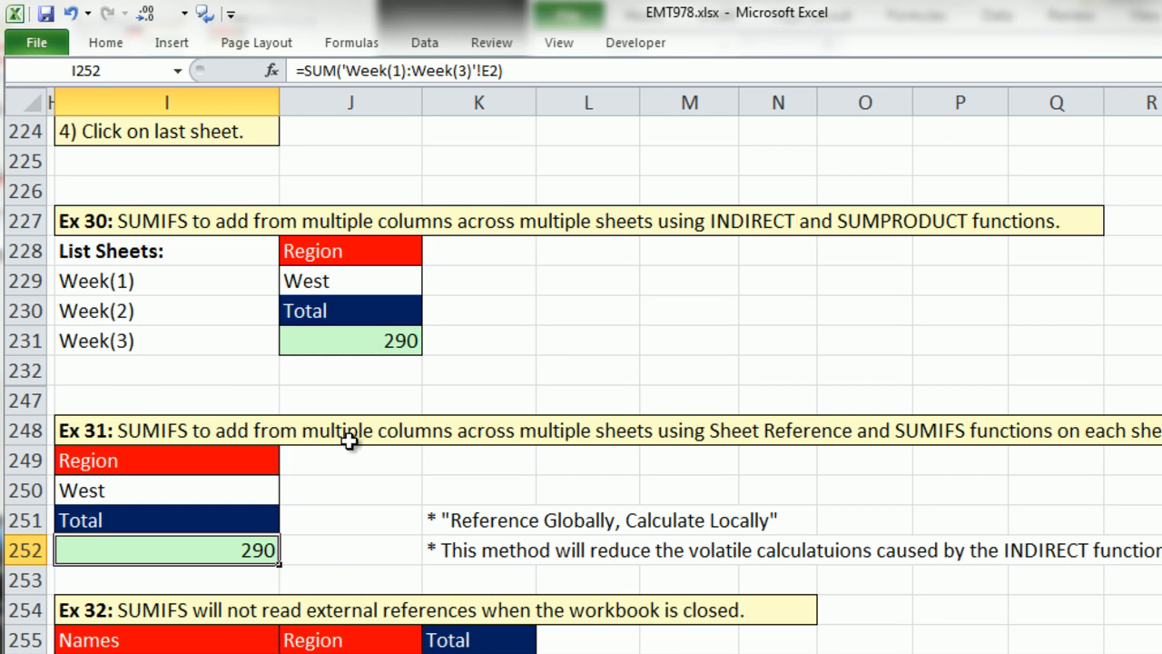
scroll(350, 438, "up", 2)
scroll(349, 439, "down", 1)
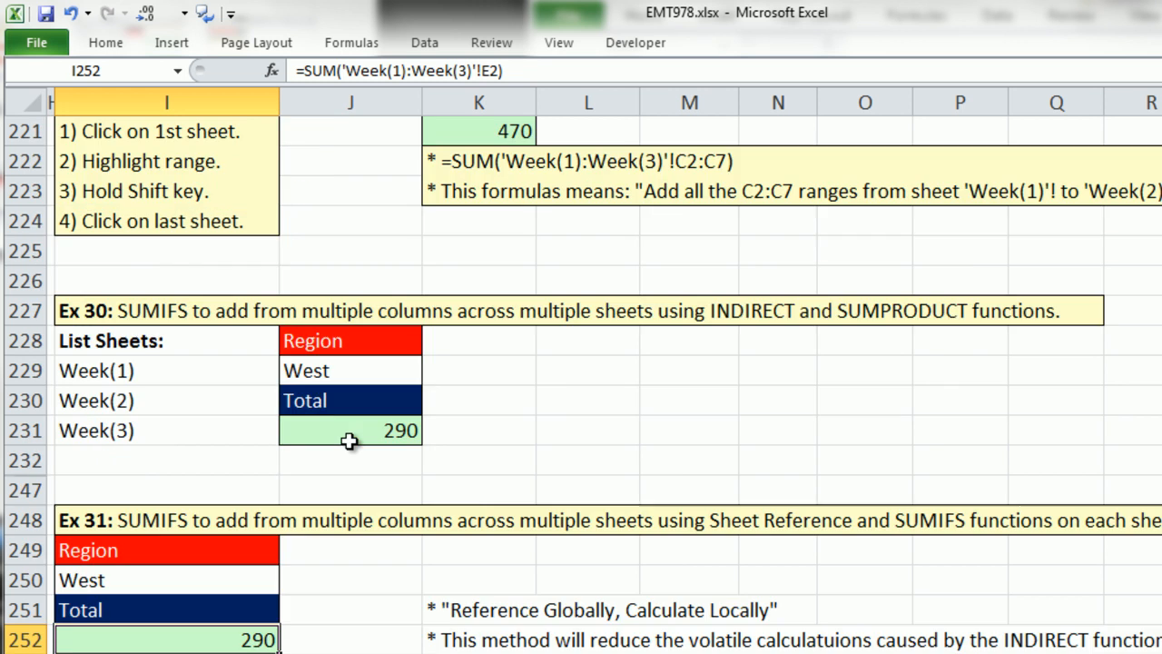
scroll(348, 439, "down", 2)
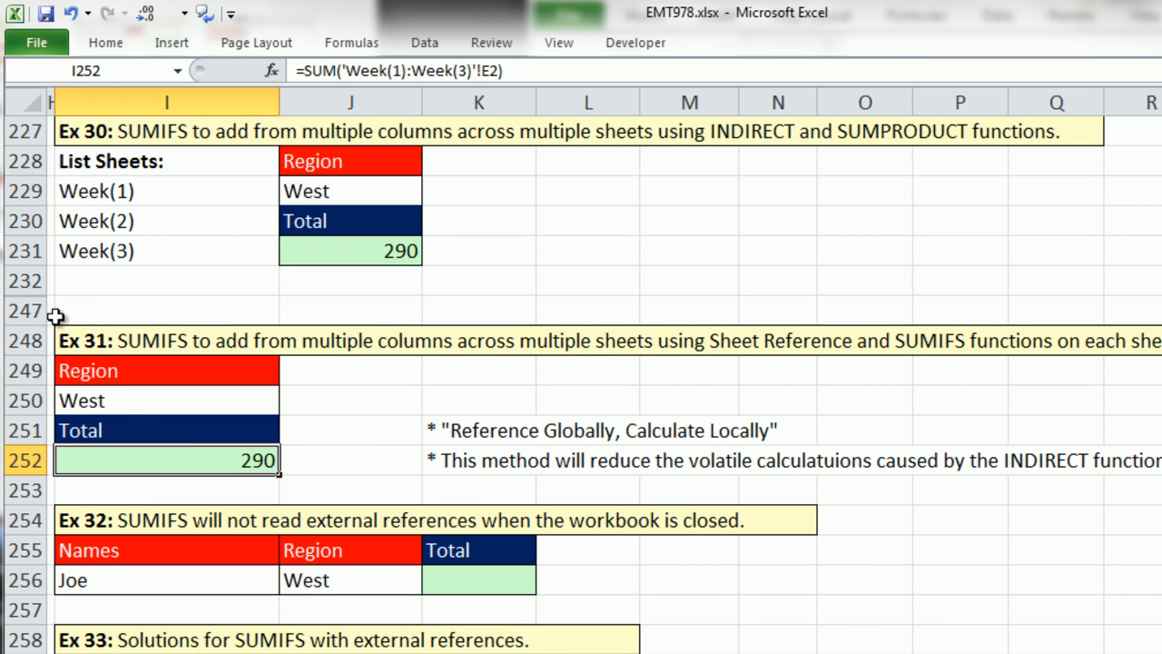
left_click_drag(19, 281, 20, 311)
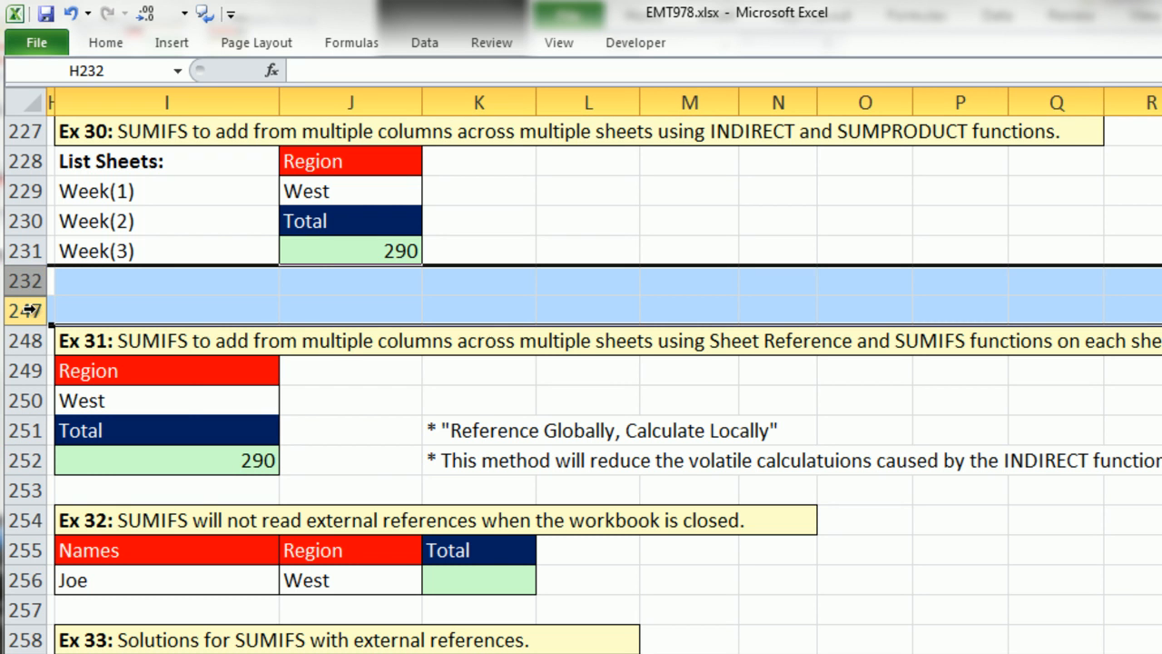
right_click(35, 310)
left_click(110, 588)
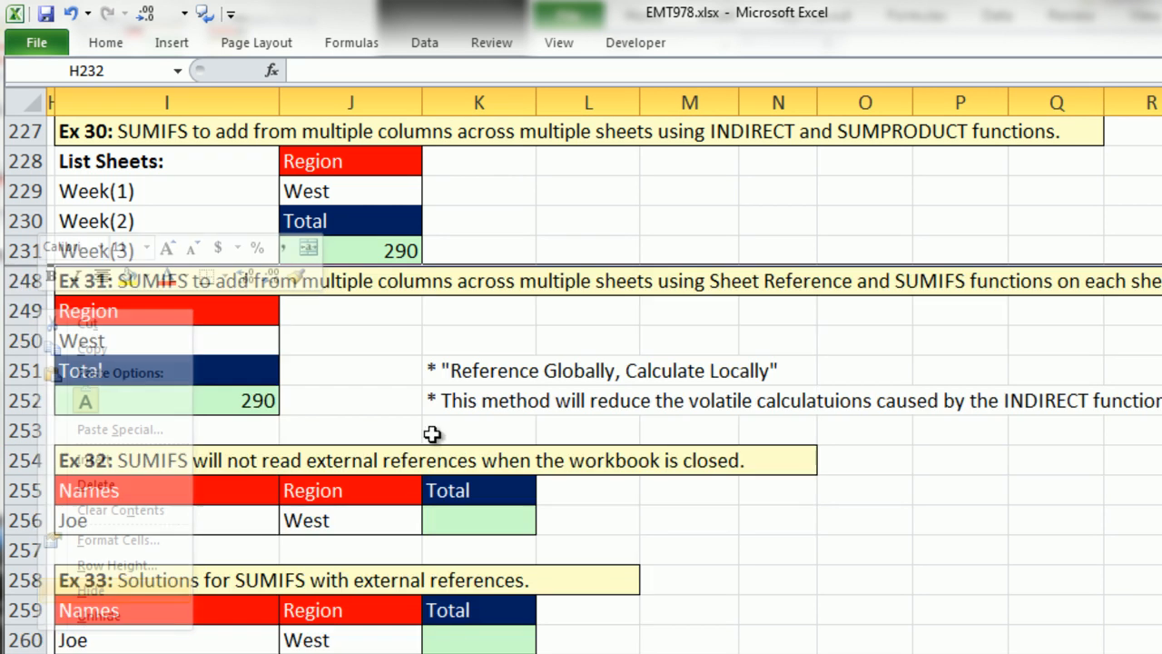
Step: Unhide the rows between 231 and 248 to show the INDIRECT and calculation notes for Ex 30
left_click_drag(30, 250, 27, 281)
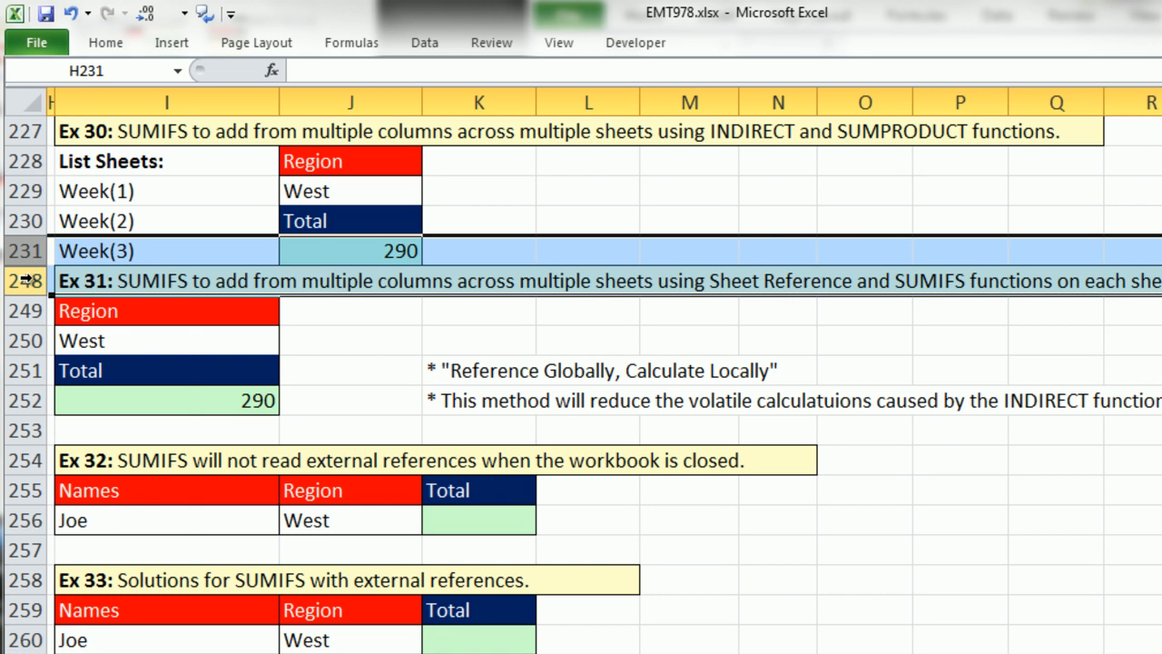
right_click(27, 281)
left_click(100, 583)
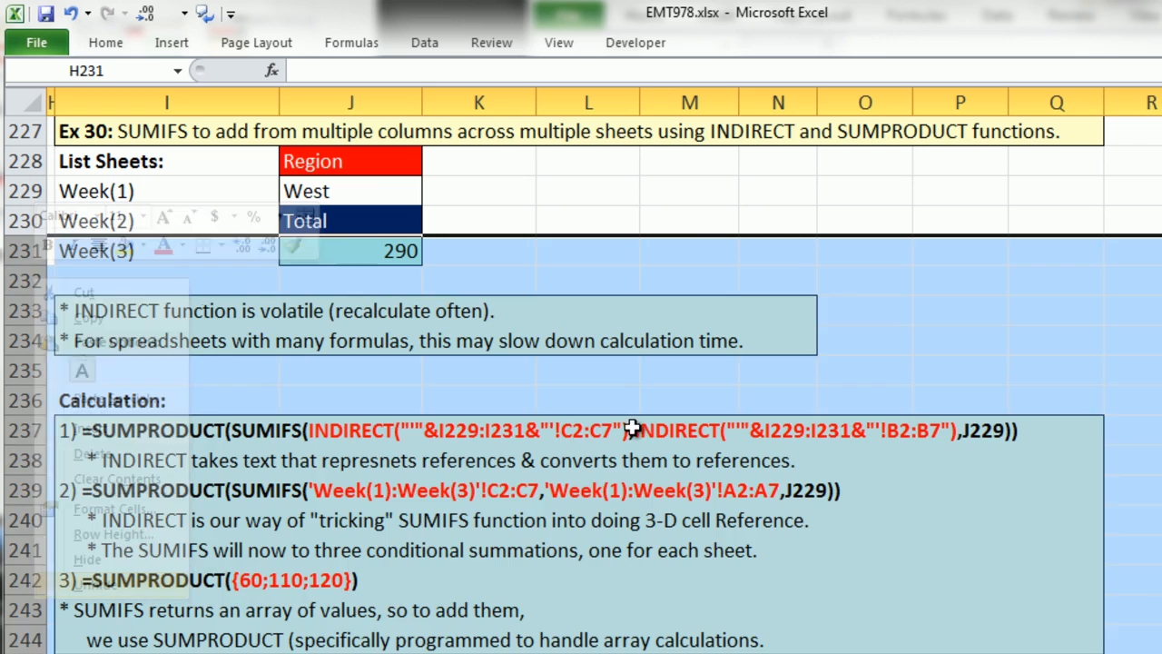
left_click(935, 368)
scroll(883, 463, "down", 1)
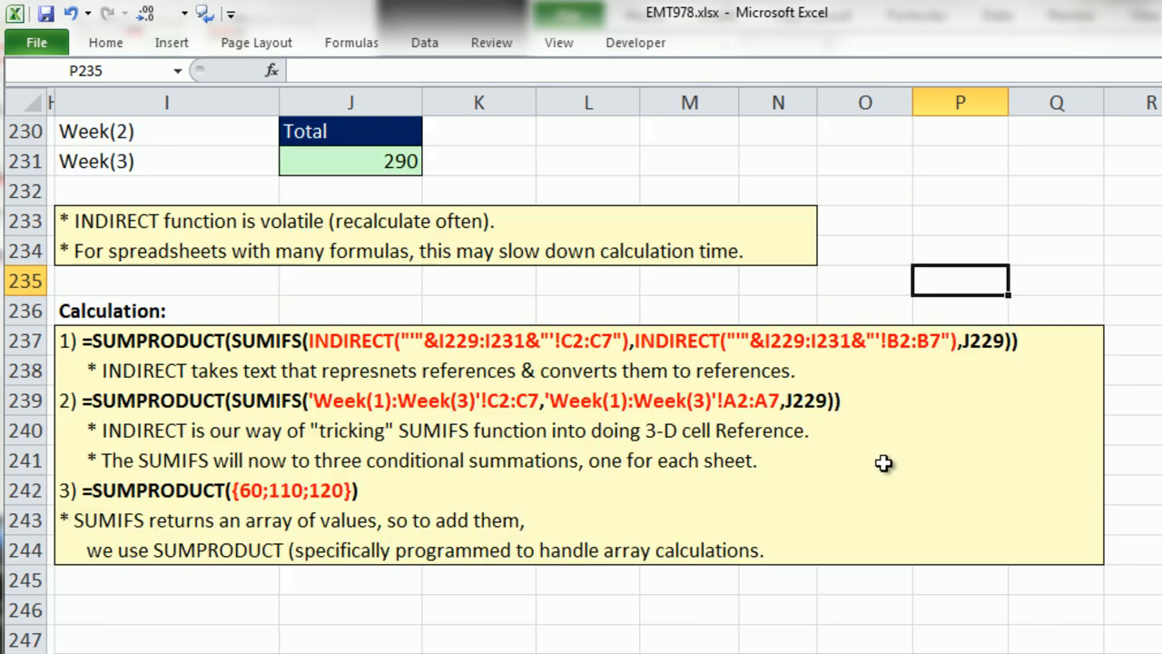
Step: Go to Ex 32 and select its Total cell K256
scroll(883, 462, "down", 6)
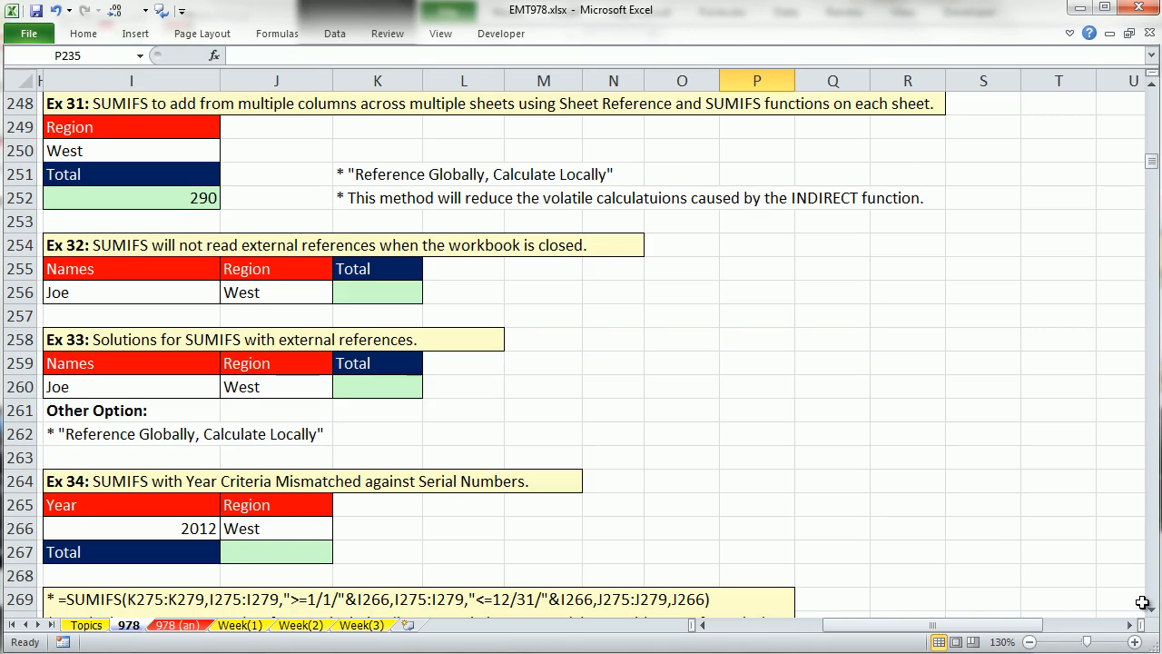
left_click(1151, 611)
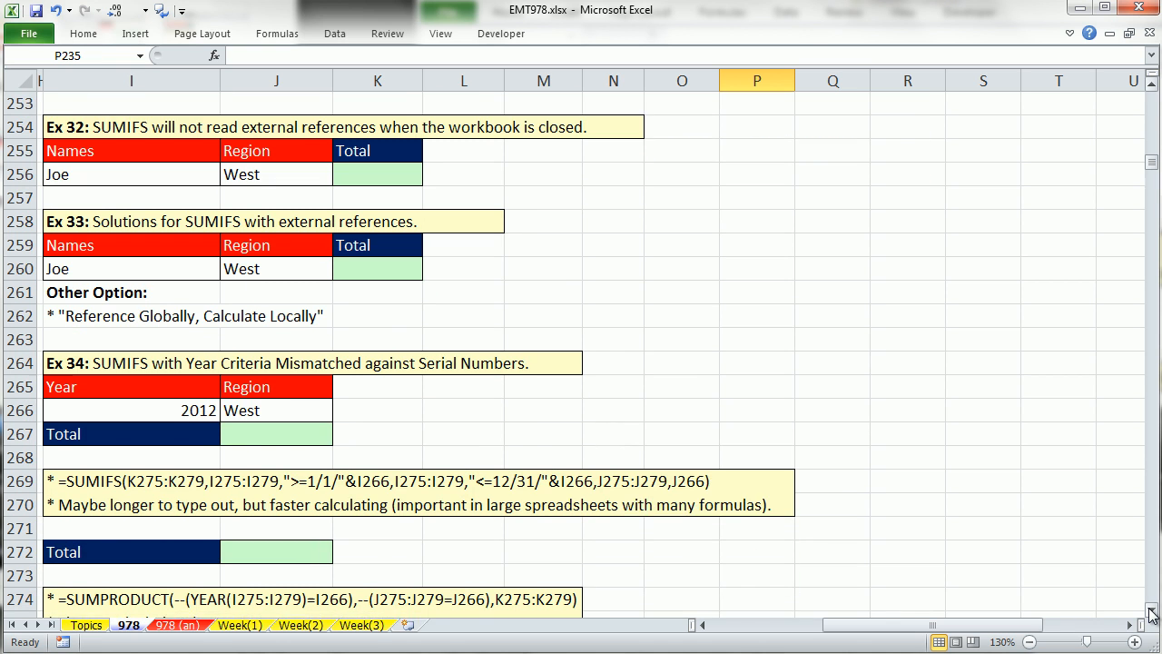
left_click(1151, 611)
left_click(359, 158)
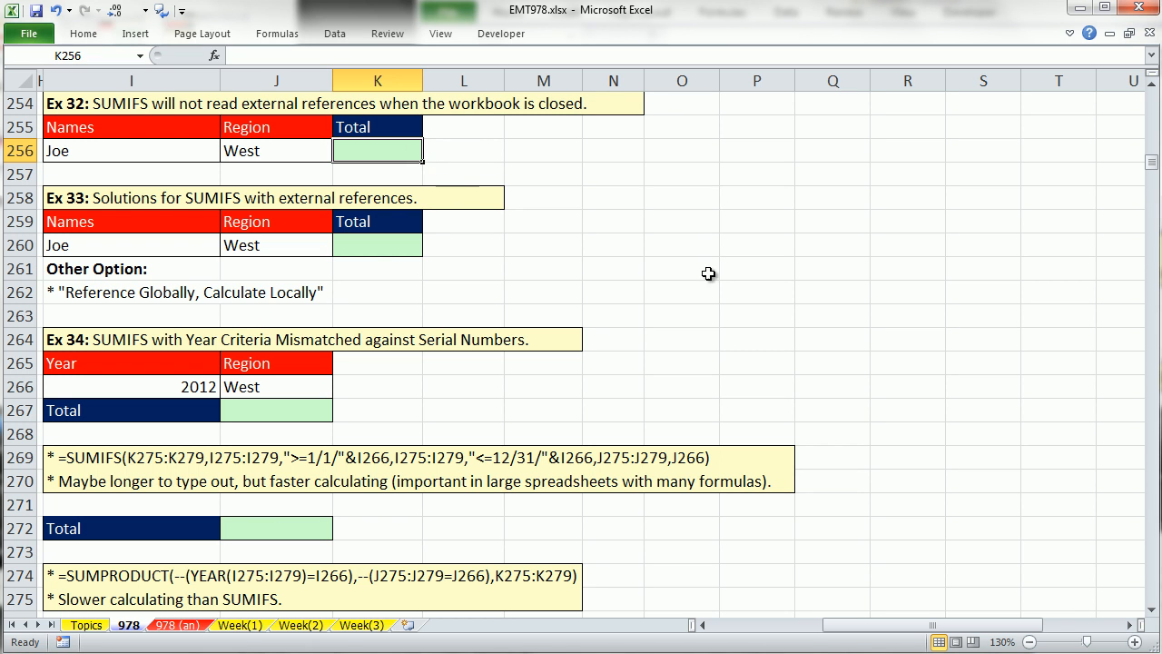
type("=")
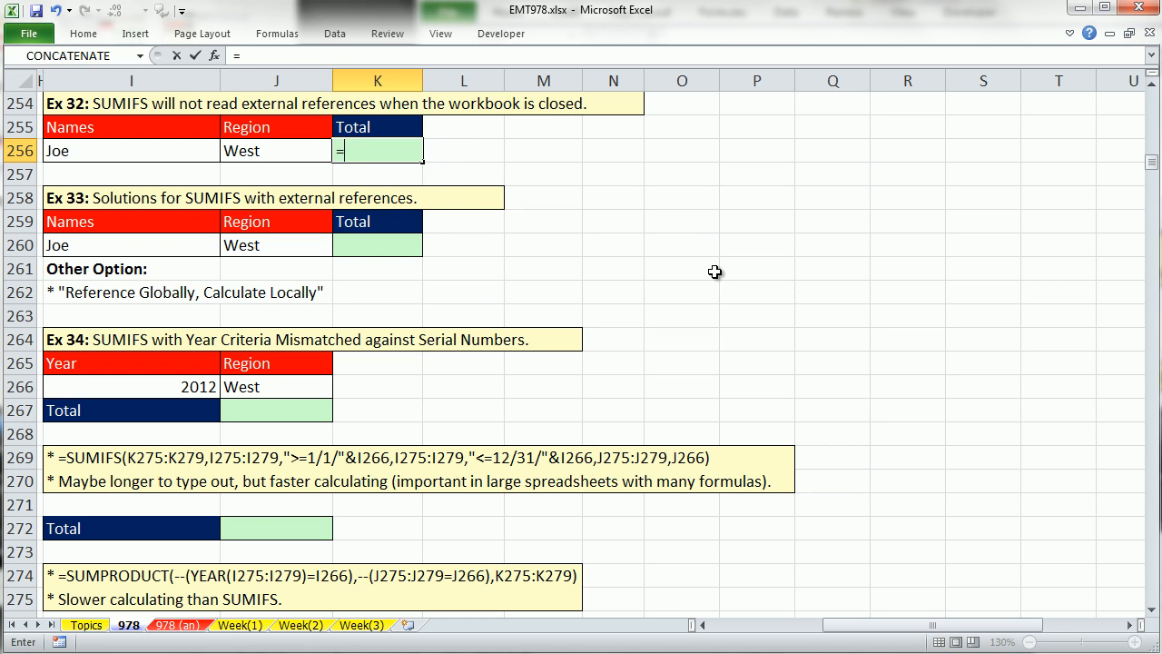
type("sumif")
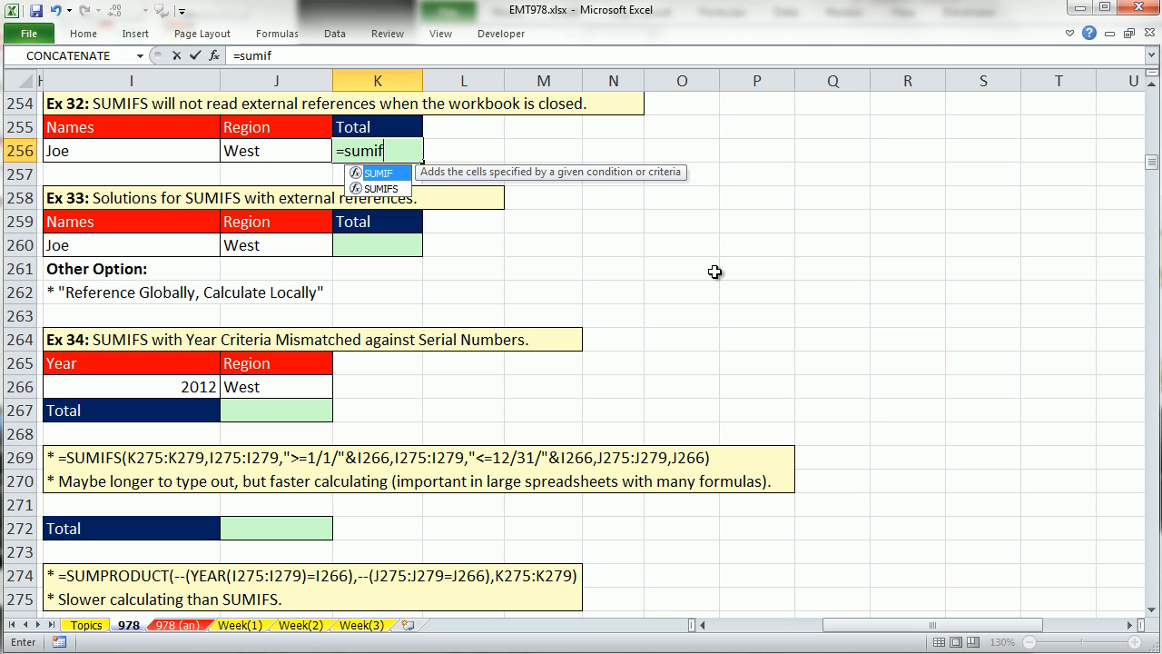
type("s")
key("Tab")
key("Escape")
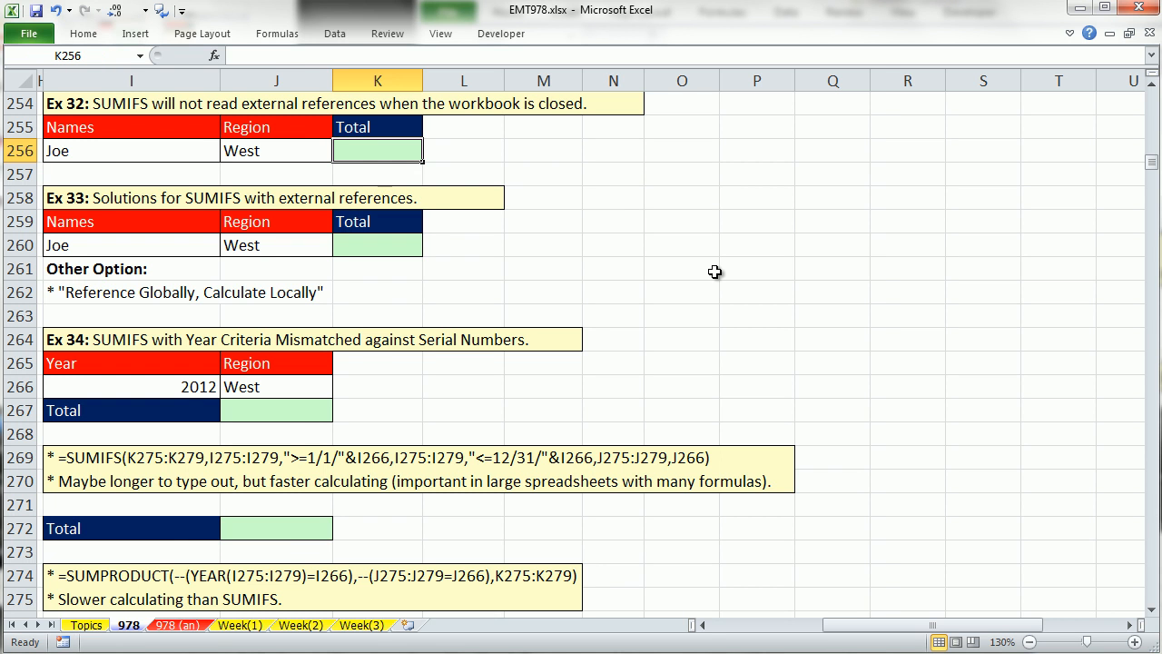
Step: Start a SUMIFS formula in K256 with C2:C6 on the Table sheet of ExternalData.xlsx as the sum_range
key("ctrl+Tab")
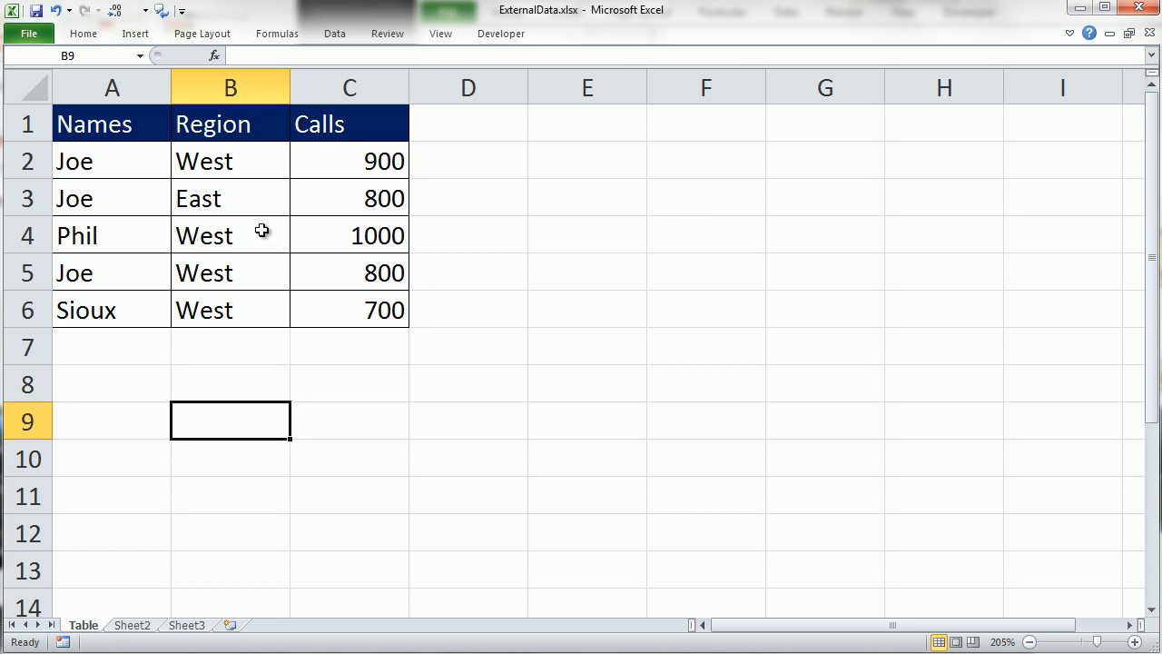
key("ctrl+Tab")
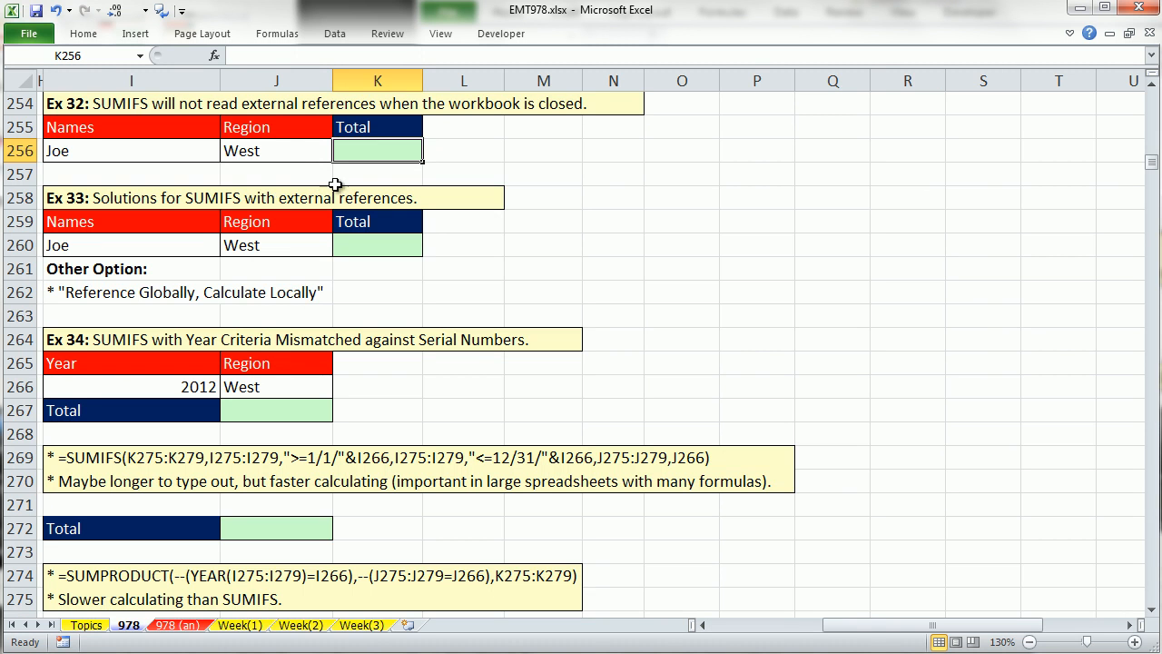
type("=sumifs")
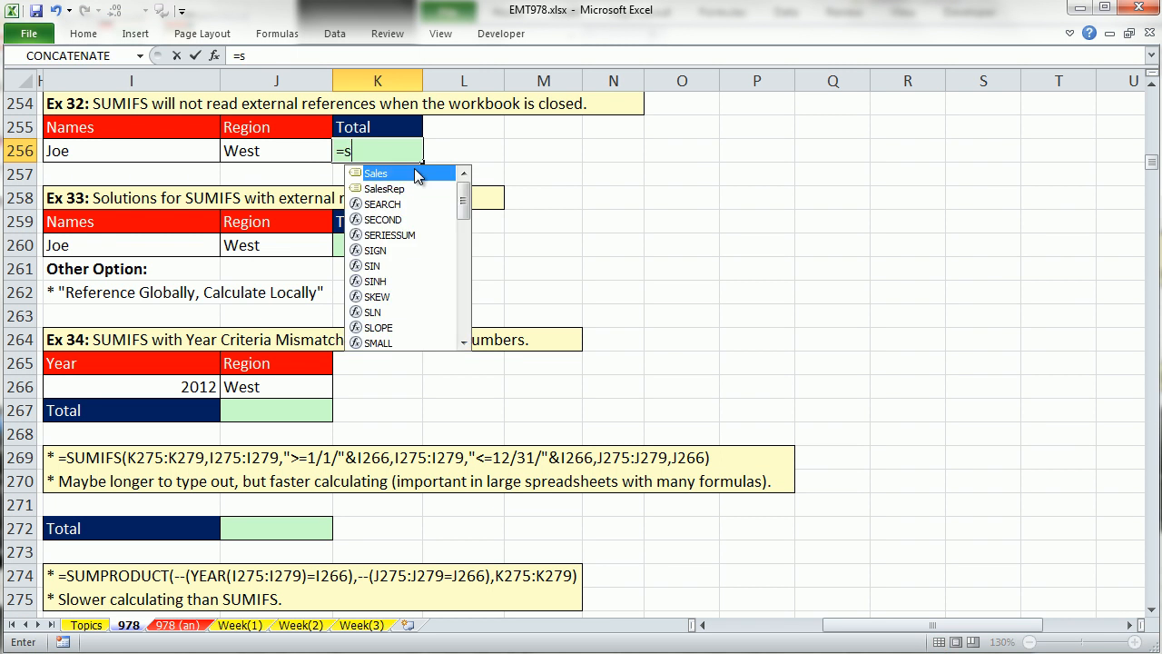
key("Tab")
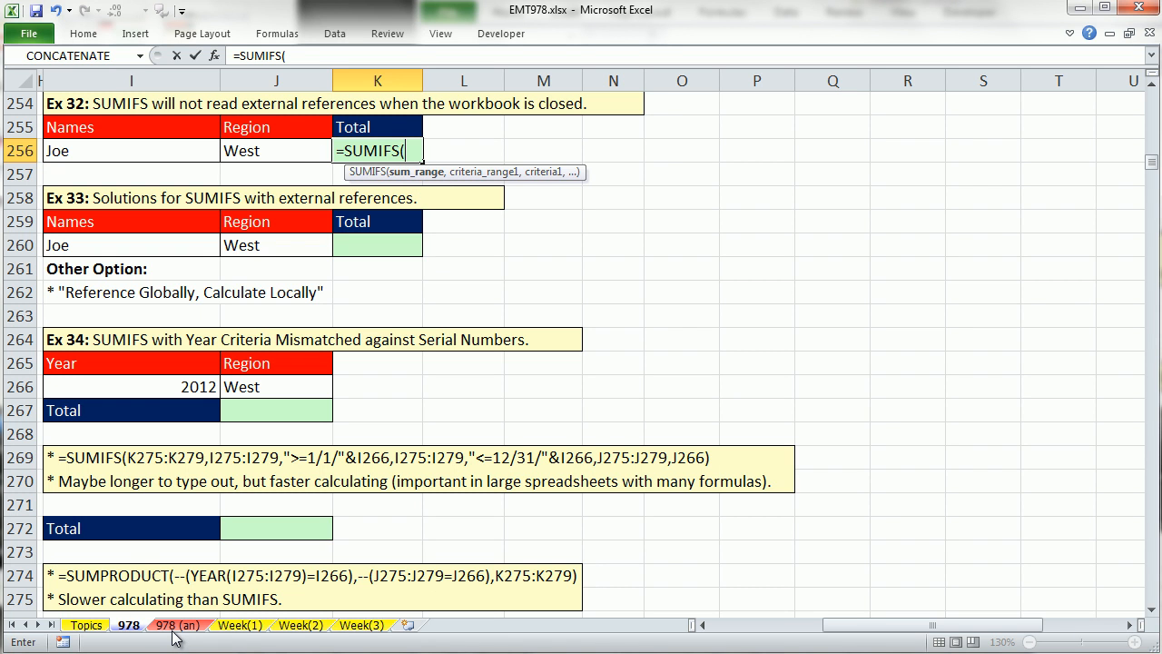
key("ctrl+Tab")
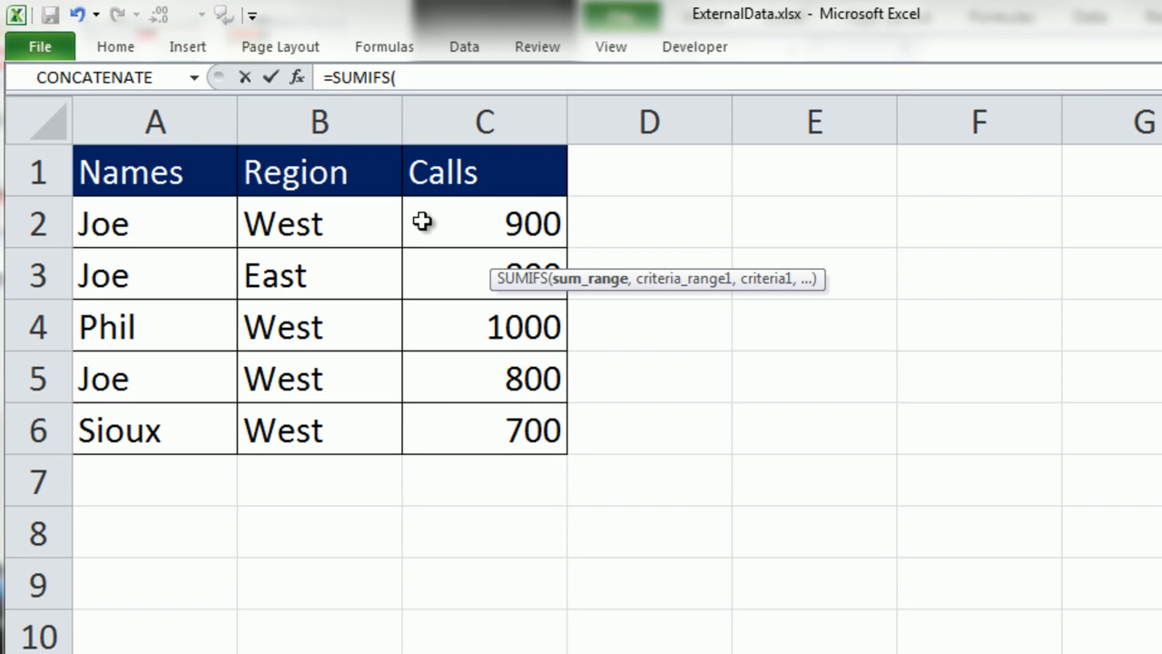
left_click_drag(438, 212, 475, 430)
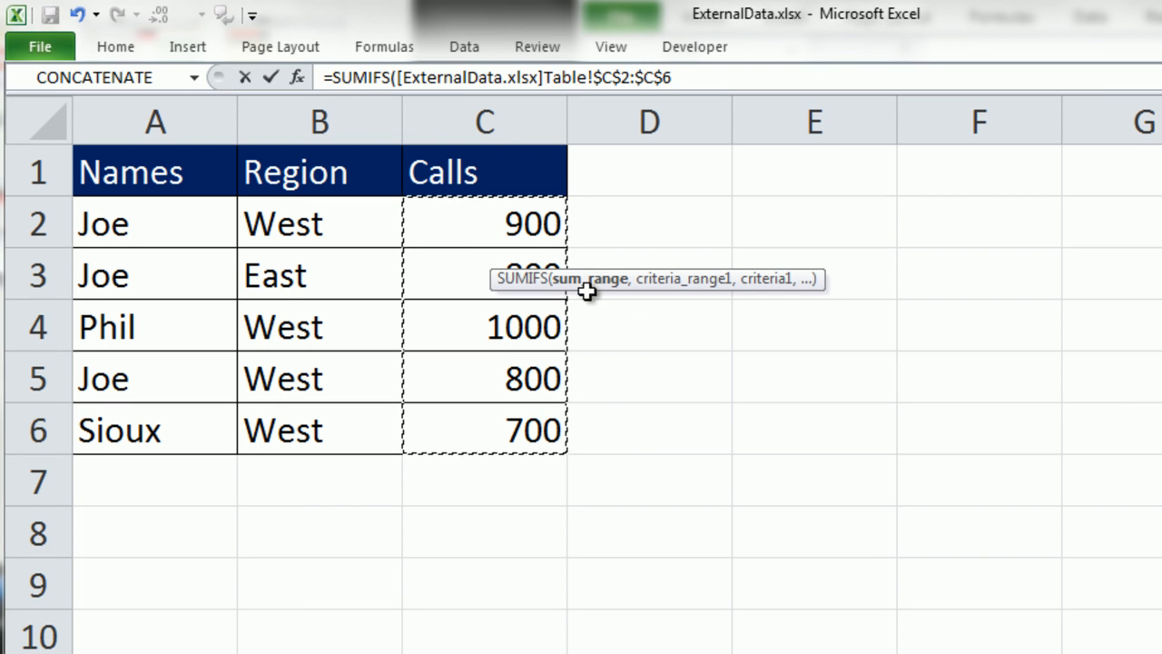
type(",")
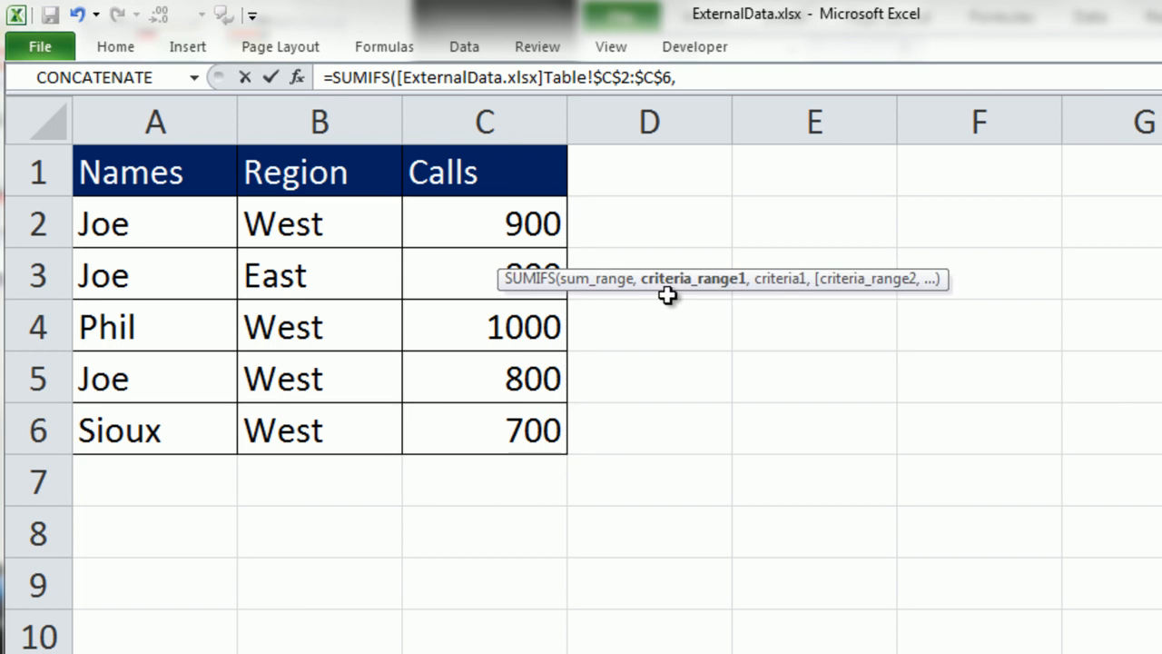
Step: Add A2:A6 and B2:B6 from ExternalData.xlsx as the two criteria ranges, leave both criteria empty and enter the formula
left_click_drag(187, 211, 206, 423)
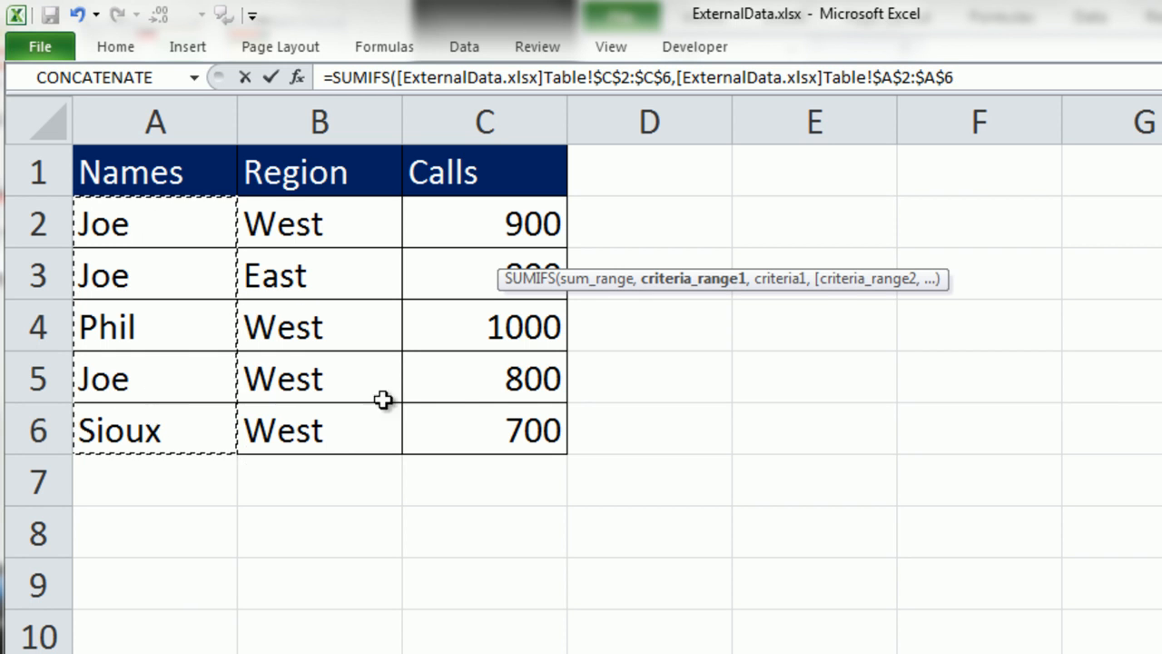
type(",")
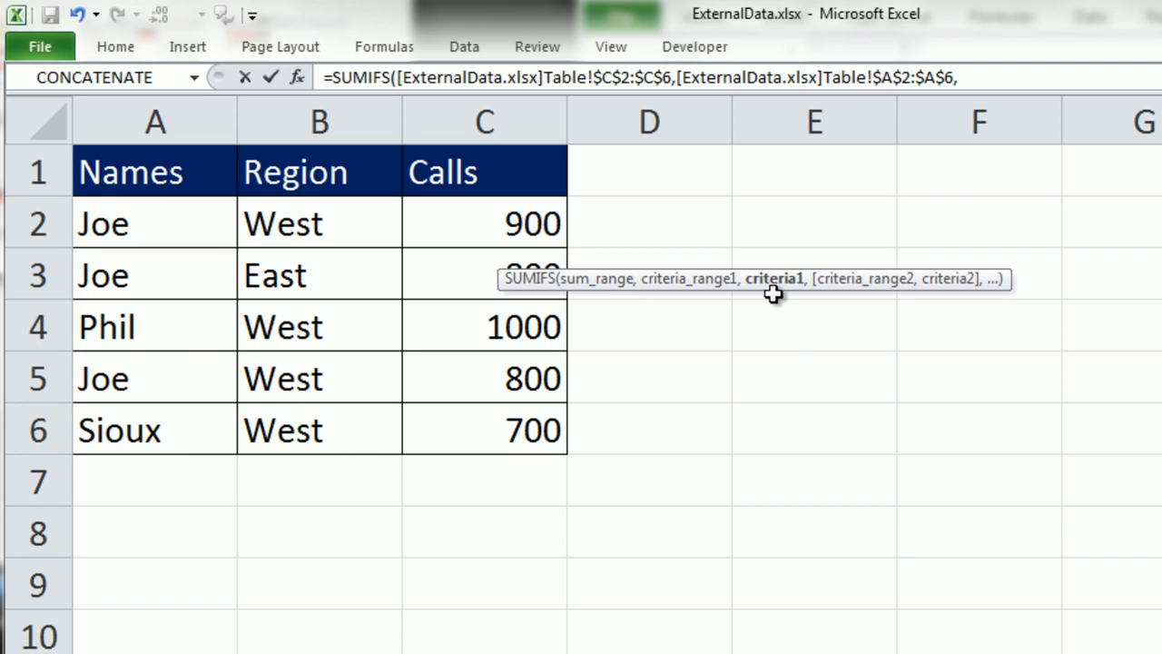
type(",")
left_click_drag(324, 217, 328, 427)
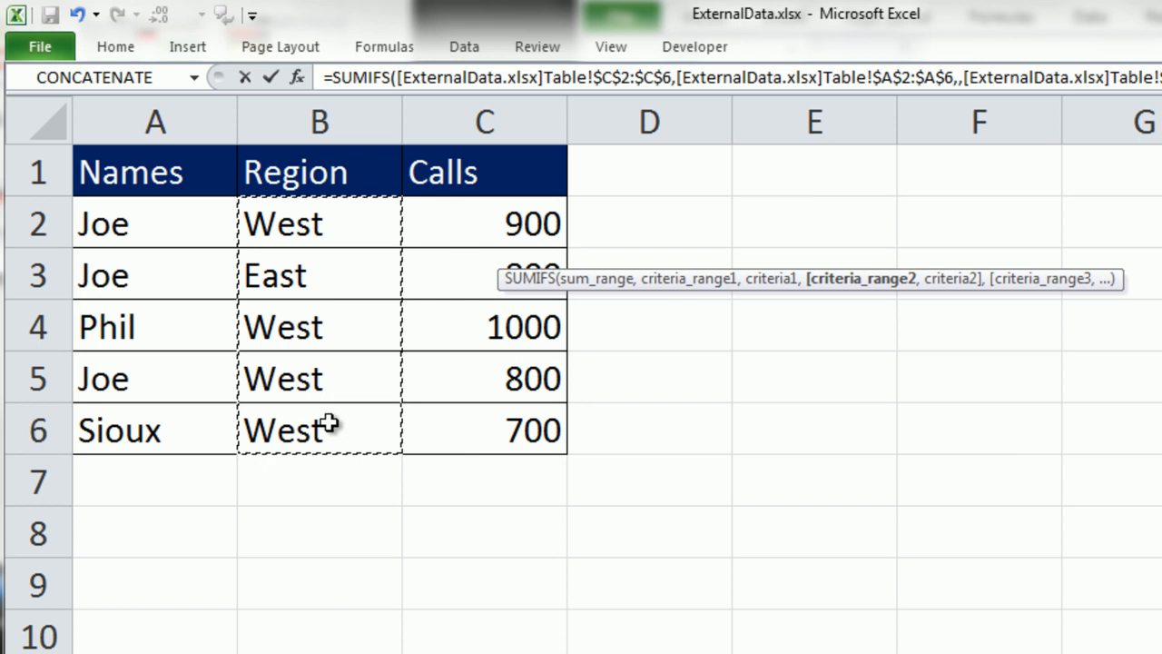
type(",")
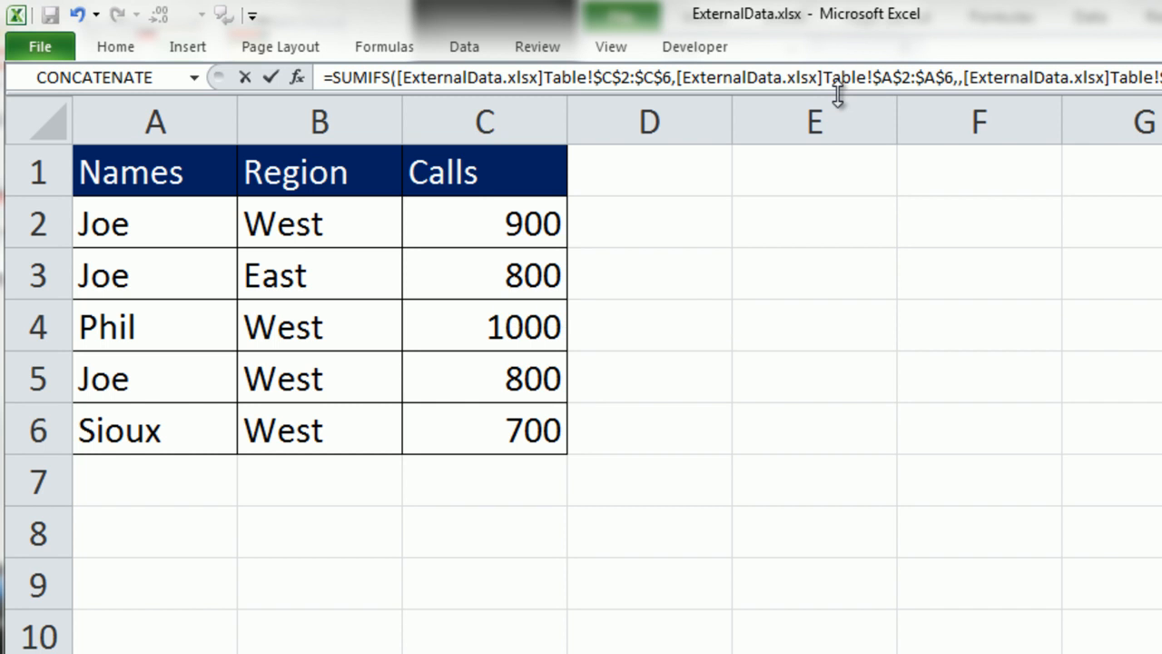
key("Return")
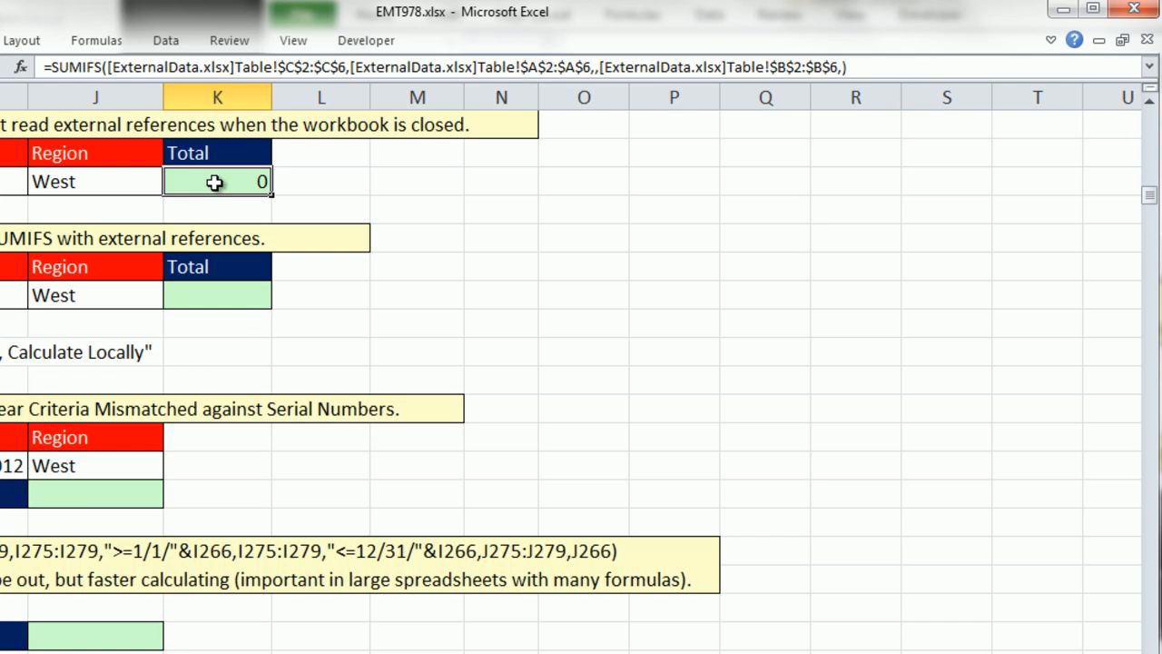
Step: Open the K256 formula for editing and examine the workbook name, sheet name and absolute references in its sum_range
double_click(214, 182)
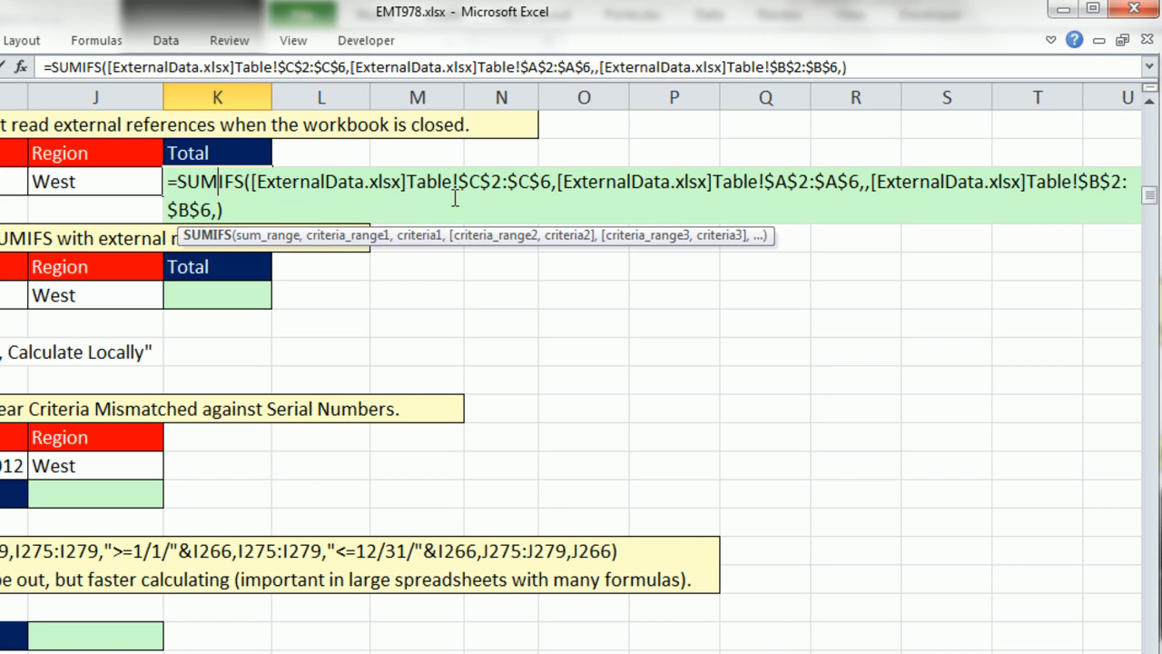
left_click_drag(460, 180, 552, 180)
left_click_drag(252, 181, 411, 178)
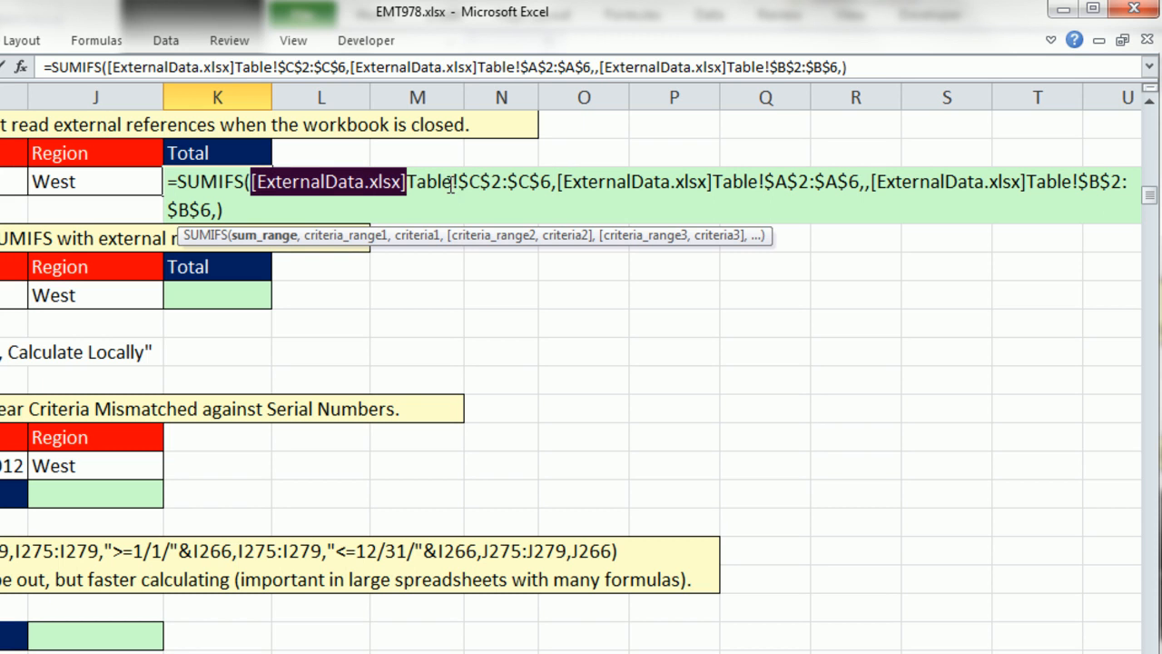
left_click(437, 180)
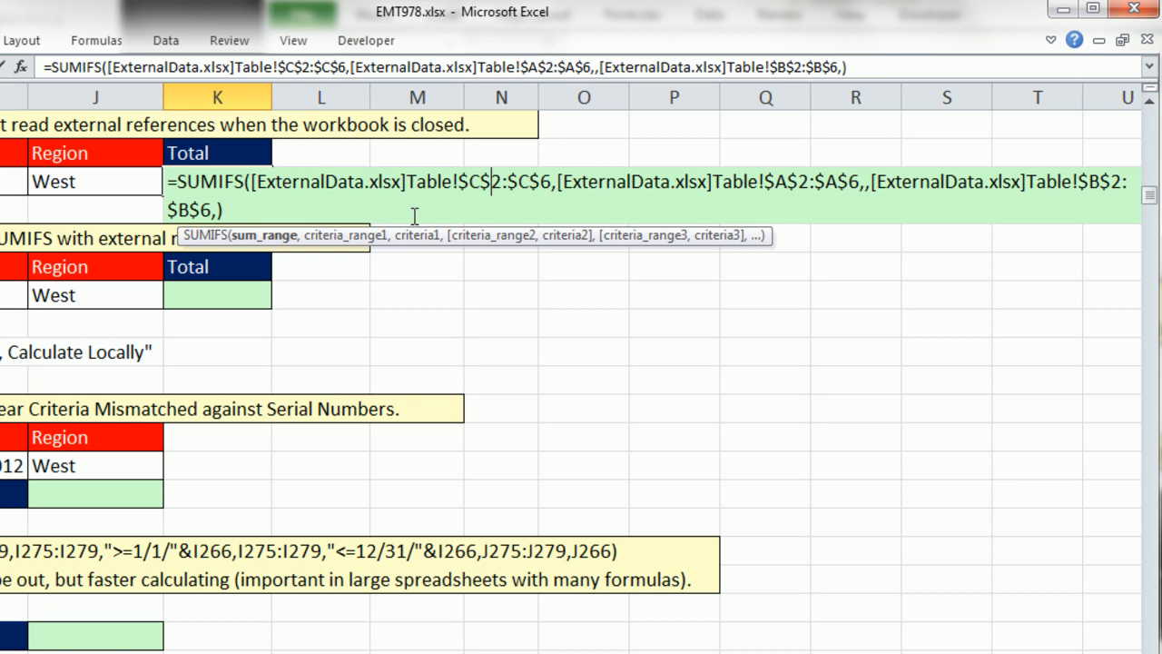
Step: Fill in I256 as criteria1 and J256 as criteria2 in the K256 SUMIFS formula and enter it
left_click(865, 184)
left_click_drag(181, 238, 402, 214)
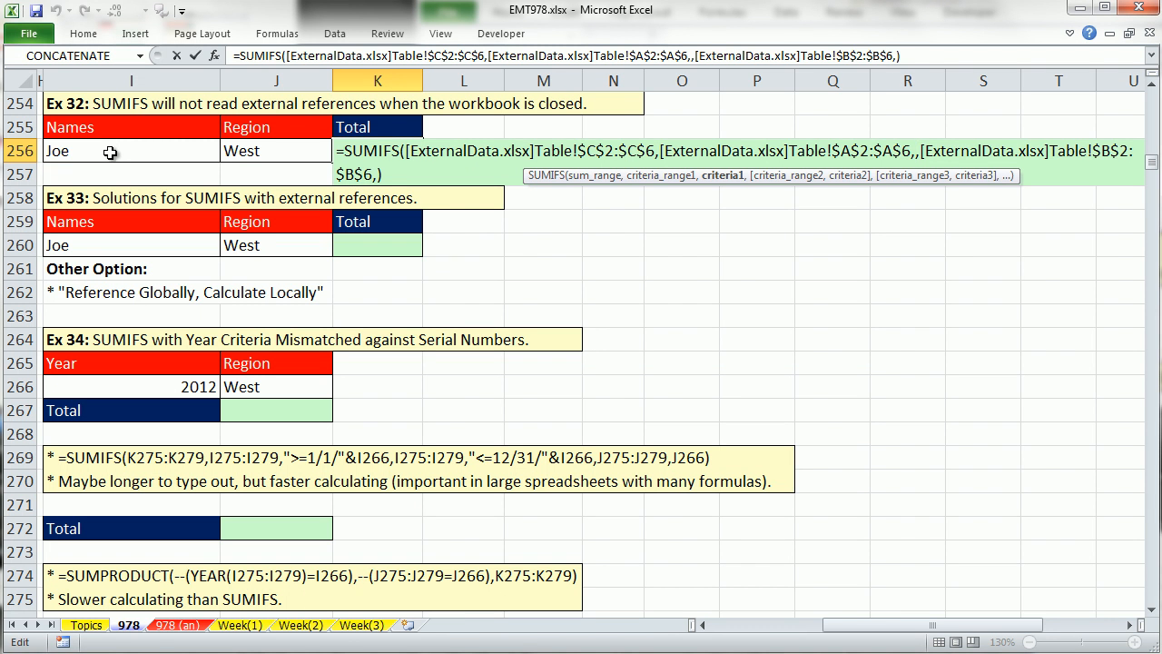
left_click(110, 153)
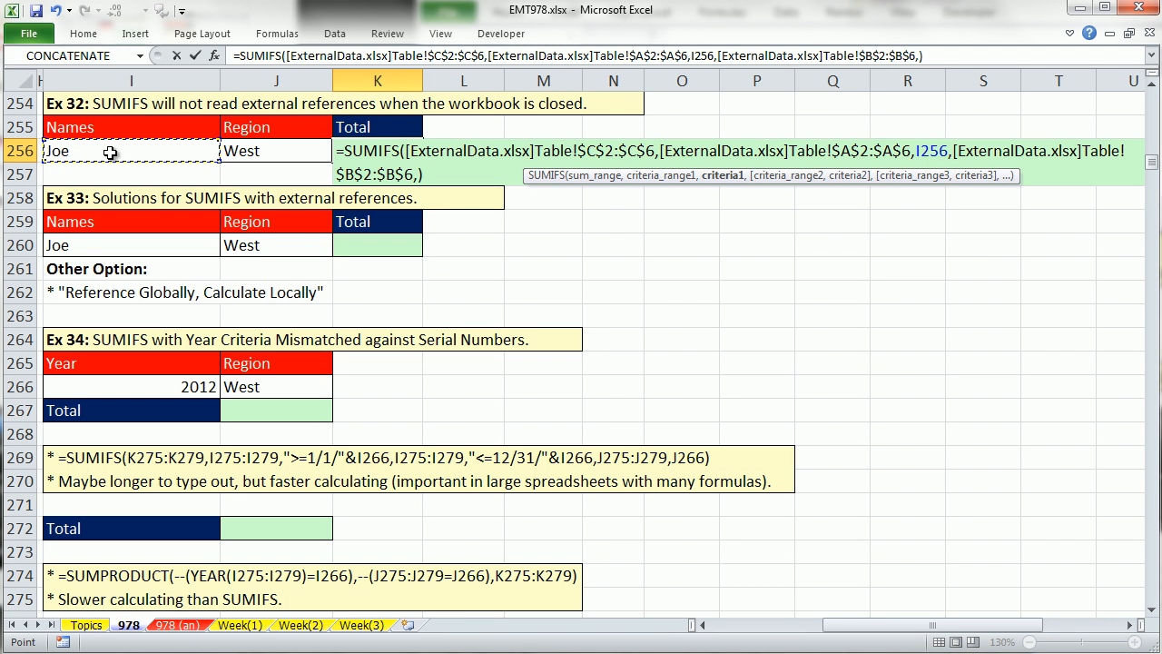
left_click(420, 181)
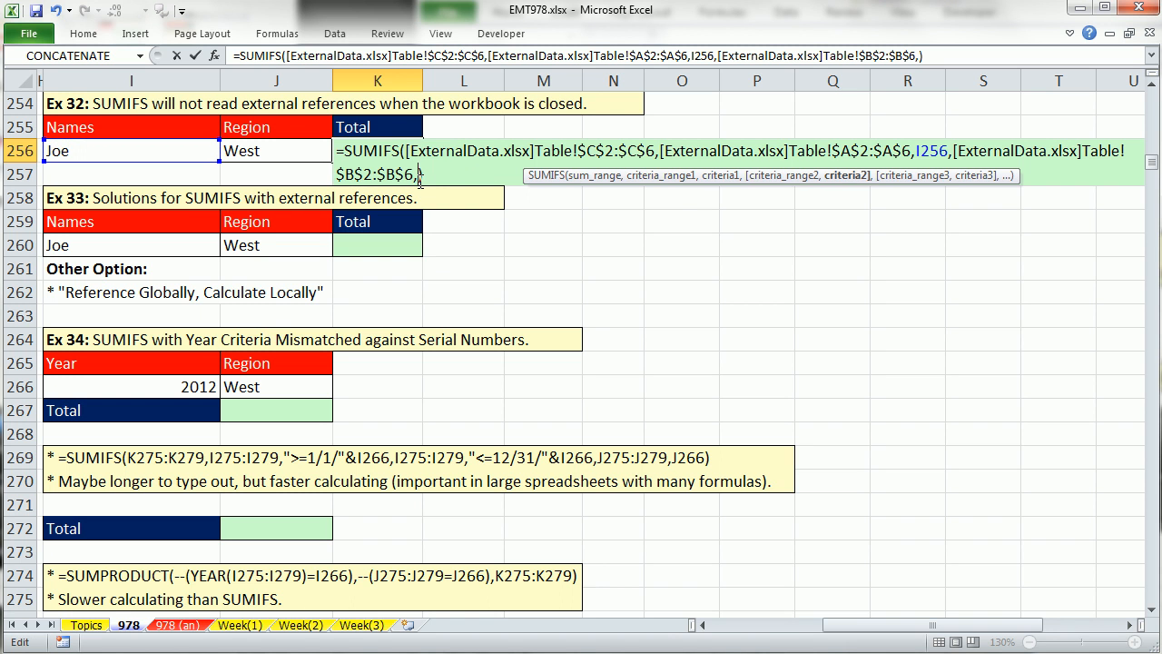
left_click_drag(776, 184, 404, 210)
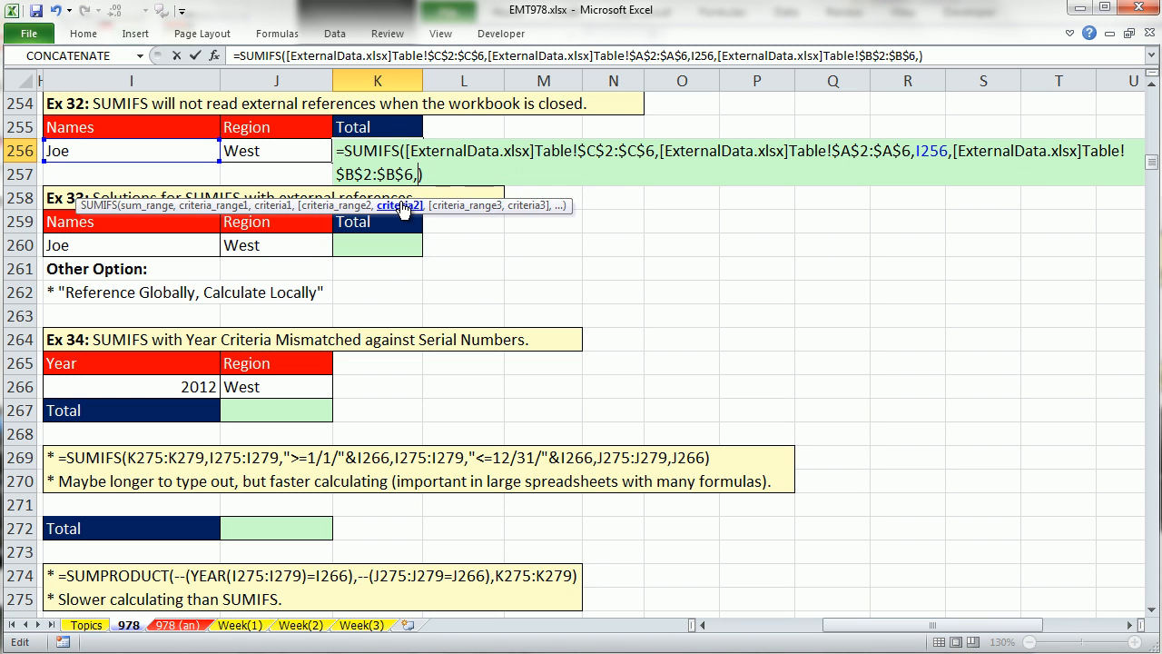
left_click(281, 151)
key("ctrl+Return")
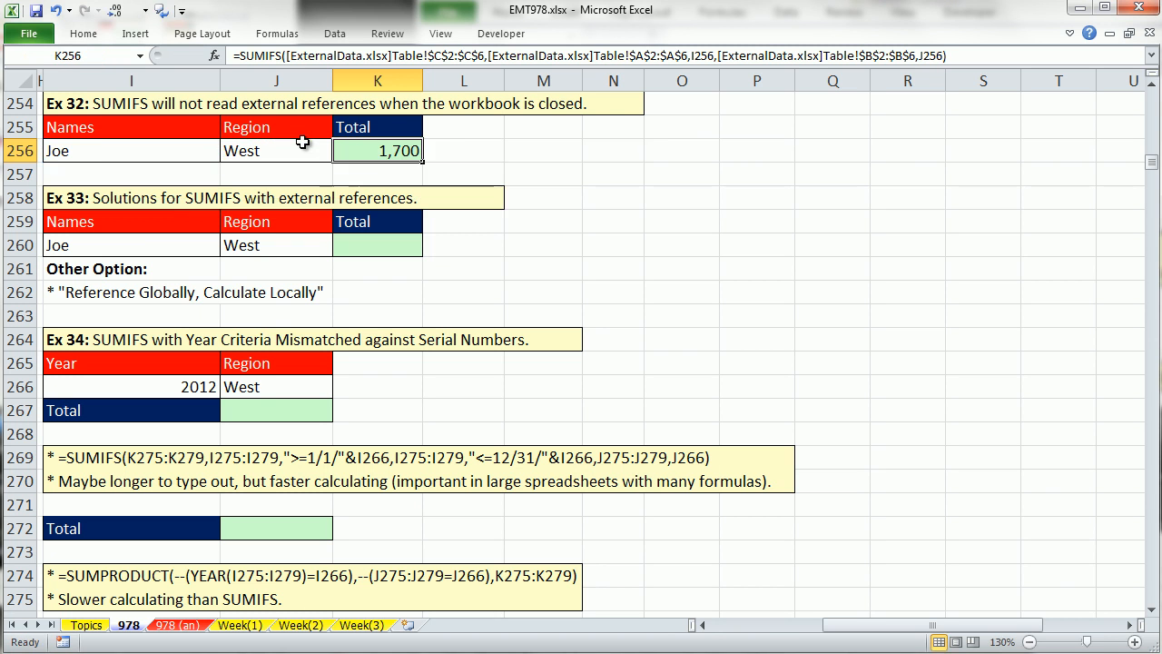
Step: Review the completed SUMIFS formula in K256 and compare it with the source table in ExternalData.xlsx
double_click(358, 153)
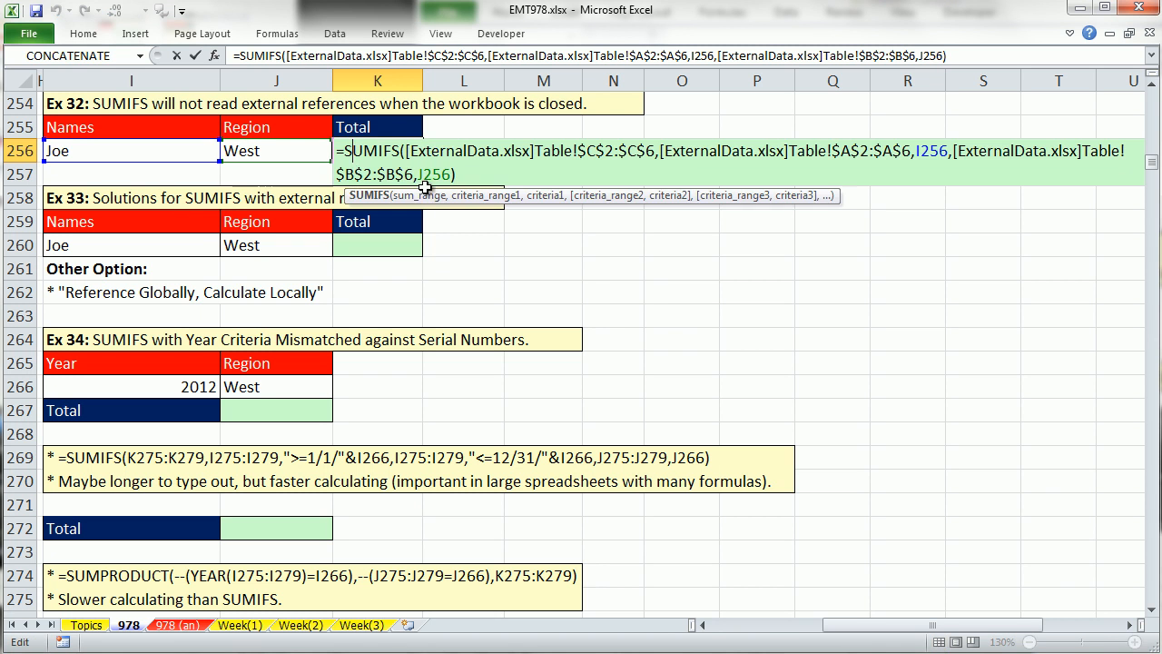
key("Escape")
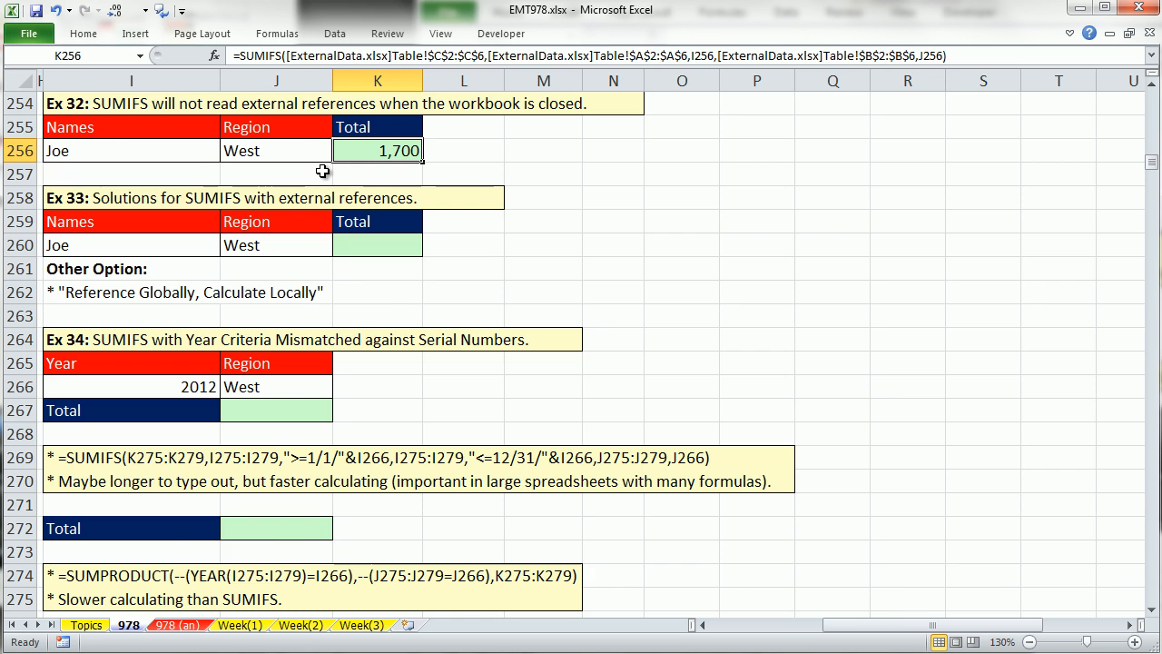
key("ctrl+Tab")
key("ctrl+Tab")
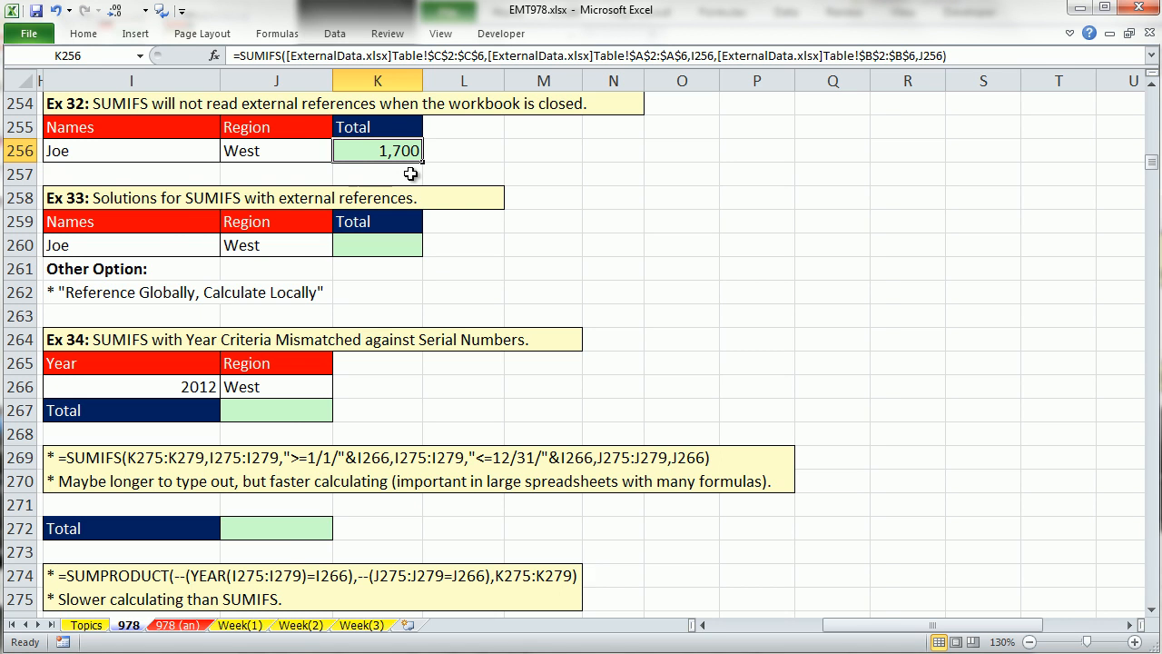
Step: Switch to ExternalData.xlsx and close it without saving the changes
key("ctrl+Tab")
left_click(401, 162)
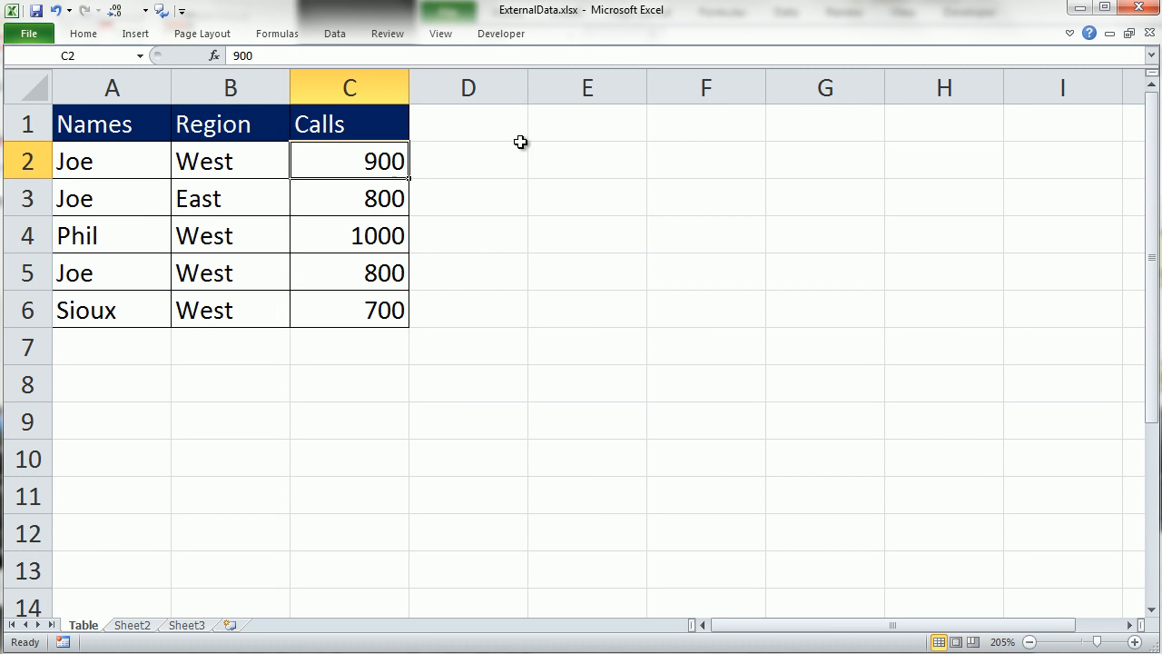
left_click(1150, 33)
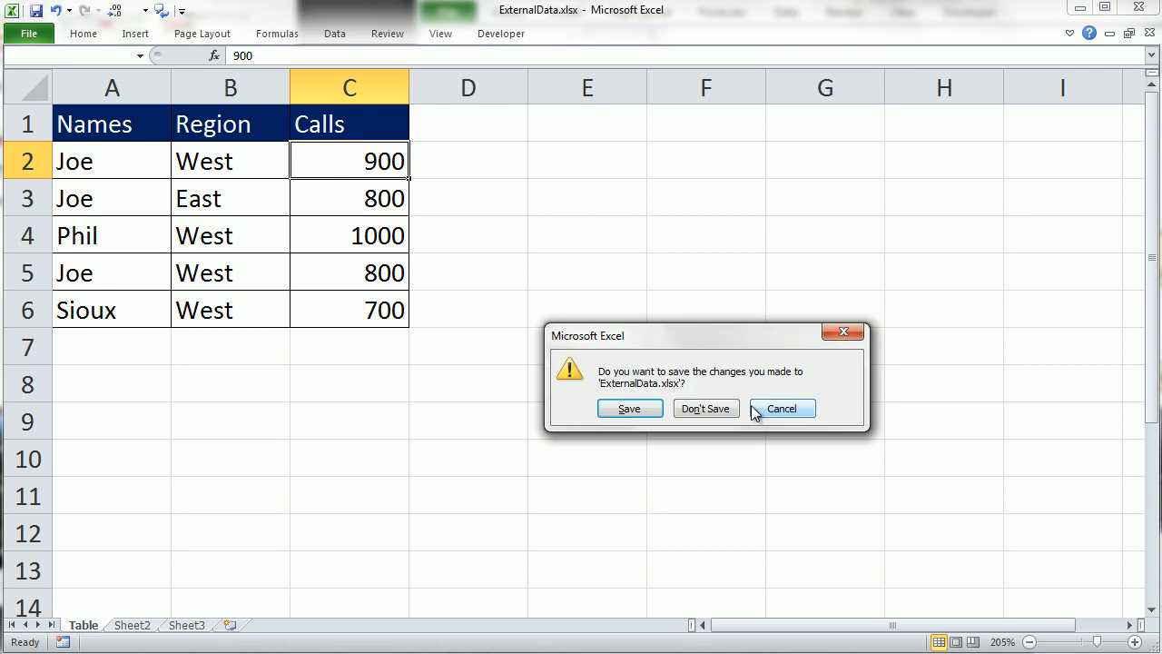
left_click(678, 409)
Step: Re-enter the K256 formula with ExternalData.xlsx closed and examine the full file paths in its external references
double_click(400, 152)
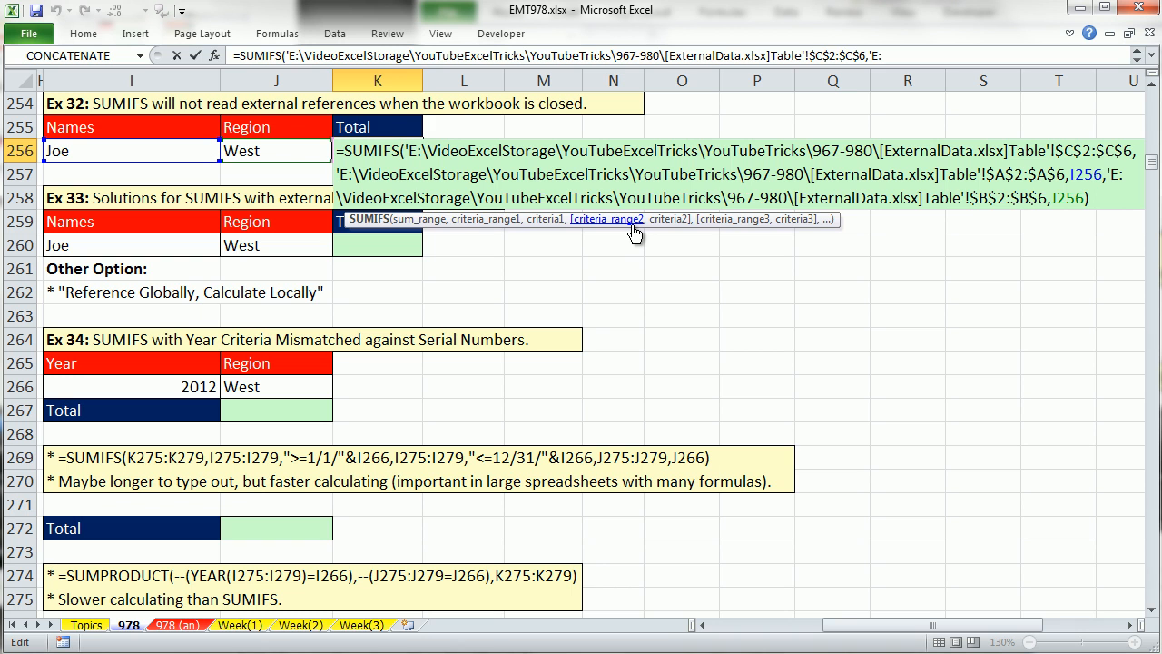
key("Return")
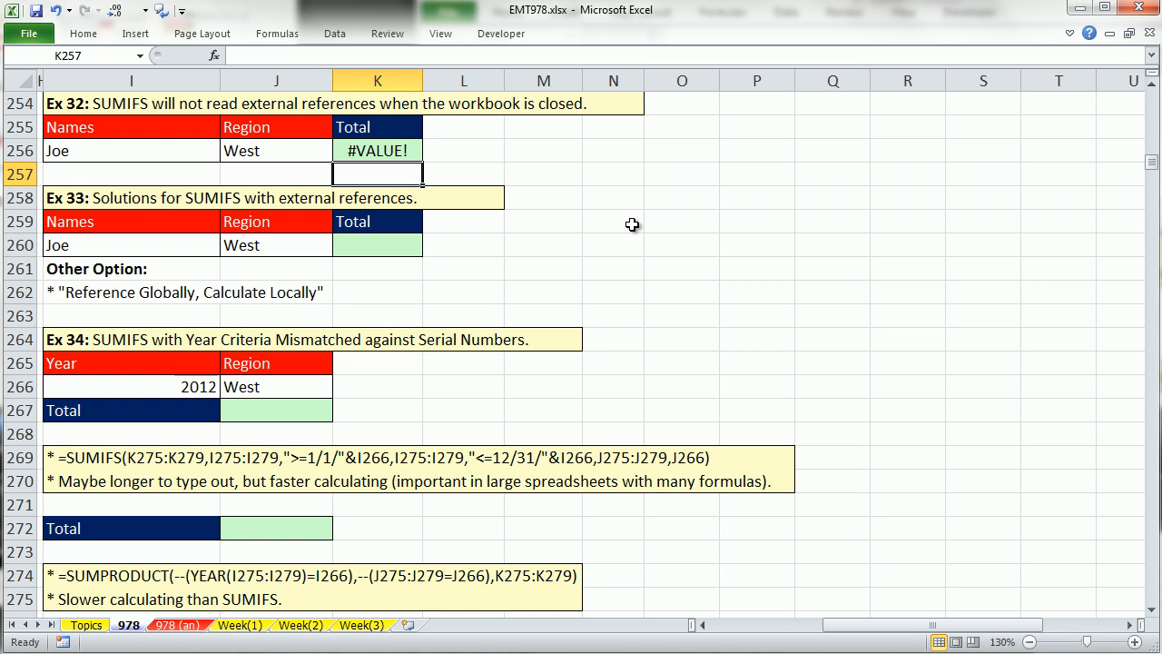
double_click(377, 150)
left_click(409, 151)
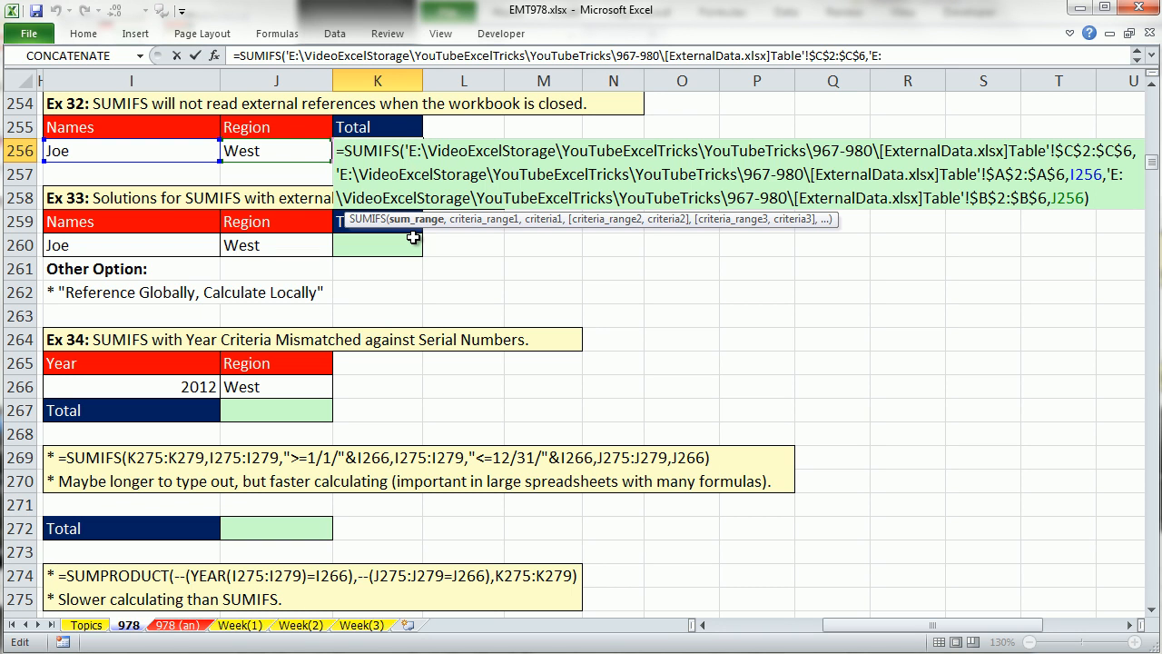
key("Return")
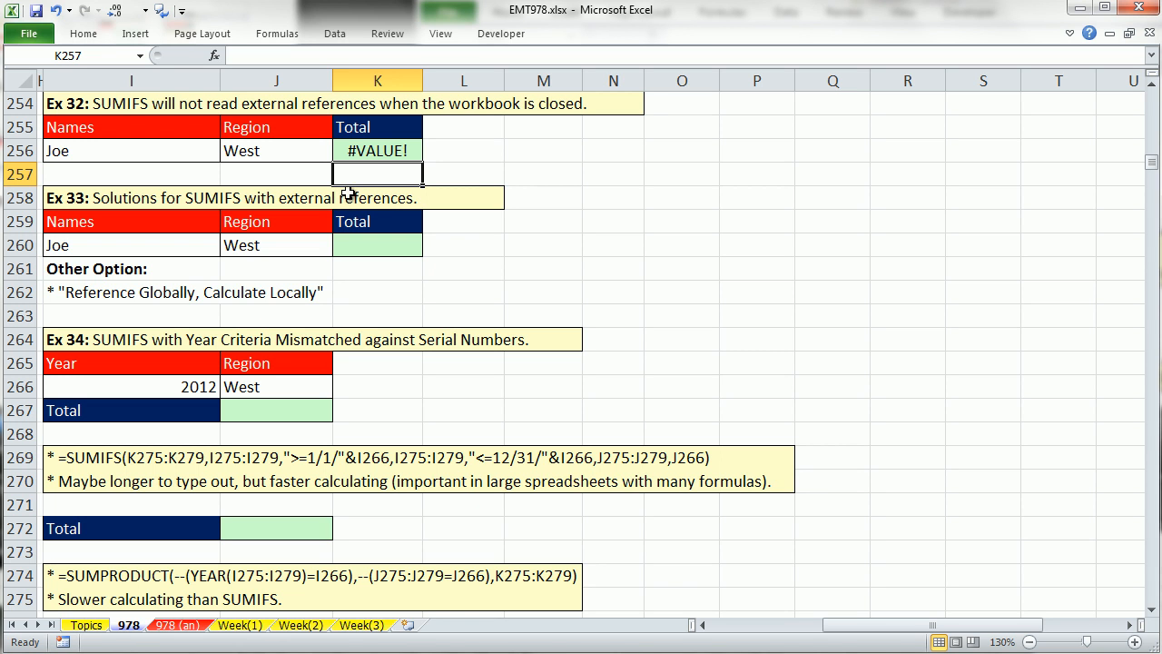
Step: Start a SUMPRODUCT formula in K260 whose first array tests ExternalData.xlsx Table names $A$2:$A$6 against I260, coerced with a double negative
left_click(386, 245)
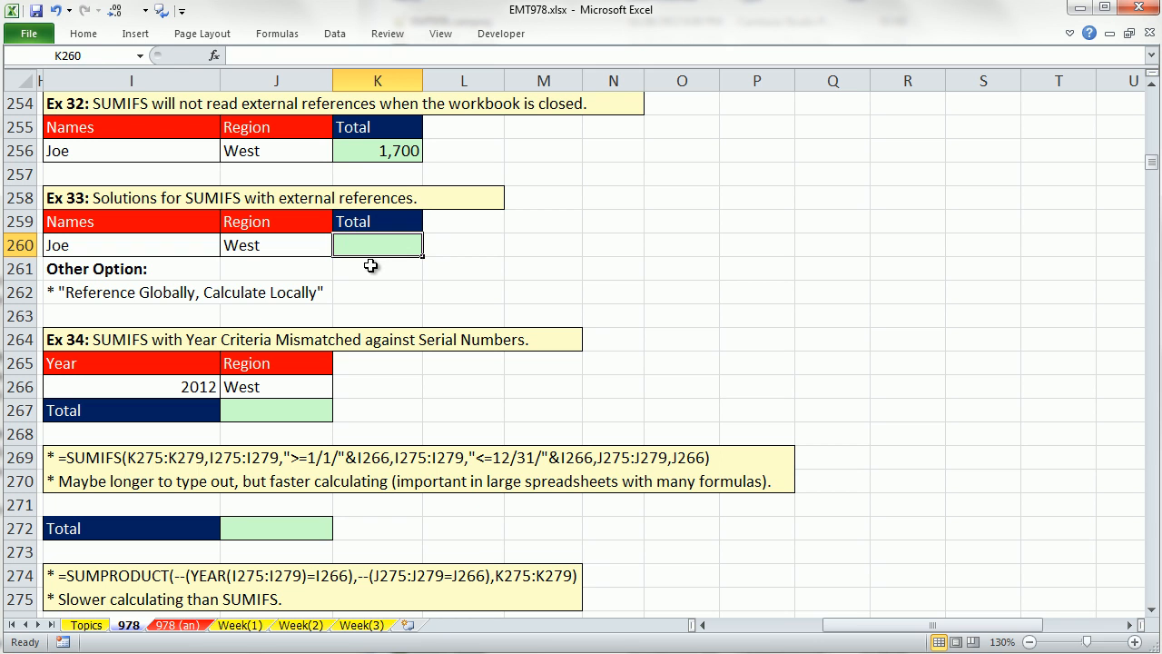
type("=sump")
key("Tab")
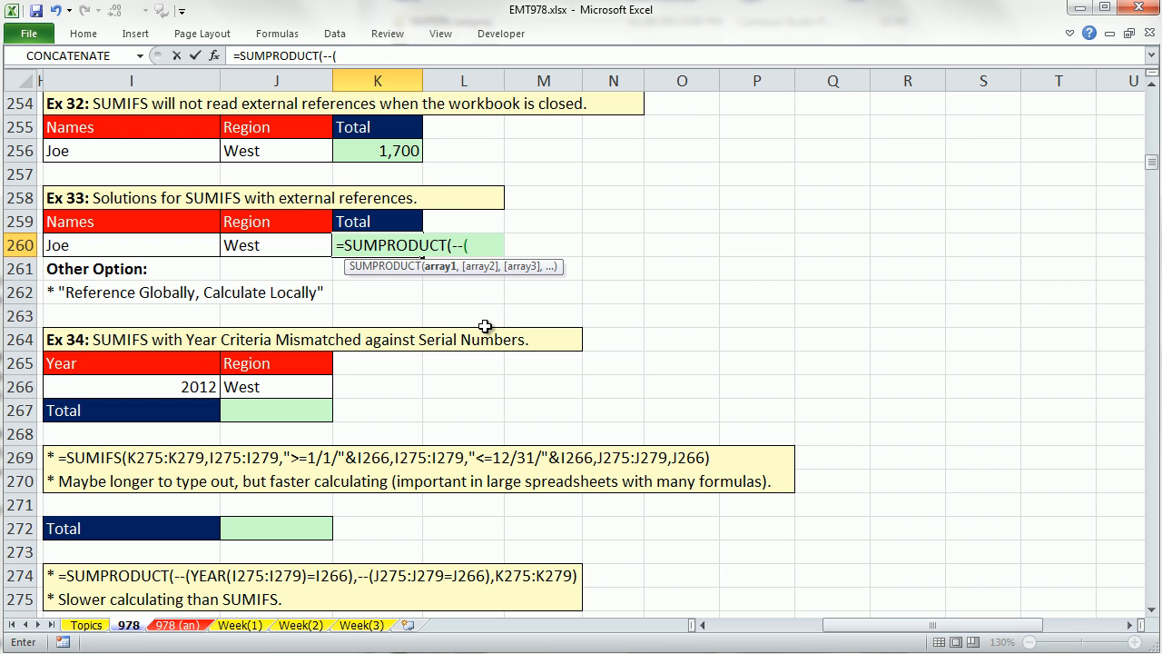
key("ctrl+Tab")
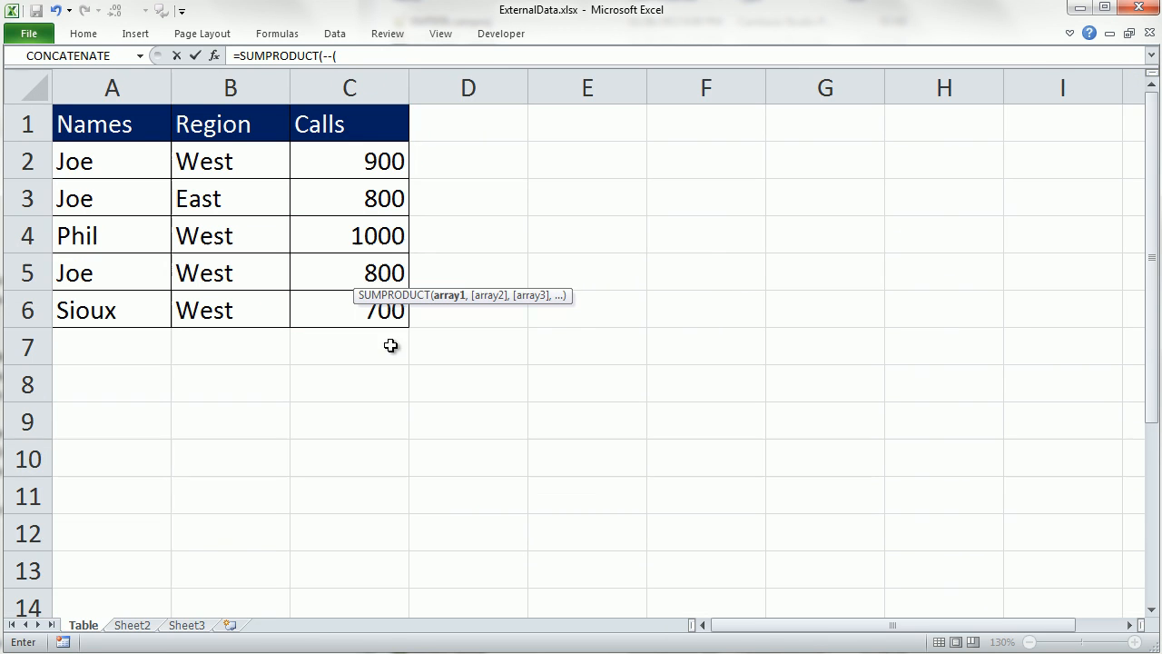
left_click_drag(114, 153, 128, 299)
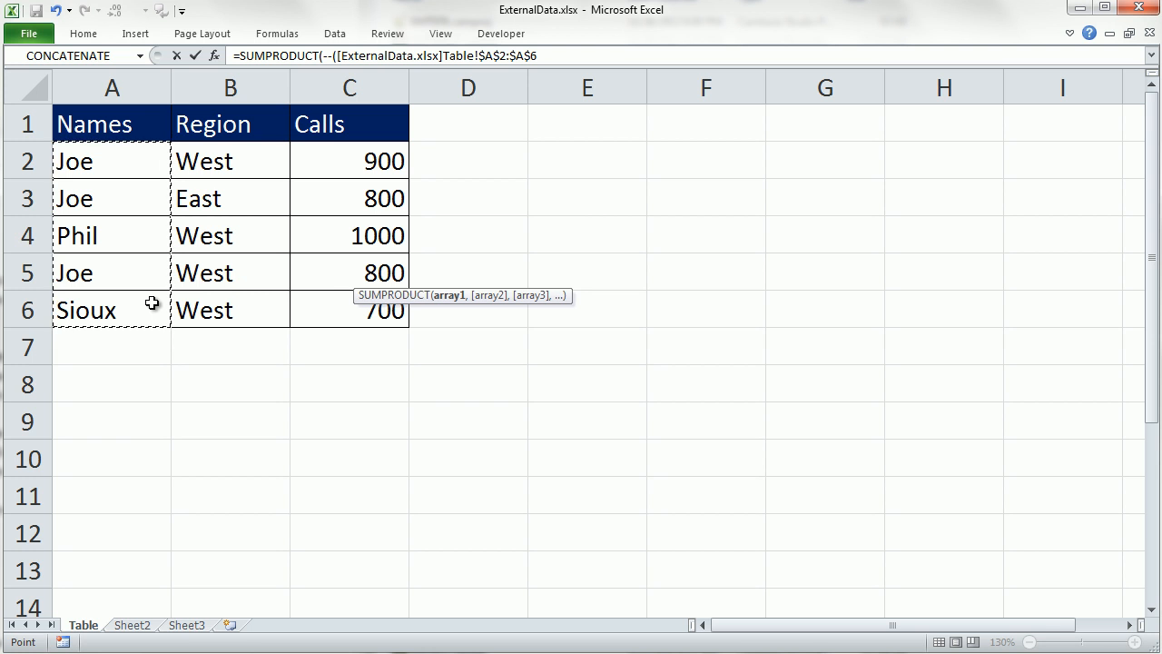
type("=")
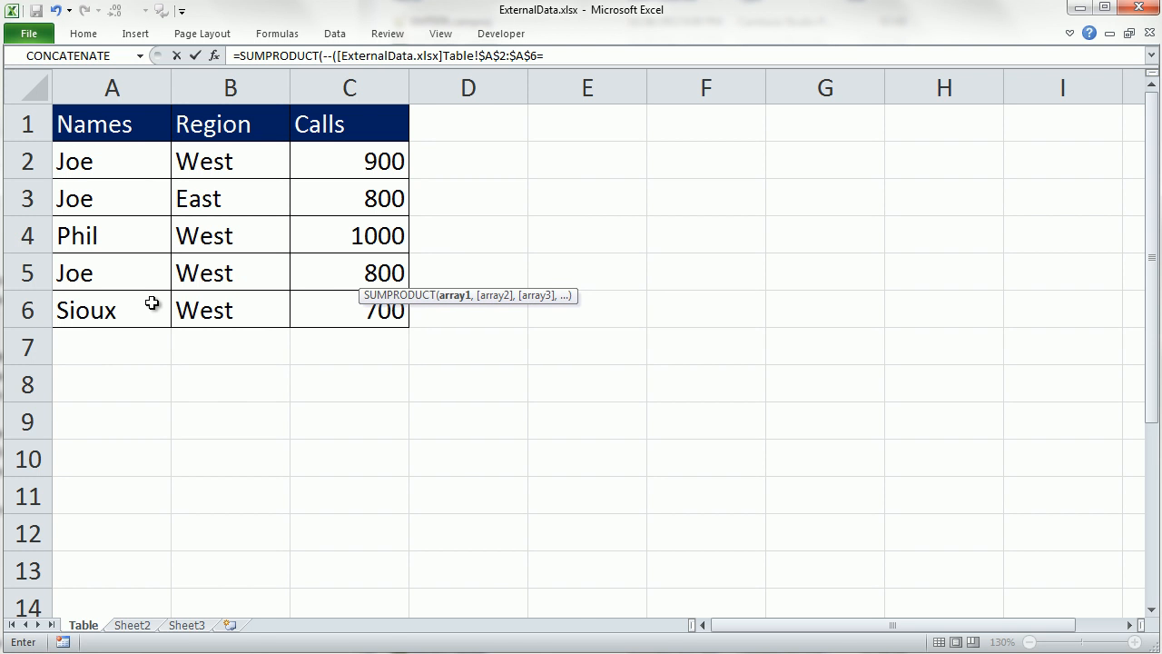
key("ctrl+Tab")
left_click(93, 240)
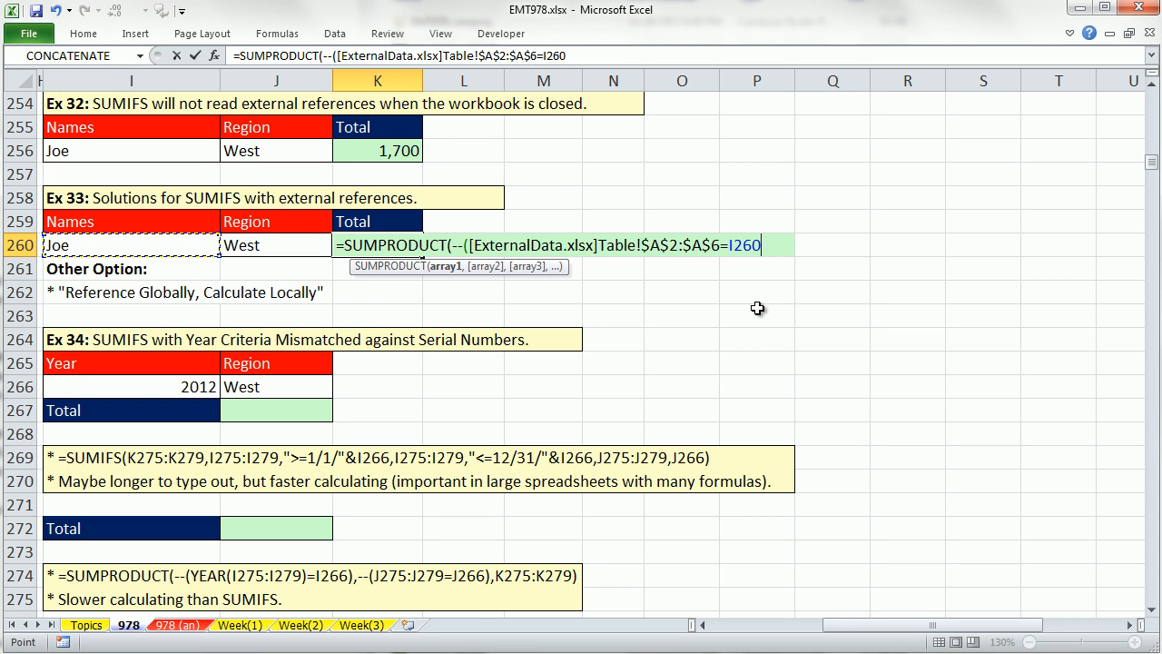
type(")")
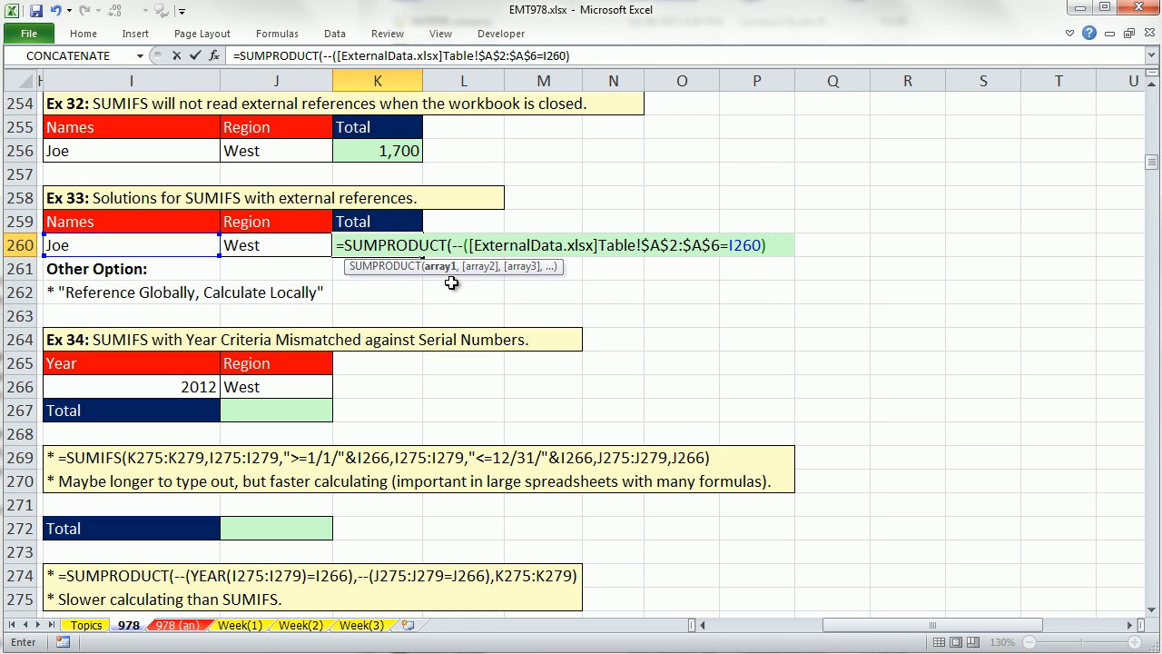
Step: Add a second double-negated condition to the K260 SUMPRODUCT, comparing ExternalData.xlsx regions $B$2:$B$6 with J260
type(",--(")
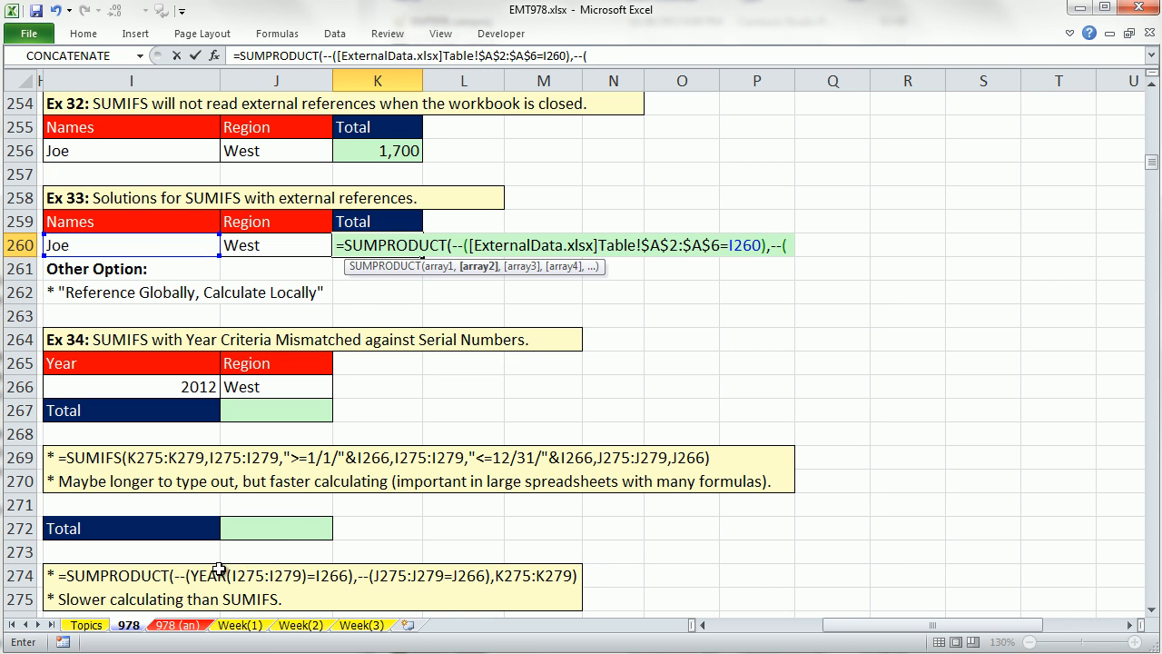
key("ctrl+Tab")
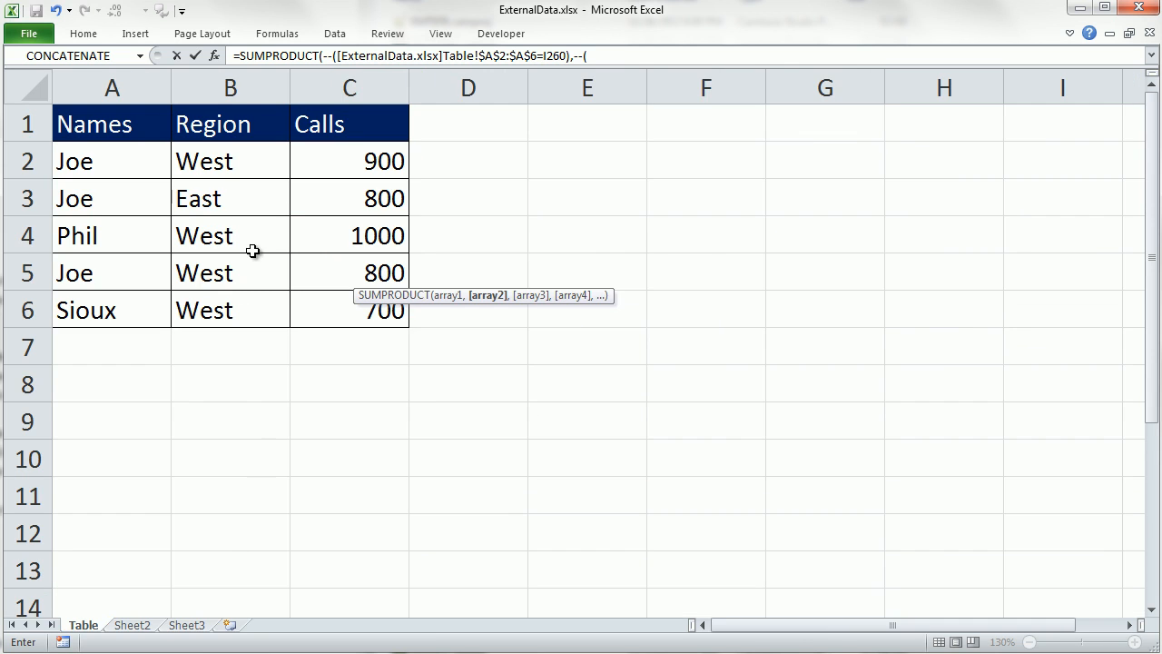
left_click_drag(232, 158, 238, 309)
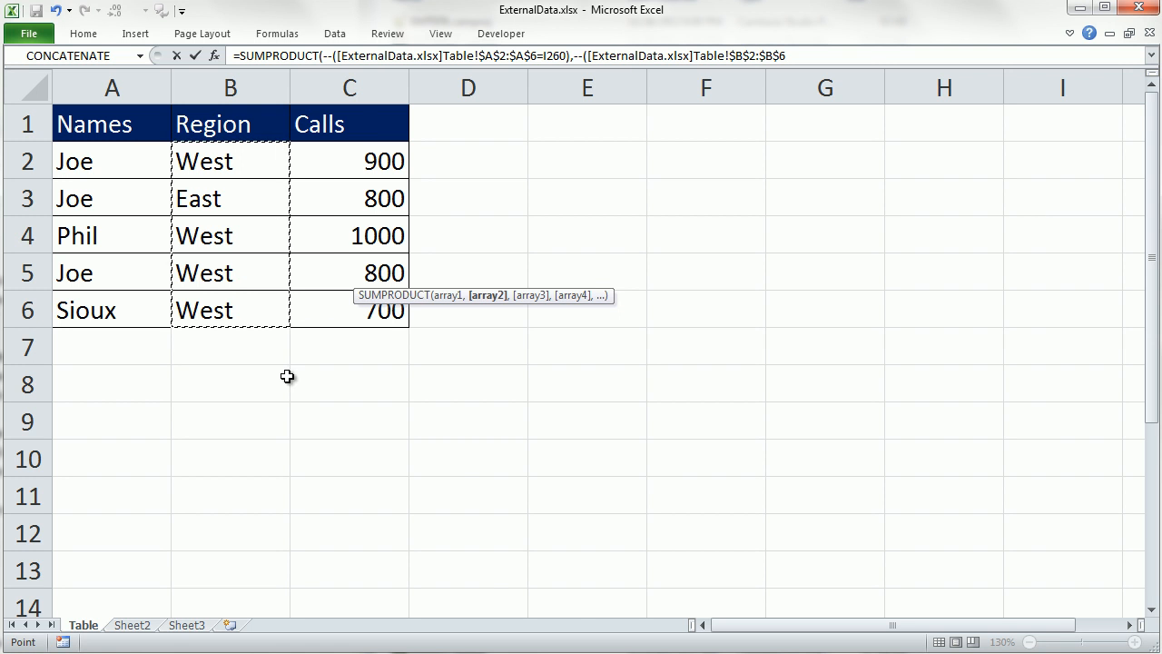
type("=")
key("ctrl+Tab")
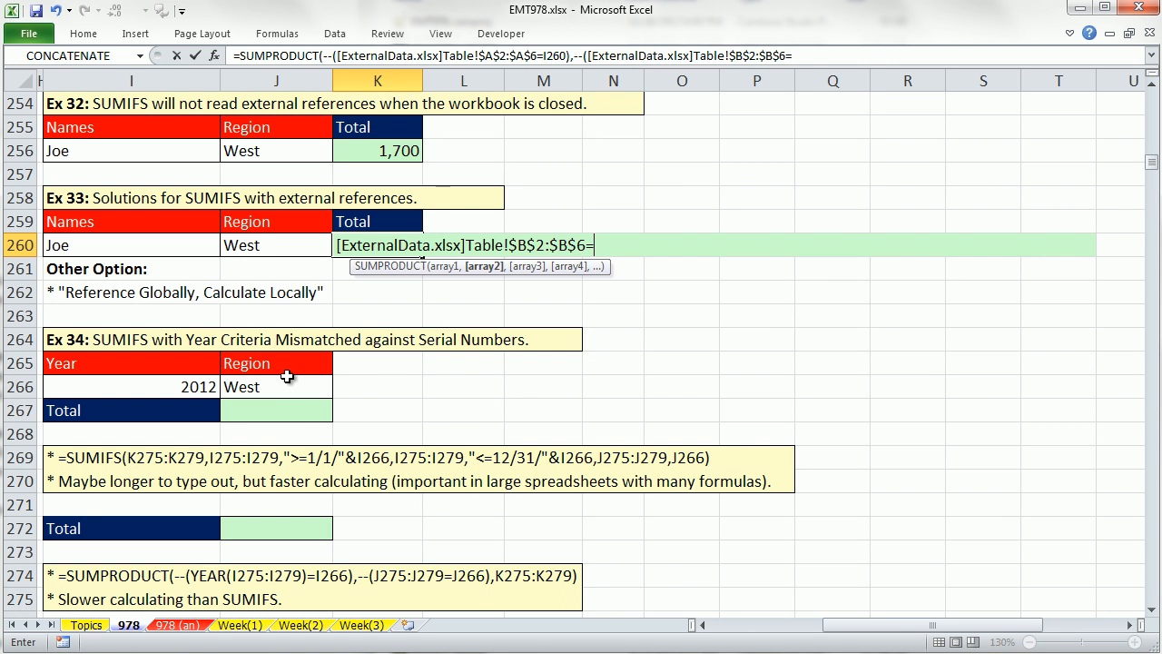
left_click(247, 245)
left_click_drag(606, 268, 951, 302)
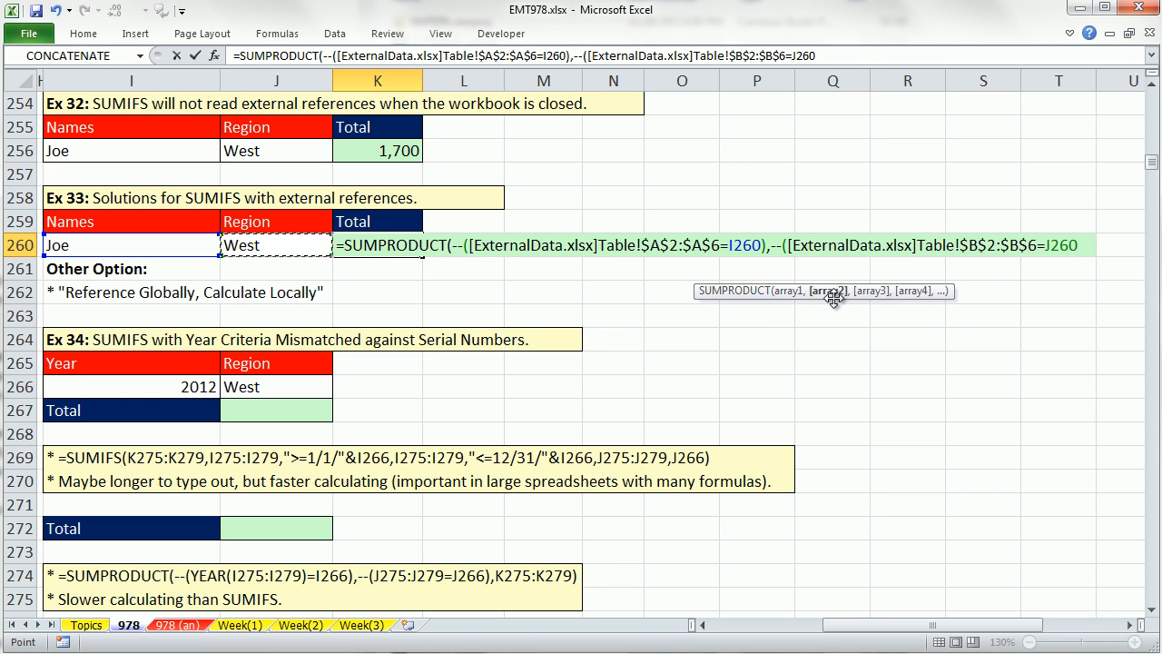
type(")")
type("J")
left_click(1091, 241)
Step: Add the ExternalData.xlsx calls range $C$2:$C$6 as the third SUMPRODUCT array and enter the K260 formula
type(",")
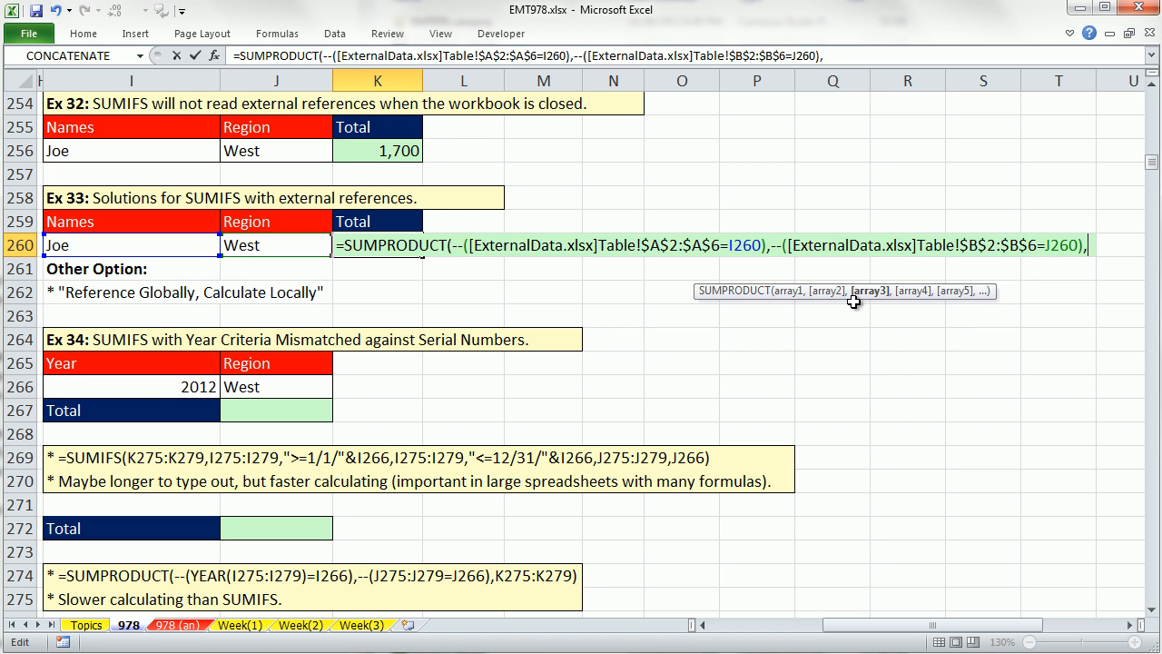
key("ctrl+Tab")
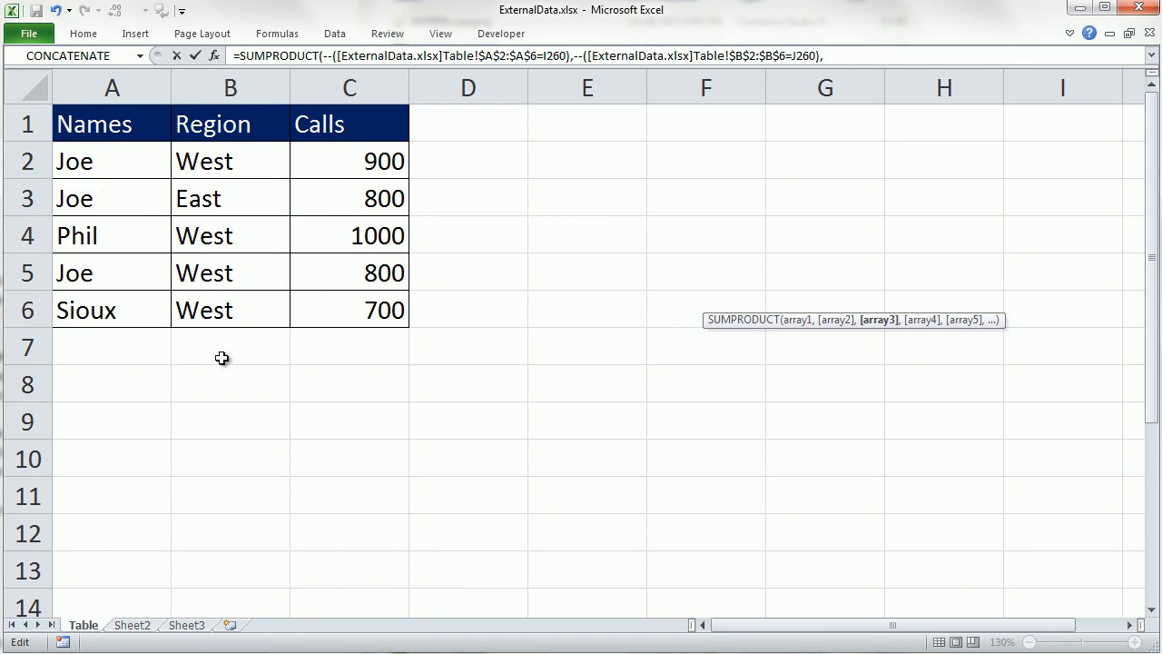
left_click_drag(333, 167, 376, 307)
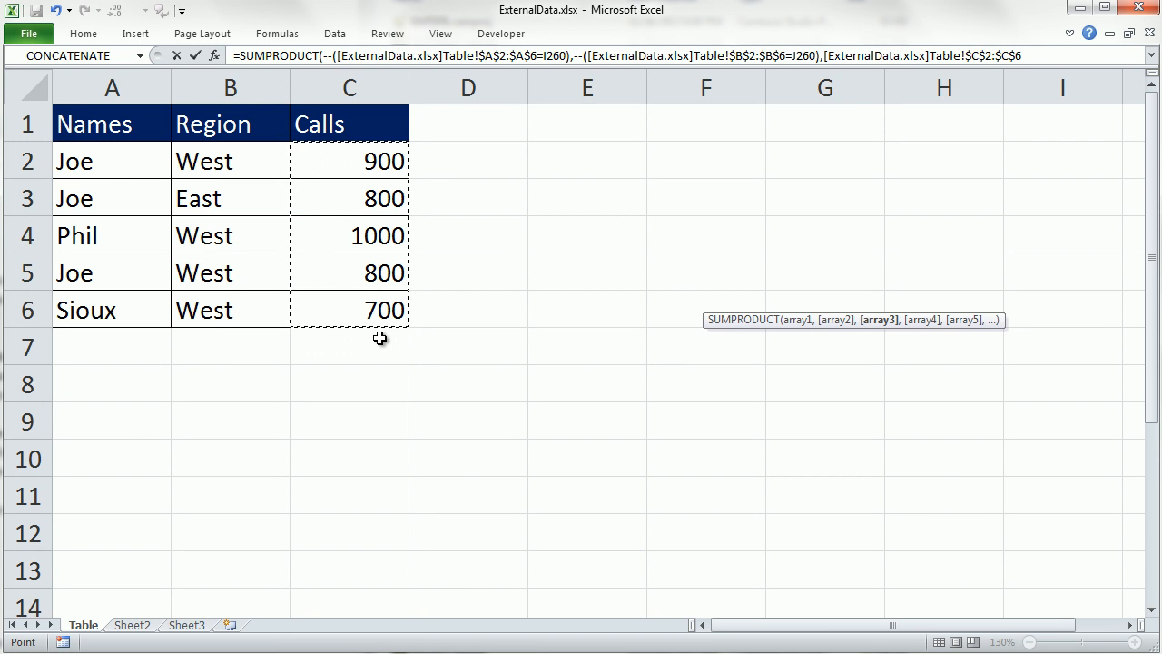
type(")")
key("ctrl+Tab")
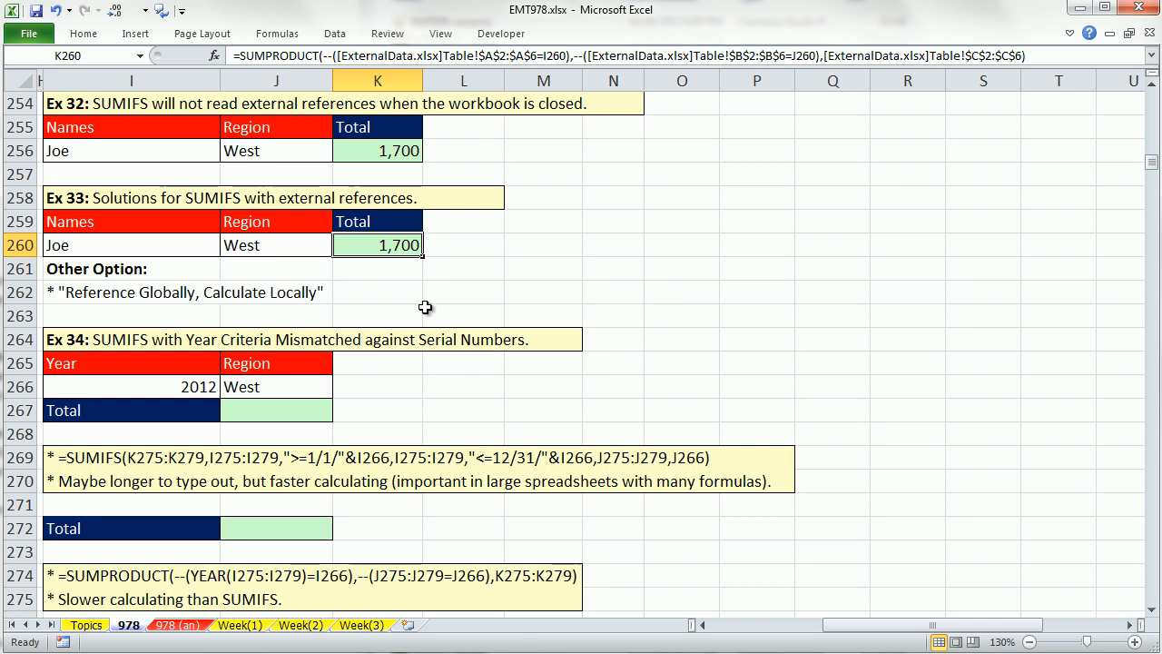
Step: Review the SUMPRODUCT formula in K260 and compare it with the SUMIFS formula in K256
left_click(389, 245)
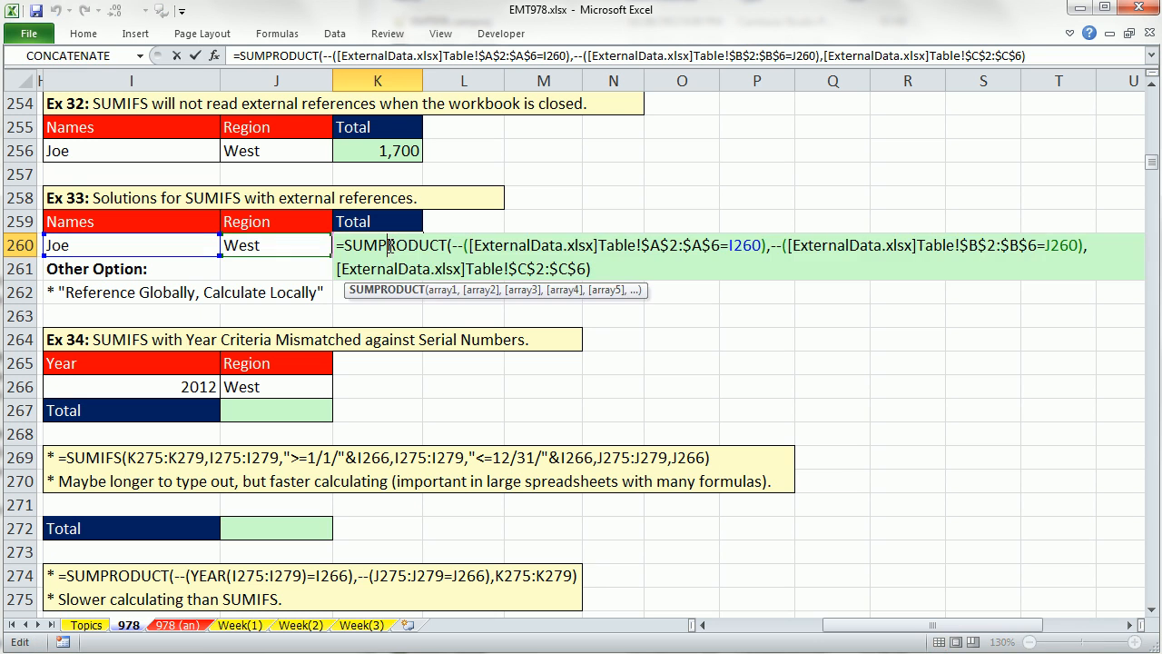
key("ctrl+Return")
double_click(391, 152)
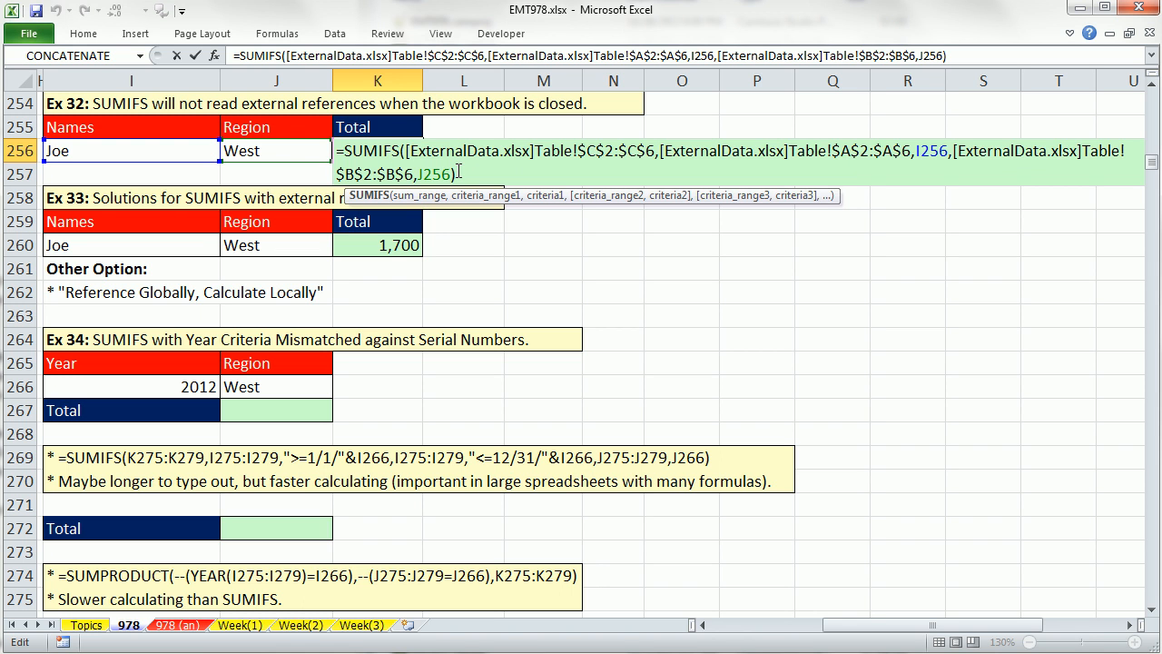
key("ctrl+Return")
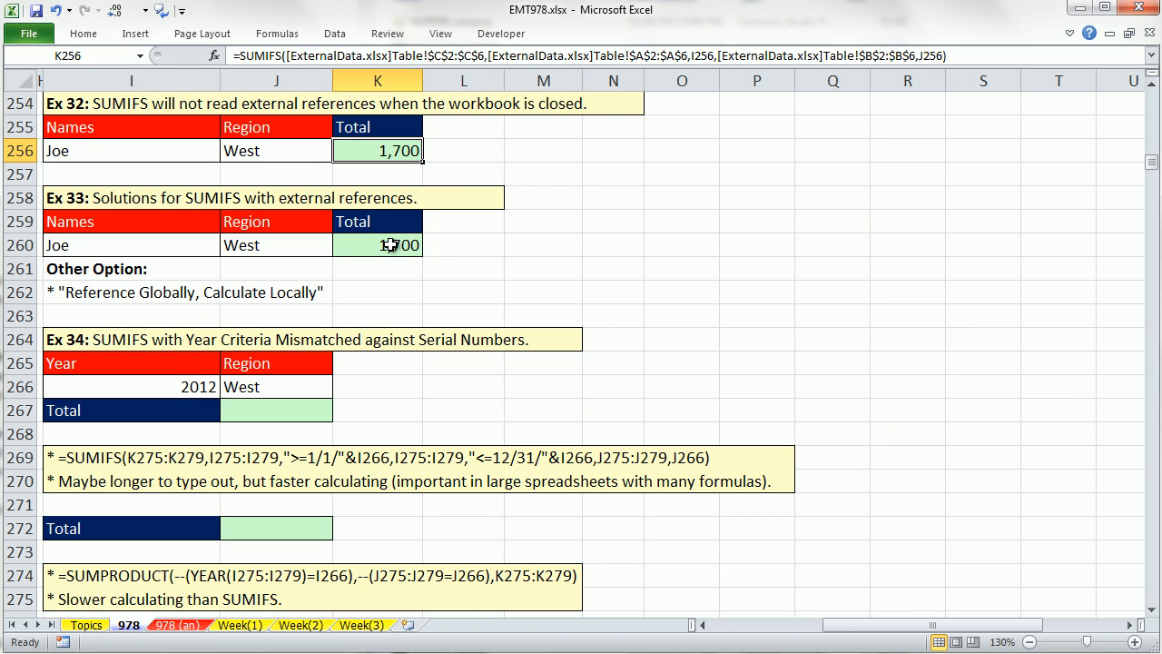
Step: Close ExternalData.xlsx and re-enter the SUMIFS formula in K256 of EMT978.xlsx
key("ctrl+Tab")
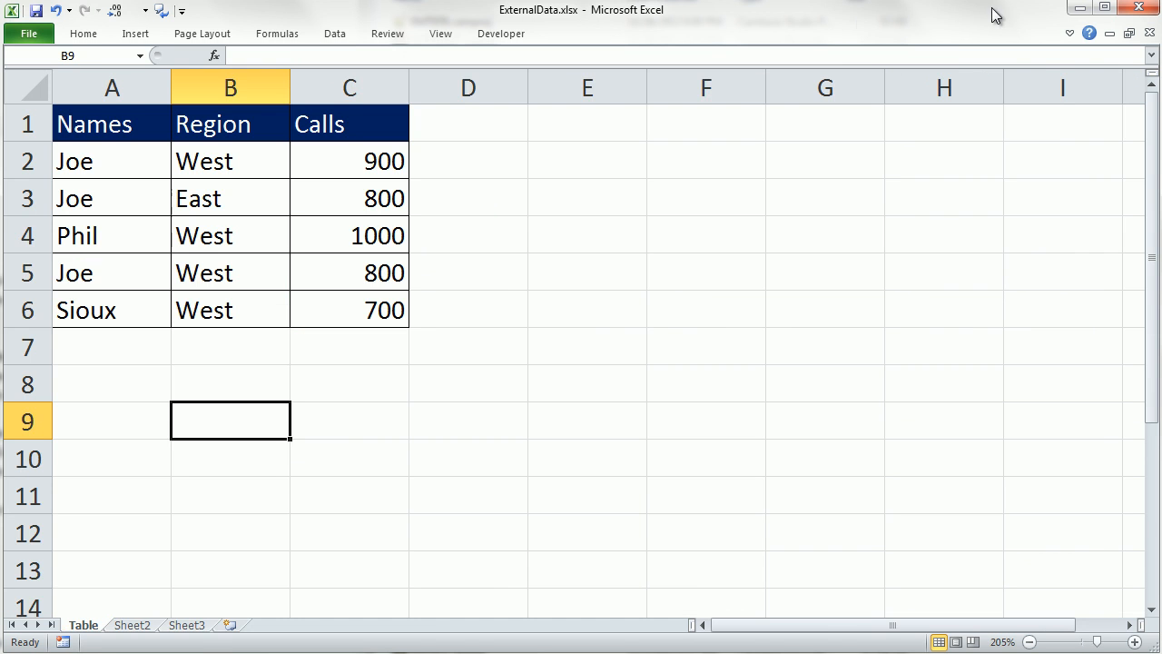
left_click(1149, 34)
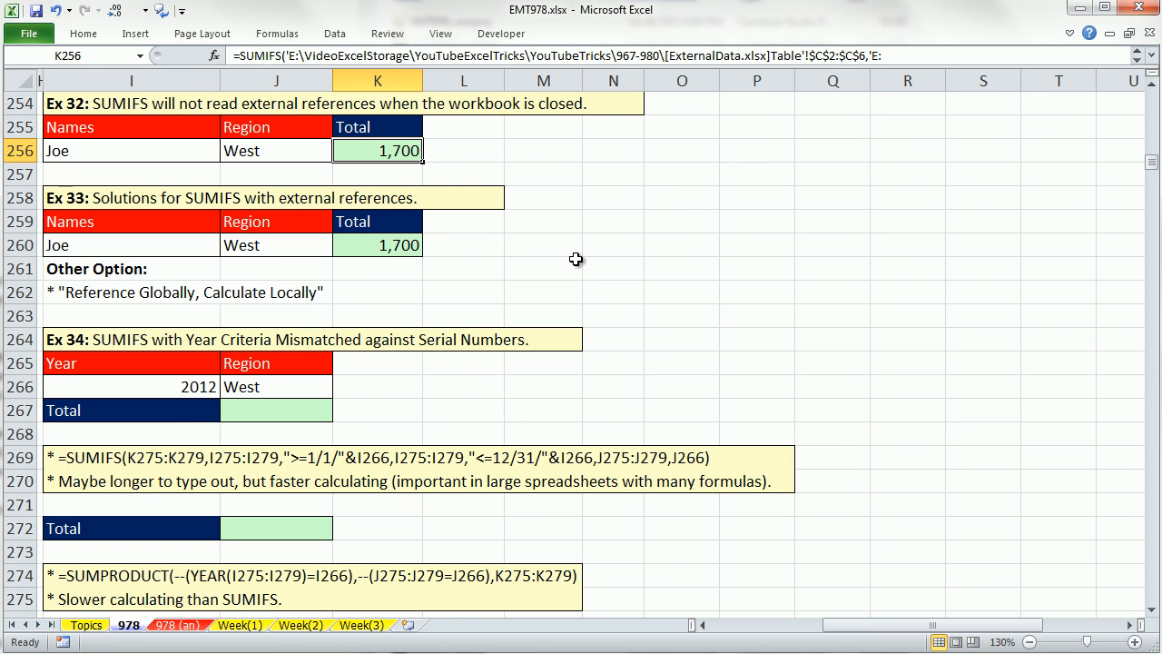
double_click(381, 154)
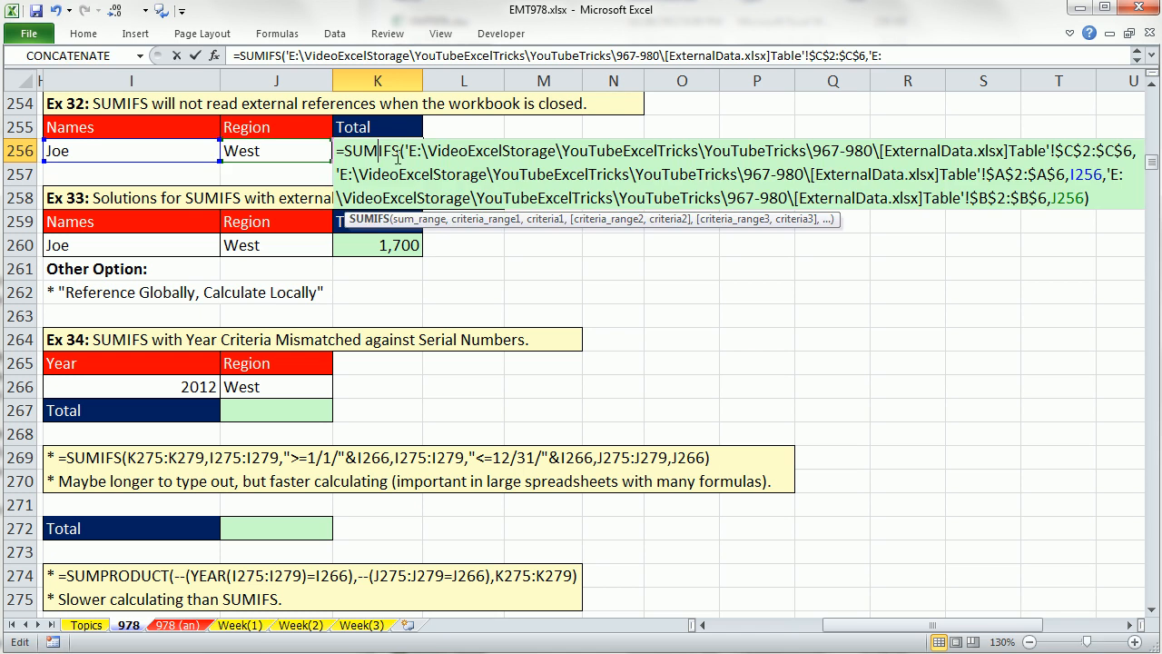
key("Return")
Step: Re-enter the K260 SUMPRODUCT formula with the source workbook closed and examine the file paths in its external references
double_click(406, 258)
key("Return")
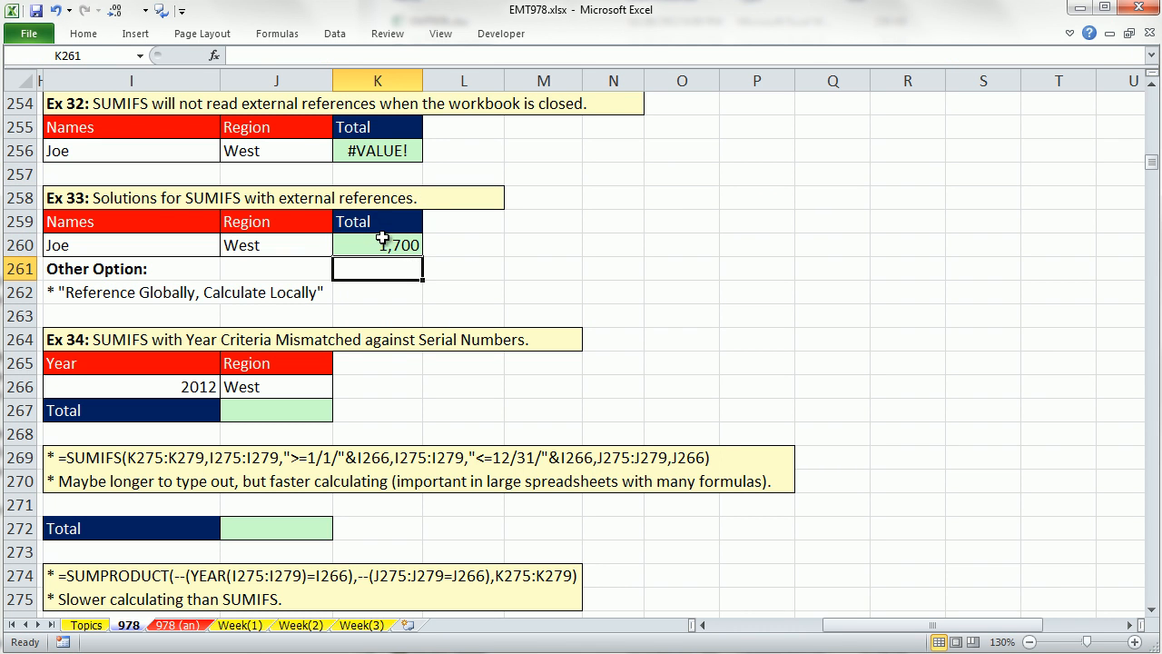
double_click(385, 240)
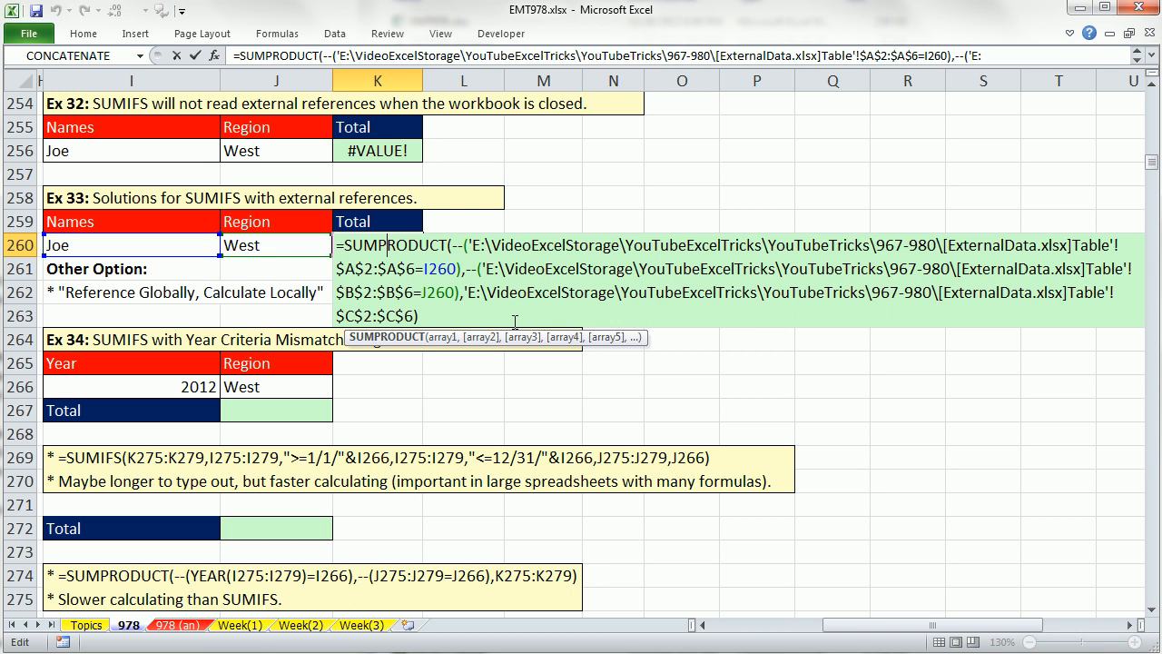
key("Escape")
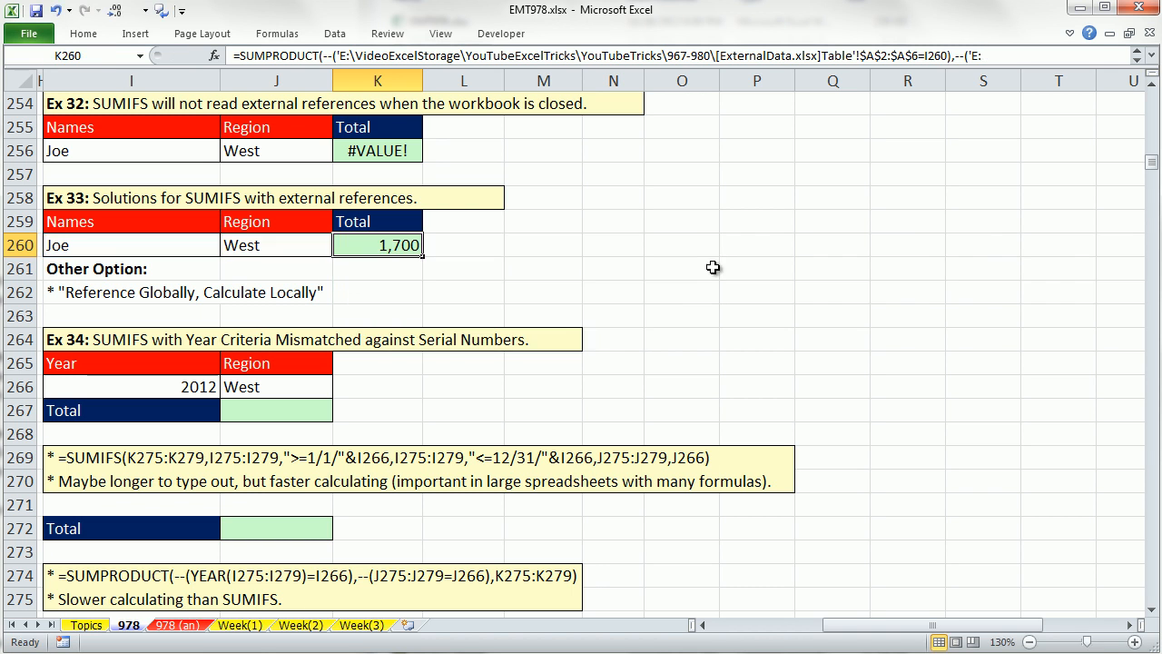
Step: Examine the Ex 34 setup, comparing the year criterion in I266 with the full dates in I278:I282
left_click_drag(1154, 610, 1154, 610)
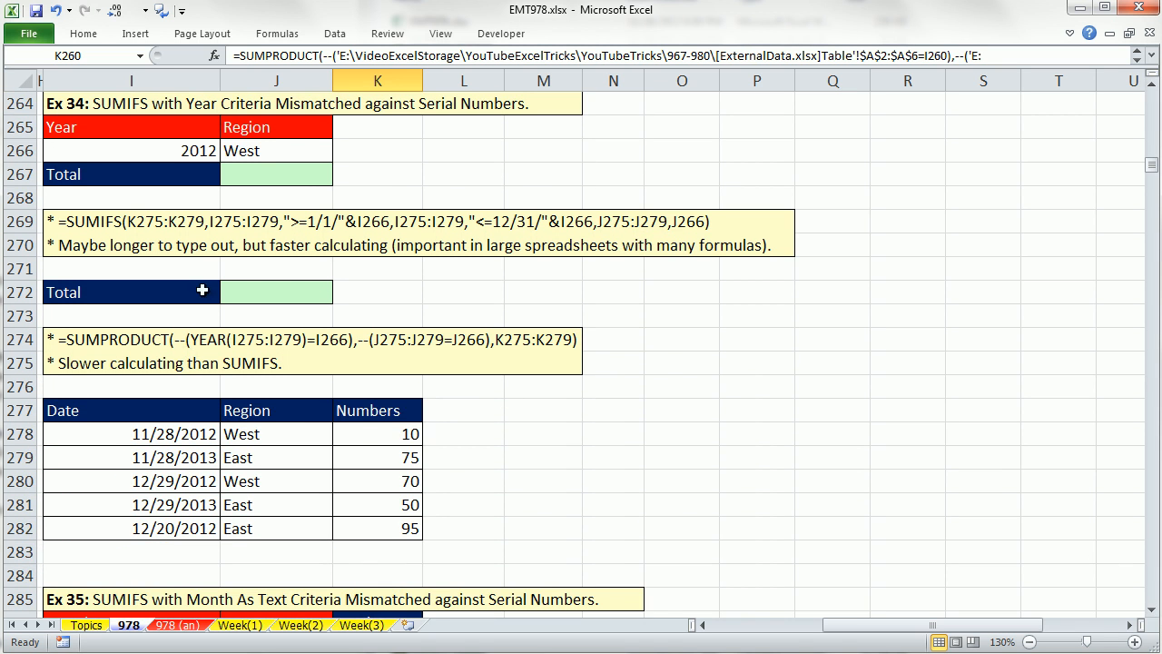
left_click(259, 177)
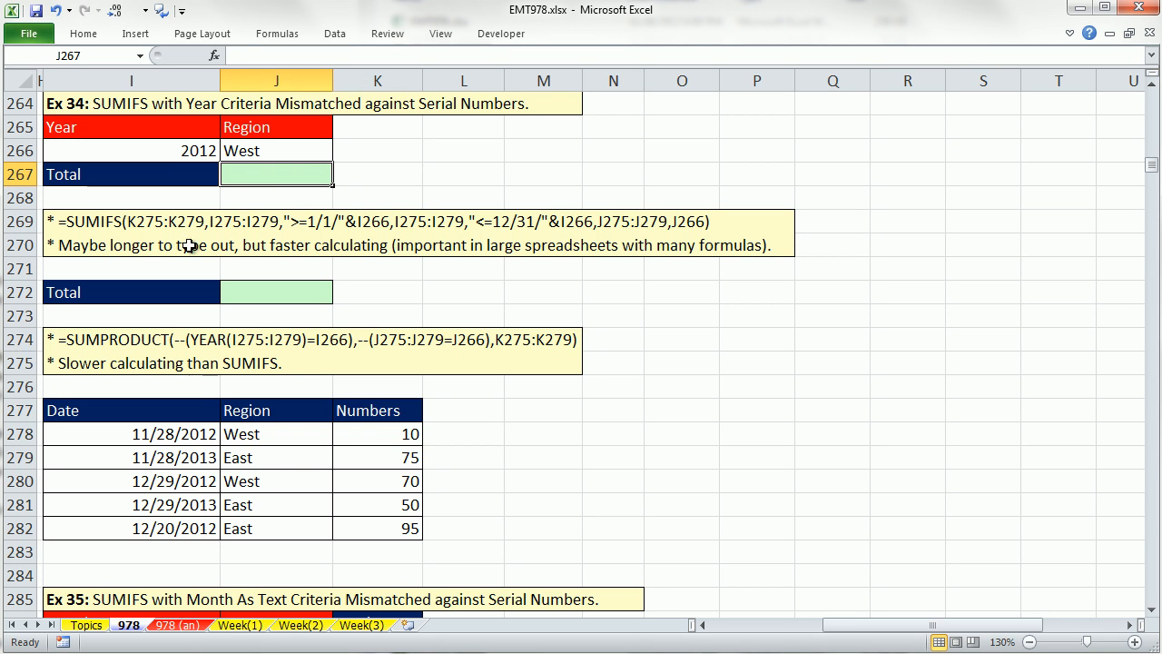
left_click(170, 147)
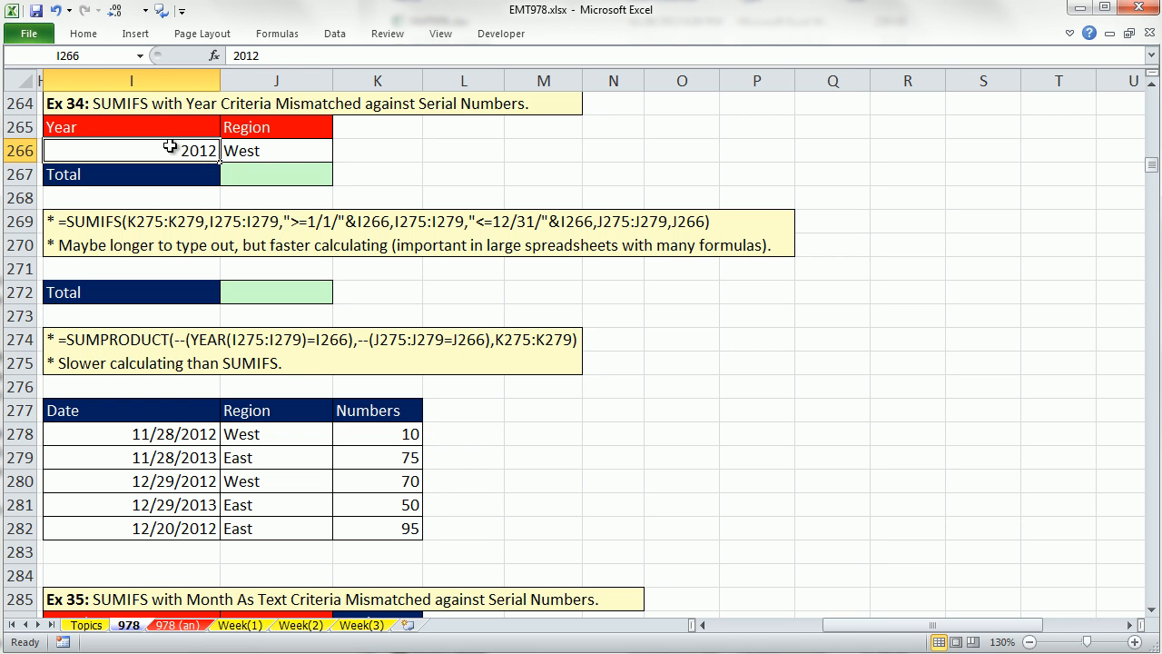
left_click_drag(146, 436, 147, 520)
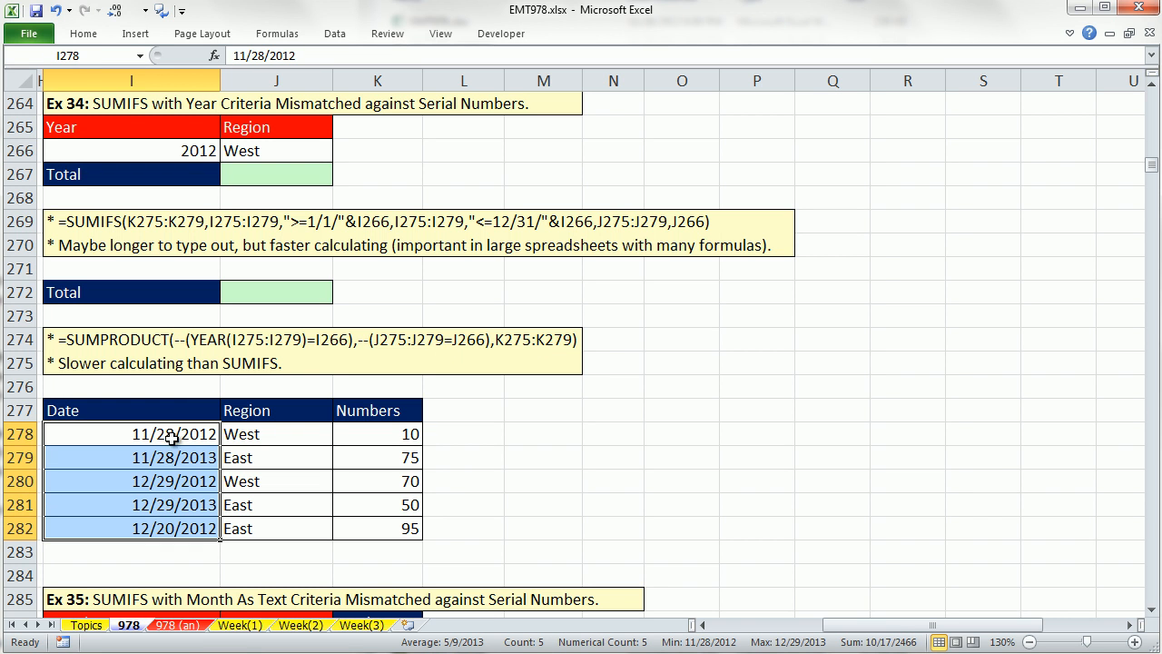
left_click(170, 154)
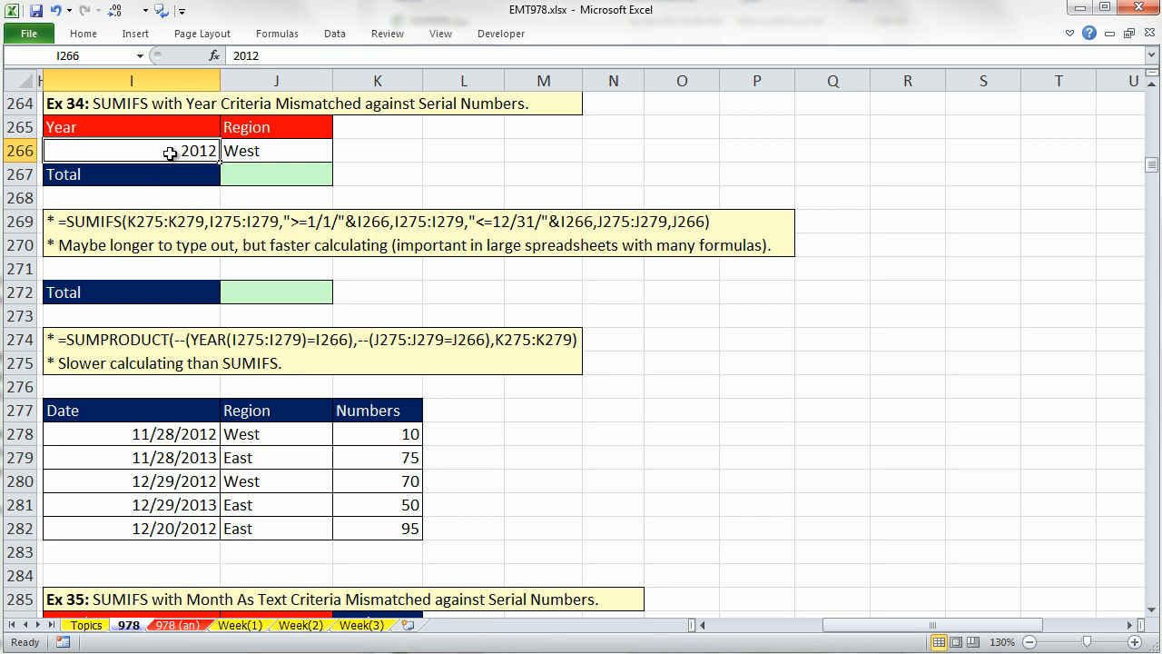
left_click(170, 461)
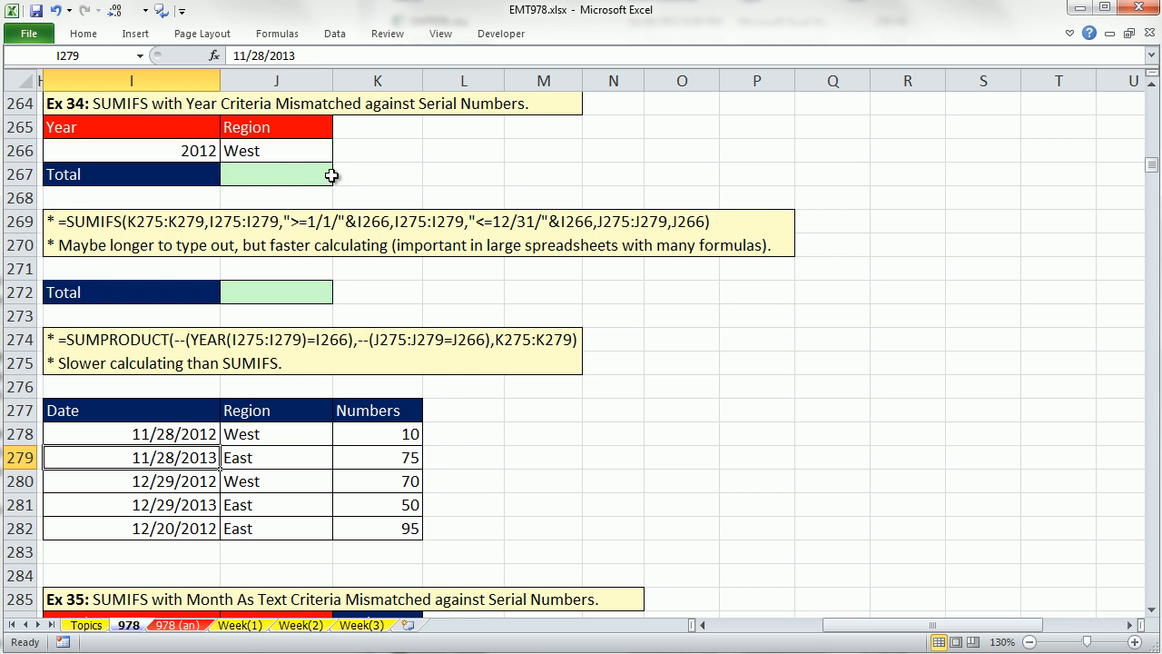
Step: Start a SUMIFS formula in J267 with K278:K282 as the sum range
left_click(304, 175)
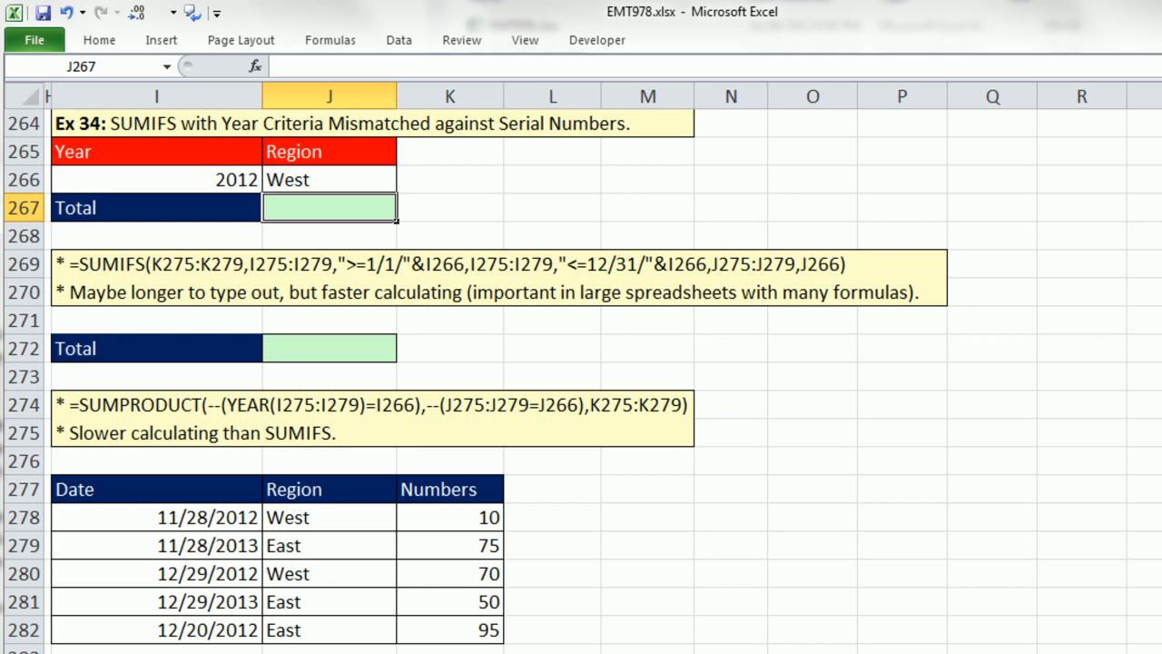
type("=sumif")
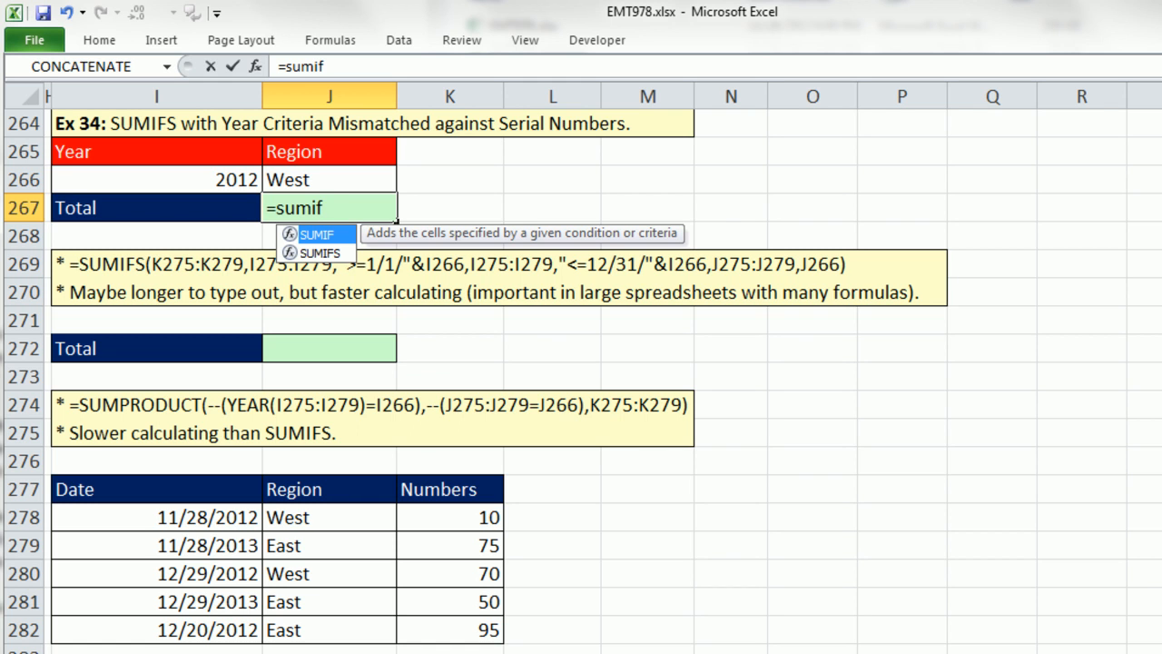
type("s")
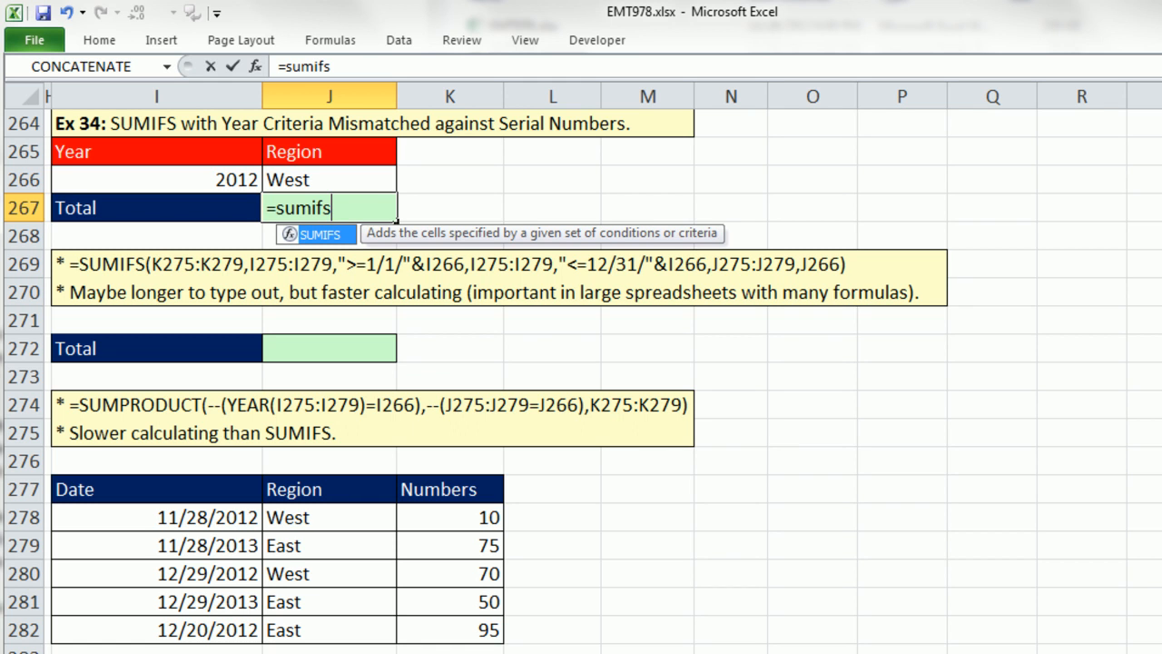
key("Tab")
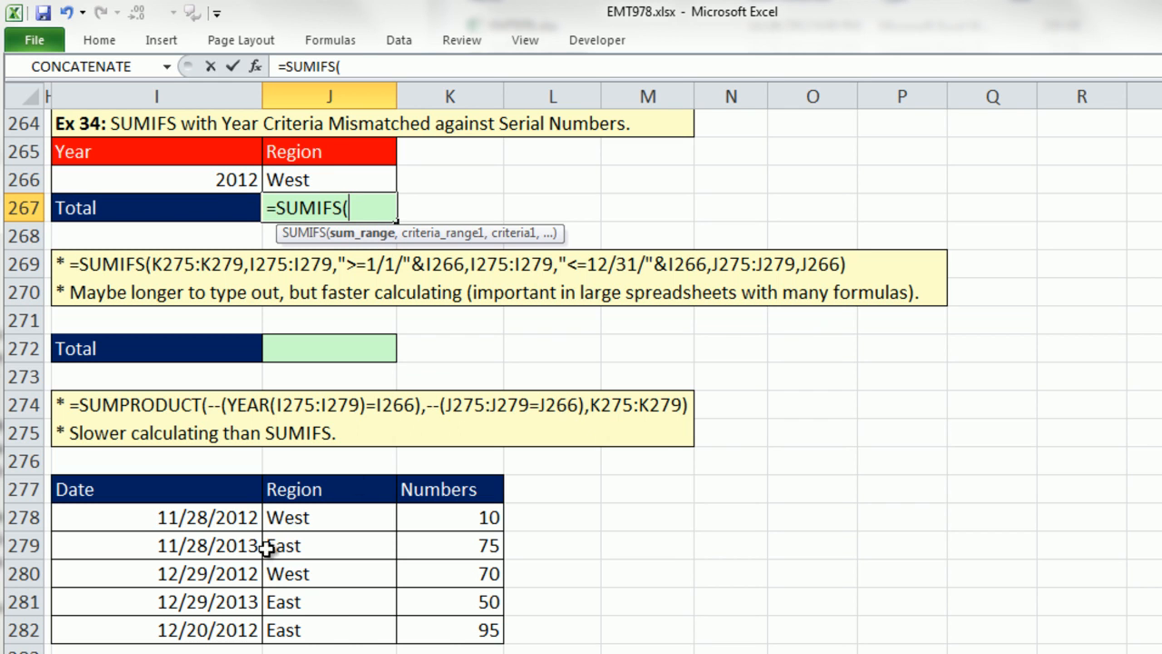
left_click_drag(282, 519, 299, 624)
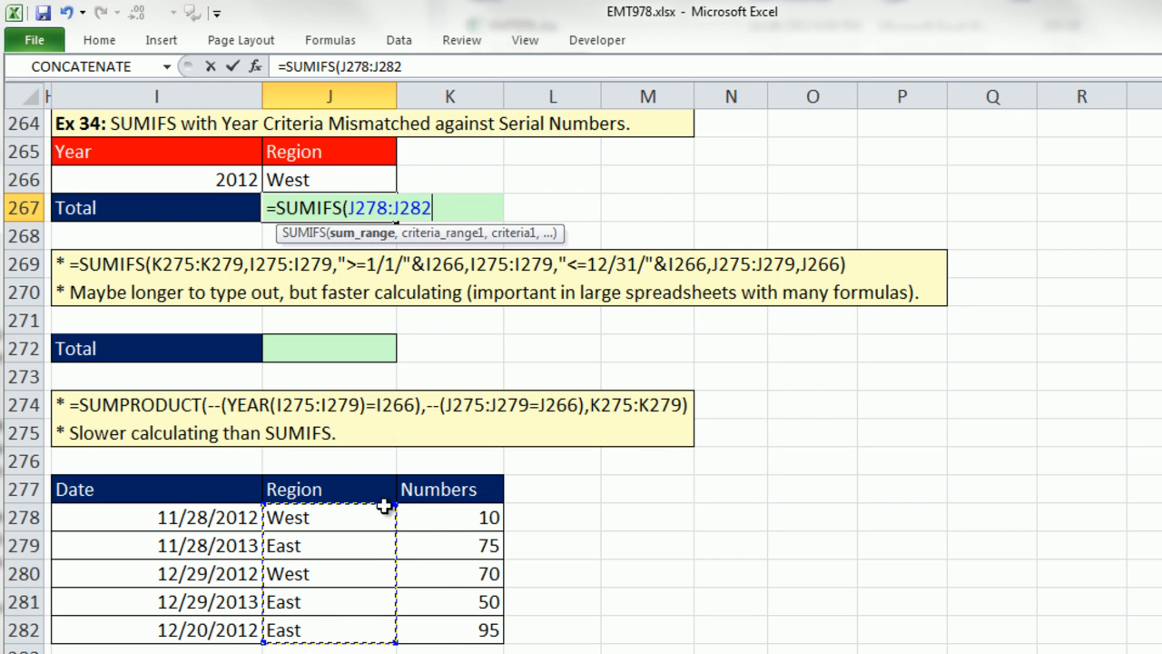
type(",")
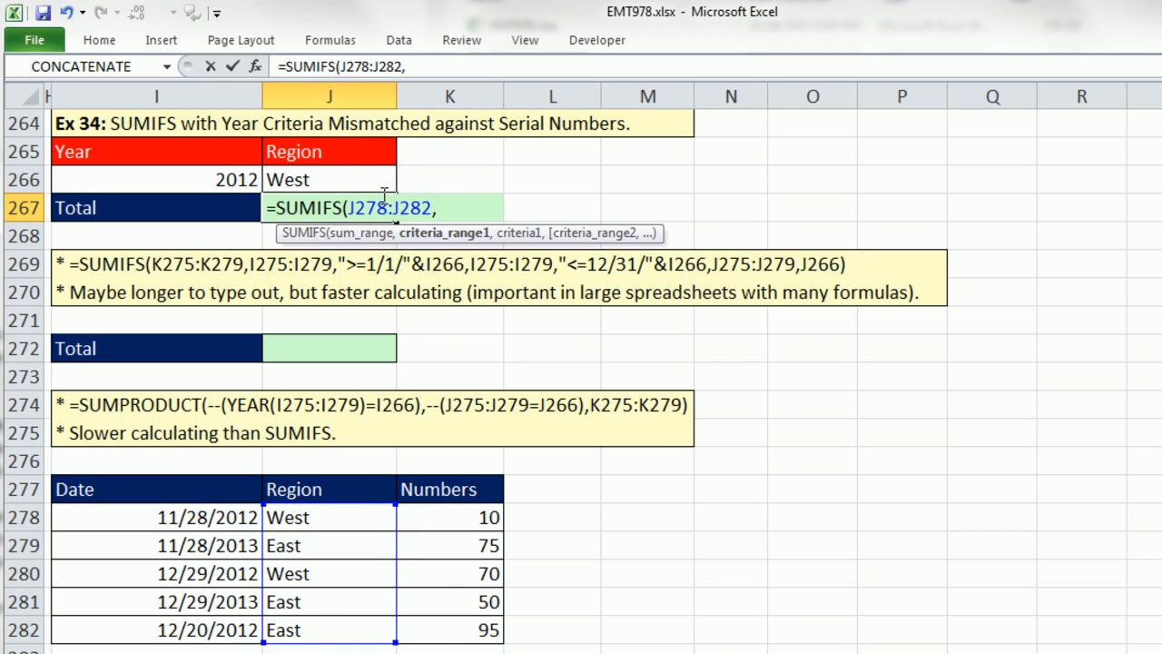
left_click_drag(348, 207, 437, 208)
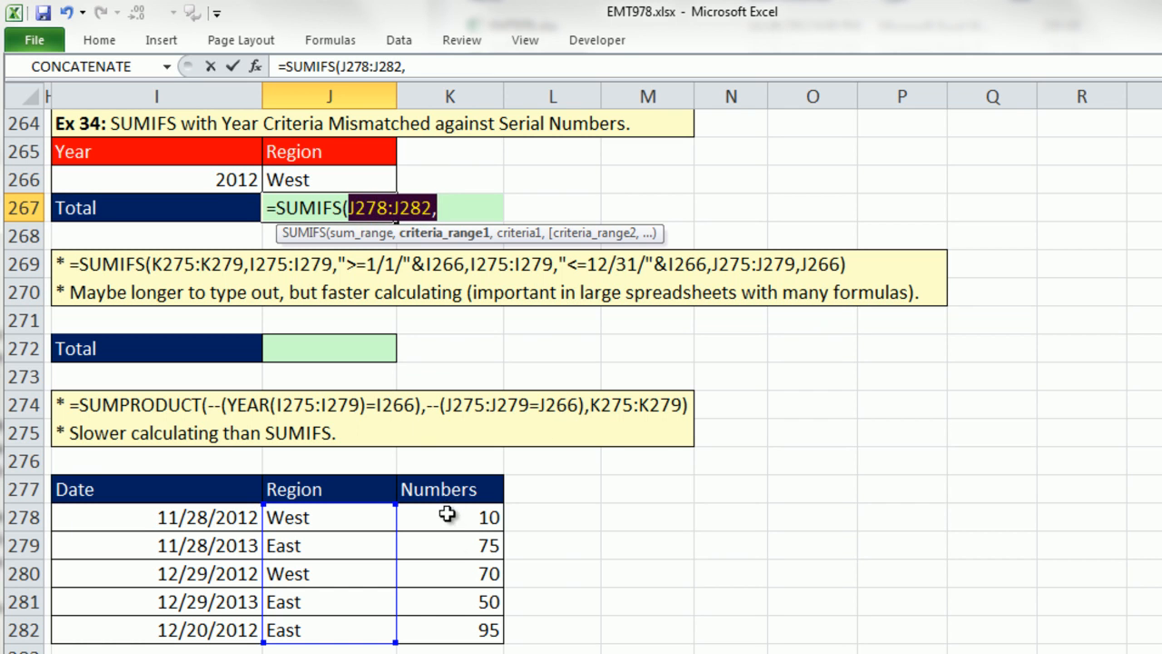
left_click_drag(451, 510, 465, 621)
type(",")
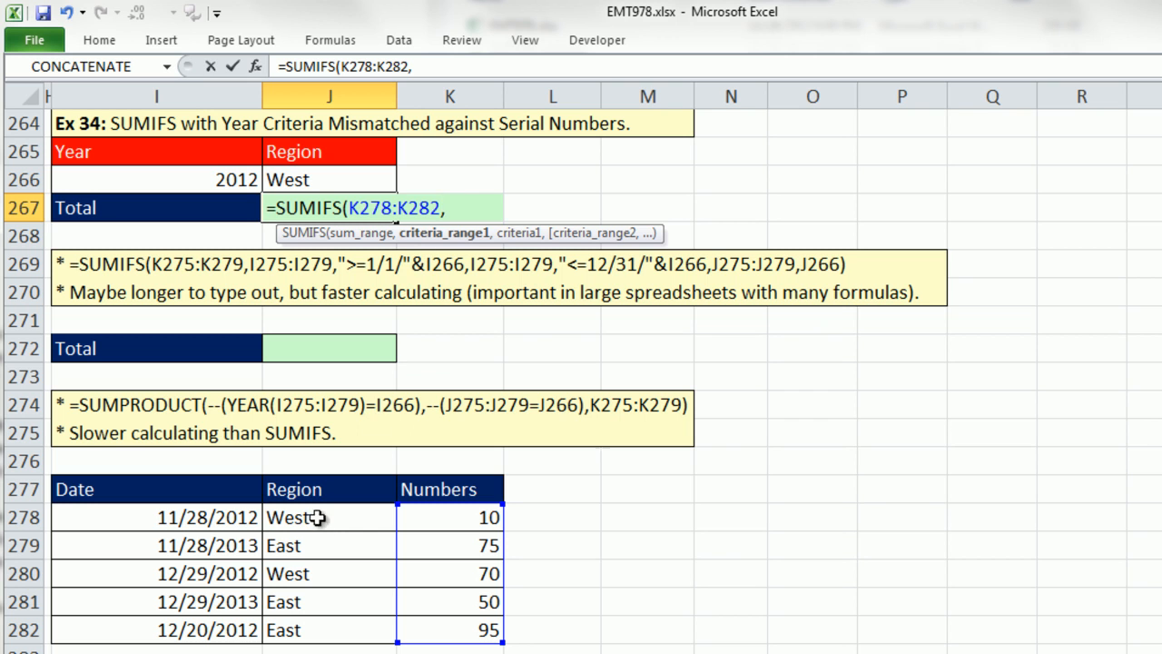
Step: Add the region condition to the J267 formula, matching J278:J282 against J266
left_click_drag(303, 517, 313, 629)
type(",")
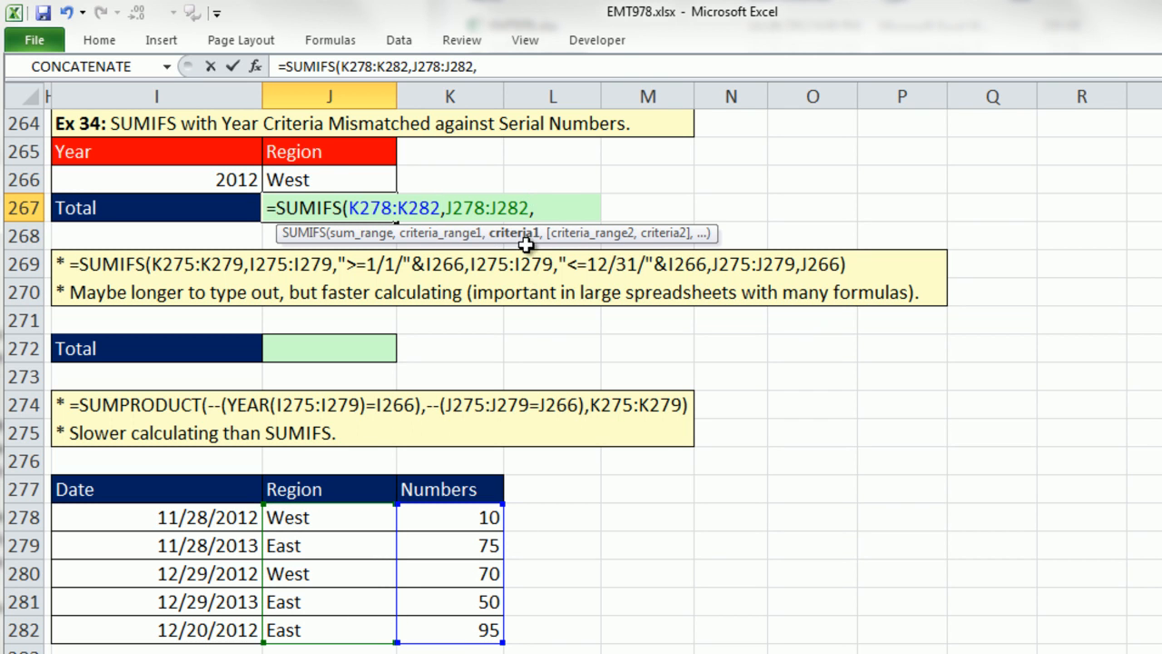
left_click(304, 179)
type(",")
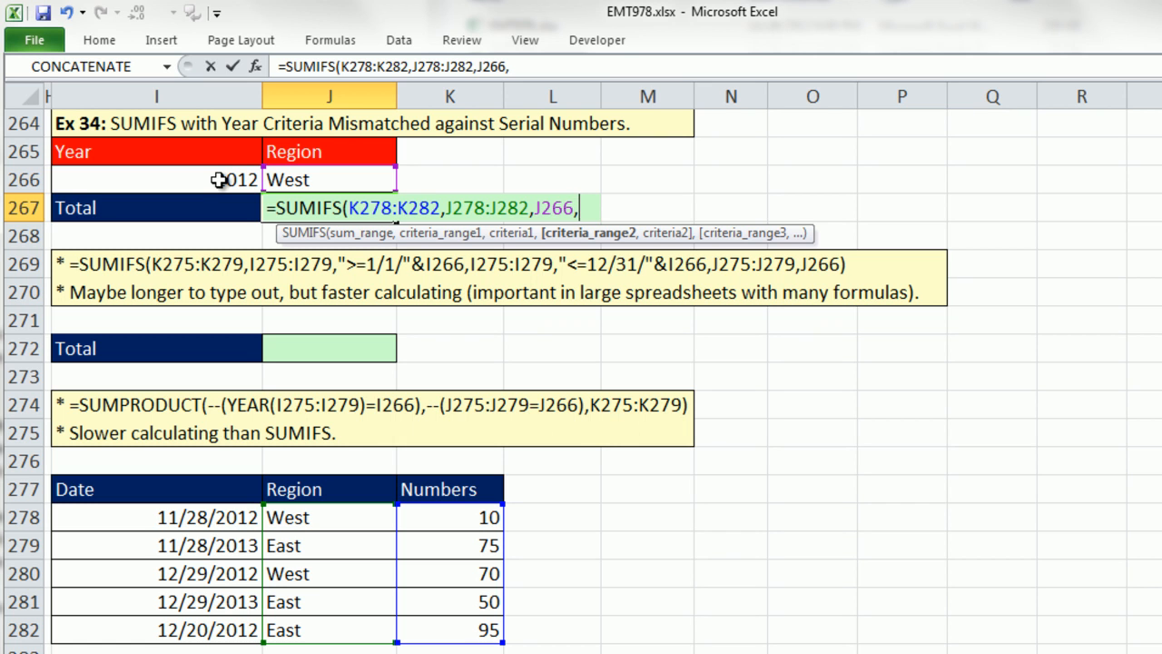
Step: Add the start-of-year condition to the J267 formula, with range I278:I282 and criterion ">=1/1/"&I266
left_click_drag(229, 511, 233, 628)
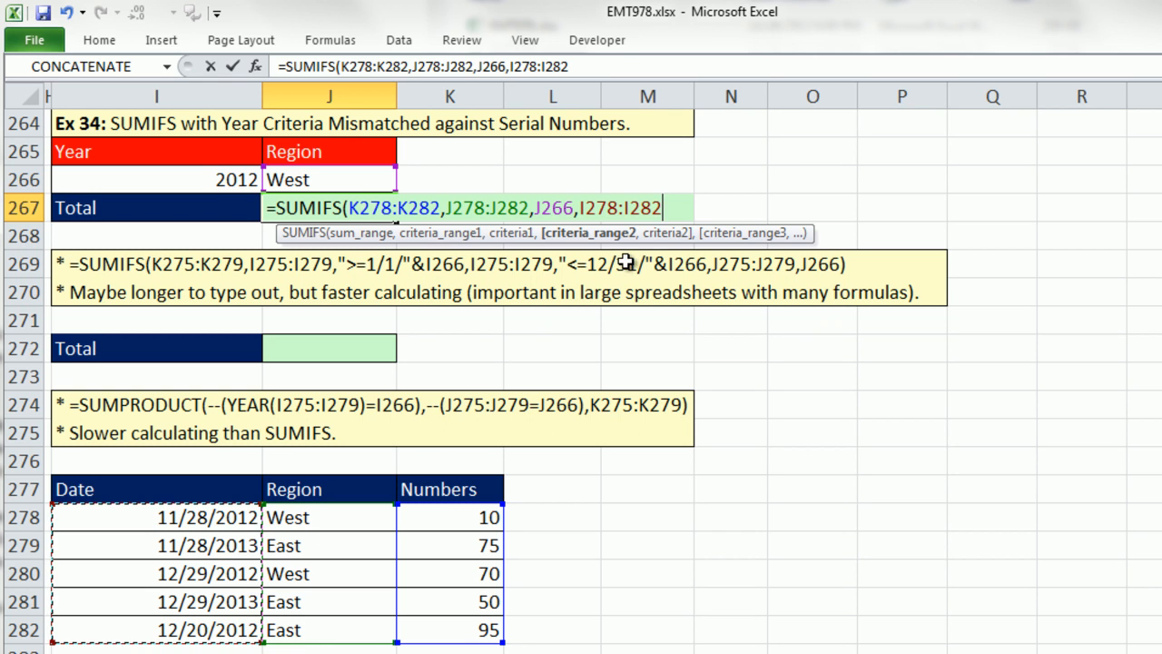
type(",")
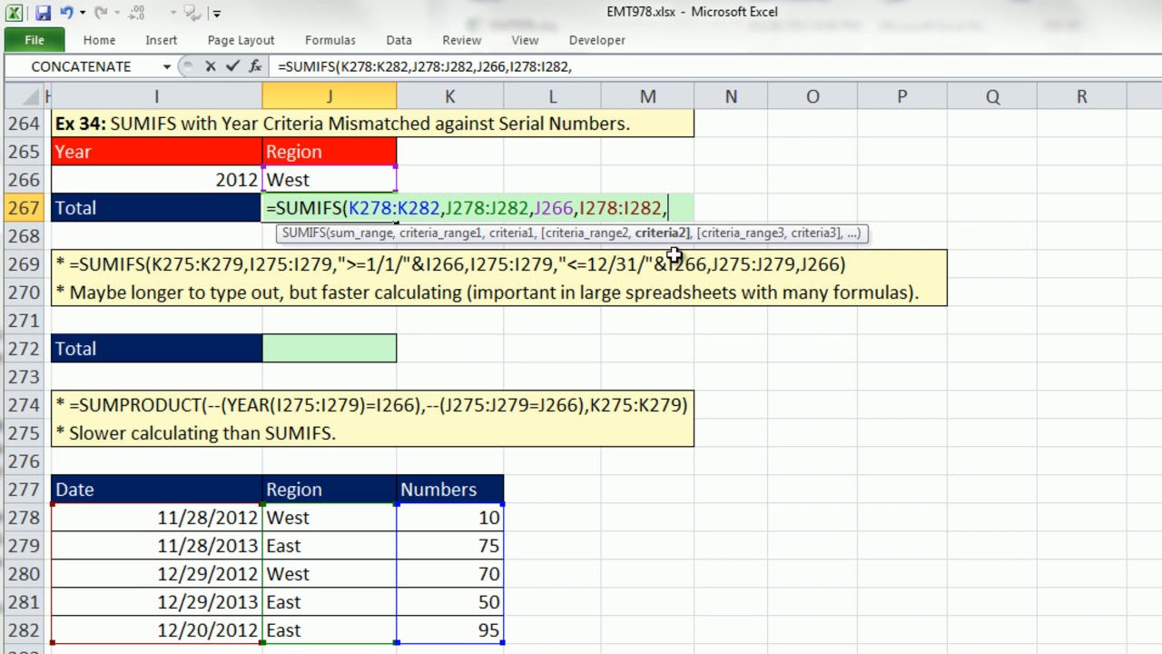
type("\">=1/1")
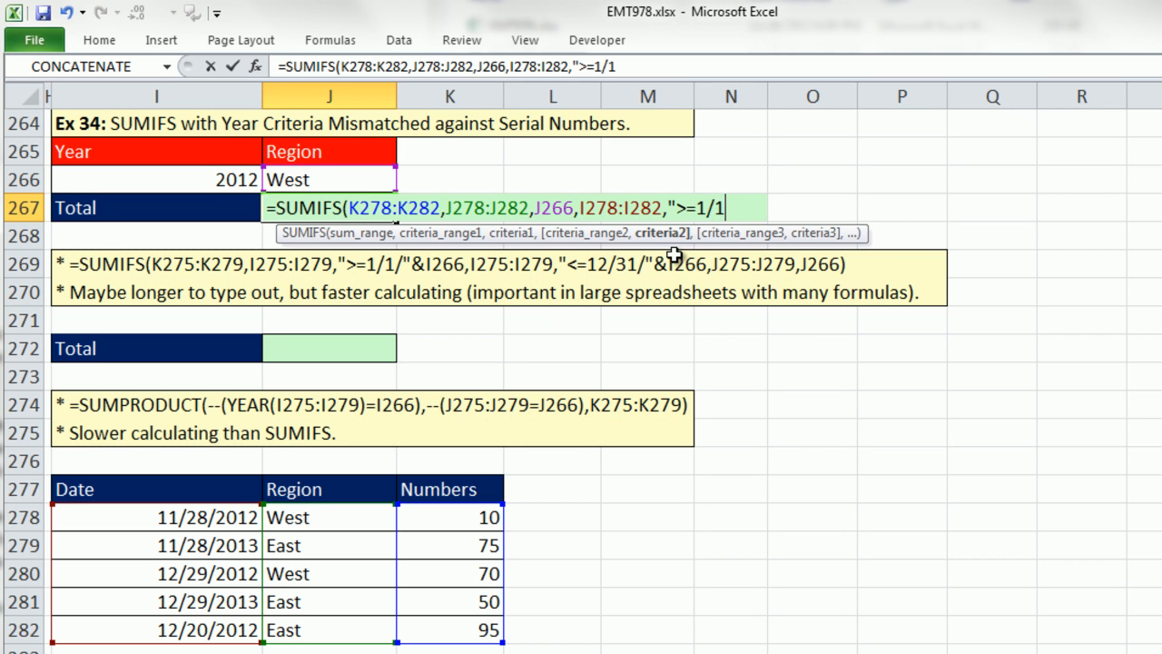
type("/\"&")
left_click(216, 180)
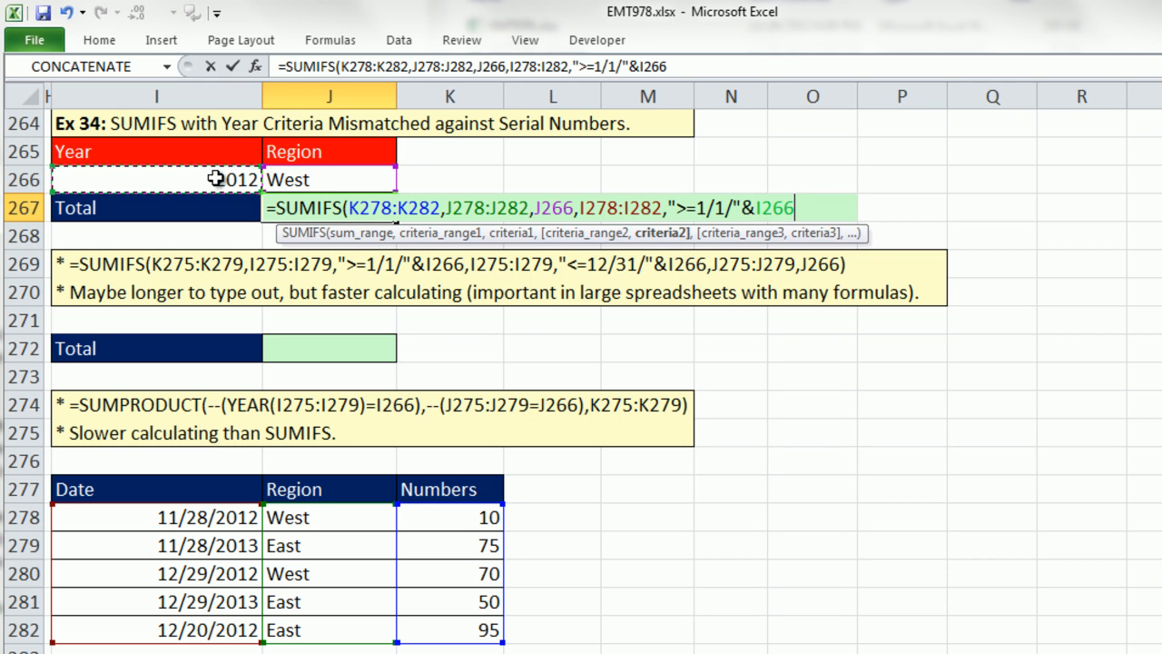
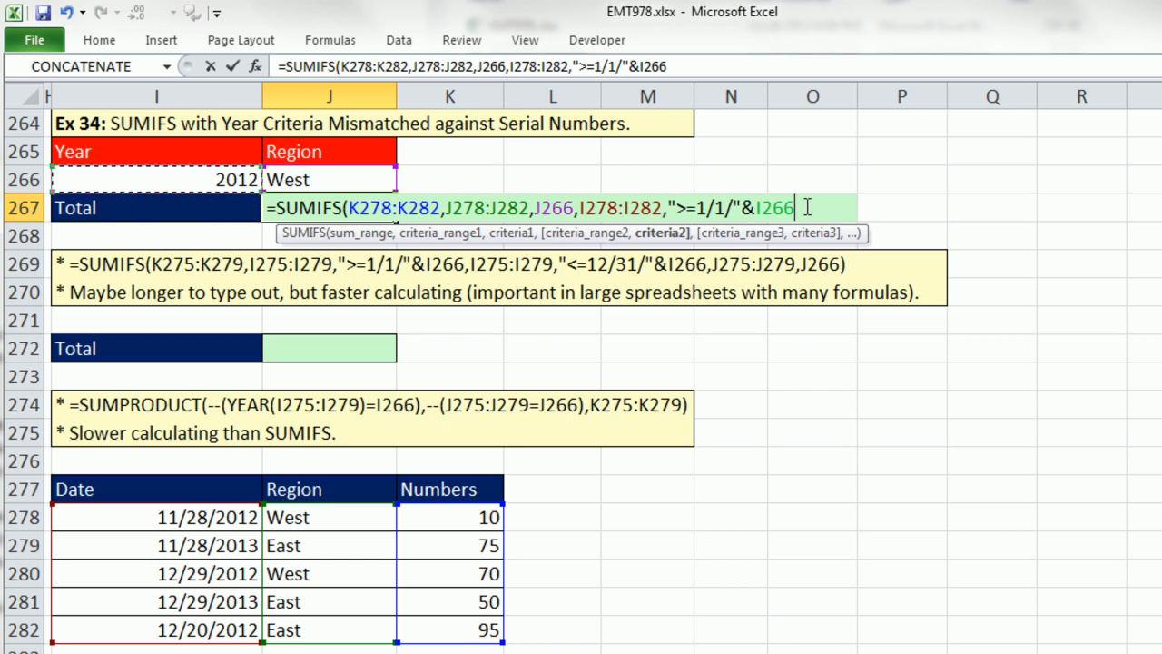
type(",")
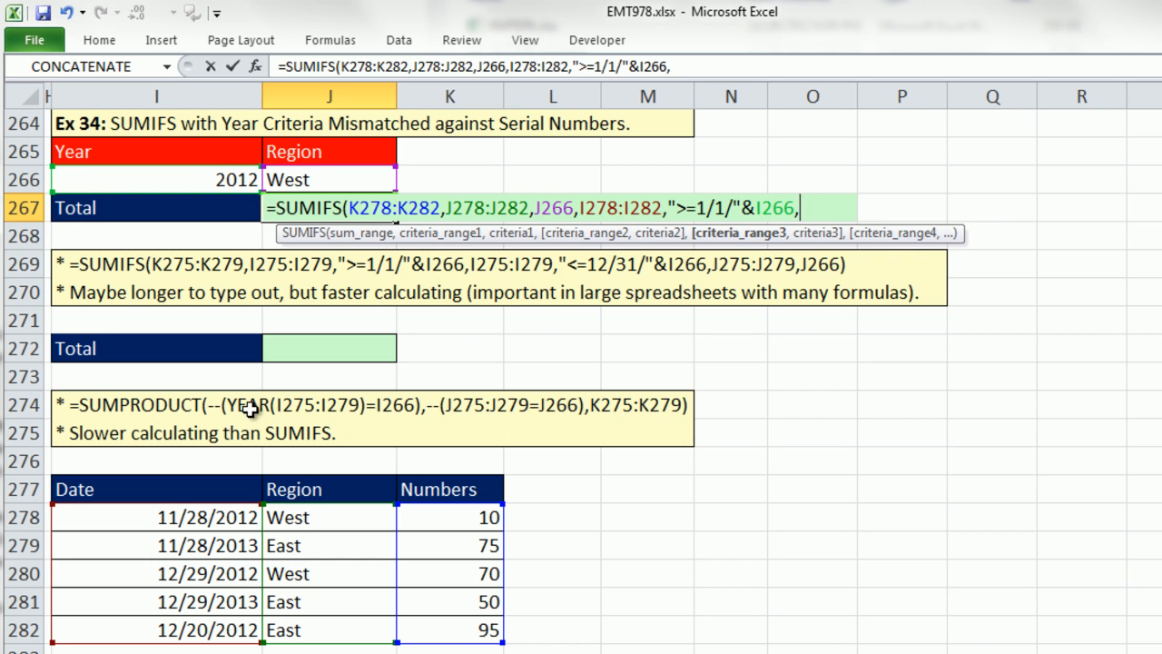
Step: Add the end-of-year condition I278:I282 with "<=12/31/"&I266, then close and enter the J267 SUMIFS formula
left_click_drag(135, 519, 135, 618)
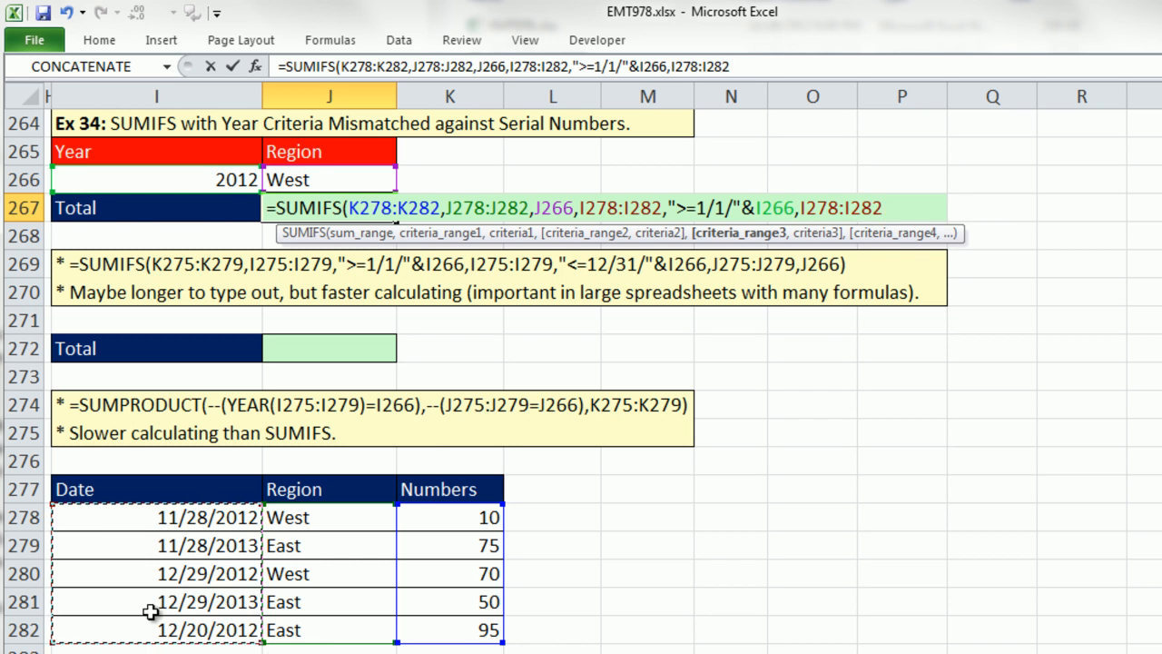
type(",")
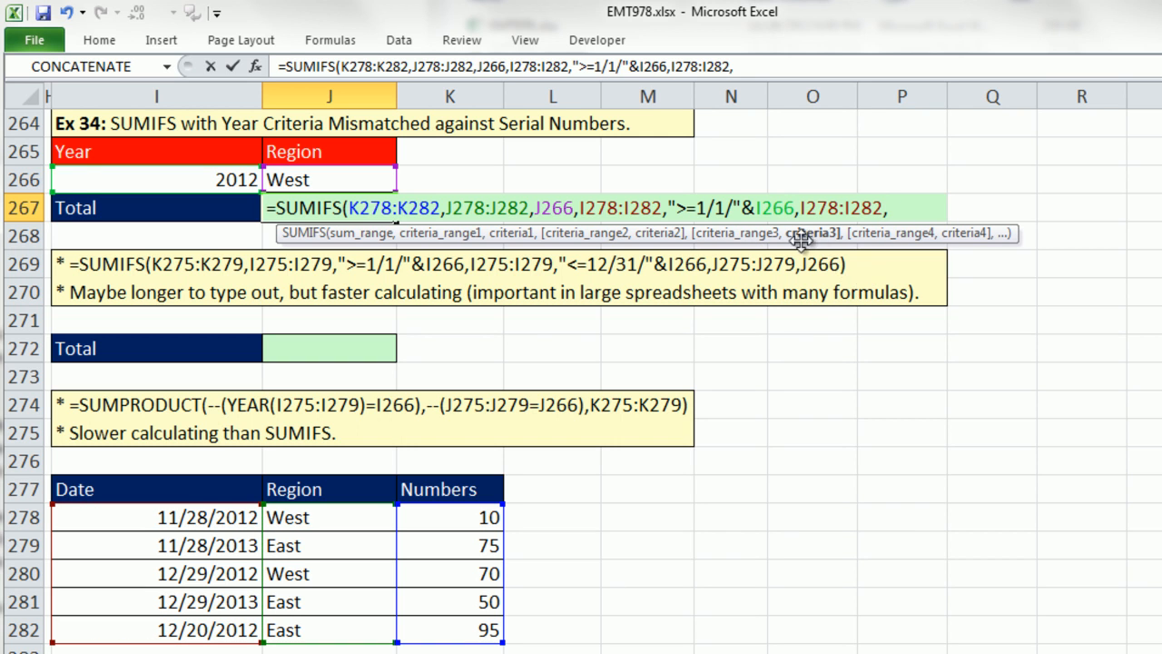
type("\"<=12/31")
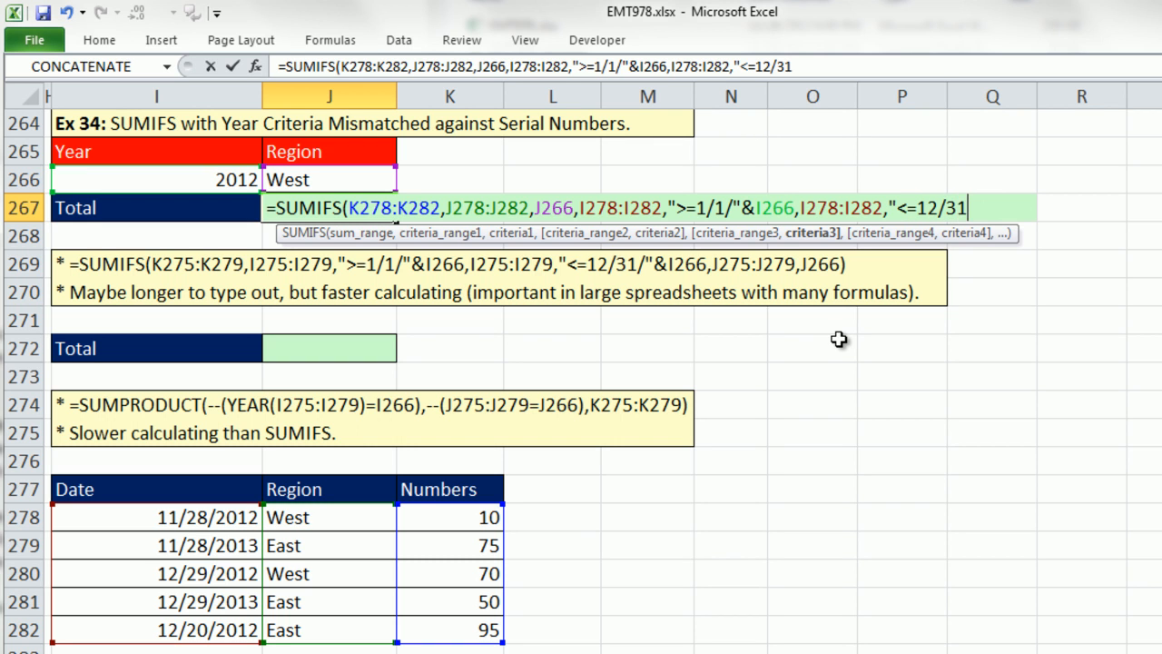
type("/\"&")
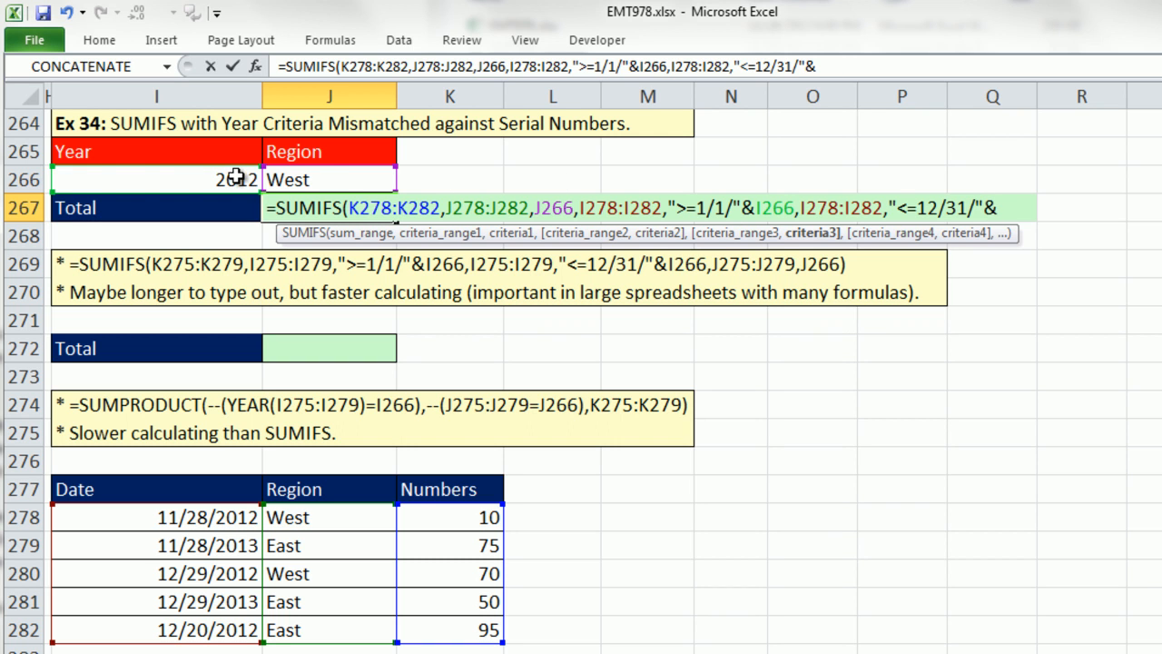
left_click(236, 178)
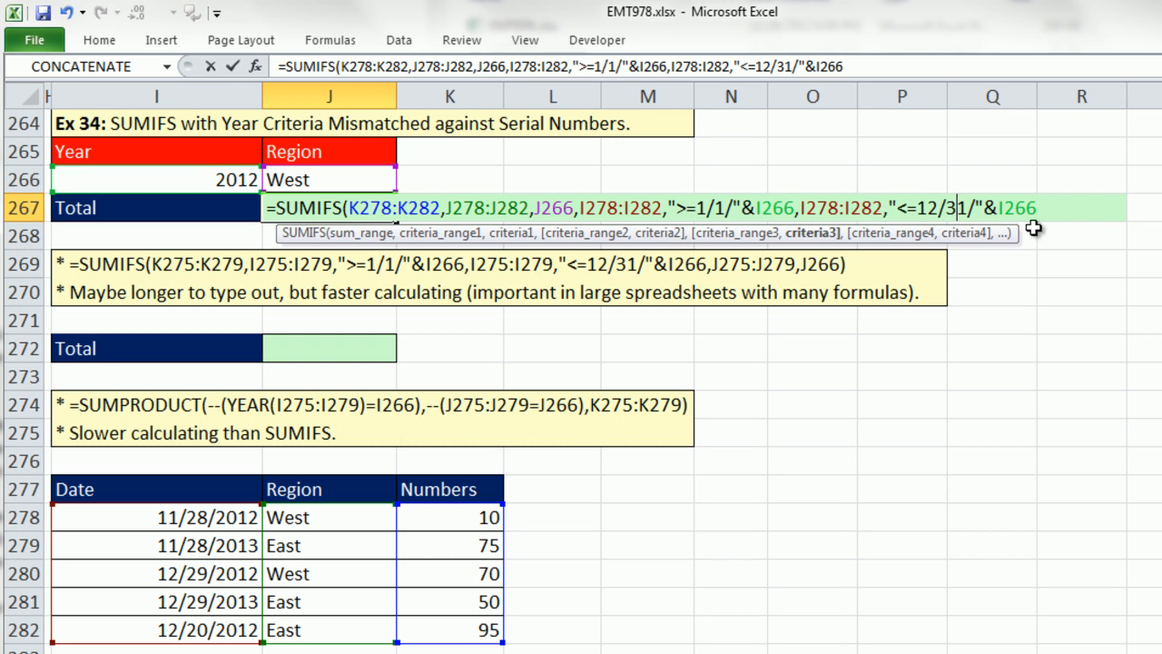
type(")")
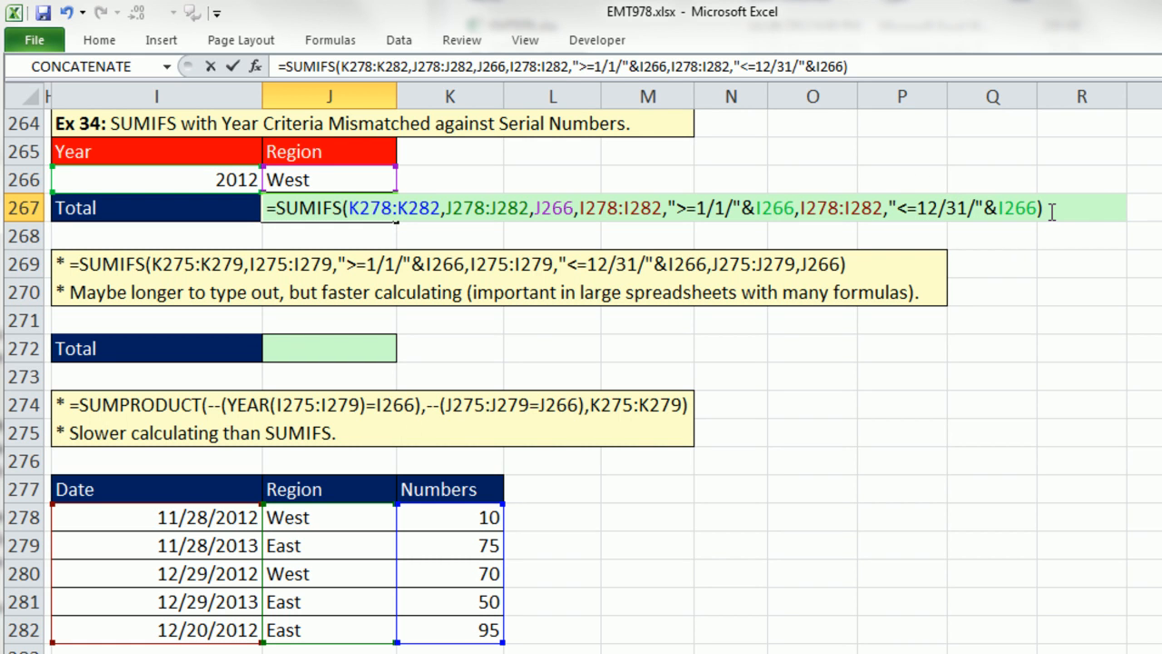
key("ctrl+Return")
Step: Compare the SUMIFS formula in J267 with the SUMPRODUCT formula in J272, examining its YEAR(I278:I282) test against I266
left_click(205, 180)
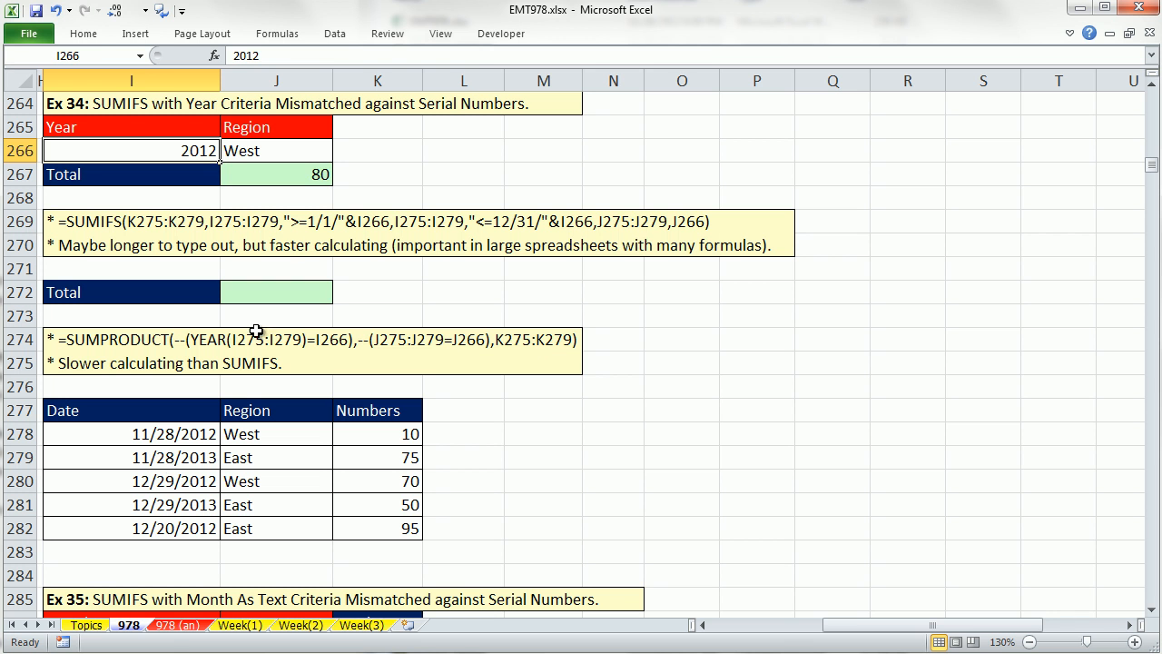
double_click(311, 176)
key("Escape")
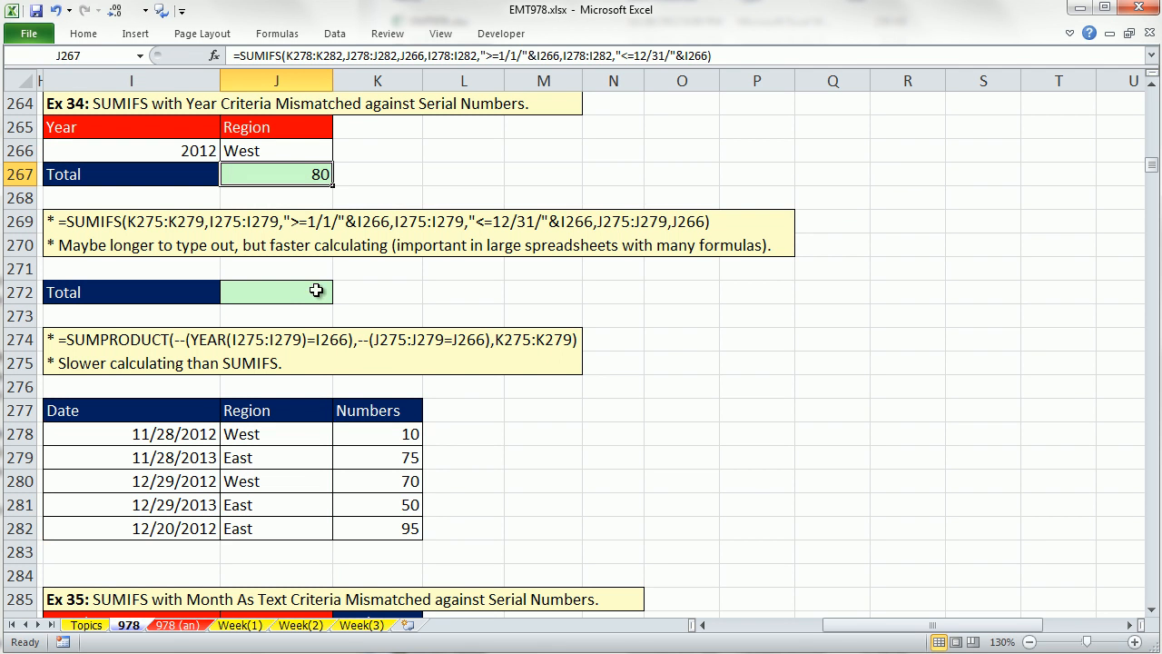
left_click(319, 284)
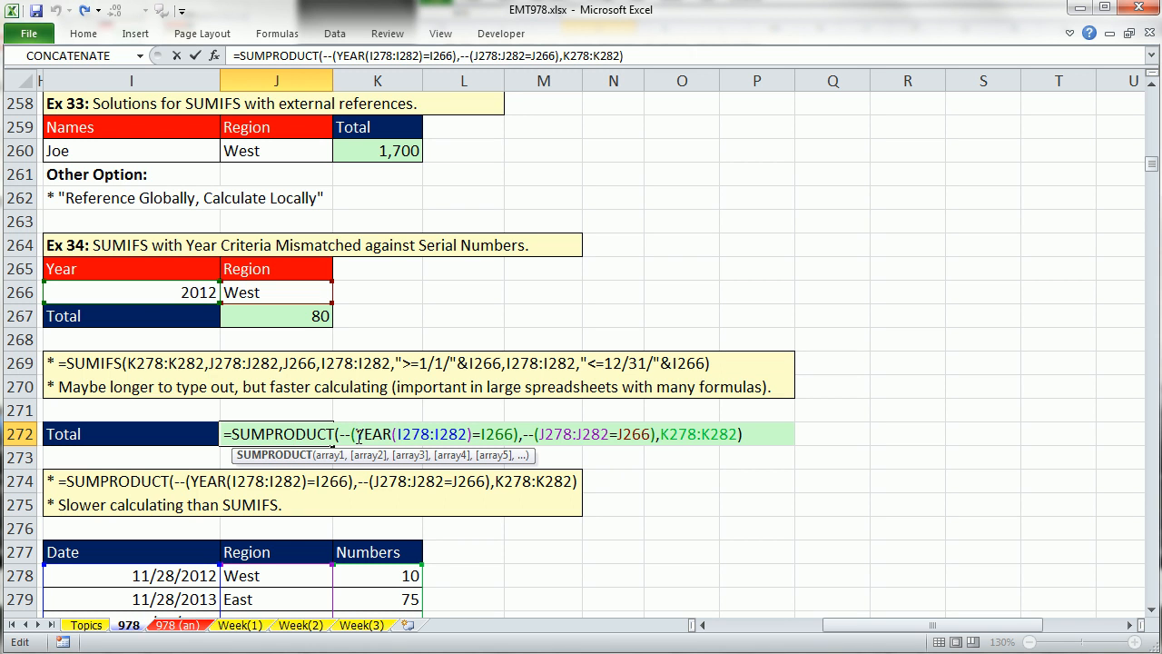
left_click_drag(359, 436, 475, 433)
scroll(475, 434, "down", 2)
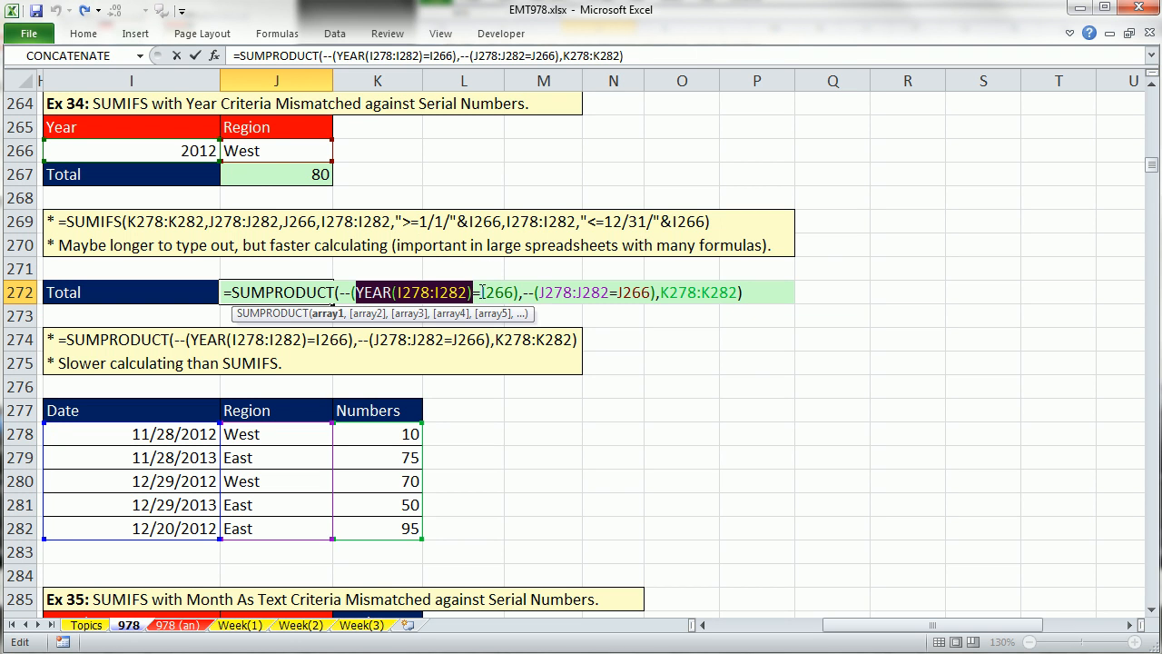
key("Escape")
double_click(304, 174)
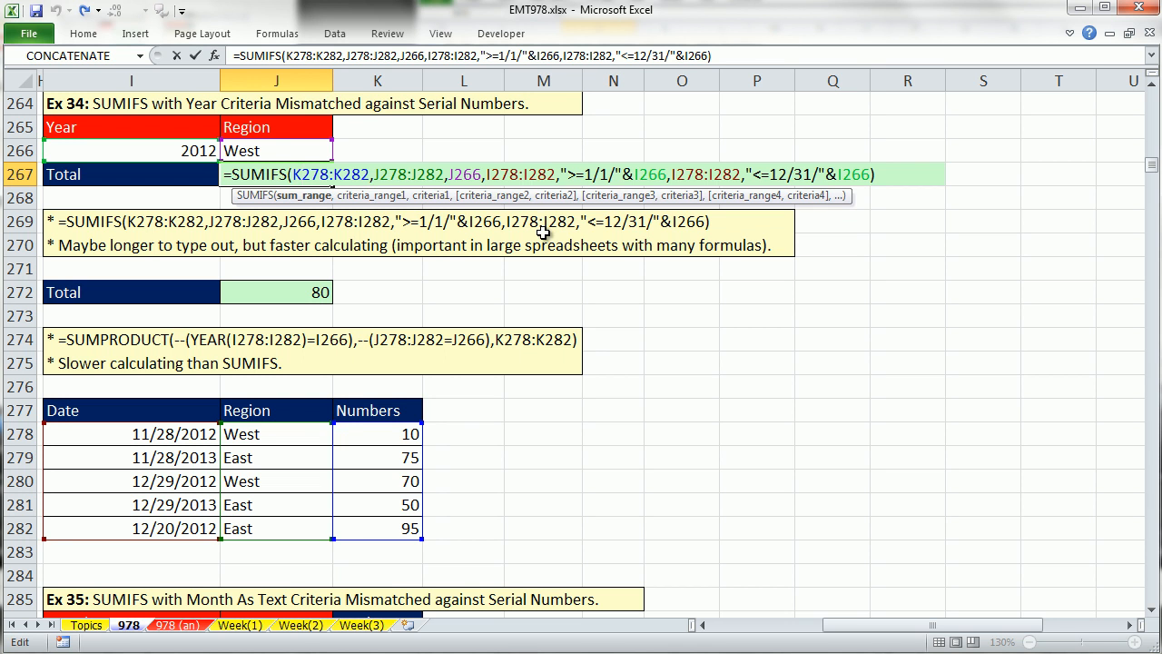
key("Escape")
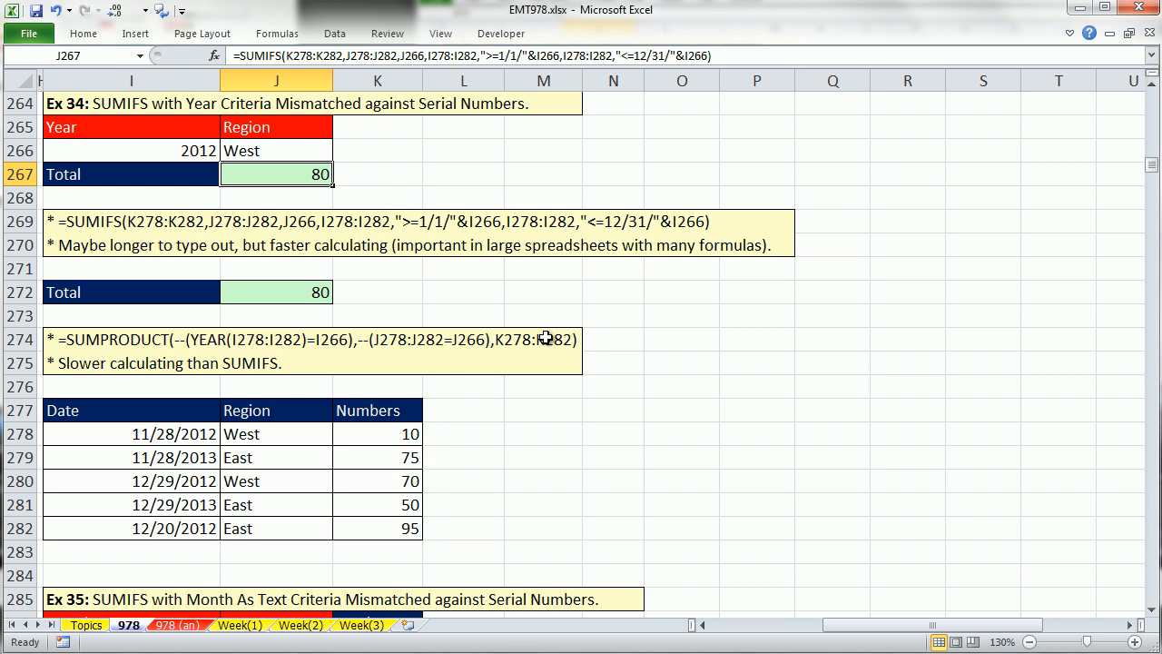
Step: Examine the Ex 35 setup, comparing the month text in I287 and the year in J287 with the dates in I290:I294
left_click(1151, 610)
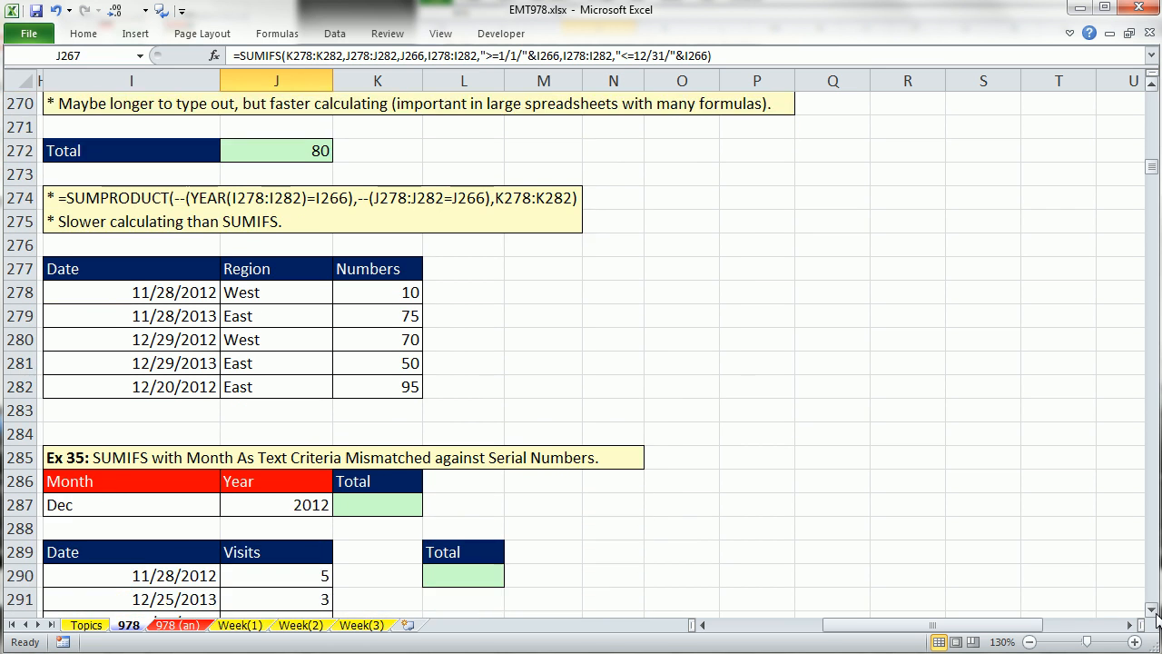
left_click(1153, 611)
left_click(1153, 612)
left_click(1153, 612)
left_click(1153, 612)
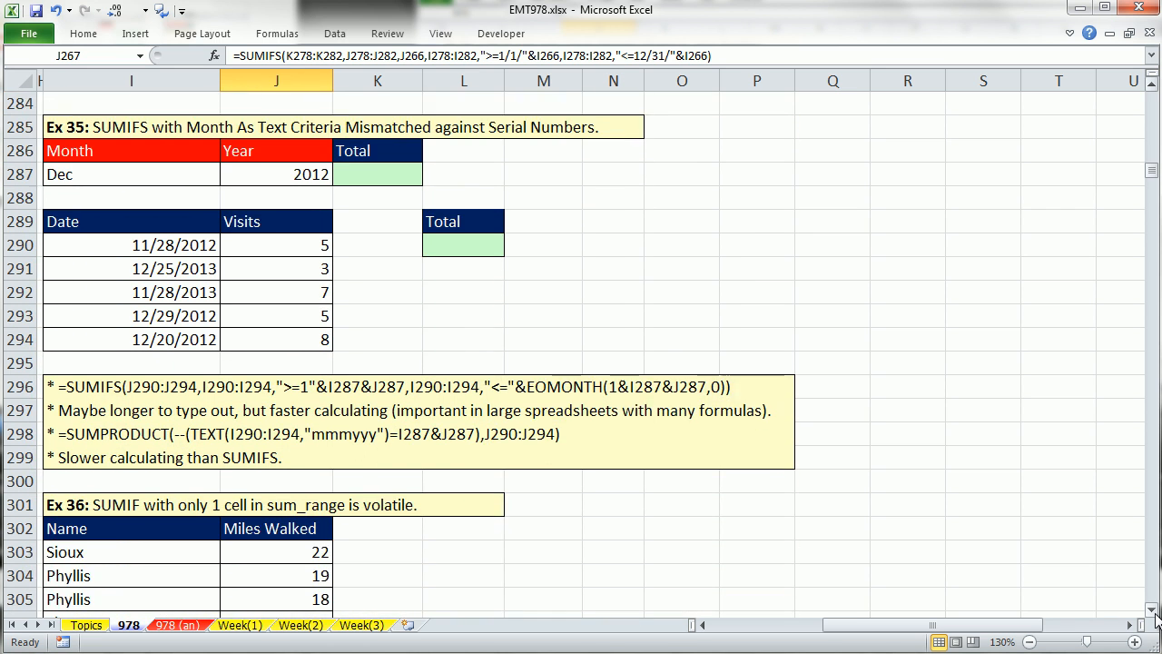
left_click(1153, 612)
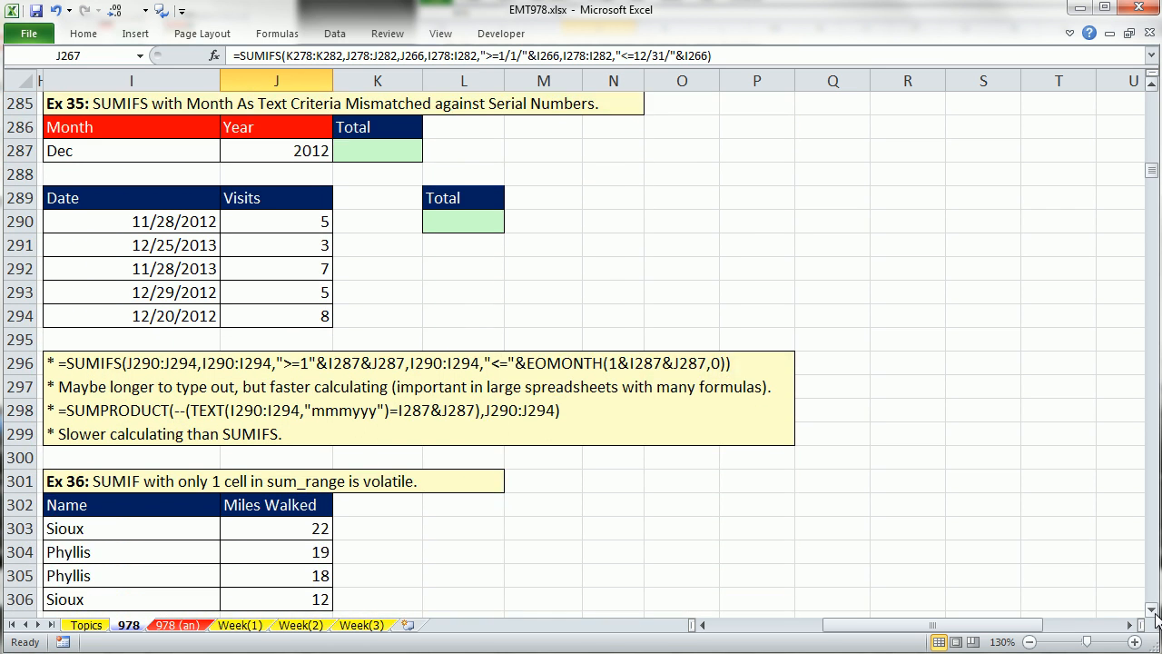
left_click(141, 153)
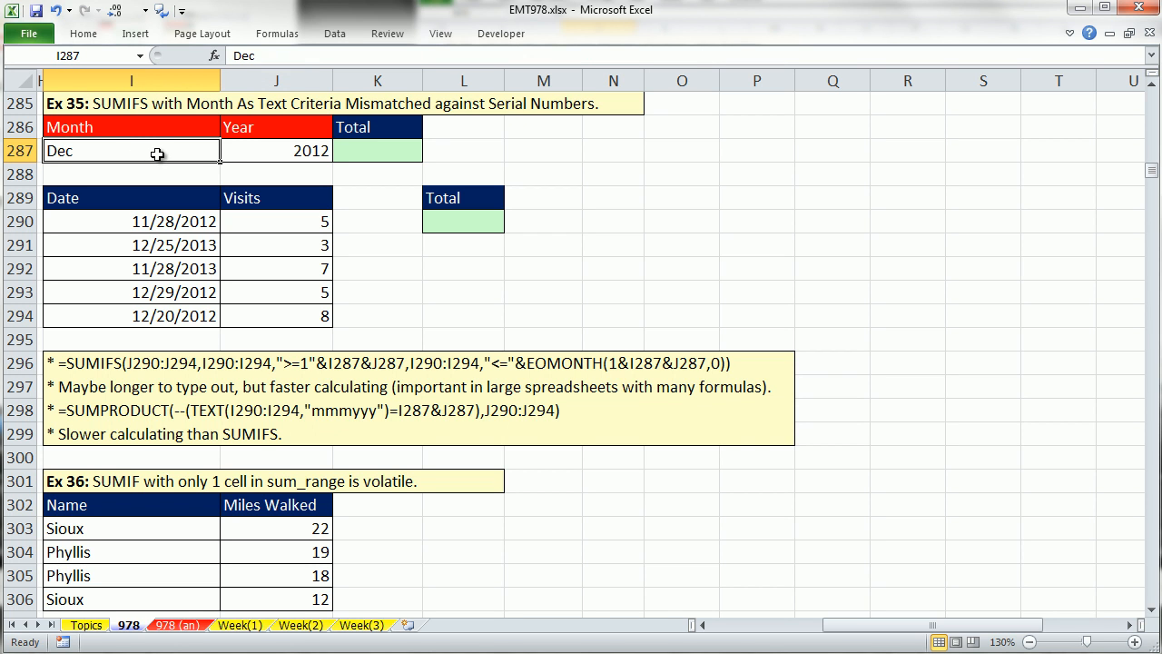
left_click(306, 147)
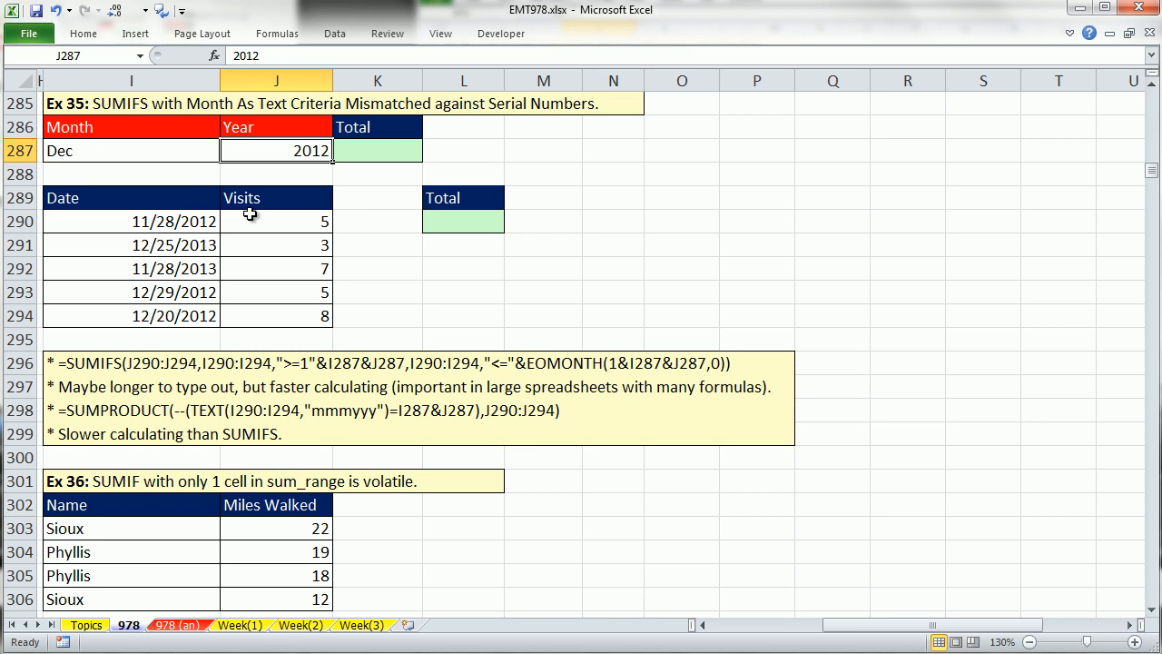
left_click(369, 147)
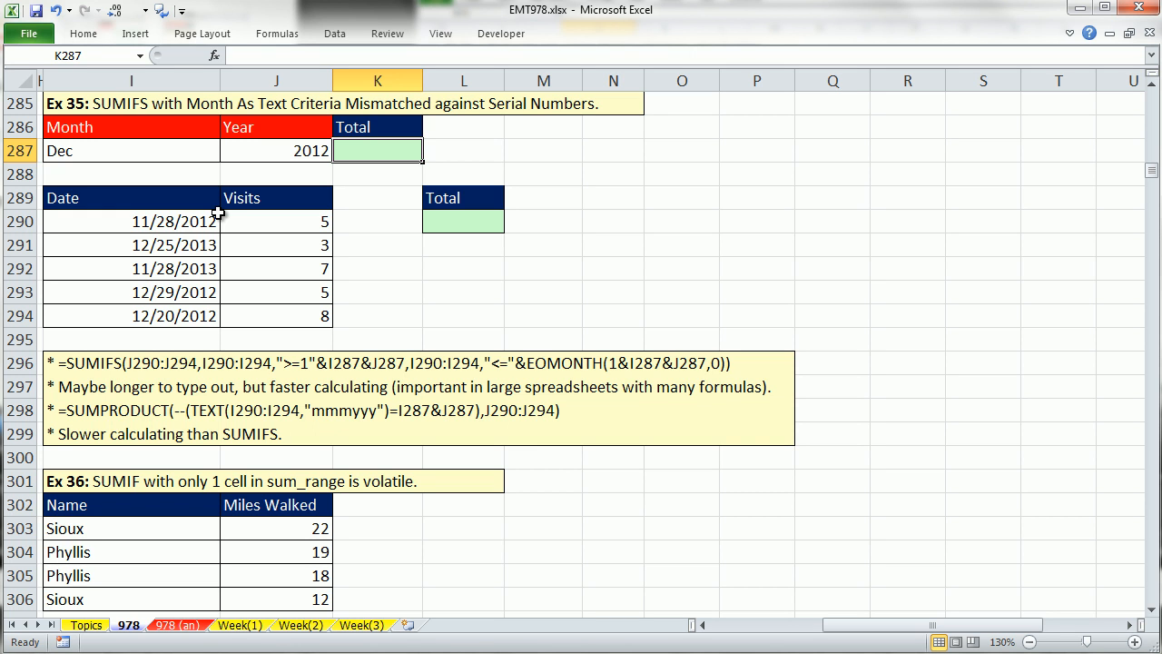
left_click(131, 155)
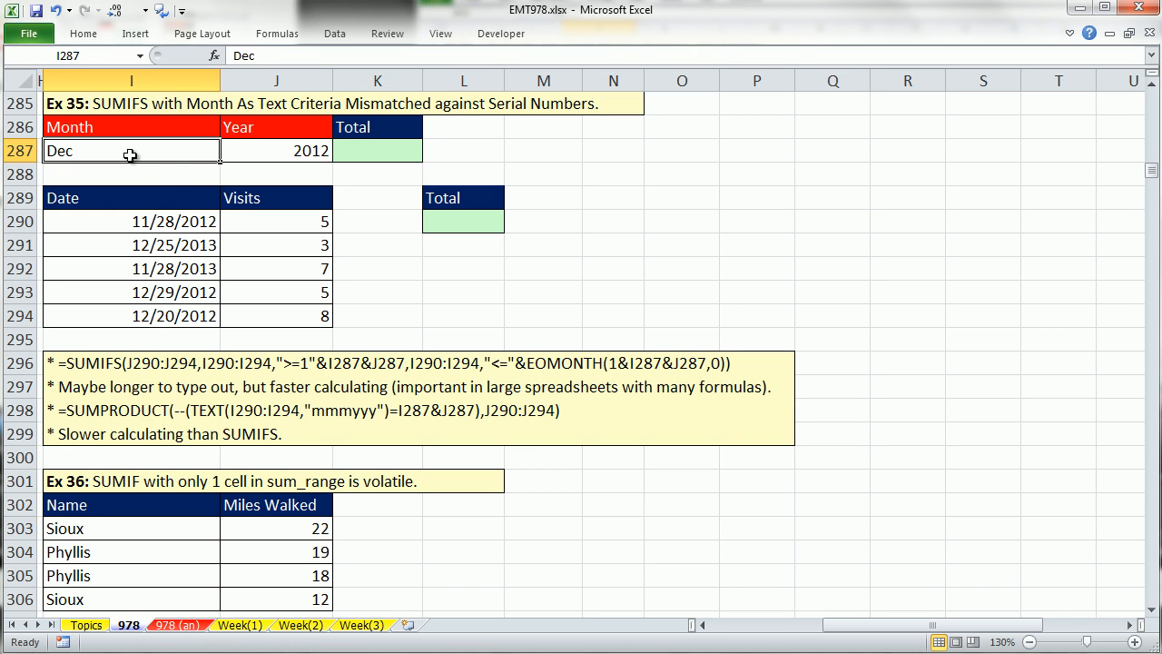
Step: Start a SUMIFS formula in the Ex 35 total cell K287 with the visits J290:J294 as sum range
left_click(166, 221)
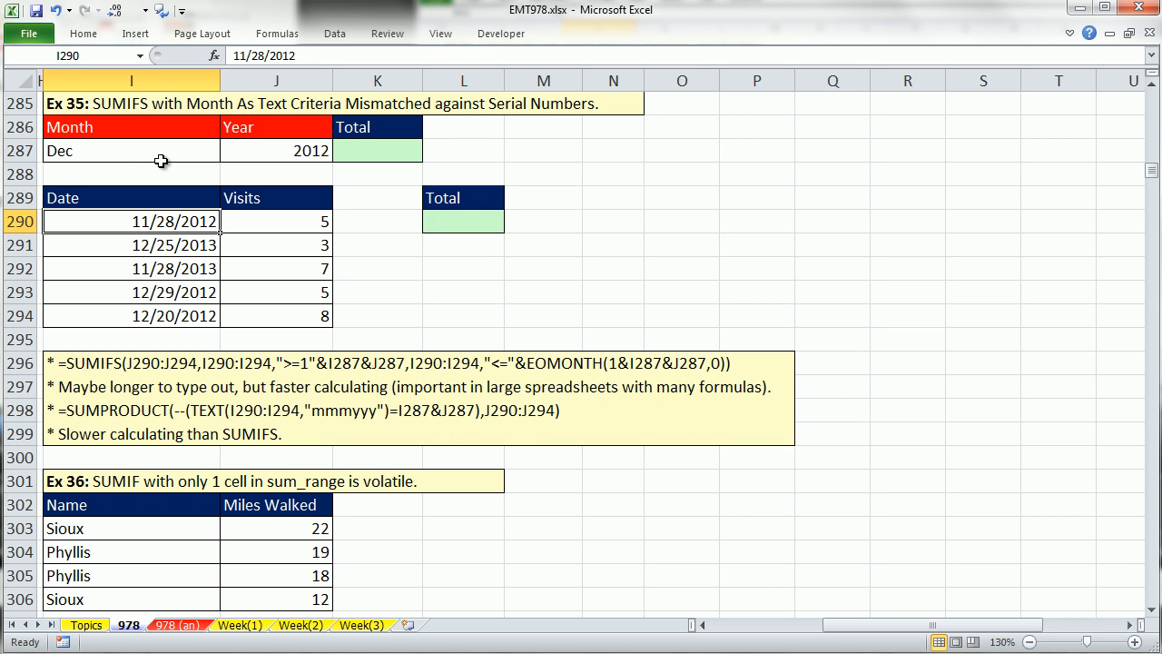
left_click(343, 147)
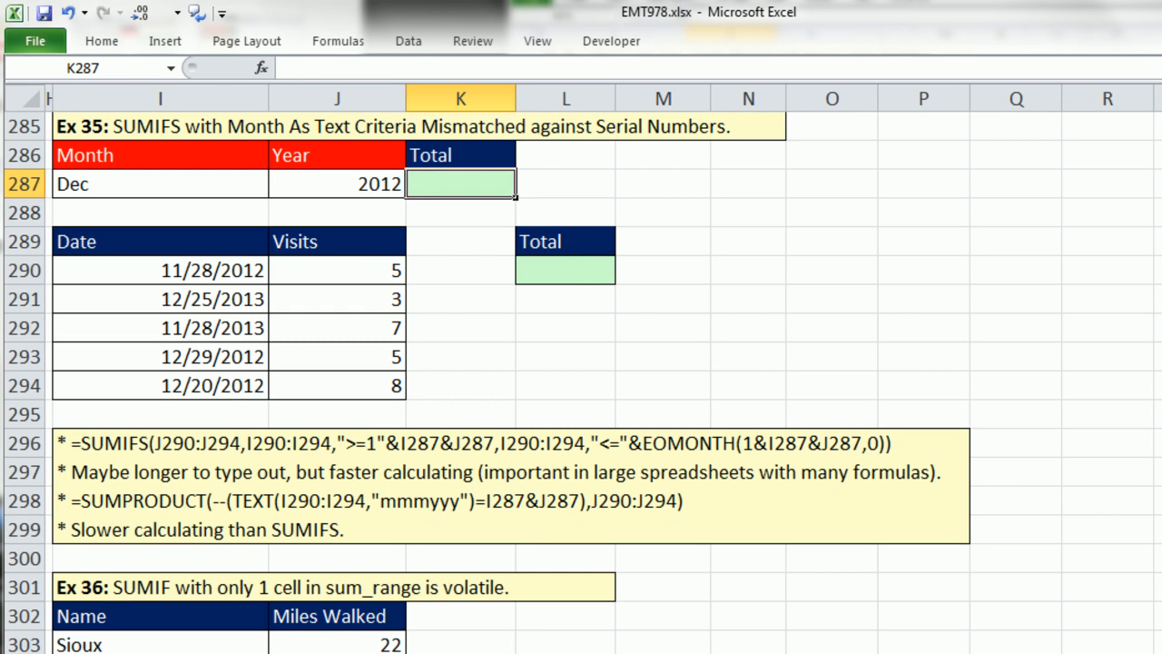
type("=sumifs")
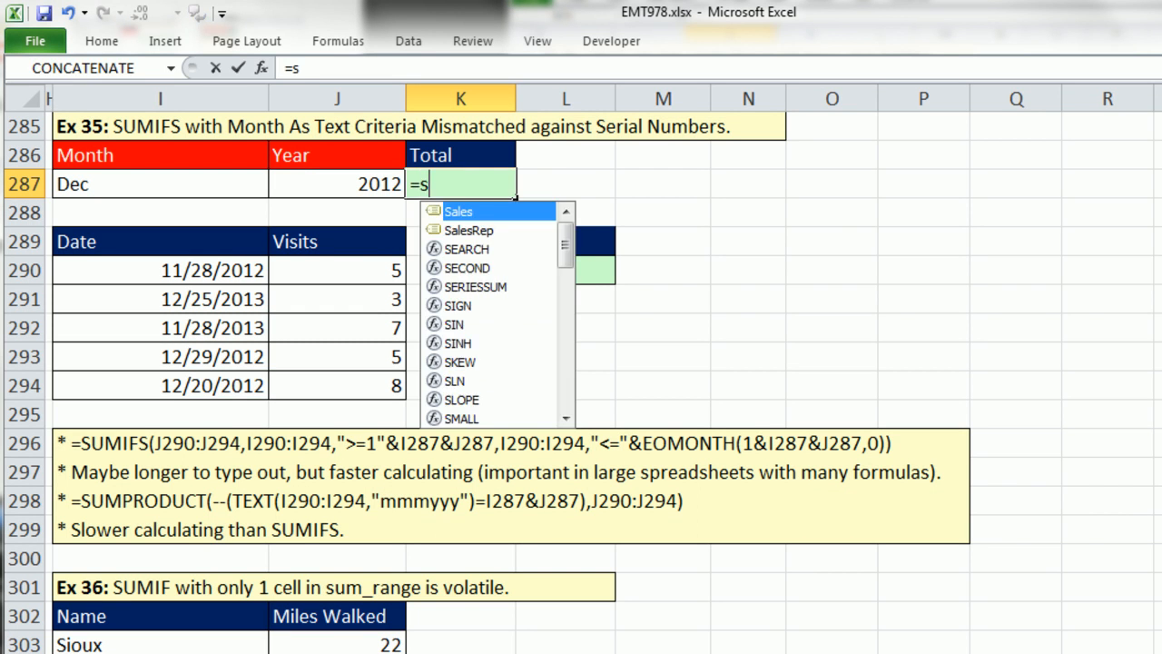
key("Tab")
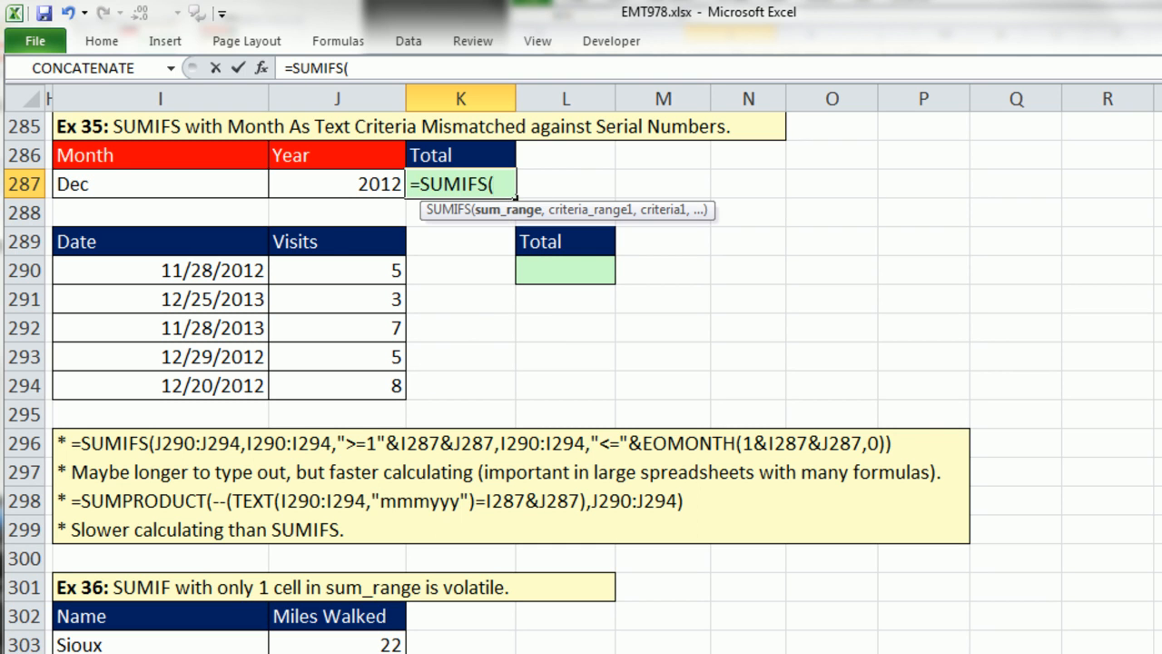
left_click_drag(324, 277, 349, 383)
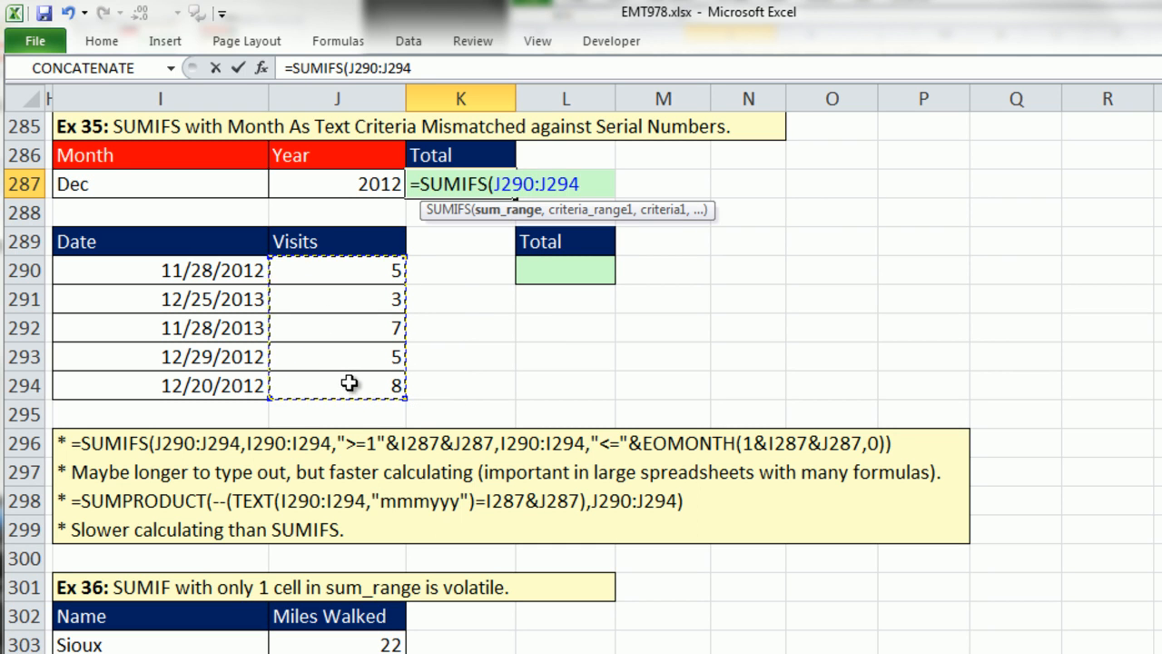
type(",")
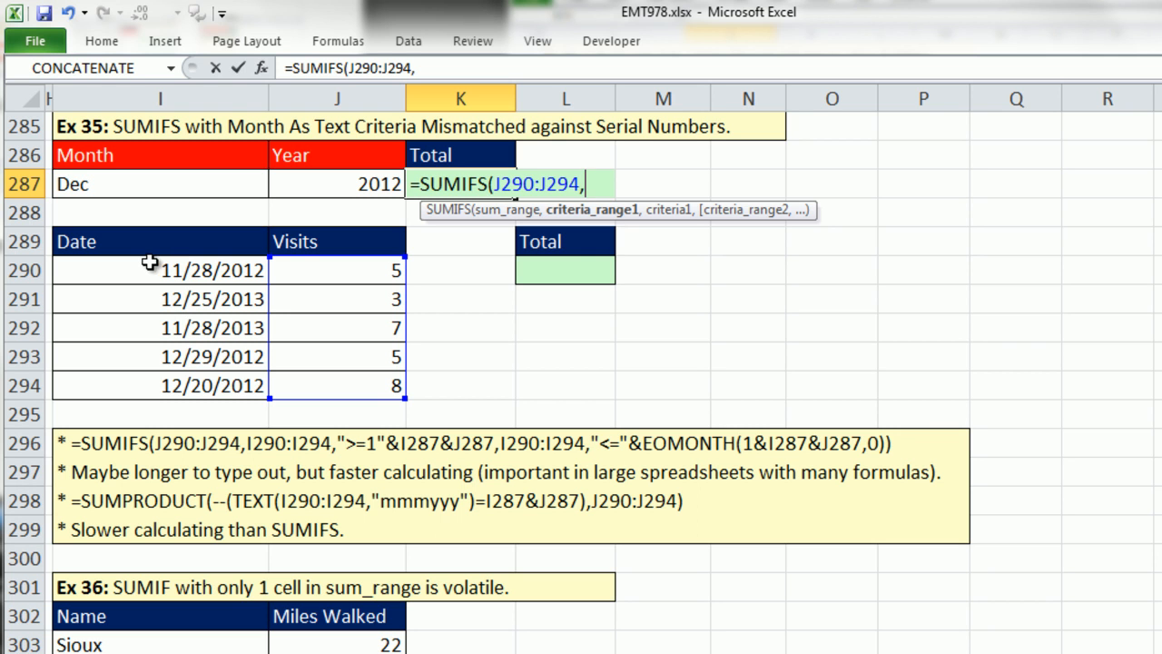
Step: Add the start-of-month condition to the K287 formula, with range I290:I294 and criterion ">=1"&I287&J287
left_click_drag(149, 263, 161, 384)
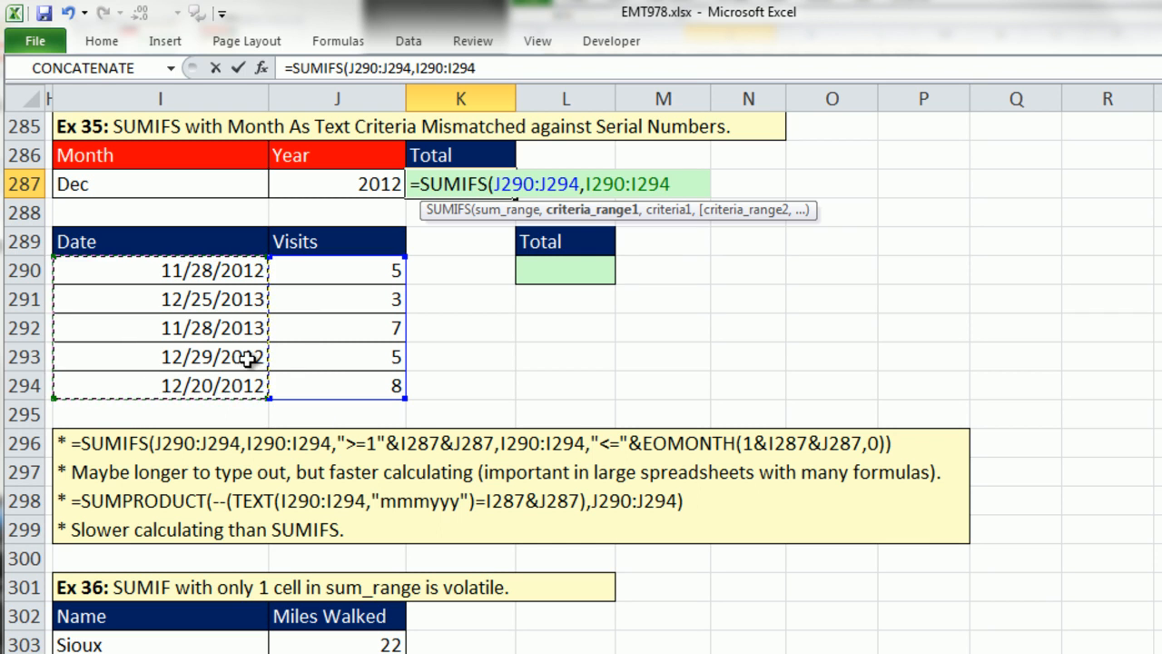
type(",")
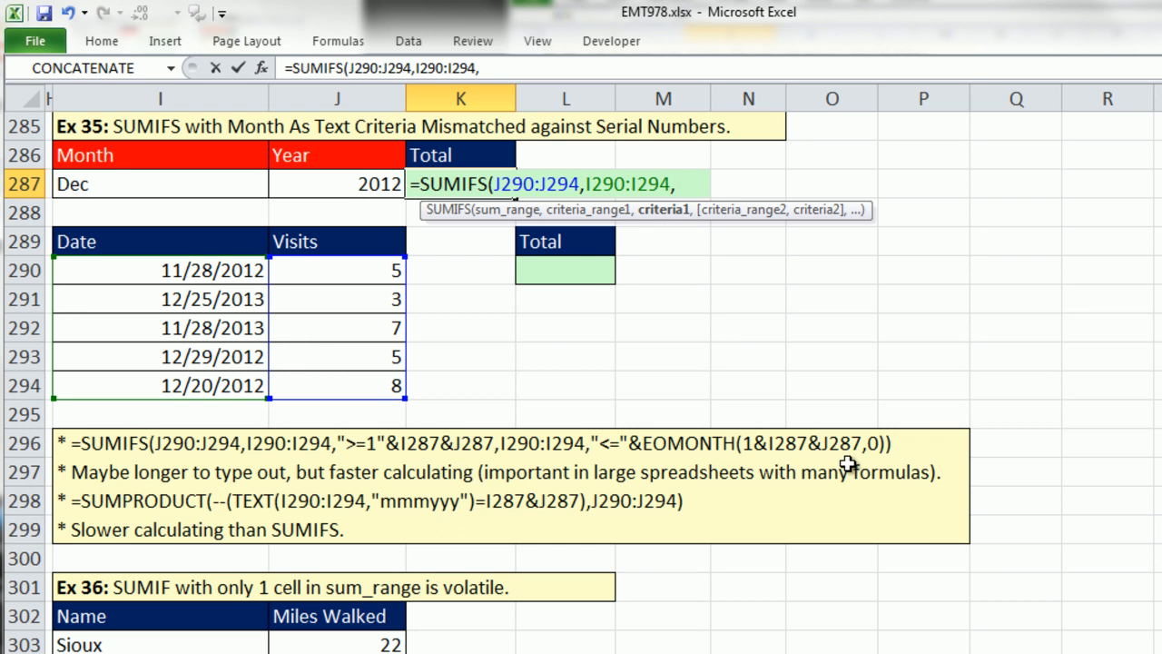
type("\">=1")
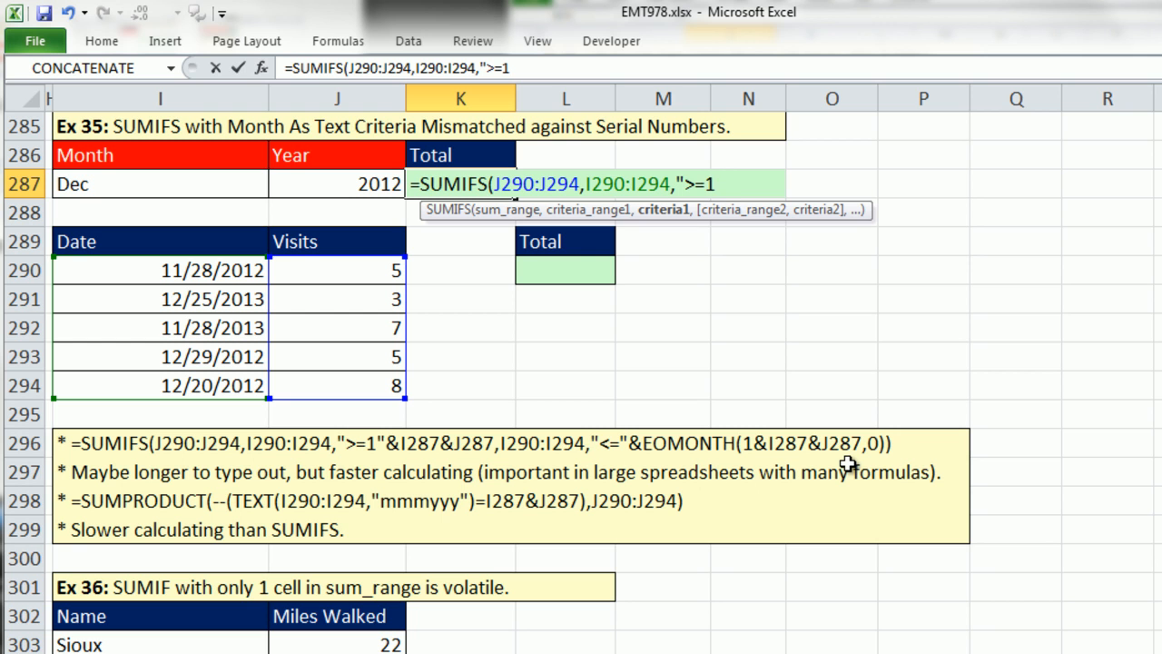
type("\"&")
left_click(238, 174)
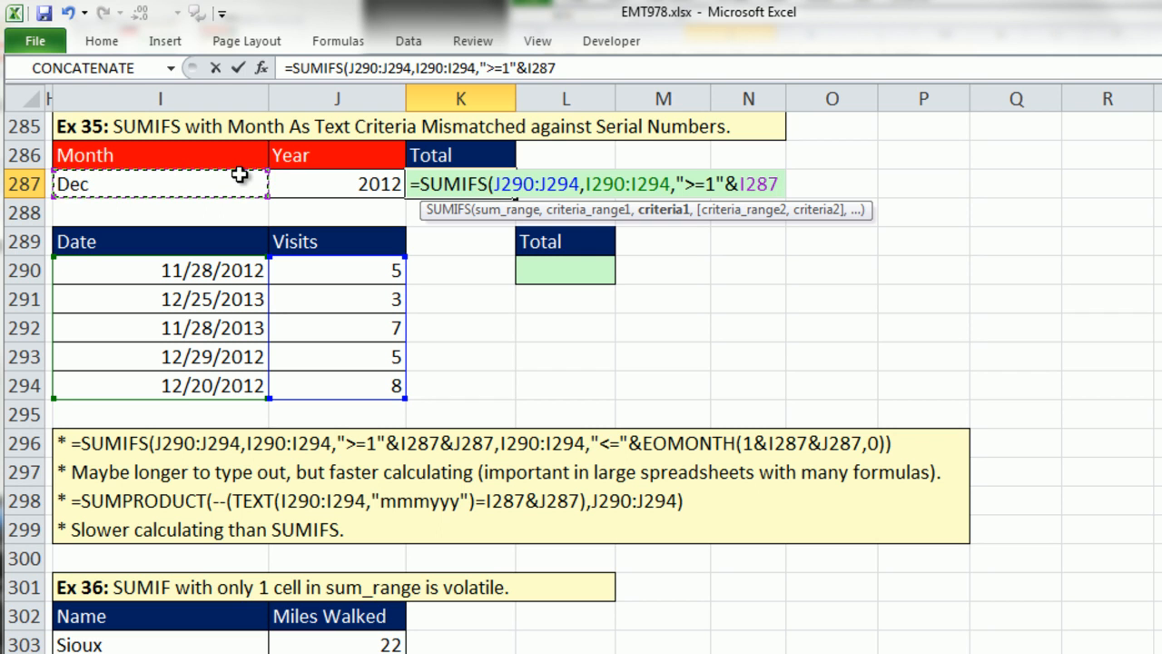
type("&")
left_click(364, 183)
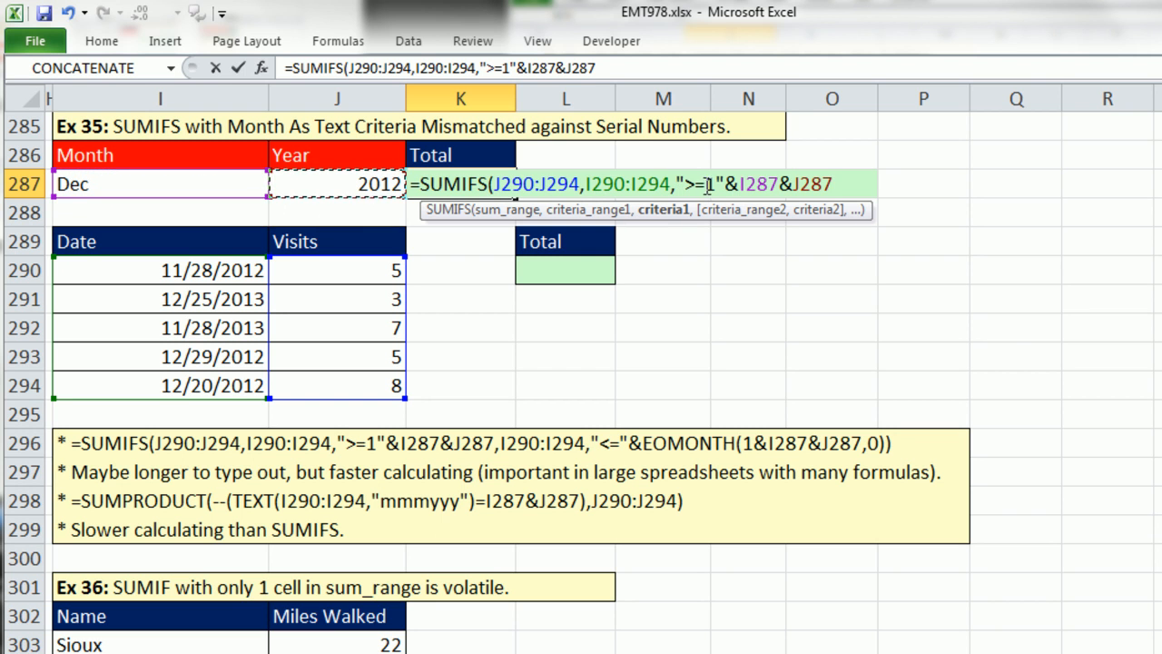
Step: Evaluate the ">=1"&I287&J287 criterion inside the K287 formula, then restore its cell references
left_click_drag(678, 181, 856, 187)
key("F9")
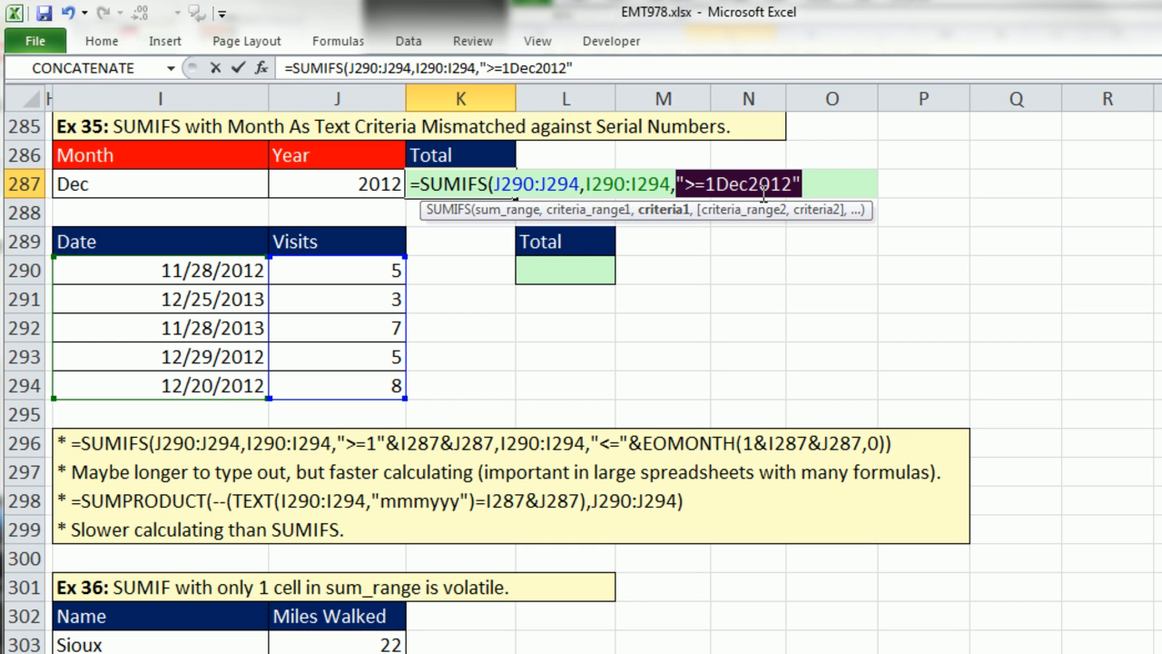
key("ctrl+z")
left_click(877, 184)
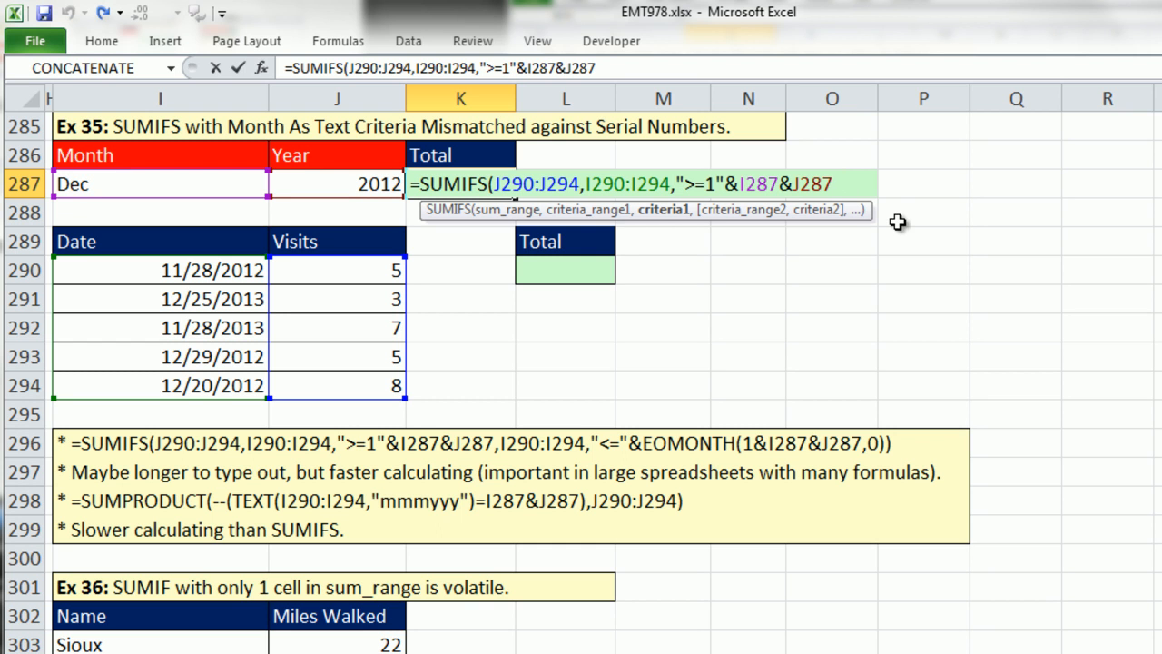
Step: Add I290:I294 as the second criteria range and begin its criterion with EOMONTH, using "1"&I287&J287 as start date
type(",")
left_click_drag(169, 267, 195, 374)
type(",")
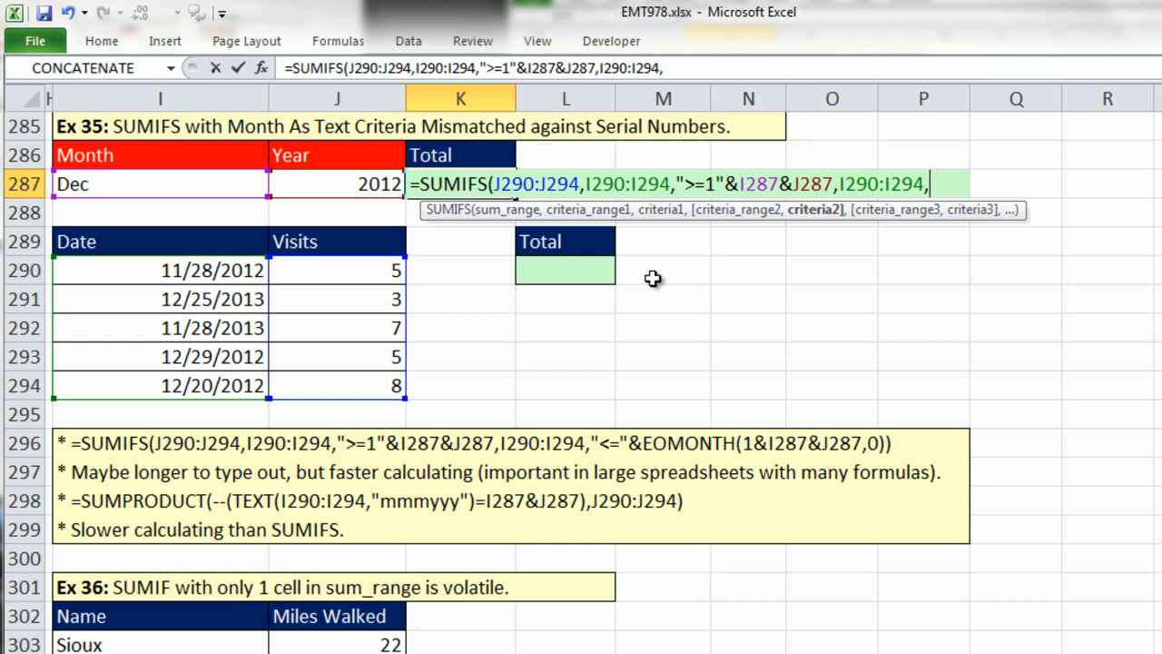
type("eo")
key("Tab")
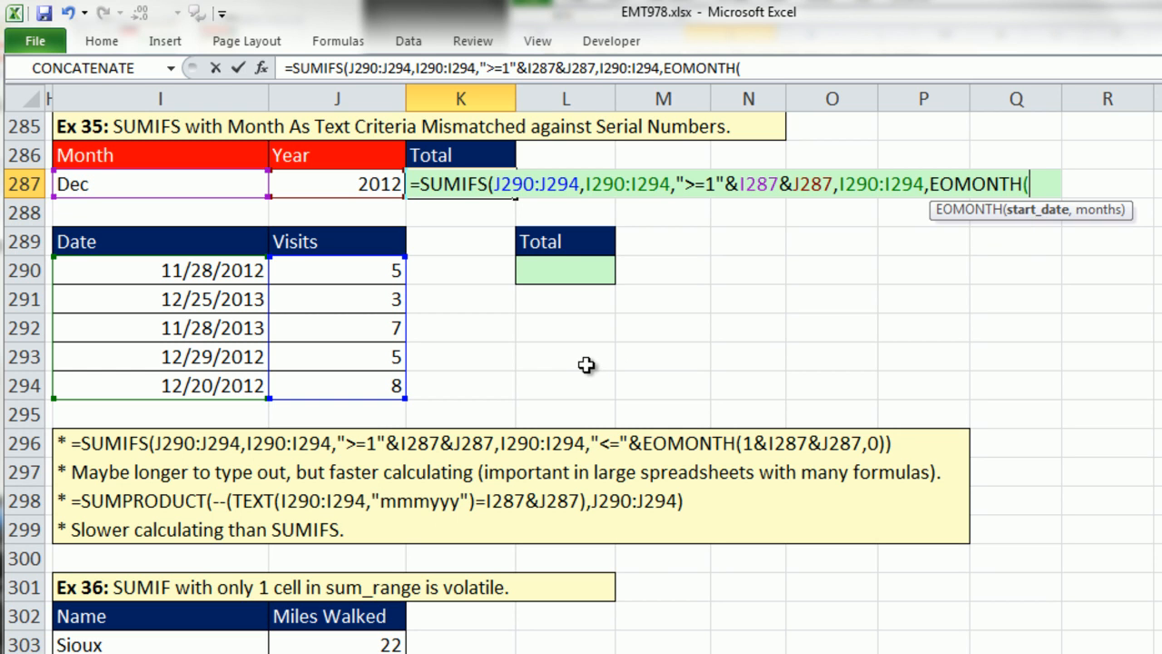
type("\"")
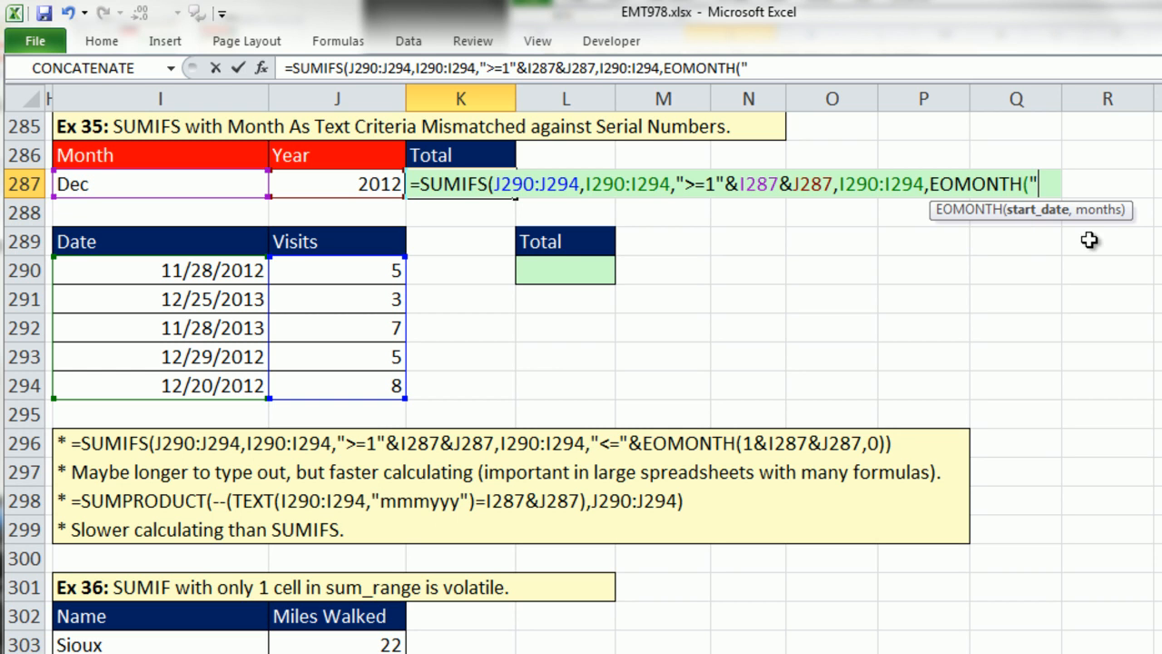
type("1\"&")
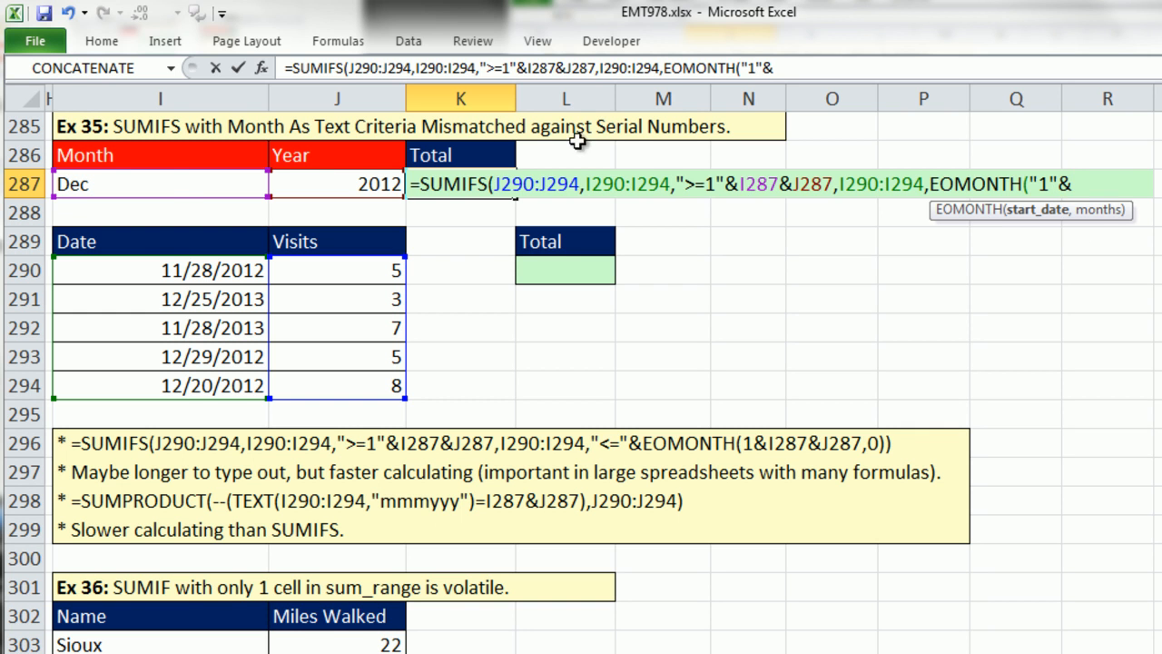
left_click(157, 184)
type("&")
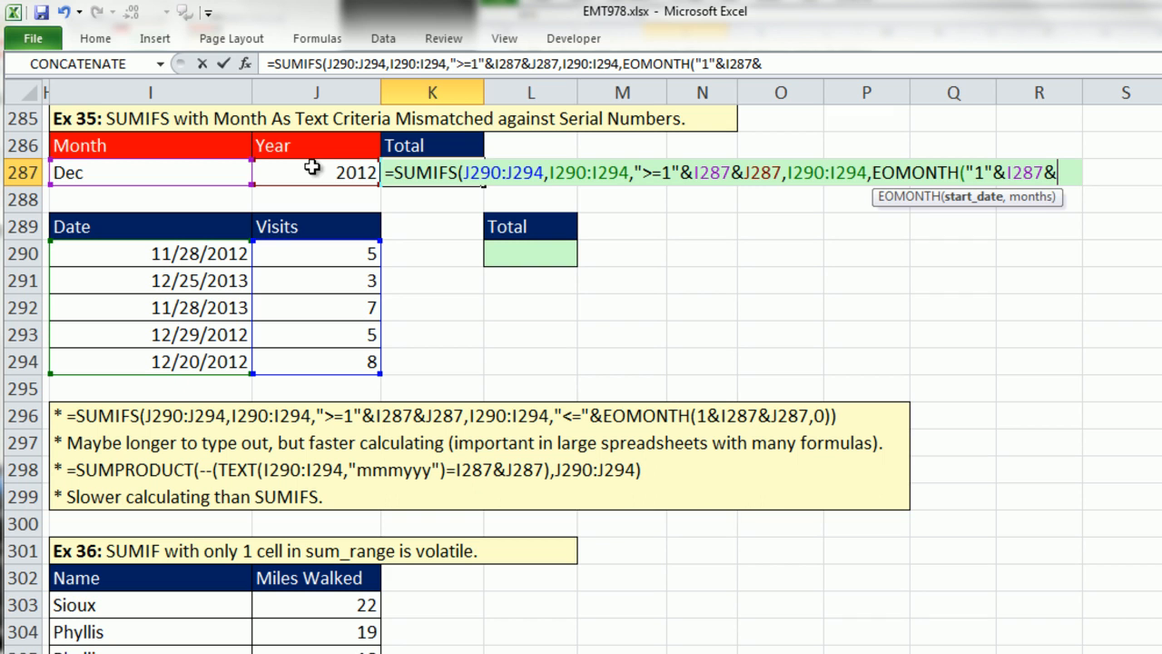
left_click(311, 168)
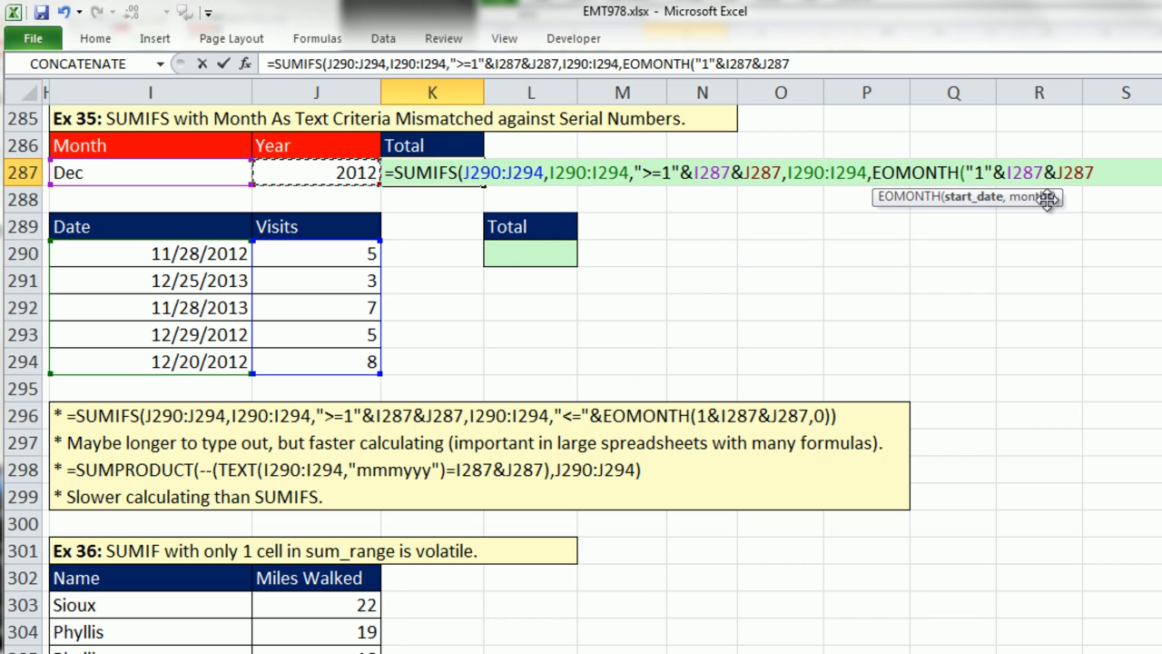
Step: Evaluate the EOMONTH start date "1"&I287&J287 within the formula, then restore the original expression
left_click_drag(966, 171, 1094, 173)
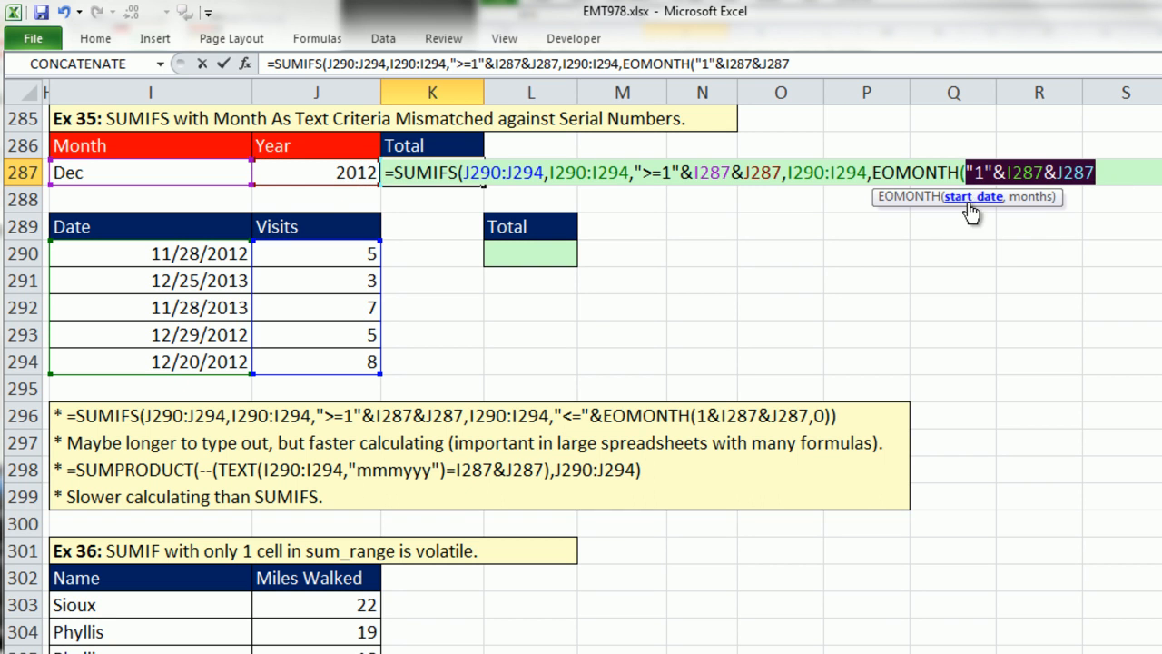
key("F9")
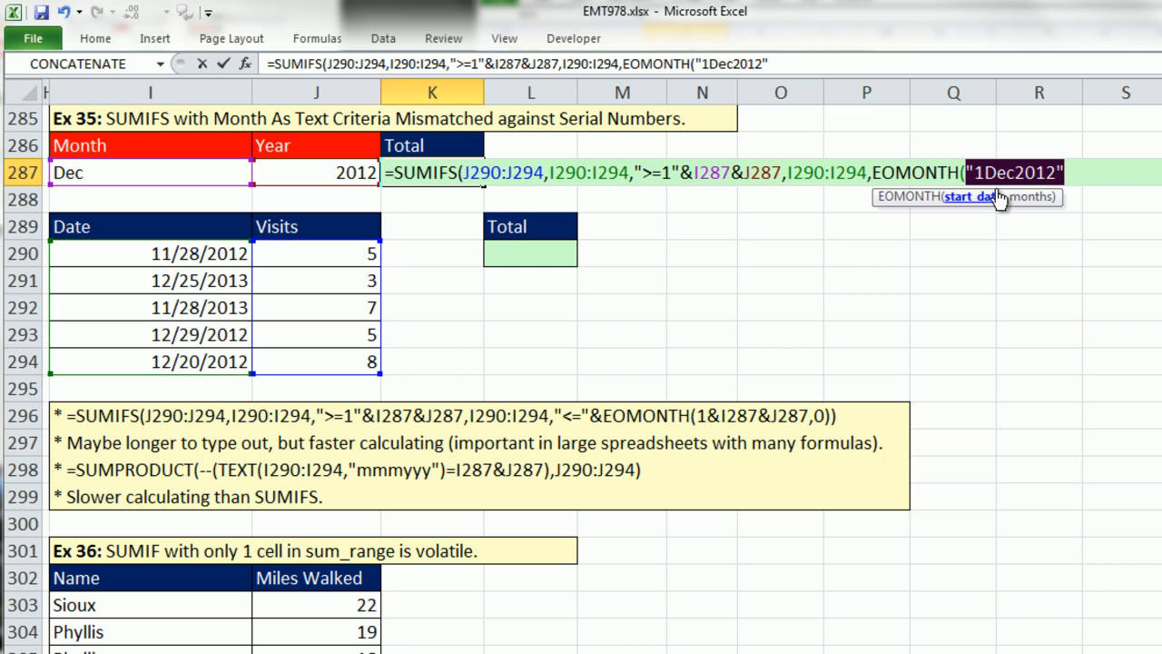
key("ctrl+z")
left_click(1114, 175)
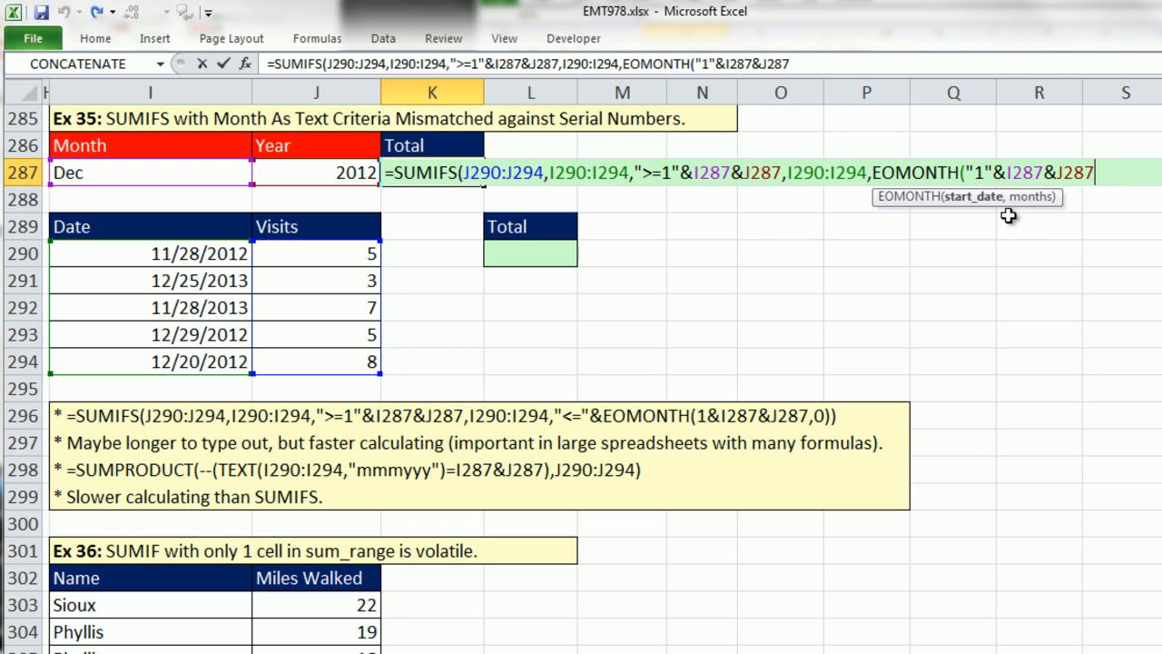
Step: Set the EOMONTH months argument to 0 and close the function's parenthesis
type(",")
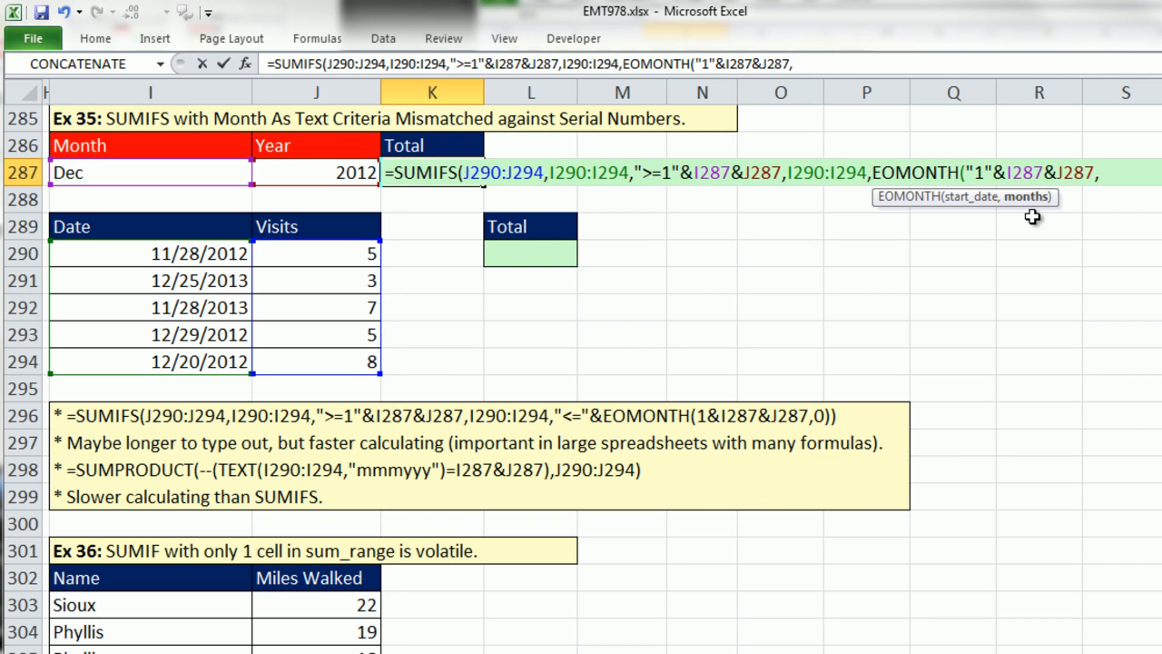
type("0")
key("BackSpace")
type("1")
key("BackSpace")
type("-1")
key("BackSpace")
key("BackSpace")
type("0)")
Step: Evaluate the complete EOMONTH function to check its end-of-month serial number, then restore the function
left_click_drag(873, 173, 1117, 172)
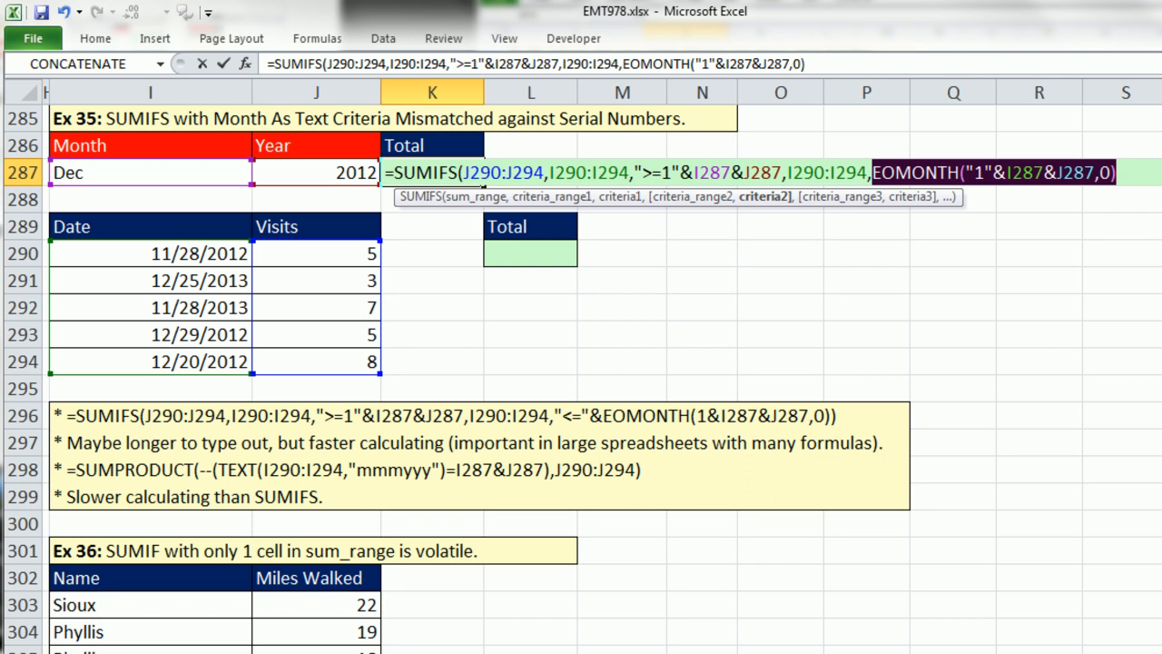
key("F9")
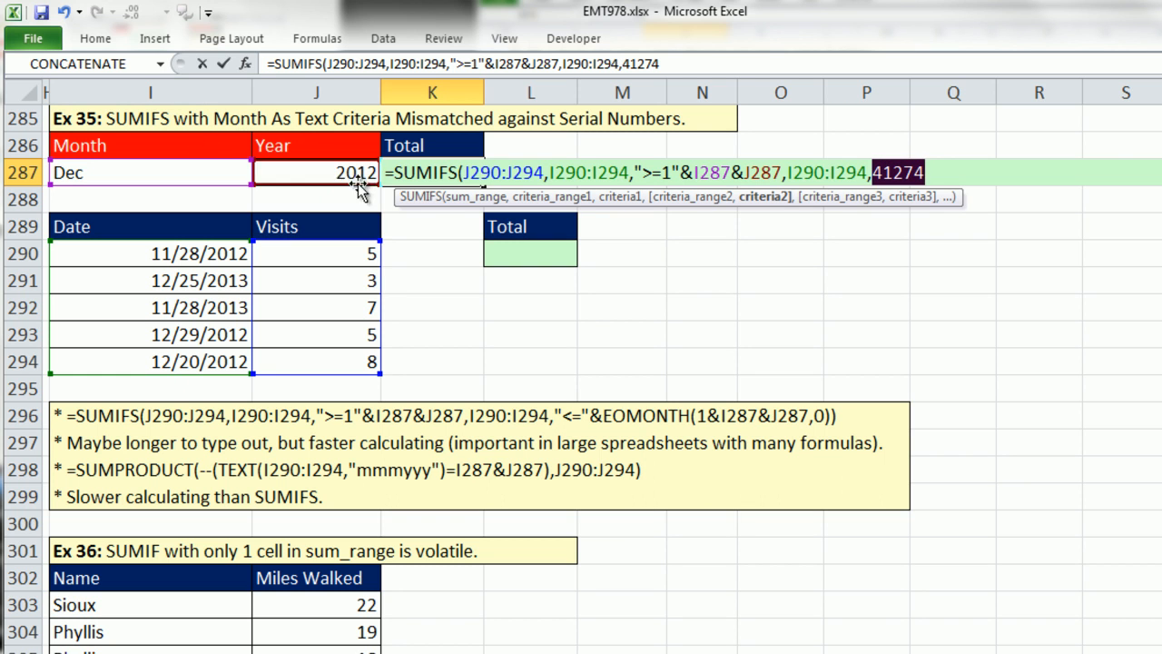
key("ctrl+z")
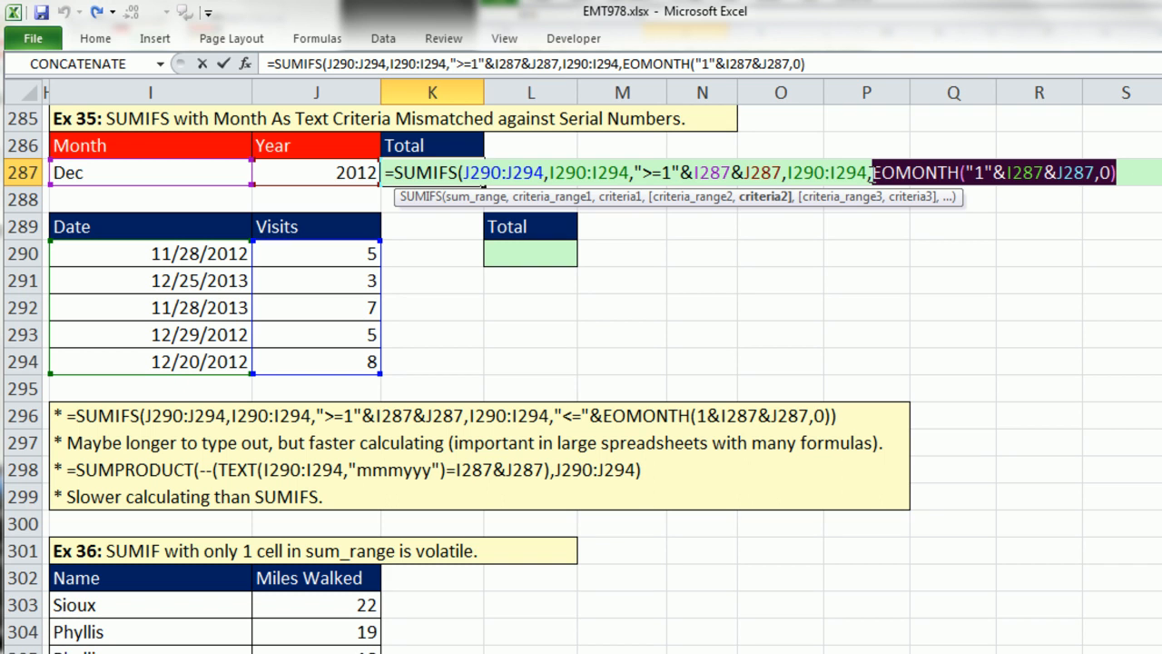
Step: Insert the joined comparison operator "<="& directly before EOMONTH in the second criterion
left_click(872, 175)
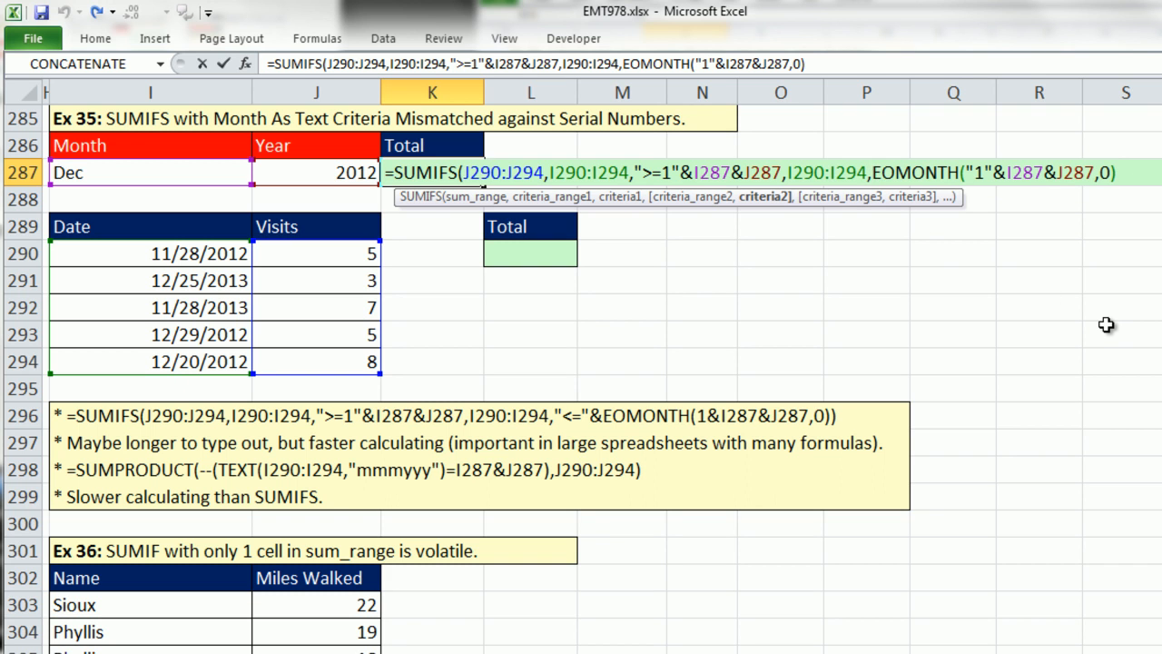
type("\"<=\"")
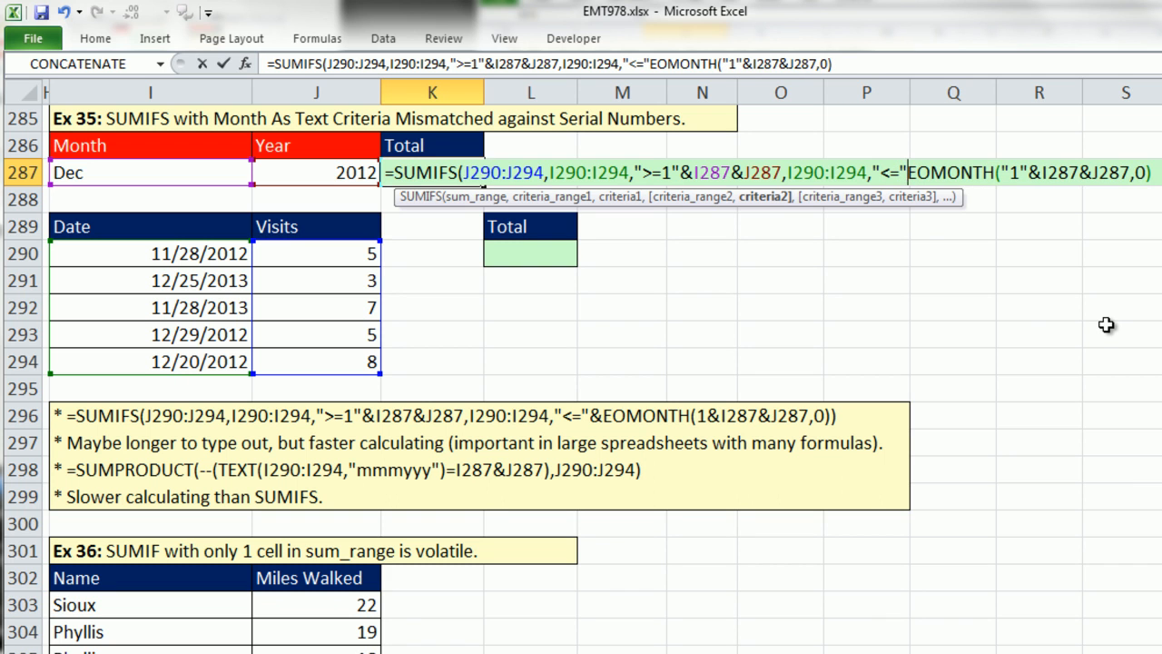
type("&")
Step: Evaluate the end-of-month criterion and the start-of-month criterion in turn, restoring each expression after checking it
left_click_drag(872, 173, 1159, 173)
key("F9")
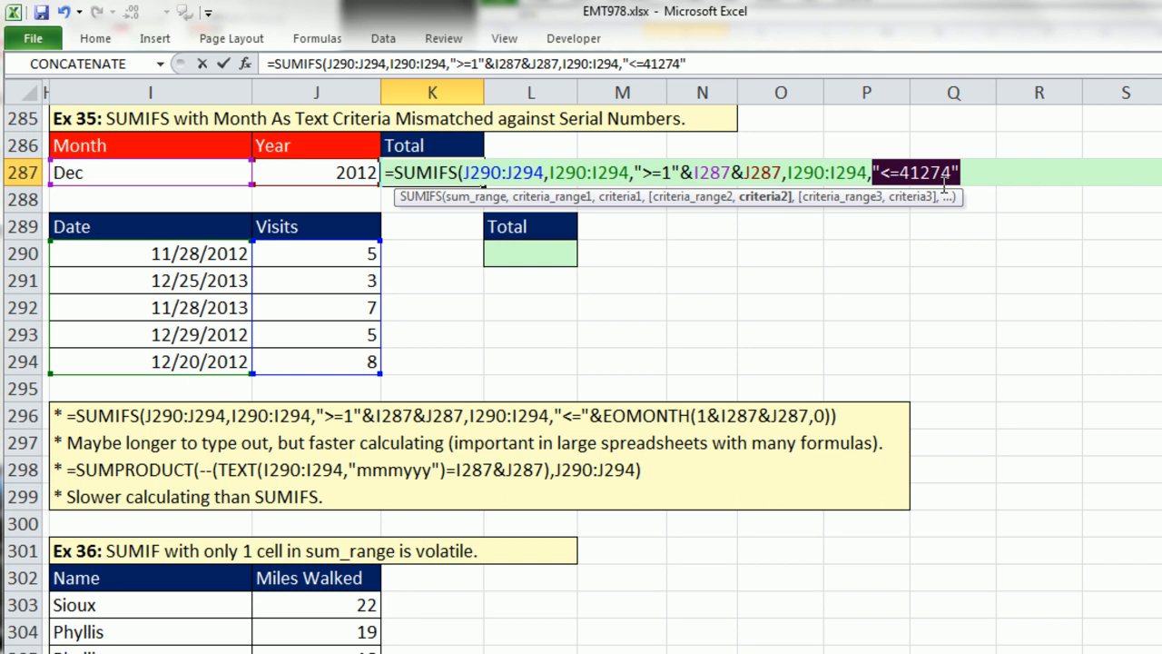
key("ctrl+z")
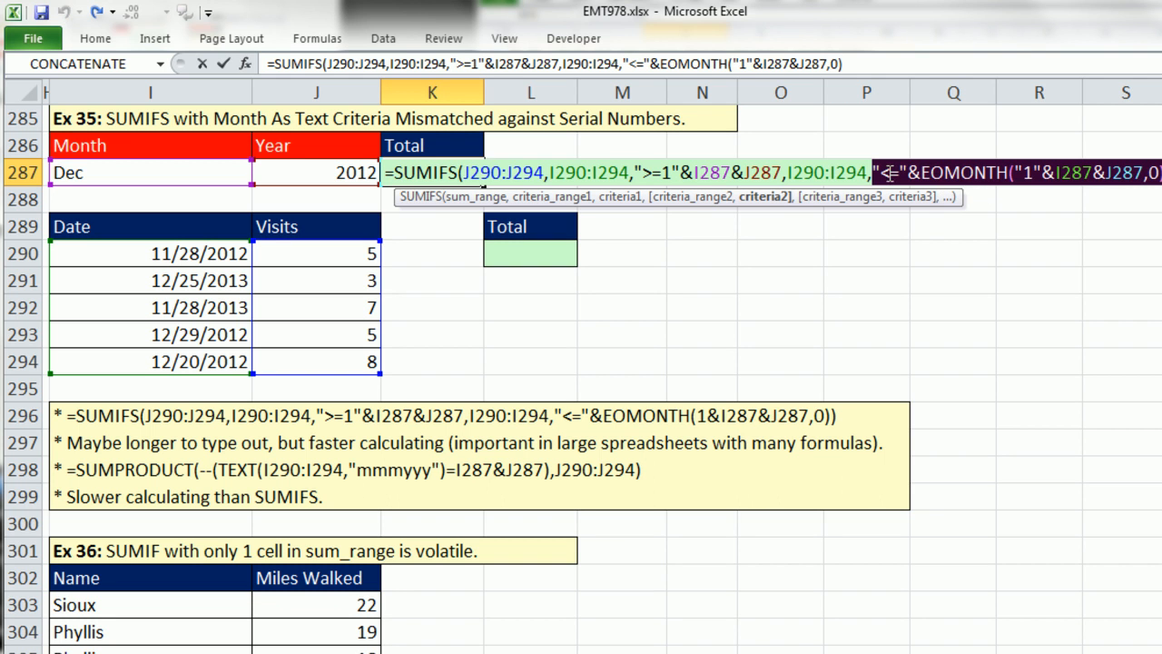
left_click_drag(633, 173, 783, 174)
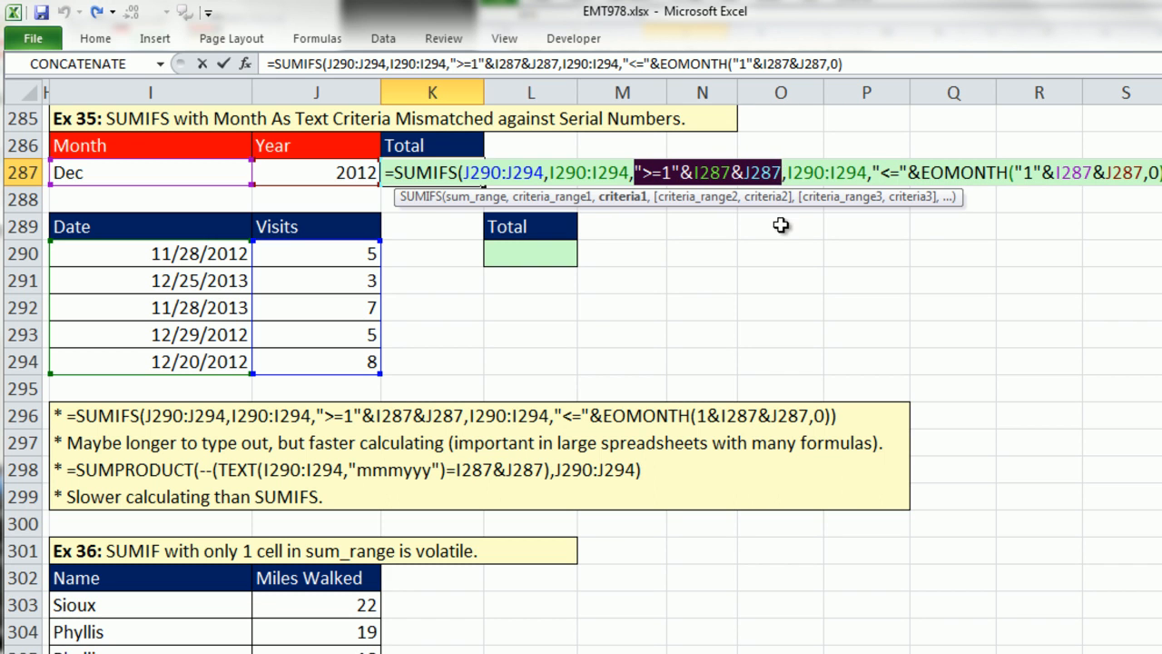
key("F9")
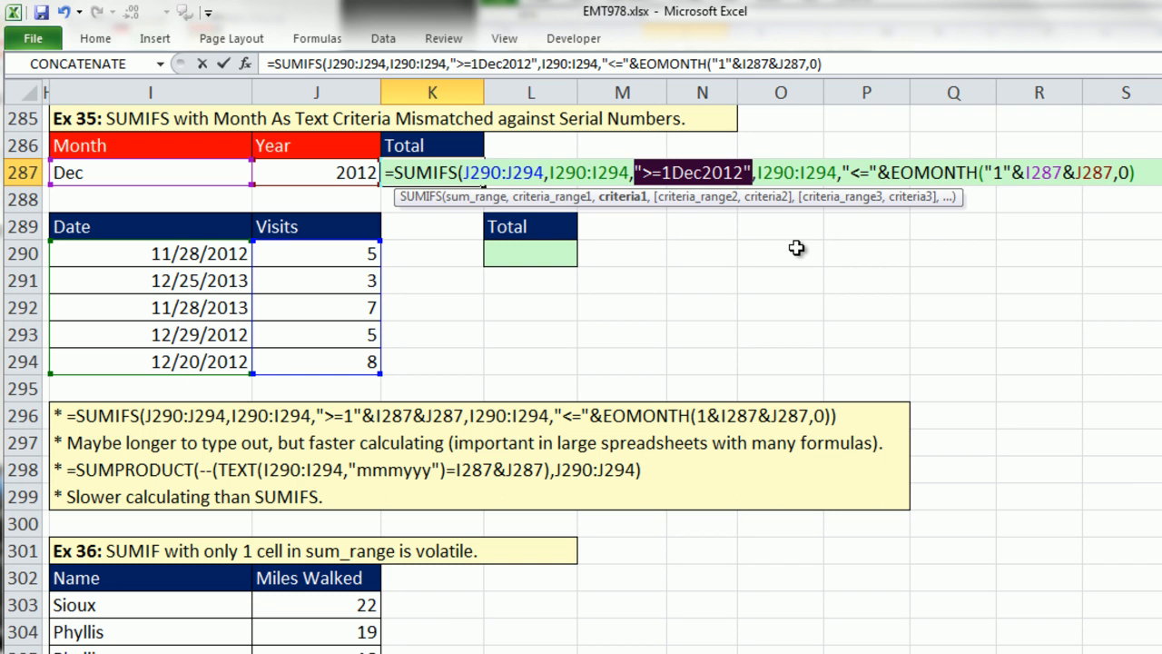
key("ctrl+z")
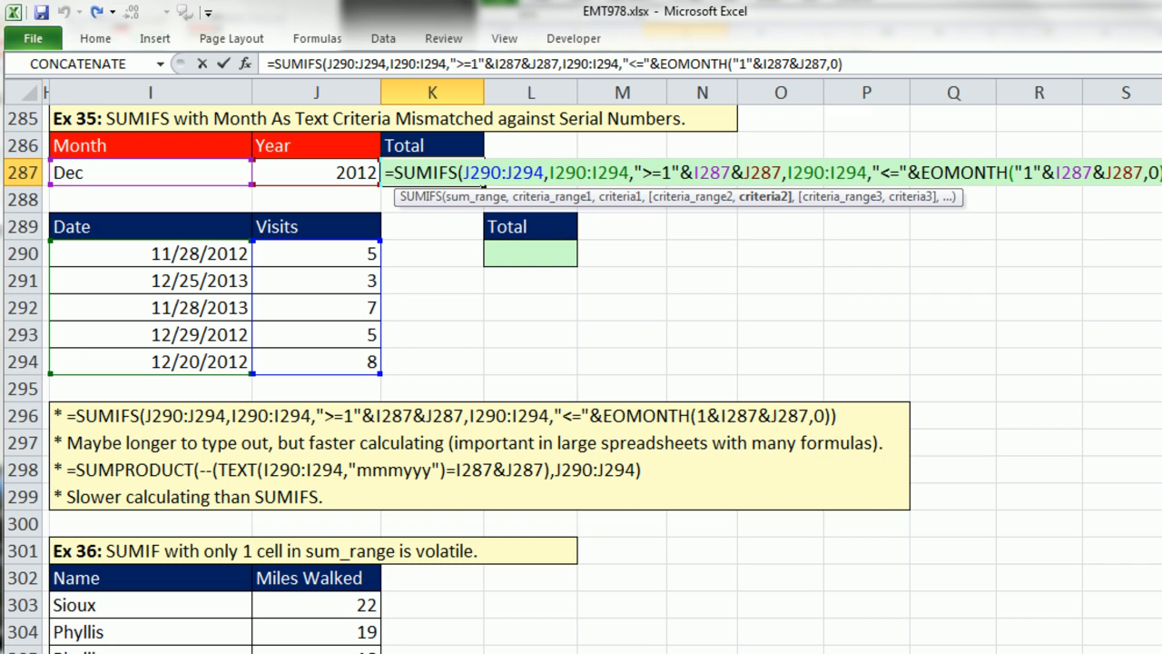
Step: Enter the K287 SUMIFS formula and check its total against the December 2012 rows I293:J294
key("ctrl+Return")
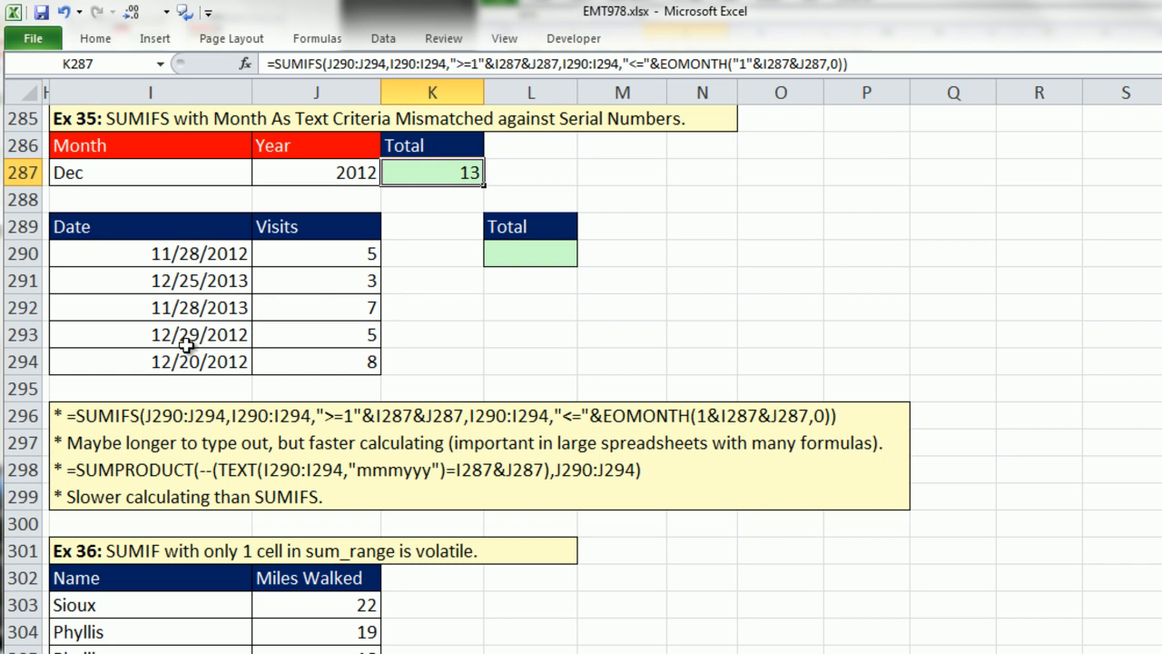
left_click_drag(169, 335, 324, 365)
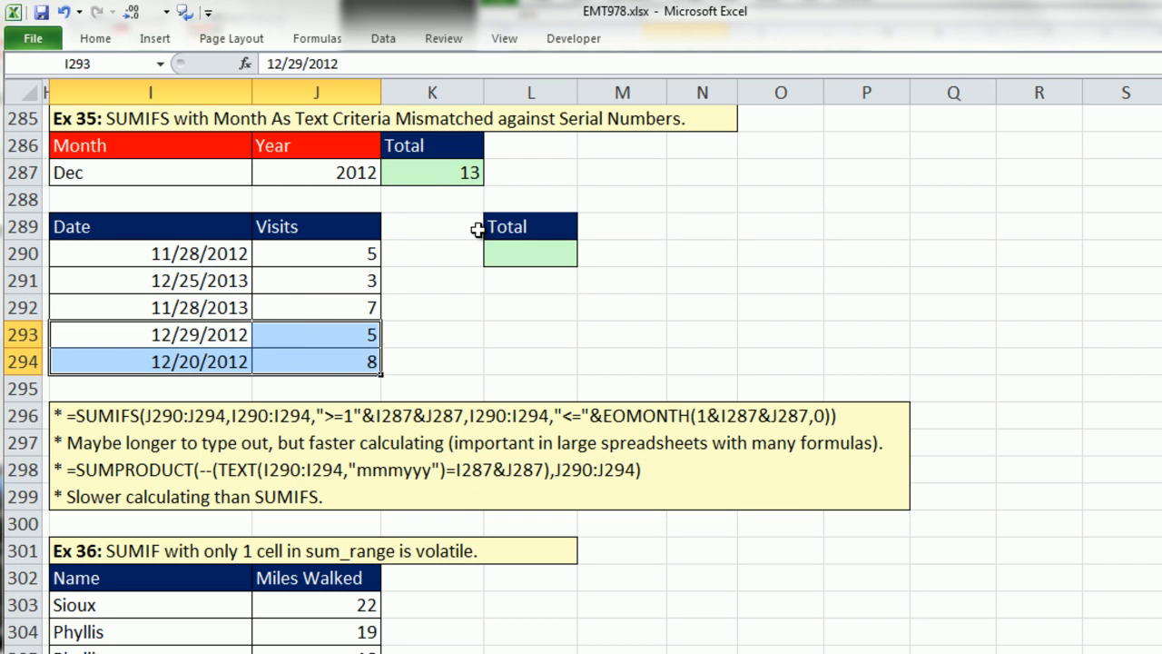
Step: Try Nov as the month in I287, compare the K287 total with row I290:J290, and undo the month change
left_click(186, 171)
type("Nov")
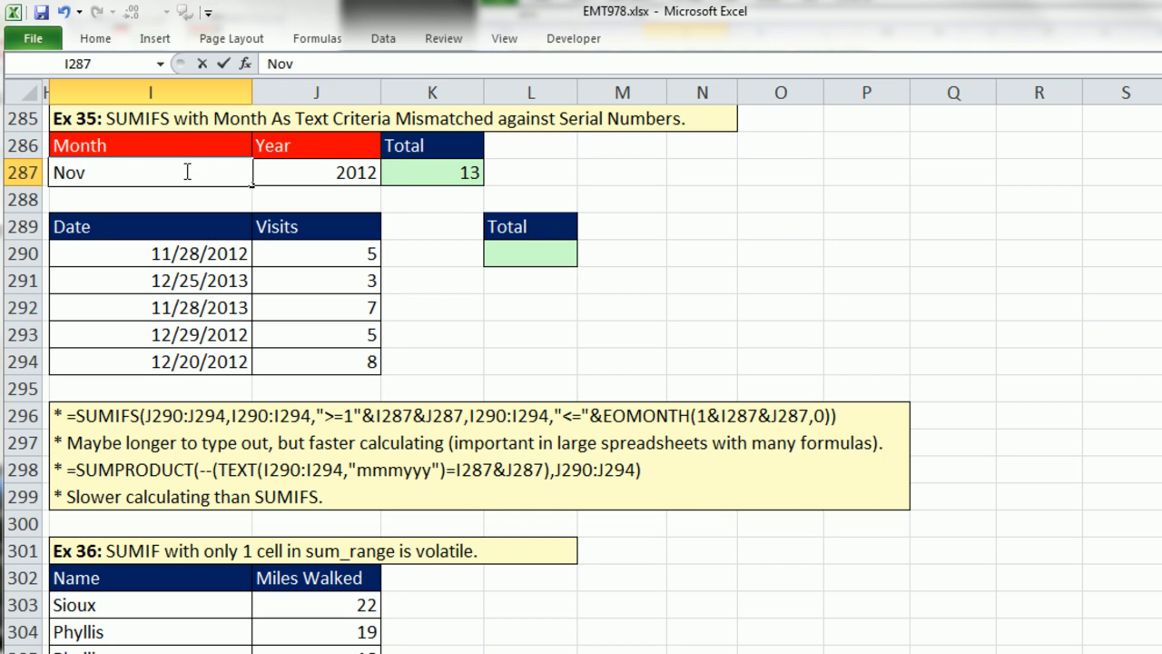
key("ctrl+Return")
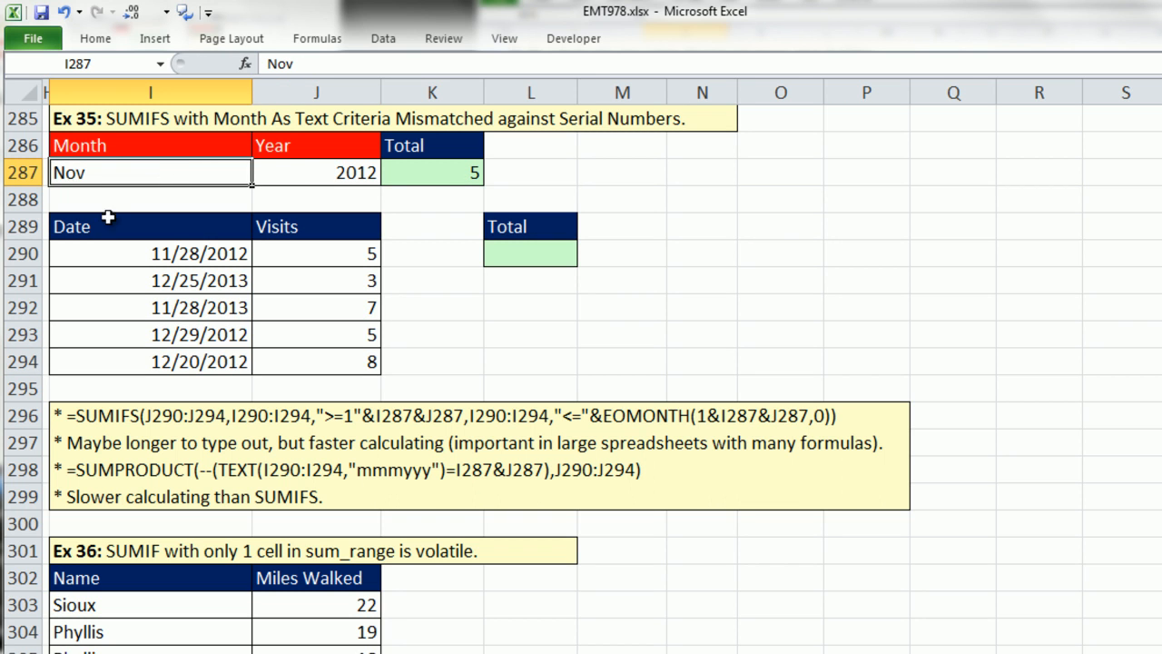
left_click_drag(182, 254, 283, 254)
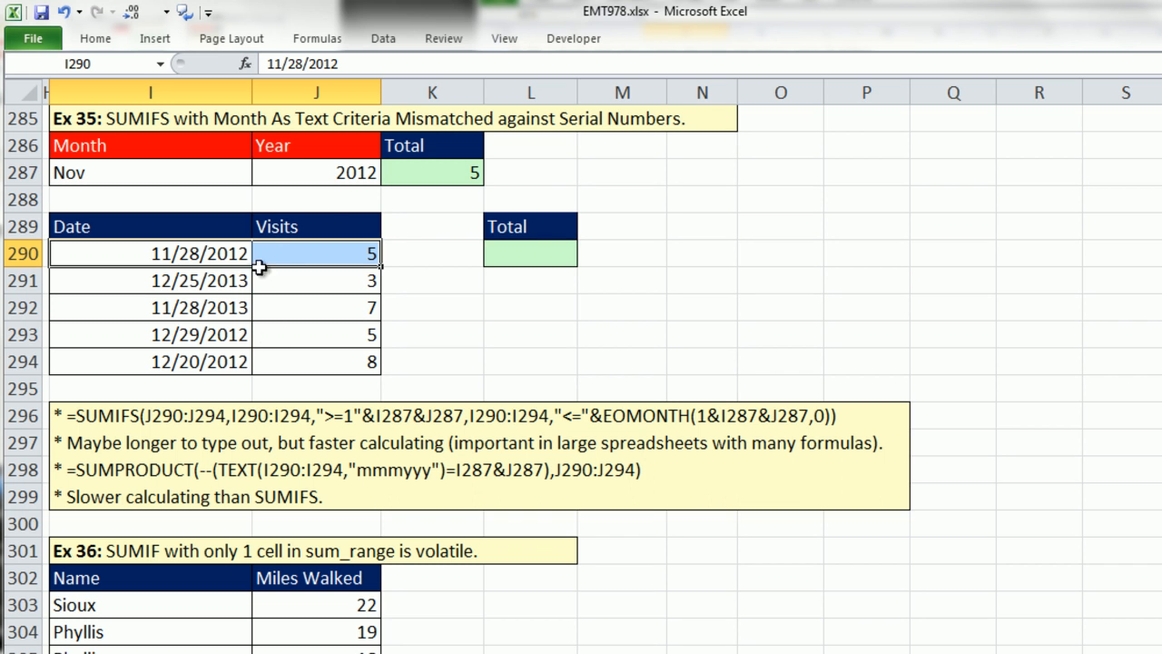
key("ctrl+z")
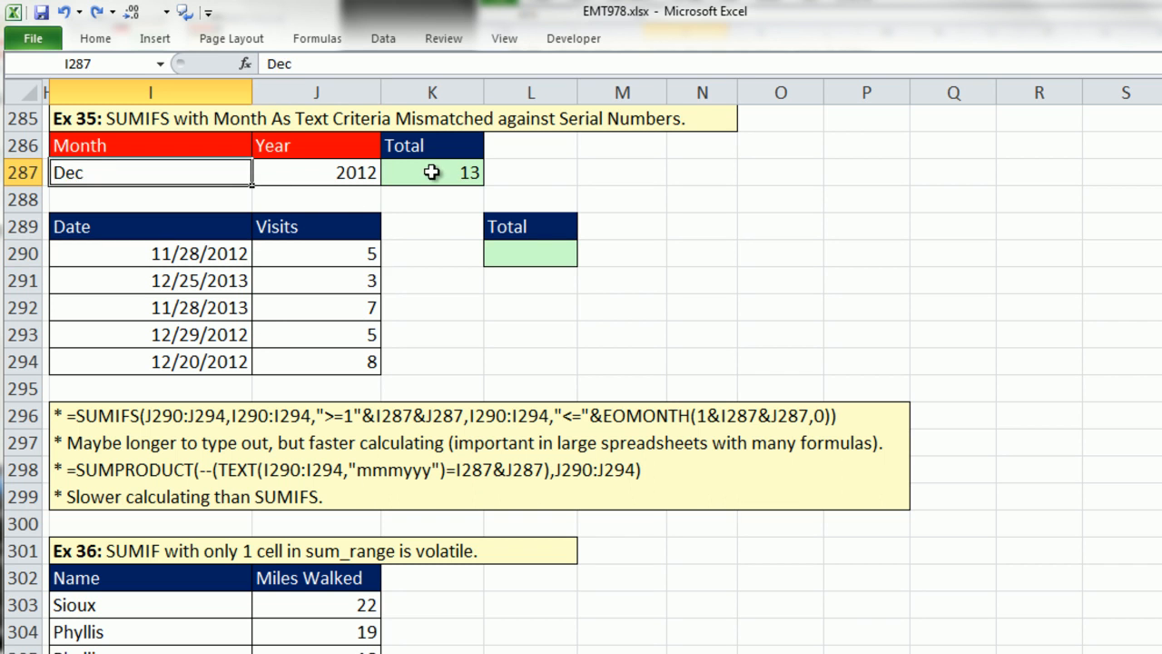
Step: Review the complete SUMIFS formula in K287 and its highlighted ranges without changing it
left_click(432, 173)
key("F2")
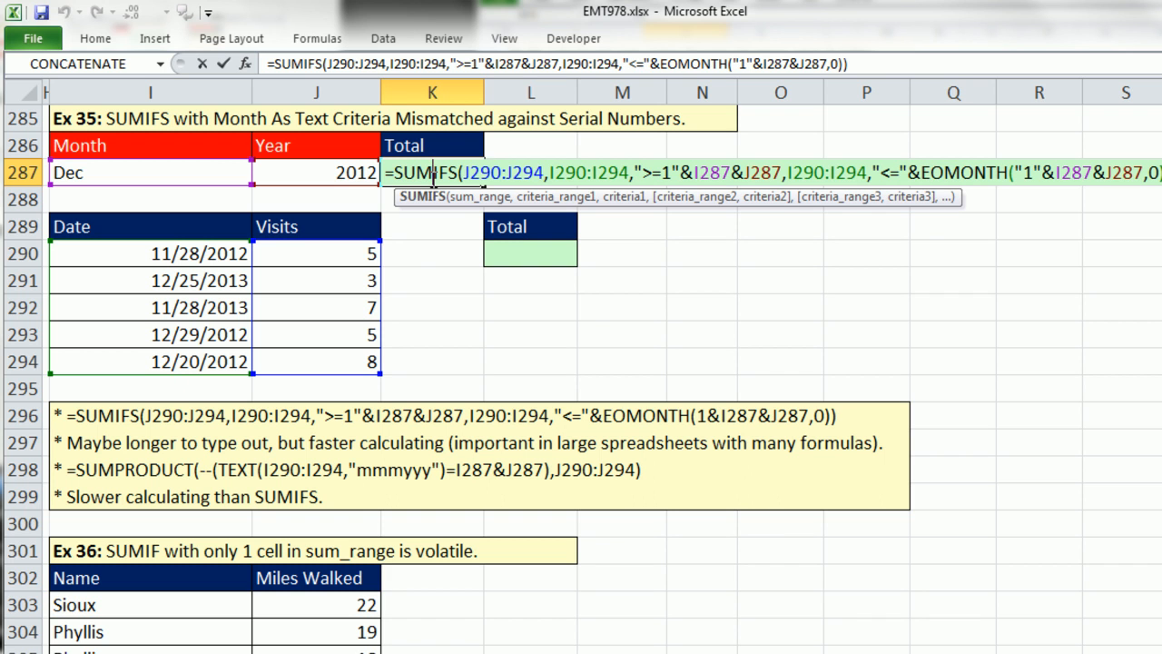
key("Escape")
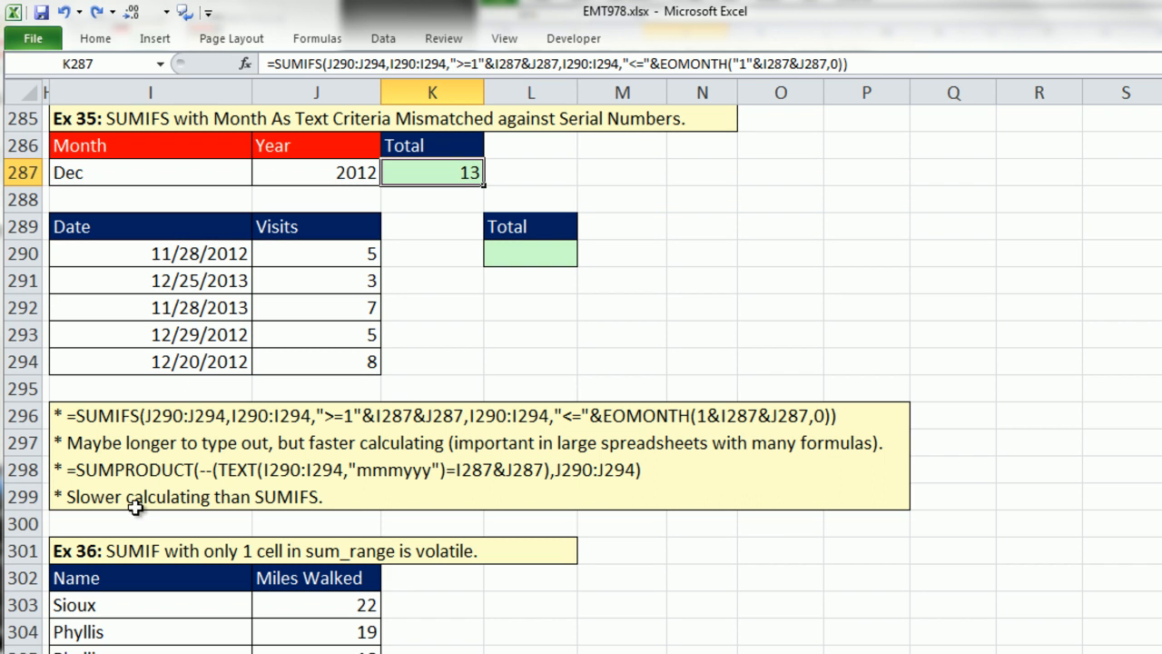
Step: Copy the formula =SUMPRODUCT(--(TEXT(I290:I294,"mmmyyy")=I287&J287),J290:J294) from the note in I298 and enter it in L290
left_click(77, 469)
double_click(77, 469)
left_click_drag(68, 469, 708, 474)
key("ctrl+c")
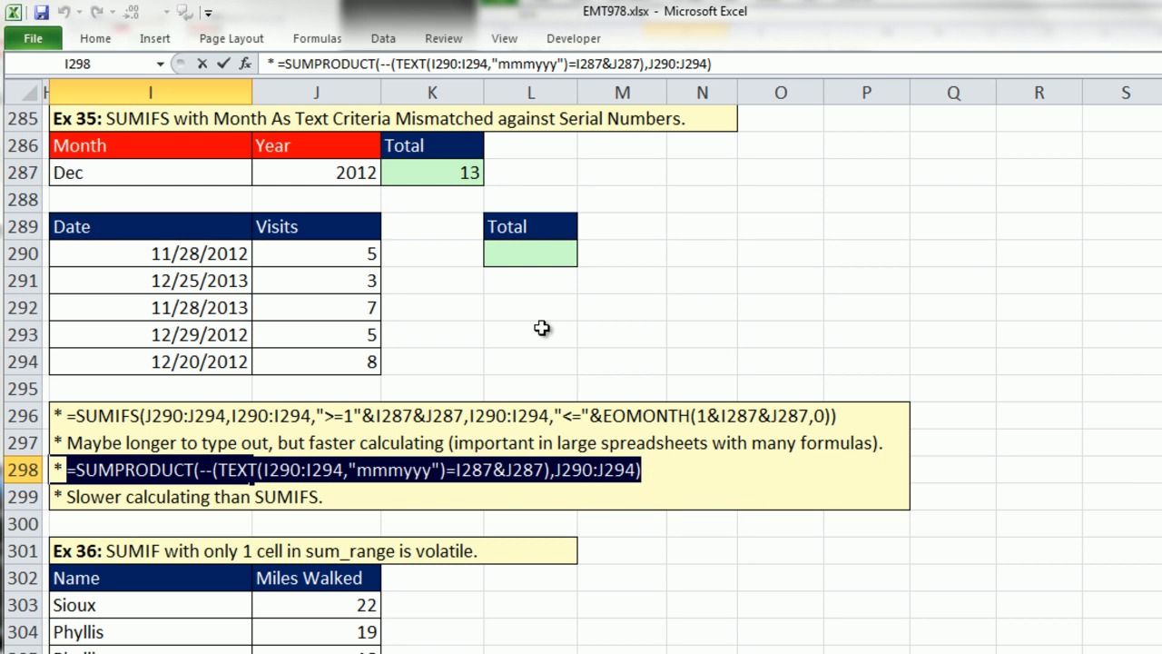
key("Escape")
double_click(518, 256)
key("ctrl+v")
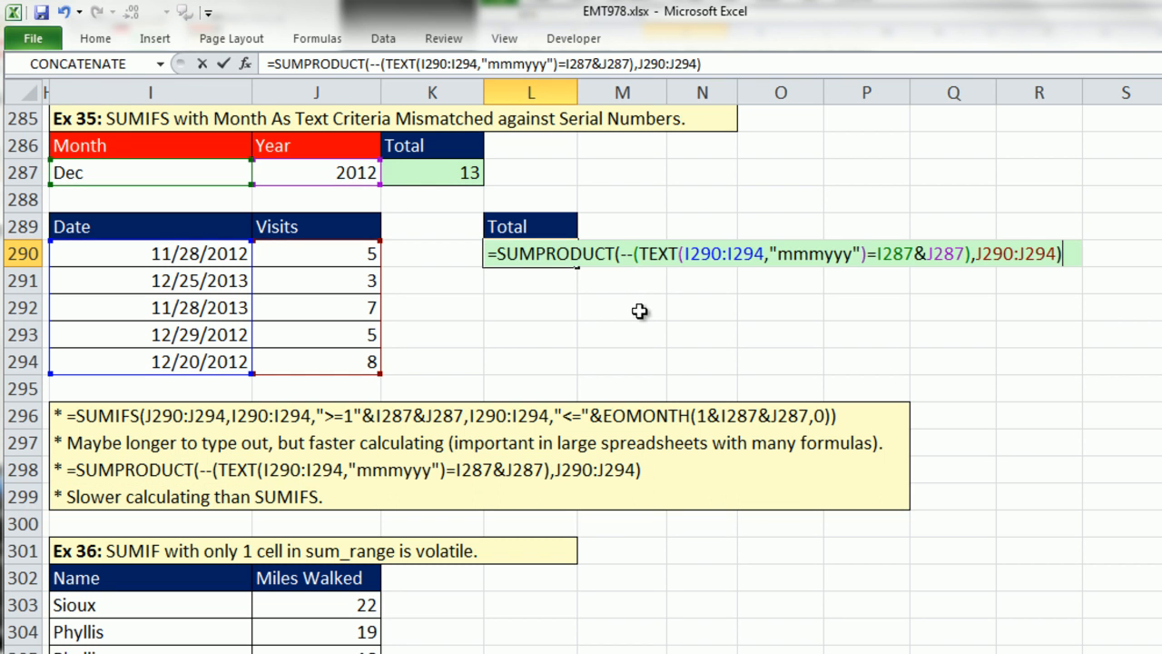
left_click(669, 252)
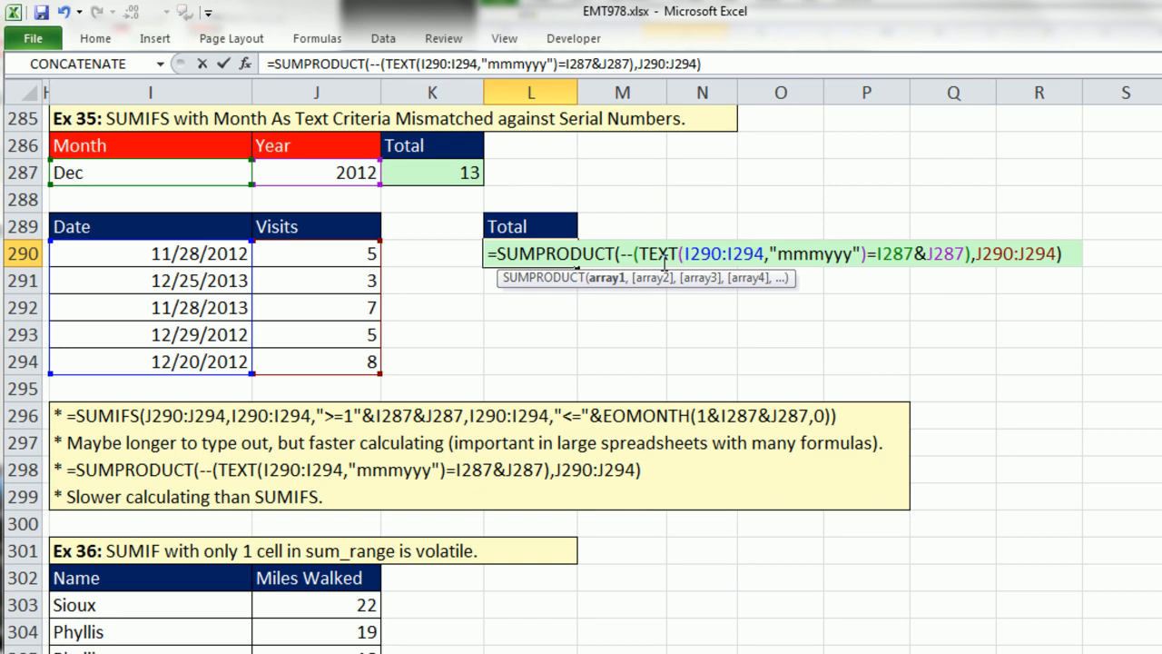
key("Return")
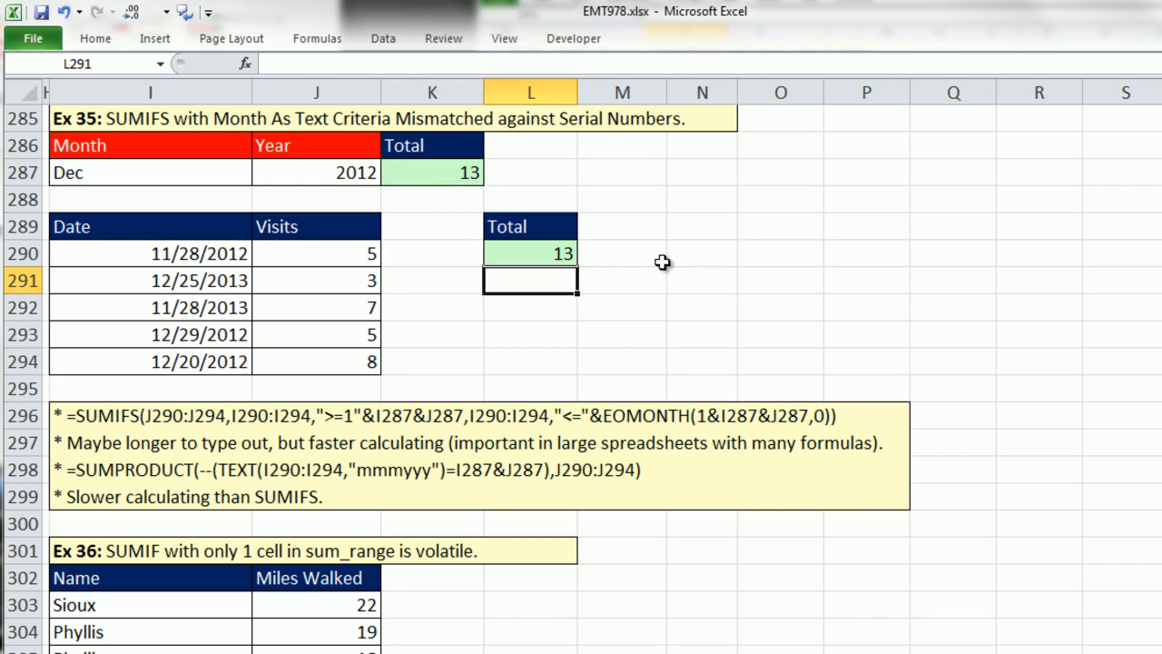
Step: Re-examine the SUMIFS formula in K287 as the alternative to the SUMPRODUCT formula in L290
double_click(428, 169)
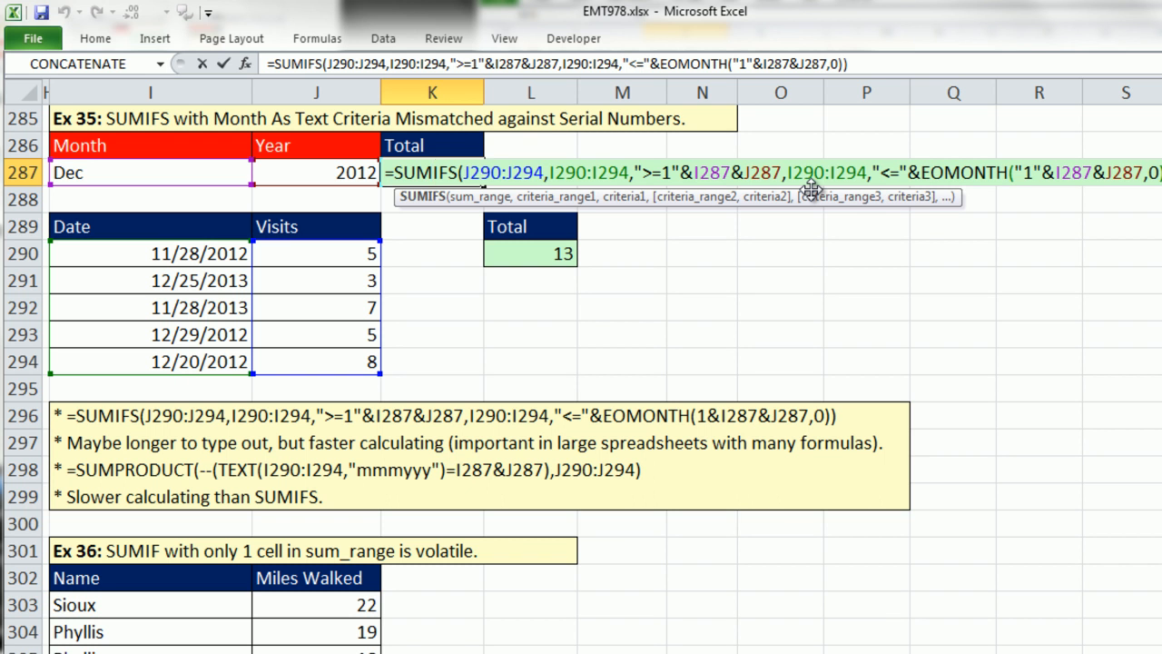
key("Return")
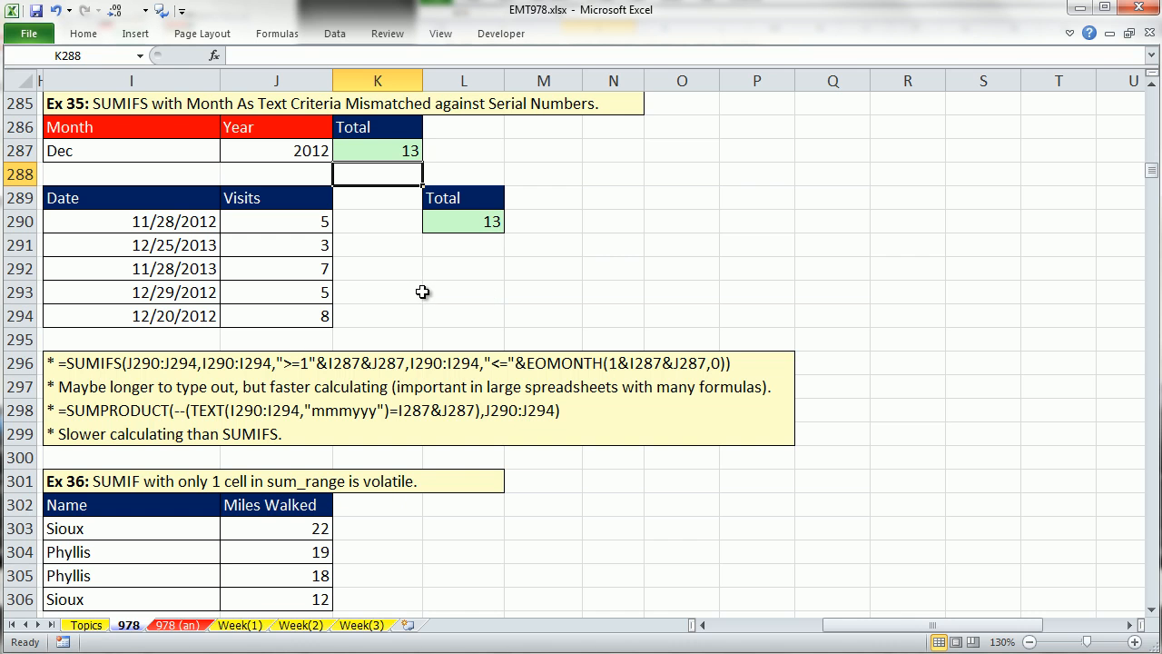
left_click(478, 334)
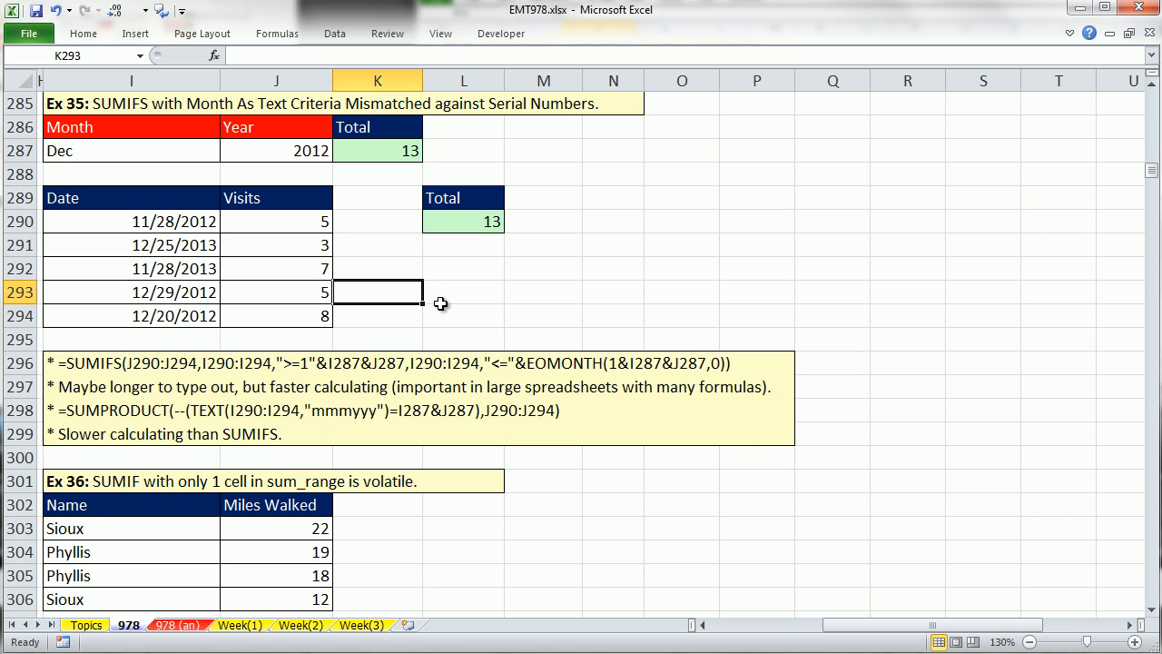
Step: Begin a SUMIF formula in J309 for Ex 36, with I303:I306 as the range and I309 as the criterion
scroll(440, 304, "down", 3)
scroll(441, 339, "down", 1)
left_click(276, 387)
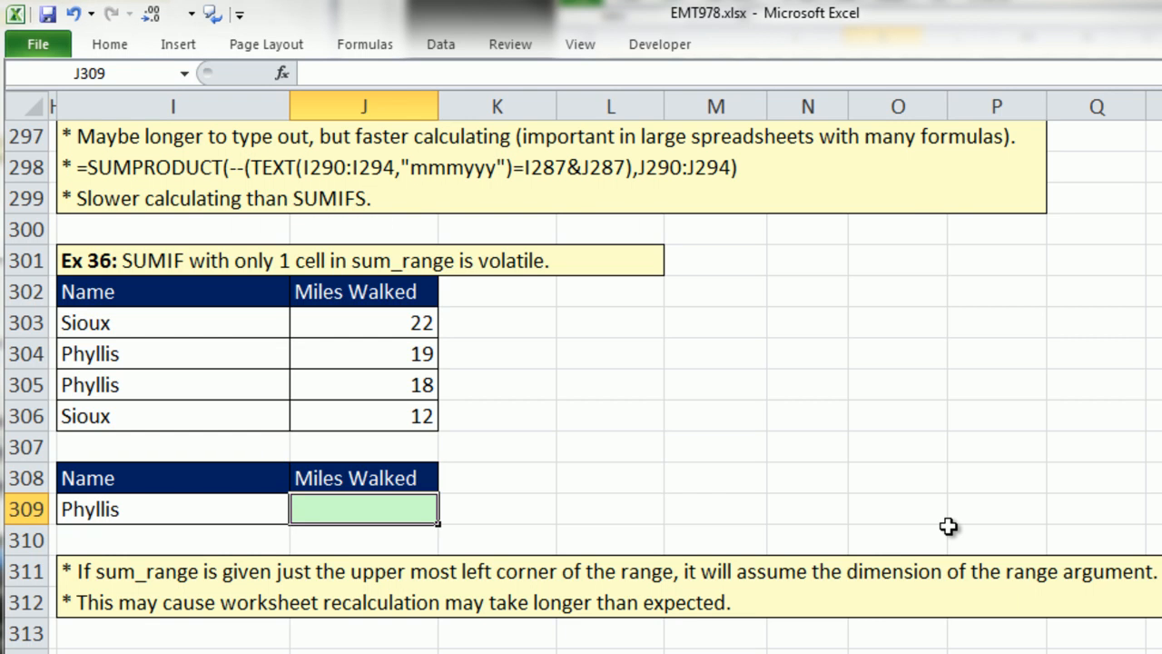
type("=sumi")
key("Tab")
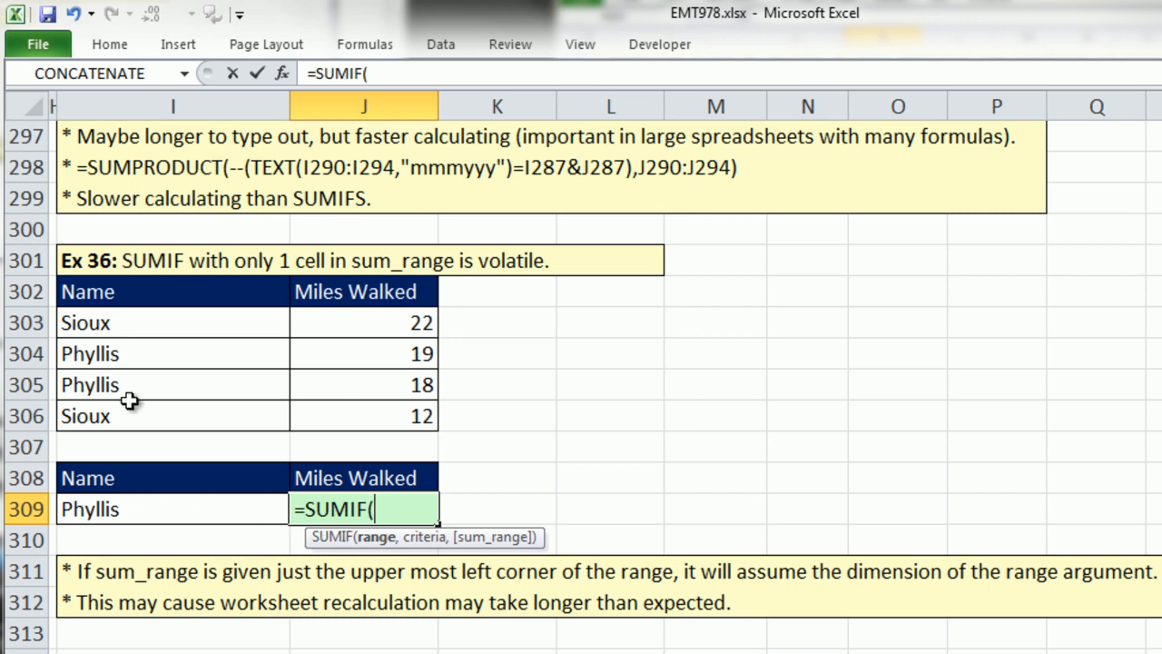
left_click_drag(114, 324, 125, 418)
type(",")
left_click(158, 508)
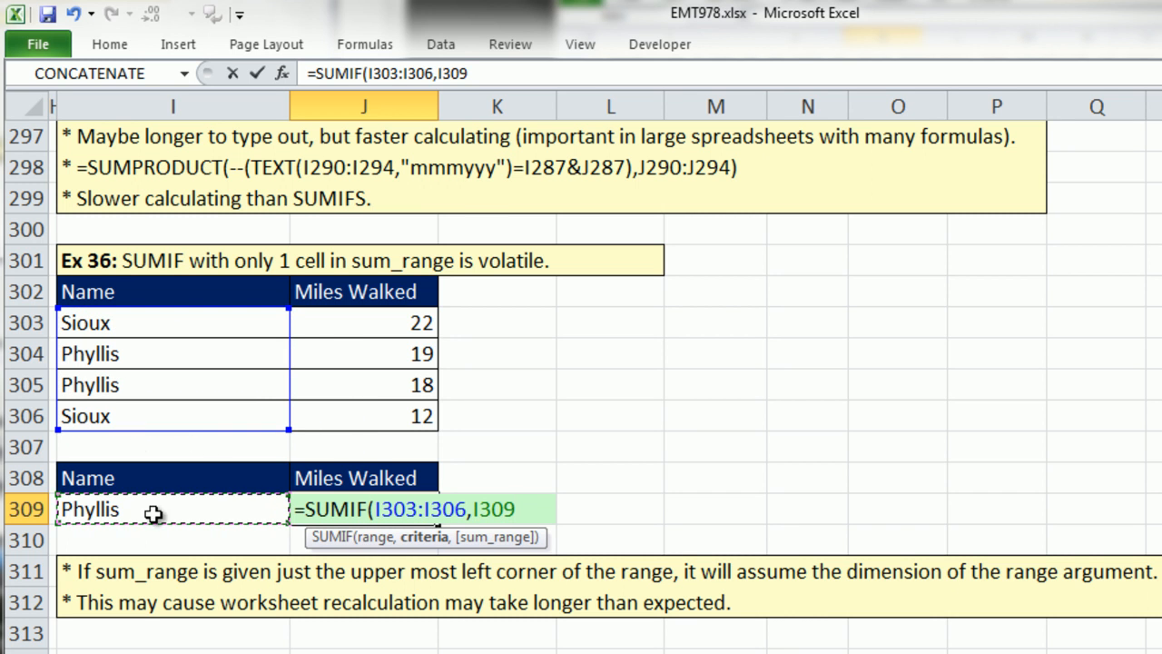
type(",")
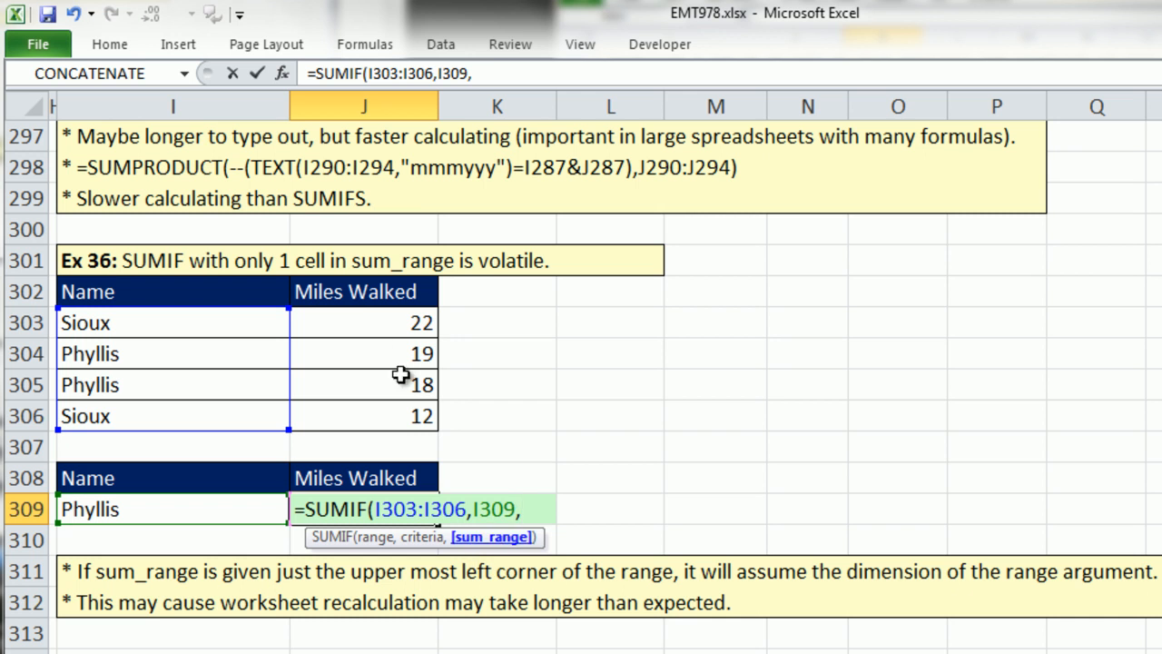
Step: Give the single cell J303 as the sum_range, review the range argument, and enter the SUMIF formula in J309
left_click(352, 323)
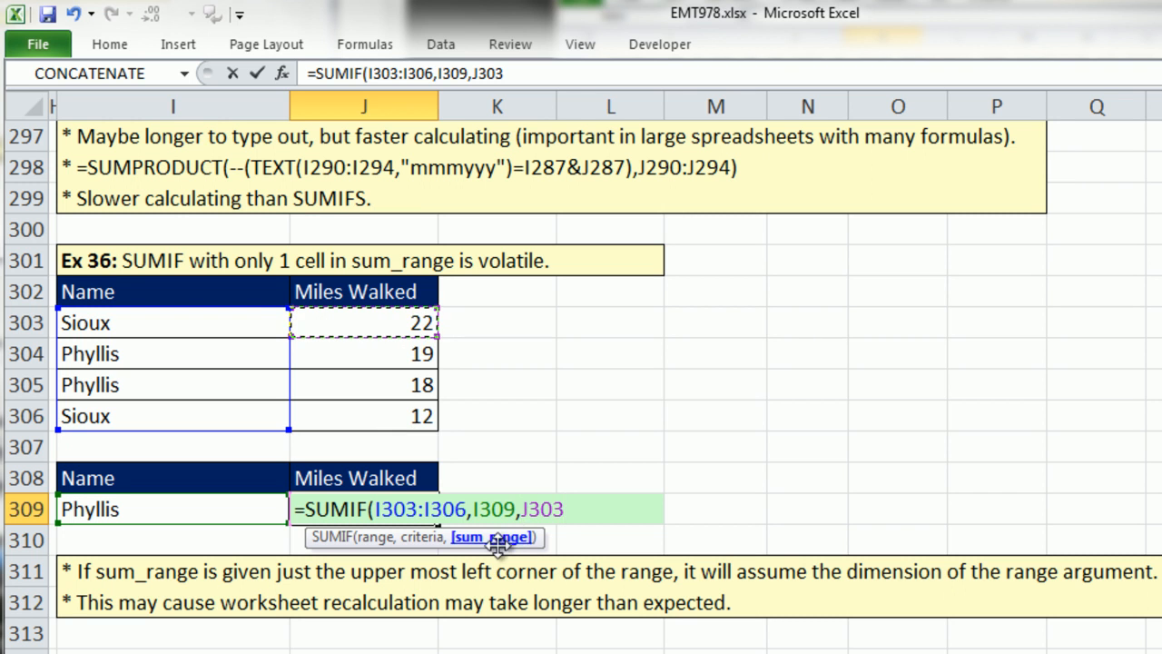
left_click(406, 511)
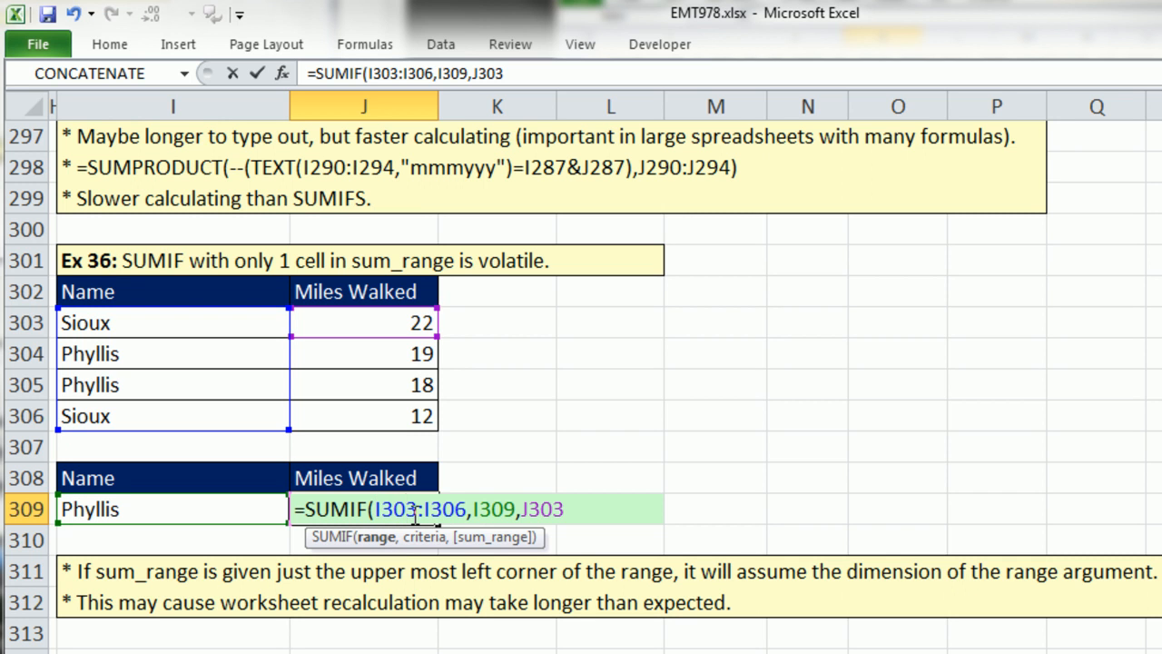
left_click(541, 508)
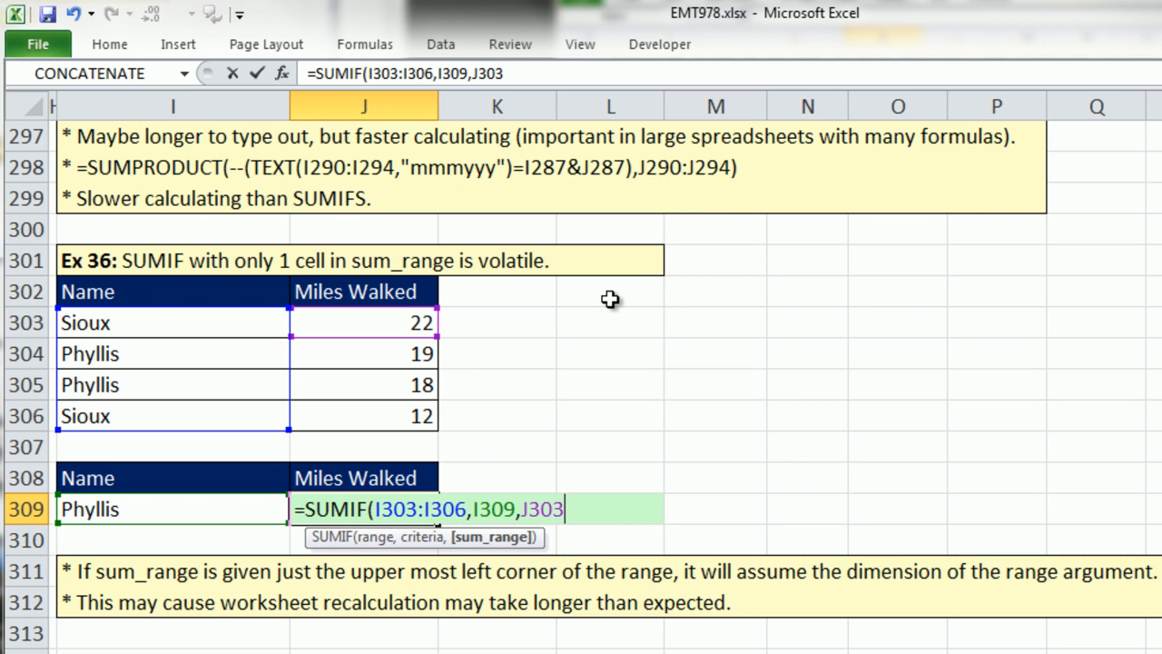
type(")")
key("ctrl+Return")
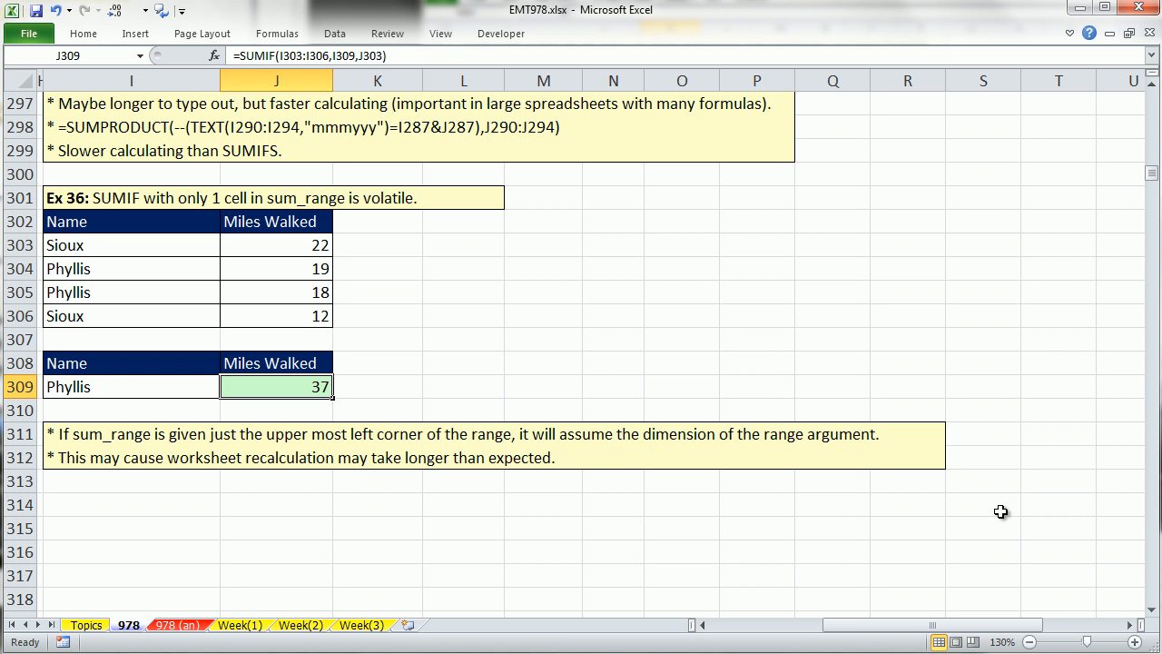
Step: Return to the beginning of the 978 sheet and select the empty cell L8
key("ctrl+Home")
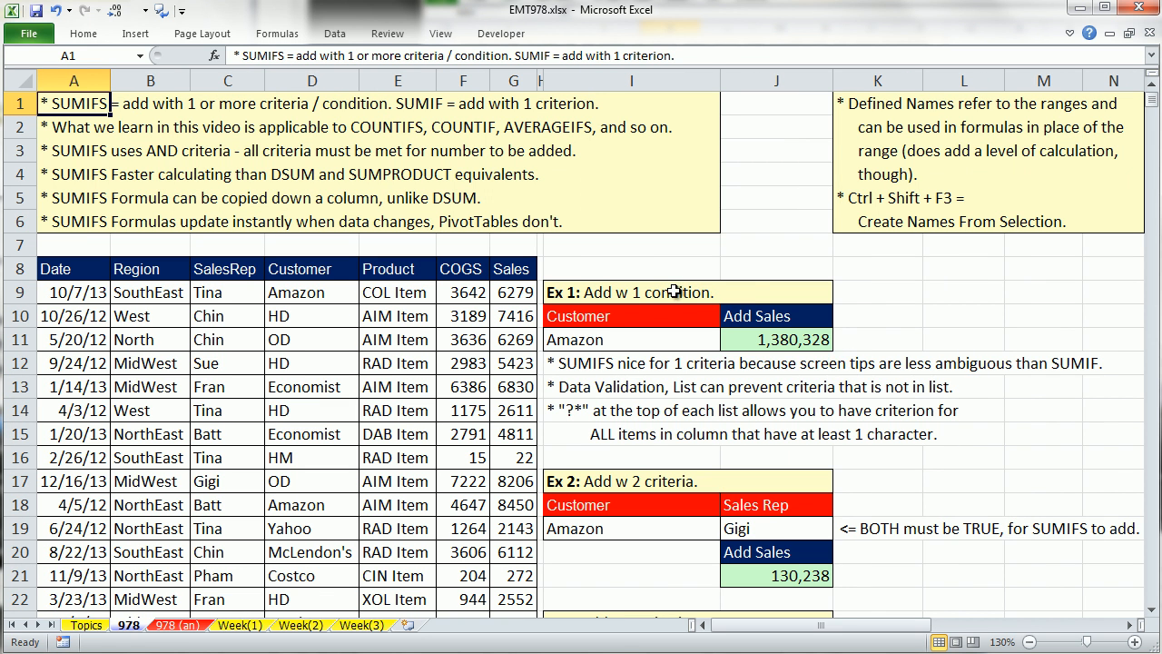
left_click(945, 273)
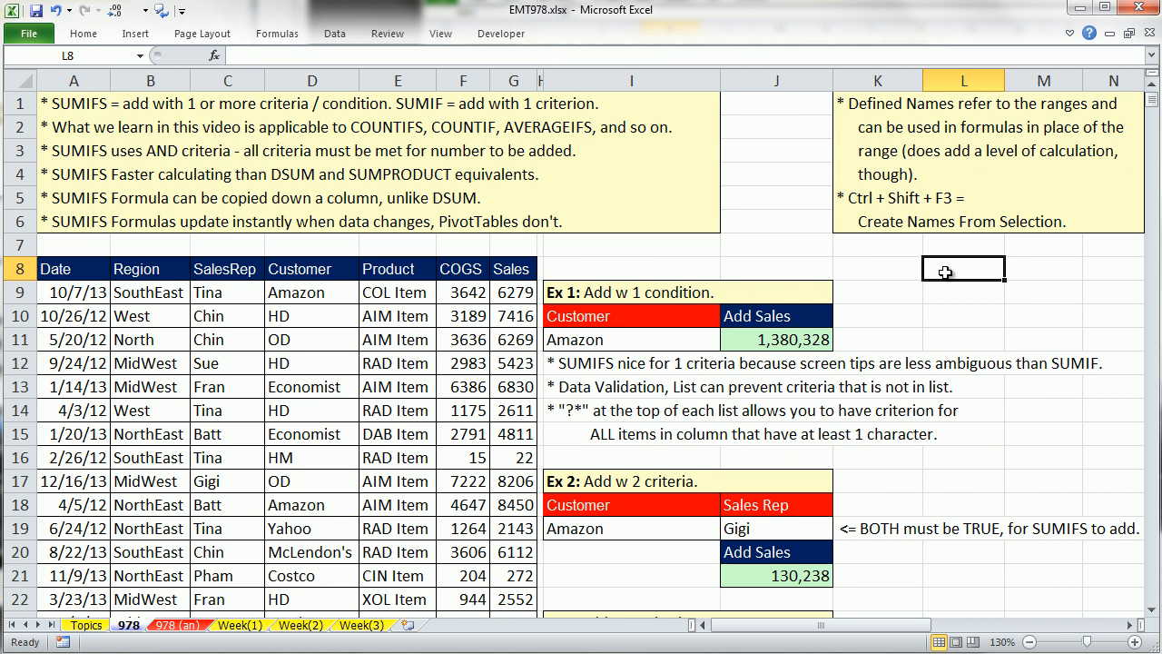